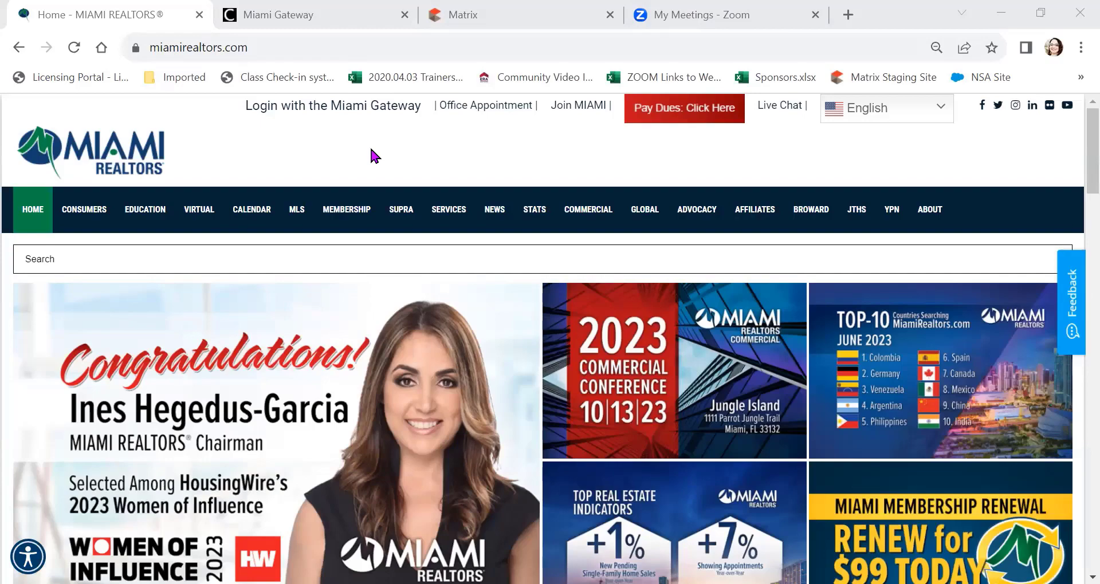
Step: Go to the MLS resource center page from the site's navigation bar
{"action": "scroll", "coordinate": [369, 145], "scroll_direction": "down", "scroll_amount": 8}
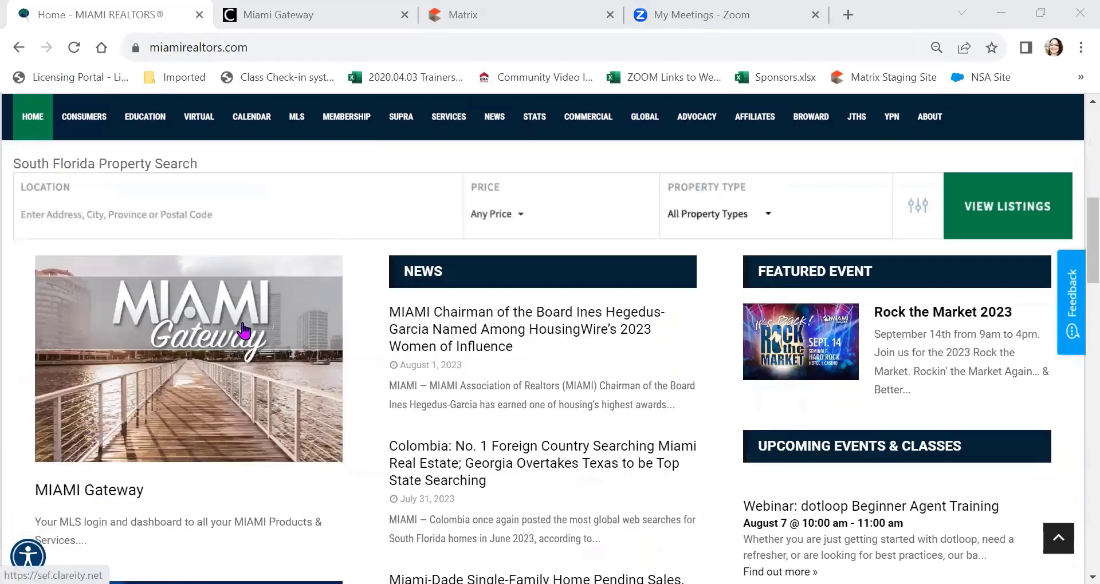
{"action": "left_click", "coordinate": [243, 329]}
{"action": "scroll", "coordinate": [241, 331], "scroll_direction": "up", "scroll_amount": 4}
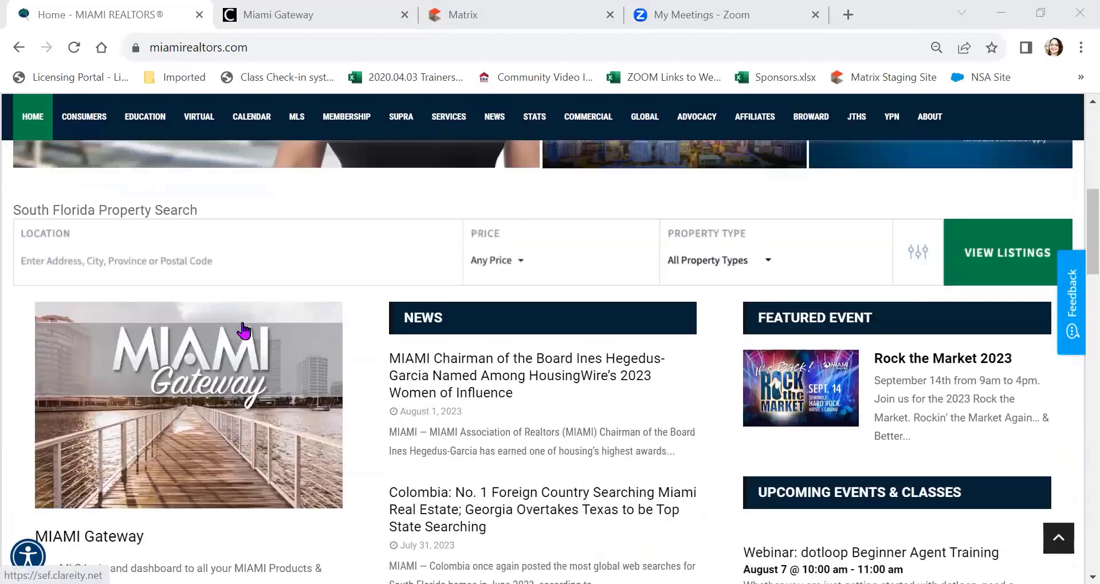
{"action": "scroll", "coordinate": [243, 331], "scroll_direction": "down", "scroll_amount": 8}
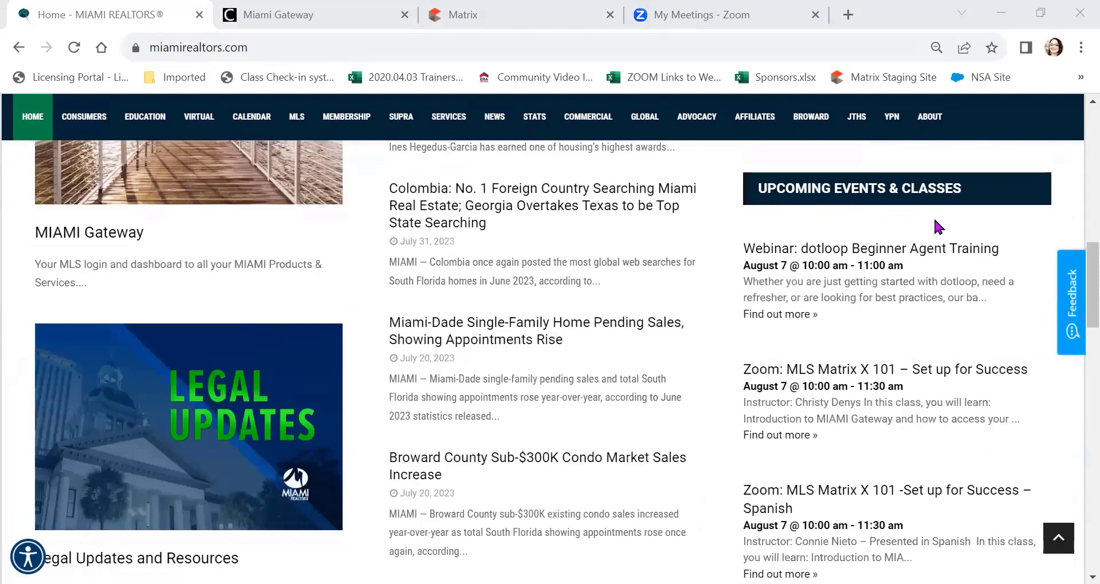
{"action": "scroll", "coordinate": [935, 220], "scroll_direction": "down", "scroll_amount": 2}
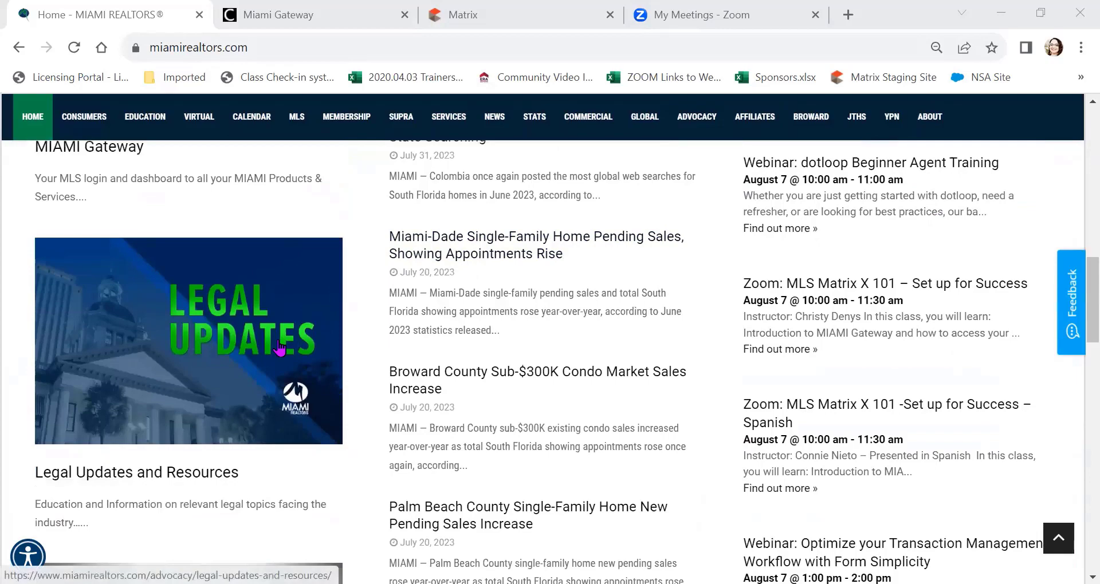
{"action": "scroll", "coordinate": [279, 348], "scroll_direction": "up", "scroll_amount": 15}
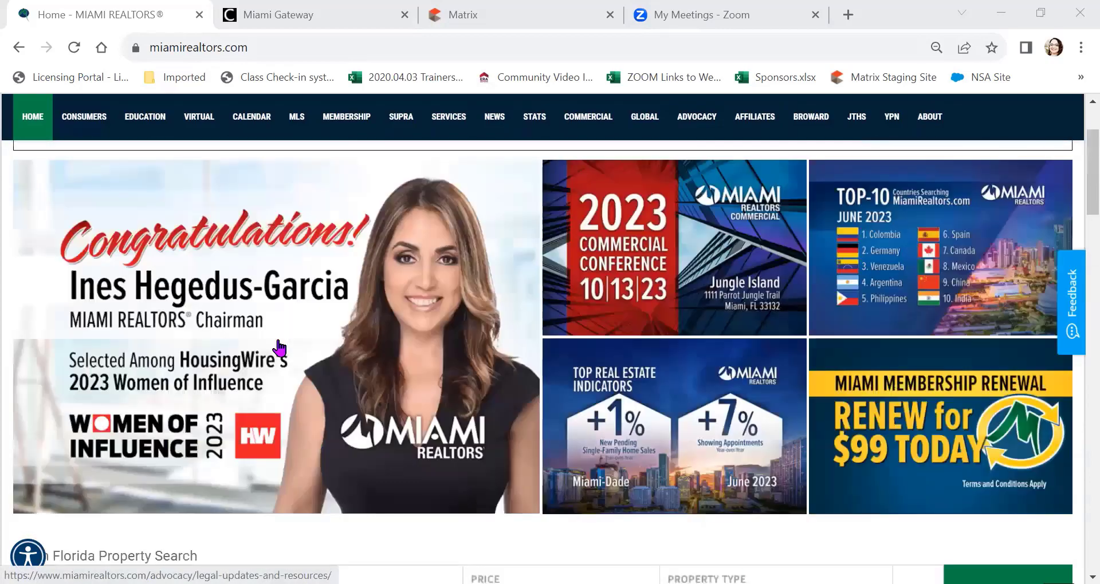
{"action": "scroll", "coordinate": [279, 348], "scroll_direction": "up", "scroll_amount": 2}
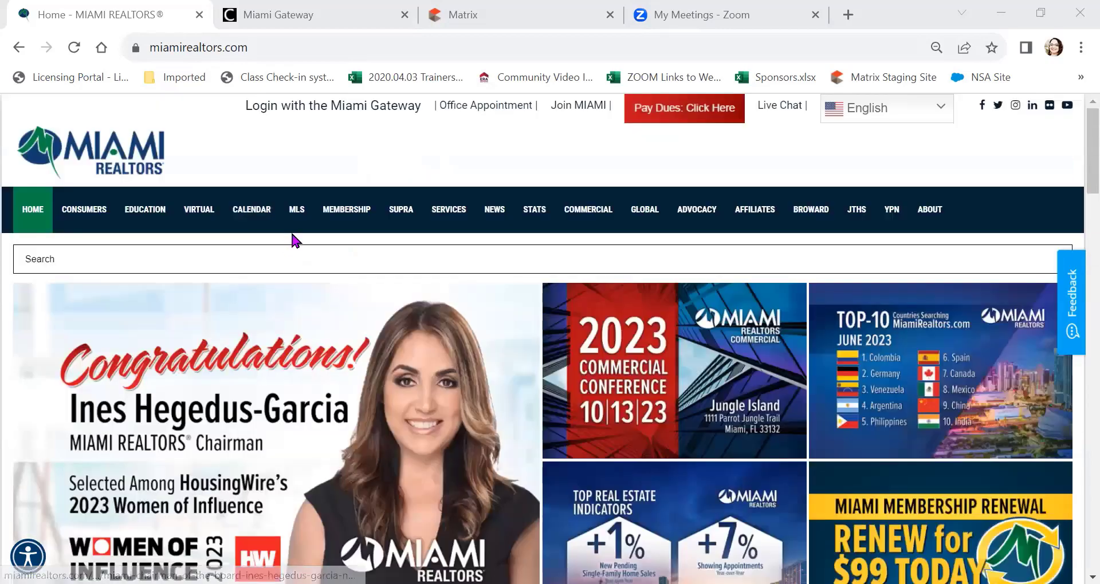
{"action": "mouse_move", "coordinate": [297, 216]}
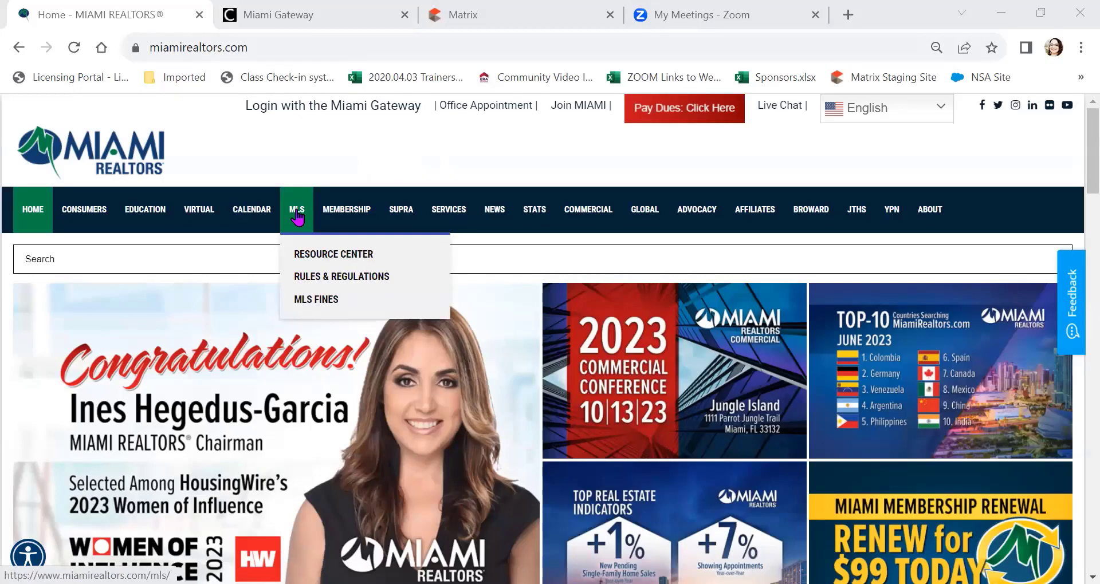
{"action": "left_click", "coordinate": [297, 216]}
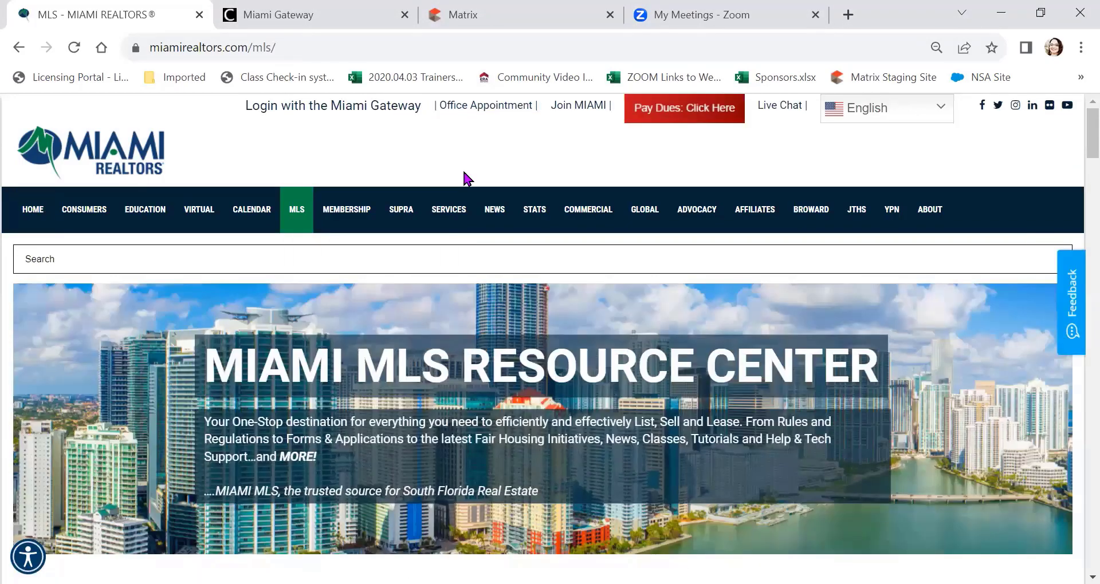
Step: Open 'The MIAMI MLS Help Desk' article and read through it
{"action": "scroll", "coordinate": [449, 263], "scroll_direction": "down", "scroll_amount": 3}
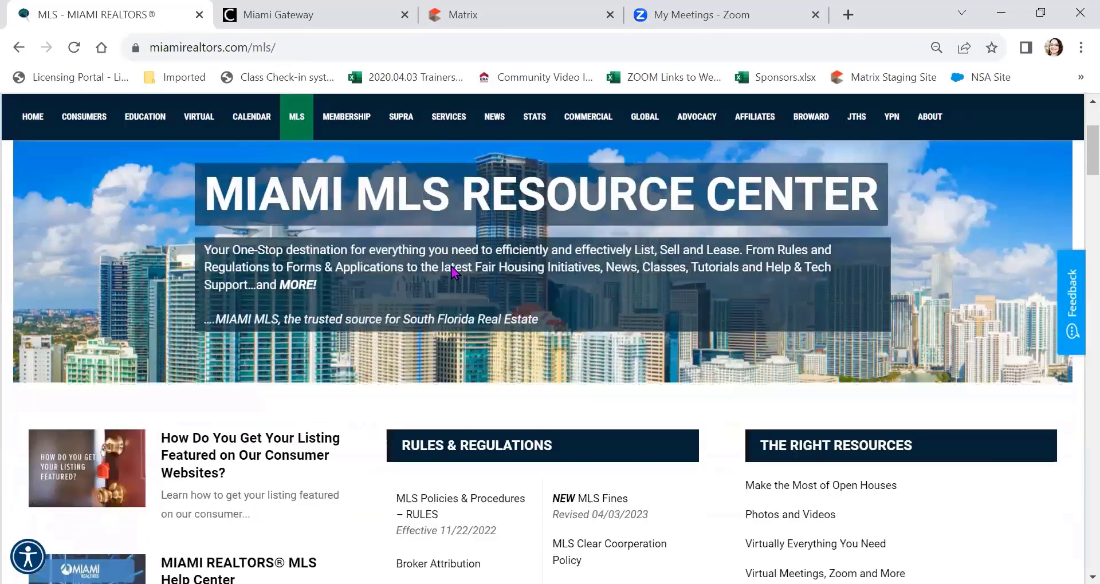
{"action": "scroll", "coordinate": [452, 272], "scroll_direction": "down", "scroll_amount": 3}
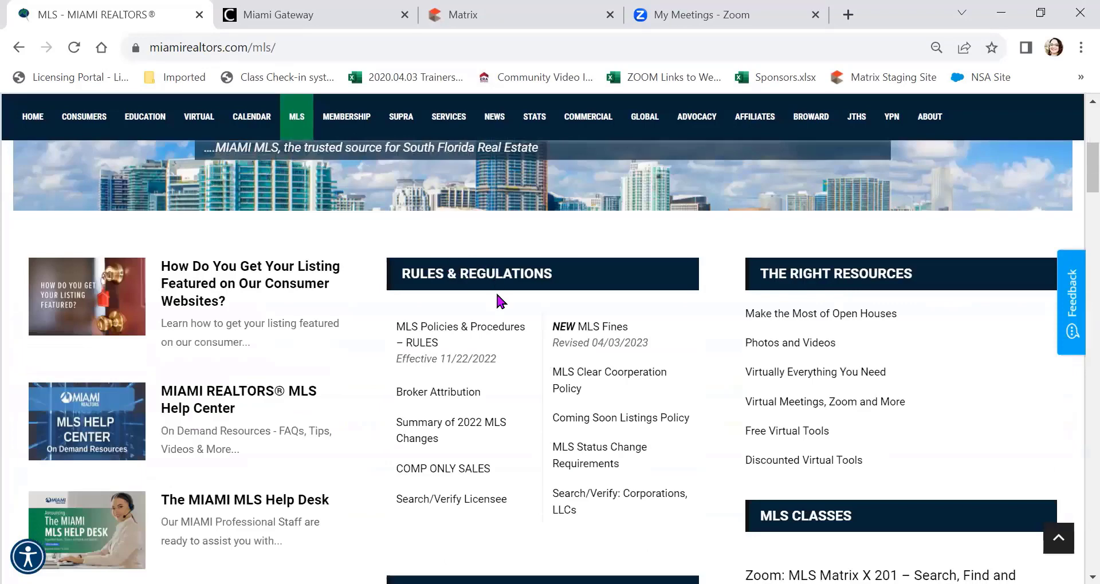
{"action": "scroll", "coordinate": [496, 291], "scroll_direction": "down", "scroll_amount": 1}
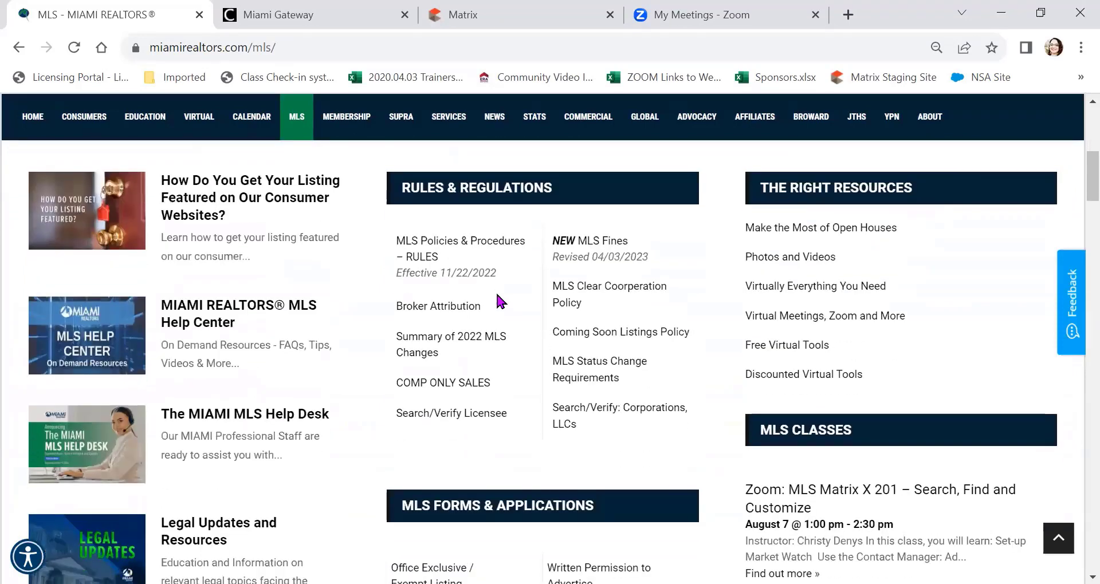
{"action": "left_click", "coordinate": [264, 425]}
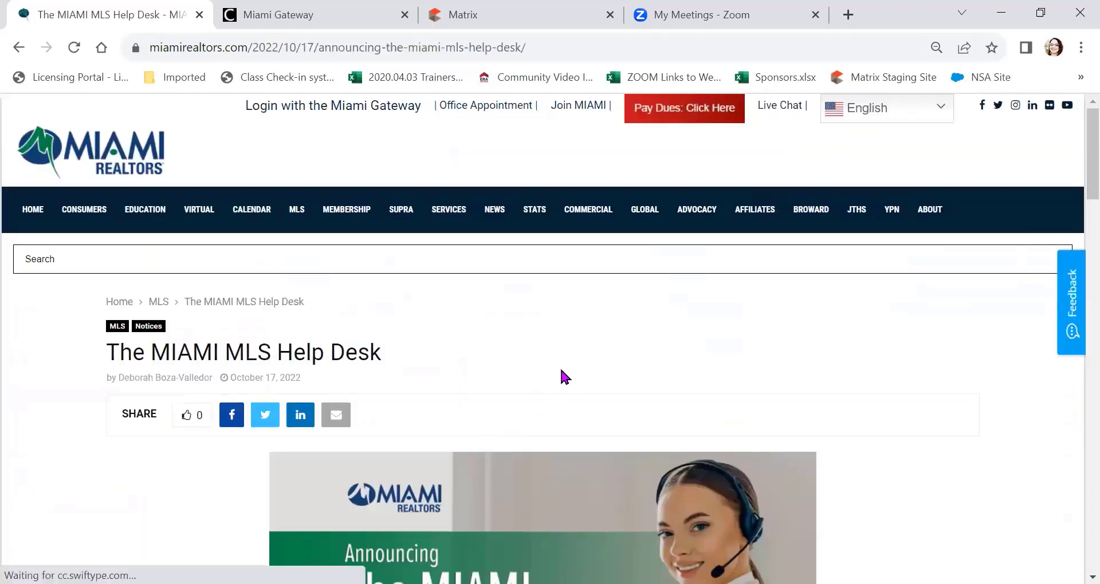
{"action": "scroll", "coordinate": [559, 367], "scroll_direction": "down", "scroll_amount": 3}
{"action": "scroll", "coordinate": [564, 375], "scroll_direction": "down", "scroll_amount": 6}
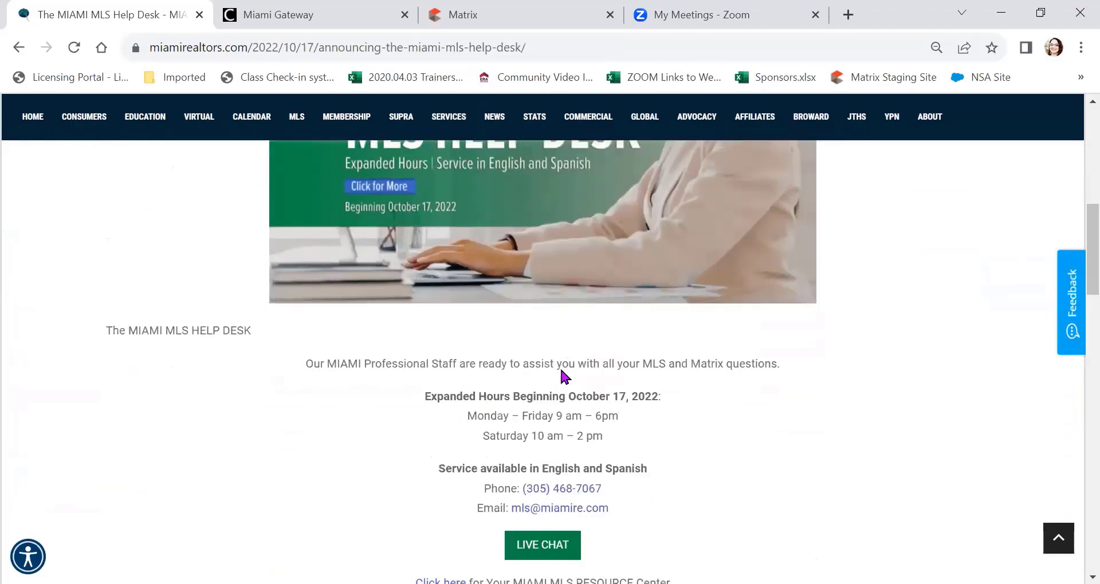
{"action": "scroll", "coordinate": [562, 371], "scroll_direction": "down", "scroll_amount": 2}
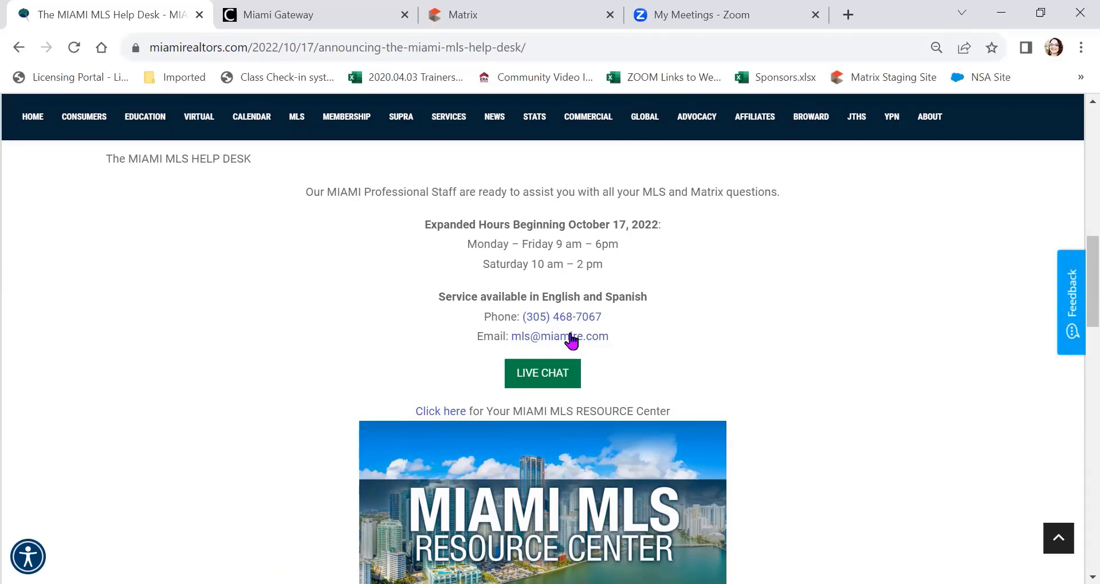
Step: Copy the Help Desk article's web address from the address bar
{"action": "left_click", "coordinate": [393, 49]}
{"action": "right_click", "coordinate": [397, 51]}
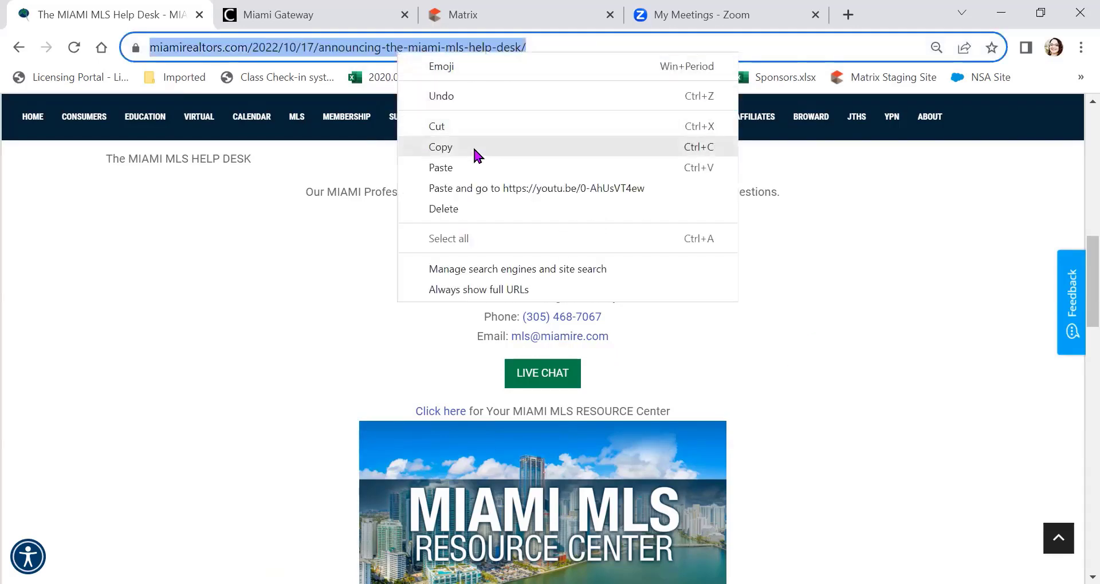
{"action": "left_click", "coordinate": [474, 151]}
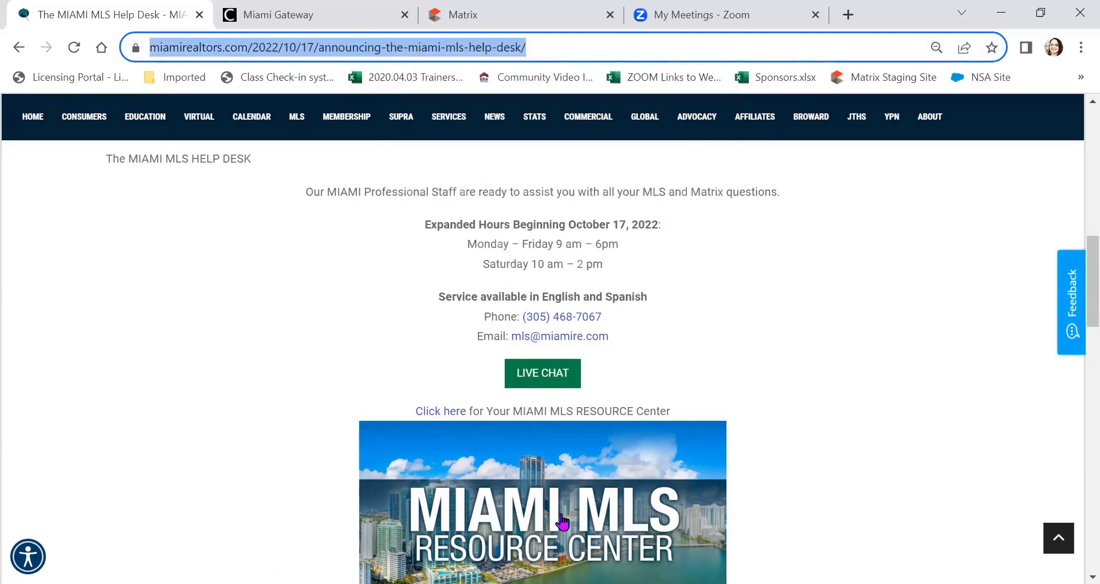
{"action": "scroll", "coordinate": [562, 521], "scroll_direction": "up", "scroll_amount": 10}
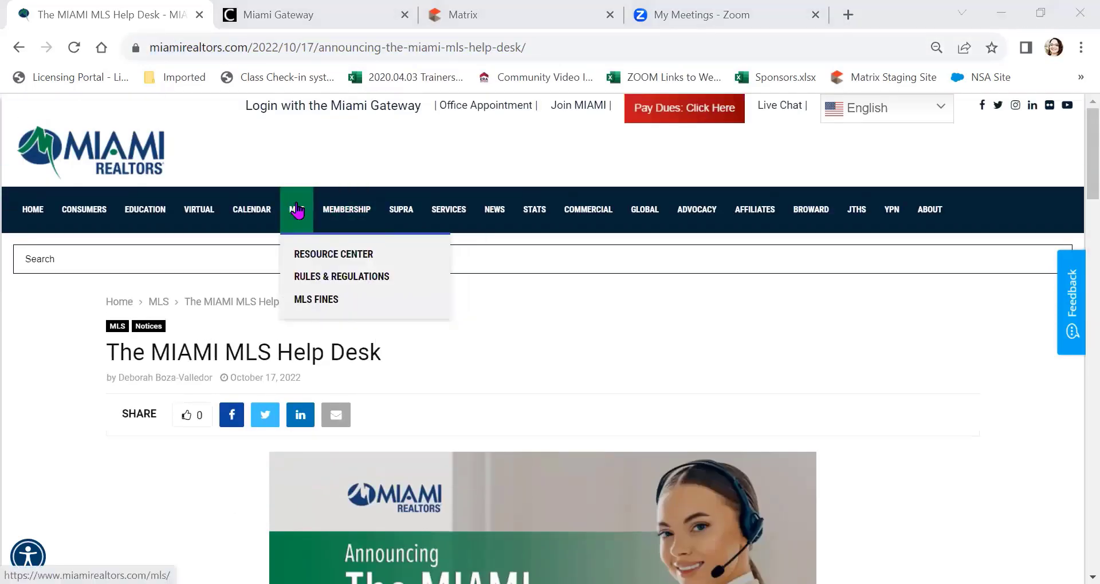
Step: Return to the MLS resource center and open the MIAMI REALTORS® MLS Help Center
{"action": "left_click", "coordinate": [297, 210]}
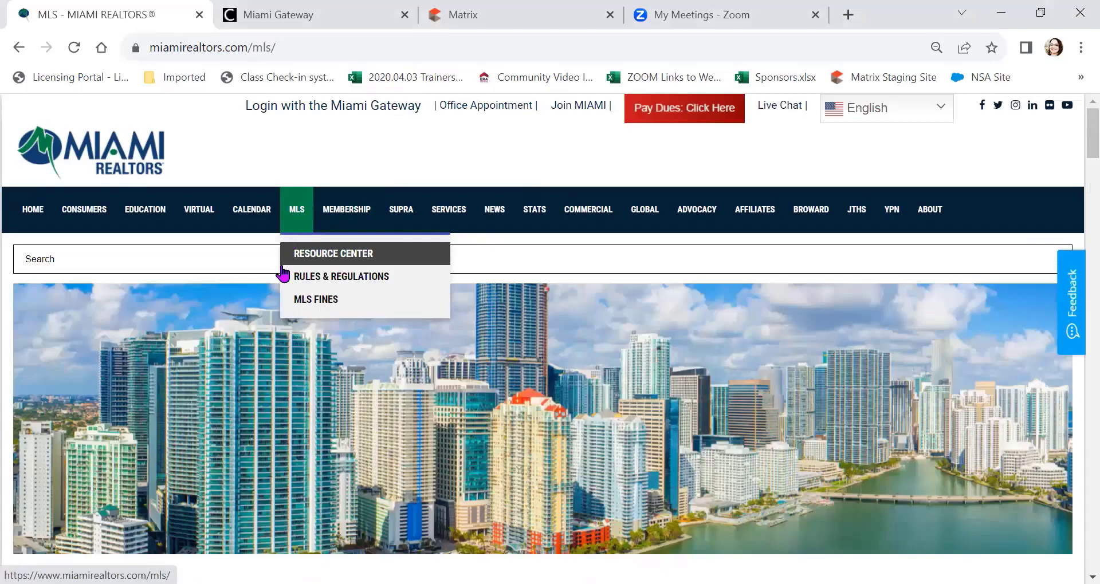
{"action": "scroll", "coordinate": [279, 333], "scroll_direction": "down", "scroll_amount": 5}
{"action": "scroll", "coordinate": [279, 333], "scroll_direction": "down", "scroll_amount": 6}
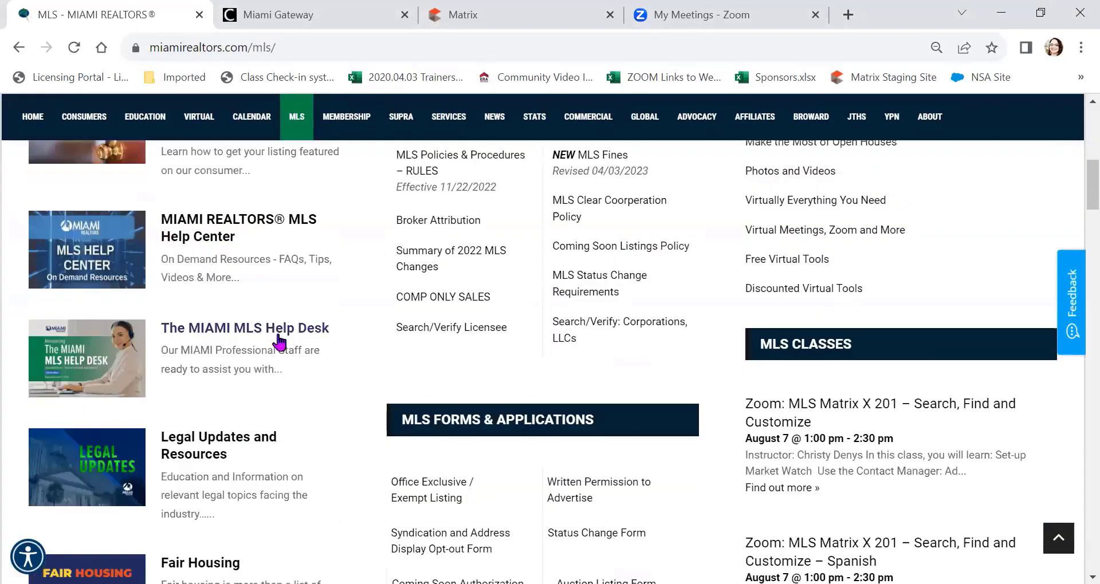
{"action": "scroll", "coordinate": [277, 338], "scroll_direction": "up", "scroll_amount": 1}
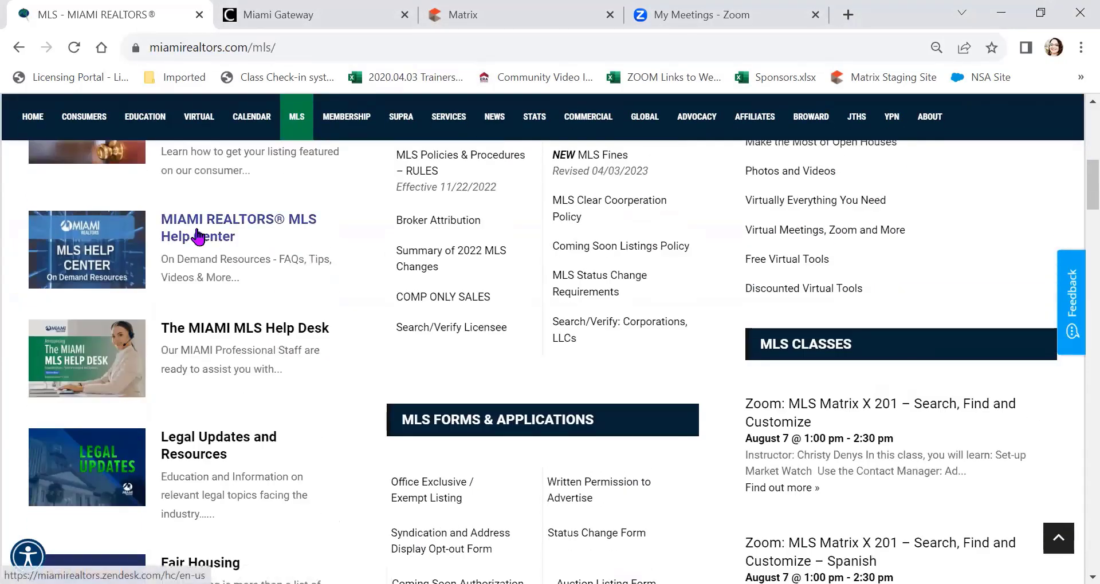
{"action": "left_click", "coordinate": [196, 230]}
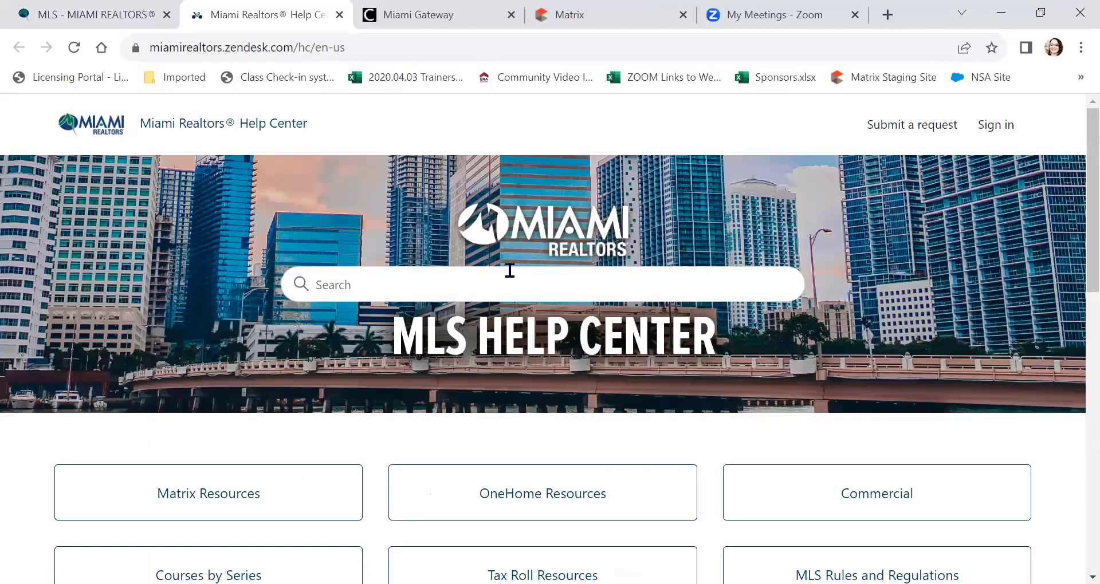
Step: Open the 'Open House Search and Tips' article under Matrix Resources
{"action": "left_click", "coordinate": [510, 278]}
{"action": "scroll", "coordinate": [509, 278], "scroll_direction": "down", "scroll_amount": 5}
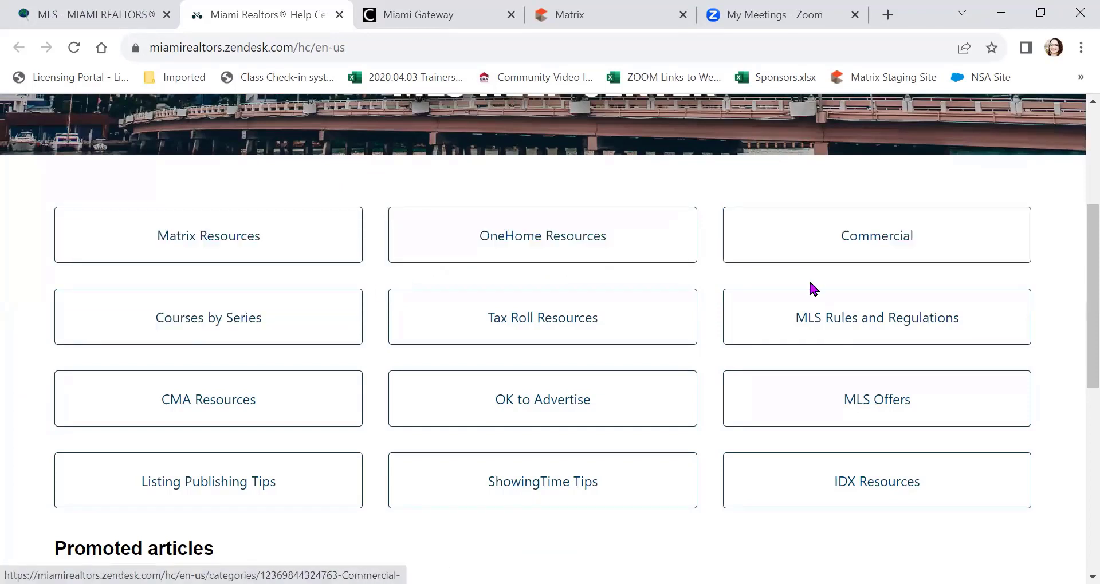
{"action": "left_click", "coordinate": [279, 228]}
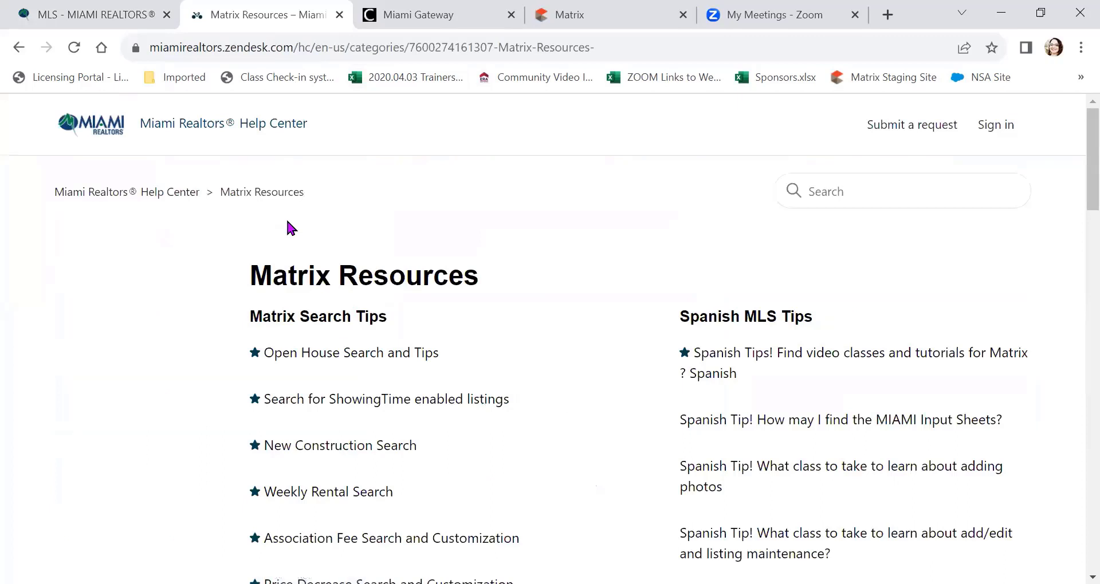
{"action": "scroll", "coordinate": [485, 227], "scroll_direction": "down", "scroll_amount": 1}
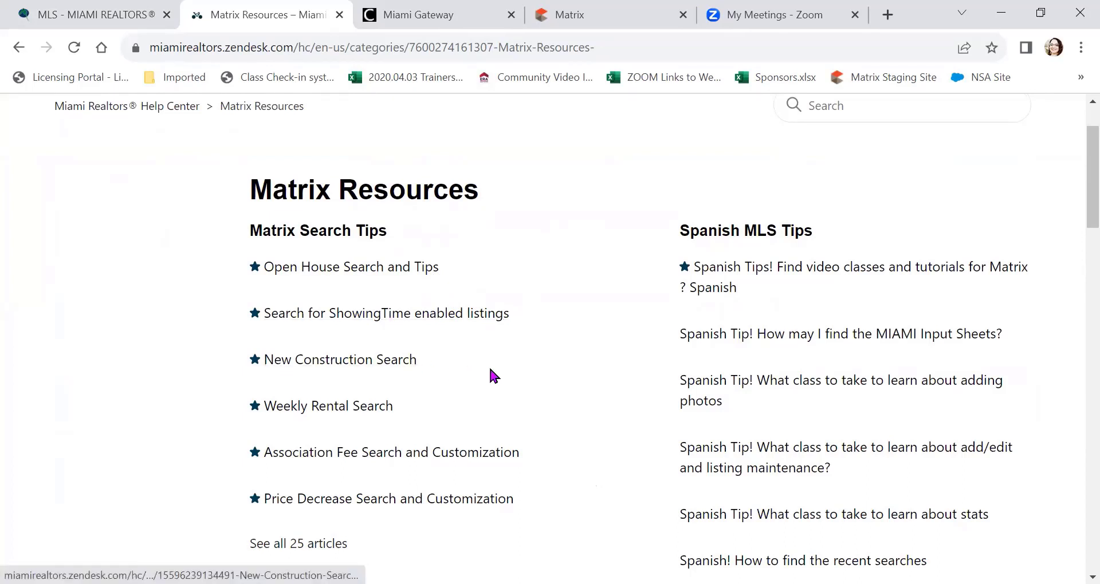
{"action": "left_click", "coordinate": [418, 269]}
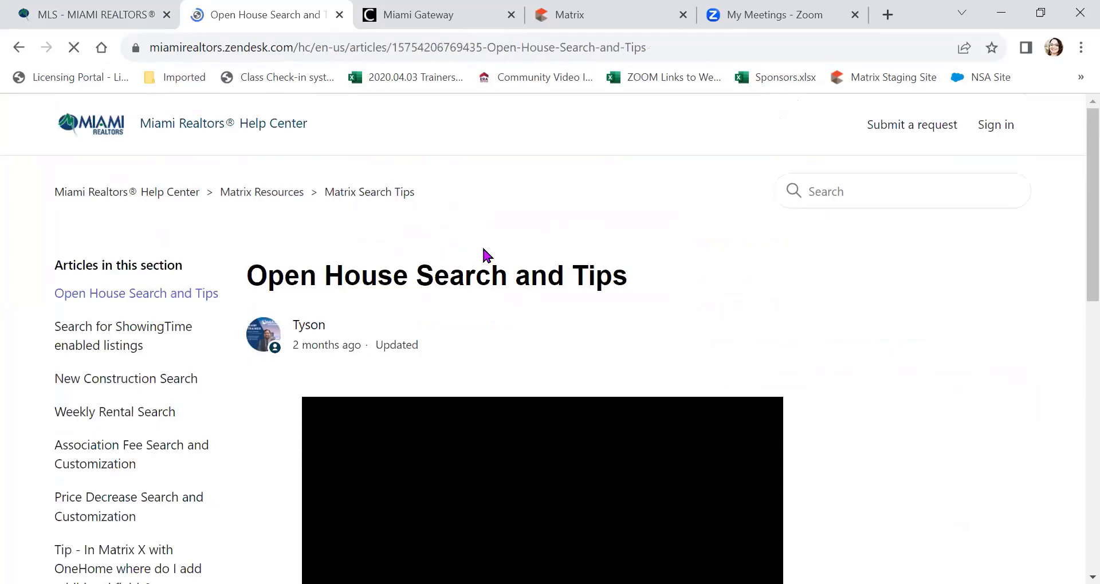
{"action": "scroll", "coordinate": [487, 255], "scroll_direction": "down", "scroll_amount": 3}
{"action": "scroll", "coordinate": [598, 363], "scroll_direction": "down", "scroll_amount": 2}
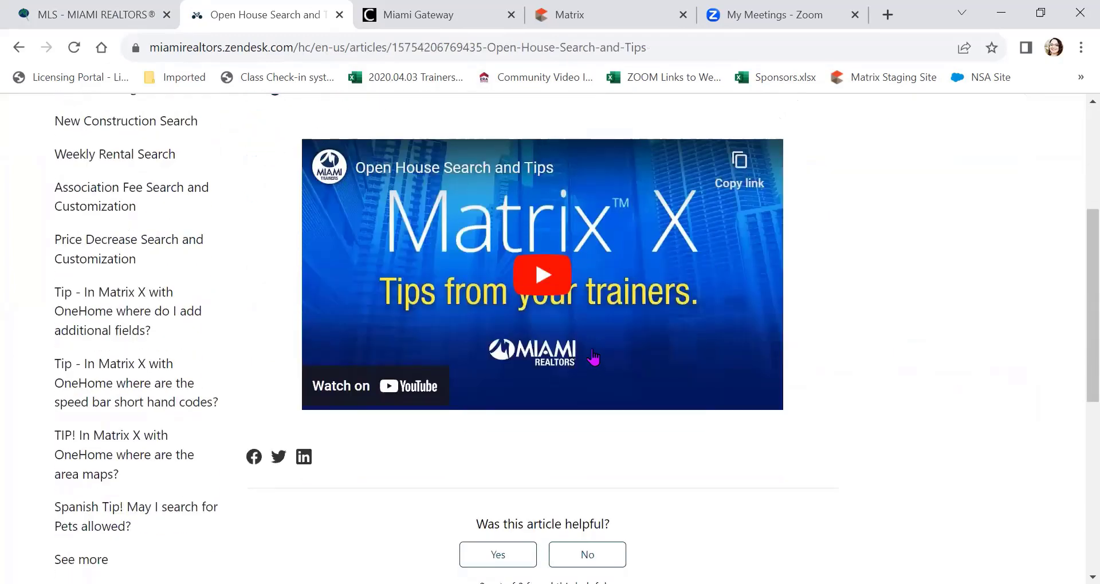
{"action": "scroll", "coordinate": [592, 357], "scroll_direction": "up", "scroll_amount": 5}
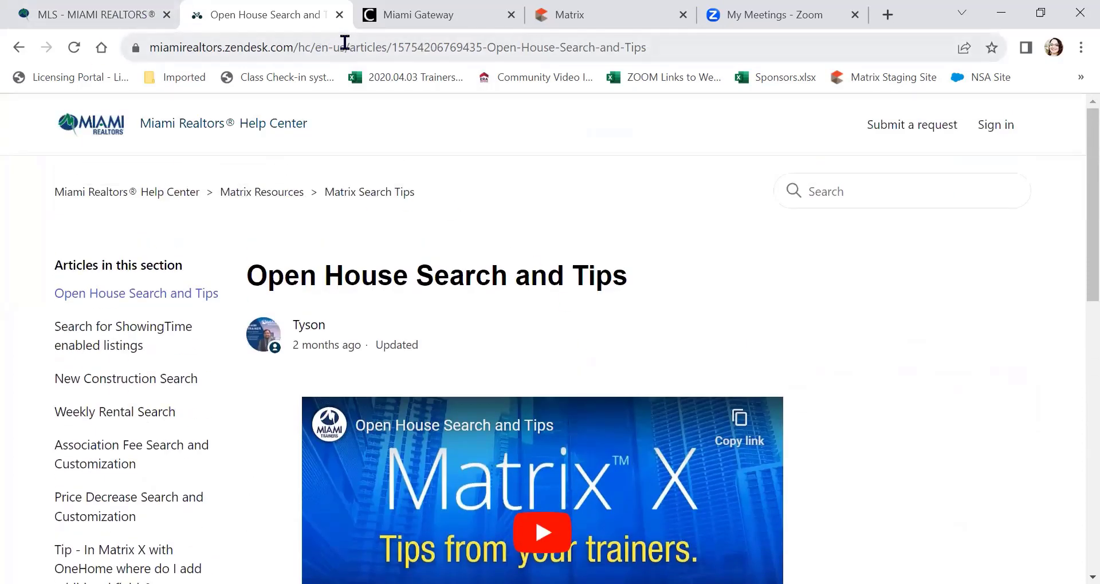
Step: Close the Help Center article and copy the MLS page's web address
{"action": "left_click", "coordinate": [339, 15]}
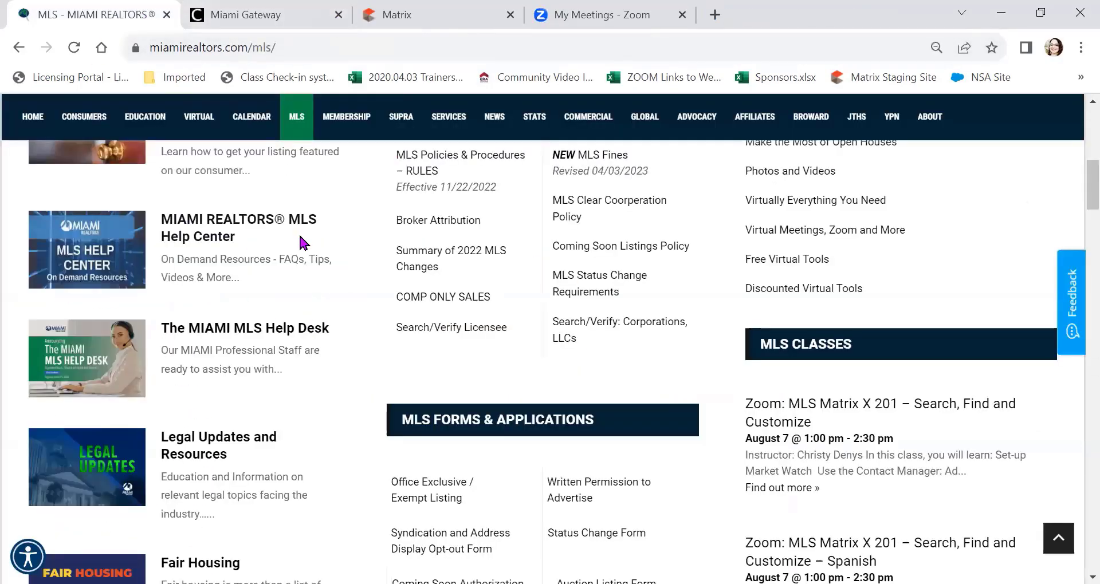
{"action": "scroll", "coordinate": [300, 233], "scroll_direction": "up", "scroll_amount": 8}
{"action": "left_click", "coordinate": [227, 45]}
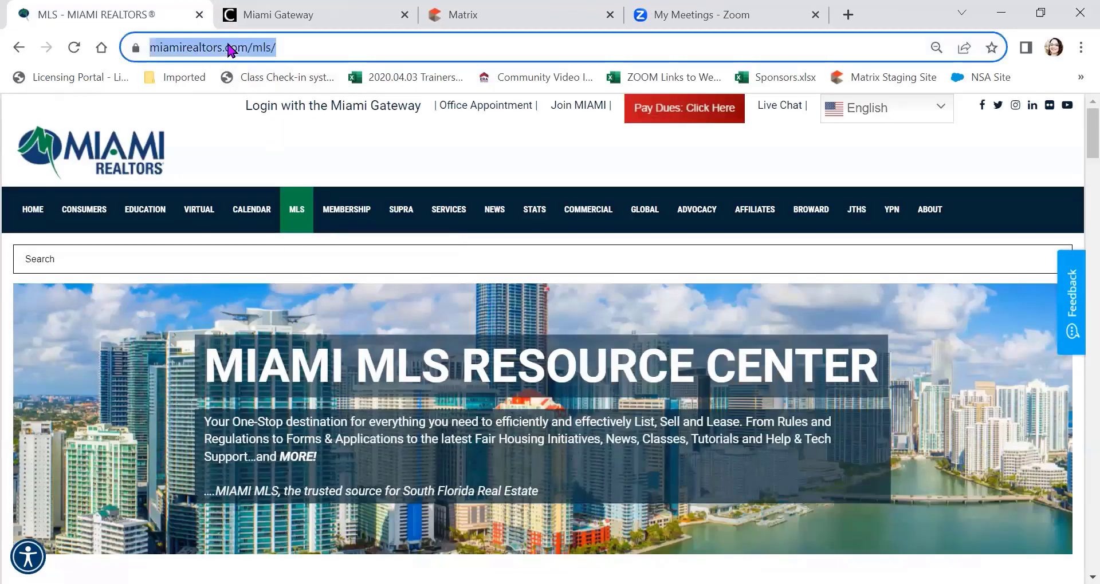
{"action": "right_click", "coordinate": [228, 44]}
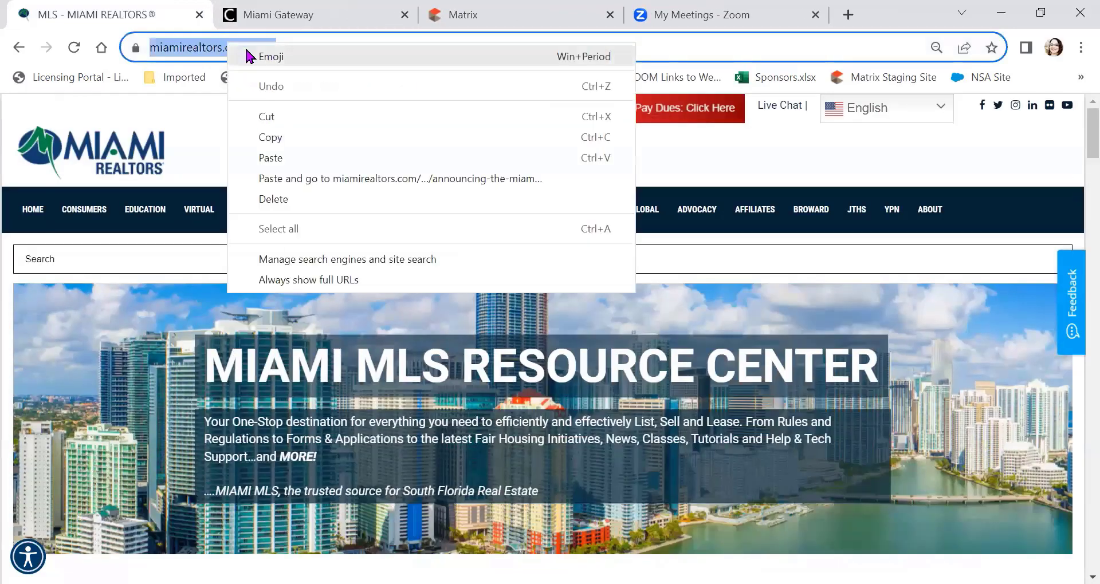
{"action": "left_click", "coordinate": [314, 137]}
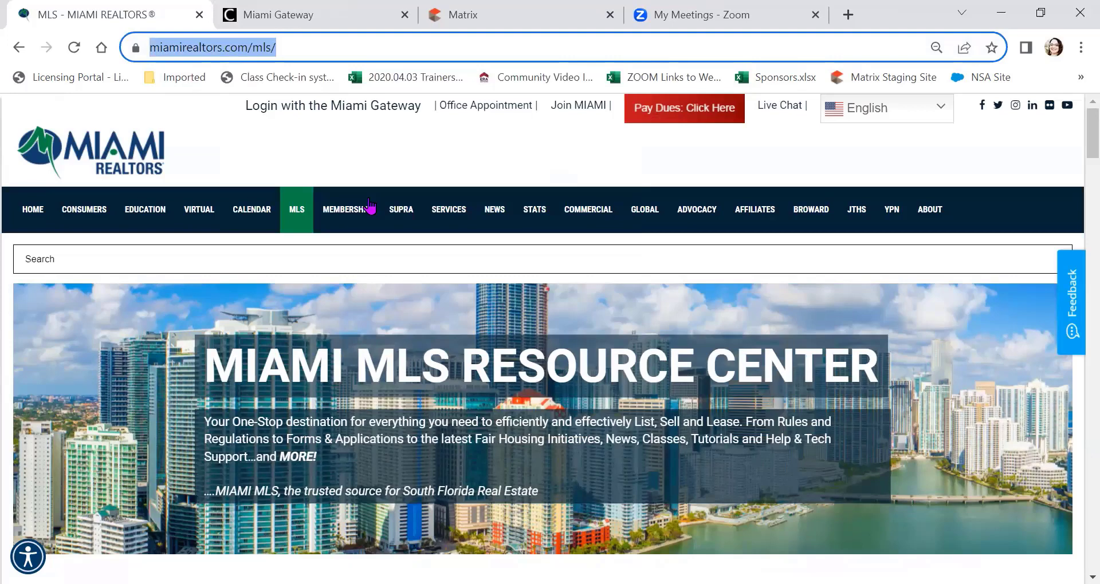
Step: Go to the MIAMI REALTORS home page and scroll down it
{"action": "key", "text": "alt+Tab"}
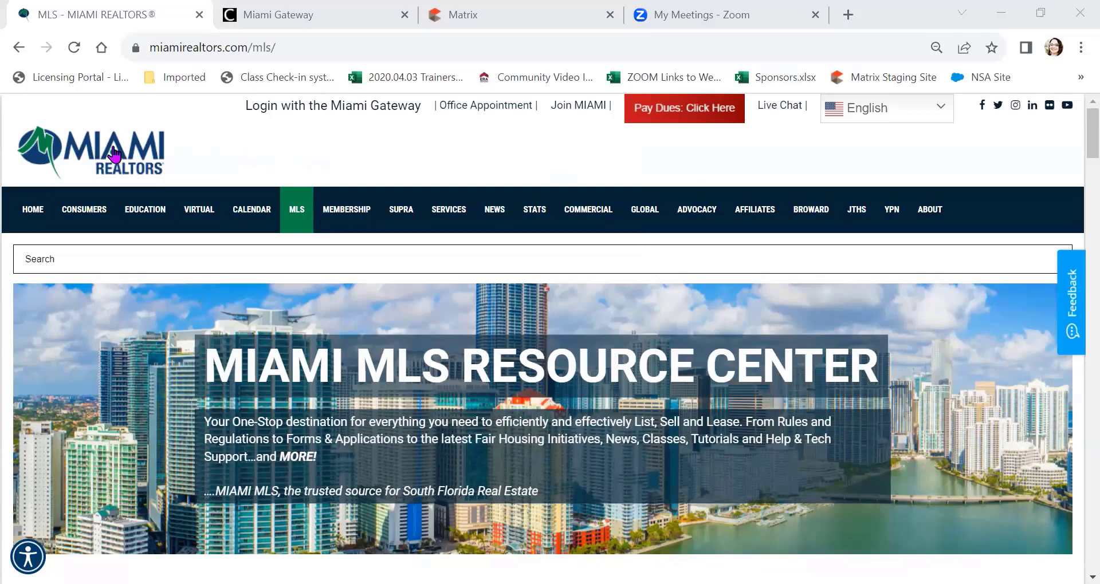
{"action": "left_click", "coordinate": [34, 210]}
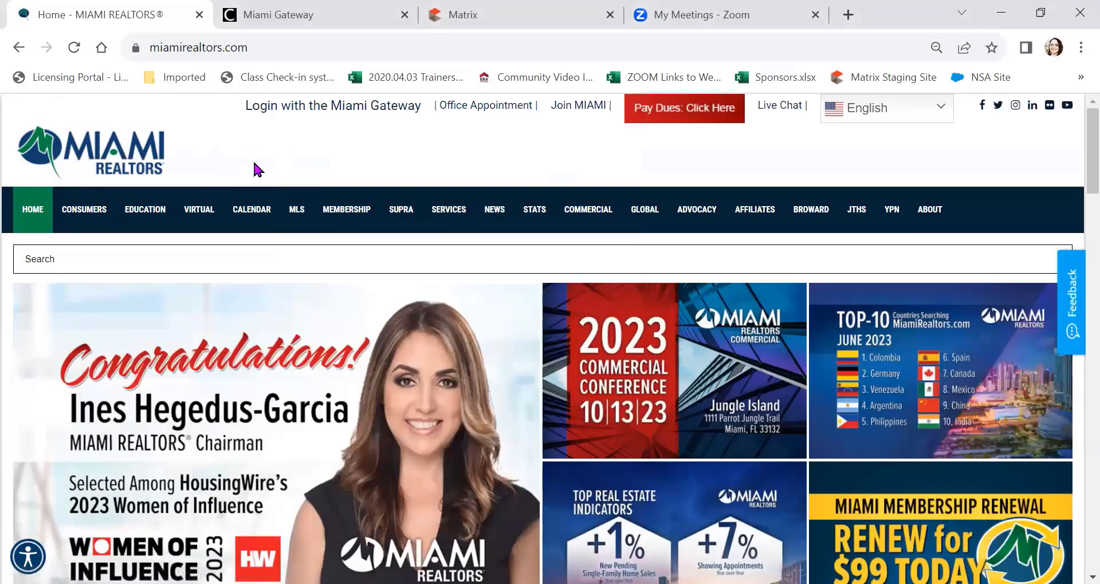
{"action": "scroll", "coordinate": [253, 159], "scroll_direction": "down", "scroll_amount": 8}
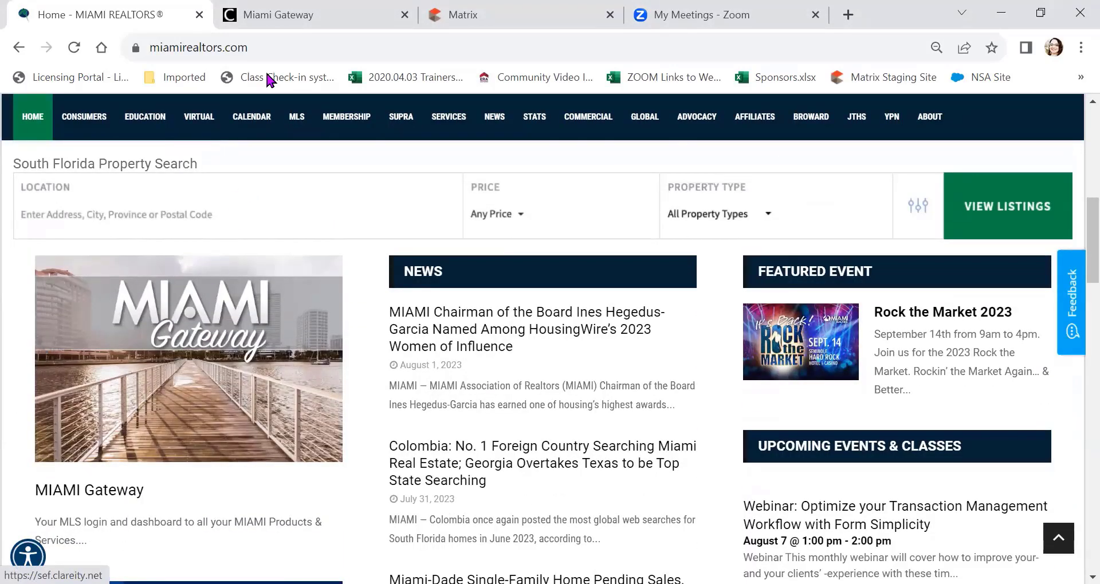
Step: Switch to the Miami Gateway dashboard and launch the Matrix tile
{"action": "left_click", "coordinate": [309, 20]}
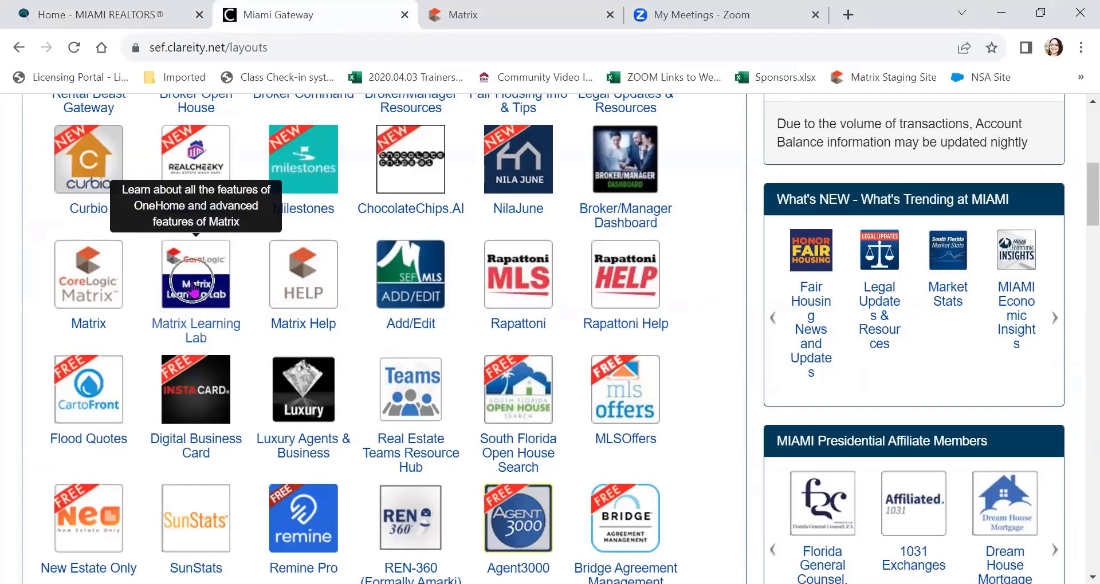
{"action": "left_click", "coordinate": [104, 294]}
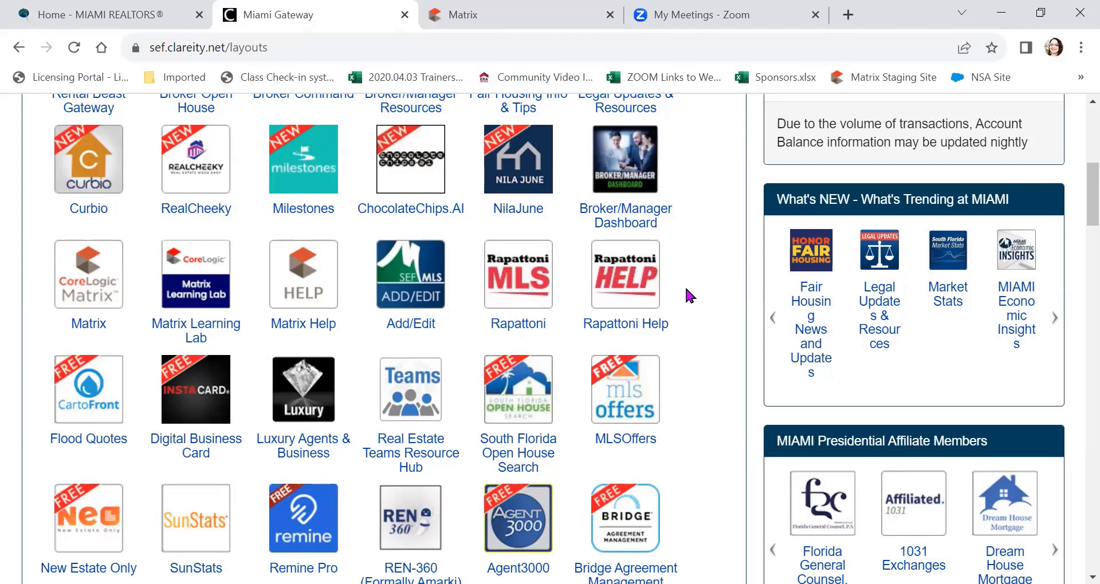
{"action": "left_click", "coordinate": [104, 285]}
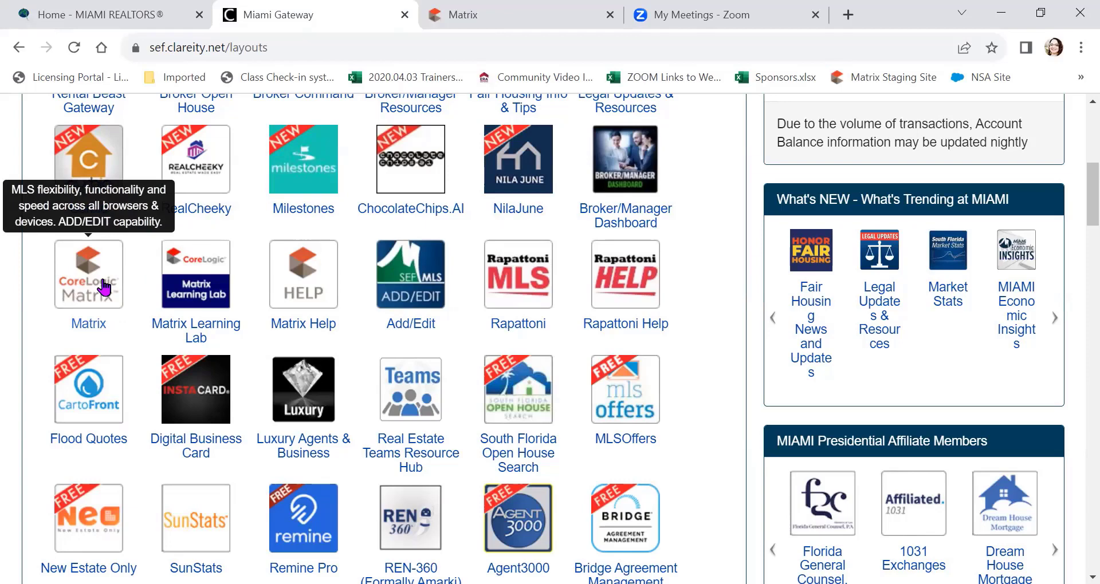
Step: Switch to Matrix and choose Mobile from the Hello, Christine menu
{"action": "left_click", "coordinate": [499, 22]}
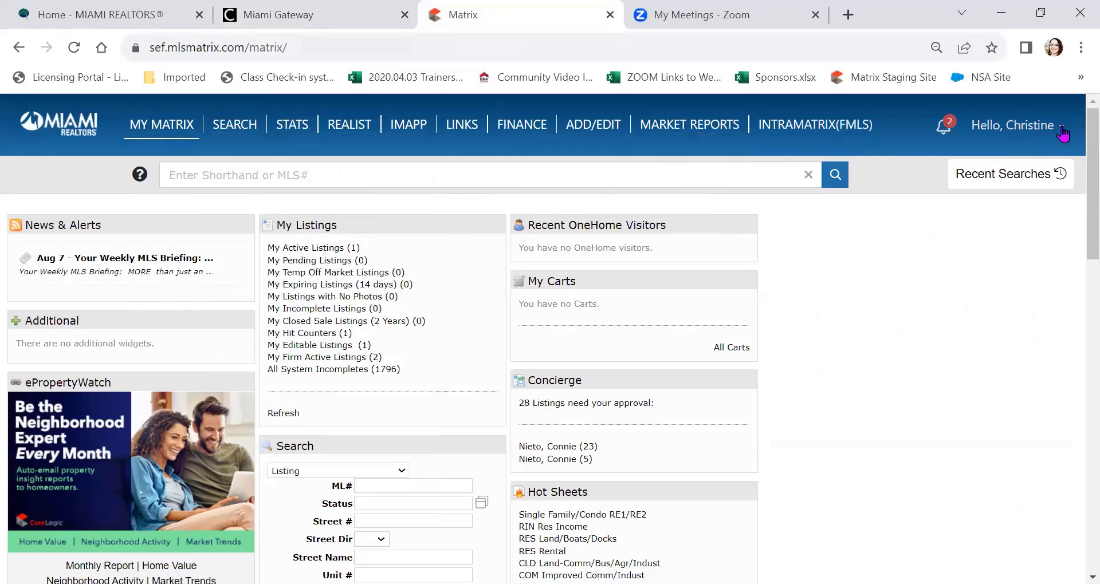
{"action": "mouse_move", "coordinate": [1062, 134]}
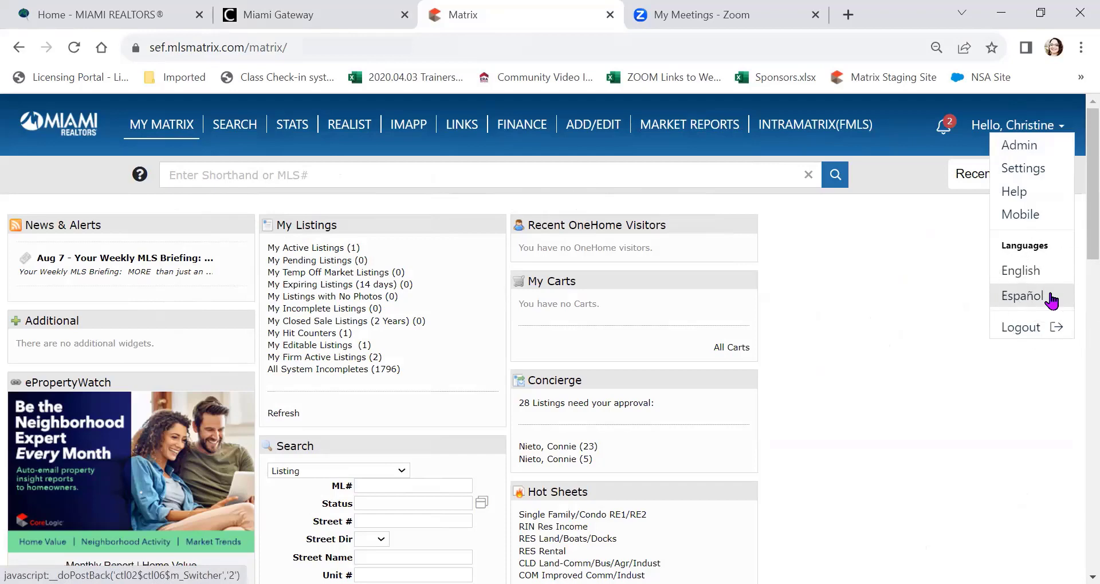
{"action": "left_click", "coordinate": [1011, 221]}
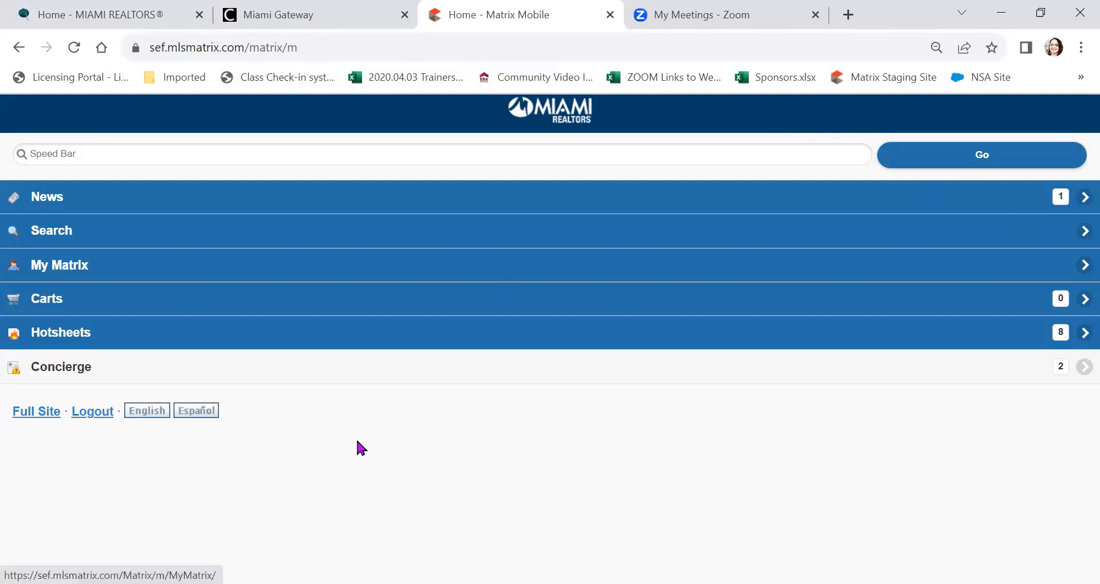
Step: Return to the full Matrix site and open System Help from the account menu
{"action": "left_click", "coordinate": [26, 418]}
{"action": "left_click", "coordinate": [26, 419]}
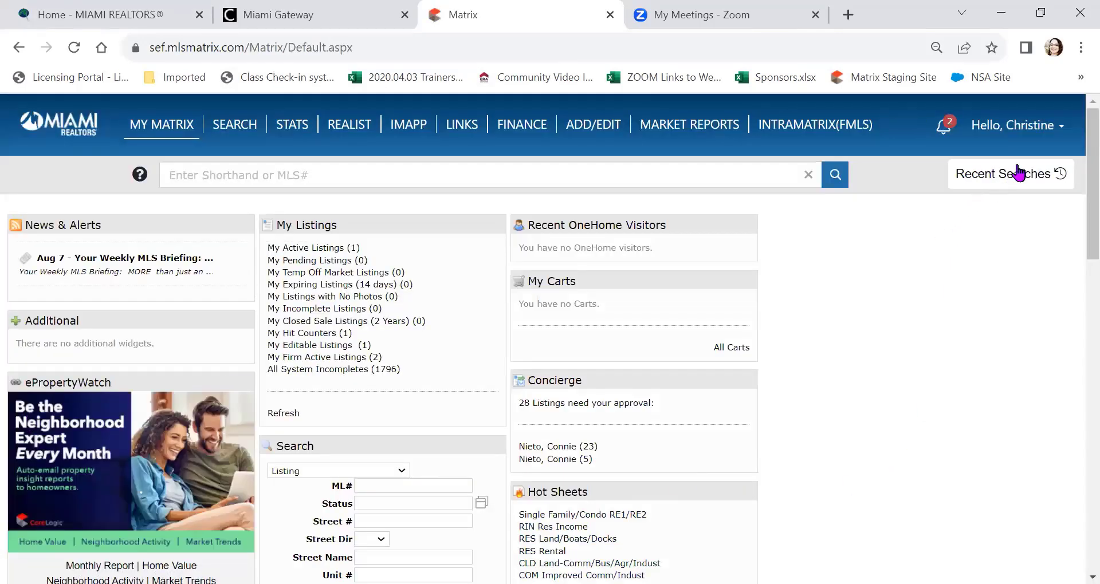
{"action": "left_click", "coordinate": [1051, 128]}
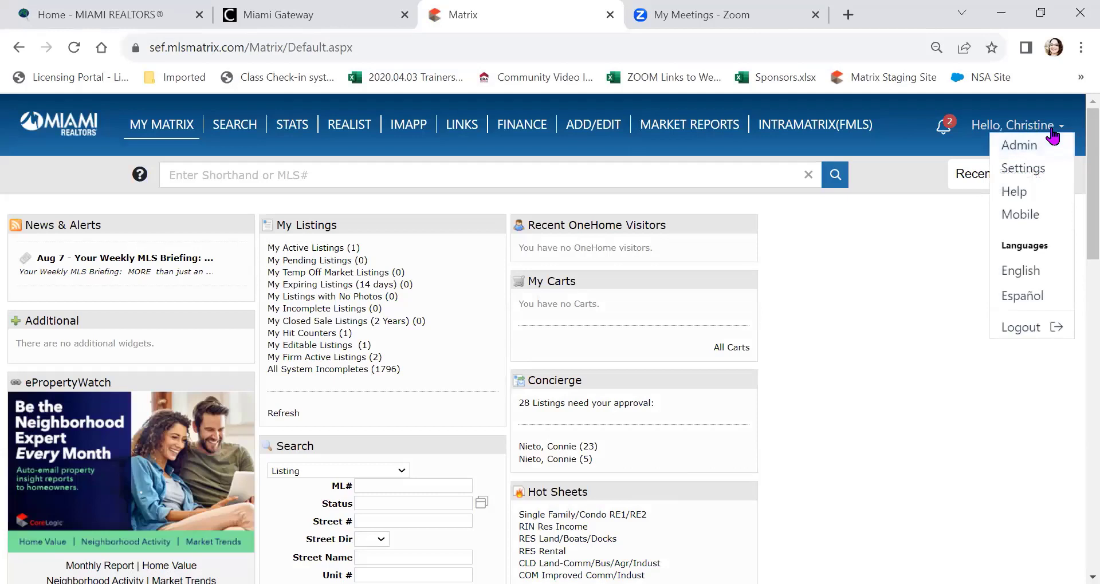
{"action": "left_click", "coordinate": [1023, 198]}
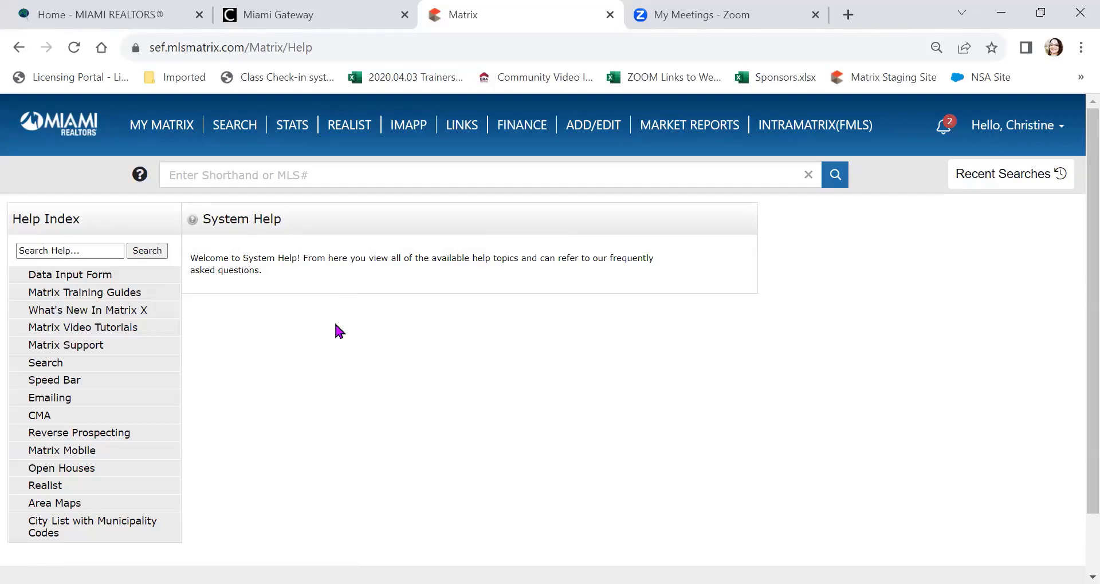
Step: Expand the Data Input Form topic in the Help Index
{"action": "scroll", "coordinate": [313, 315], "scroll_direction": "down", "scroll_amount": 1}
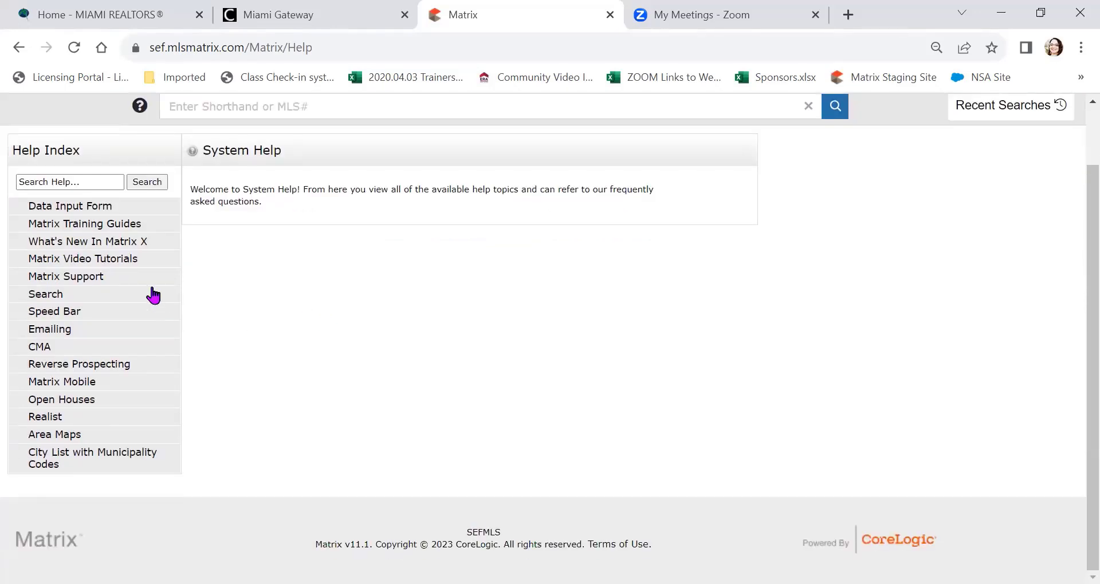
{"action": "left_click", "coordinate": [92, 213]}
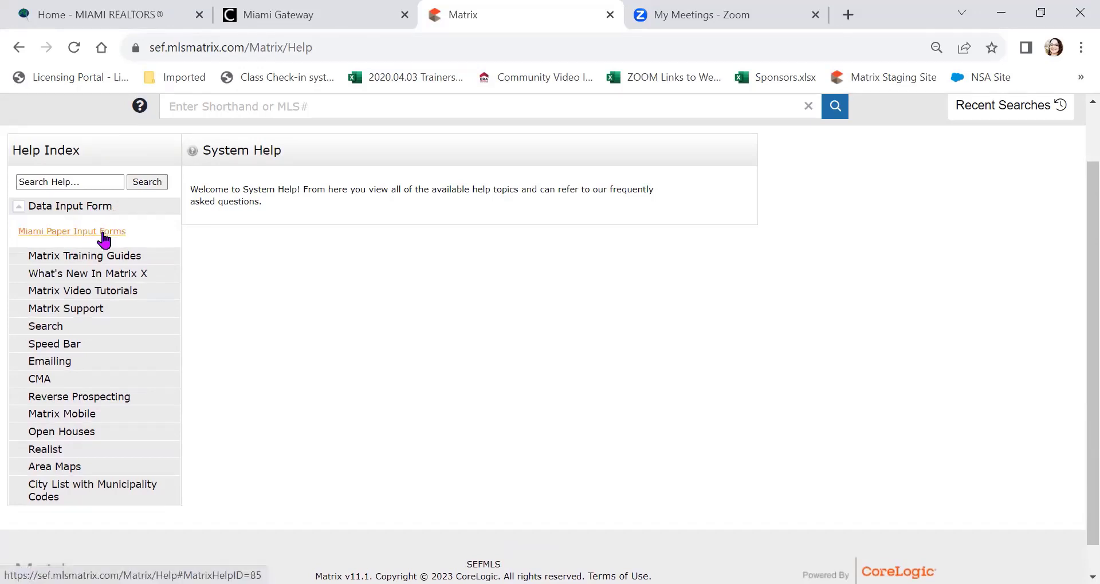
Step: Open the Miami Paper Input Forms page and scroll through the form list
{"action": "left_click", "coordinate": [103, 232]}
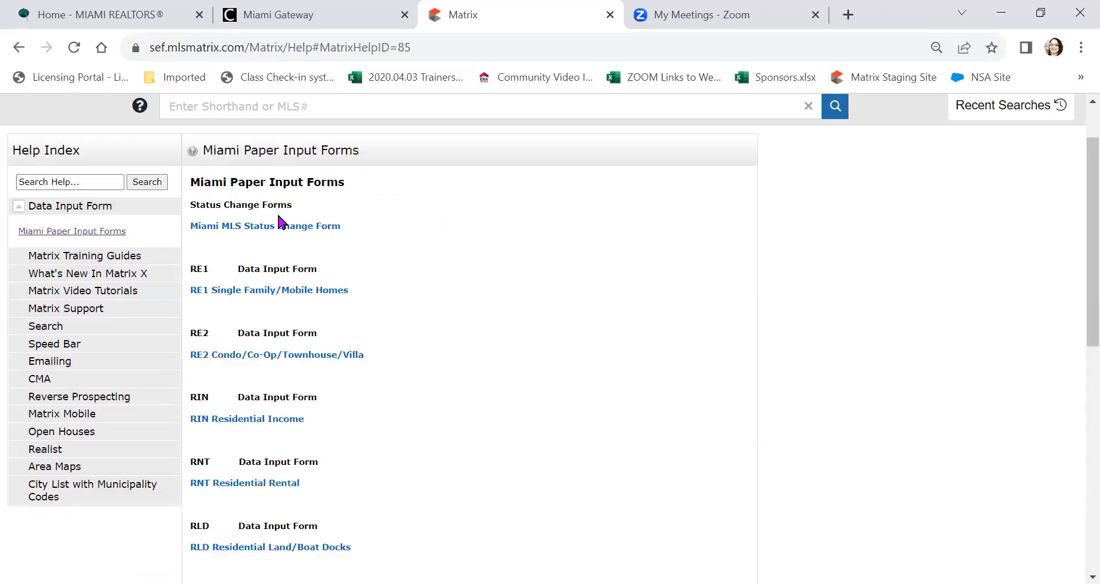
{"action": "scroll", "coordinate": [372, 247], "scroll_direction": "down", "scroll_amount": 1}
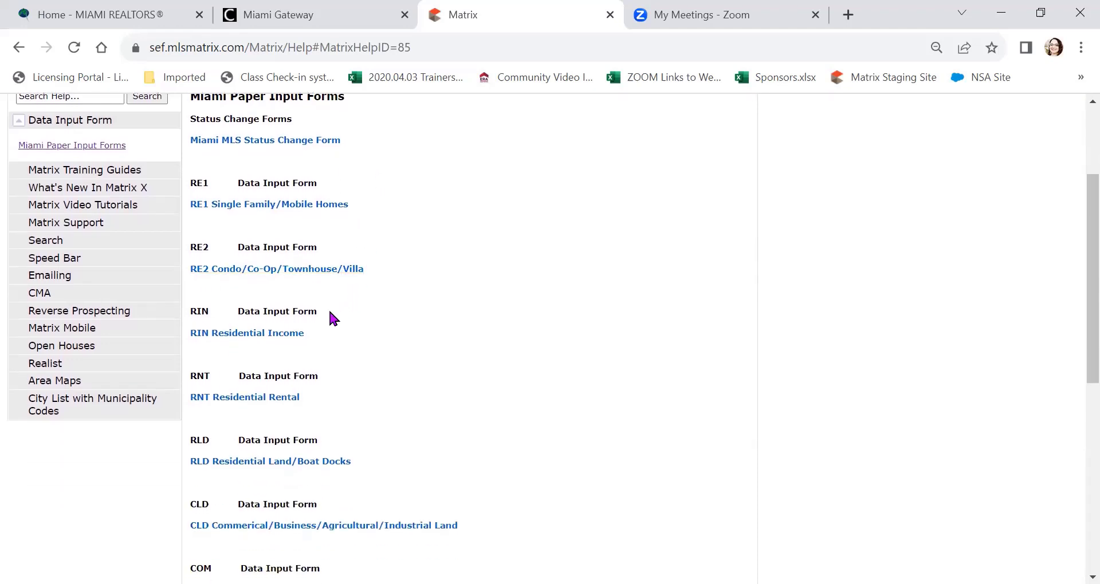
Step: Open the RE1 Single Family/Mobile Homes PDF, browse it, and clear the find bar
{"action": "left_click", "coordinate": [259, 207]}
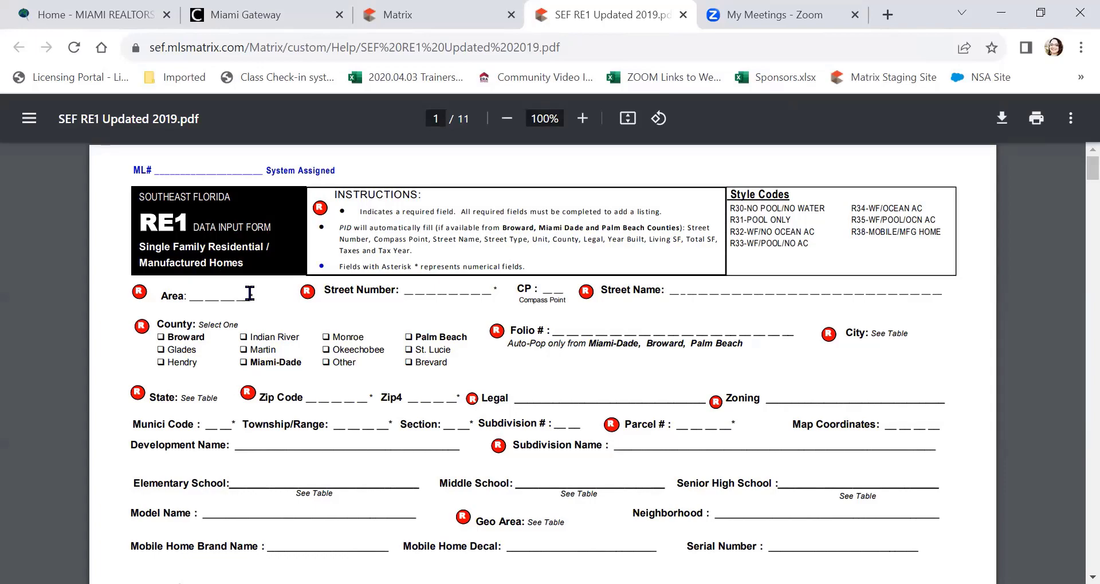
{"action": "scroll", "coordinate": [249, 293], "scroll_direction": "down", "scroll_amount": 6}
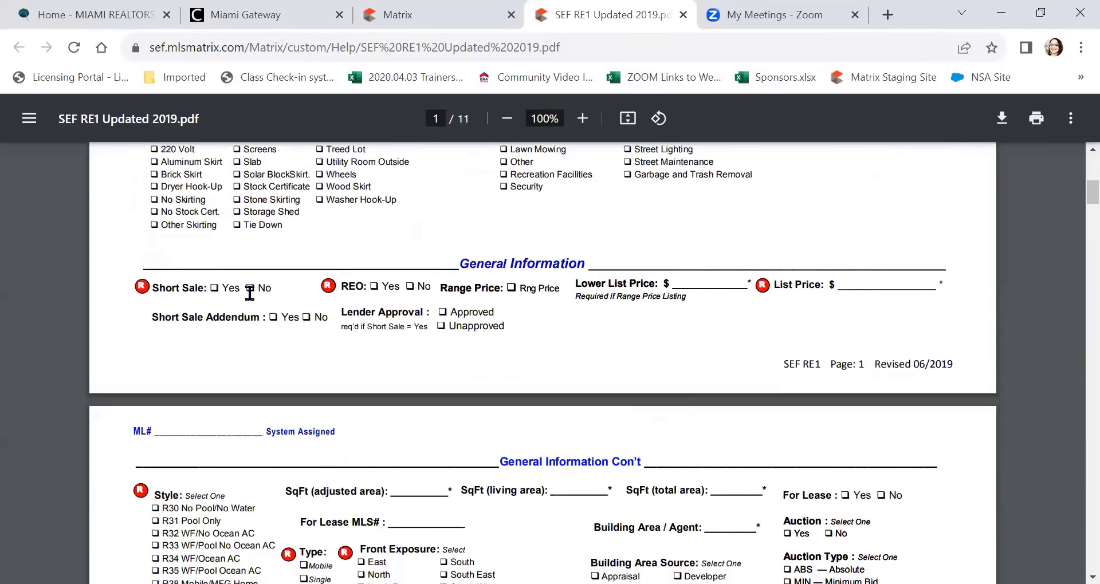
{"action": "scroll", "coordinate": [250, 293], "scroll_direction": "down", "scroll_amount": 10}
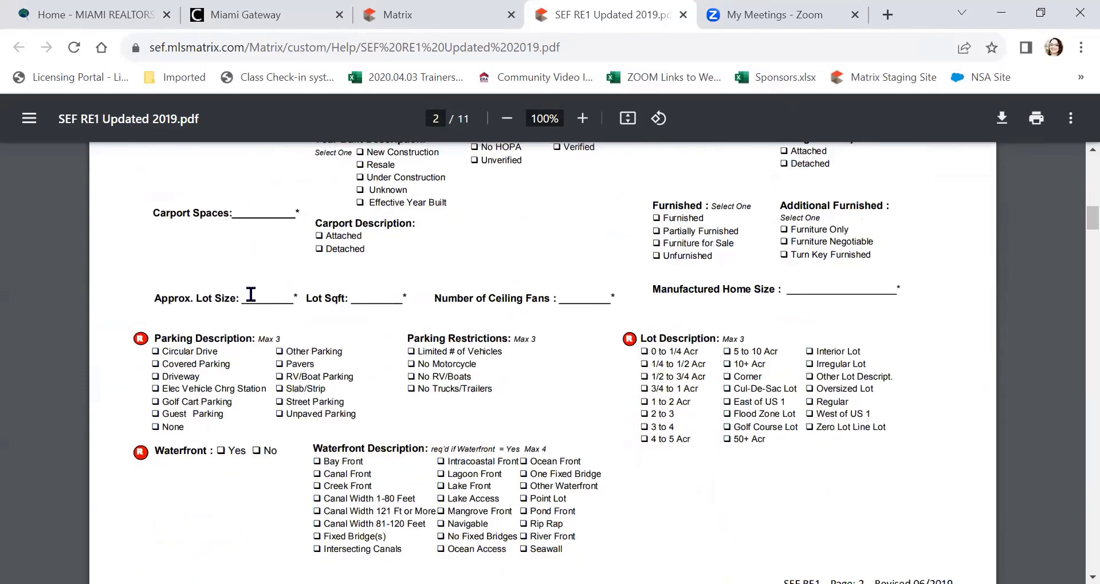
{"action": "scroll", "coordinate": [250, 294], "scroll_direction": "down", "scroll_amount": 6}
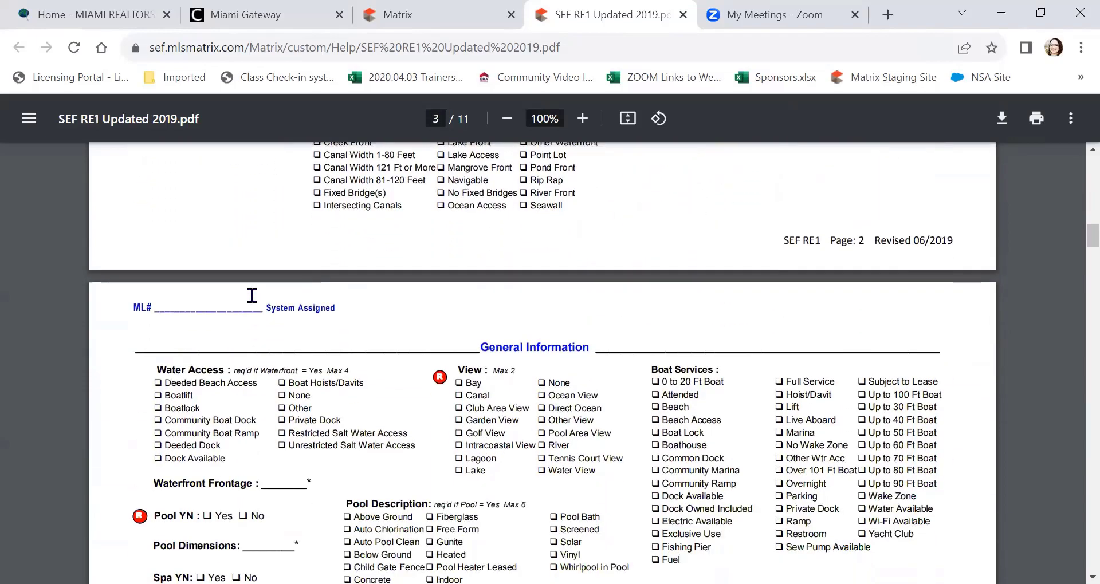
{"action": "scroll", "coordinate": [252, 295], "scroll_direction": "up", "scroll_amount": 18}
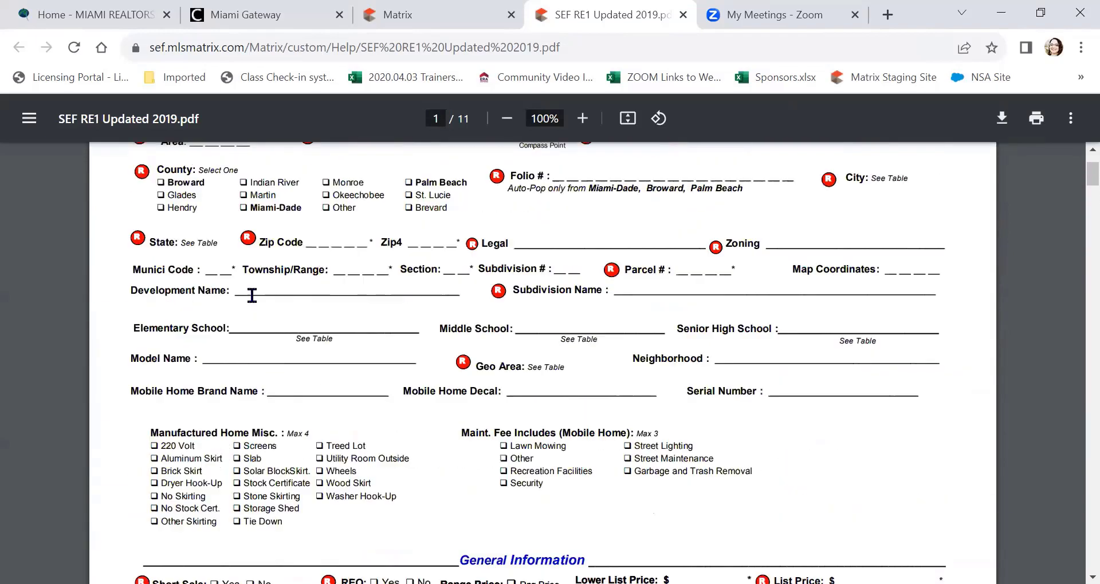
{"action": "scroll", "coordinate": [252, 295], "scroll_direction": "up", "scroll_amount": 3}
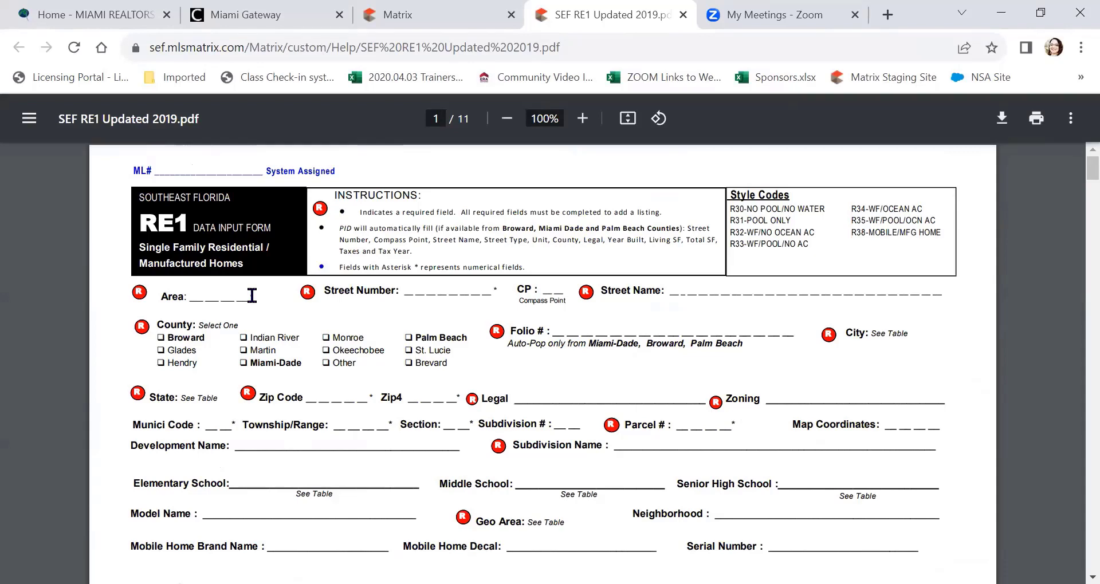
{"action": "key", "text": "ctrl+f"}
{"action": "key", "text": "BackSpace"}
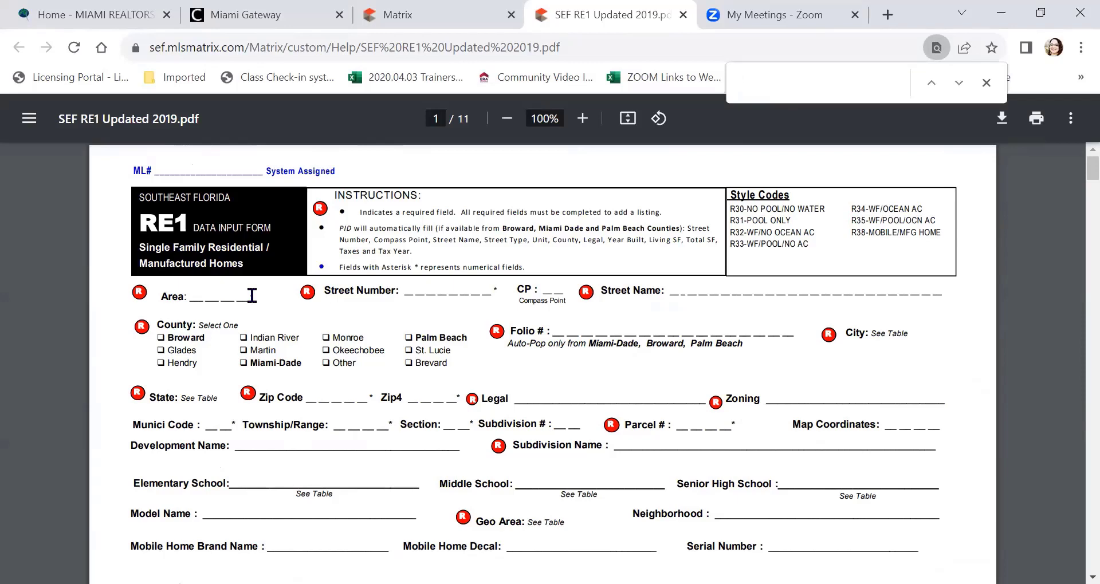
Step: Search the RE1 PDF for 'fence', jump to the next match, then return to Matrix
{"action": "left_click", "coordinate": [252, 296]}
{"action": "left_click", "coordinate": [808, 102]}
{"action": "type", "text": "fenc"}
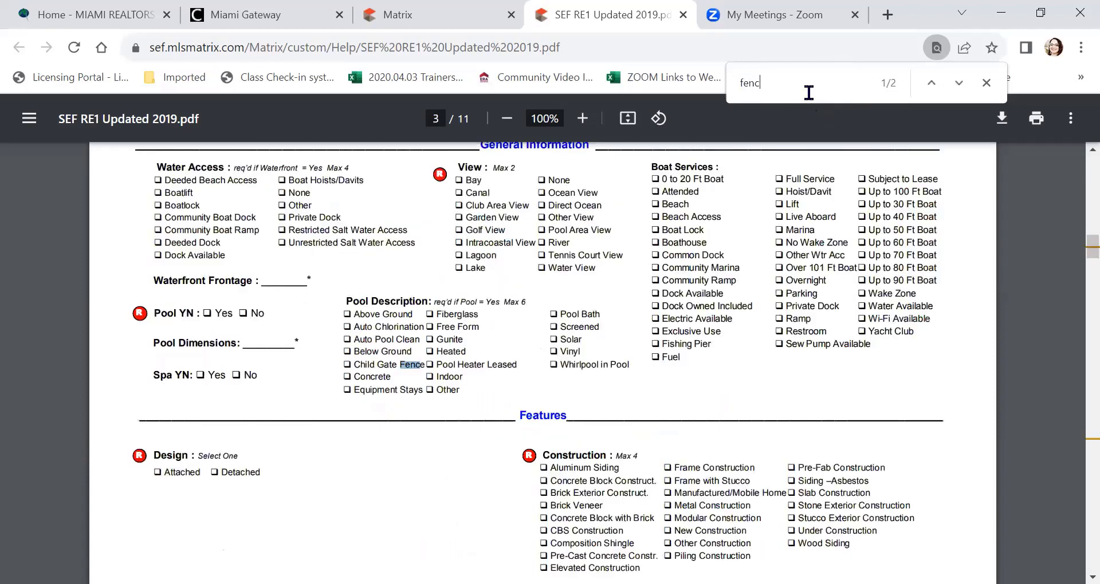
{"action": "type", "text": "e"}
{"action": "key", "text": "Return"}
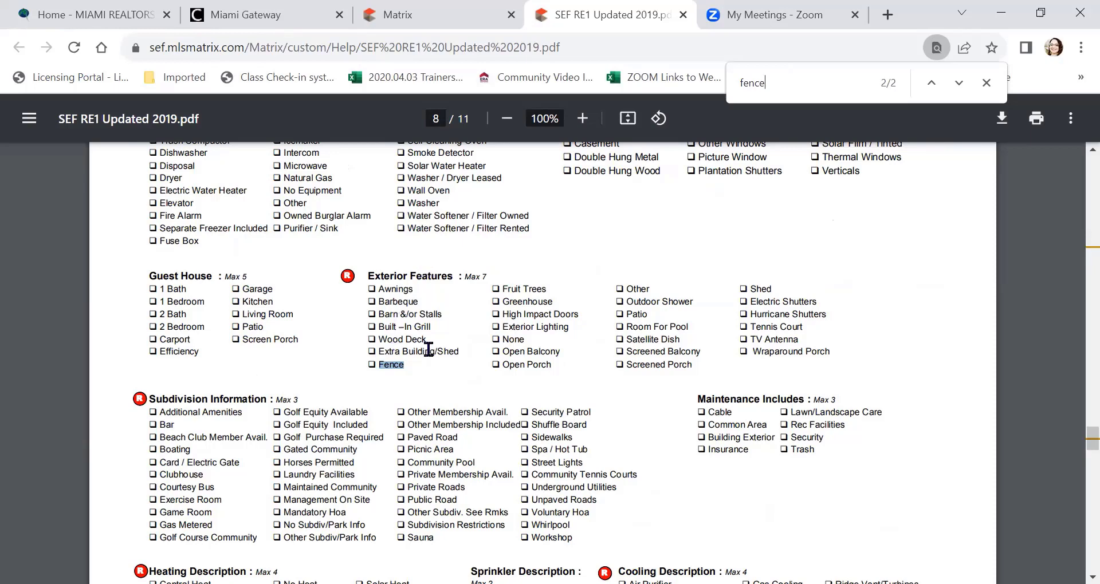
{"action": "left_click", "coordinate": [432, 15]}
Step: Open the RE1/RE2 Single Family/Condo search form and its Additional Fields Add/Remove editor
{"action": "scroll", "coordinate": [466, 304], "scroll_direction": "up", "scroll_amount": 3}
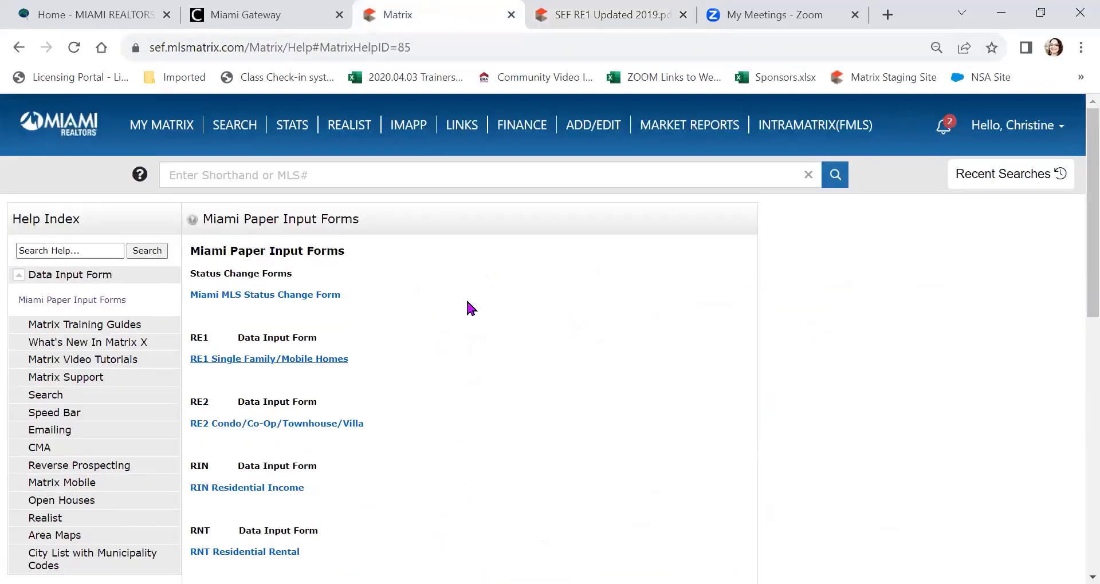
{"action": "mouse_move", "coordinate": [235, 131]}
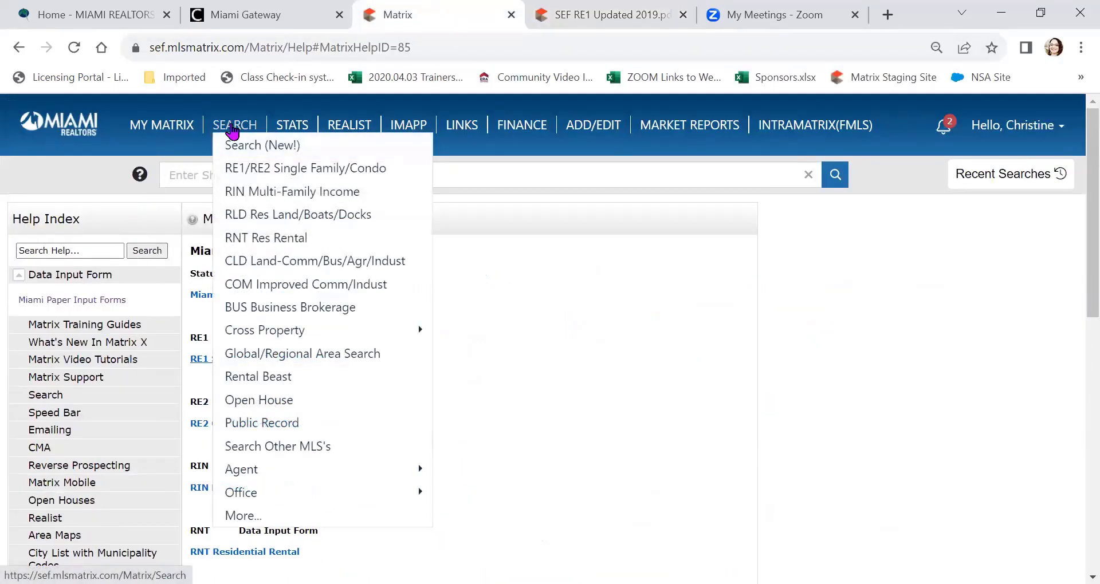
{"action": "left_click", "coordinate": [314, 169]}
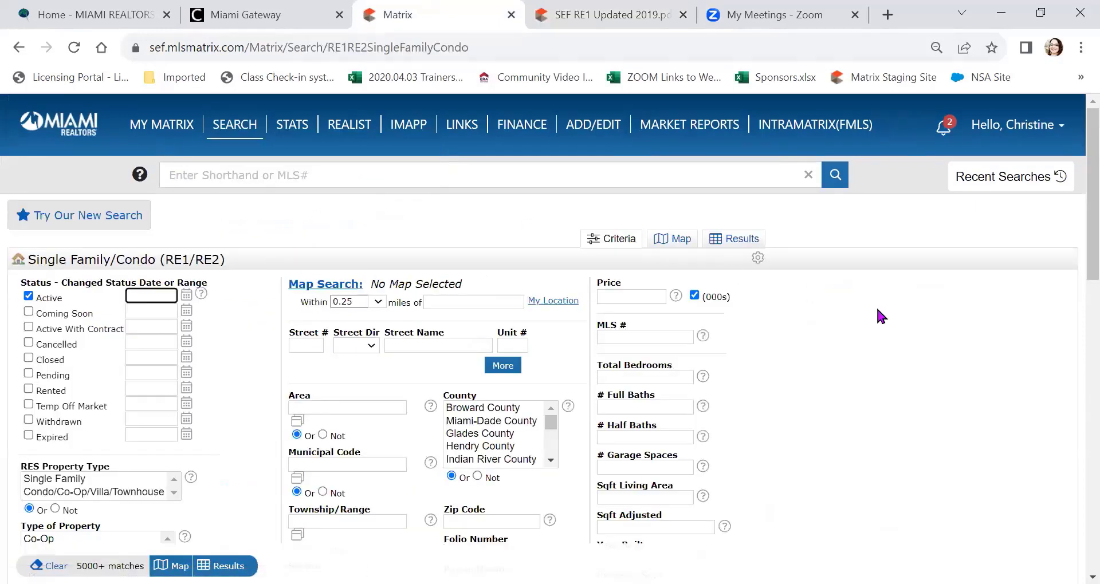
{"action": "scroll", "coordinate": [833, 289], "scroll_direction": "down", "scroll_amount": 9}
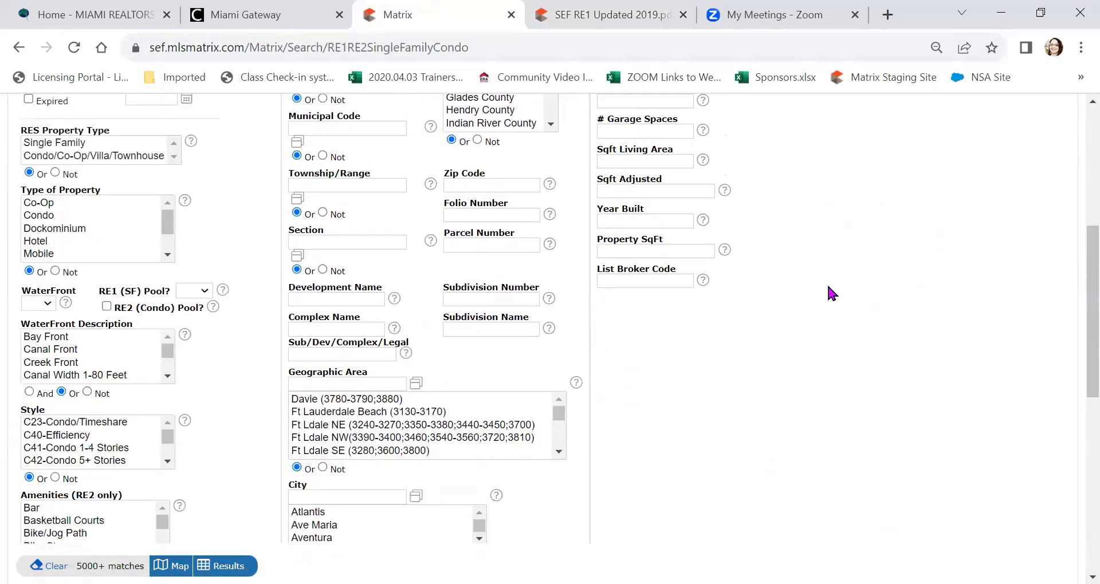
{"action": "scroll", "coordinate": [831, 293], "scroll_direction": "down", "scroll_amount": 1}
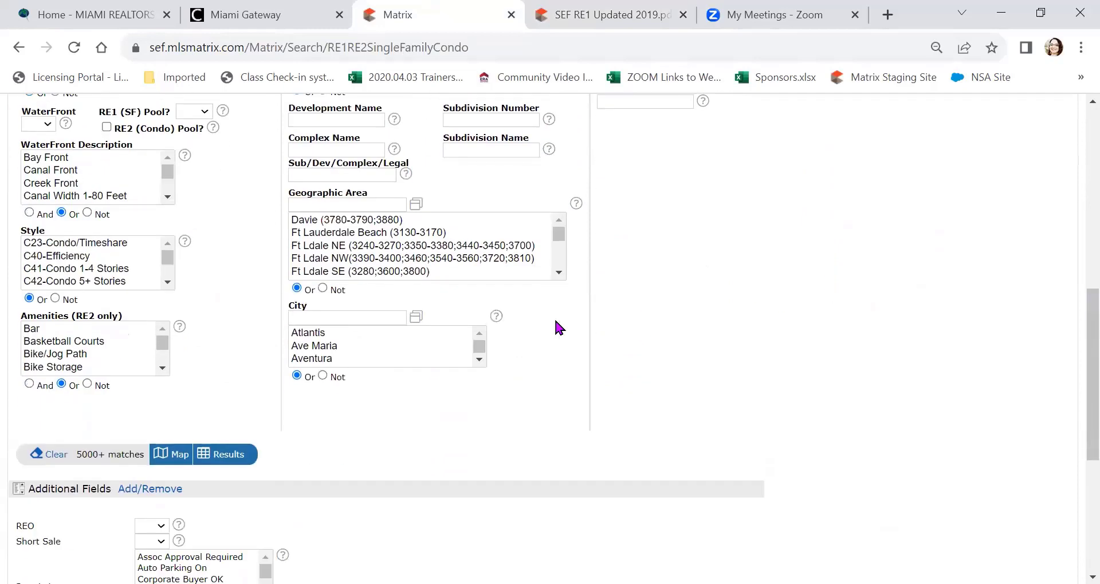
{"action": "left_click", "coordinate": [150, 491]}
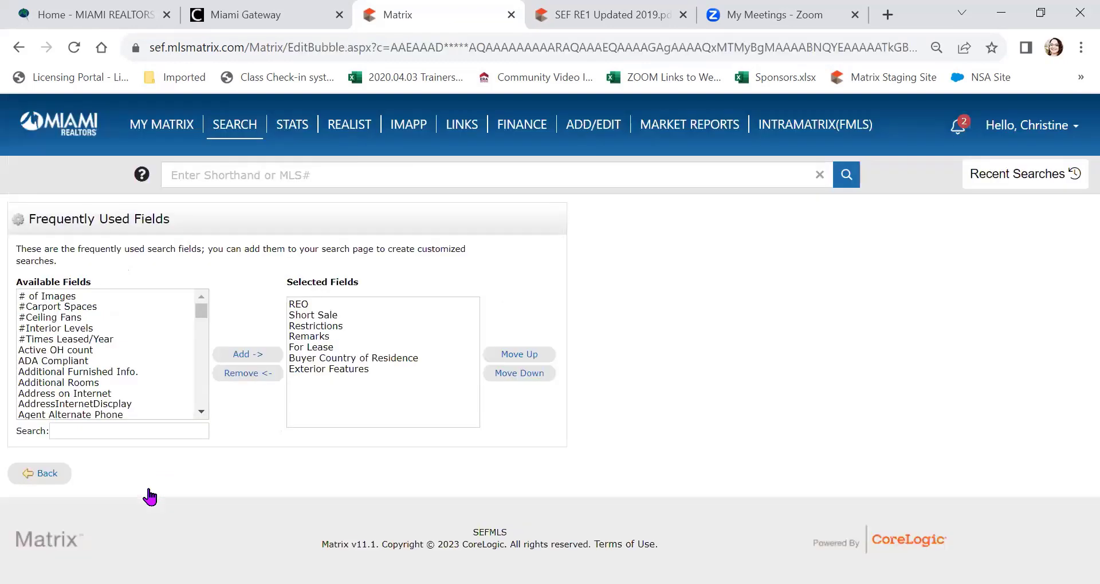
Step: Filter fields by 'exte', select Exterior Features as a frequently used field, and go back
{"action": "left_click", "coordinate": [142, 433]}
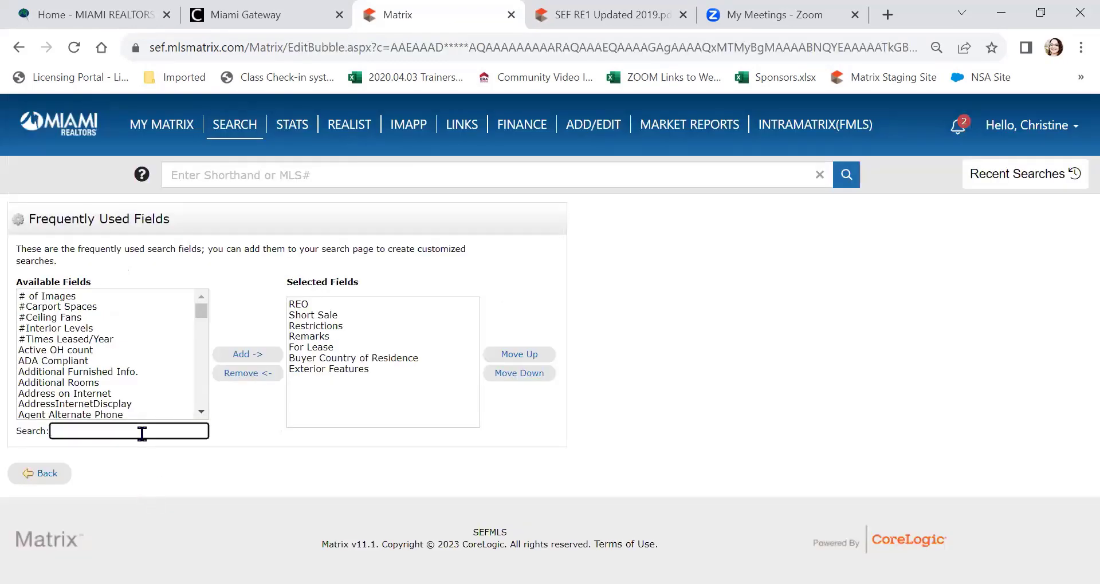
{"action": "type", "text": "exte"}
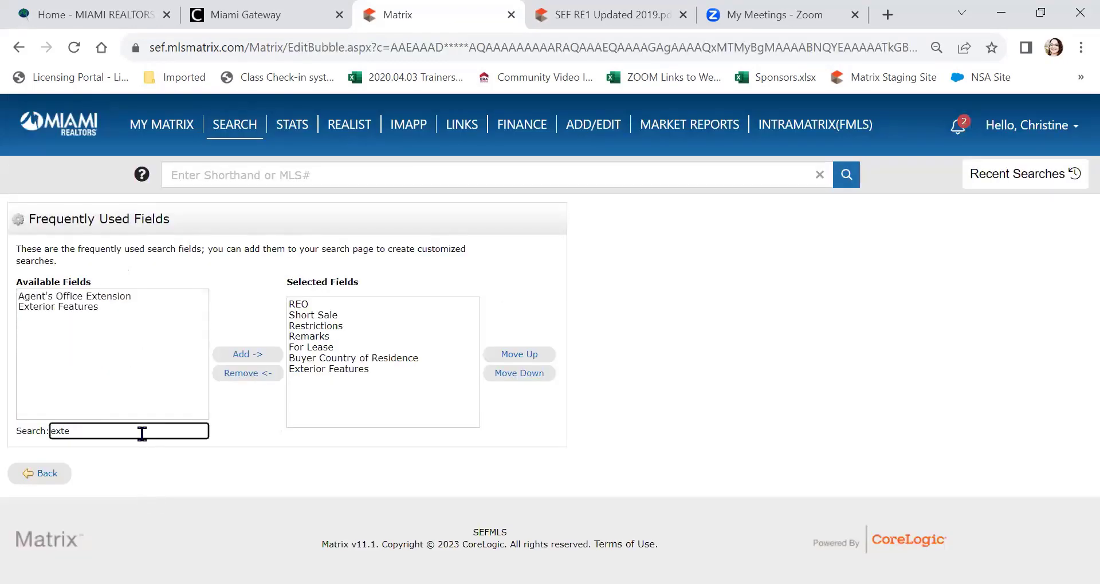
{"action": "left_click", "coordinate": [85, 307]}
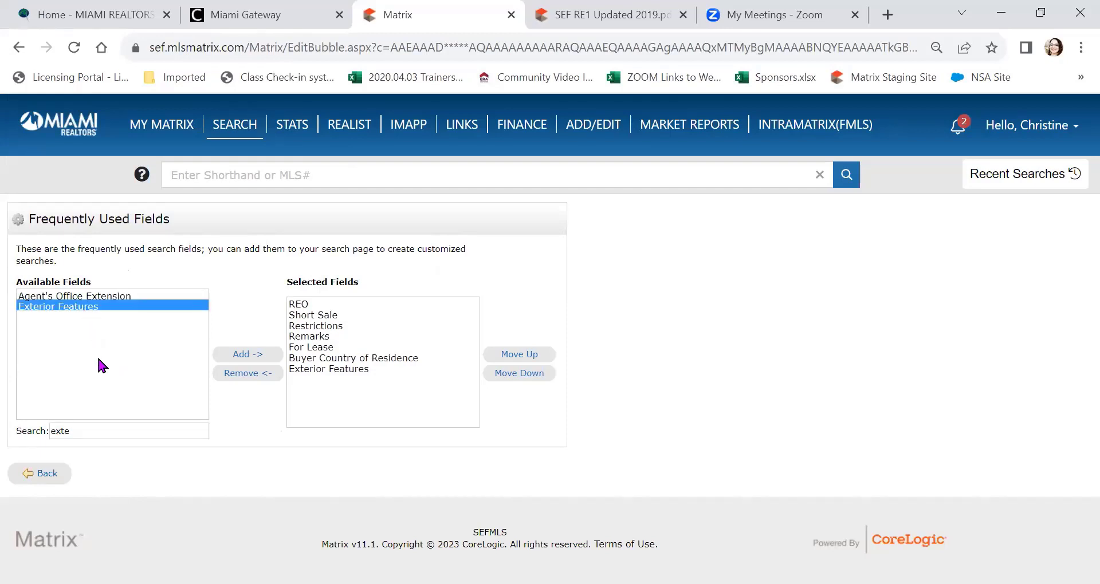
{"action": "left_click", "coordinate": [309, 369]}
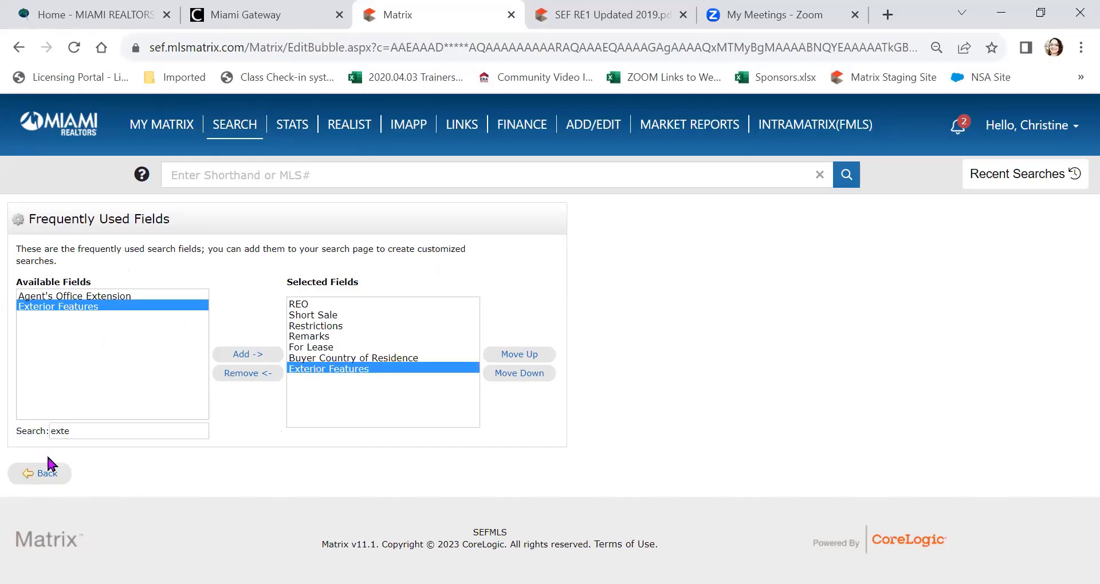
{"action": "left_click", "coordinate": [42, 475]}
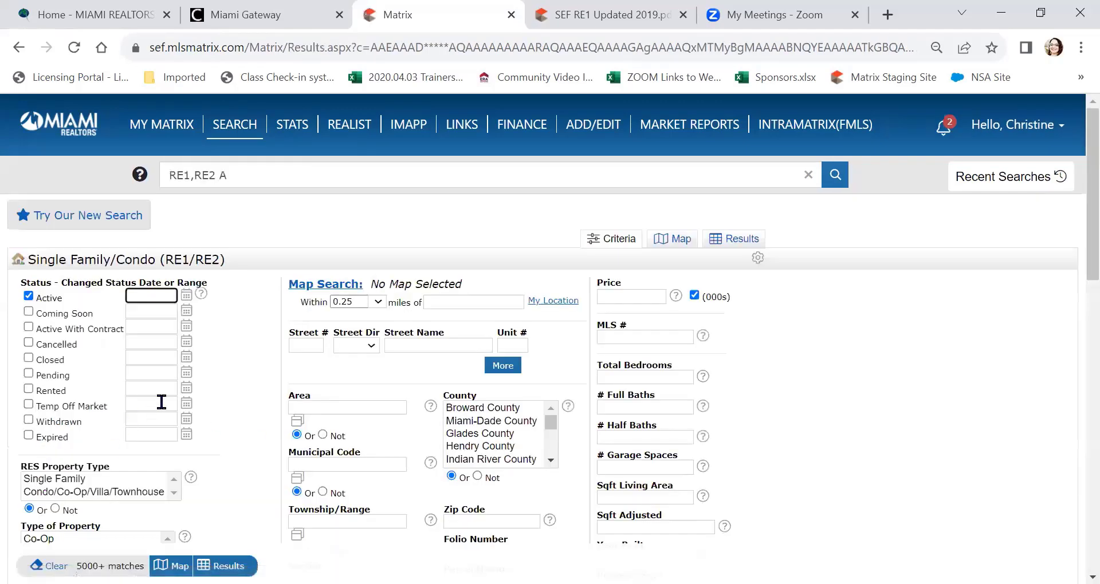
Step: Select Fence, Fruit Trees, Greenhouse and High Impact Doors in the Exterior Features list
{"action": "scroll", "coordinate": [221, 363], "scroll_direction": "down", "scroll_amount": 15}
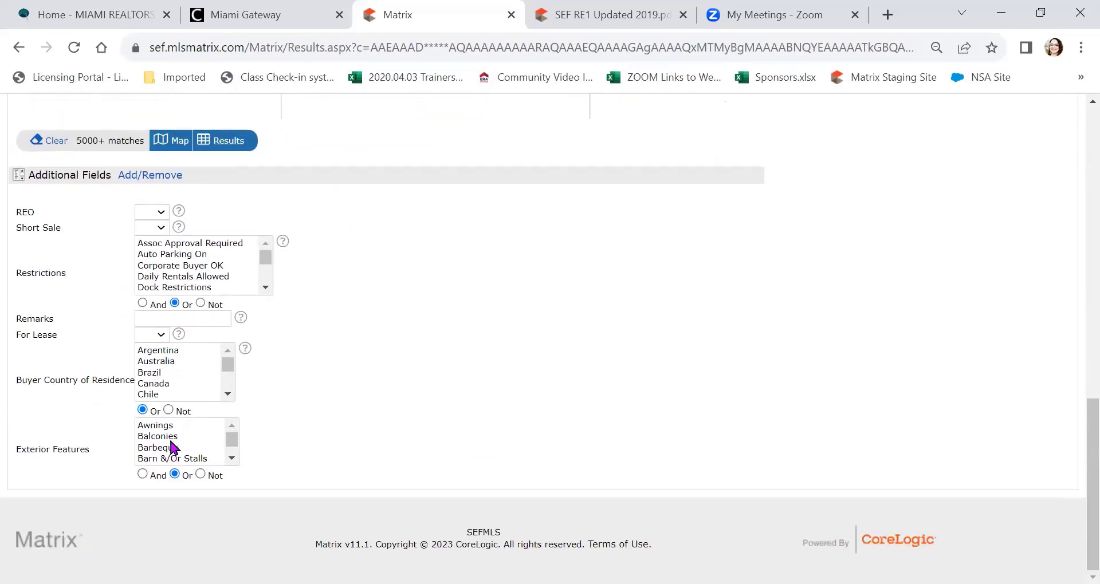
{"action": "left_click", "coordinate": [232, 458]}
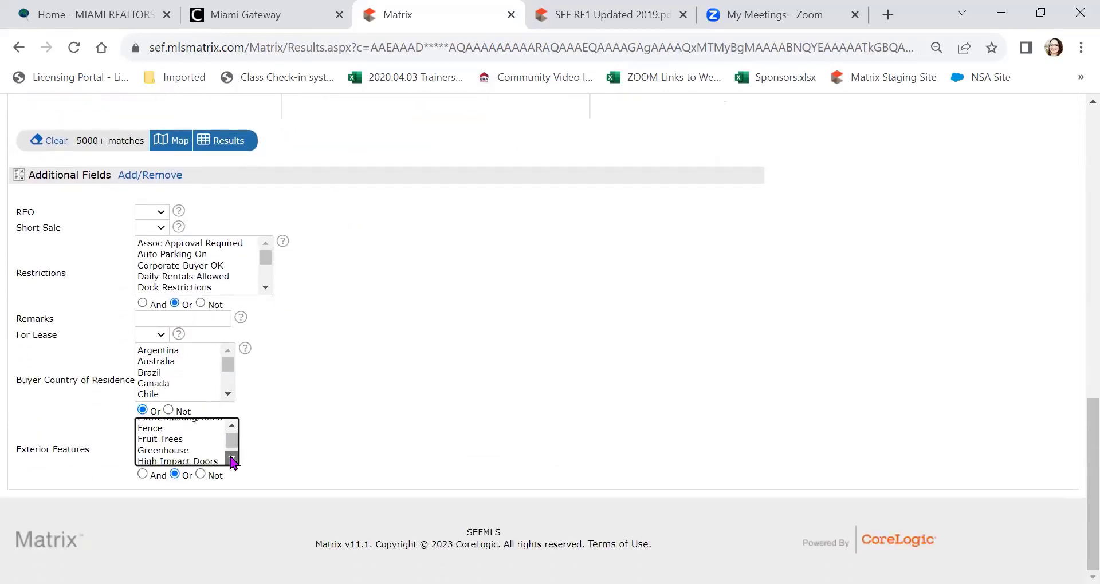
{"action": "left_click_drag", "start_coordinate": [180, 423], "coordinate": [184, 457]}
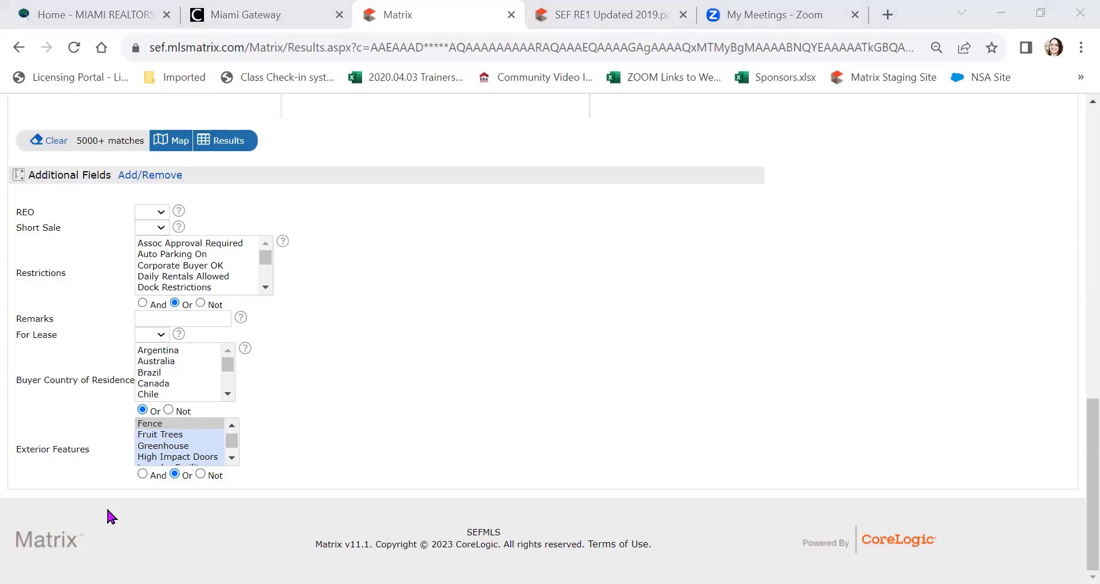
{"action": "scroll", "coordinate": [108, 516], "scroll_direction": "up", "scroll_amount": 15}
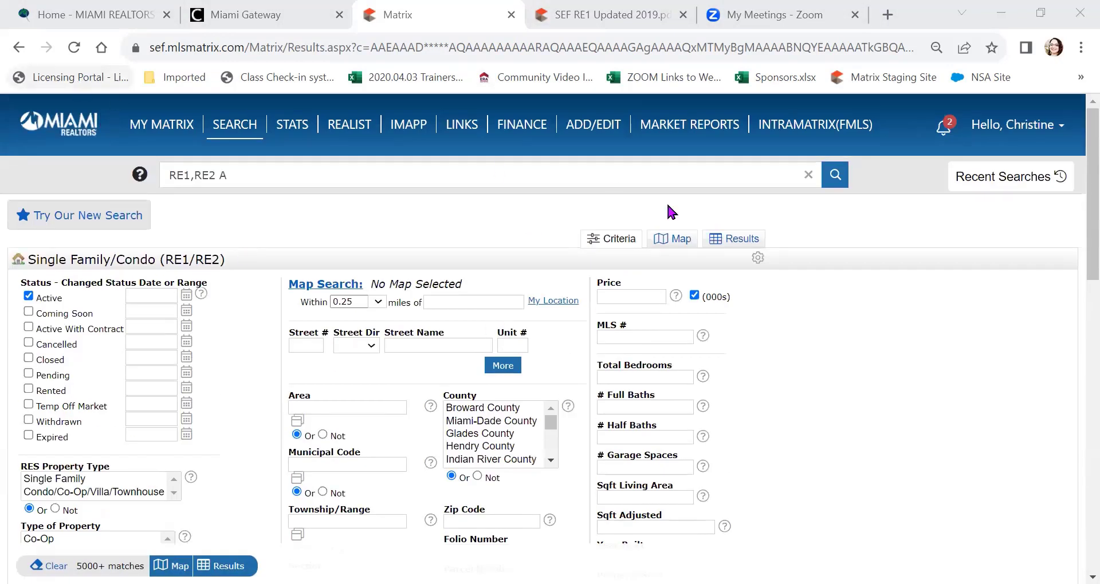
Step: Open System Help from the account menu and expand the Area Maps topic
{"action": "left_click", "coordinate": [1037, 133]}
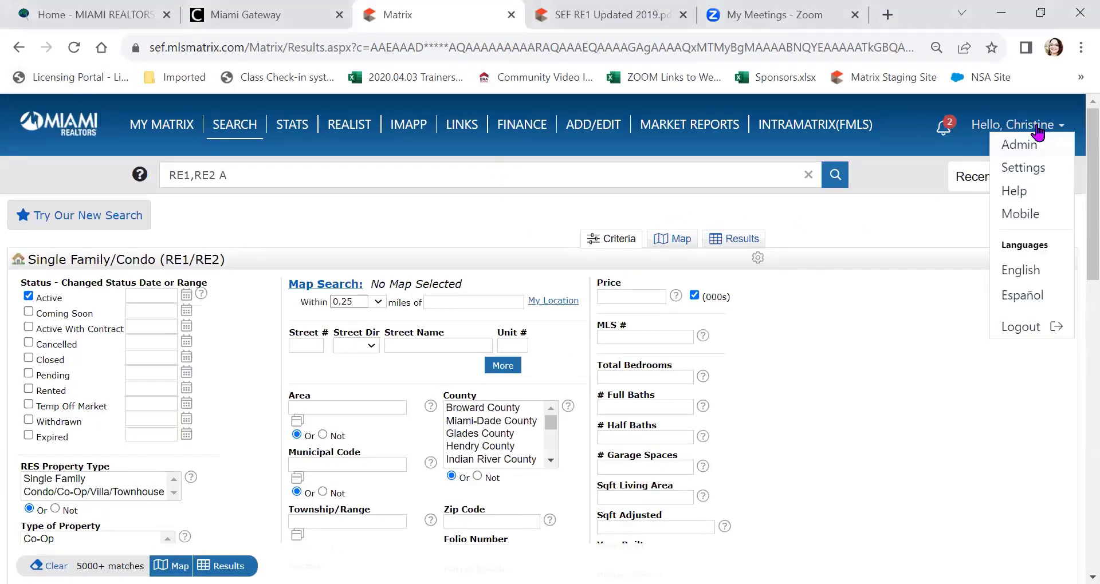
{"action": "left_click", "coordinate": [1028, 194]}
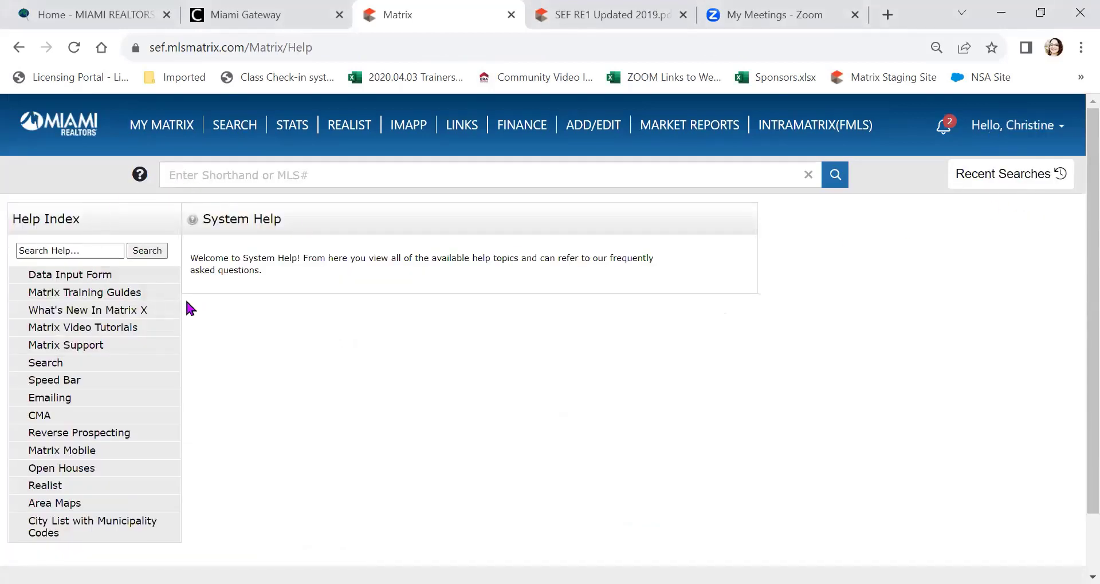
{"action": "scroll", "coordinate": [189, 307], "scroll_direction": "down", "scroll_amount": 2}
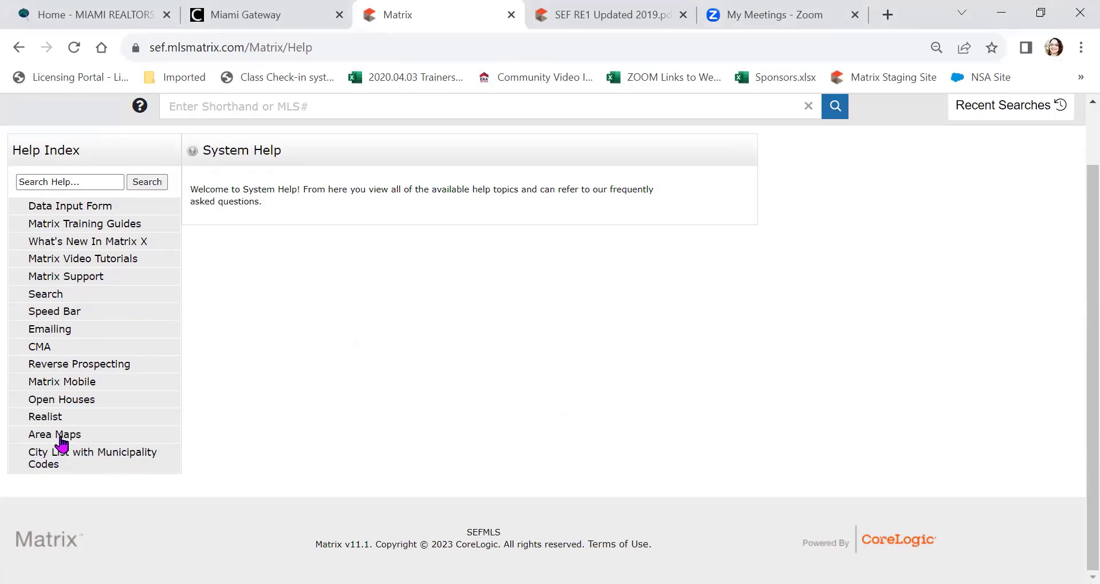
{"action": "left_click", "coordinate": [61, 436]}
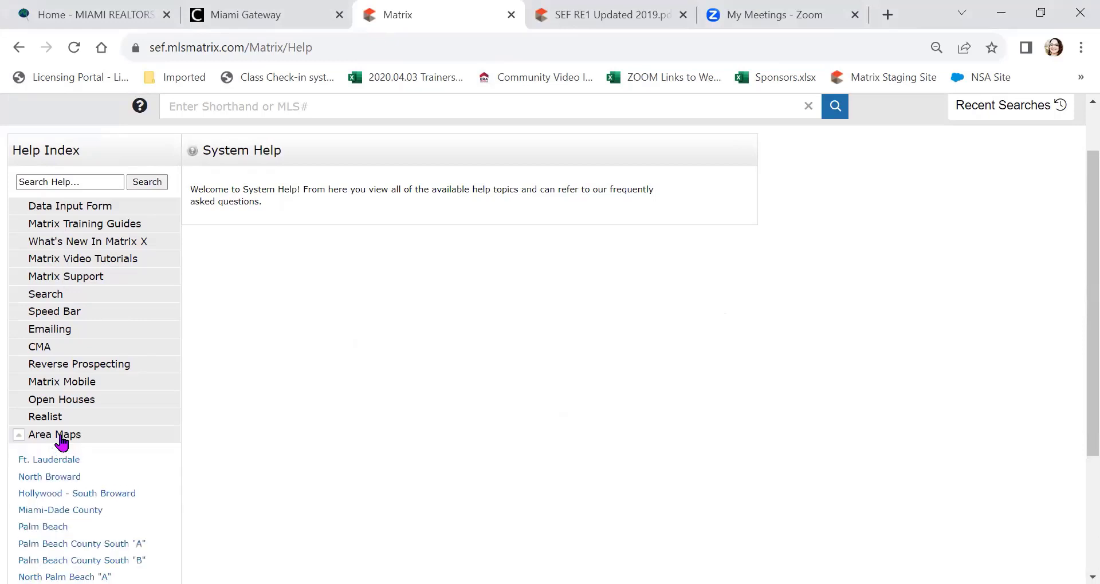
{"action": "scroll", "coordinate": [157, 445], "scroll_direction": "down", "scroll_amount": 3}
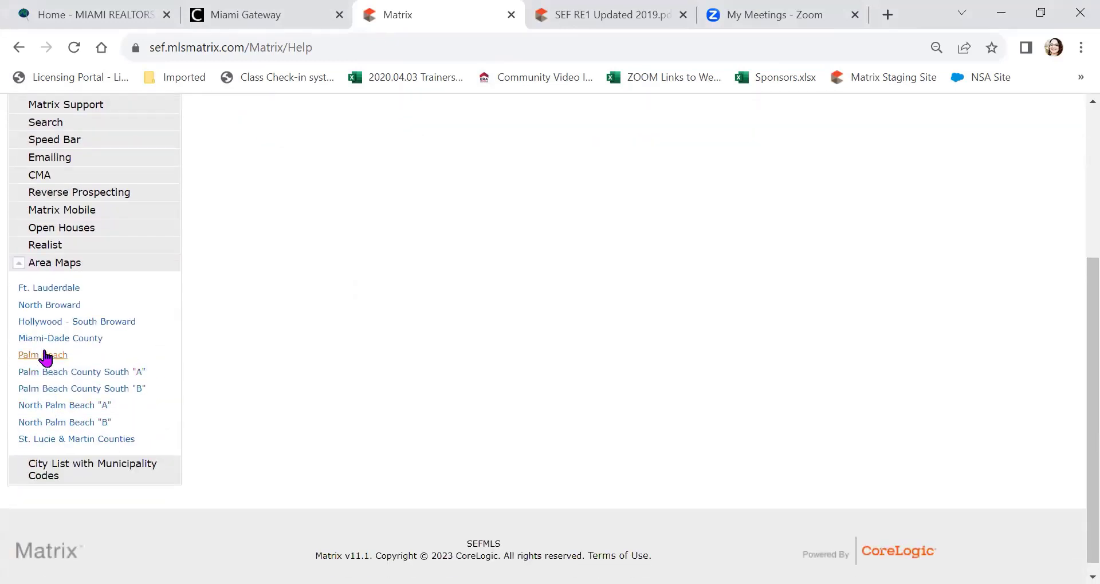
Step: Open the Miami-Dade County area map PDF, scroll through the map, and close it
{"action": "left_click", "coordinate": [44, 339]}
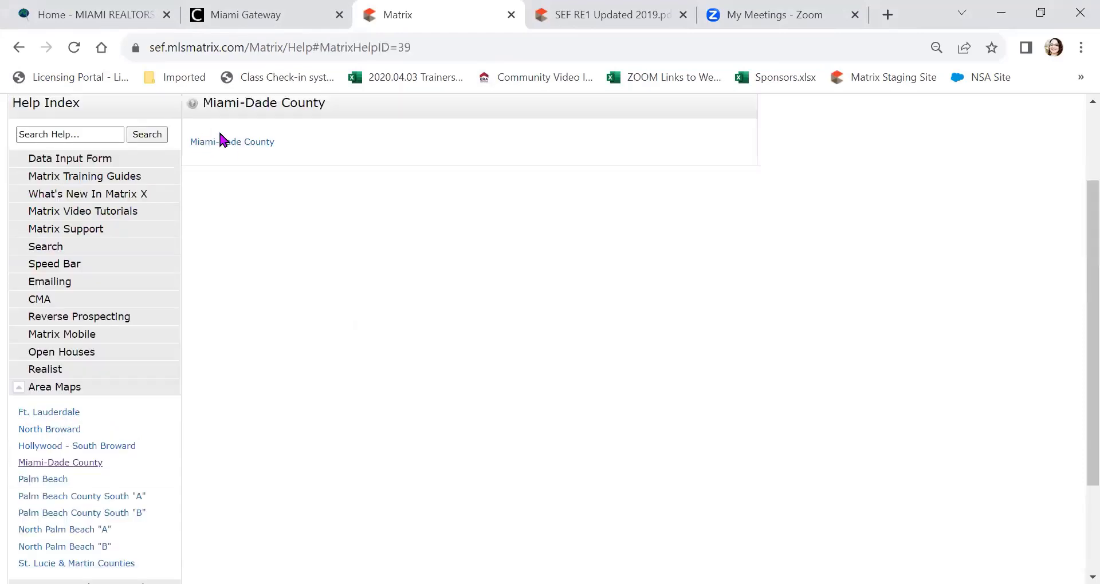
{"action": "left_click", "coordinate": [228, 143]}
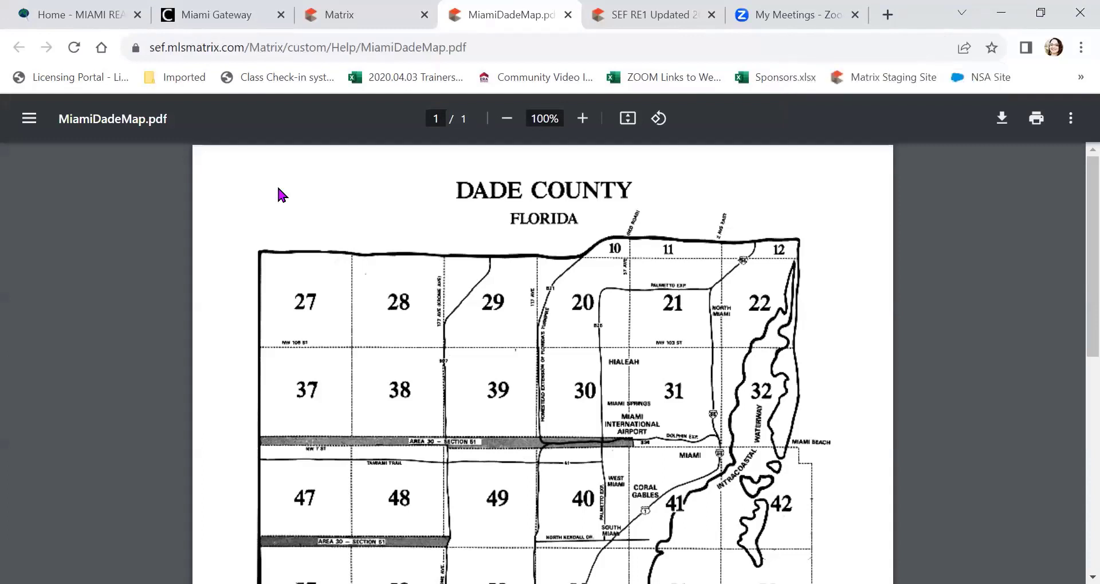
{"action": "scroll", "coordinate": [278, 189], "scroll_direction": "down", "scroll_amount": 1}
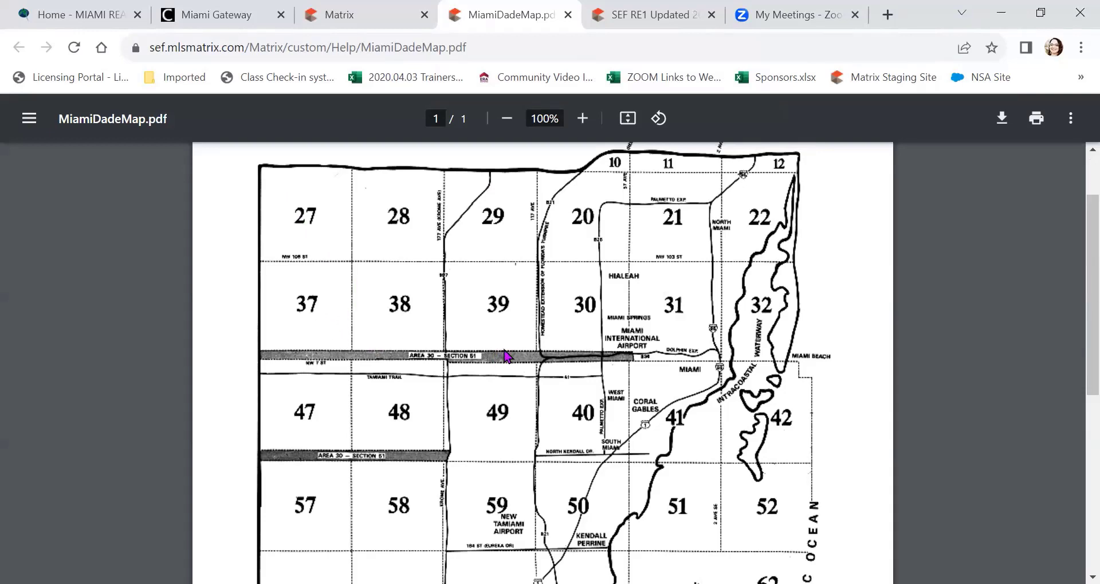
{"action": "scroll", "coordinate": [506, 356], "scroll_direction": "down", "scroll_amount": 7}
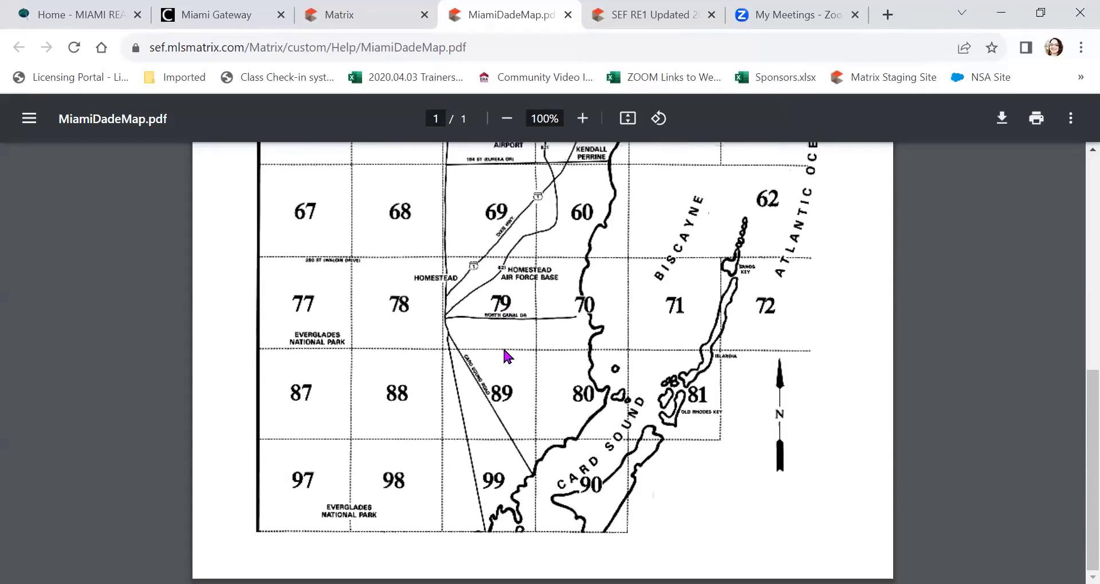
{"action": "scroll", "coordinate": [509, 323], "scroll_direction": "up", "scroll_amount": 8}
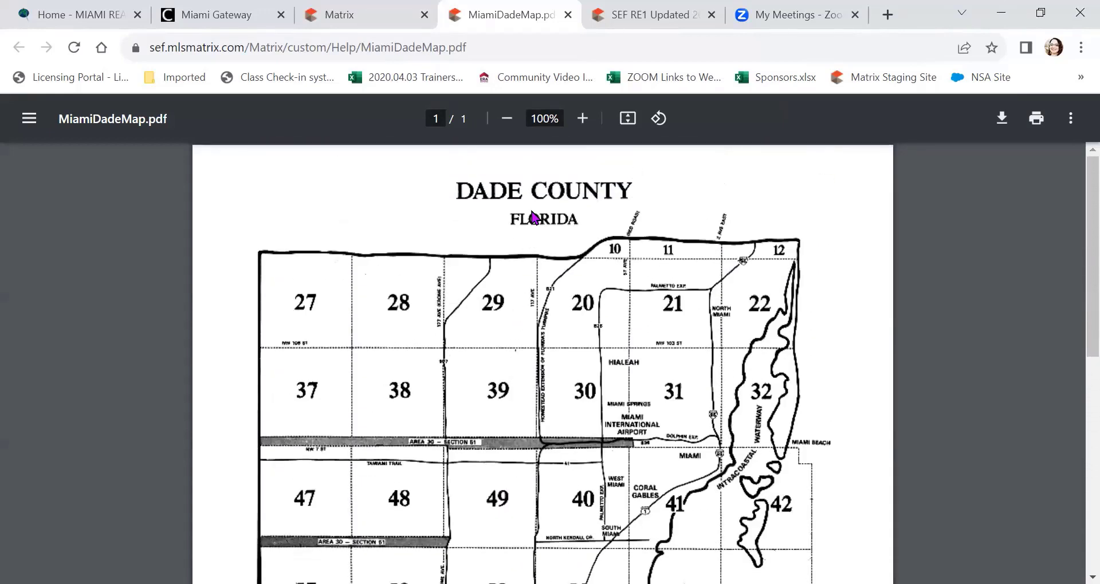
{"action": "left_click", "coordinate": [567, 15]}
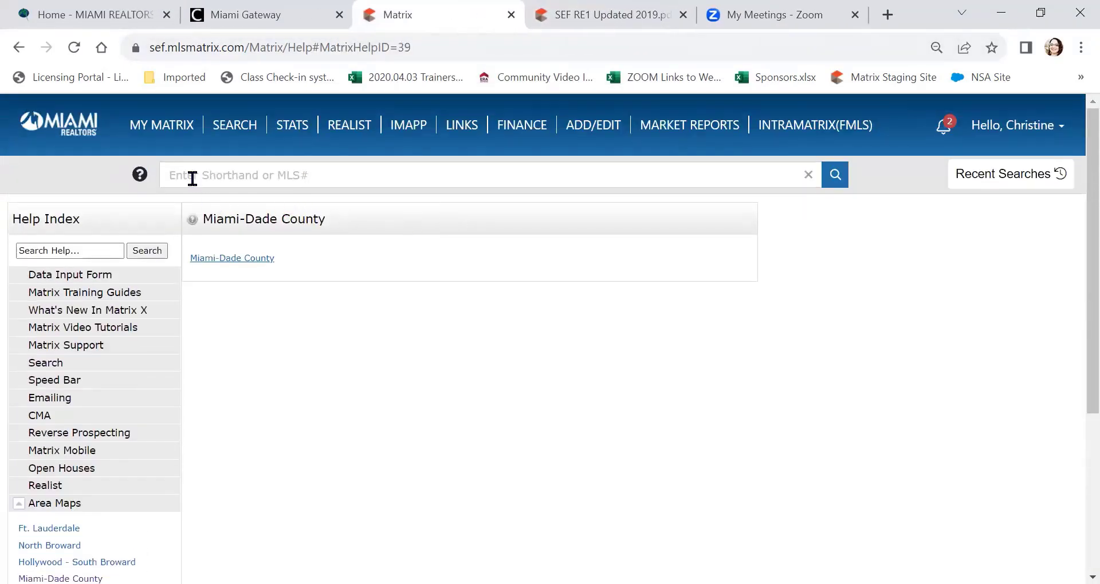
Step: Visit the RE1/RE2 Single Family/Condo search form, then open the My Matrix Dashboard
{"action": "mouse_move", "coordinate": [235, 119]}
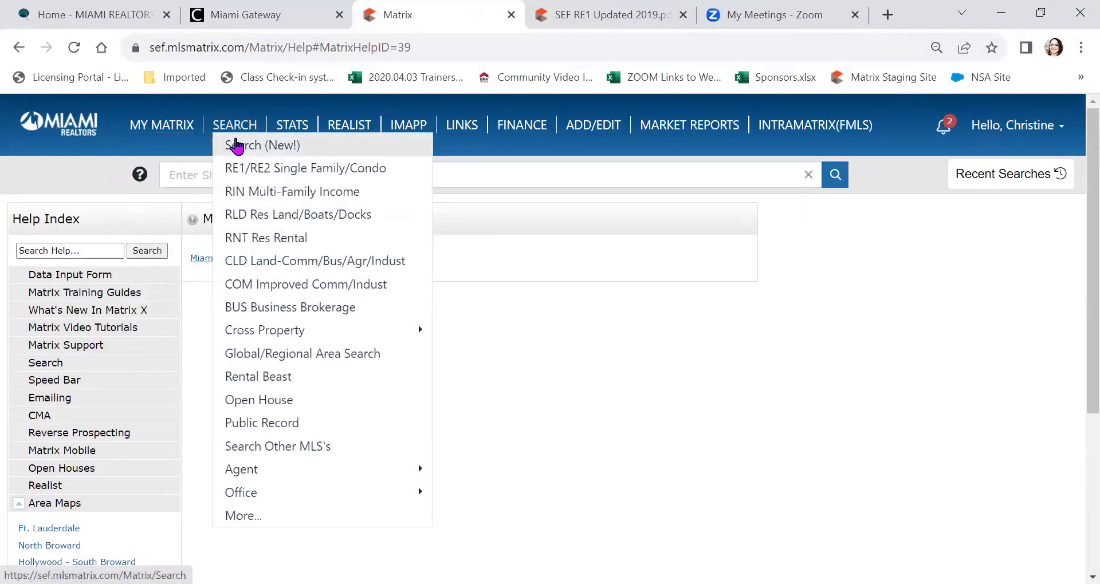
{"action": "left_click", "coordinate": [257, 177]}
{"action": "scroll", "coordinate": [349, 275], "scroll_direction": "down", "scroll_amount": 2}
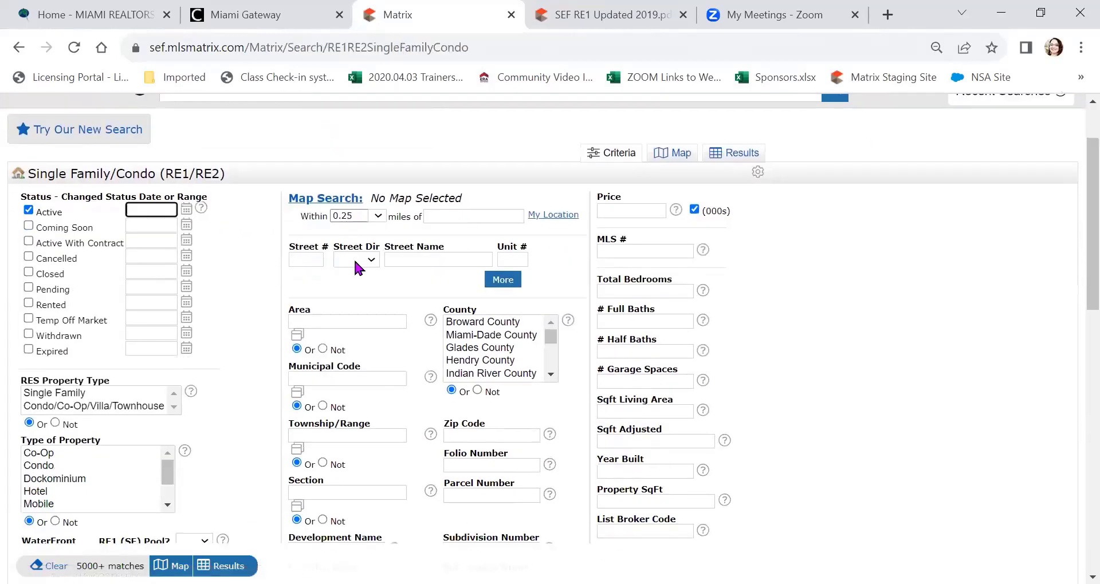
{"action": "left_click", "coordinate": [335, 318]}
{"action": "scroll", "coordinate": [335, 318], "scroll_direction": "up", "scroll_amount": 3}
{"action": "mouse_move", "coordinate": [154, 124]}
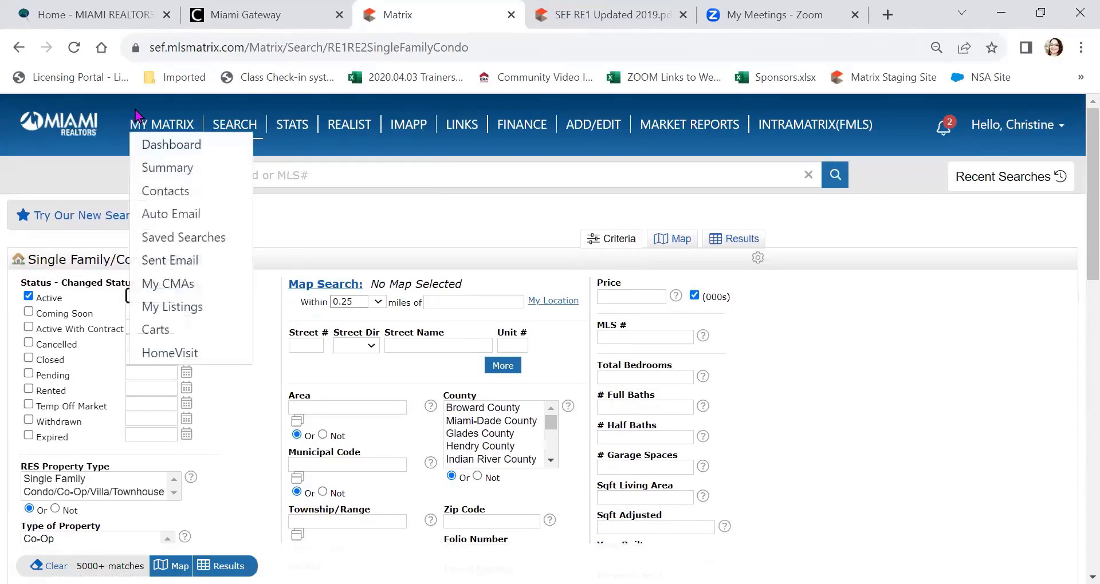
{"action": "left_click", "coordinate": [172, 150]}
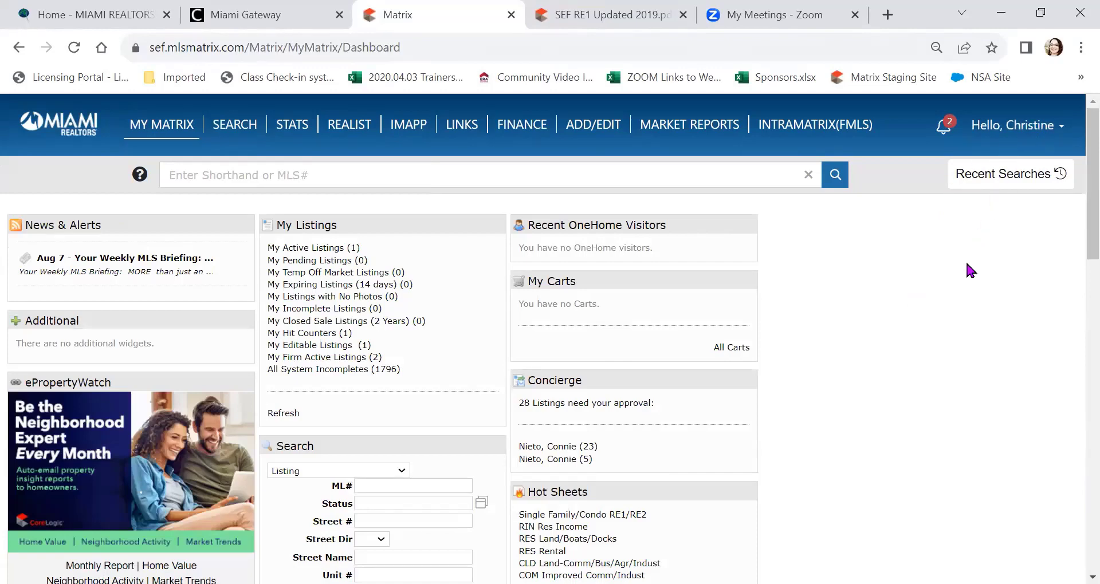
{"action": "scroll", "coordinate": [969, 270], "scroll_direction": "down", "scroll_amount": 1}
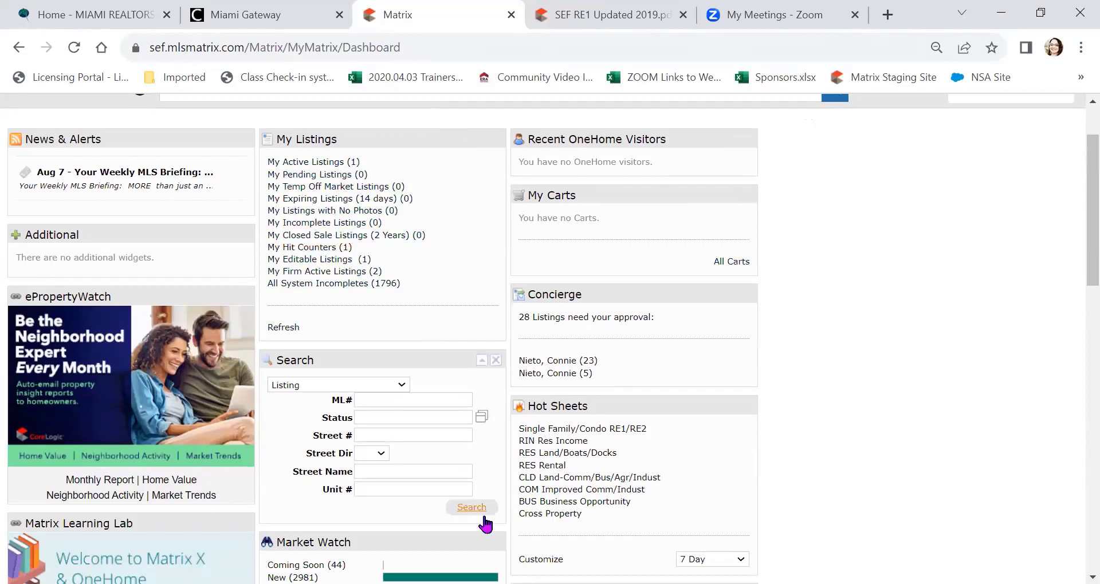
{"action": "scroll", "coordinate": [791, 362], "scroll_direction": "up", "scroll_amount": 1}
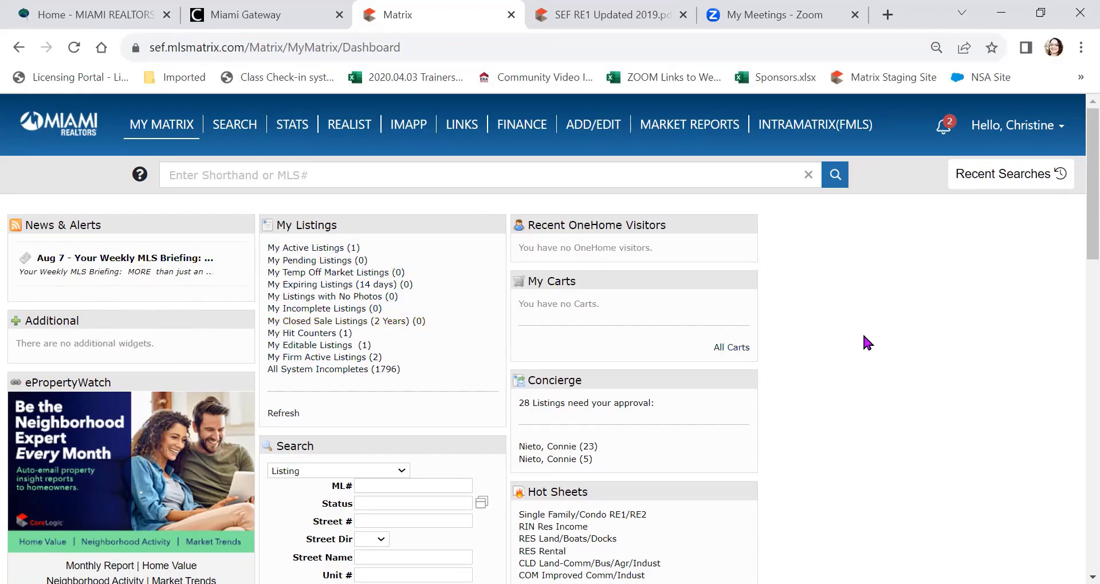
{"action": "scroll", "coordinate": [864, 338], "scroll_direction": "down", "scroll_amount": 5}
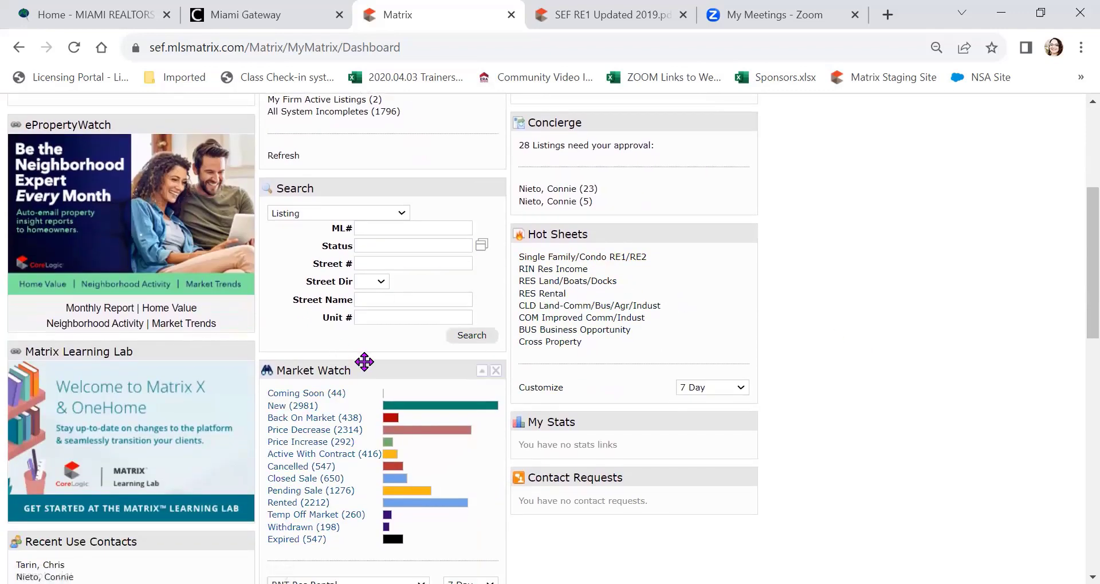
Step: Move Market Watch above Search and set it to Single Family/Condo (RE1/RE2) over 7 Day
{"action": "left_click_drag", "start_coordinate": [365, 370], "coordinate": [369, 122]}
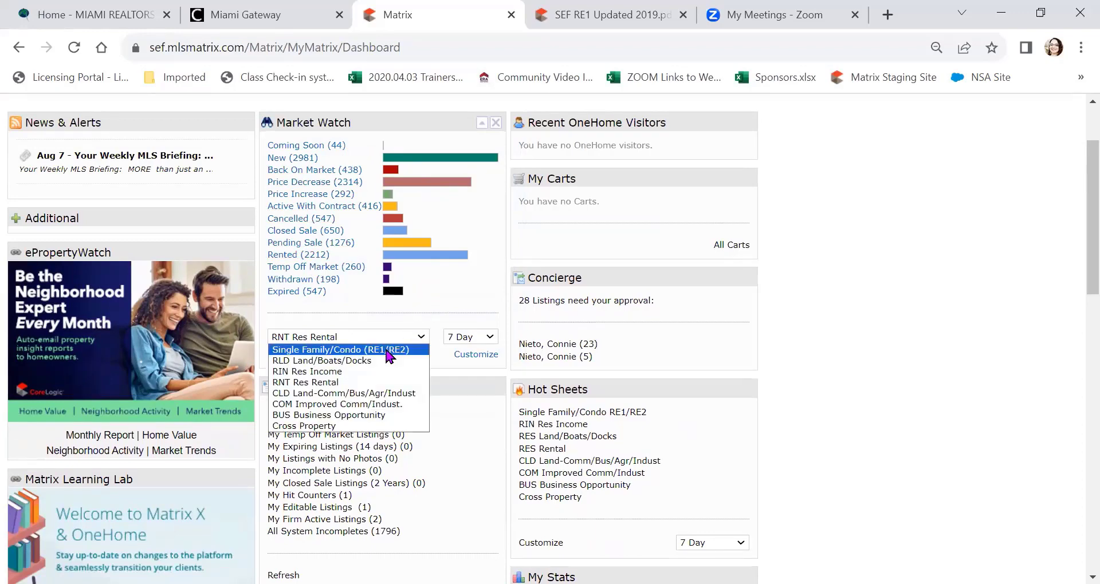
{"action": "left_click", "coordinate": [387, 350]}
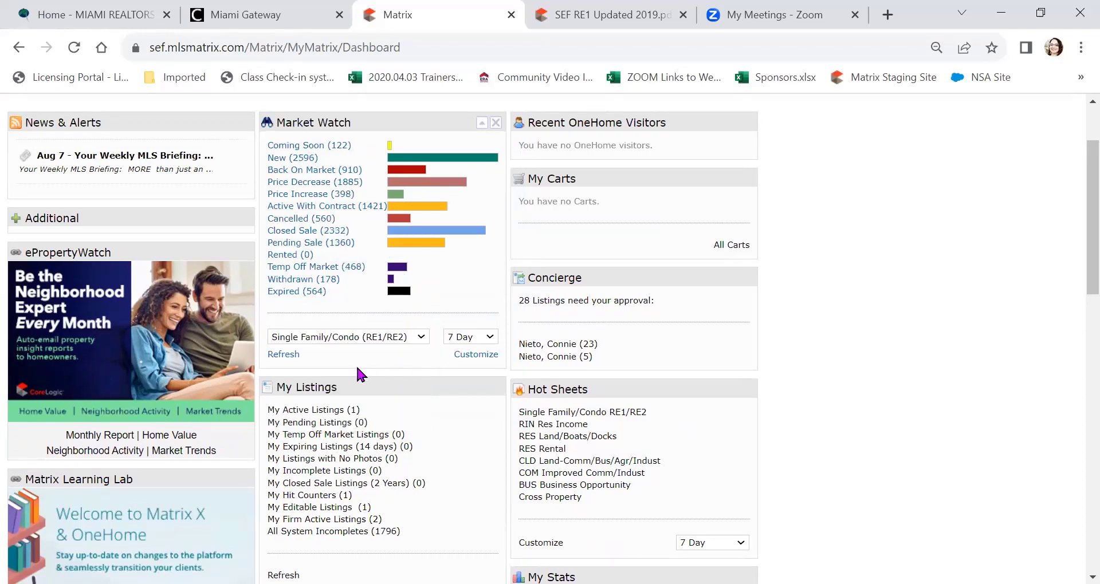
{"action": "scroll", "coordinate": [356, 369], "scroll_direction": "up", "scroll_amount": 2}
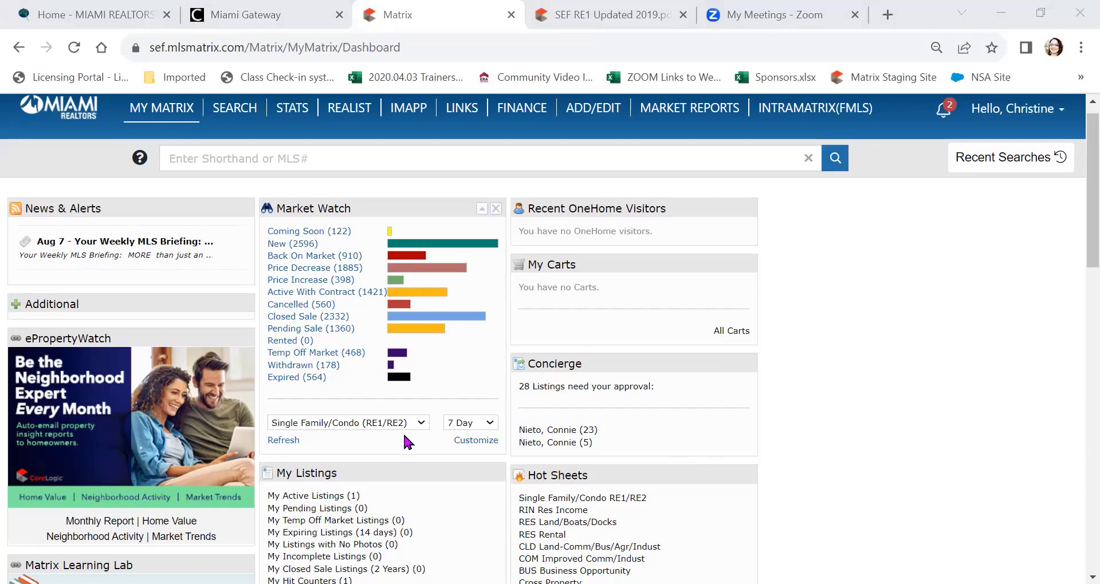
{"action": "scroll", "coordinate": [407, 427], "scroll_direction": "down", "scroll_amount": 1}
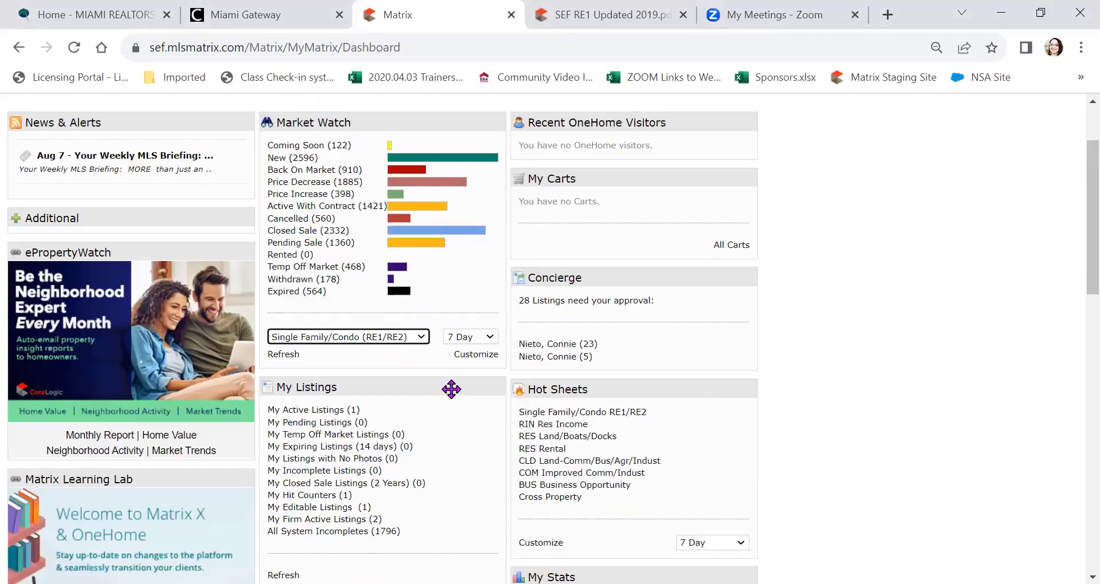
{"action": "left_click", "coordinate": [421, 338]}
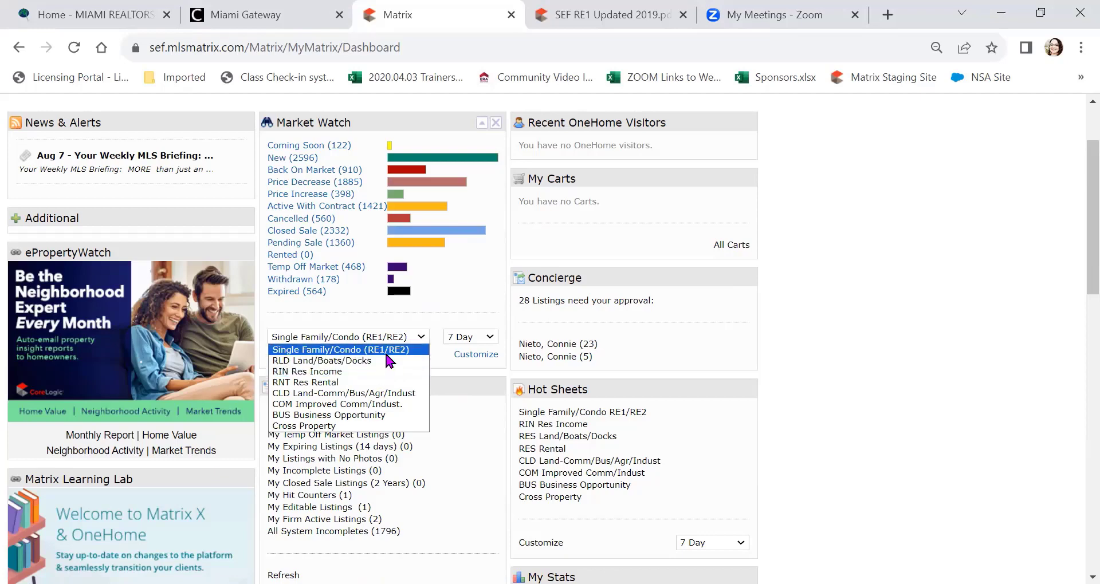
{"action": "left_click", "coordinate": [386, 352]}
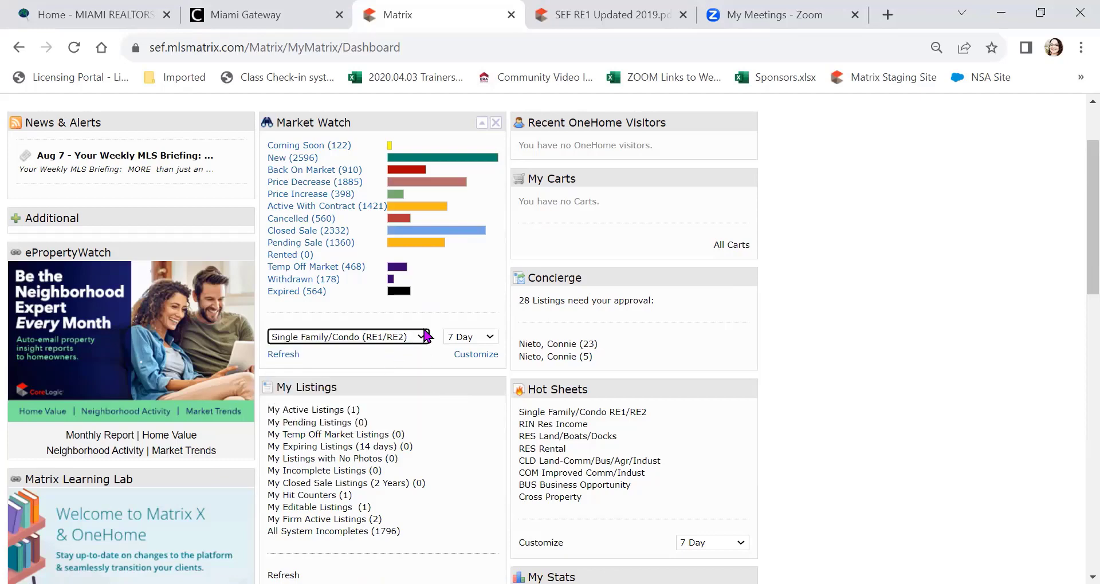
{"action": "left_click", "coordinate": [489, 339]}
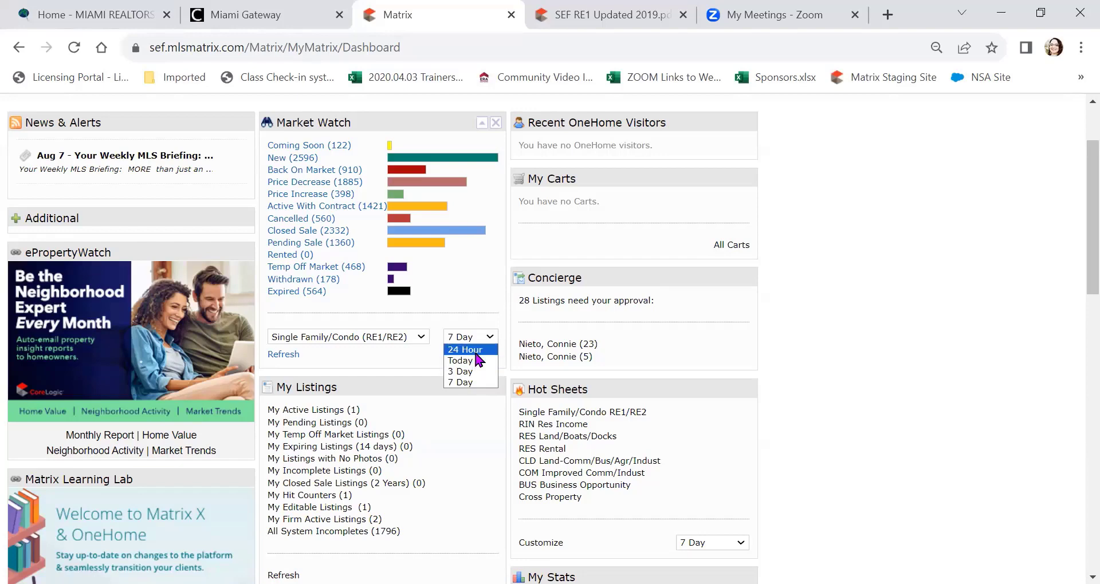
{"action": "left_click", "coordinate": [470, 384]}
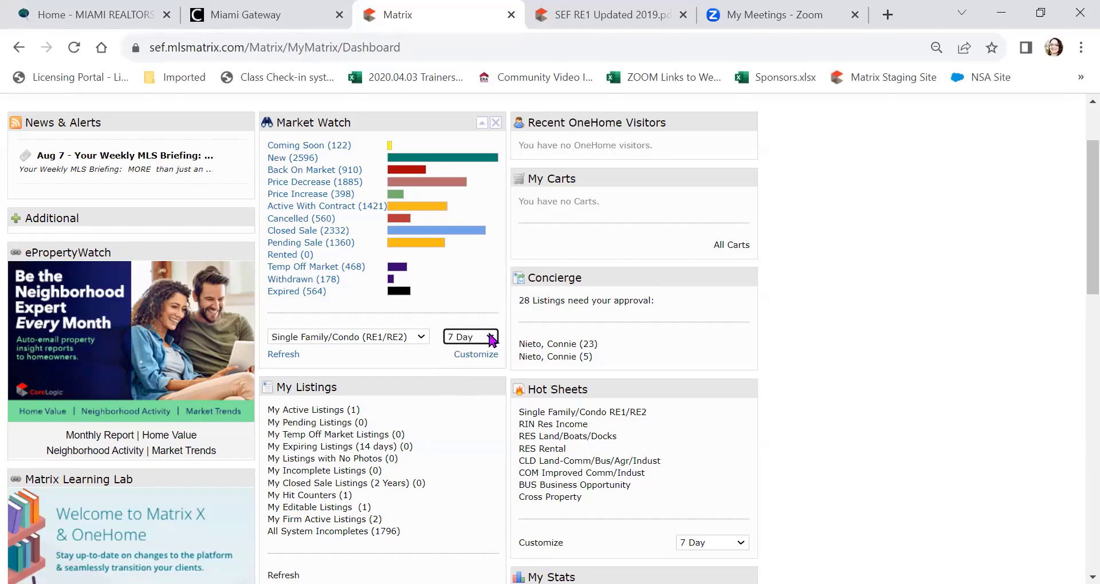
{"action": "left_click", "coordinate": [406, 362]}
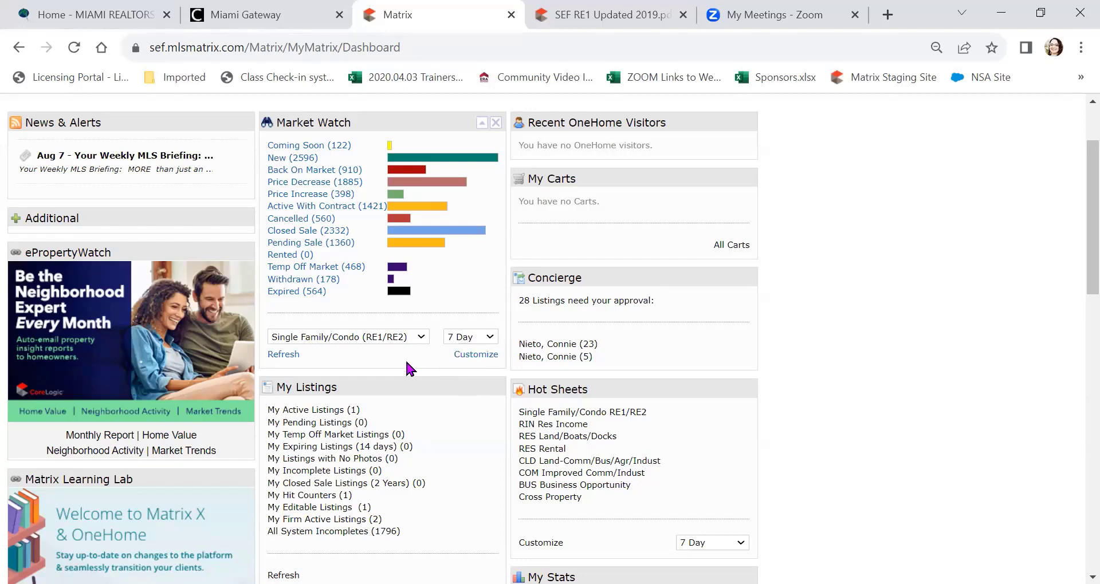
Step: In Market Watch customization, set the City filter to Aventura
{"action": "left_click", "coordinate": [466, 359]}
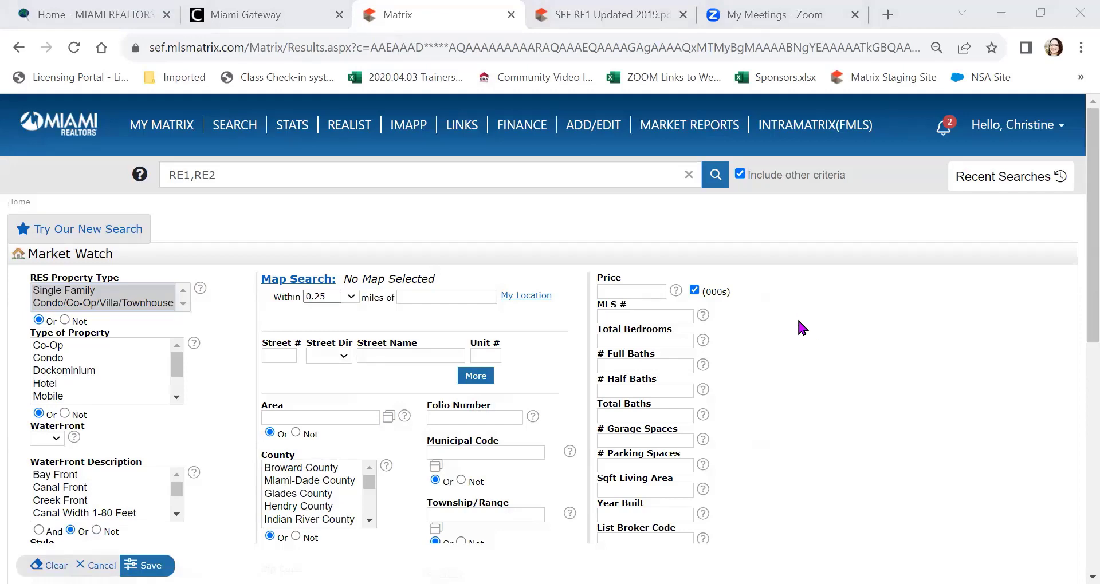
{"action": "scroll", "coordinate": [798, 324], "scroll_direction": "down", "scroll_amount": 6}
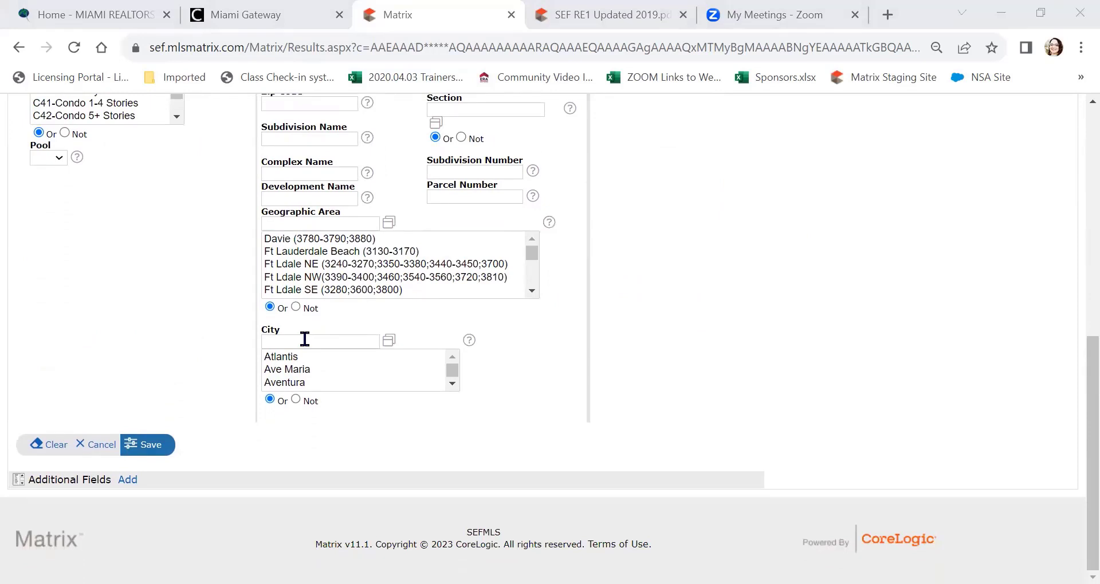
{"action": "left_click", "coordinate": [305, 340]}
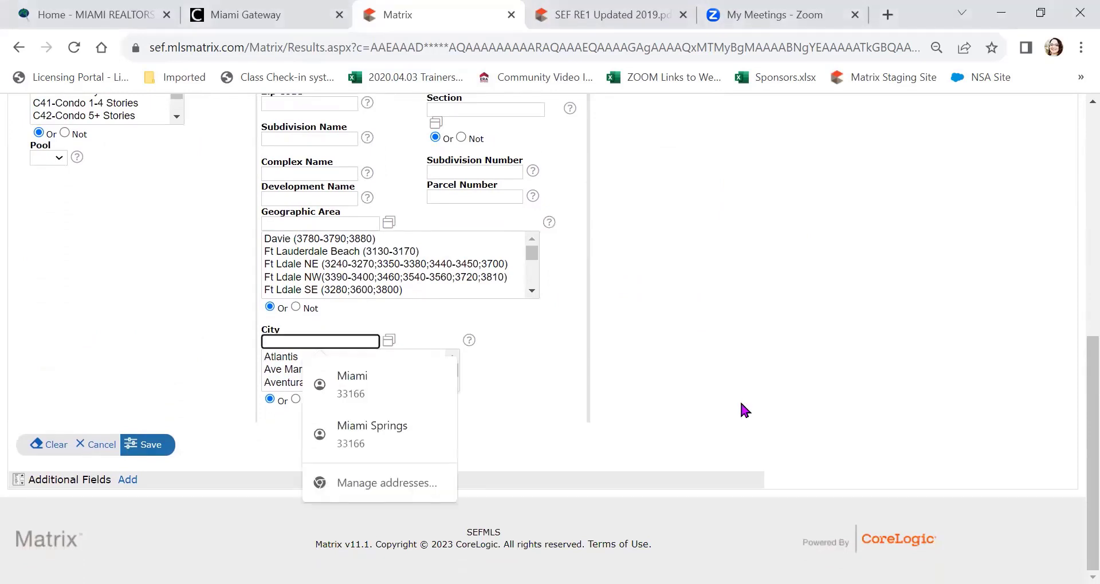
{"action": "type", "text": "Aventura"}
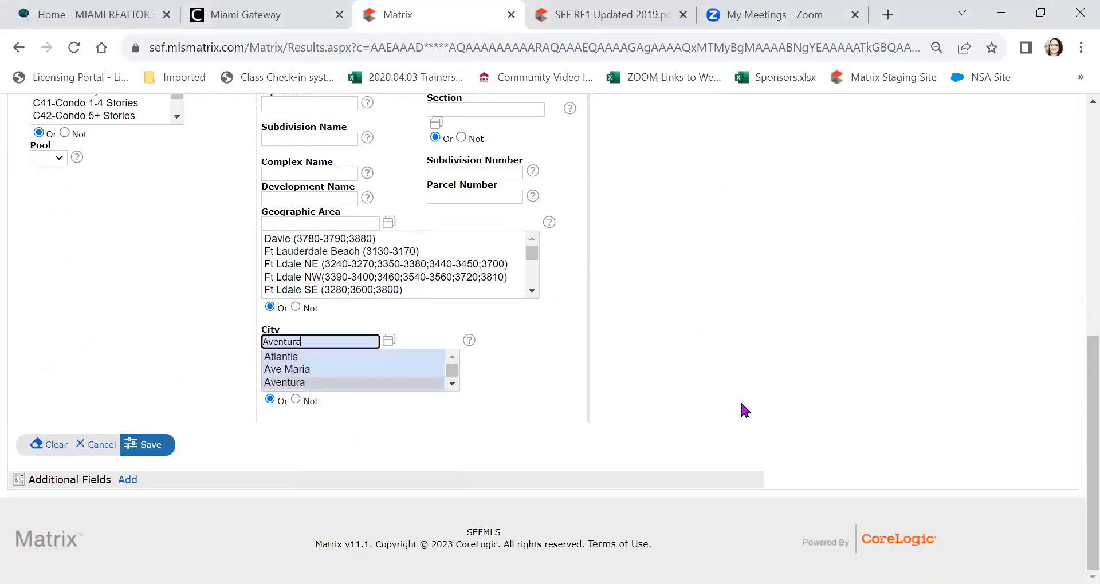
{"action": "left_click", "coordinate": [383, 382]}
{"action": "left_click", "coordinate": [648, 411]}
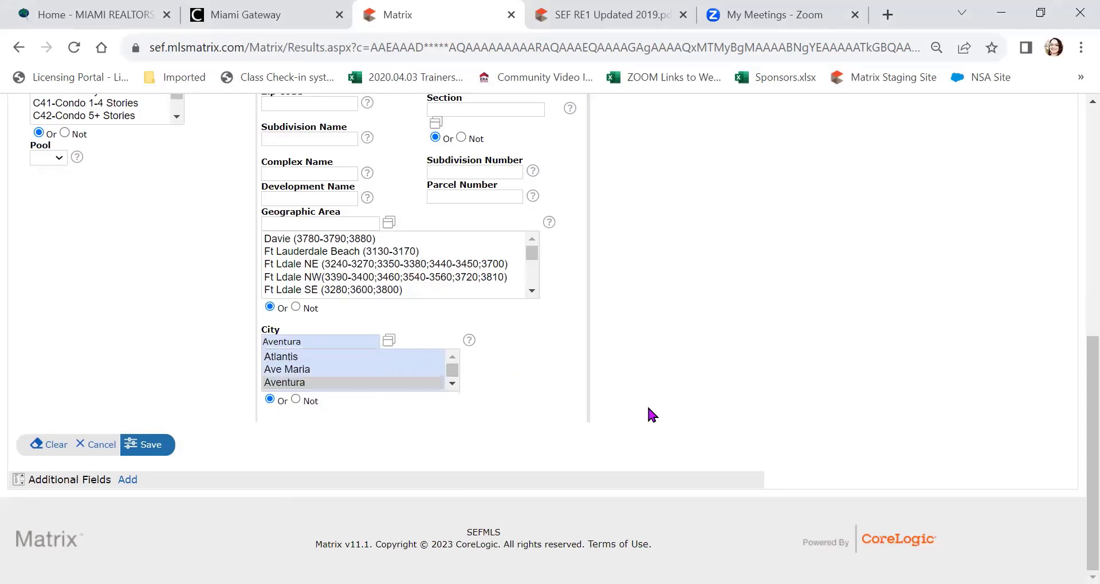
{"action": "scroll", "coordinate": [575, 416], "scroll_direction": "up", "scroll_amount": 6}
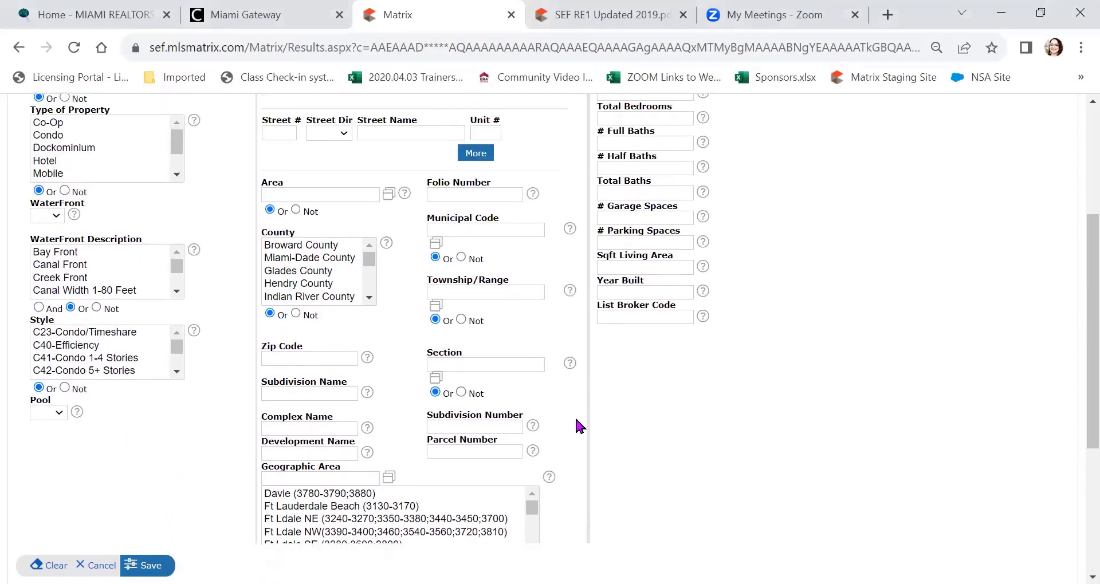
{"action": "scroll", "coordinate": [576, 426], "scroll_direction": "down", "scroll_amount": 2}
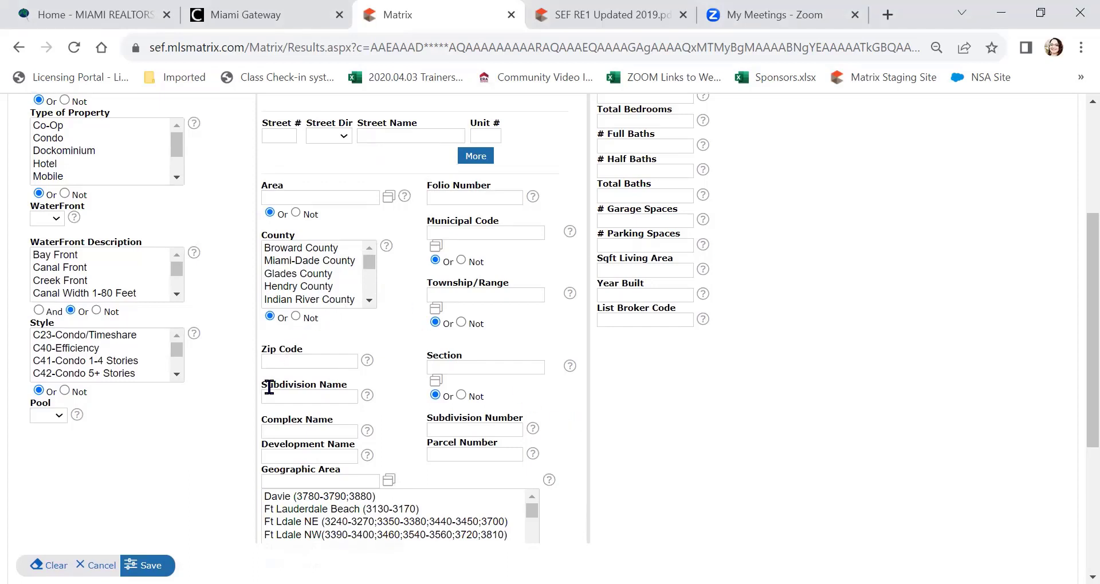
Step: Leave the Zip Code filter empty and save the Market Watch customization
{"action": "left_click", "coordinate": [279, 361]}
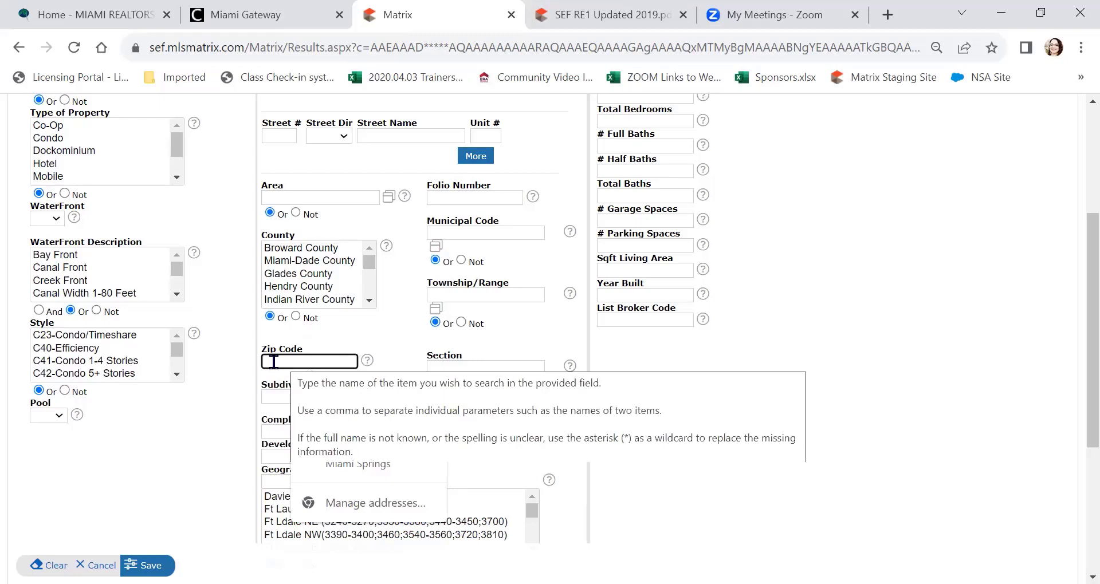
{"action": "left_click", "coordinate": [735, 410]}
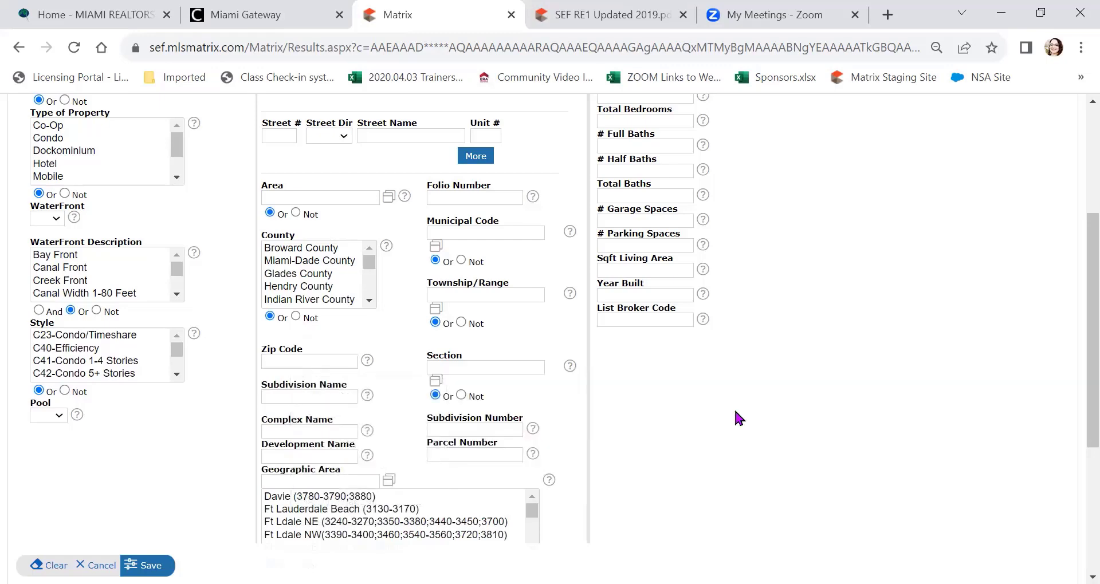
{"action": "scroll", "coordinate": [735, 411], "scroll_direction": "down", "scroll_amount": 5}
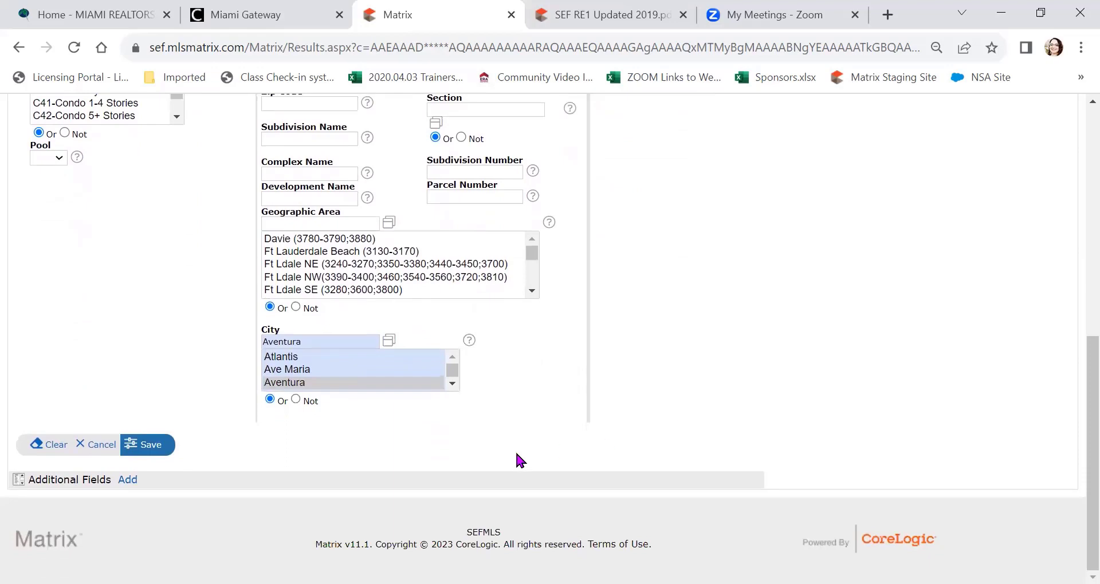
{"action": "left_click", "coordinate": [150, 447]}
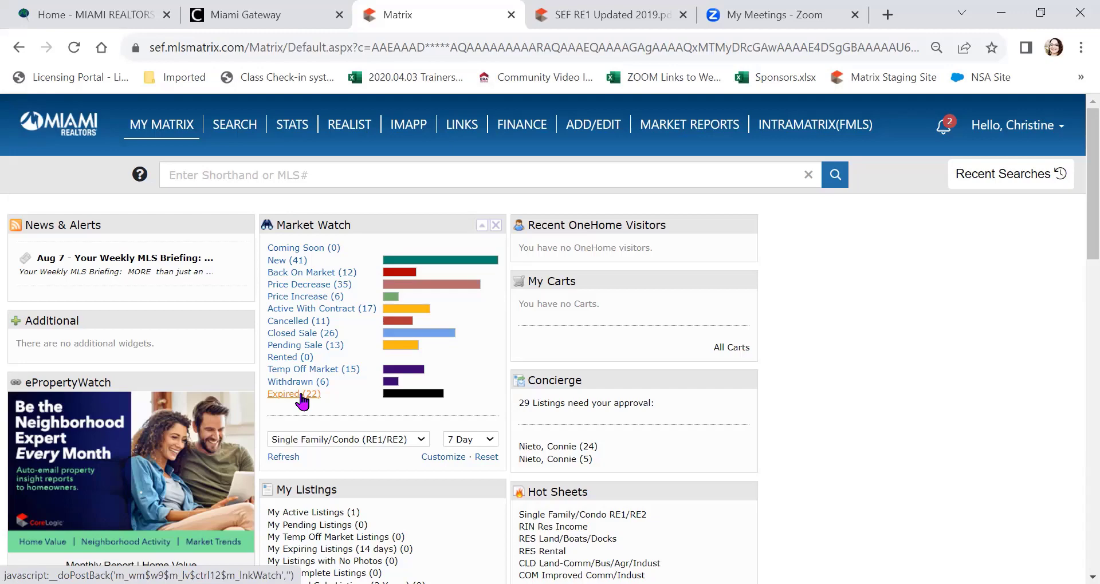
Step: List the 22 Expired listings, open the first, and page its photos to the balcony view
{"action": "left_click", "coordinate": [301, 395]}
{"action": "scroll", "coordinate": [355, 364], "scroll_direction": "down", "scroll_amount": 1}
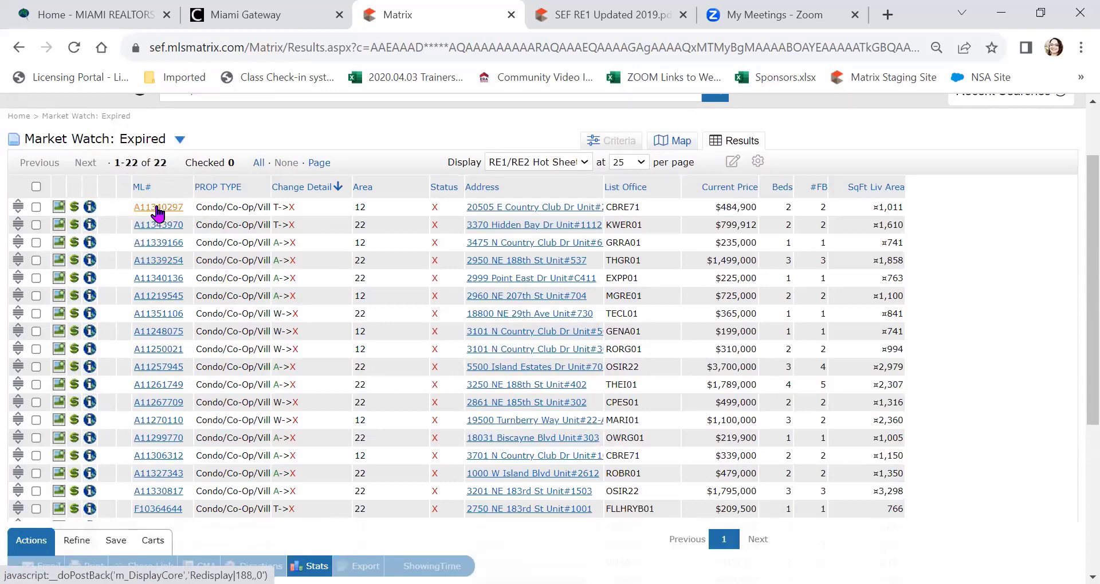
{"action": "left_click", "coordinate": [158, 207]}
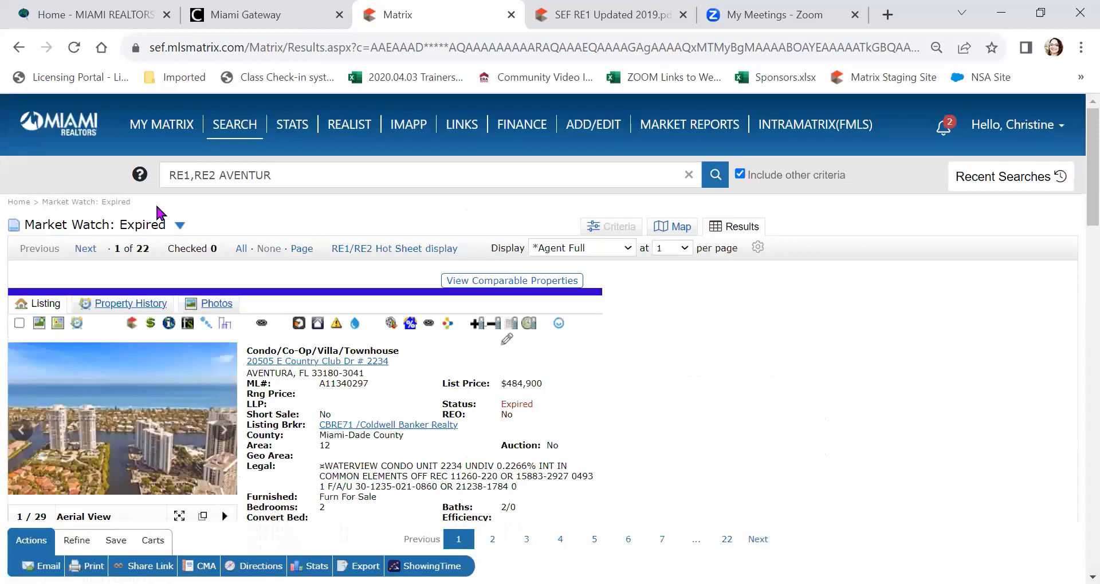
{"action": "scroll", "coordinate": [434, 380], "scroll_direction": "down", "scroll_amount": 1}
{"action": "left_click", "coordinate": [231, 351]}
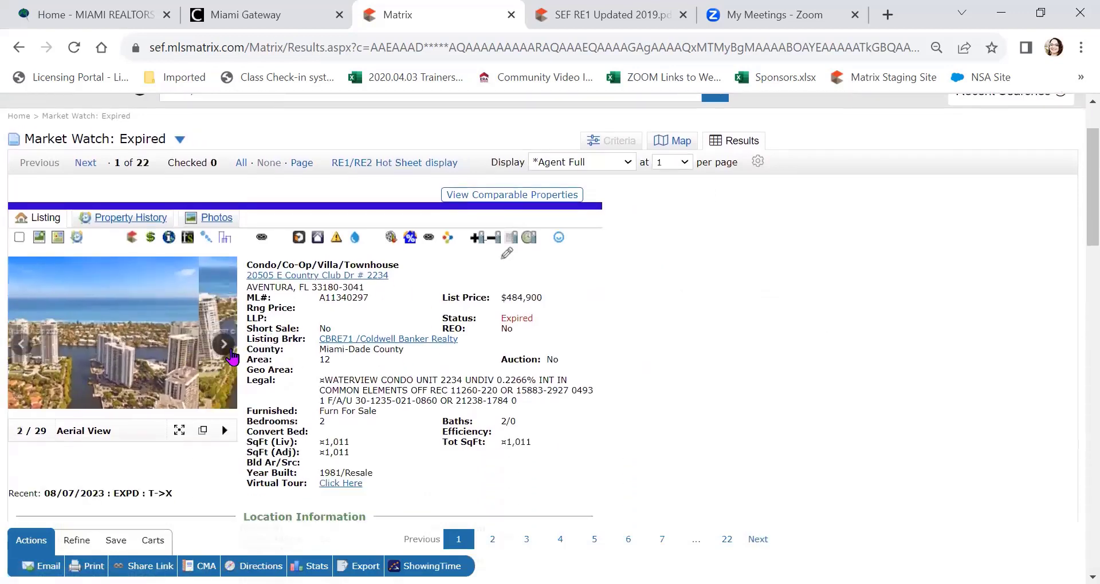
{"action": "left_click", "coordinate": [231, 352]}
{"action": "left_click", "coordinate": [231, 352]}
{"action": "left_click", "coordinate": [230, 353]}
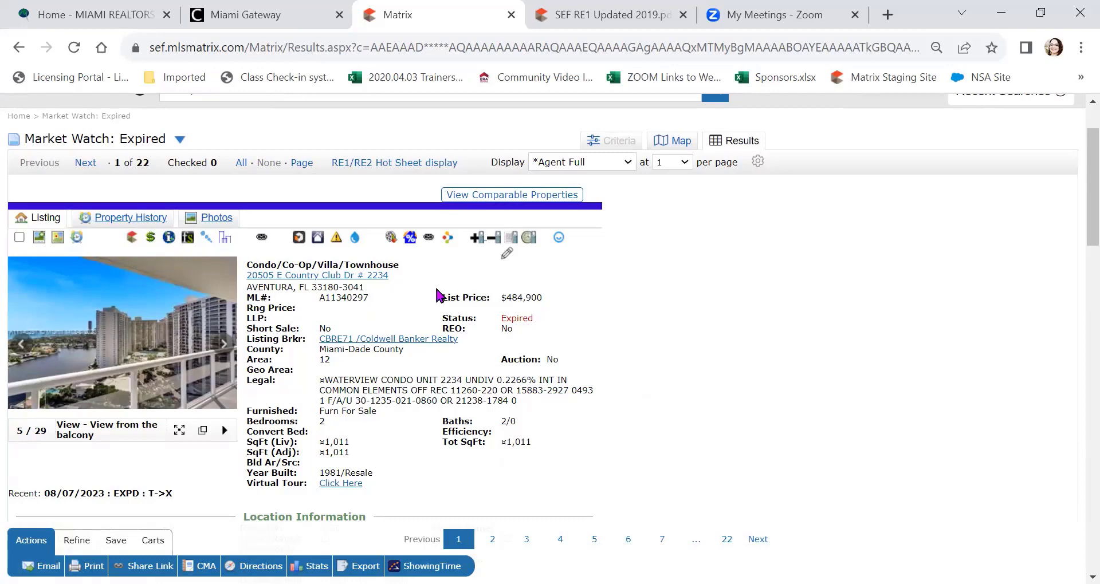
Step: Check the listing's property history, then open the Market Watch panel over the Expired results
{"action": "left_click", "coordinate": [110, 222]}
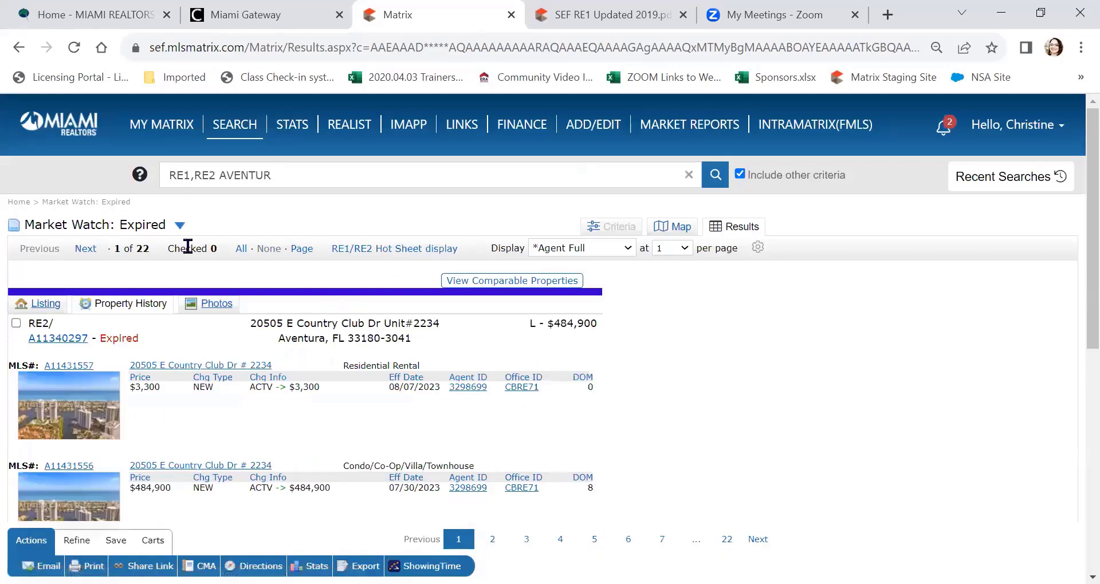
{"action": "scroll", "coordinate": [281, 315], "scroll_direction": "down", "scroll_amount": 3}
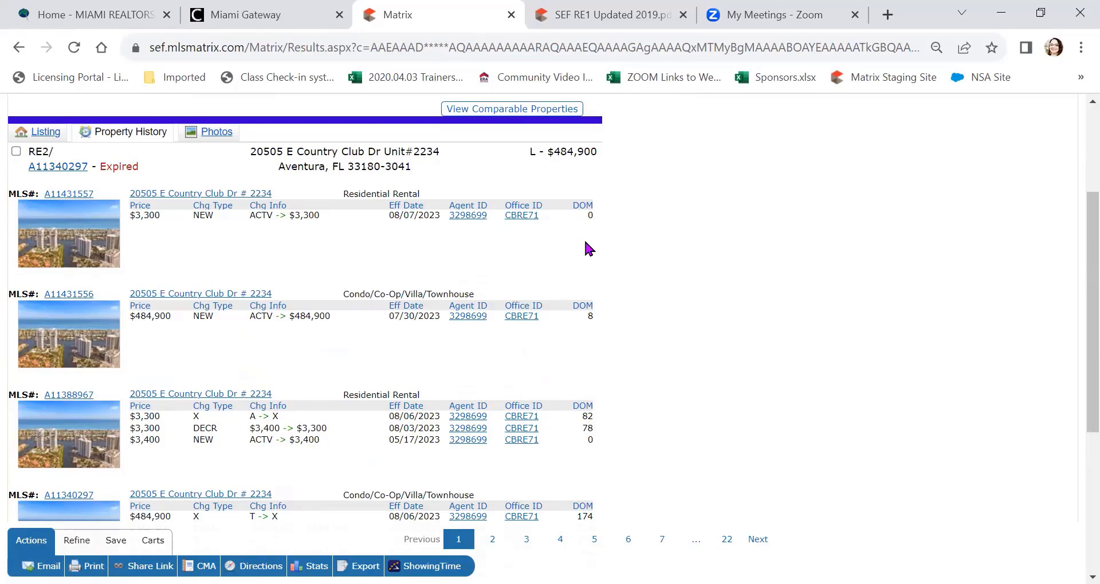
{"action": "scroll", "coordinate": [588, 248], "scroll_direction": "up", "scroll_amount": 3}
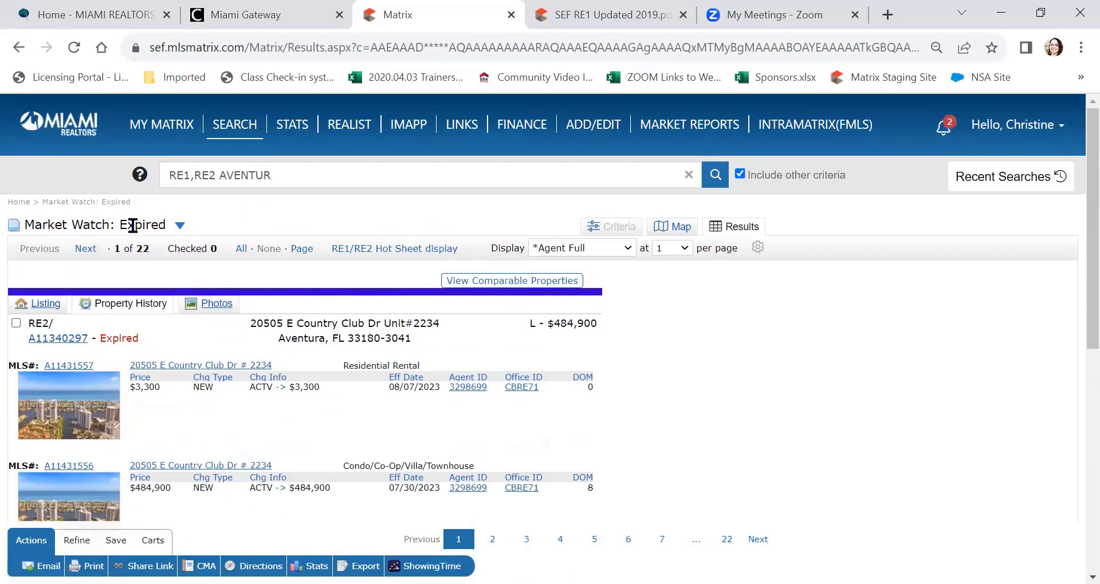
{"action": "left_click", "coordinate": [180, 228]}
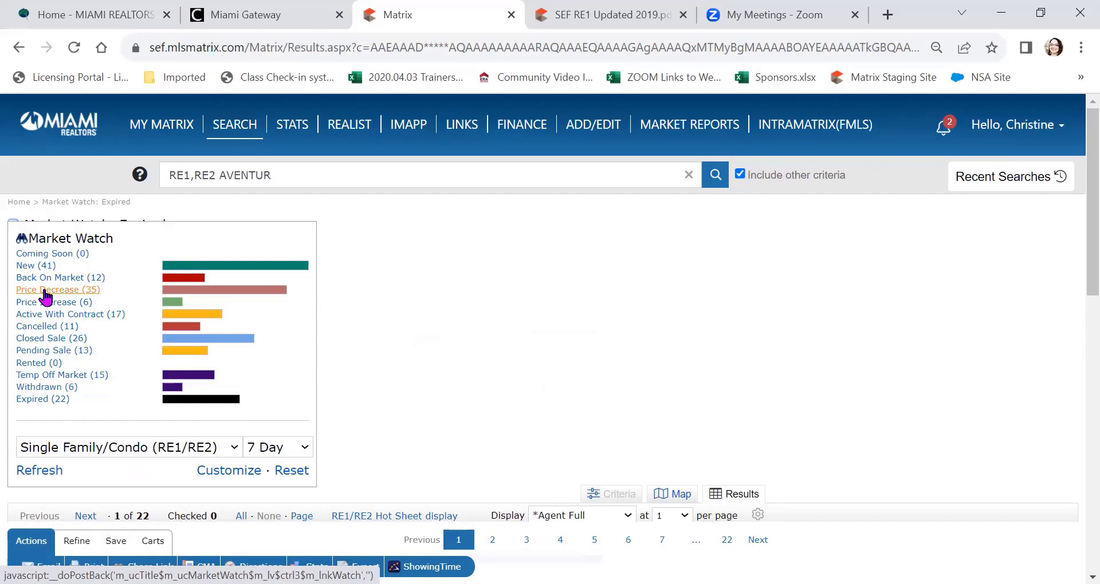
Step: Browse the Price Decrease (35) Market Watch listings
{"action": "left_click", "coordinate": [47, 291]}
{"action": "scroll", "coordinate": [326, 277], "scroll_direction": "down", "scroll_amount": 3}
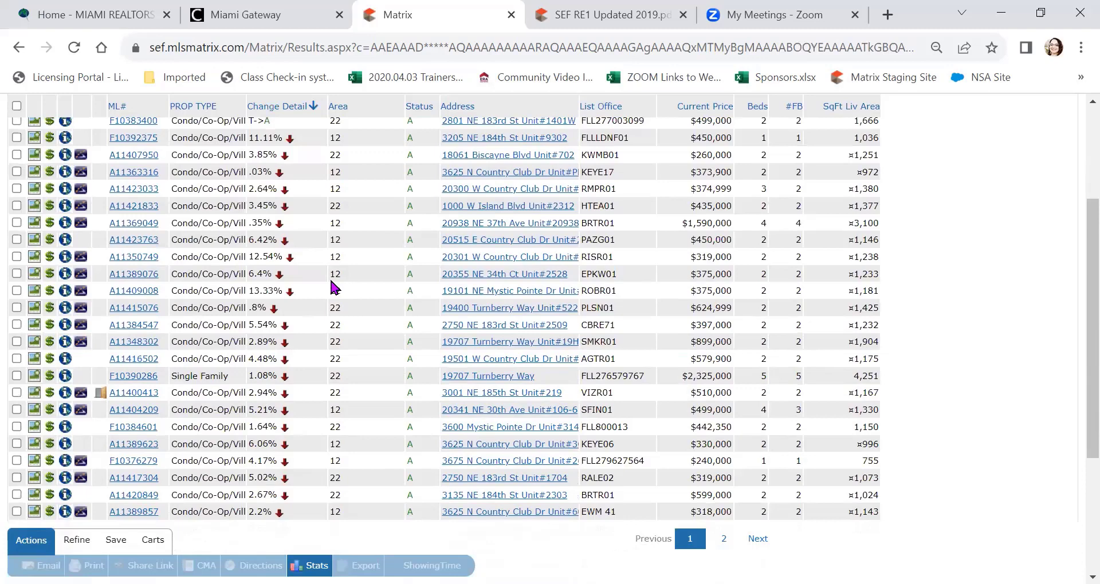
{"action": "scroll", "coordinate": [332, 275], "scroll_direction": "up", "scroll_amount": 2}
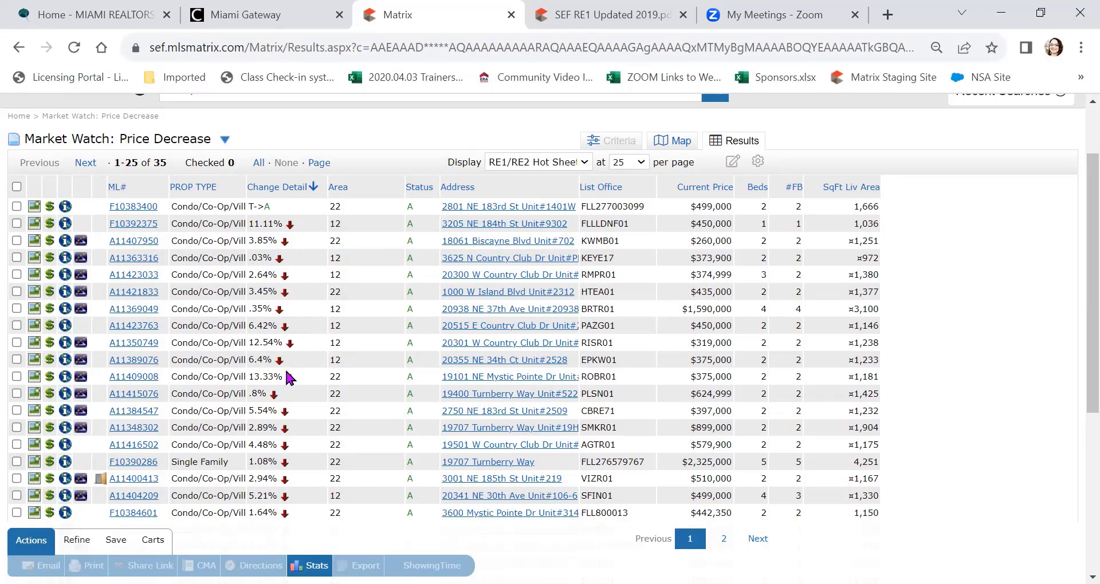
{"action": "scroll", "coordinate": [326, 371], "scroll_direction": "down", "scroll_amount": 1}
{"action": "scroll", "coordinate": [327, 371], "scroll_direction": "down", "scroll_amount": 1}
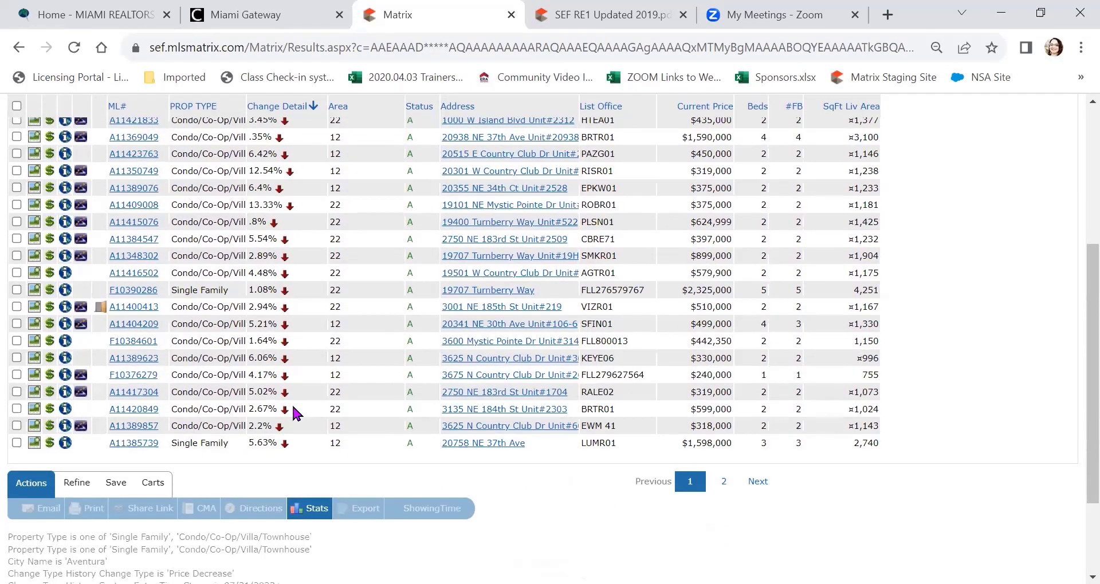
{"action": "scroll", "coordinate": [289, 437], "scroll_direction": "up", "scroll_amount": 3}
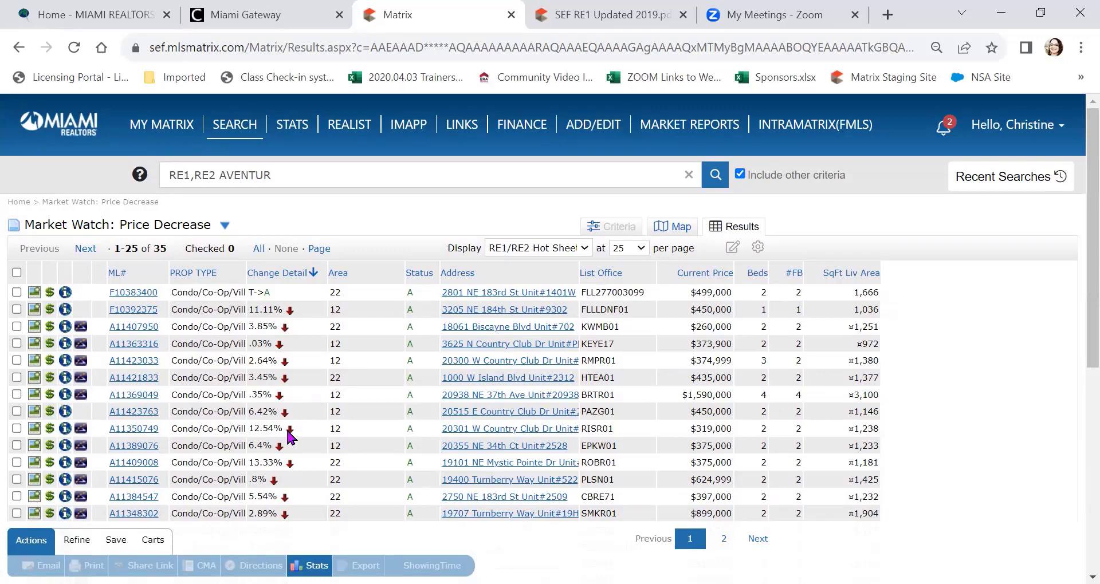
Step: View the Price Increase (6) listings, then return to the My Matrix dashboard
{"action": "left_click", "coordinate": [225, 225]}
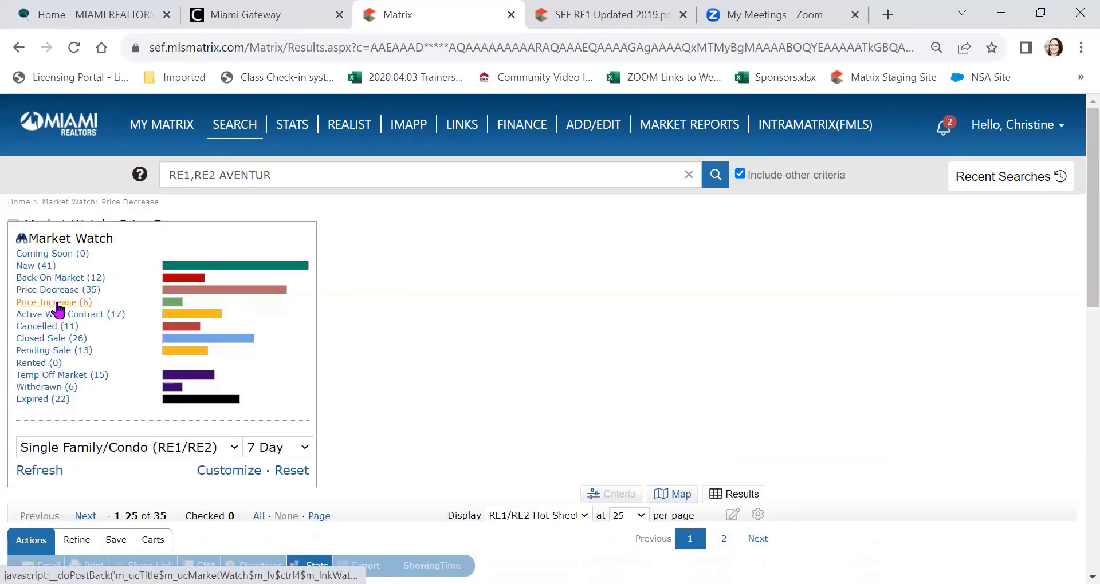
{"action": "left_click", "coordinate": [58, 303]}
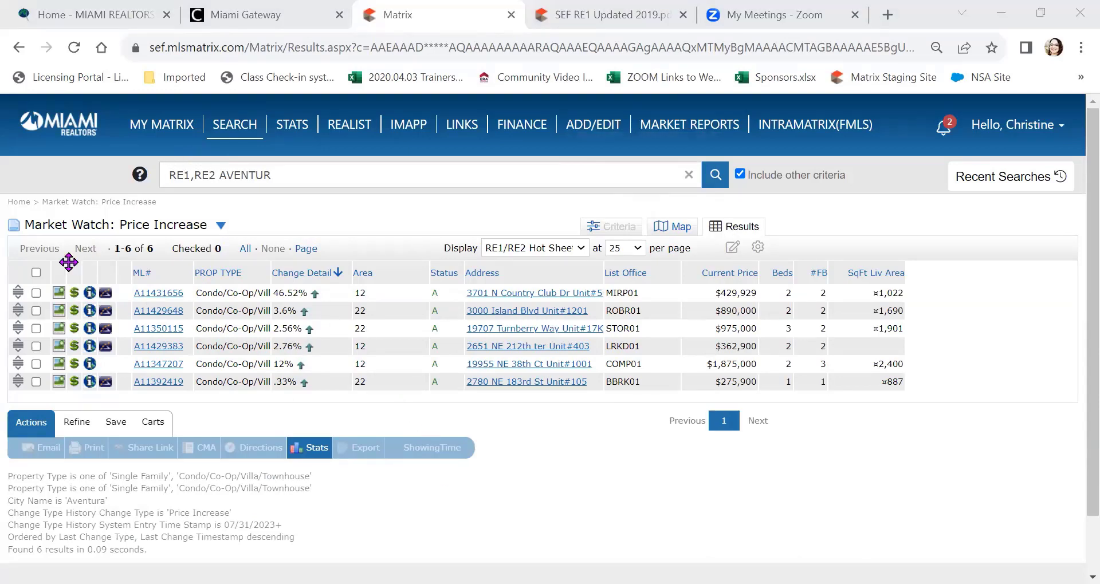
{"action": "left_click", "coordinate": [149, 127]}
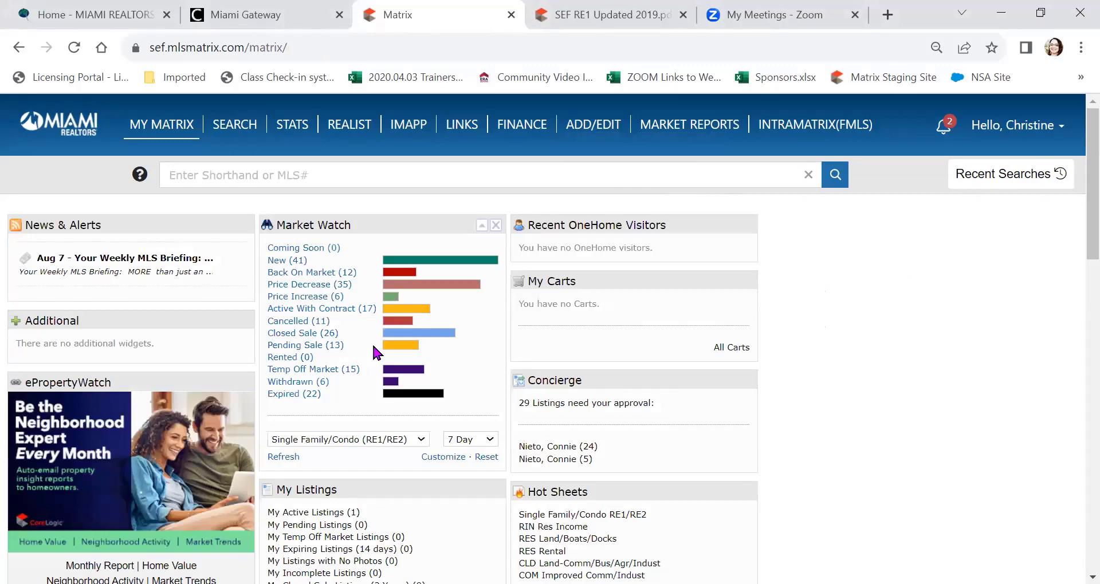
{"action": "scroll", "coordinate": [371, 342], "scroll_direction": "down", "scroll_amount": 1}
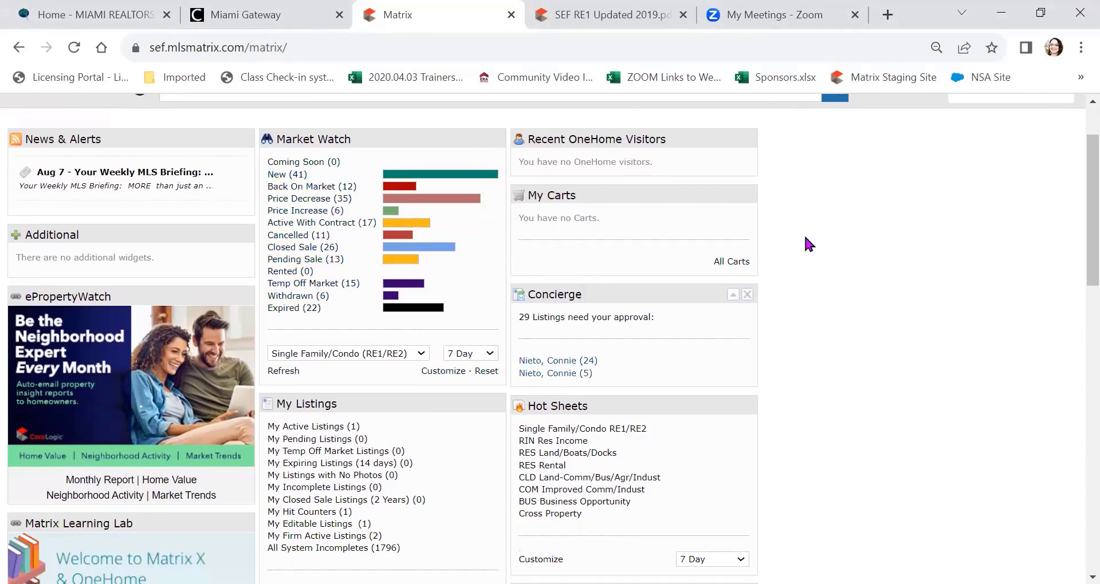
{"action": "scroll", "coordinate": [824, 267], "scroll_direction": "up", "scroll_amount": 1}
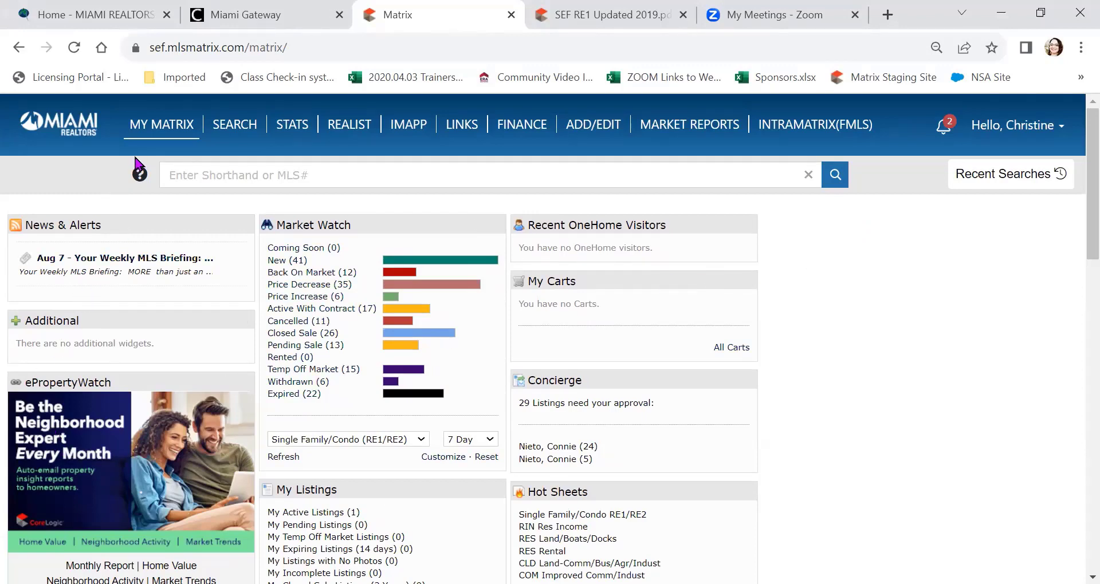
{"action": "mouse_move", "coordinate": [163, 129]}
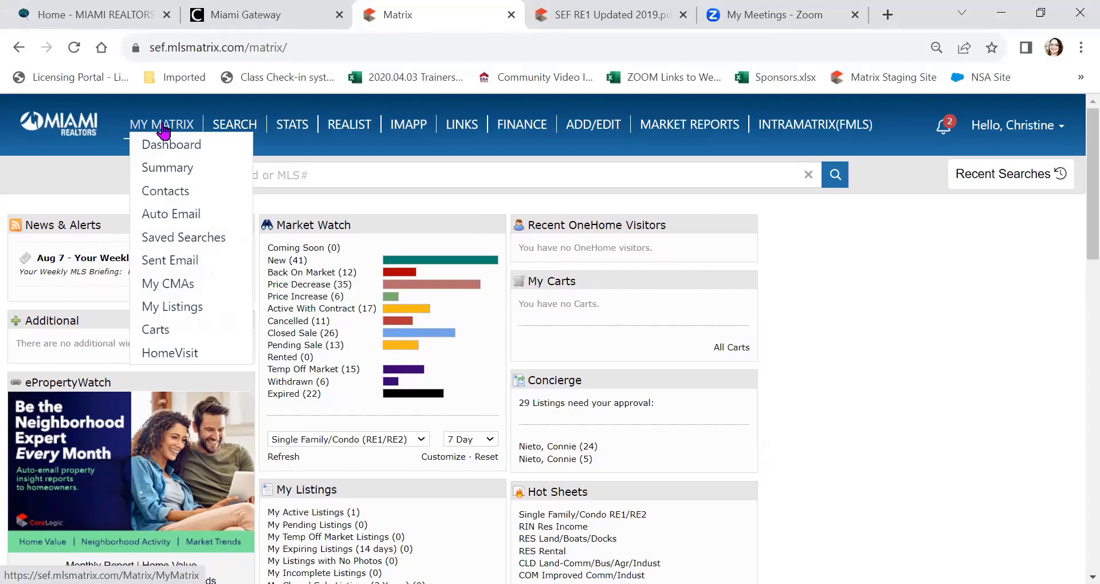
Step: Open the Contacts list of 6 active contacts and start adding a new contact
{"action": "left_click", "coordinate": [148, 194]}
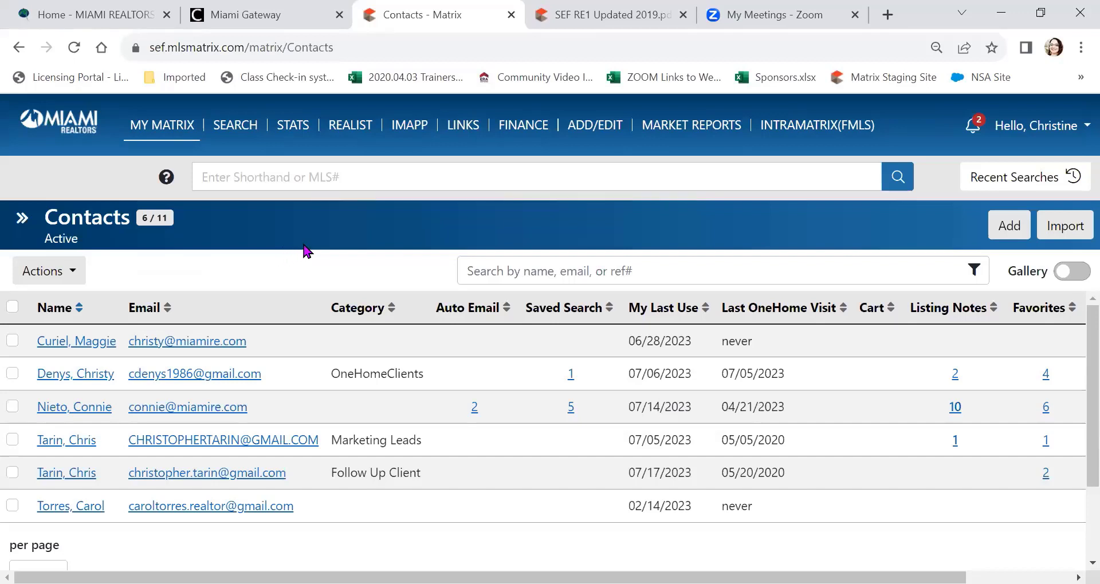
{"action": "left_click", "coordinate": [1008, 225]}
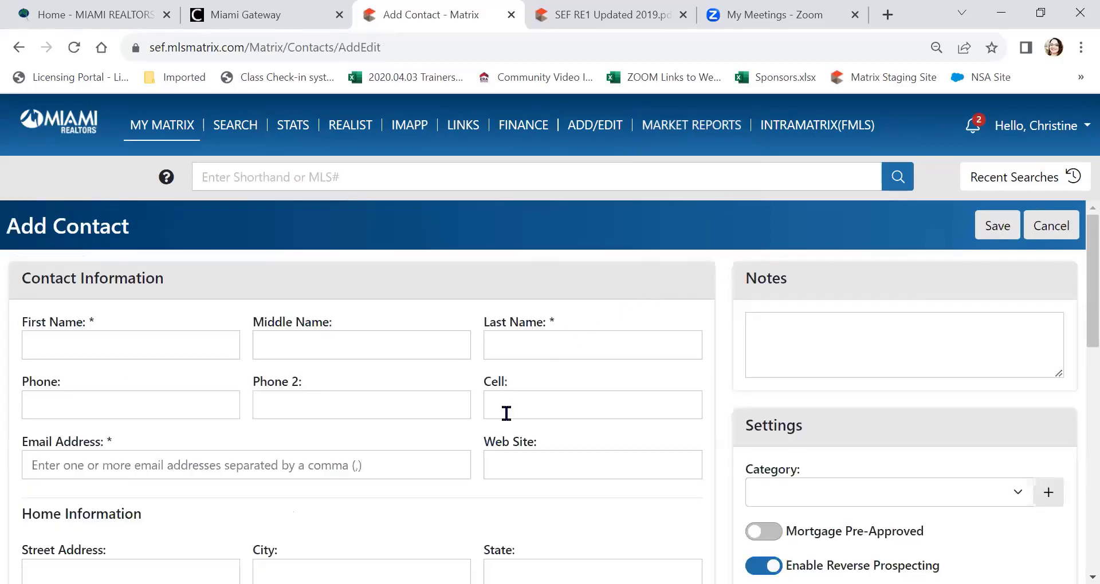
Step: Open Customize Contact Categories from the + button beside the new contact's Category field
{"action": "left_click", "coordinate": [99, 326]}
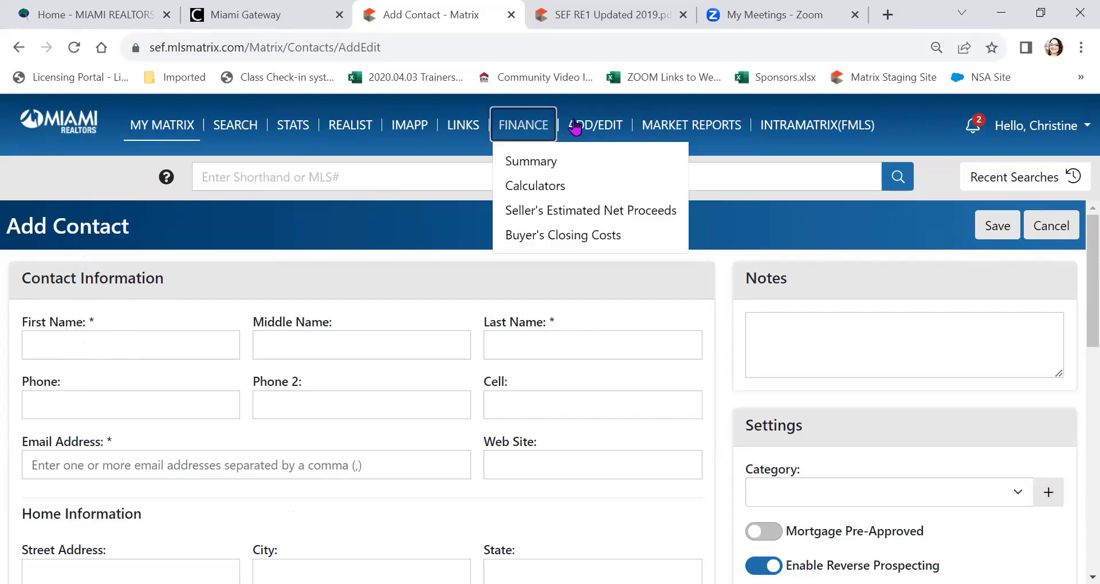
{"action": "scroll", "coordinate": [304, 356], "scroll_direction": "down", "scroll_amount": 1}
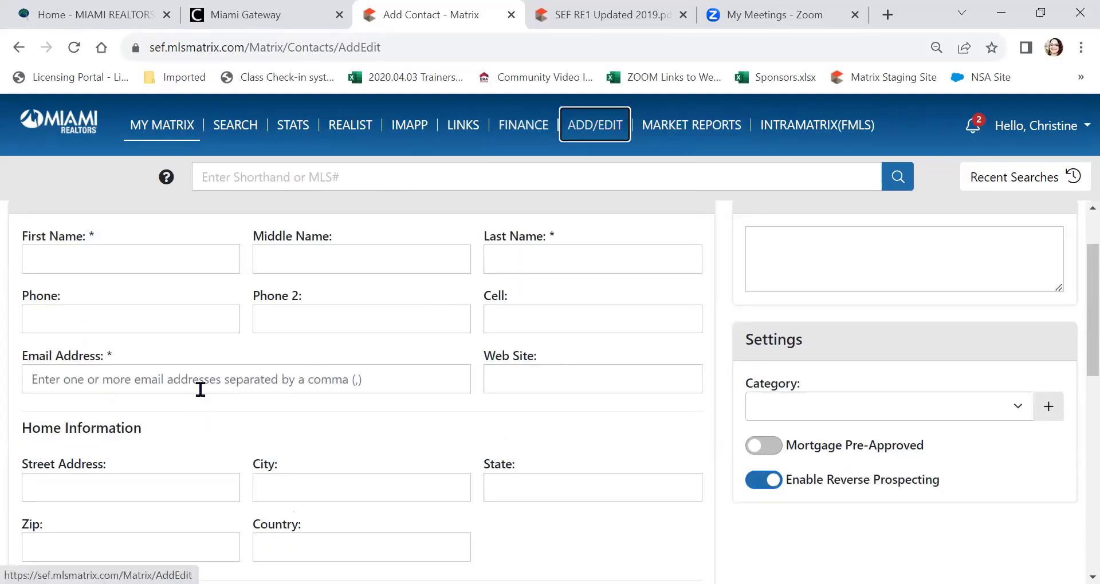
{"action": "left_click", "coordinate": [1024, 406]}
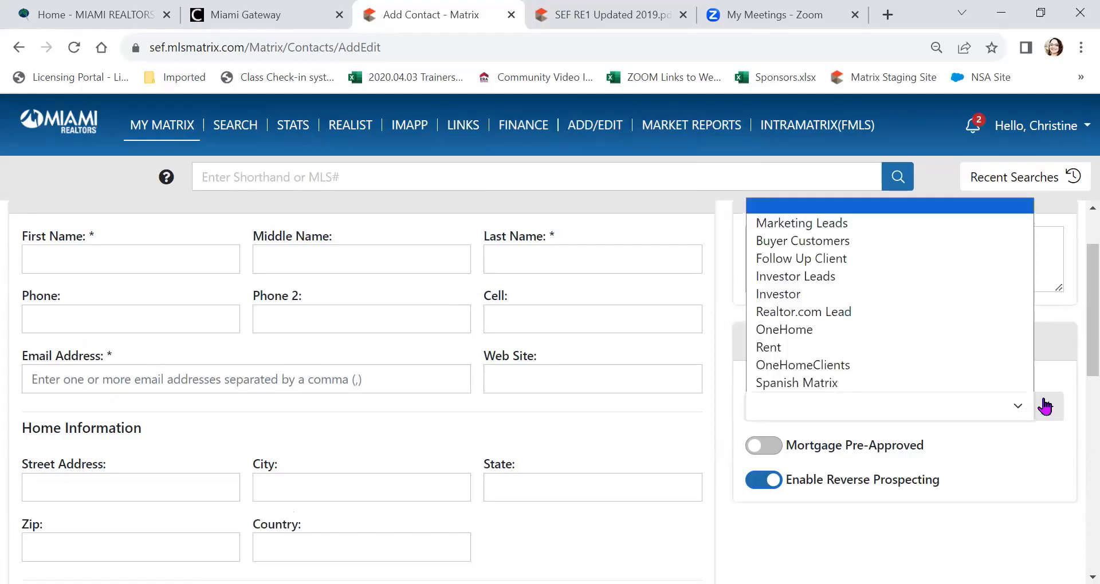
{"action": "left_click", "coordinate": [1045, 407]}
{"action": "left_click", "coordinate": [1046, 406]}
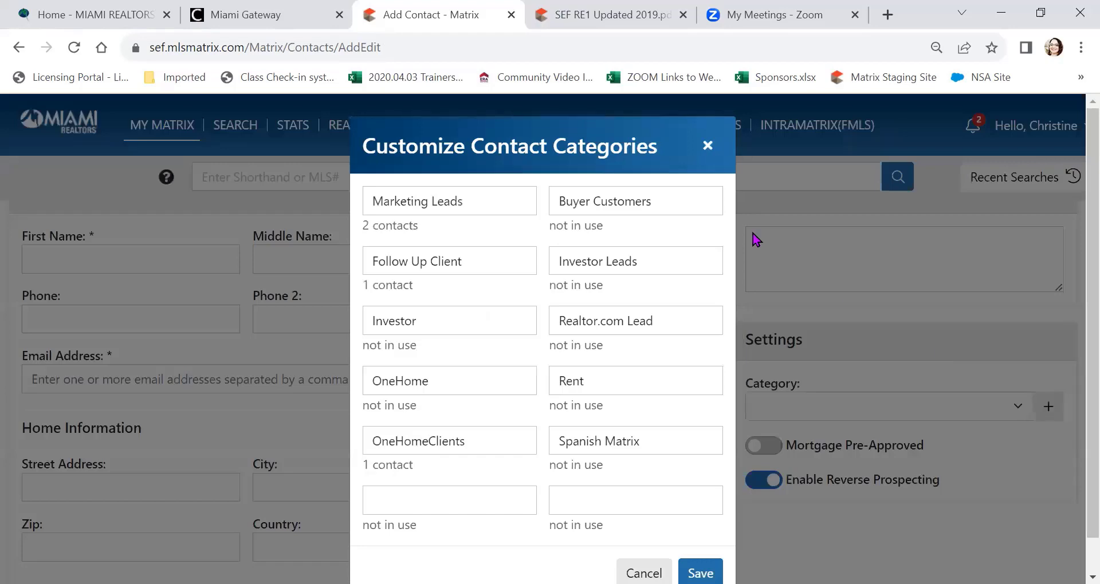
Step: Close the Customize Contact Categories dialog and leave the Add Contact form
{"action": "left_click", "coordinate": [744, 142]}
{"action": "scroll", "coordinate": [859, 287], "scroll_direction": "down", "scroll_amount": 3}
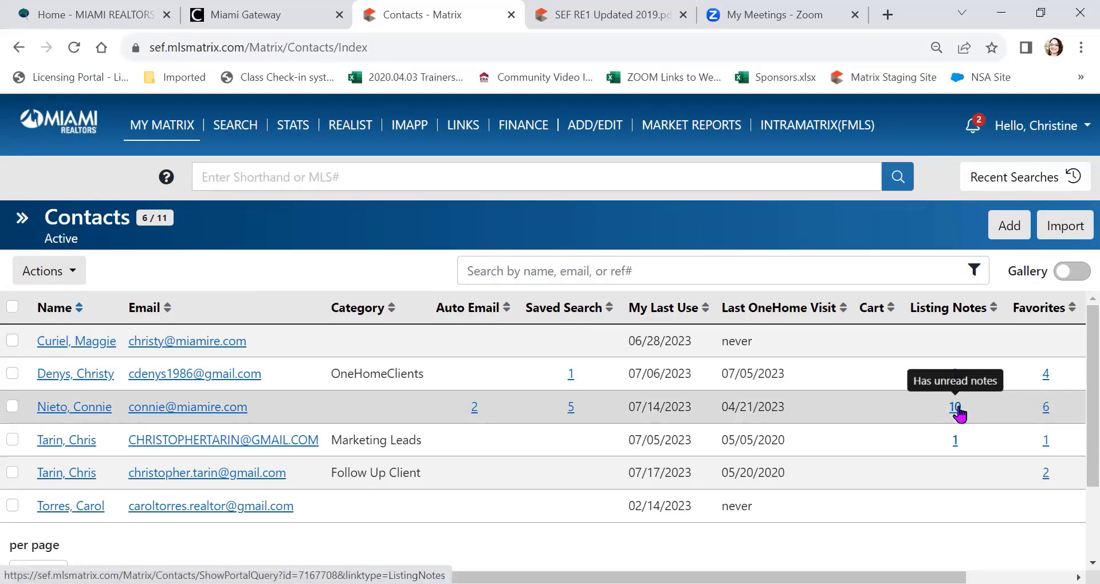
Step: Open the contact's listing notes and show the unread note on listing 8
{"action": "left_click", "coordinate": [955, 407]}
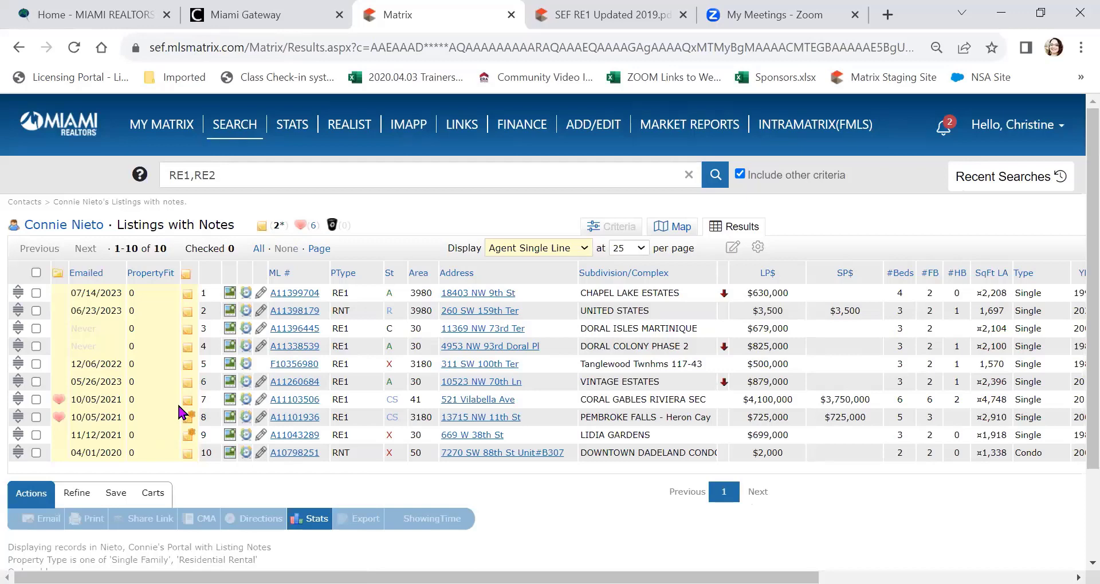
{"action": "left_click", "coordinate": [61, 404]}
{"action": "left_click", "coordinate": [190, 422]}
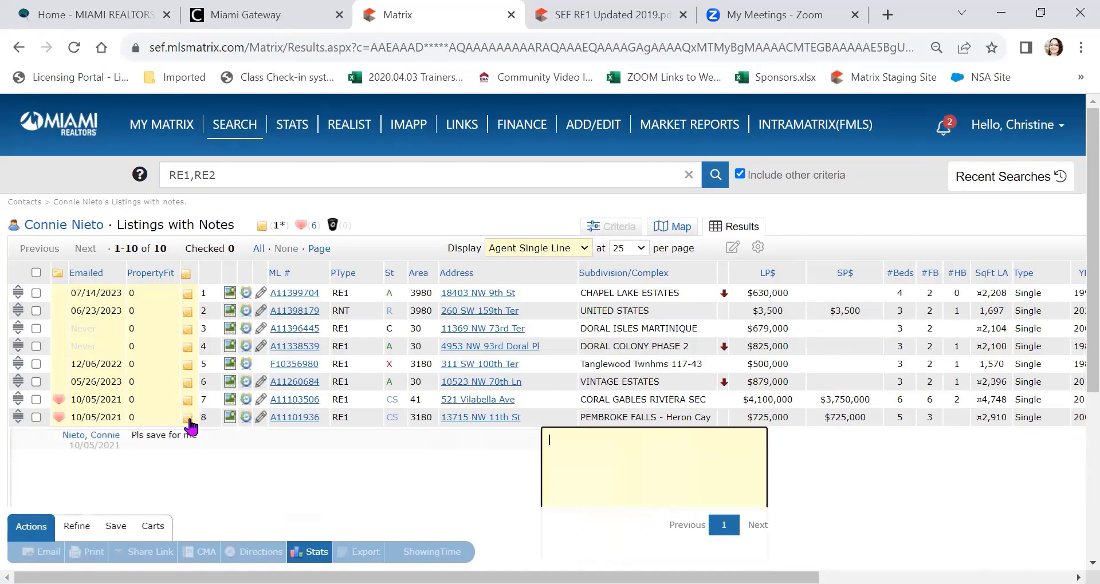
{"action": "scroll", "coordinate": [184, 344], "scroll_direction": "down", "scroll_amount": 3}
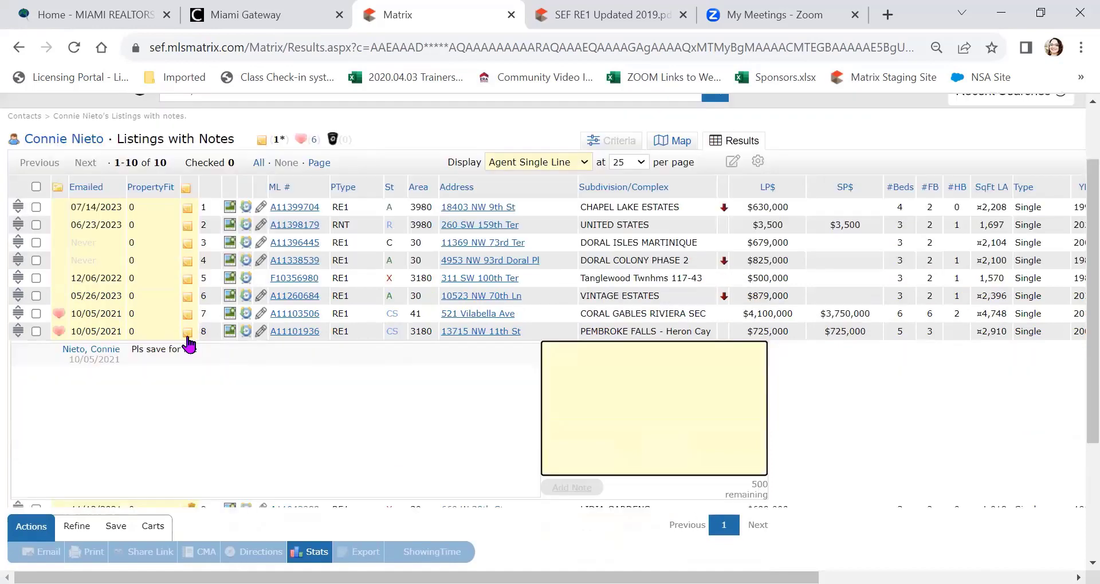
{"action": "scroll", "coordinate": [180, 377], "scroll_direction": "down", "scroll_amount": 2}
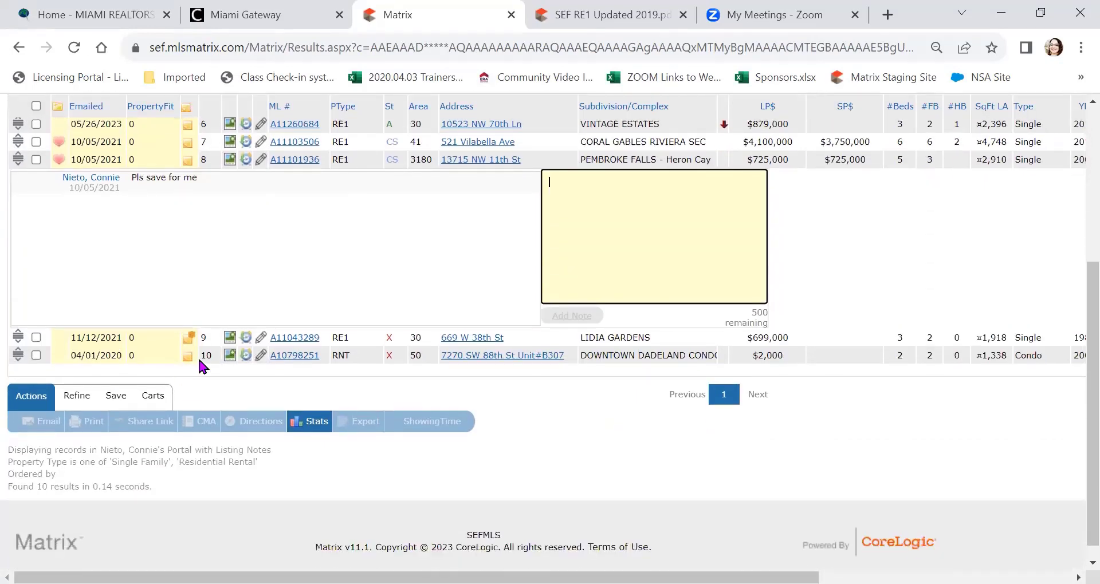
{"action": "scroll", "coordinate": [257, 311], "scroll_direction": "up", "scroll_amount": 3}
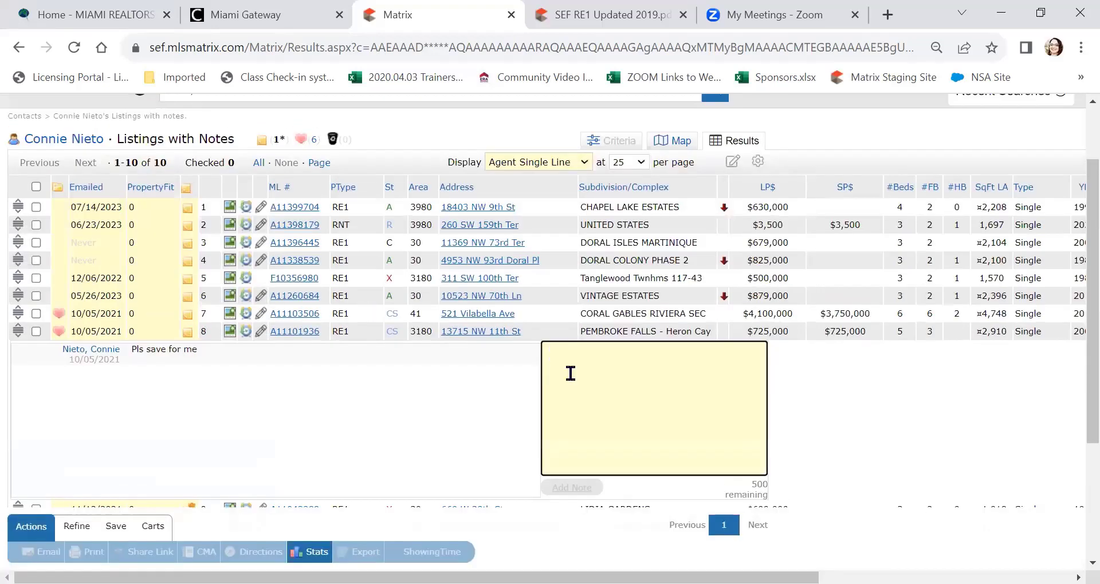
Step: Post the reply 'Of course!' under the 'Pls save for me' note
{"action": "type", "text": "Of cours"}
{"action": "scroll", "coordinate": [571, 373], "scroll_direction": "down", "scroll_amount": 2}
{"action": "type", "text": "e!"}
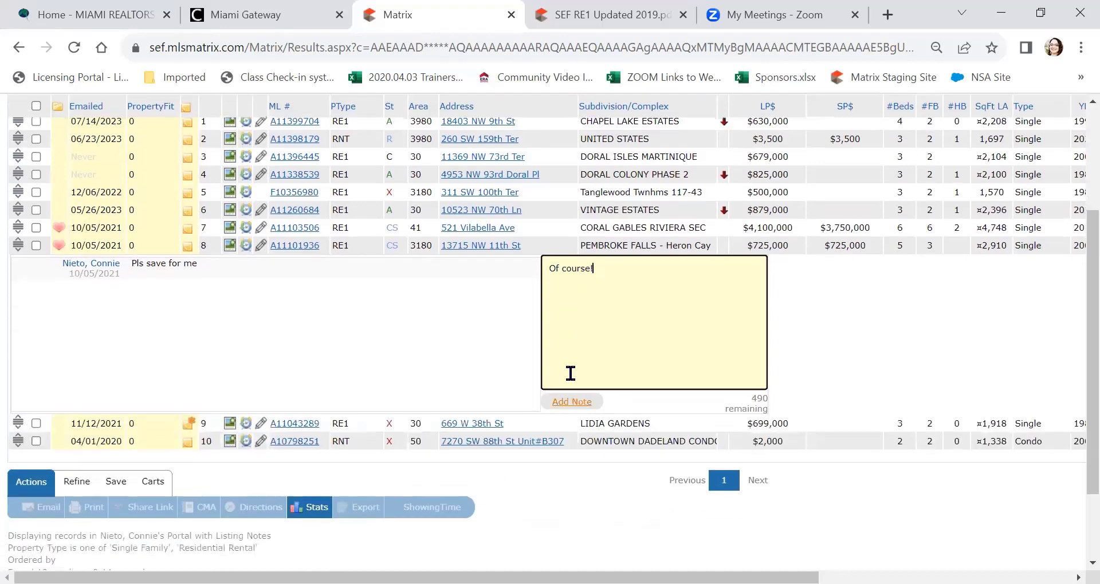
{"action": "left_click", "coordinate": [572, 401]}
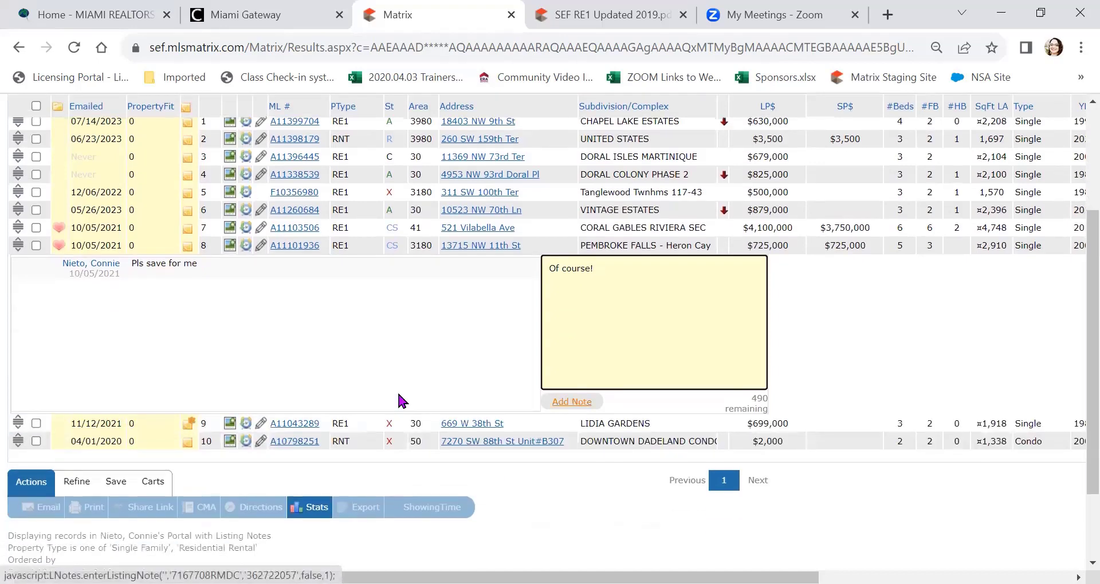
{"action": "scroll", "coordinate": [388, 422], "scroll_direction": "up", "scroll_amount": 2}
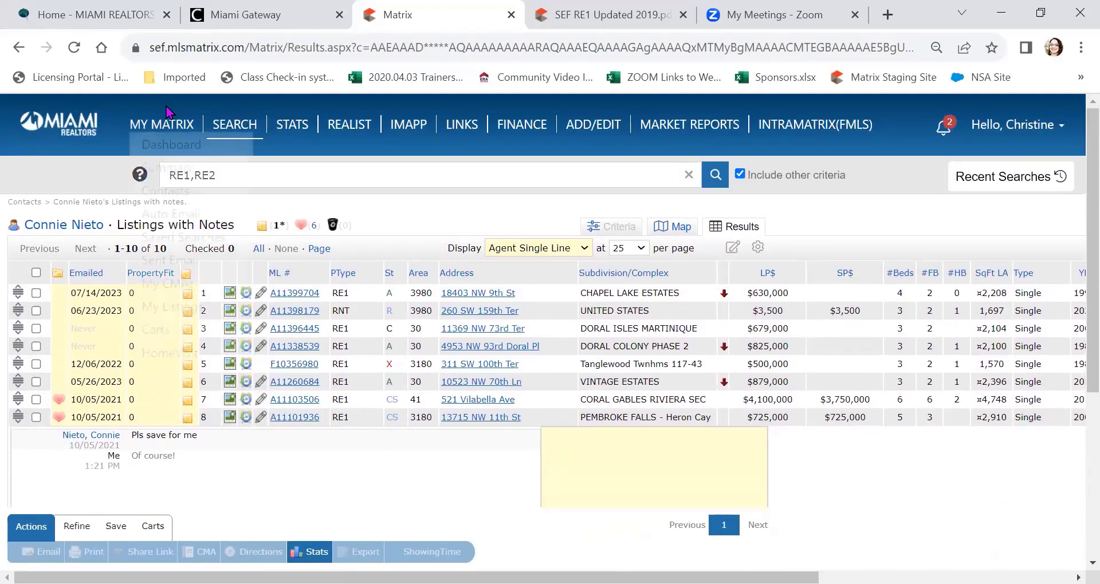
Step: From Contacts, open the contact's six Favorites and select all six listings
{"action": "mouse_move", "coordinate": [161, 125]}
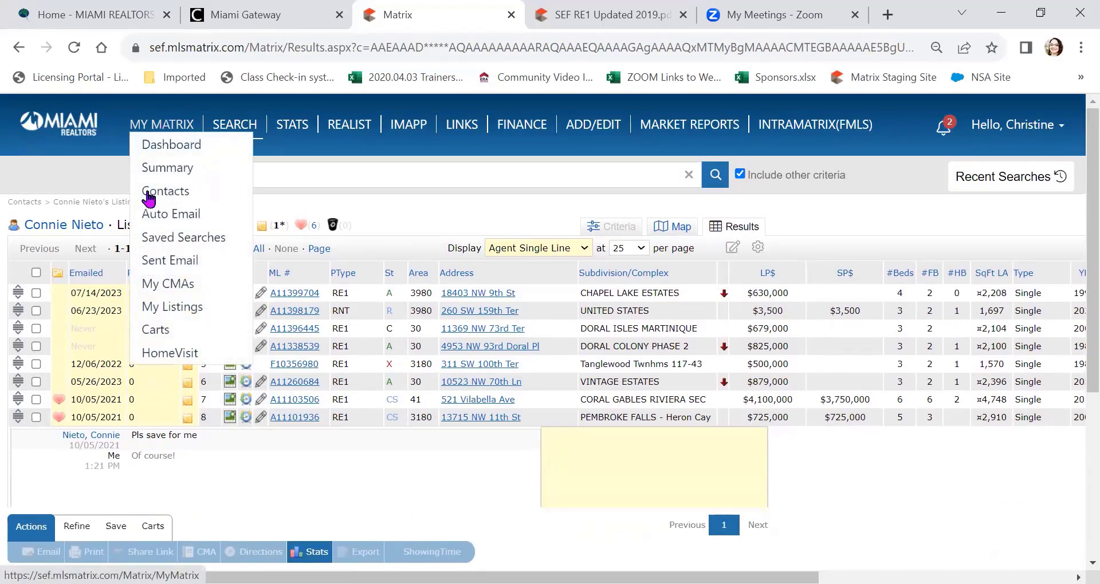
{"action": "left_click", "coordinate": [150, 195]}
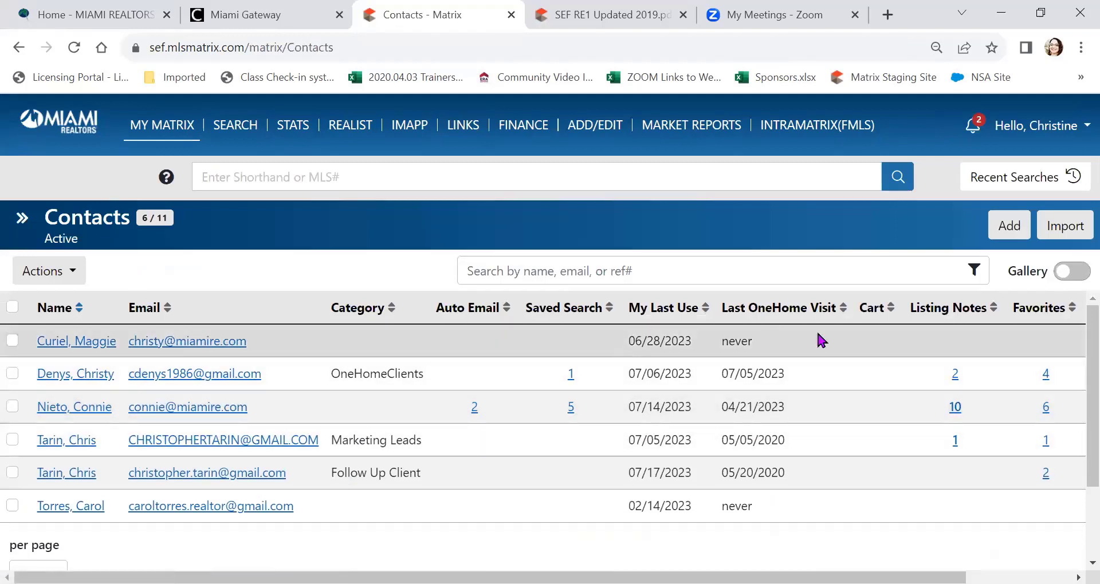
{"action": "left_click", "coordinate": [1047, 407]}
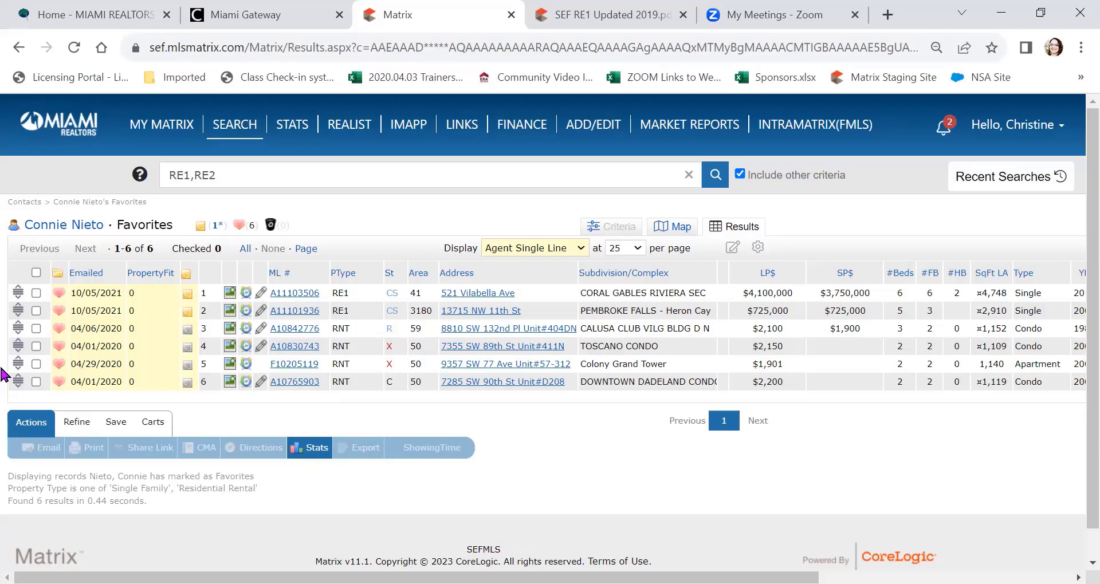
{"action": "left_click", "coordinate": [36, 273]}
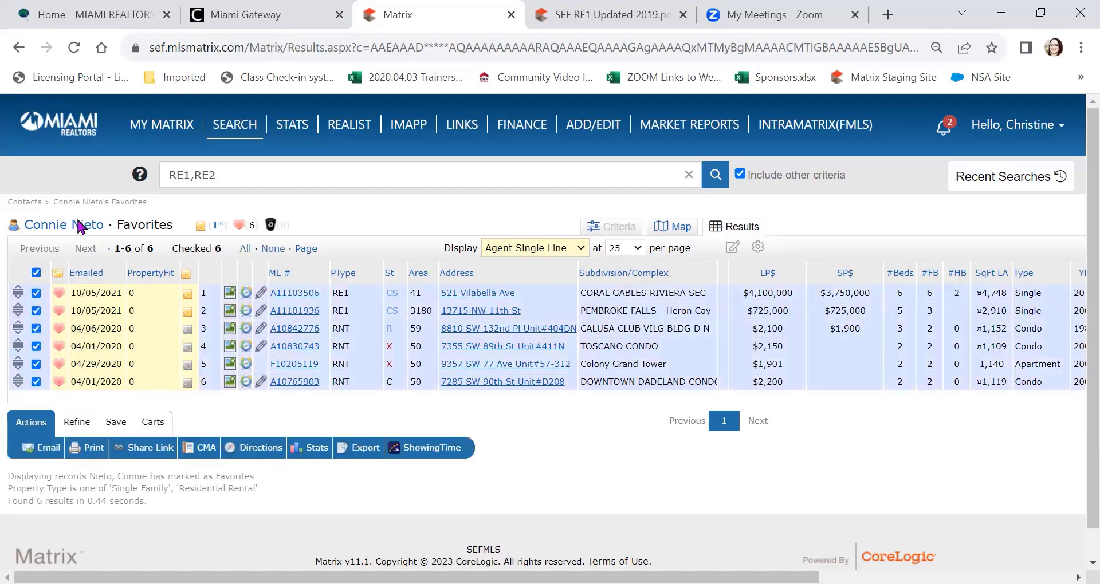
Step: On the Contacts list, tick the first contact and close the Actions menu unused
{"action": "mouse_move", "coordinate": [164, 125]}
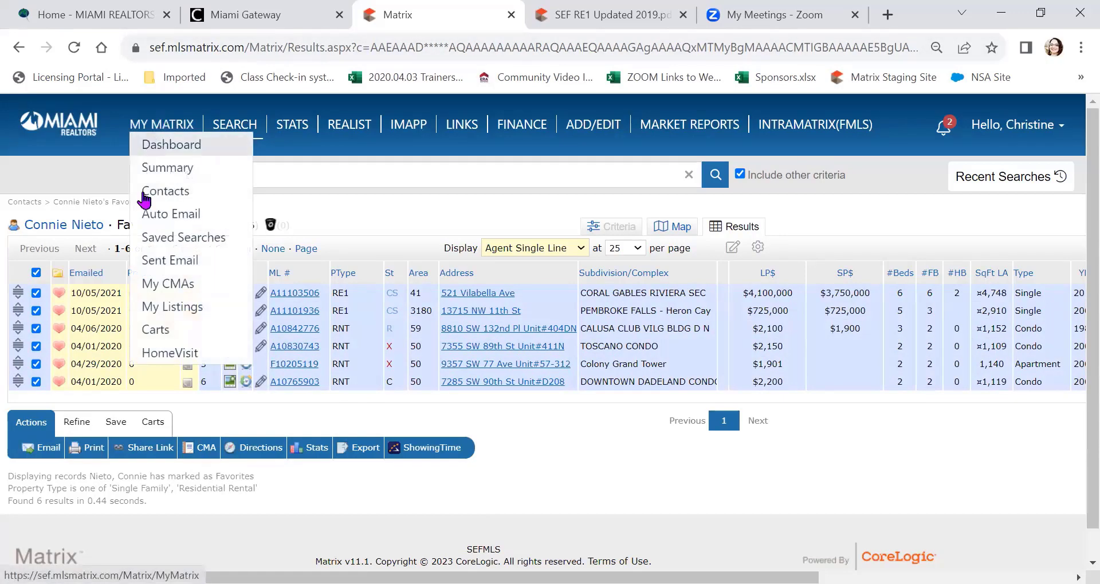
{"action": "left_click", "coordinate": [166, 191]}
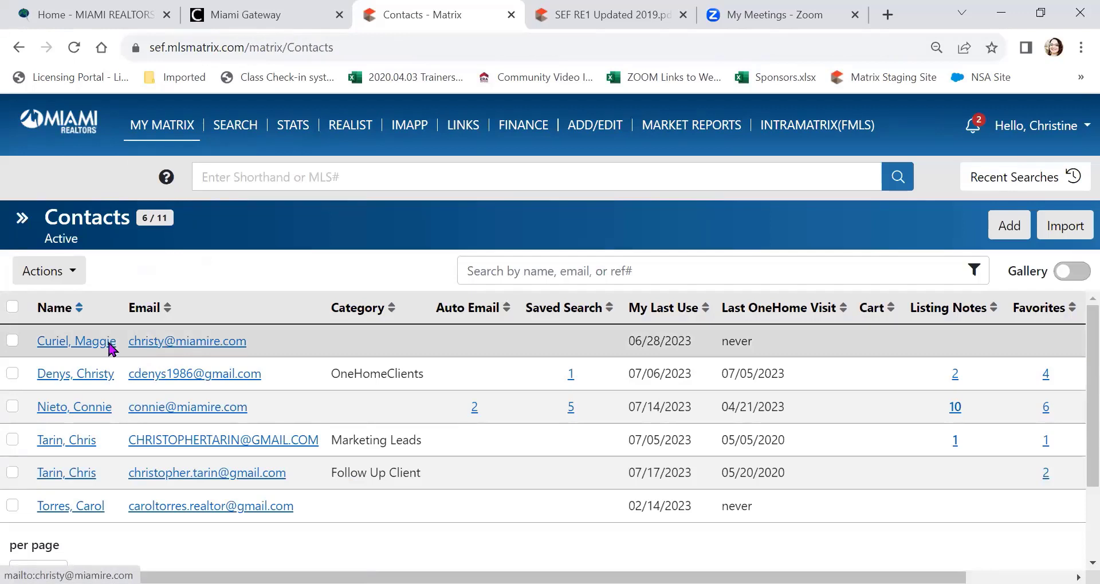
{"action": "left_click", "coordinate": [13, 342]}
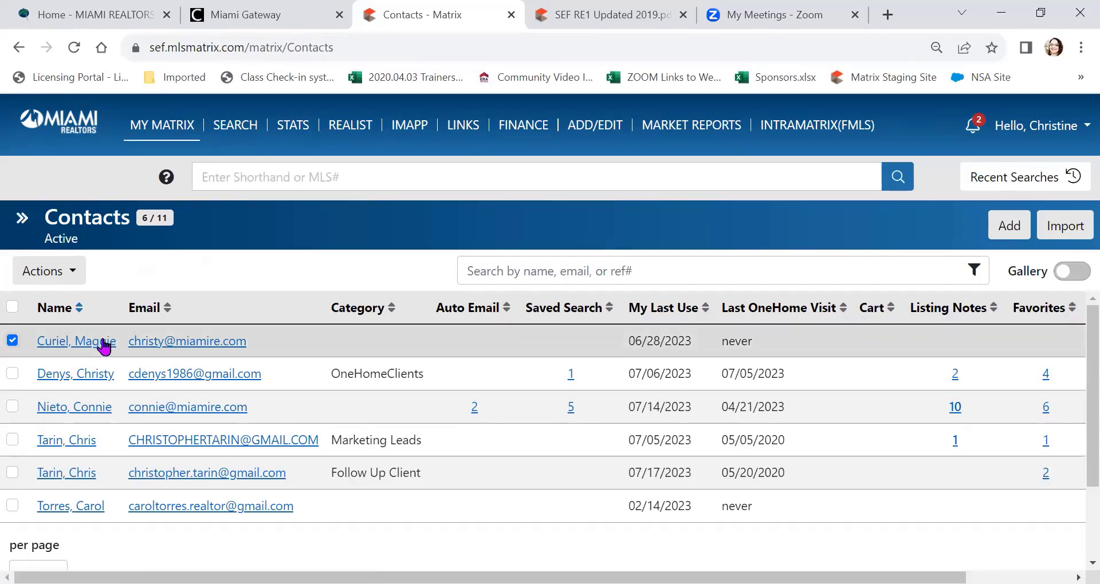
{"action": "left_click", "coordinate": [71, 278]}
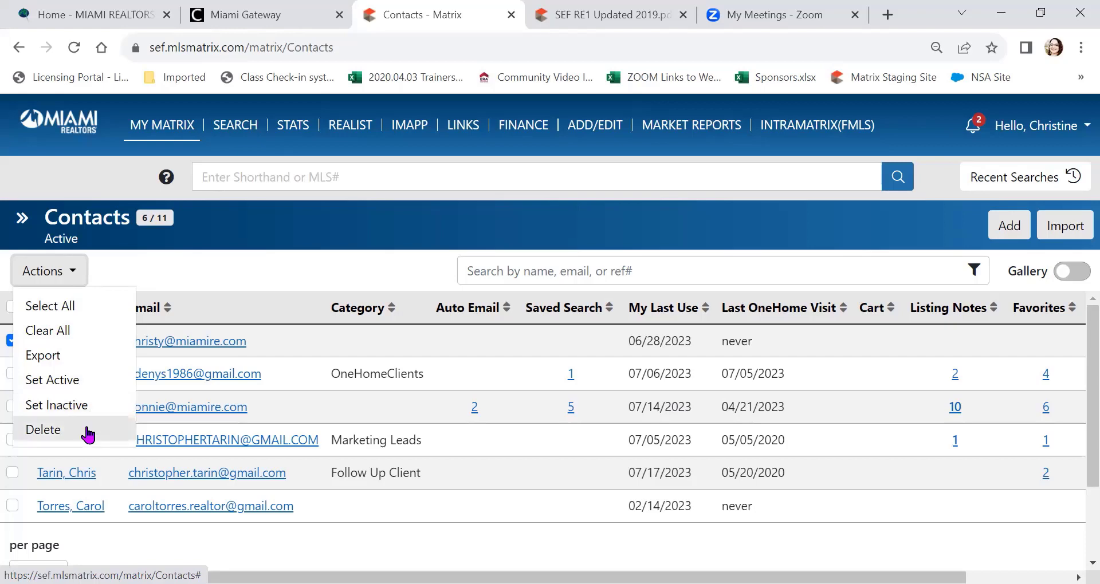
{"action": "left_click", "coordinate": [194, 272]}
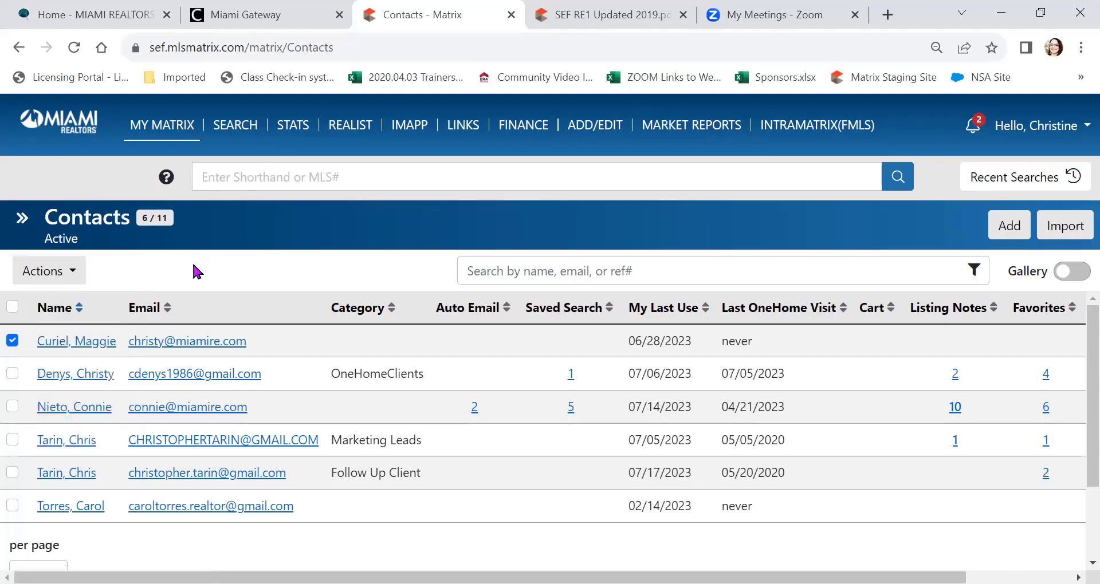
{"action": "left_click", "coordinate": [75, 344]}
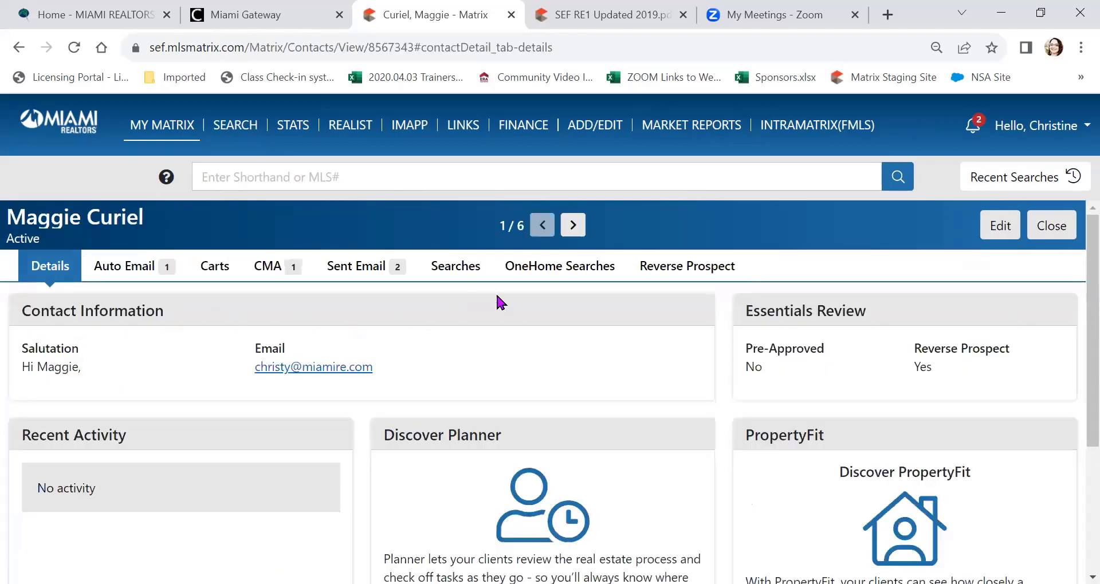
{"action": "scroll", "coordinate": [497, 293], "scroll_direction": "down", "scroll_amount": 1}
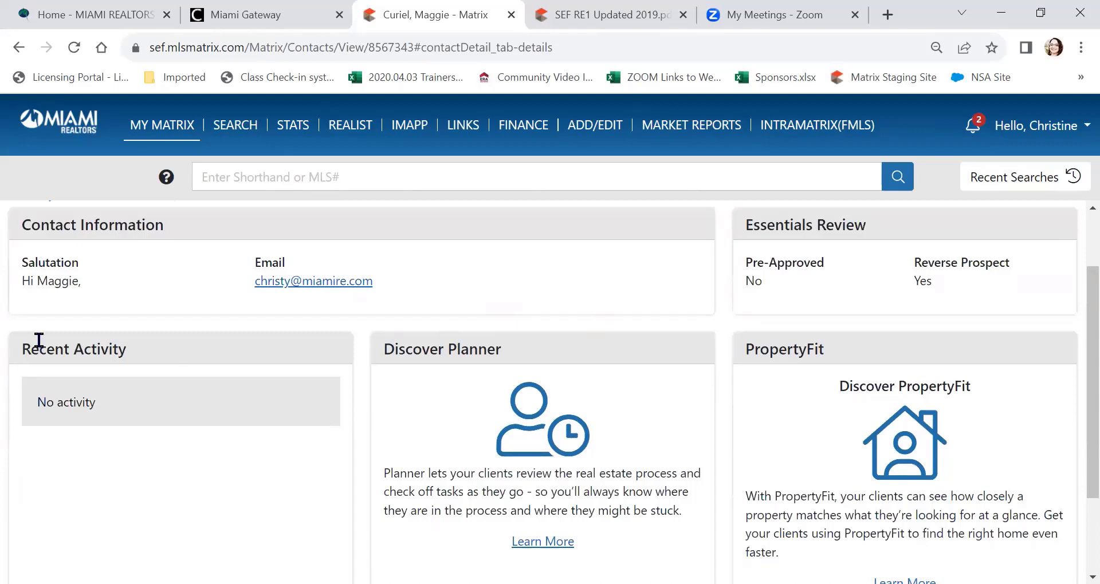
{"action": "scroll", "coordinate": [198, 295], "scroll_direction": "down", "scroll_amount": 2}
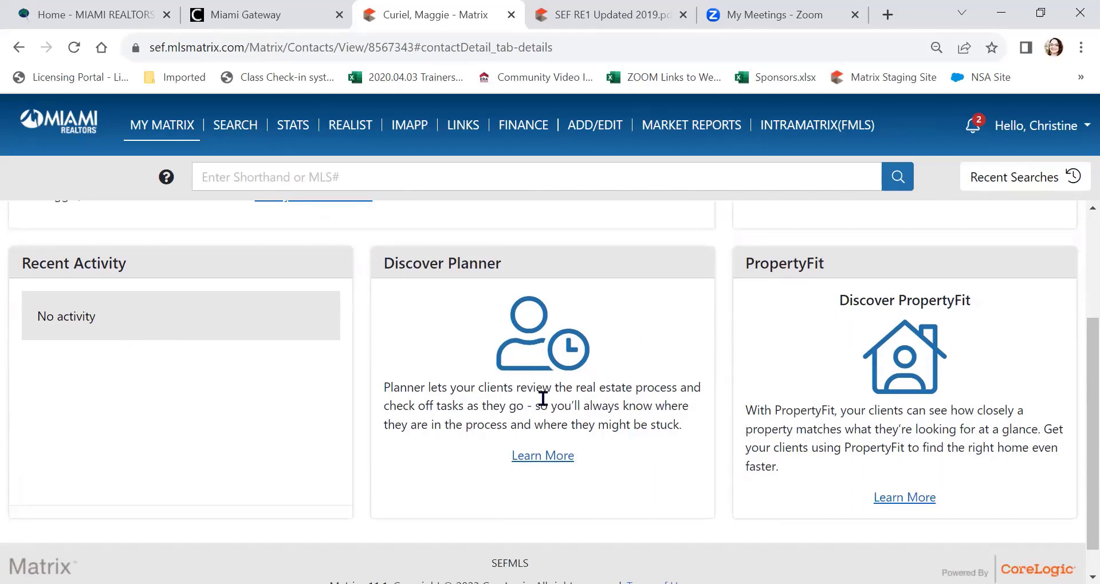
{"action": "scroll", "coordinate": [541, 401], "scroll_direction": "down", "scroll_amount": 1}
{"action": "scroll", "coordinate": [569, 412], "scroll_direction": "up", "scroll_amount": 3}
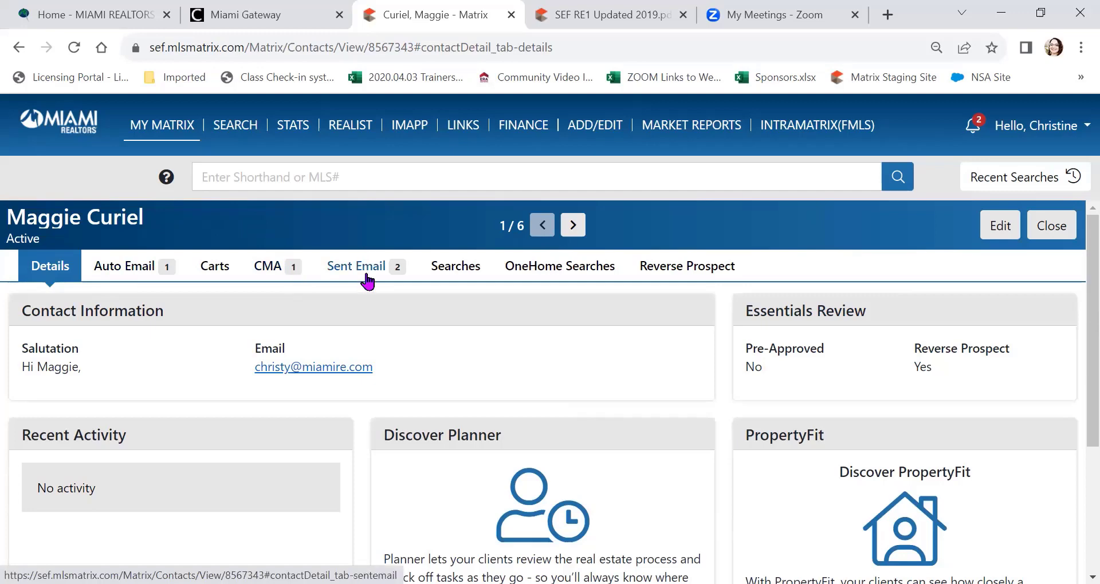
{"action": "left_click", "coordinate": [997, 232]}
{"action": "scroll", "coordinate": [307, 366], "scroll_direction": "down", "scroll_amount": 1}
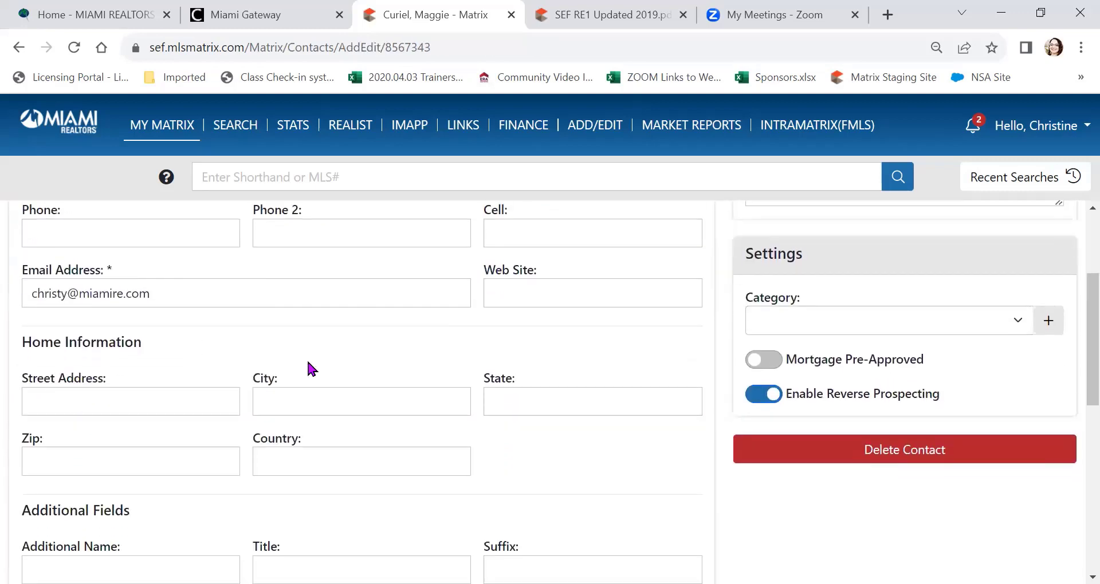
{"action": "scroll", "coordinate": [517, 372], "scroll_direction": "up", "scroll_amount": 3}
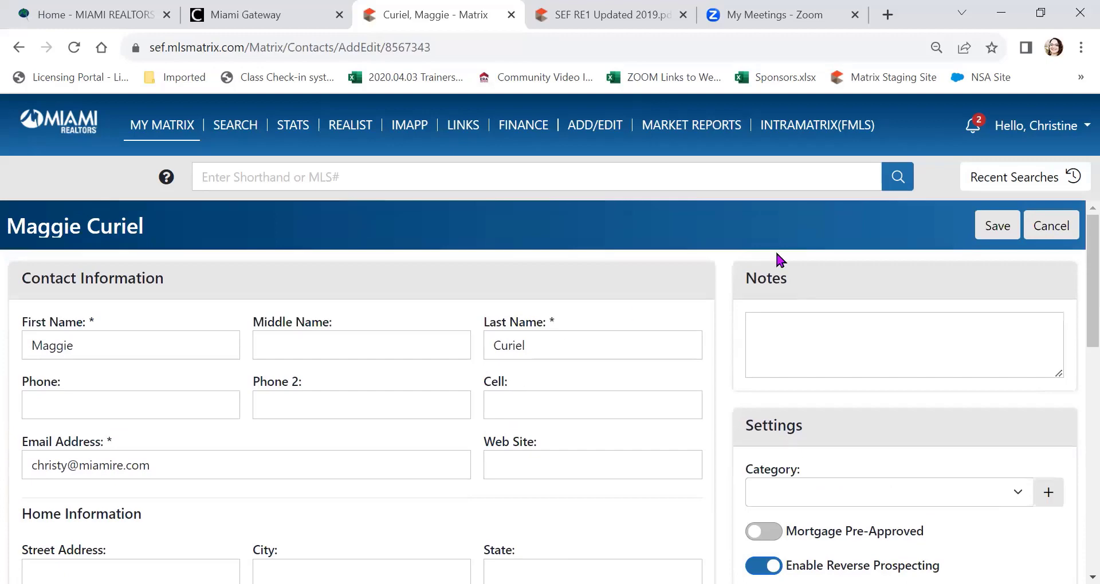
{"action": "left_click", "coordinate": [1046, 226]}
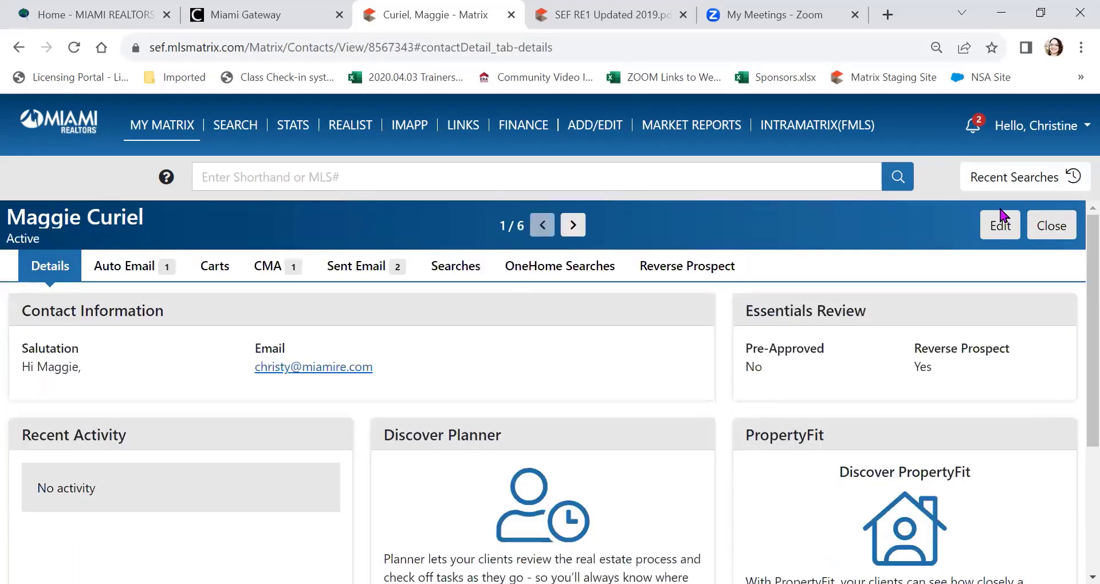
{"action": "left_click", "coordinate": [1052, 227]}
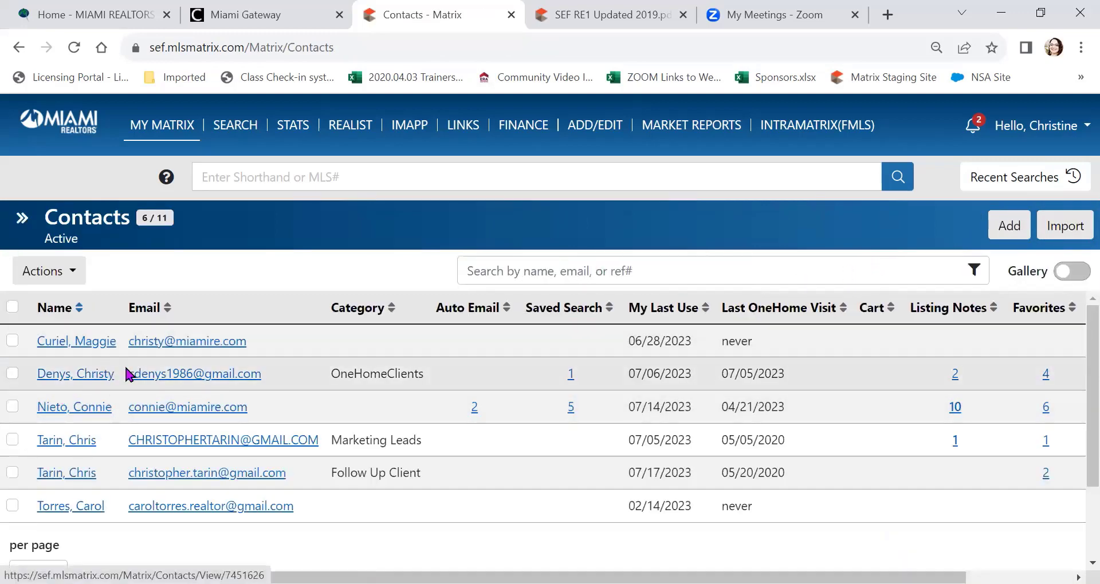
{"action": "scroll", "coordinate": [144, 378], "scroll_direction": "down", "scroll_amount": 2}
{"action": "scroll", "coordinate": [169, 396], "scroll_direction": "up", "scroll_amount": 2}
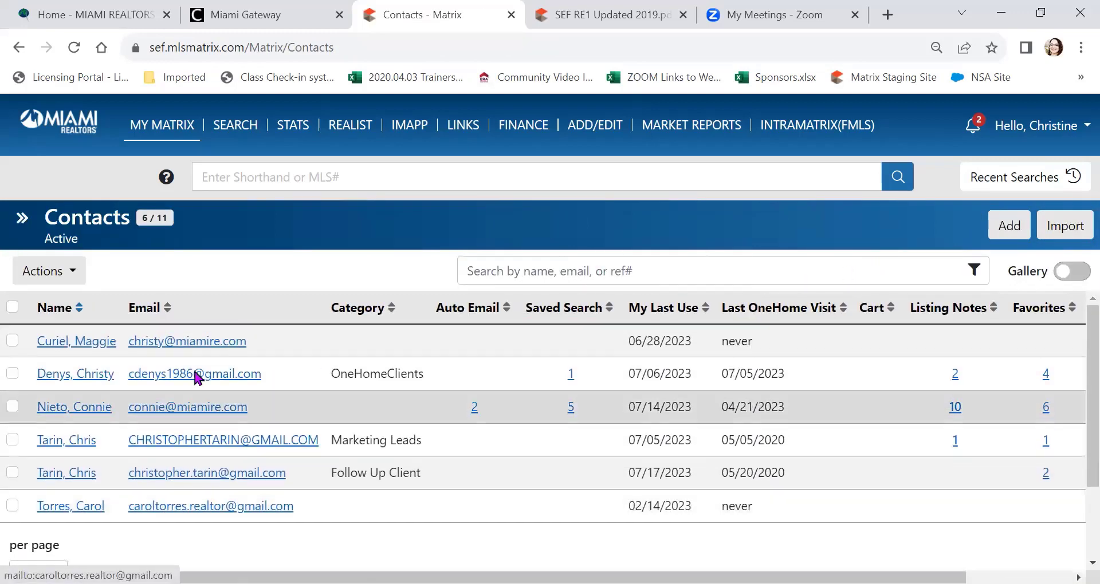
{"action": "left_click", "coordinate": [532, 264]}
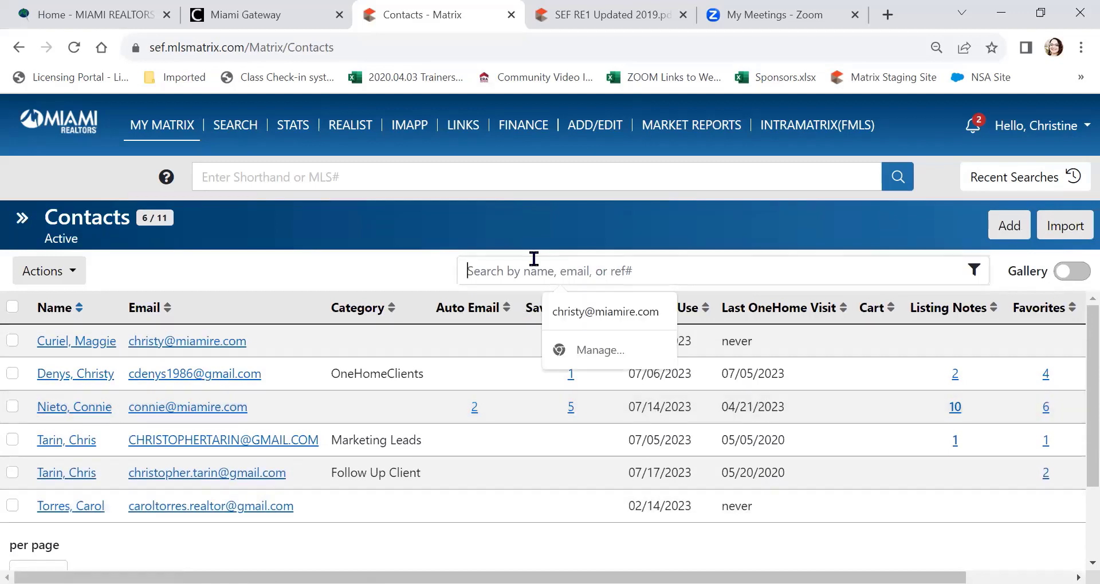
{"action": "left_click", "coordinate": [373, 269]}
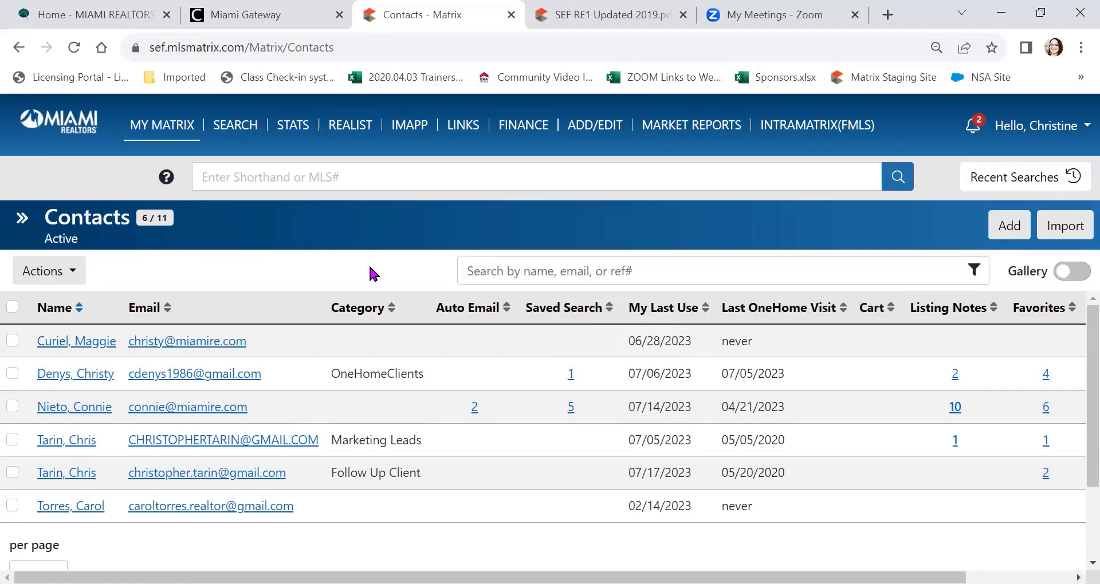
{"action": "scroll", "coordinate": [369, 270], "scroll_direction": "right", "scroll_amount": 3}
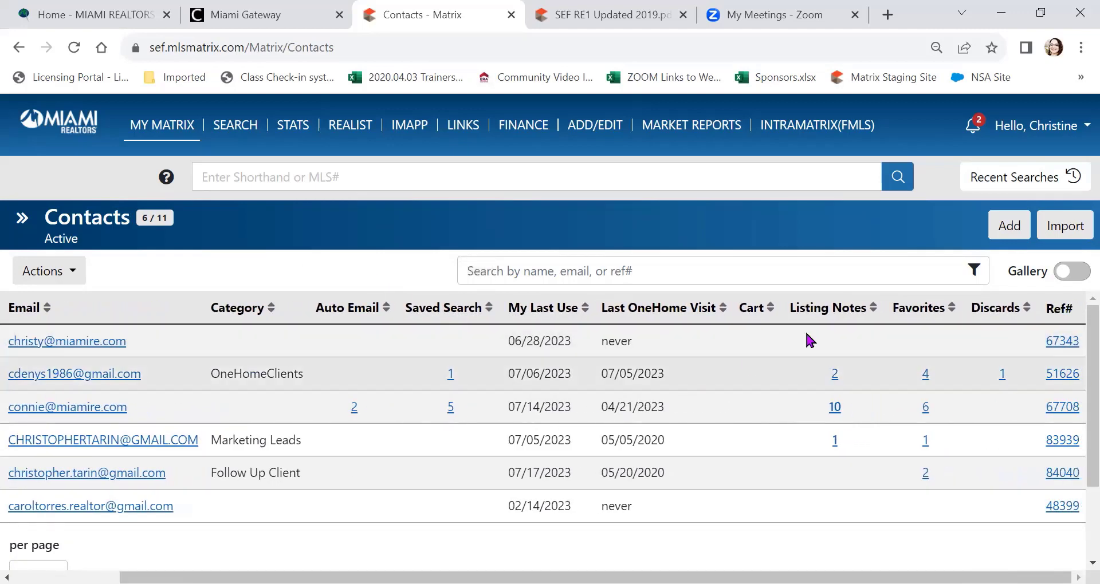
{"action": "left_click", "coordinate": [1066, 333]}
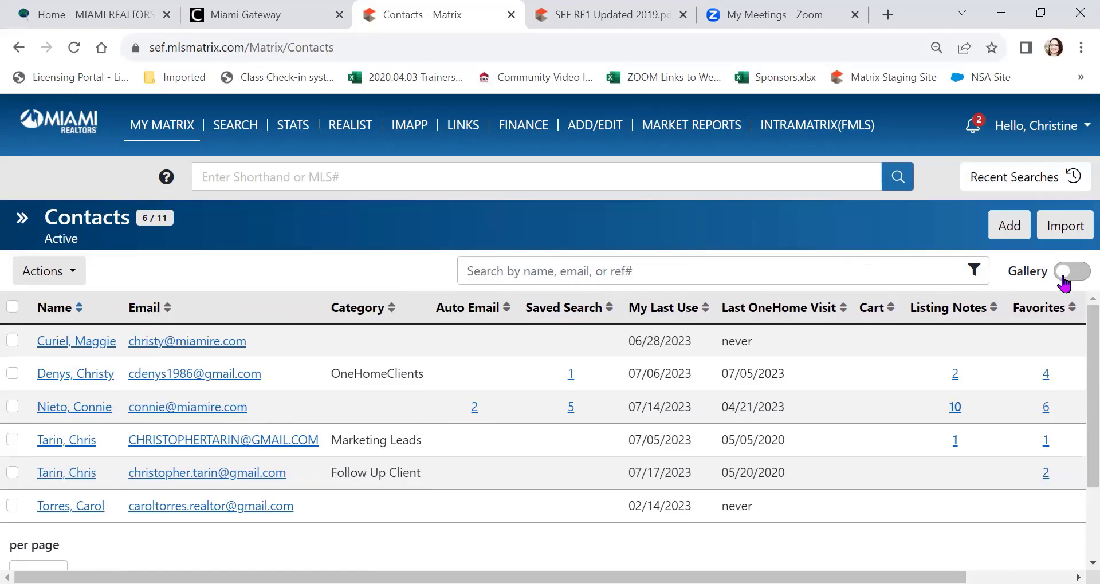
Step: Switch the Contacts list to Gallery view with contact cards
{"action": "left_click", "coordinate": [1063, 283]}
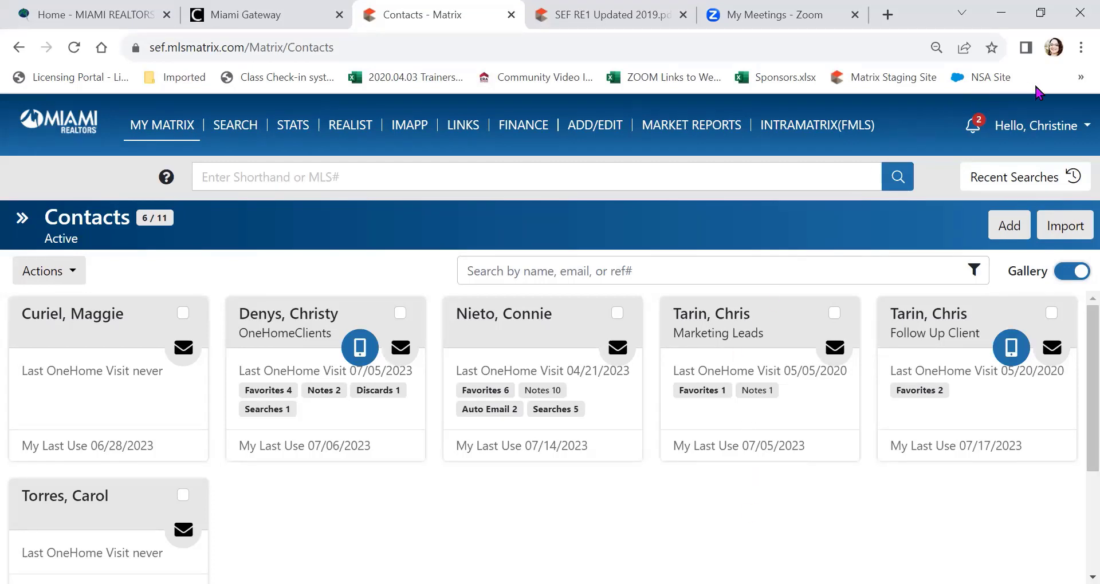
Step: Open Portal Notification Settings from Settings in the user account menu
{"action": "left_click", "coordinate": [1065, 135]}
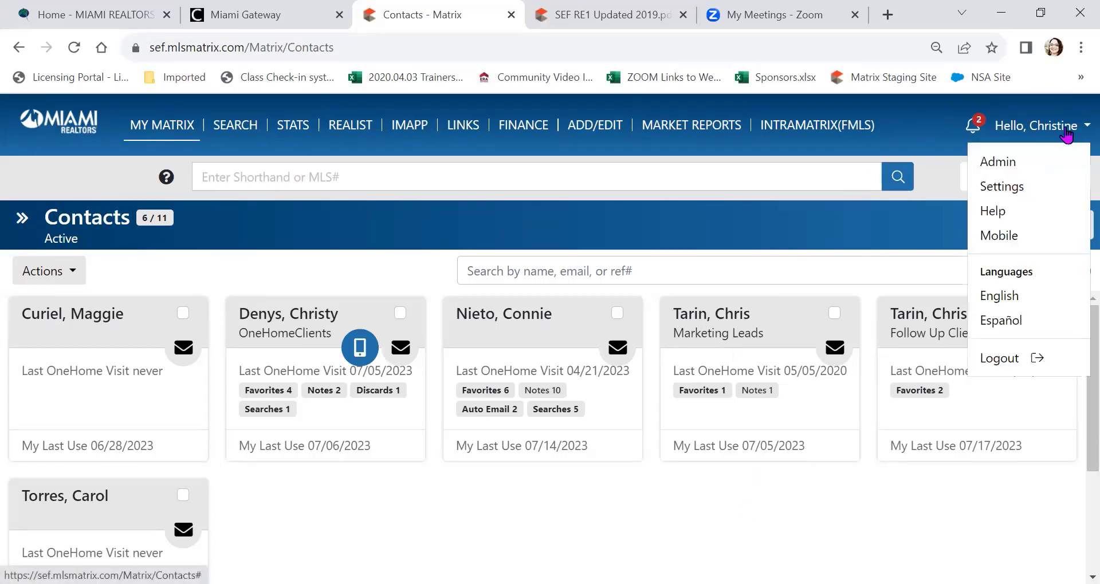
{"action": "left_click", "coordinate": [988, 188]}
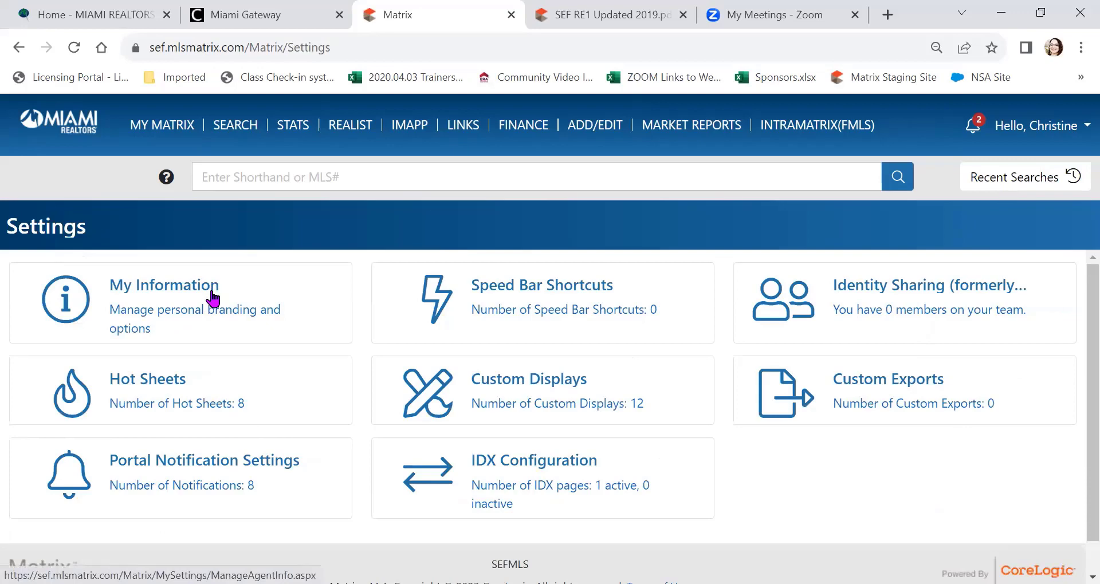
{"action": "left_click", "coordinate": [179, 470]}
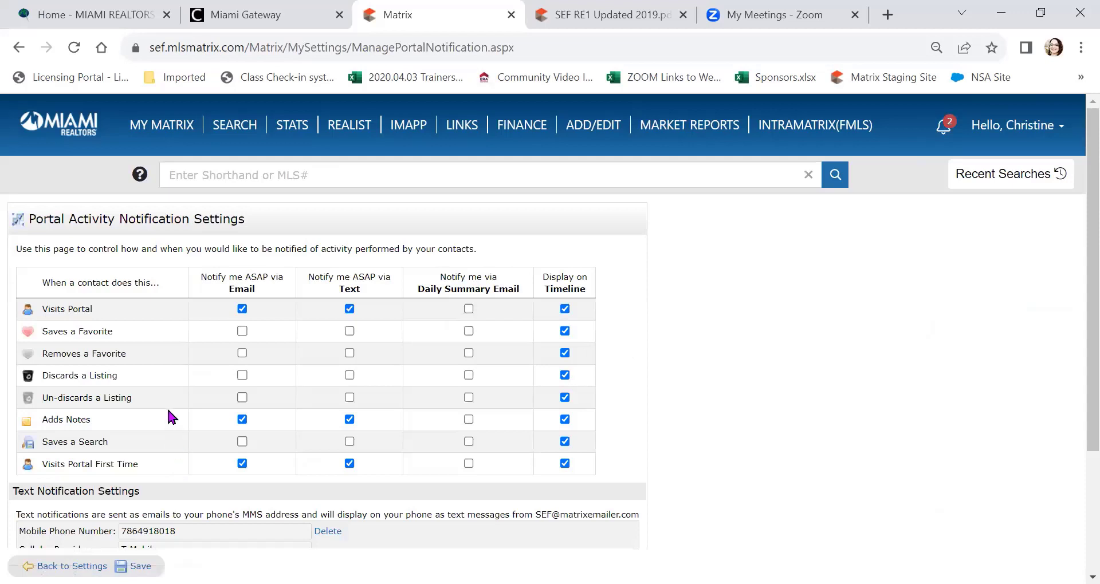
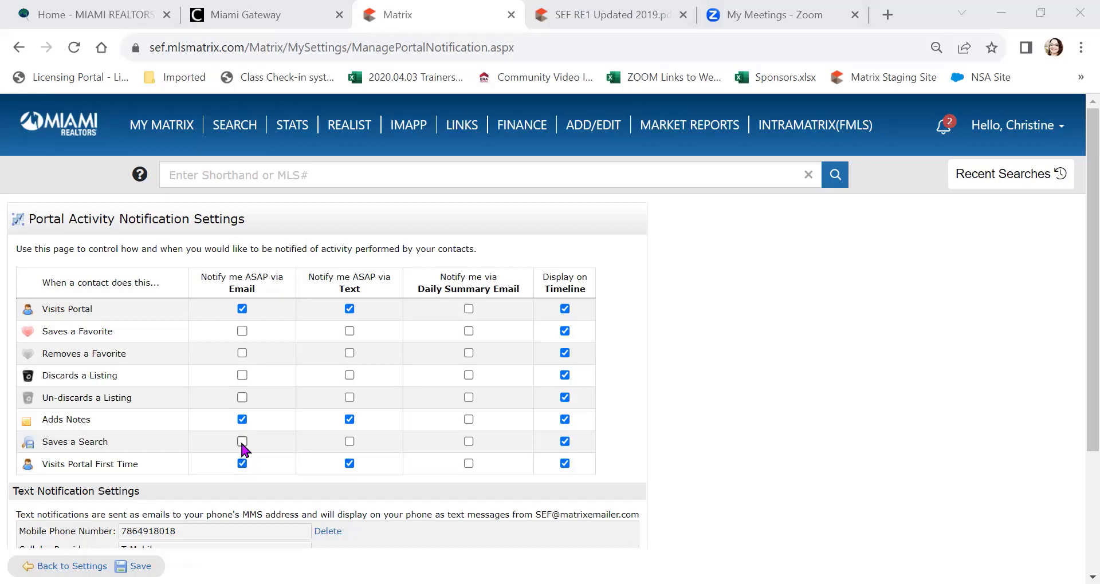
Step: Turn on email and text alerts for the Saves a Search row in Portal Activity Notification Settings
{"action": "left_click", "coordinate": [349, 441]}
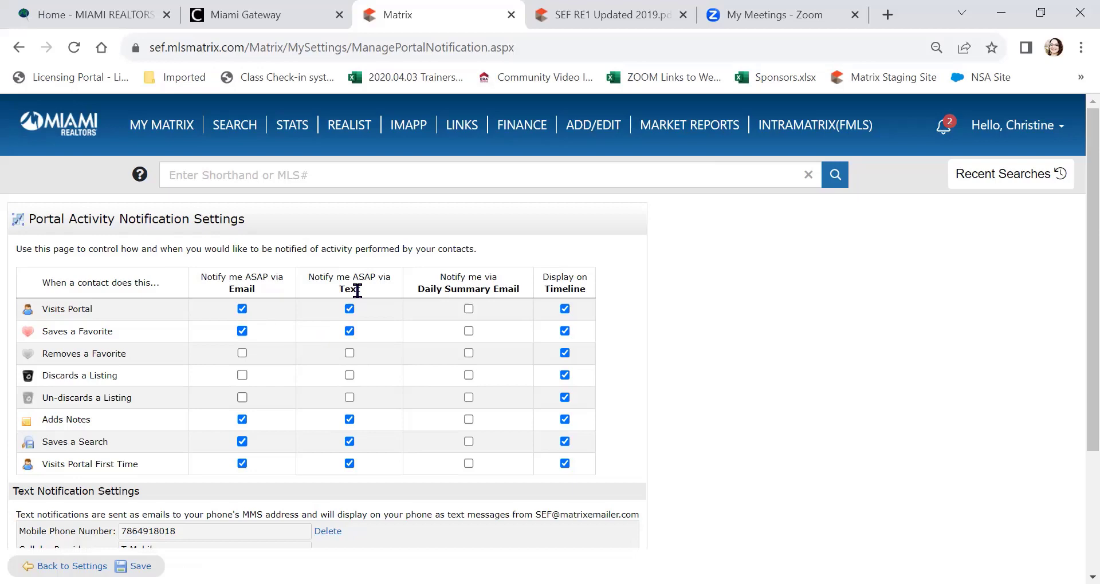
{"action": "scroll", "coordinate": [357, 291], "scroll_direction": "down", "scroll_amount": 3}
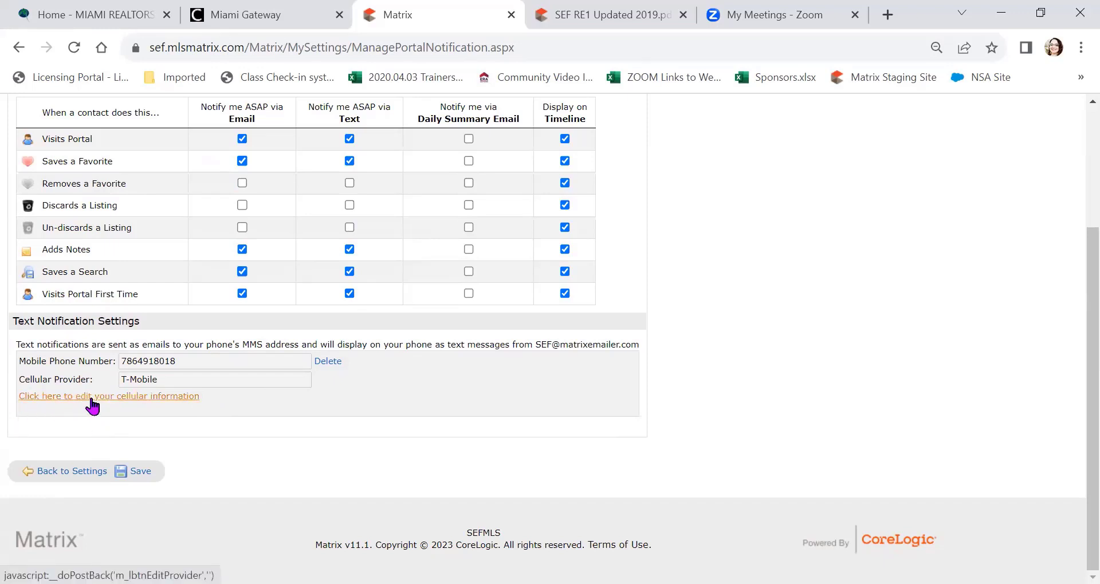
Step: Review the cellular information, keep T-Mobile as the provider, and cancel without saving changes
{"action": "left_click", "coordinate": [91, 399]}
{"action": "left_click", "coordinate": [199, 385]}
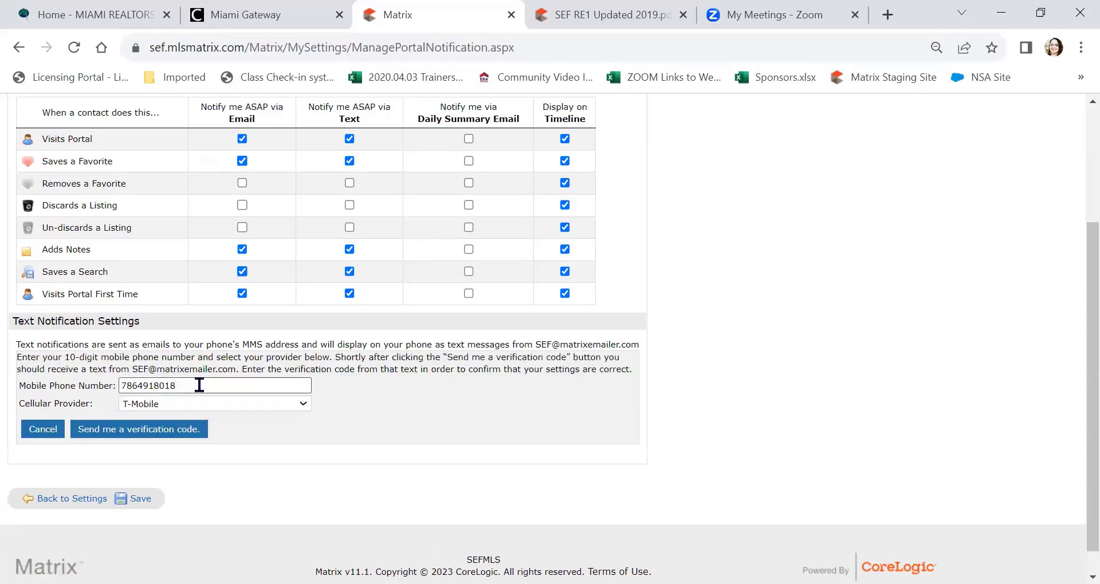
{"action": "left_click", "coordinate": [303, 405]}
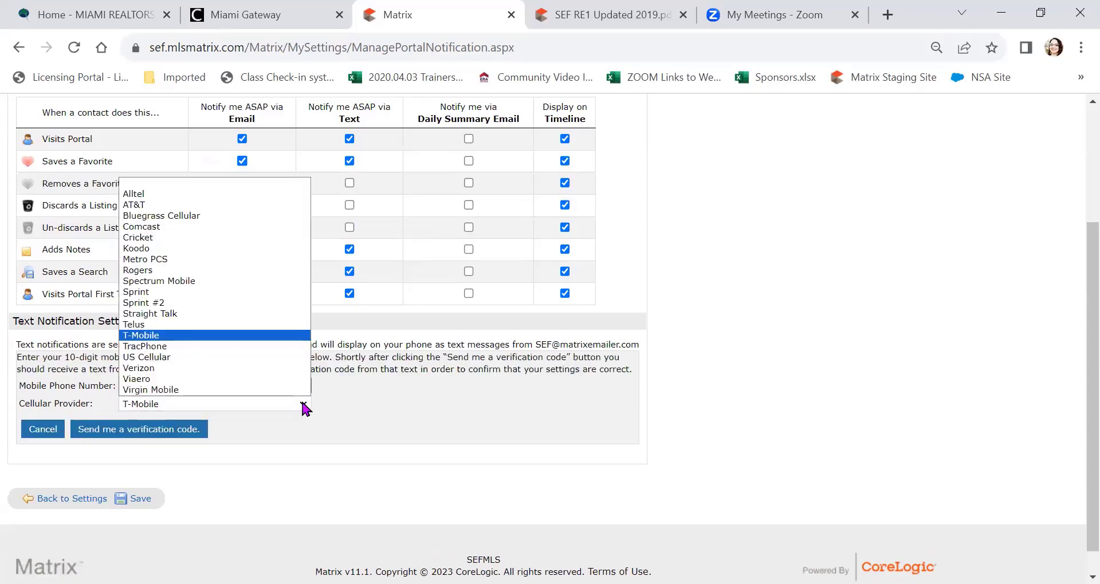
{"action": "left_click", "coordinate": [293, 336]}
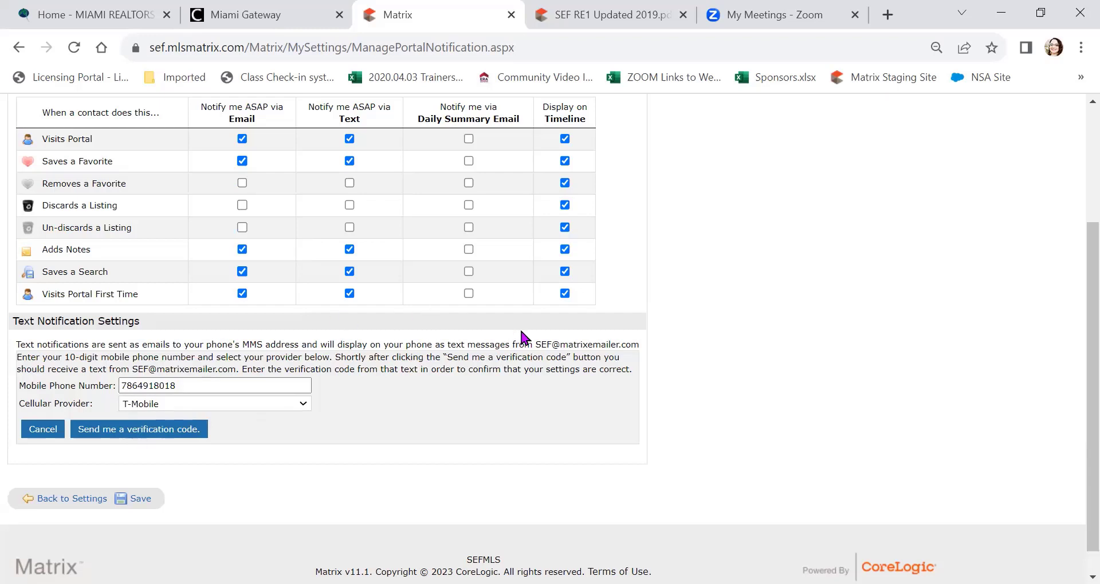
{"action": "left_click_drag", "start_coordinate": [535, 344], "coordinate": [638, 341]}
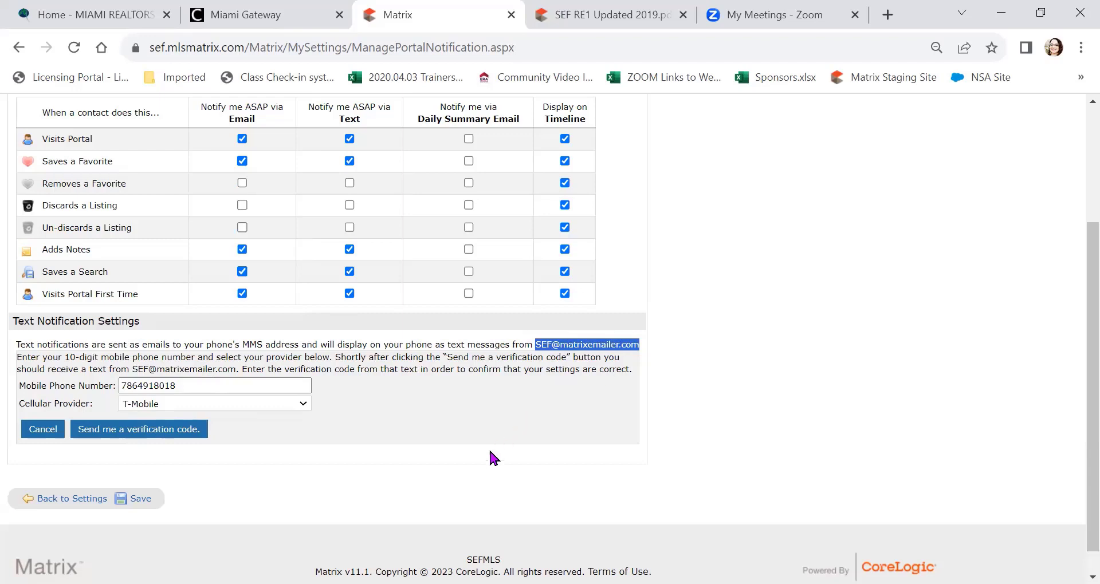
{"action": "left_click", "coordinate": [484, 462]}
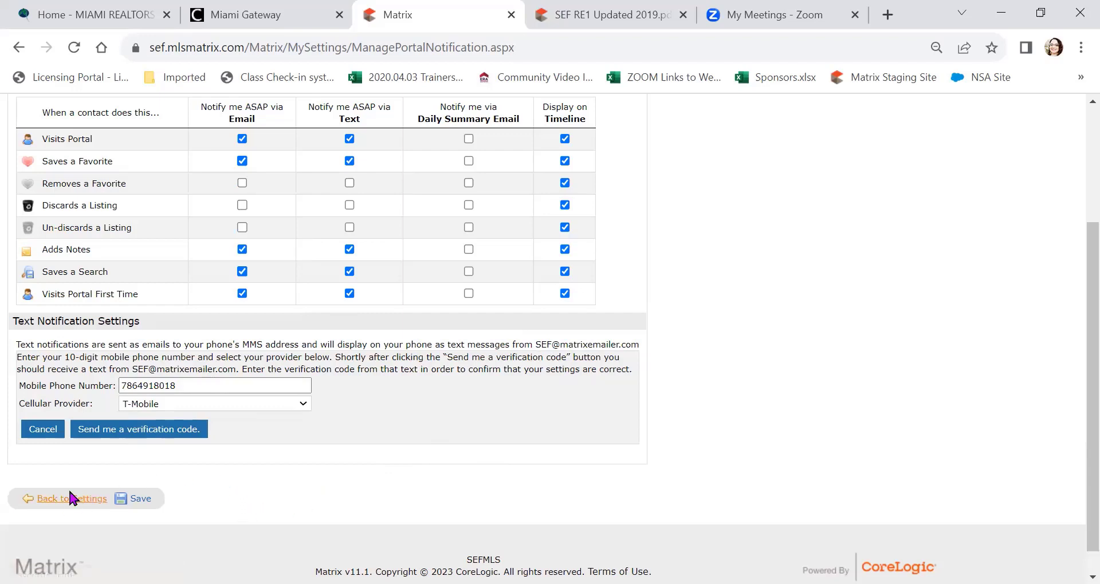
{"action": "left_click", "coordinate": [42, 431]}
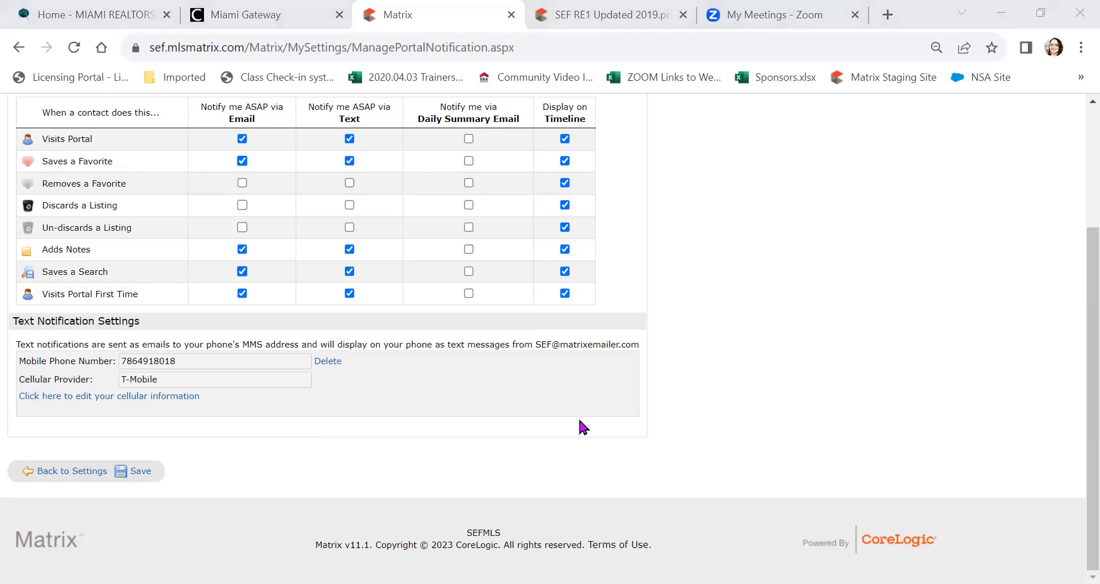
{"action": "scroll", "coordinate": [384, 465], "scroll_direction": "up", "scroll_amount": 3}
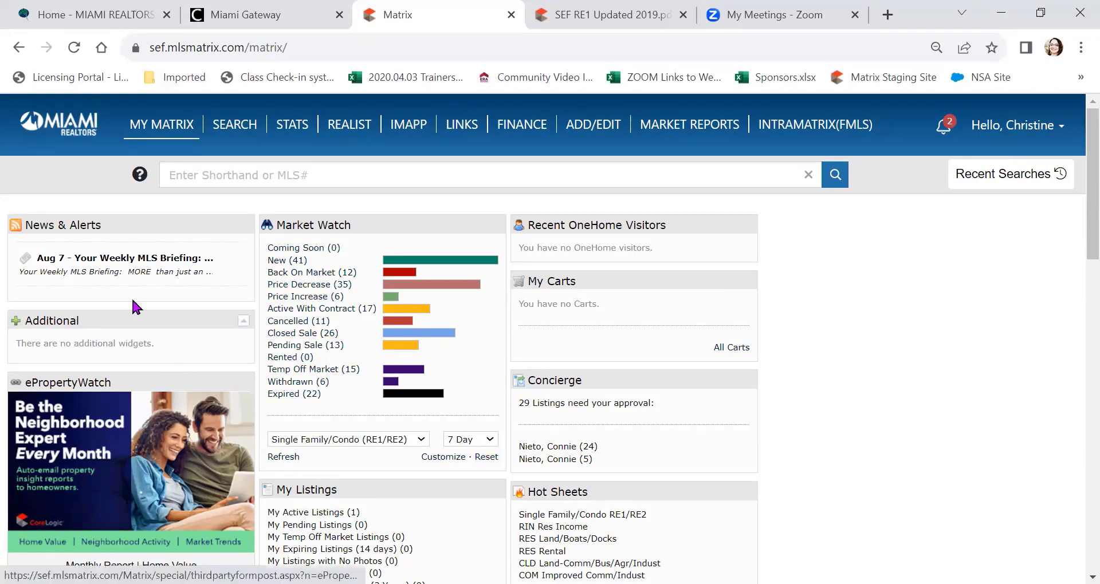
Step: In Sent Email, sort by Viewed and show the 2 listings from the 11:08 AM email
{"action": "mouse_move", "coordinate": [152, 135]}
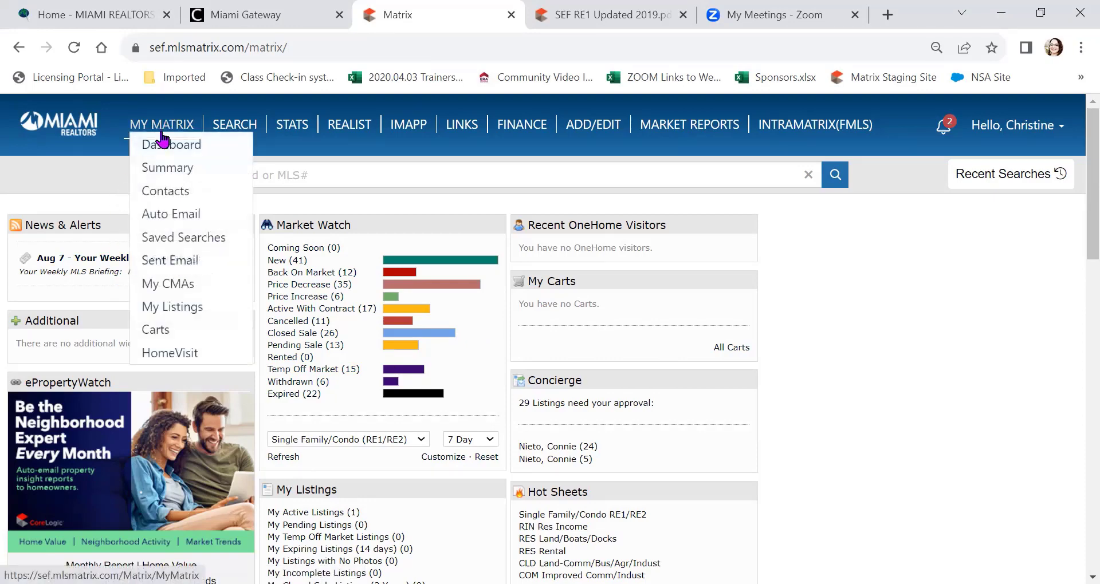
{"action": "left_click", "coordinate": [169, 265]}
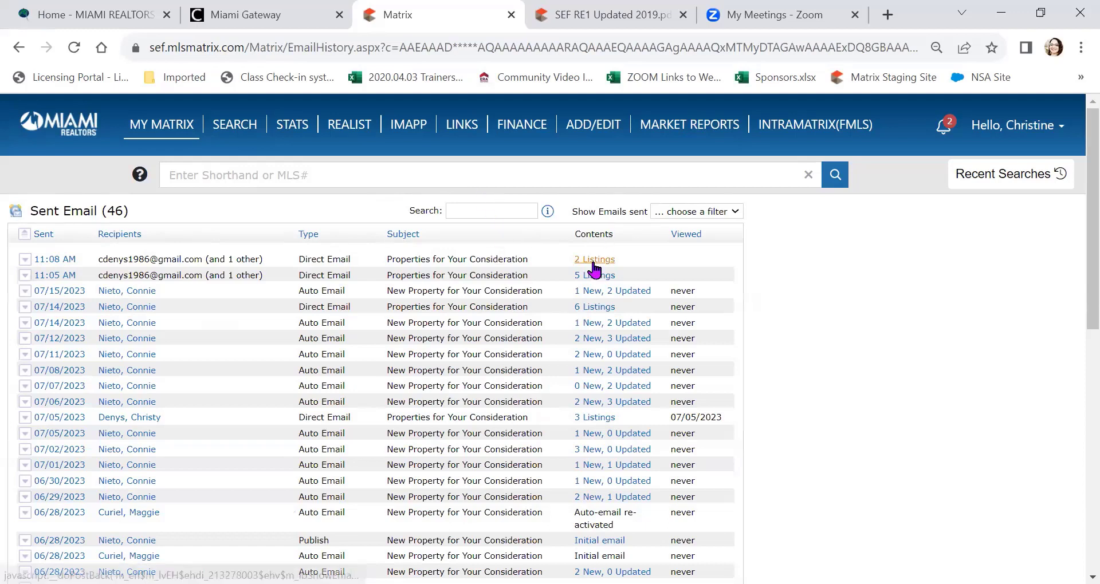
{"action": "left_click", "coordinate": [686, 236]}
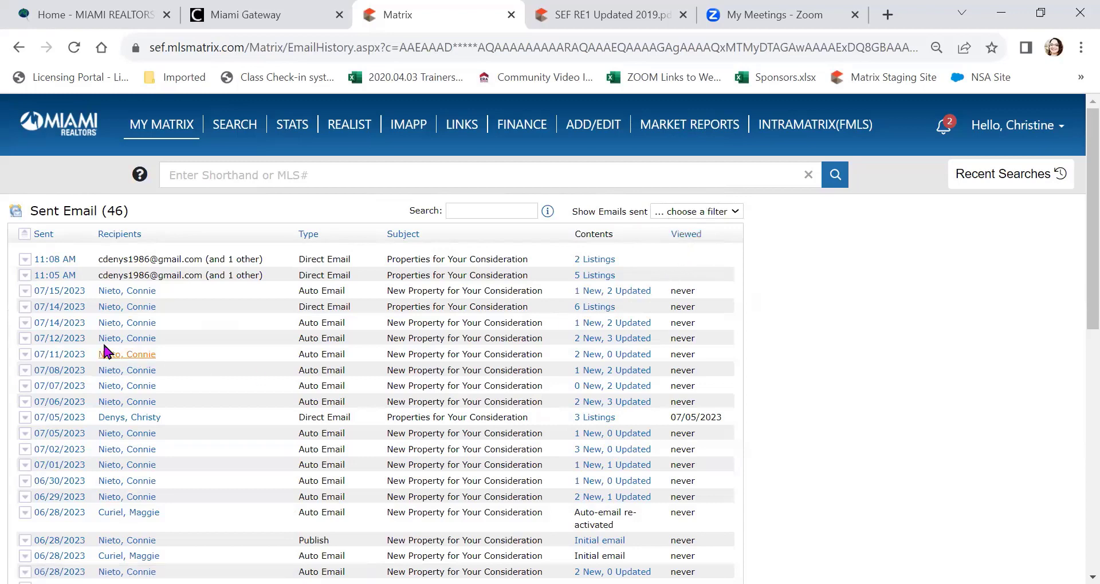
{"action": "left_click", "coordinate": [24, 260]}
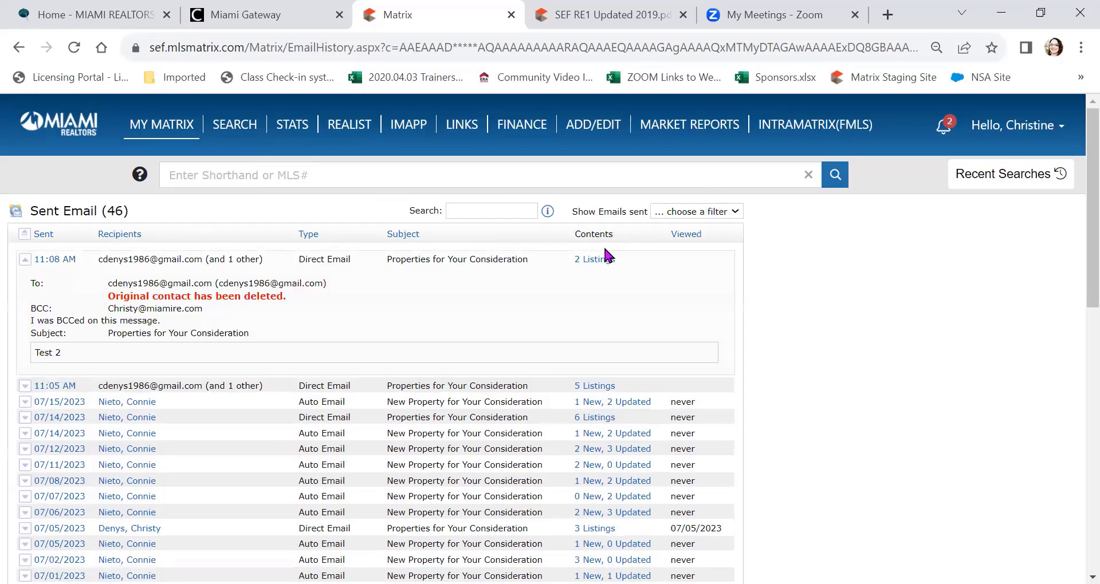
{"action": "left_click", "coordinate": [597, 260]}
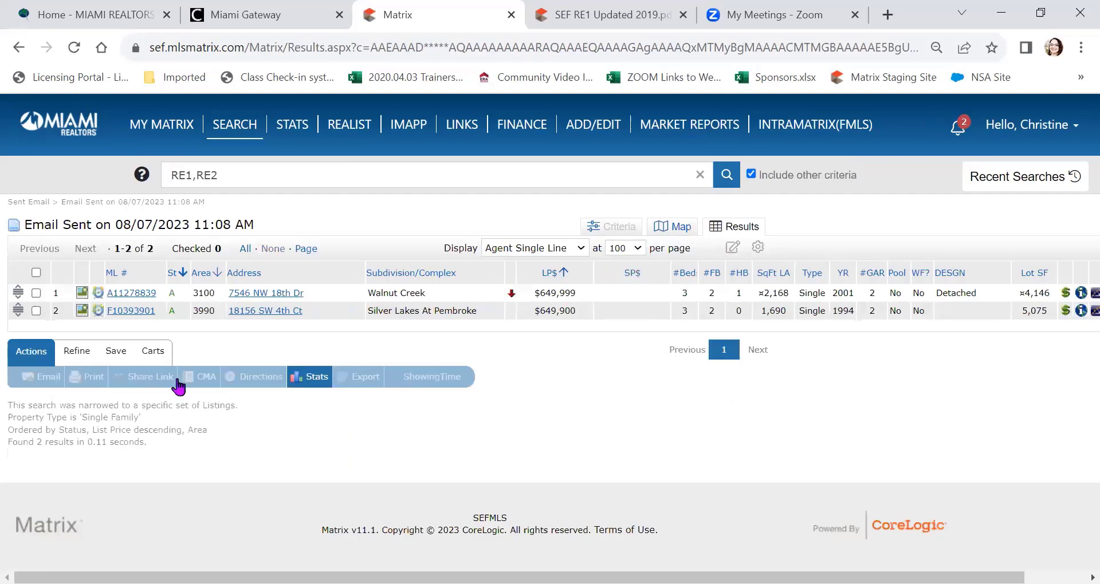
Step: Return to the My Matrix home page via the Miami Realtors logo
{"action": "left_click", "coordinate": [64, 142]}
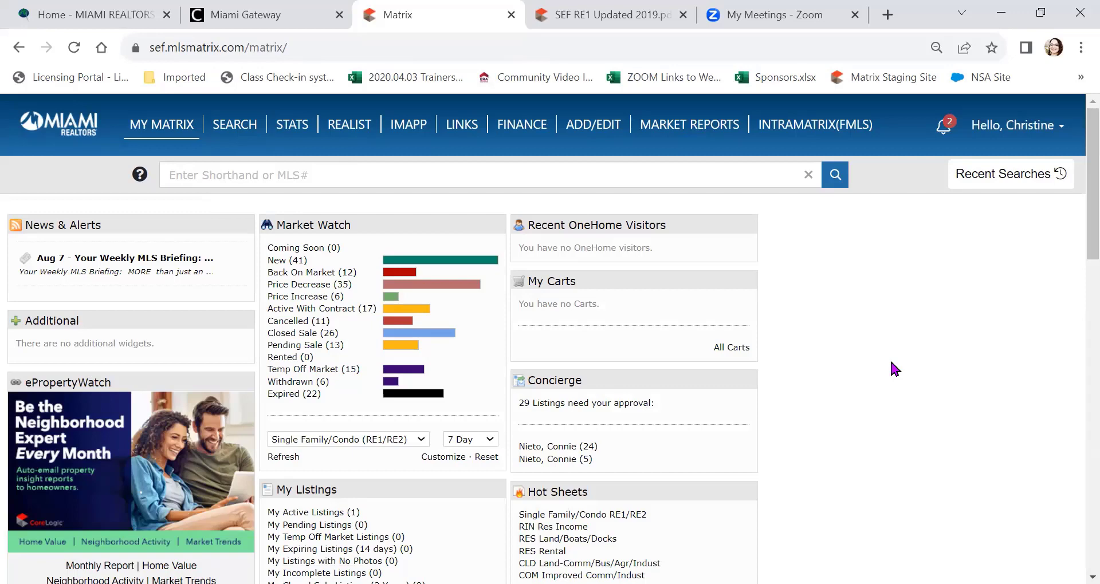
Step: Start a Single Family/Condo search covering condos, co-ops, villas and townhouses, with all property types selected
{"action": "mouse_move", "coordinate": [232, 124]}
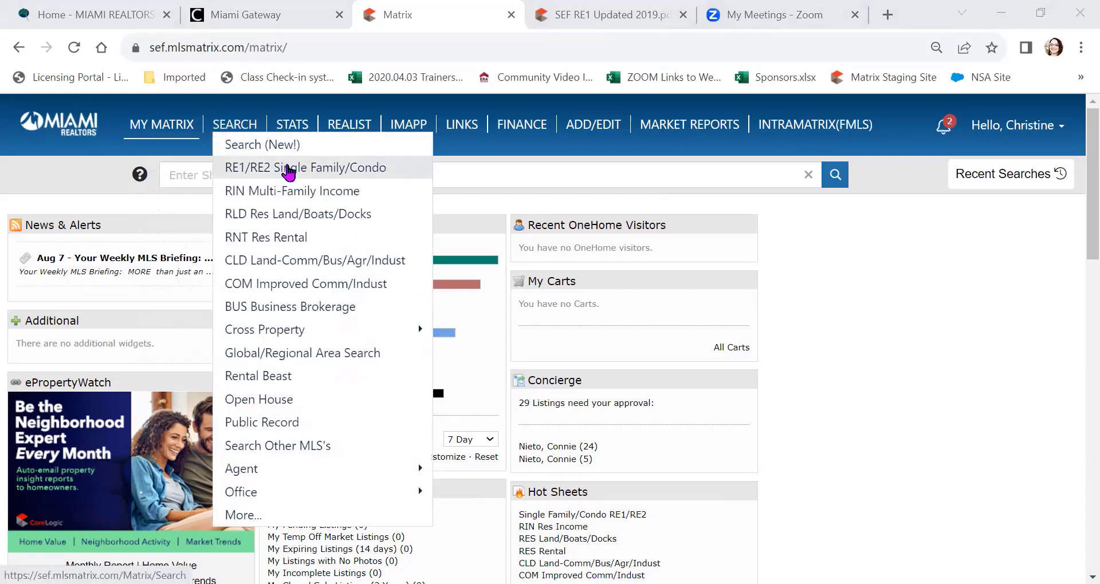
{"action": "left_click", "coordinate": [288, 170]}
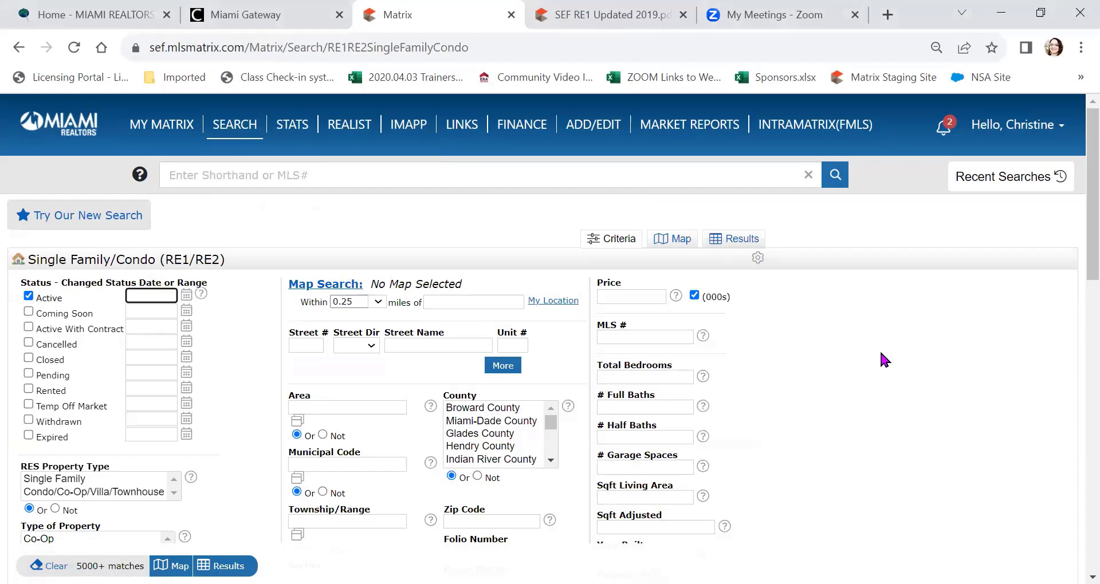
{"action": "scroll", "coordinate": [117, 339], "scroll_direction": "down", "scroll_amount": 2}
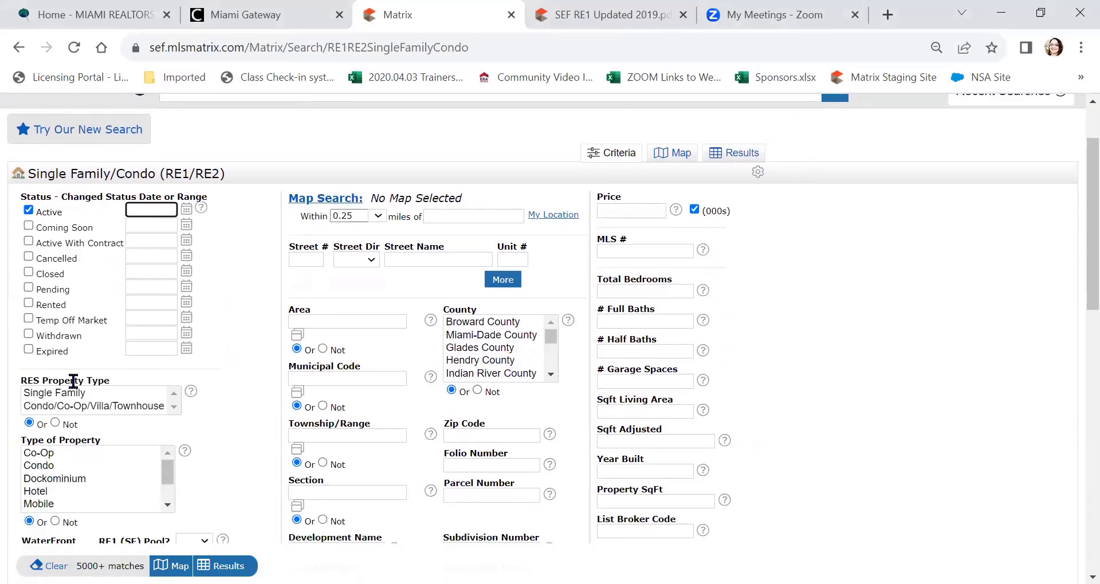
{"action": "left_click", "coordinate": [74, 406]}
{"action": "scroll", "coordinate": [225, 359], "scroll_direction": "down", "scroll_amount": 3}
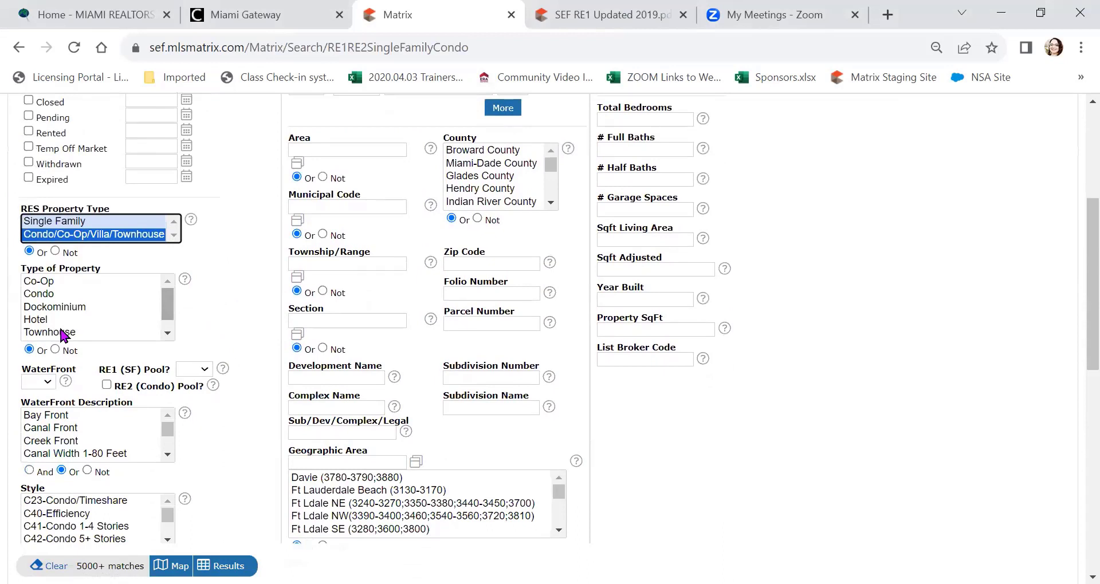
{"action": "scroll", "coordinate": [114, 299], "scroll_direction": "down", "scroll_amount": 1}
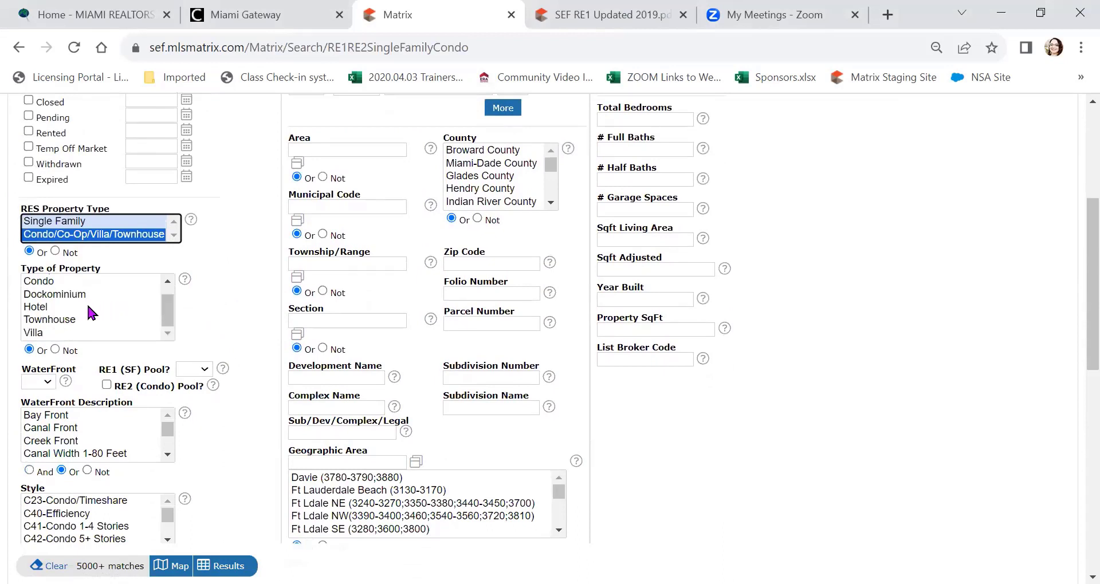
{"action": "left_click", "coordinate": [74, 319], "text": "shift"}
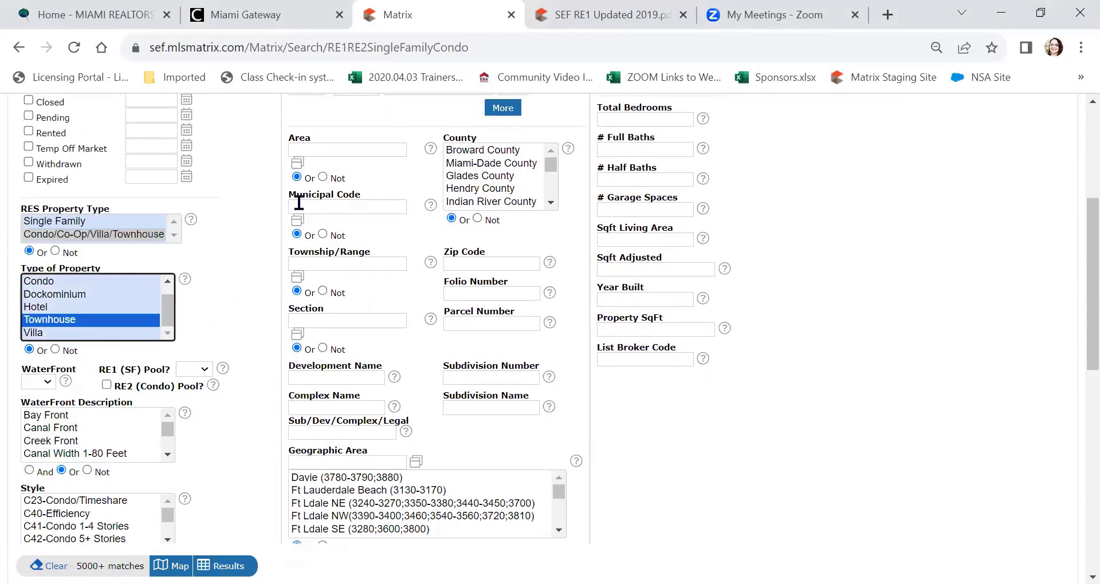
{"action": "scroll", "coordinate": [233, 238], "scroll_direction": "down", "scroll_amount": 2}
{"action": "scroll", "coordinate": [233, 233], "scroll_direction": "down", "scroll_amount": 3}
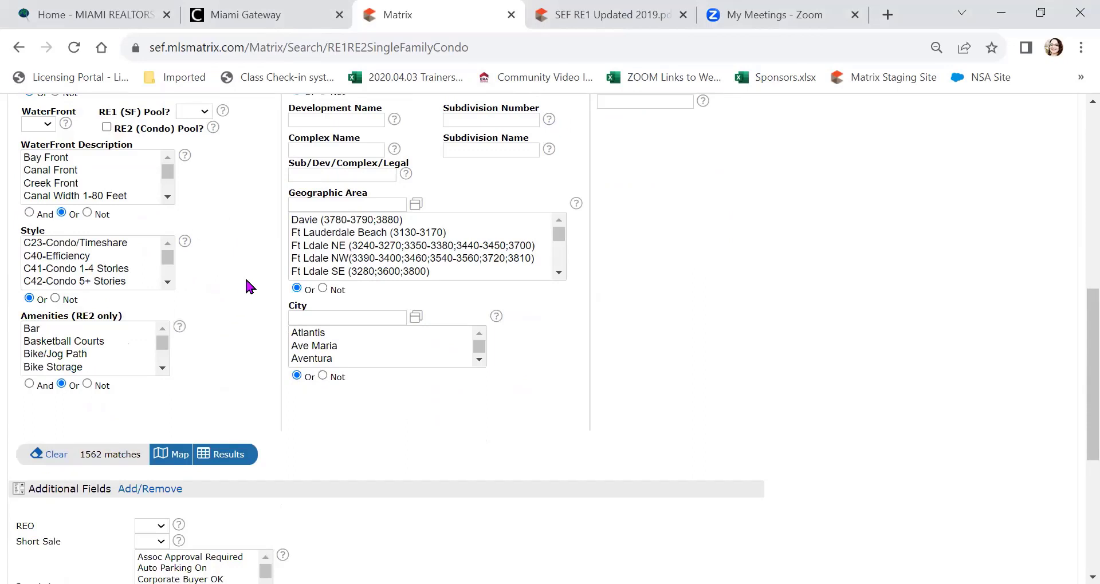
Step: Set the search city to Miramar
{"action": "left_click", "coordinate": [319, 317]}
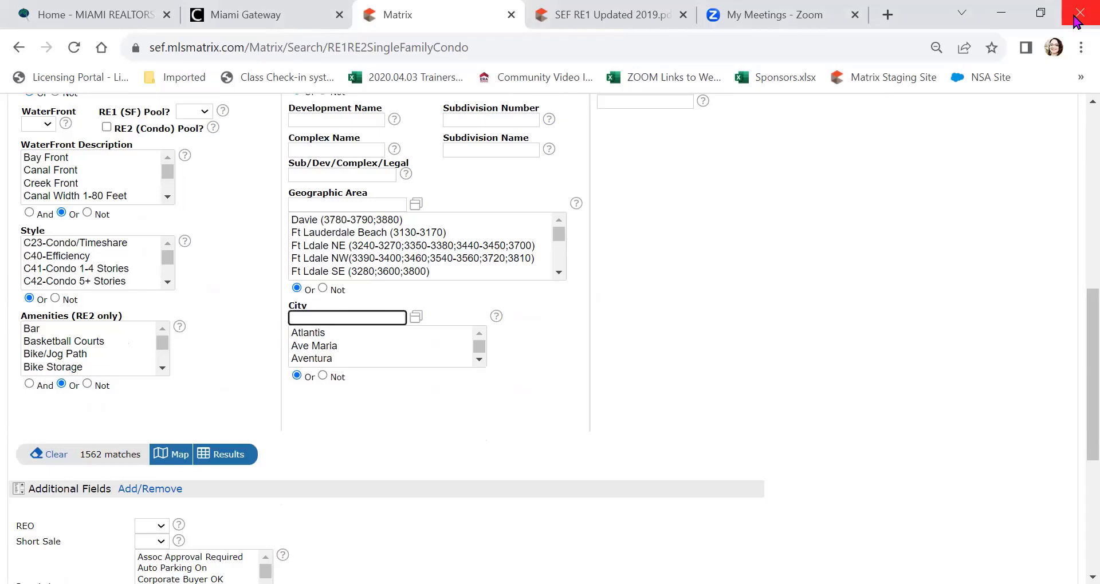
{"action": "type", "text": "Miramar"}
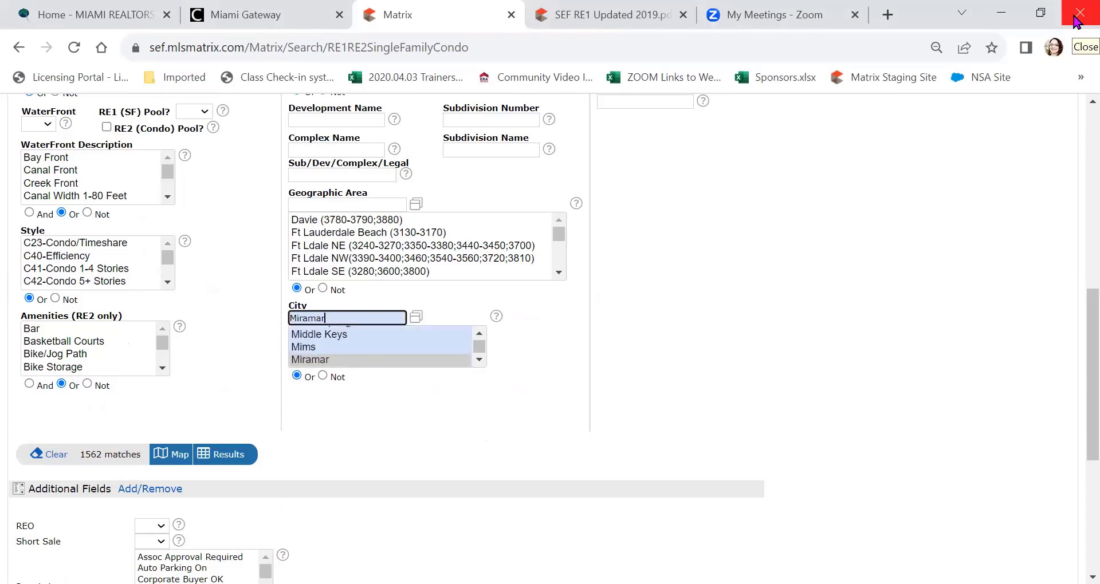
{"action": "left_click", "coordinate": [389, 361]}
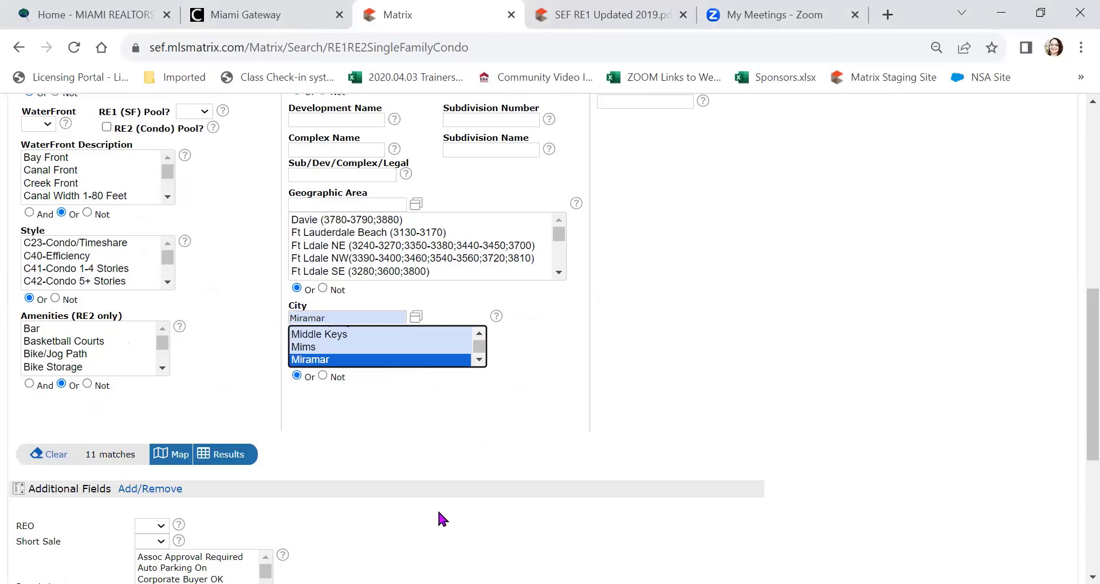
{"action": "scroll", "coordinate": [695, 375], "scroll_direction": "up", "scroll_amount": 10}
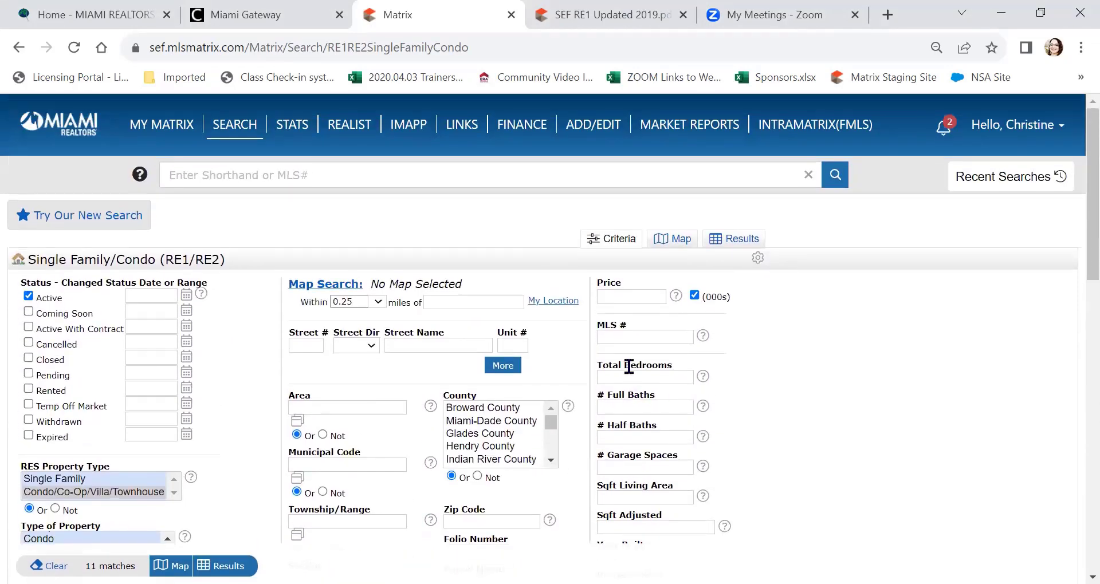
Step: Require 3+ total bedrooms and 2+ full baths
{"action": "left_click", "coordinate": [643, 293]}
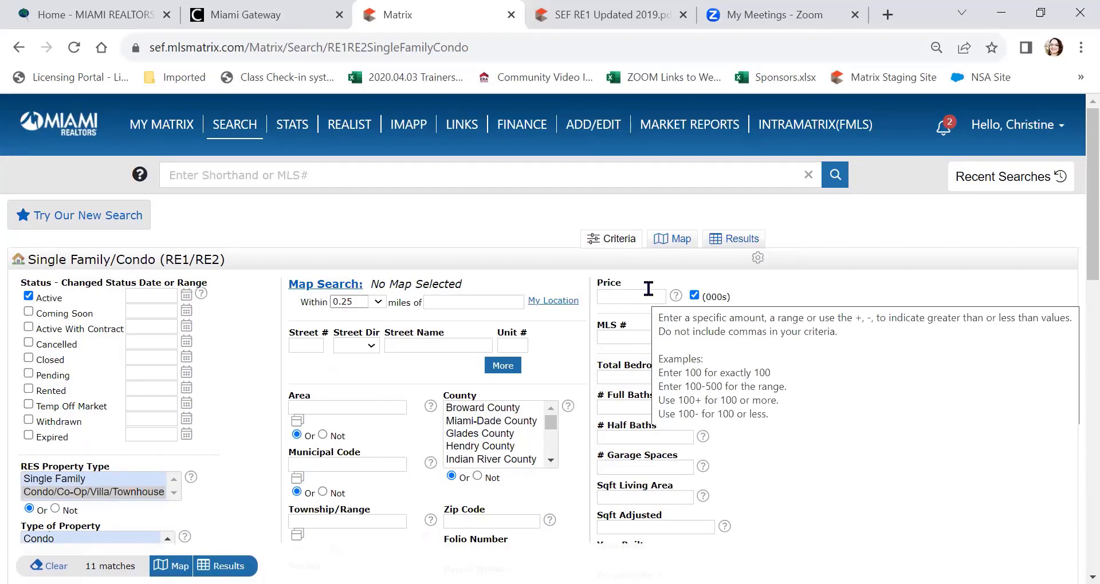
{"action": "left_click", "coordinate": [853, 273]}
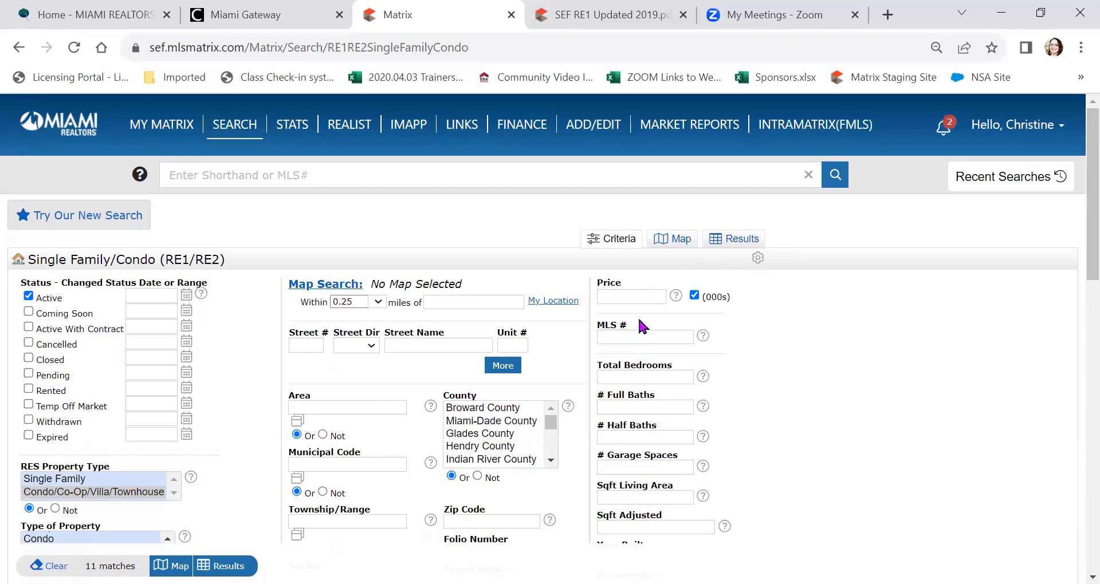
{"action": "left_click", "coordinate": [622, 378]}
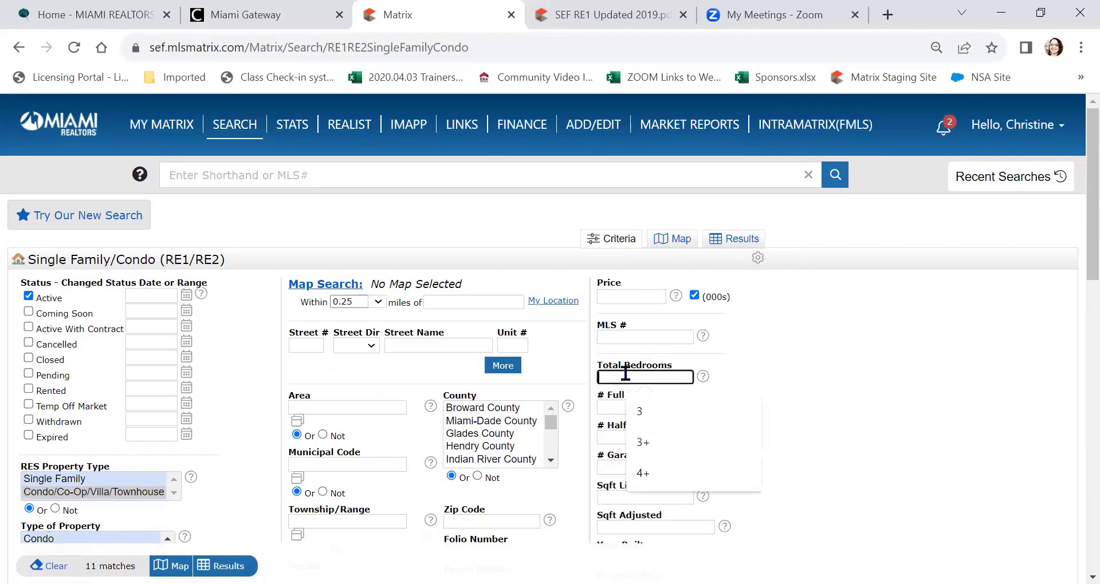
{"action": "left_click", "coordinate": [644, 442]}
{"action": "left_click", "coordinate": [643, 406]}
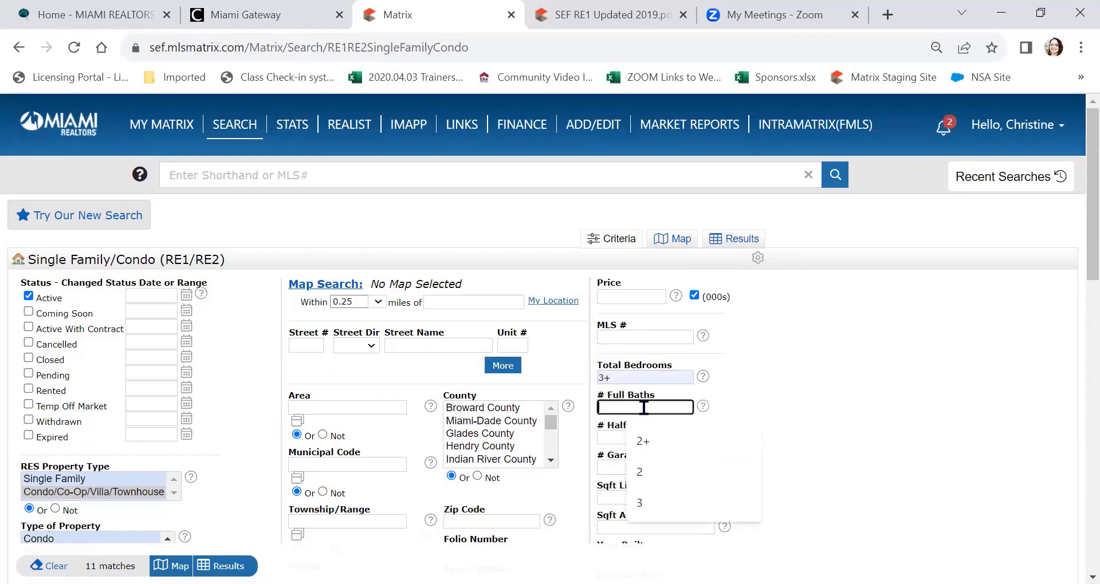
{"action": "left_click", "coordinate": [646, 444]}
{"action": "scroll", "coordinate": [772, 393], "scroll_direction": "down", "scroll_amount": 9}
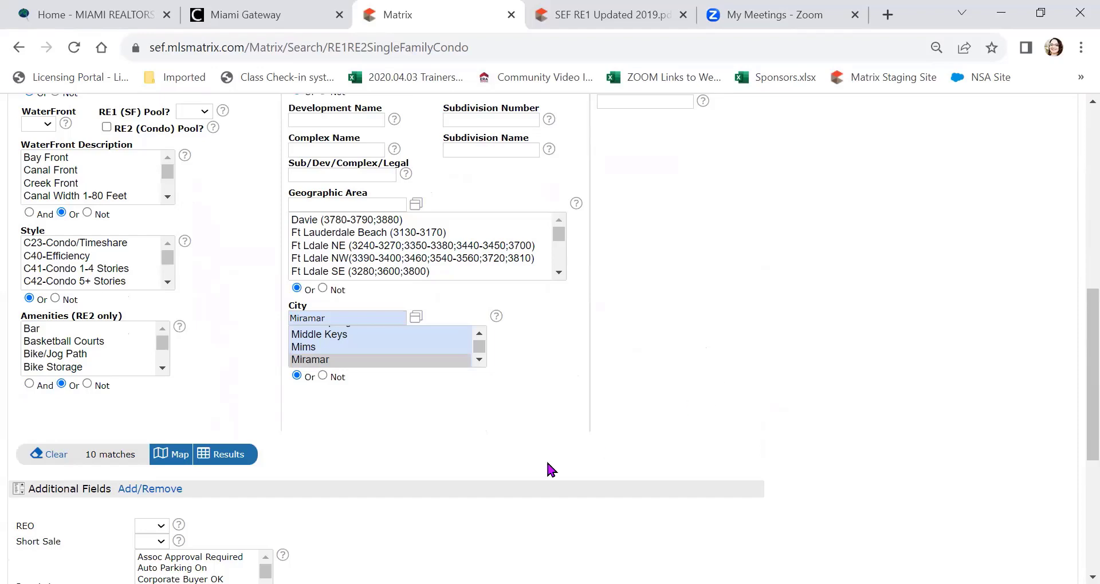
Step: Show the 10 matching listings and sort them by list price, cheapest first, then by SqFt LA
{"action": "left_click", "coordinate": [231, 465]}
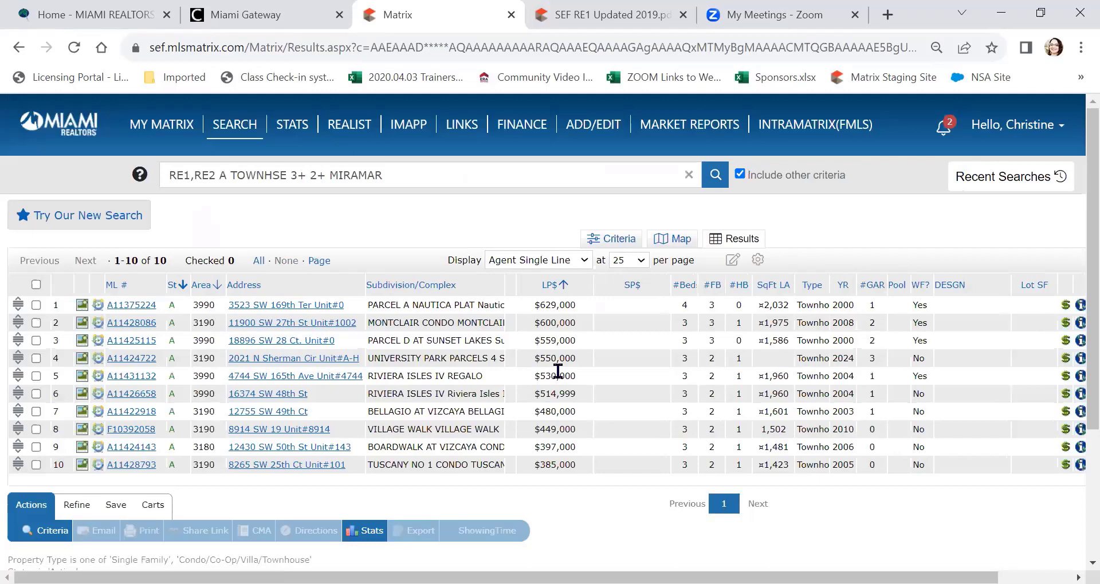
{"action": "scroll", "coordinate": [557, 372], "scroll_direction": "down", "scroll_amount": 2}
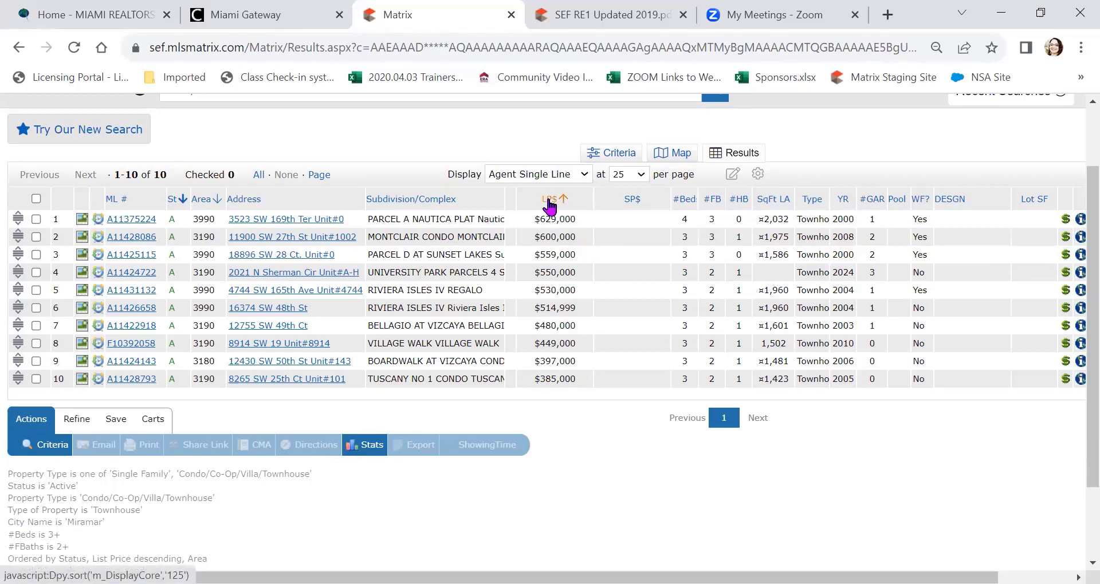
{"action": "left_click", "coordinate": [549, 201]}
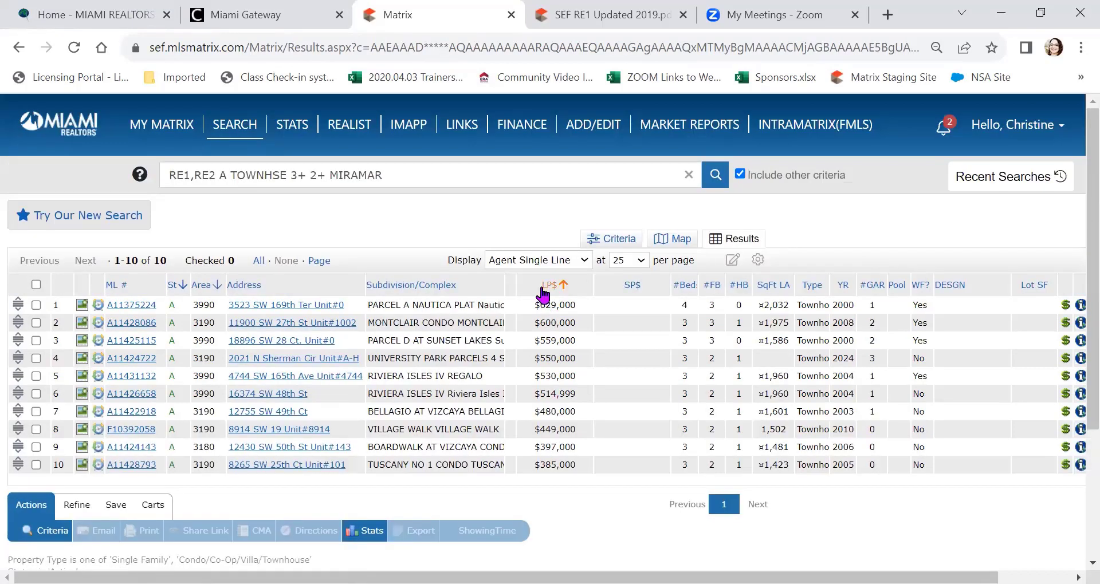
{"action": "left_click", "coordinate": [550, 285]}
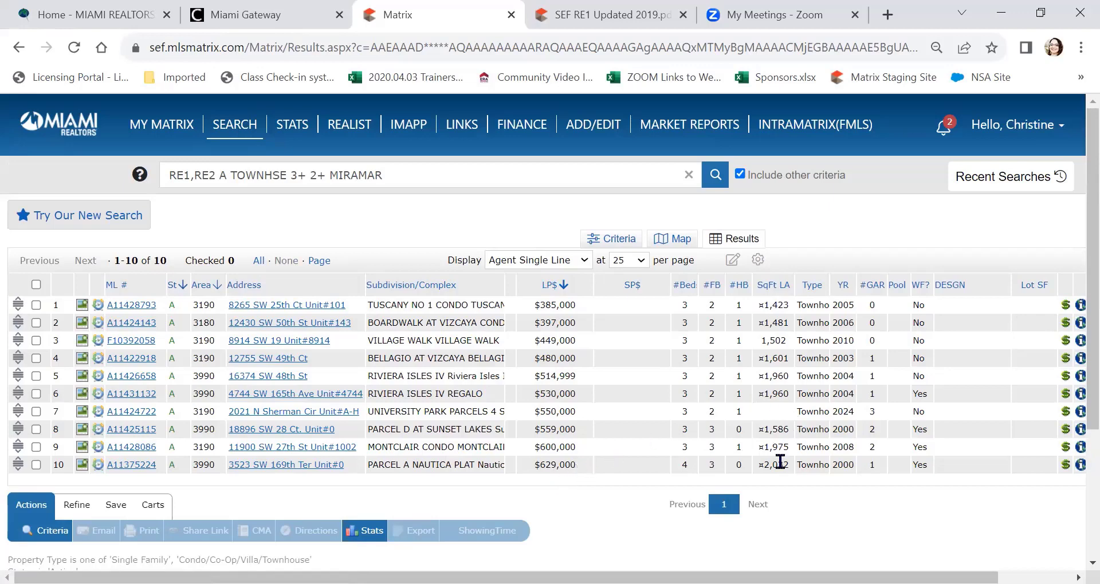
{"action": "left_click", "coordinate": [777, 286]}
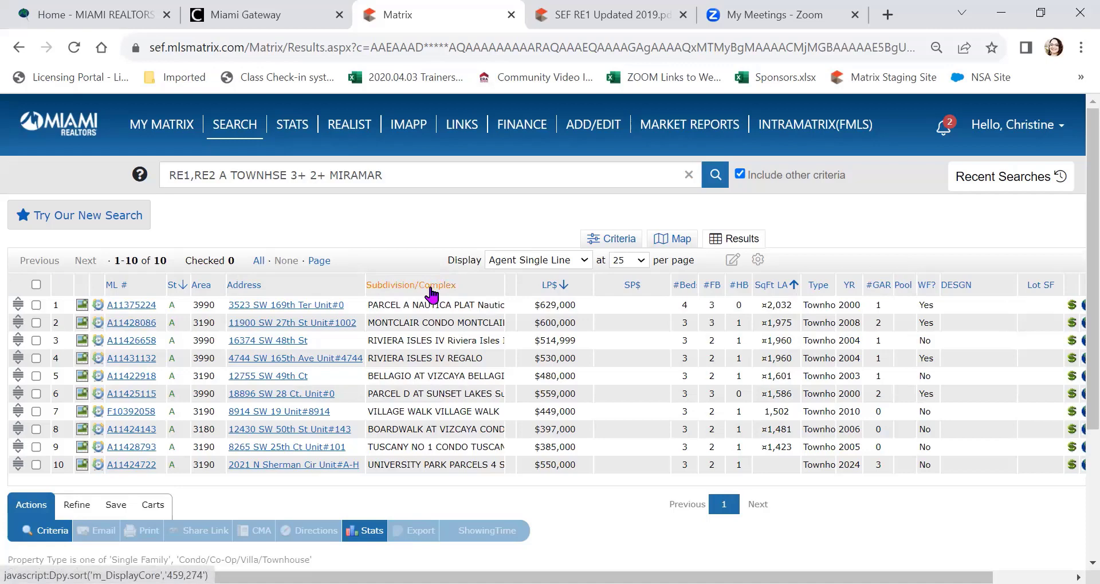
Step: Sort the results alphabetically by Subdivision/Complex name, starting from A
{"action": "left_click", "coordinate": [430, 289]}
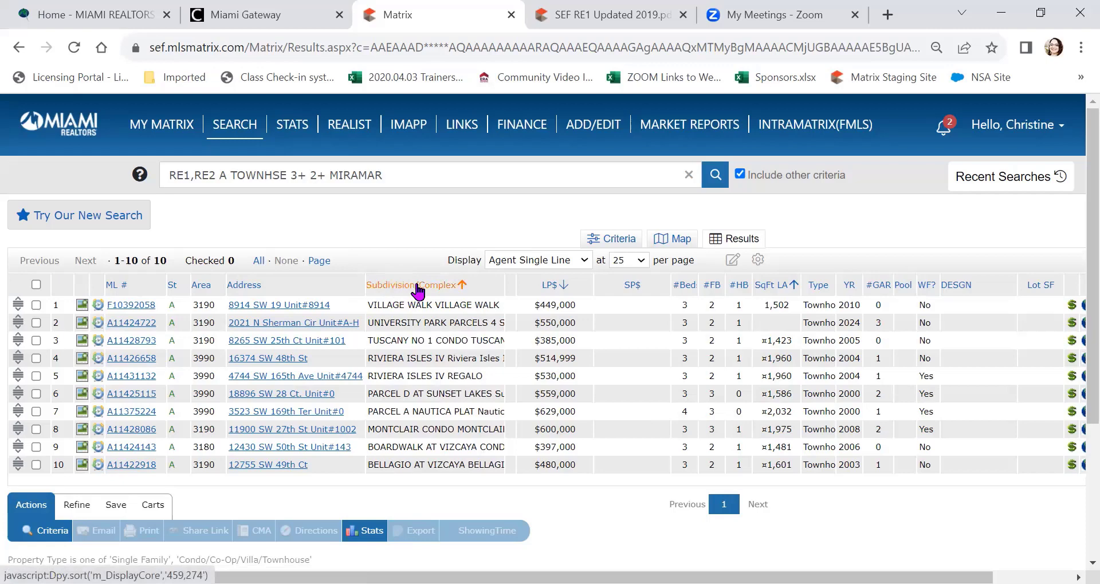
{"action": "left_click", "coordinate": [417, 286]}
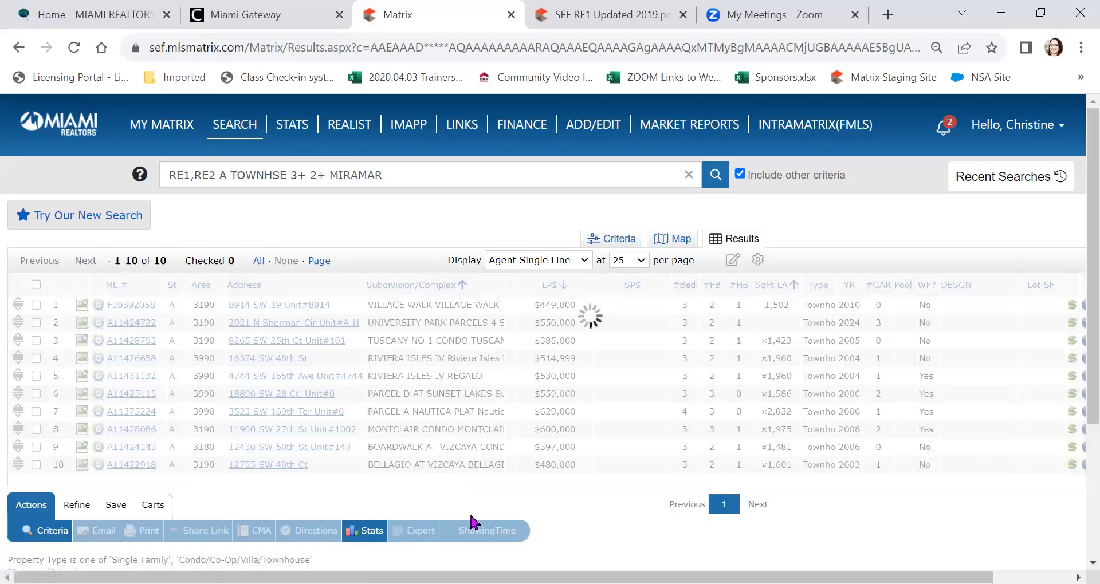
{"action": "mouse_move", "coordinate": [596, 121]}
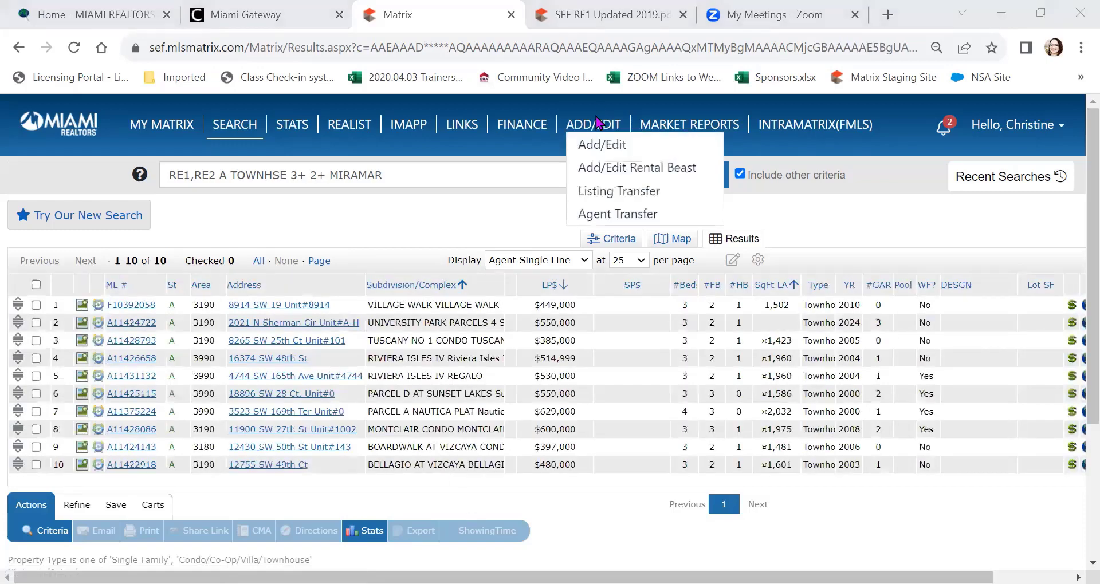
{"action": "left_click", "coordinate": [450, 289]}
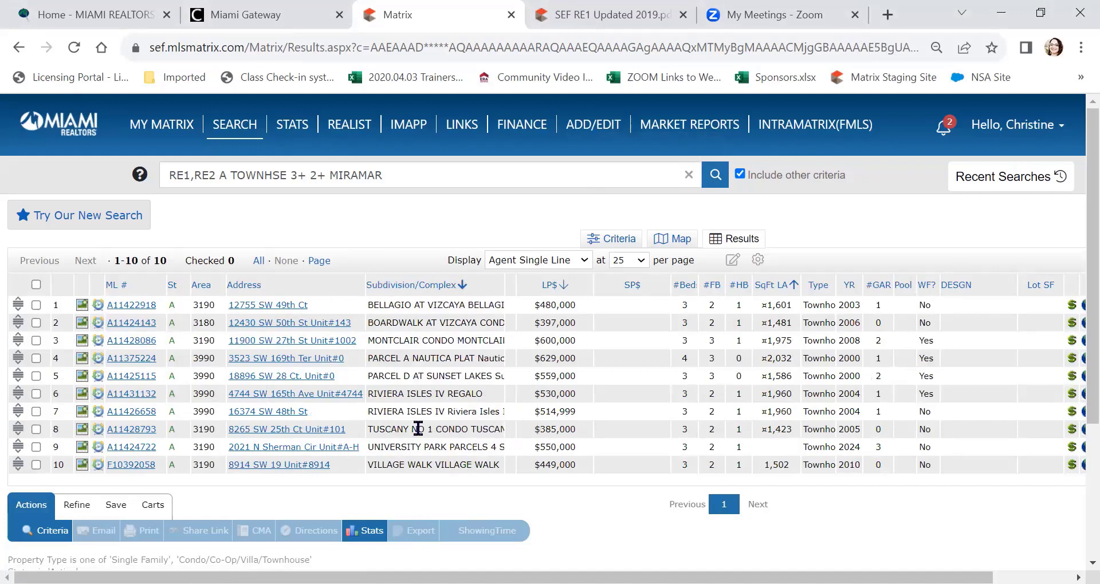
{"action": "left_click_drag", "start_coordinate": [394, 393], "coordinate": [490, 404]}
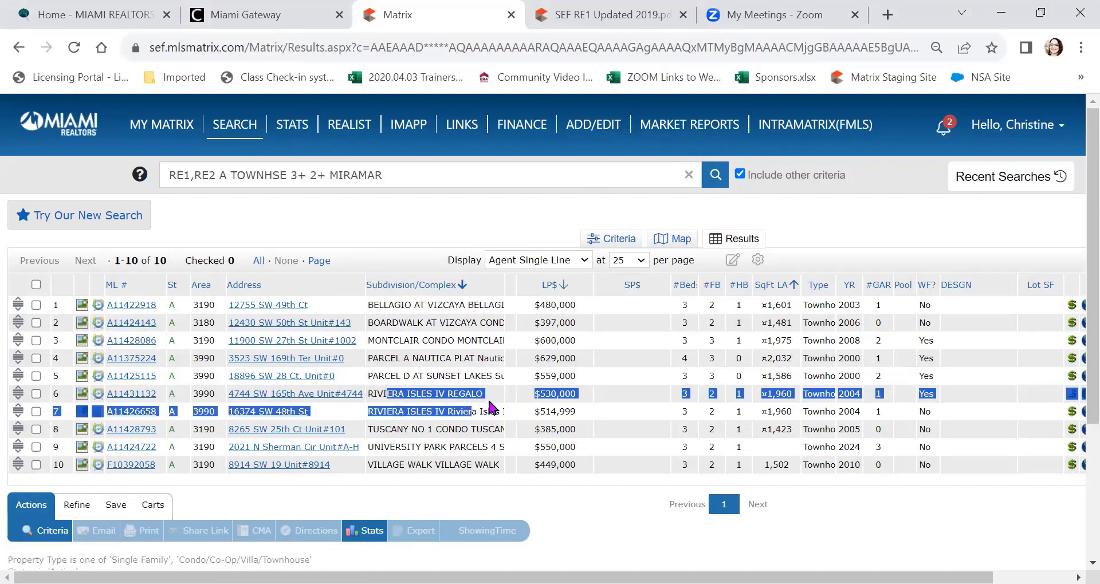
{"action": "left_click", "coordinate": [476, 496]}
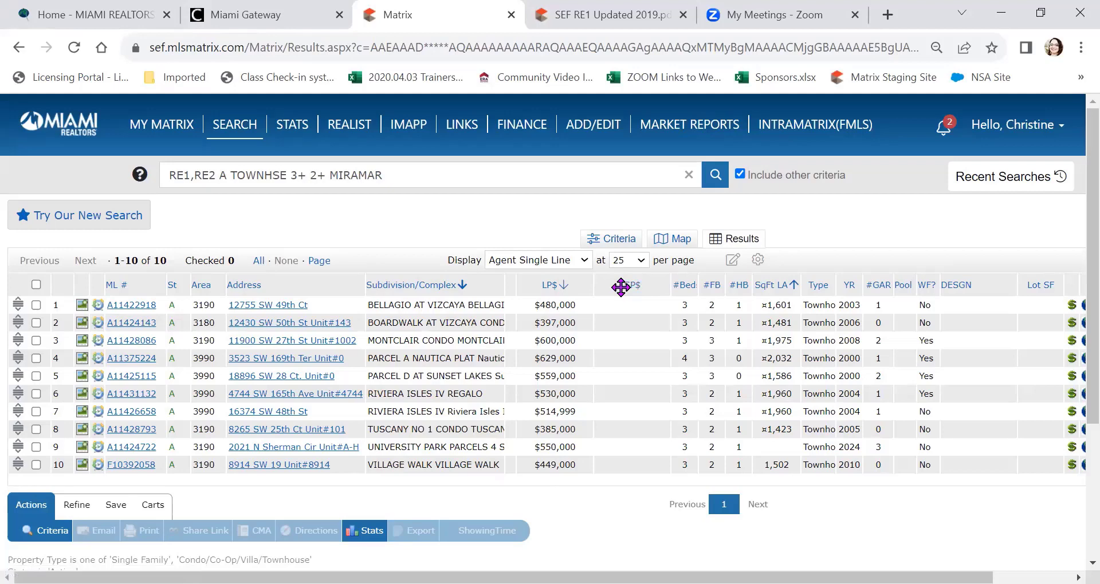
Step: Remove the SP$ column and place SqFt LA right after Subdivision/Complex
{"action": "left_click", "coordinate": [620, 287]}
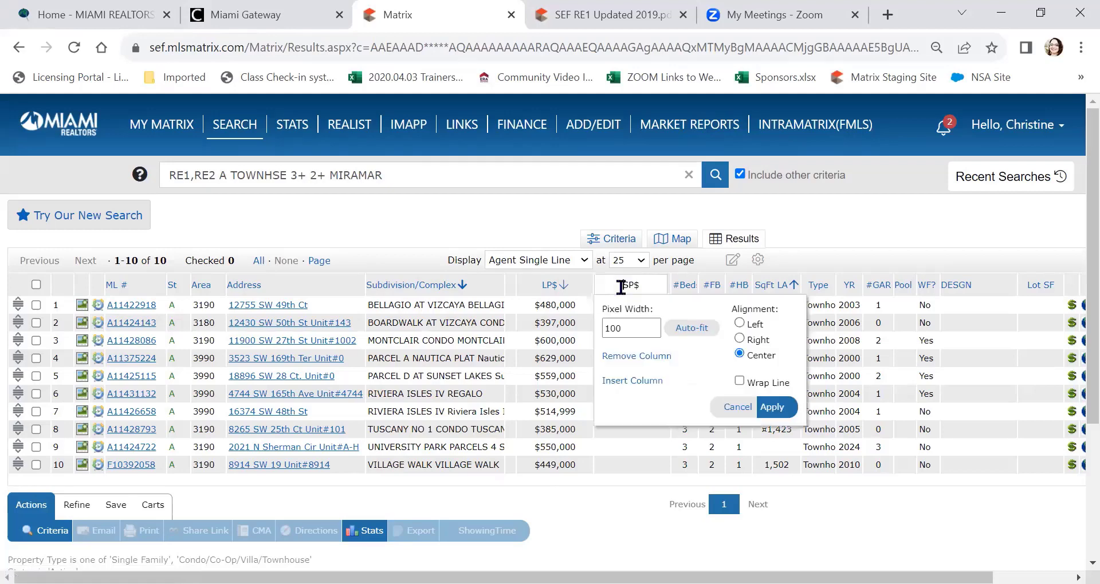
{"action": "left_click", "coordinate": [636, 367]}
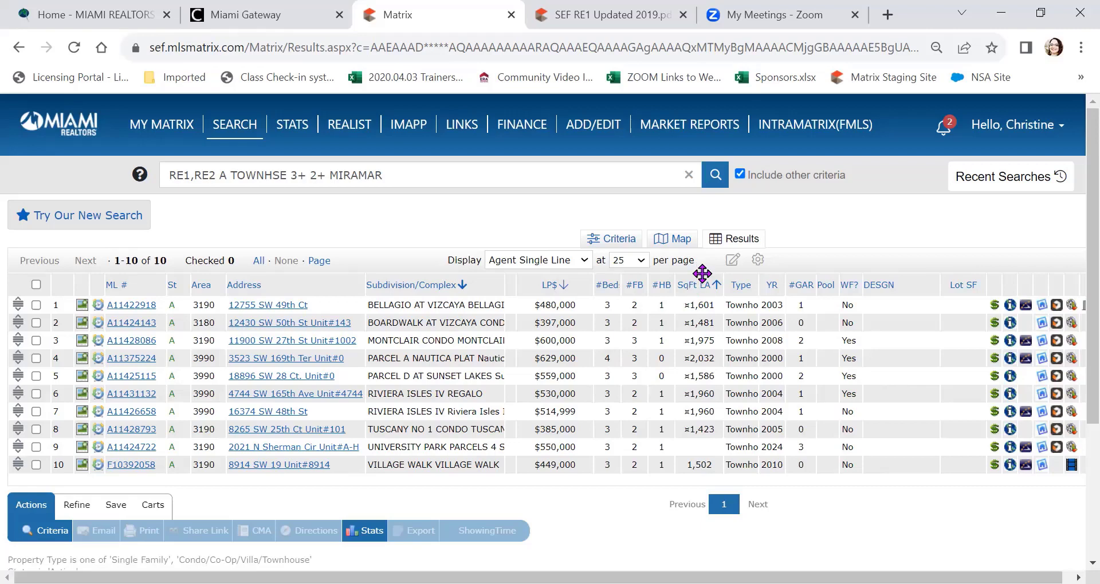
{"action": "left_click_drag", "start_coordinate": [702, 274], "coordinate": [543, 291]}
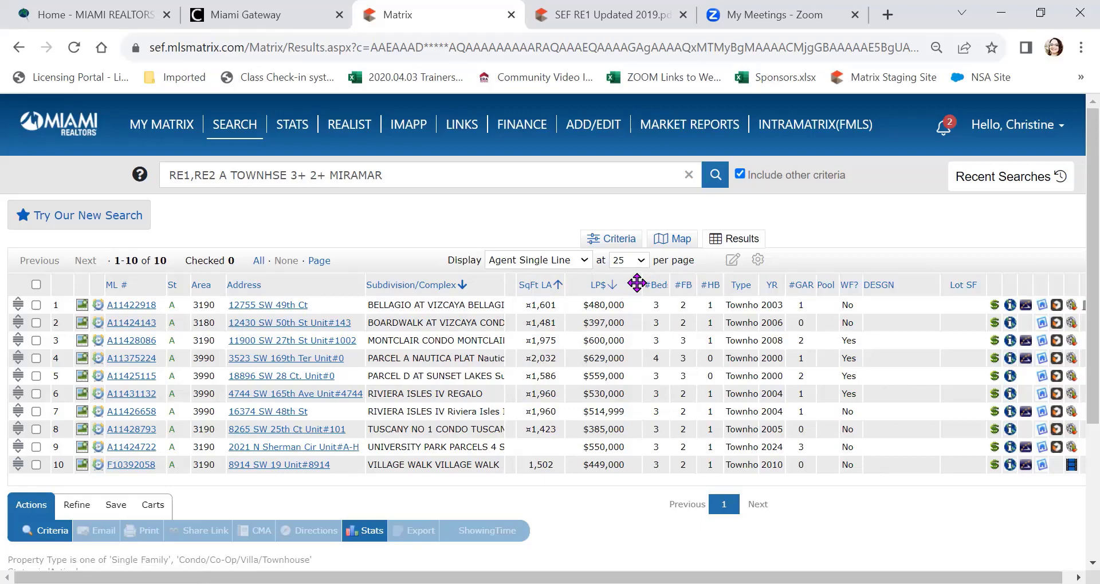
Step: Insert the DOM - Grid column next to Address, found by searching 'dom'
{"action": "left_click", "coordinate": [343, 284]}
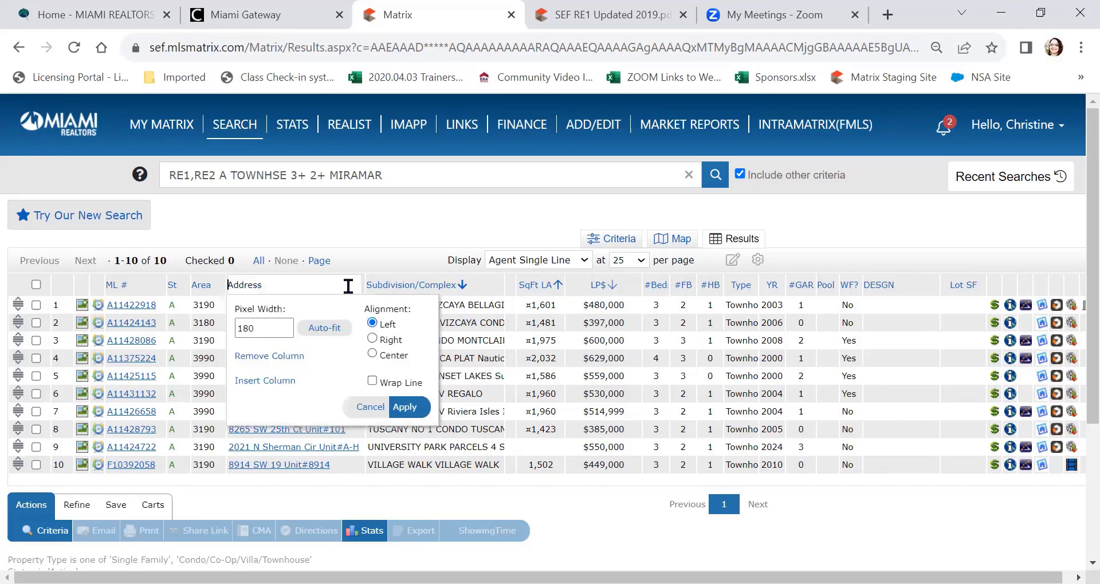
{"action": "left_click", "coordinate": [259, 383]}
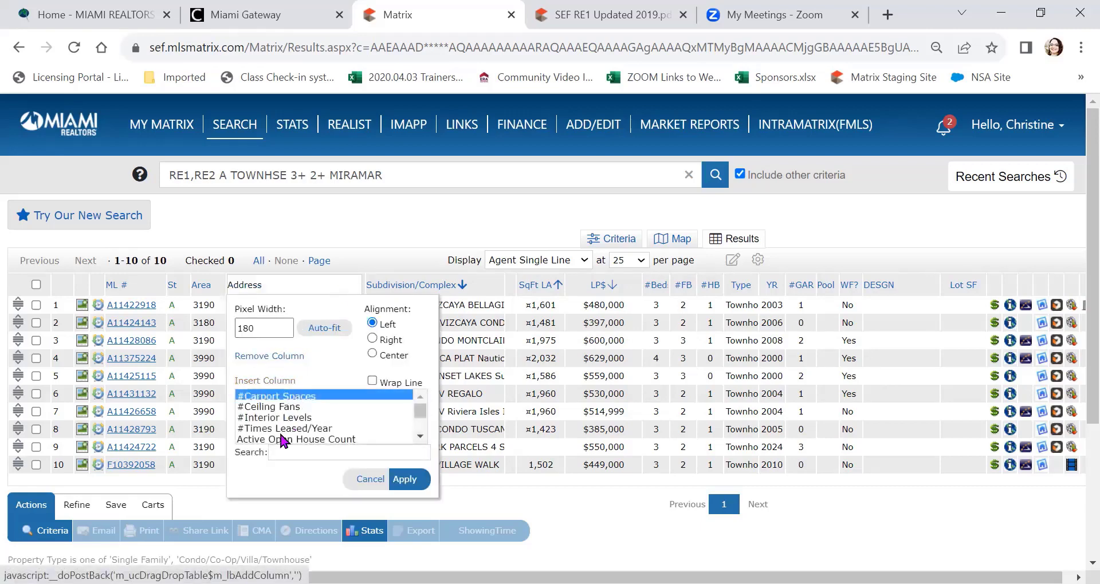
{"action": "left_click", "coordinate": [314, 449]}
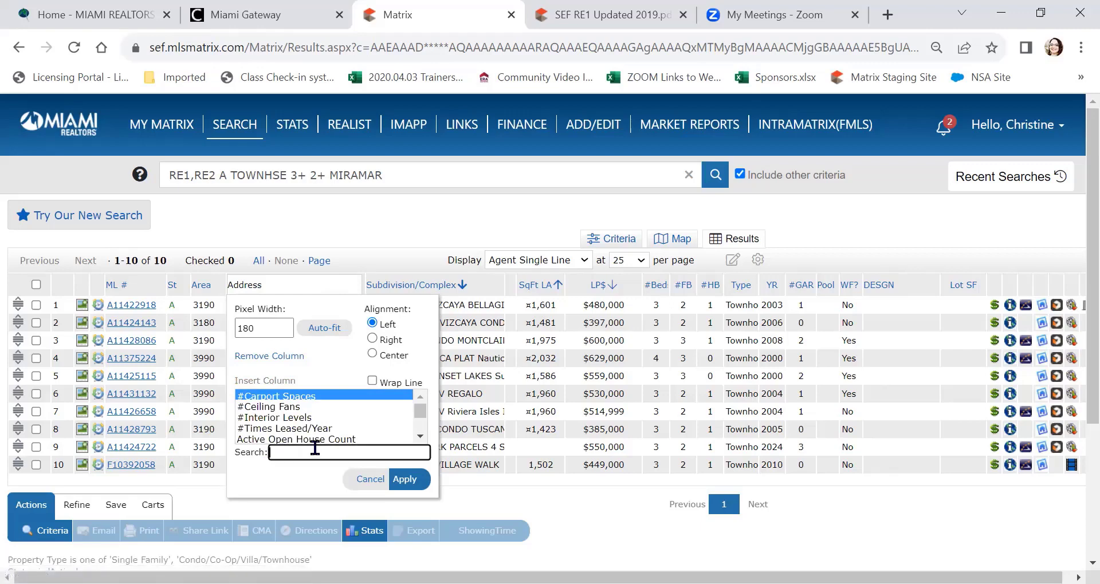
{"action": "type", "text": "dom"}
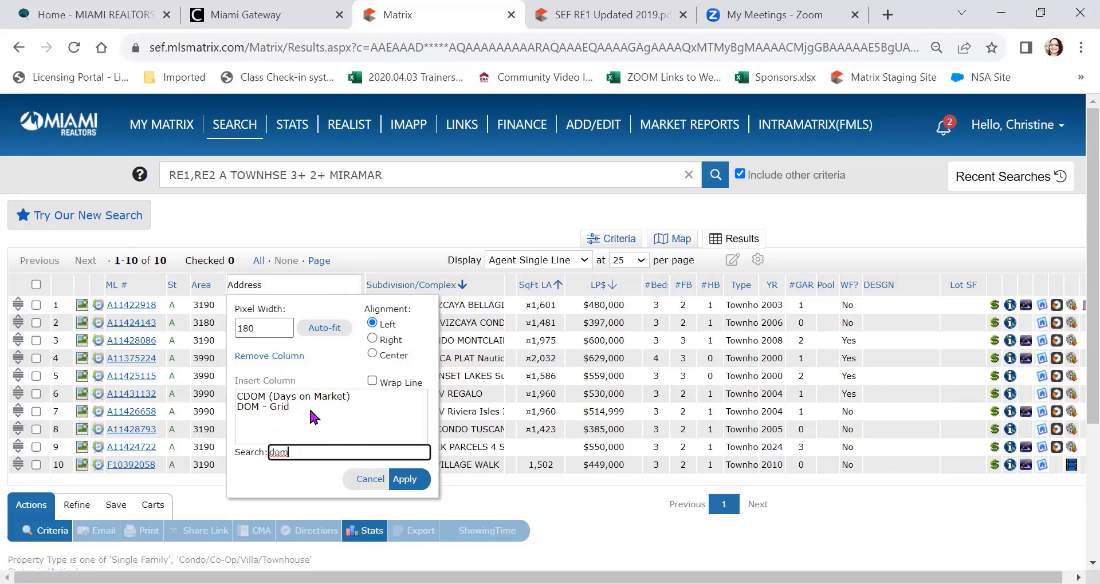
{"action": "left_click", "coordinate": [293, 408]}
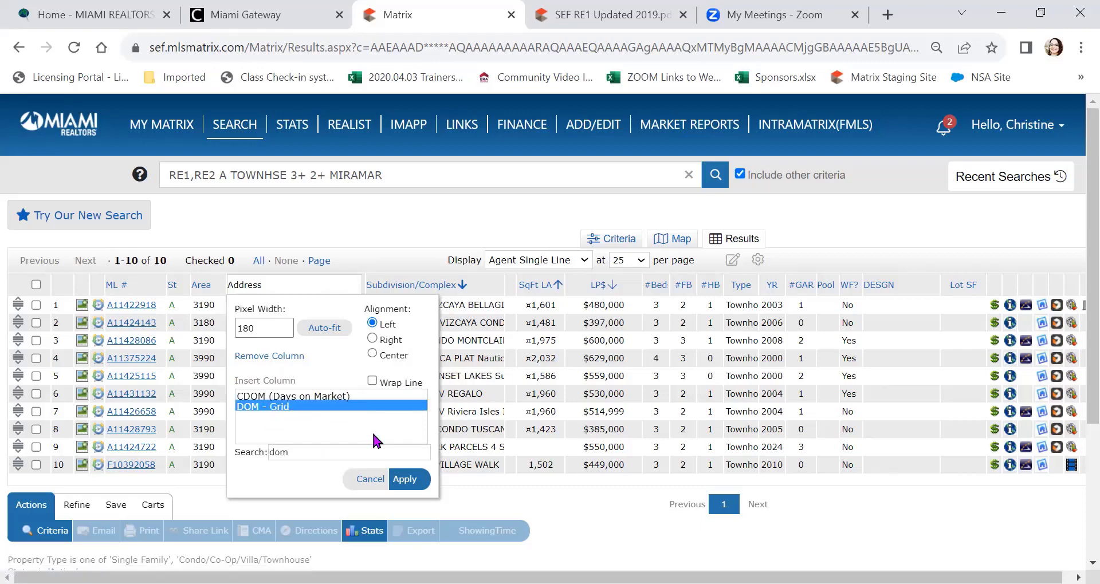
{"action": "left_click", "coordinate": [404, 479]}
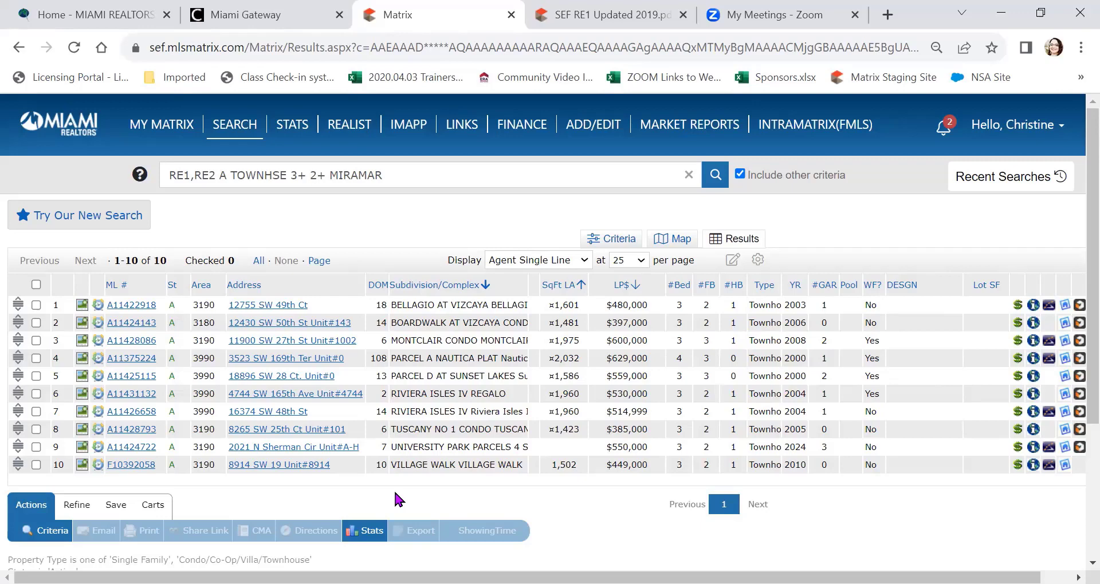
Step: Remove the DESGN column, add the Association Fee column, and move FEE right after Address
{"action": "left_click", "coordinate": [927, 286]}
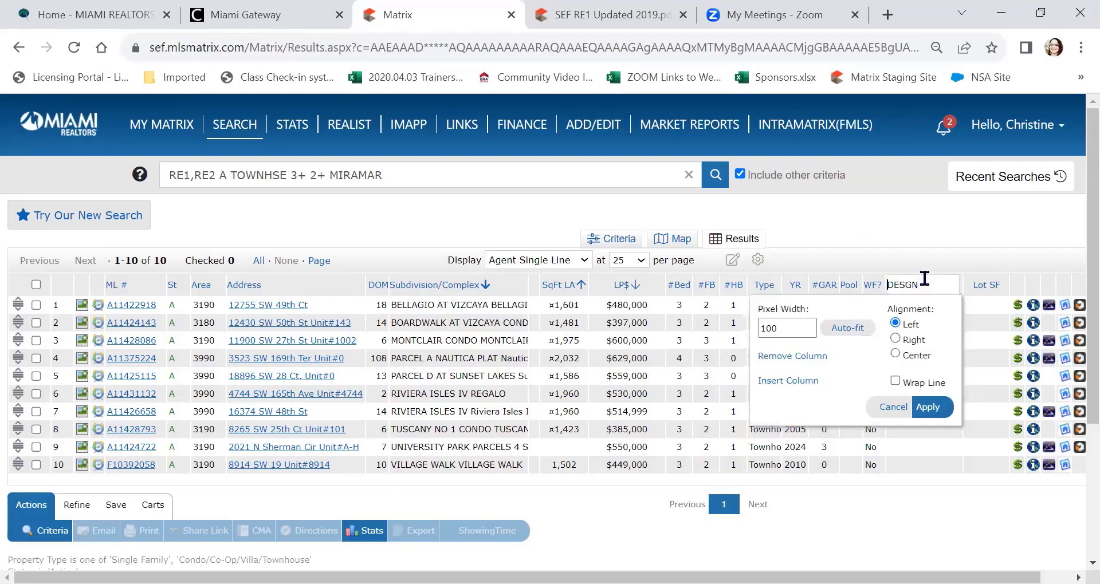
{"action": "left_click", "coordinate": [806, 359]}
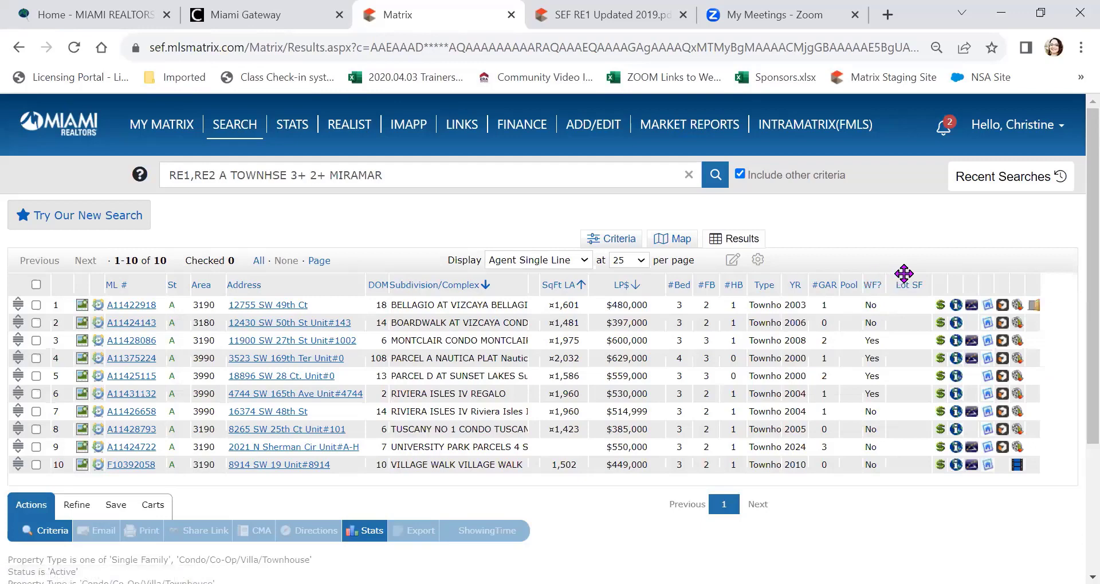
{"action": "left_click", "coordinate": [902, 281]}
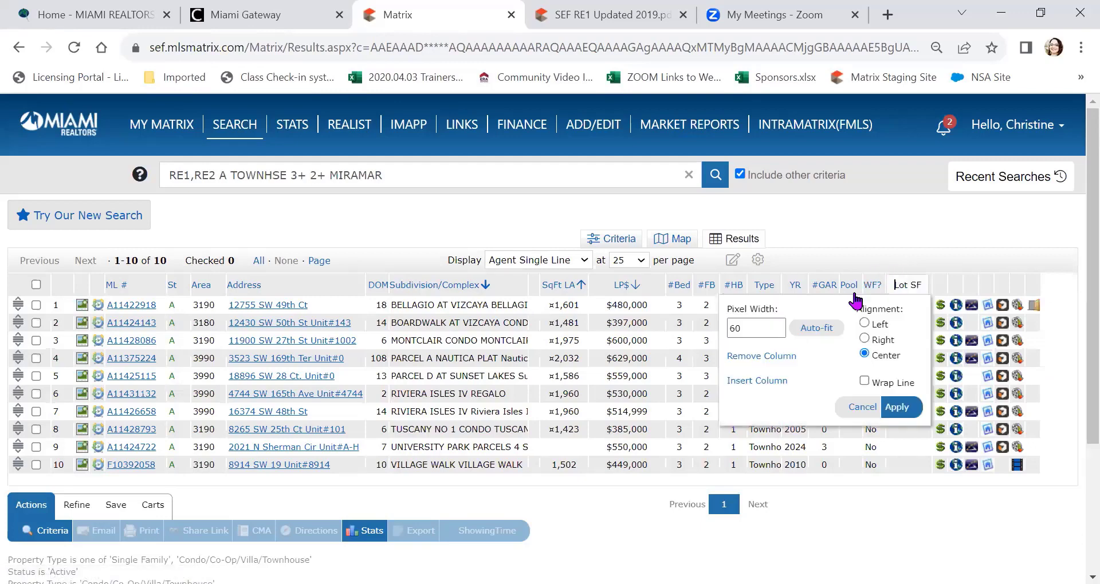
{"action": "left_click", "coordinate": [764, 382]}
{"action": "left_click", "coordinate": [793, 452]}
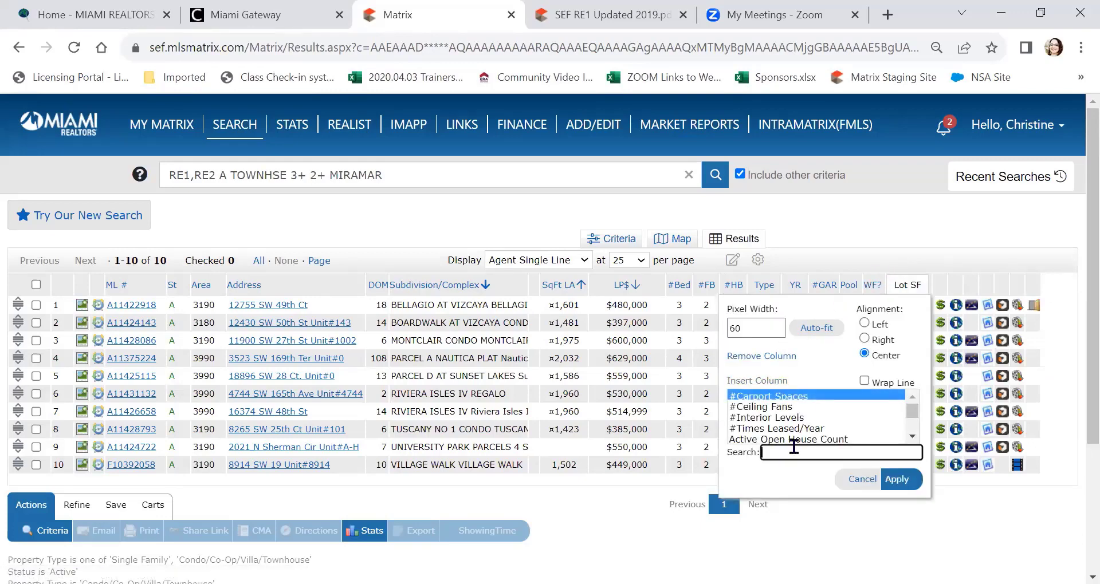
{"action": "type", "text": "ass"}
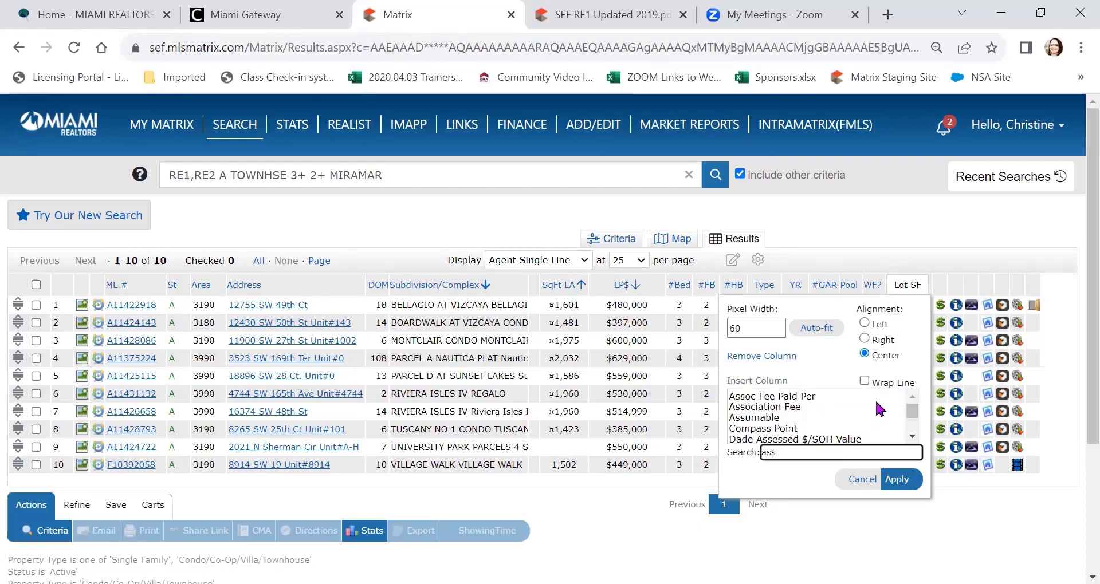
{"action": "left_click", "coordinate": [801, 408]}
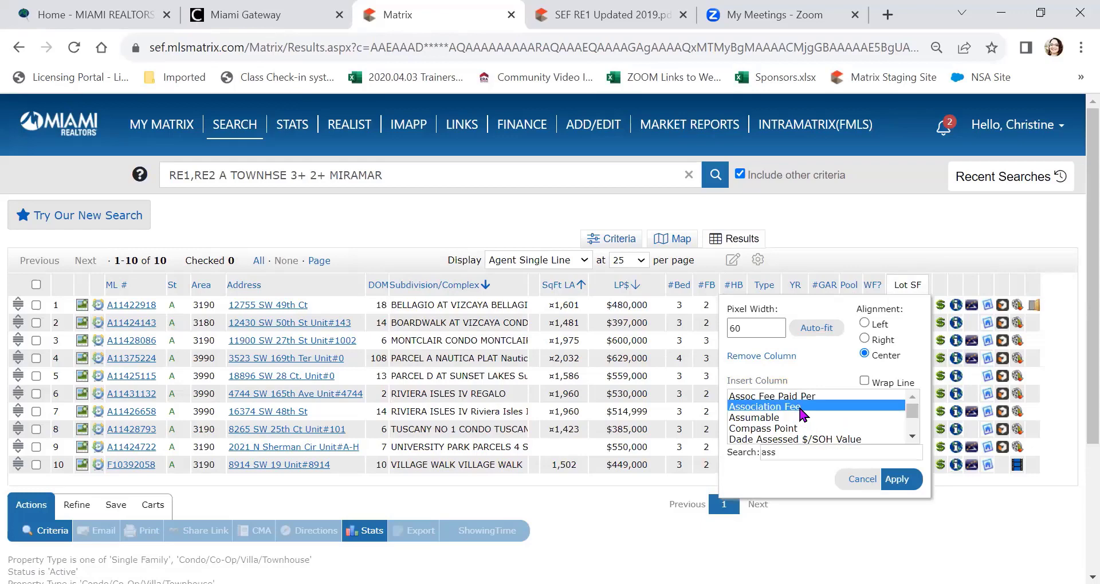
{"action": "left_click", "coordinate": [897, 480]}
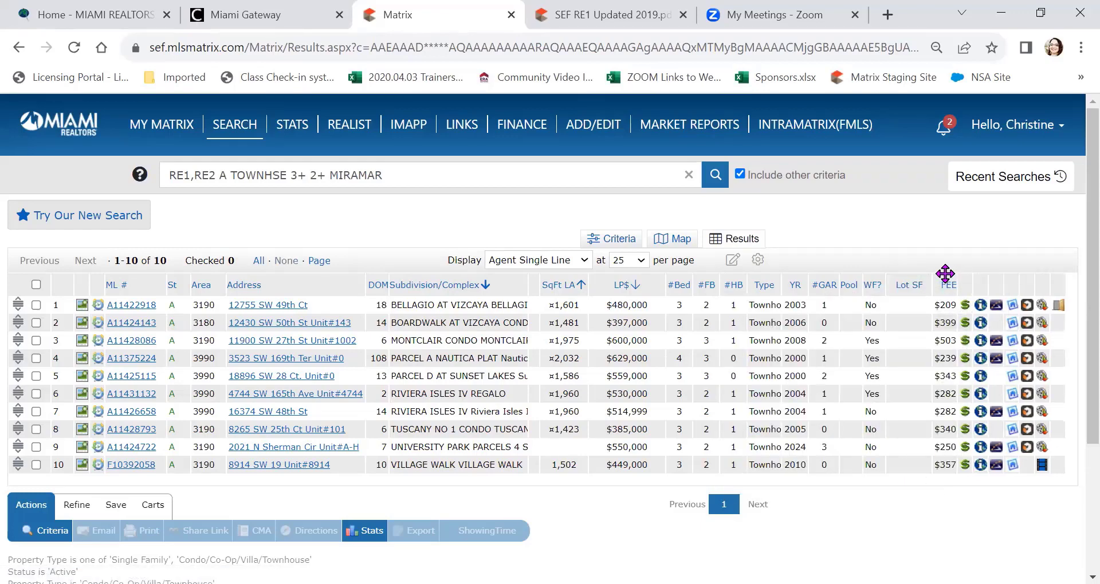
{"action": "left_click_drag", "start_coordinate": [946, 277], "coordinate": [352, 270]}
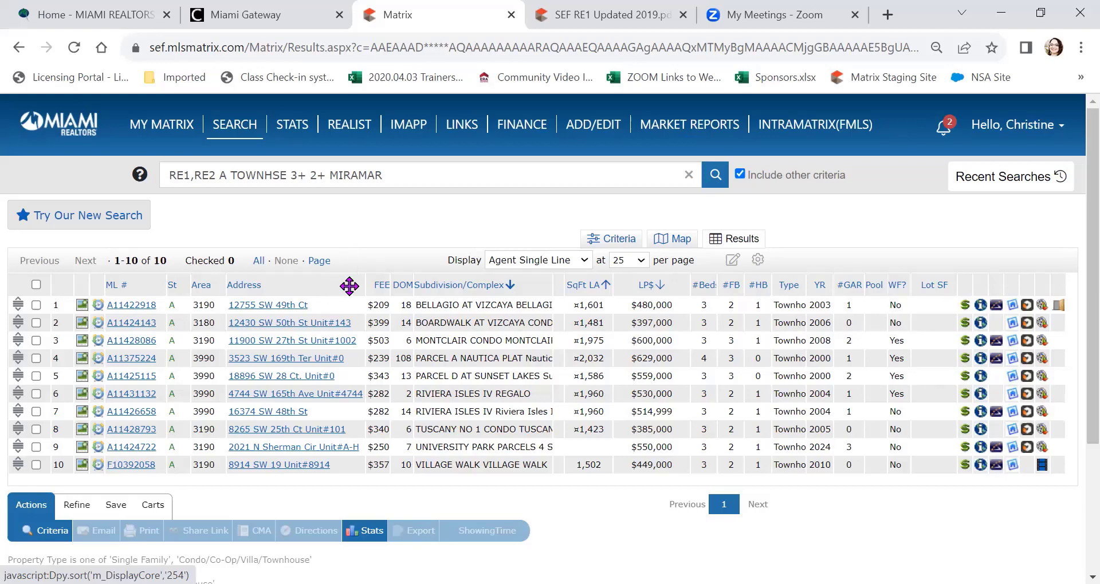
Step: Insert the Assoc Fee Paid Per (FEE PD) column after Address
{"action": "left_click", "coordinate": [349, 285]}
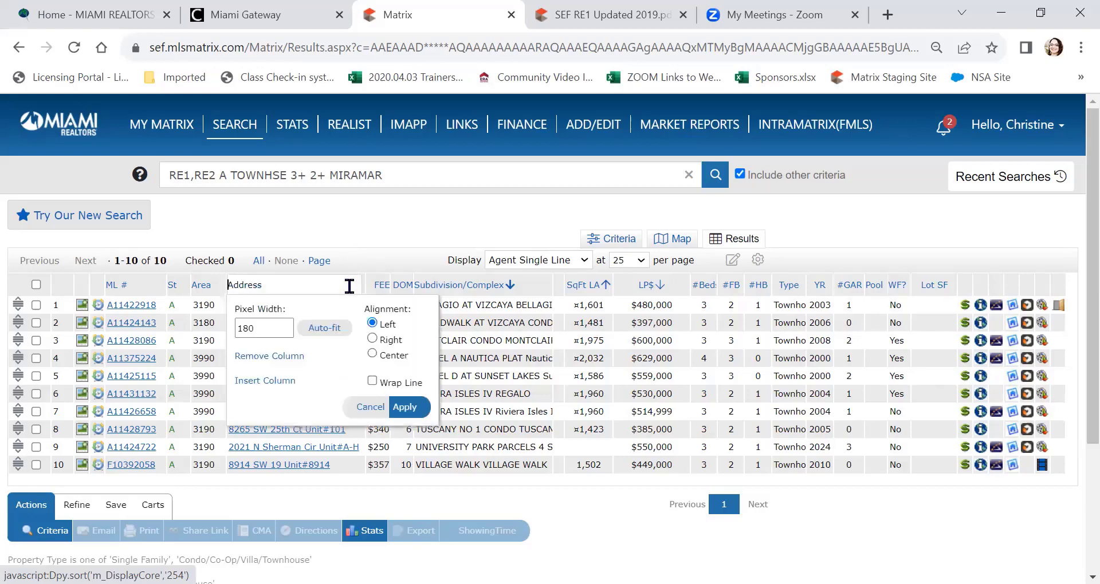
{"action": "left_click", "coordinate": [261, 382]}
{"action": "left_click", "coordinate": [289, 451]}
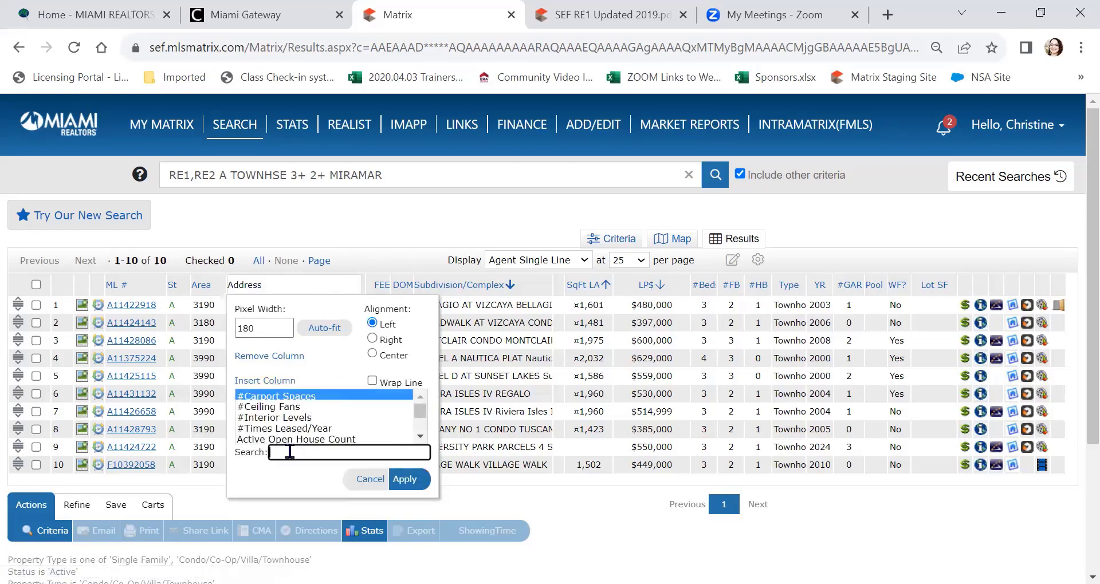
{"action": "type", "text": "asso"}
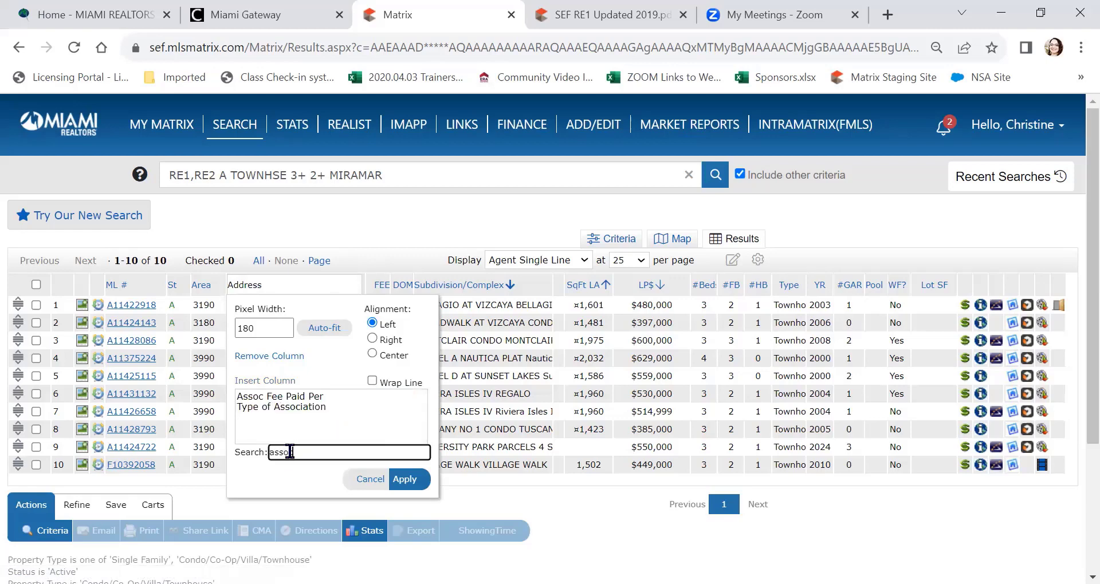
{"action": "type", "text": "c"}
{"action": "left_click", "coordinate": [325, 397]}
{"action": "left_click", "coordinate": [401, 479]}
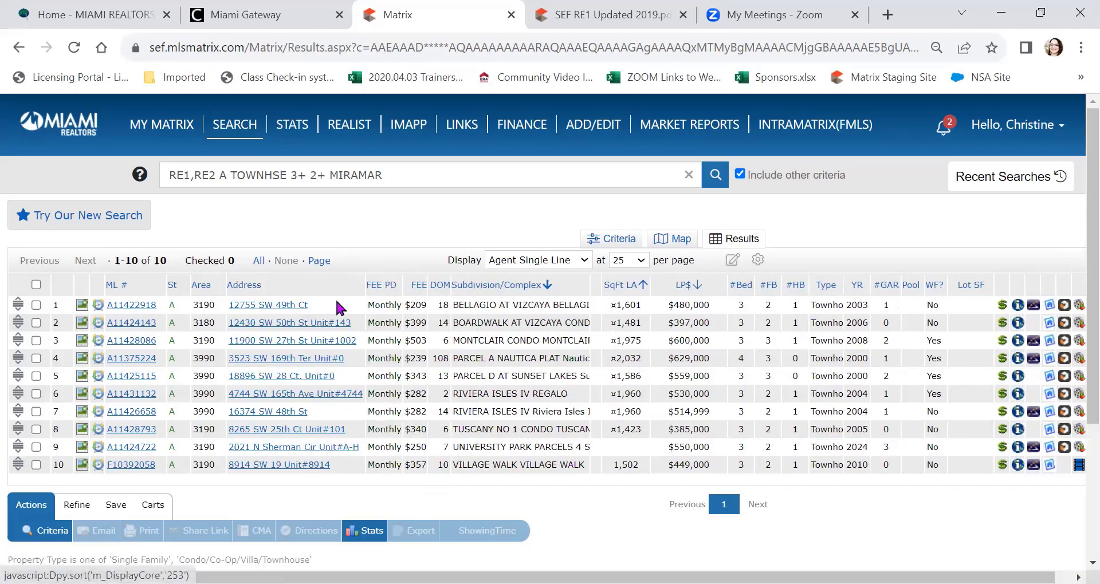
Step: Insert the Application Fee (APP FEE) column after Address
{"action": "left_click", "coordinate": [343, 282]}
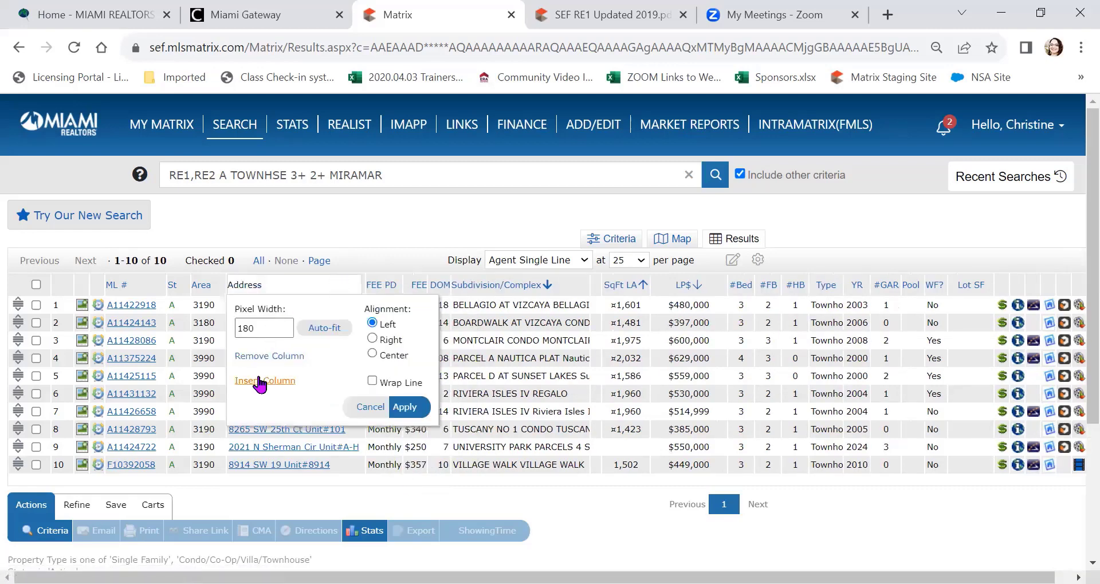
{"action": "left_click", "coordinate": [300, 453]}
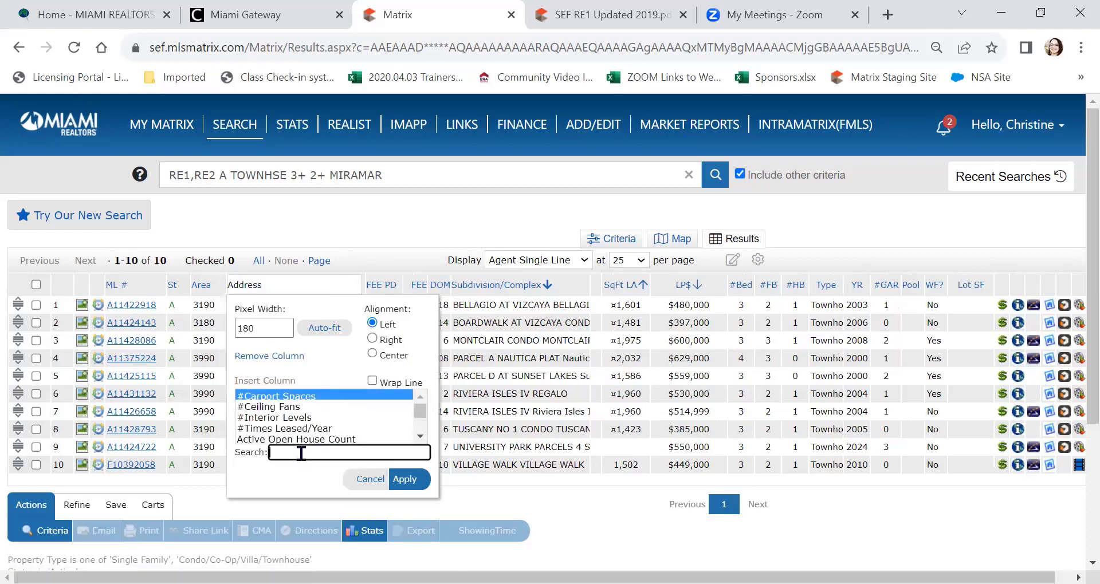
{"action": "type", "text": "ap"}
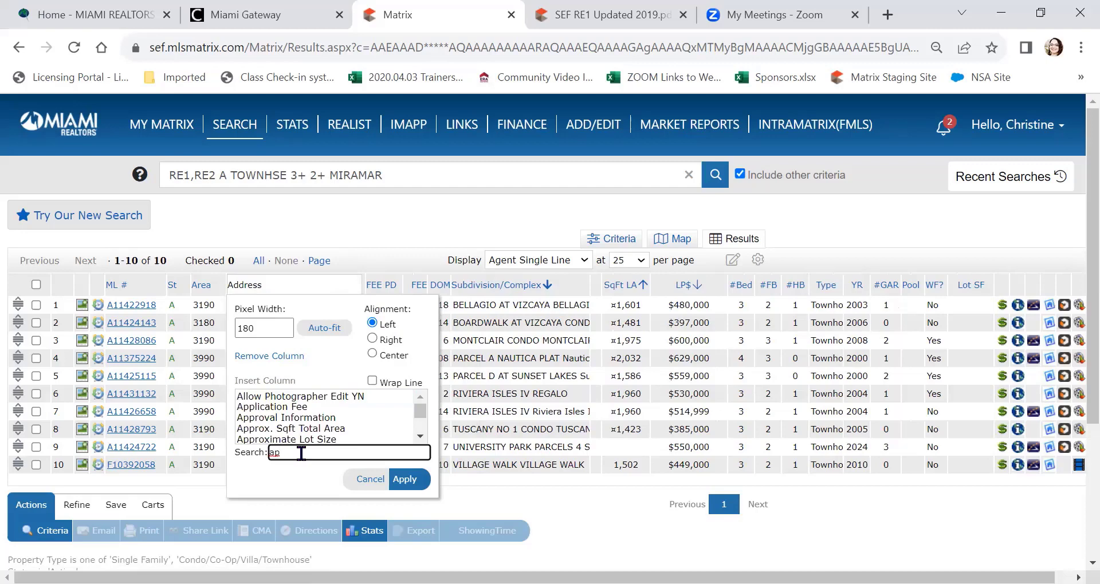
{"action": "left_click", "coordinate": [293, 407]}
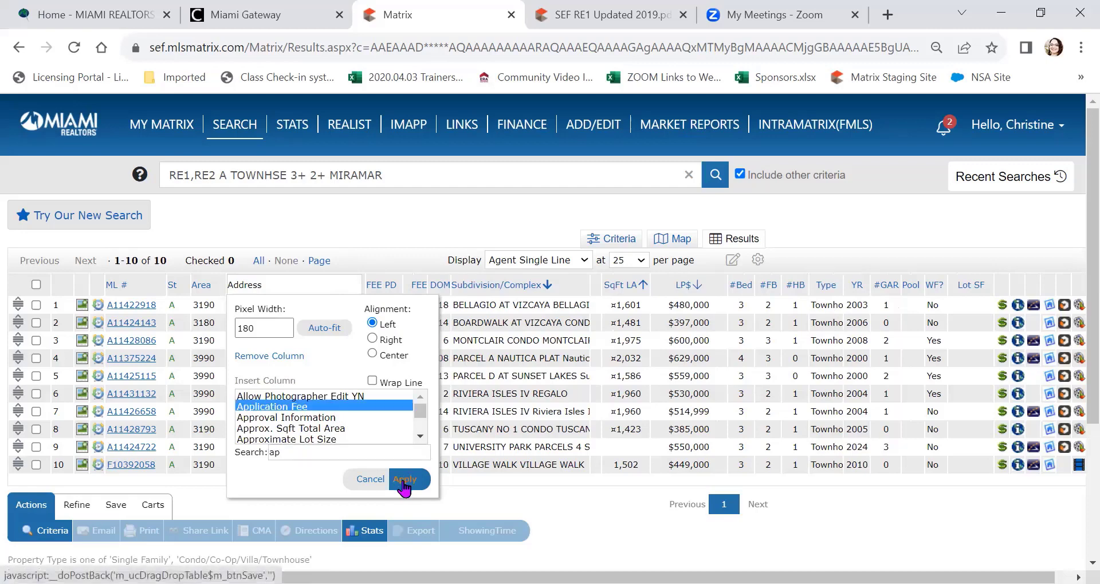
{"action": "left_click", "coordinate": [402, 478]}
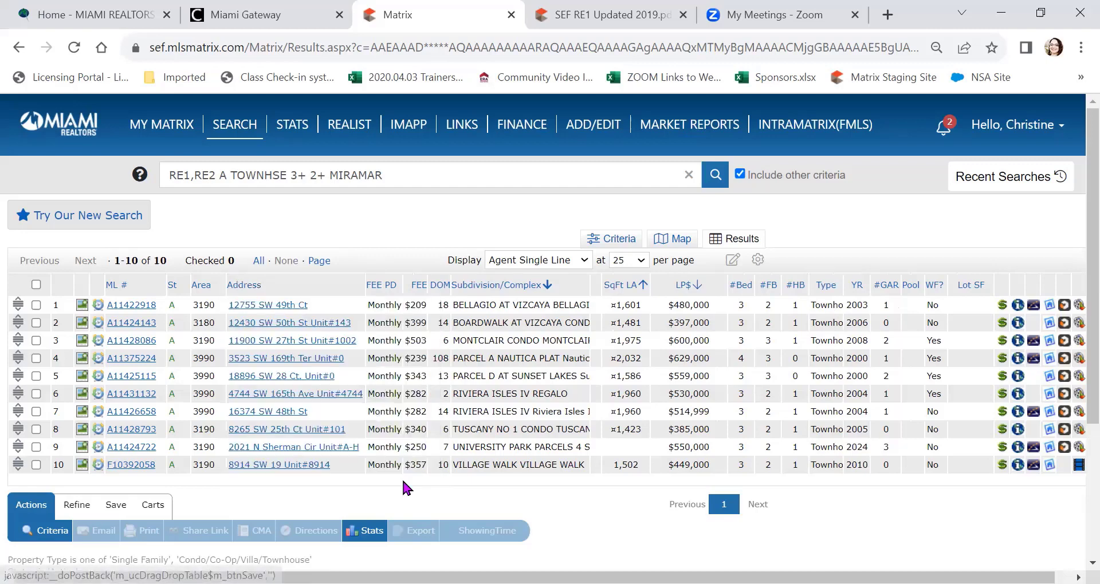
Step: Insert the Approval Information (APPRV) column after Address
{"action": "left_click", "coordinate": [353, 287]}
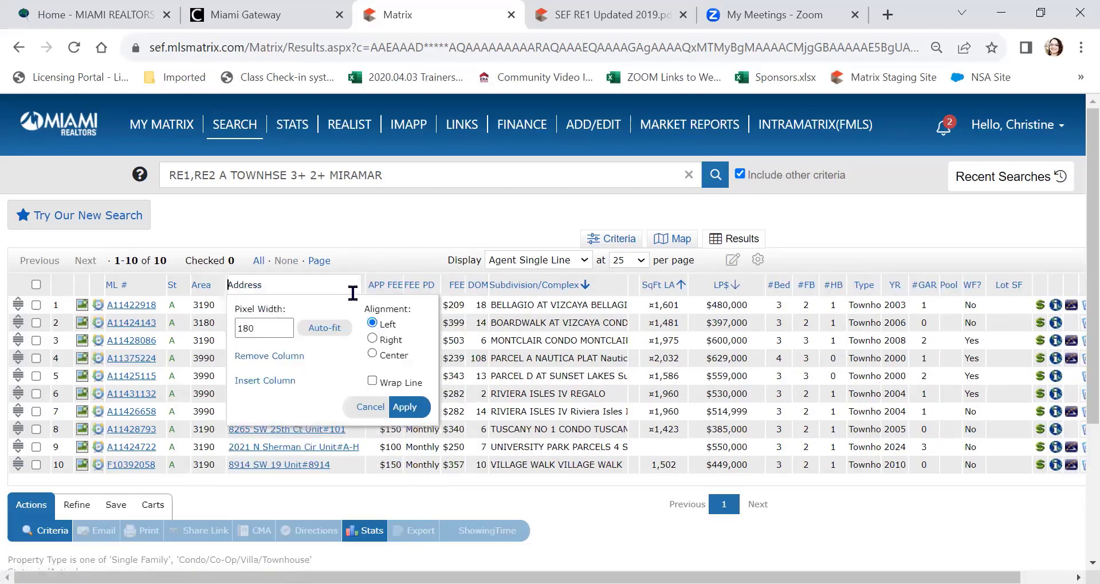
{"action": "left_click", "coordinate": [273, 382]}
{"action": "left_click", "coordinate": [301, 452]}
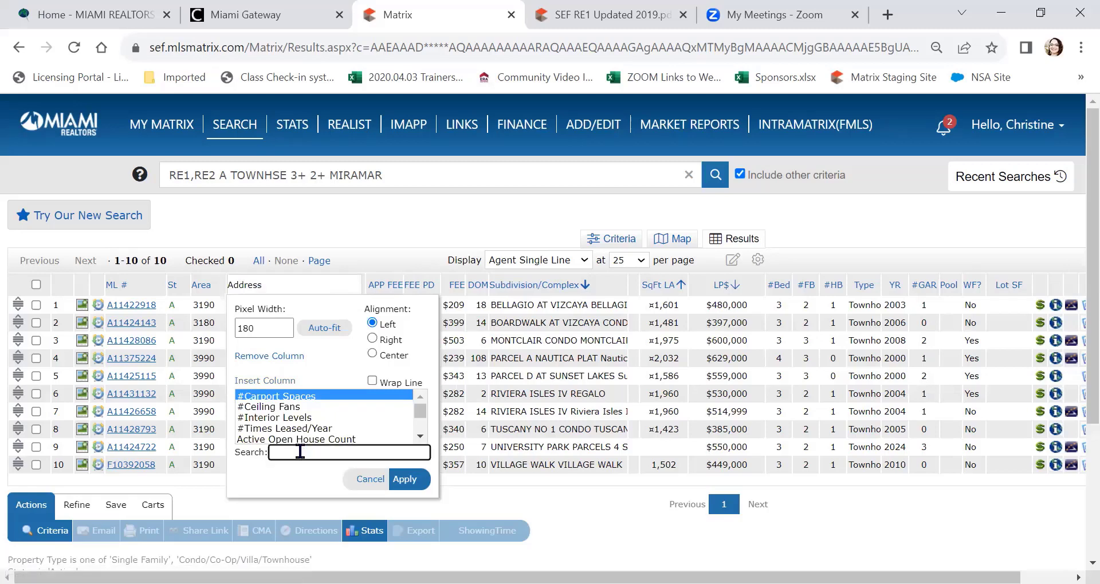
{"action": "type", "text": "appli"}
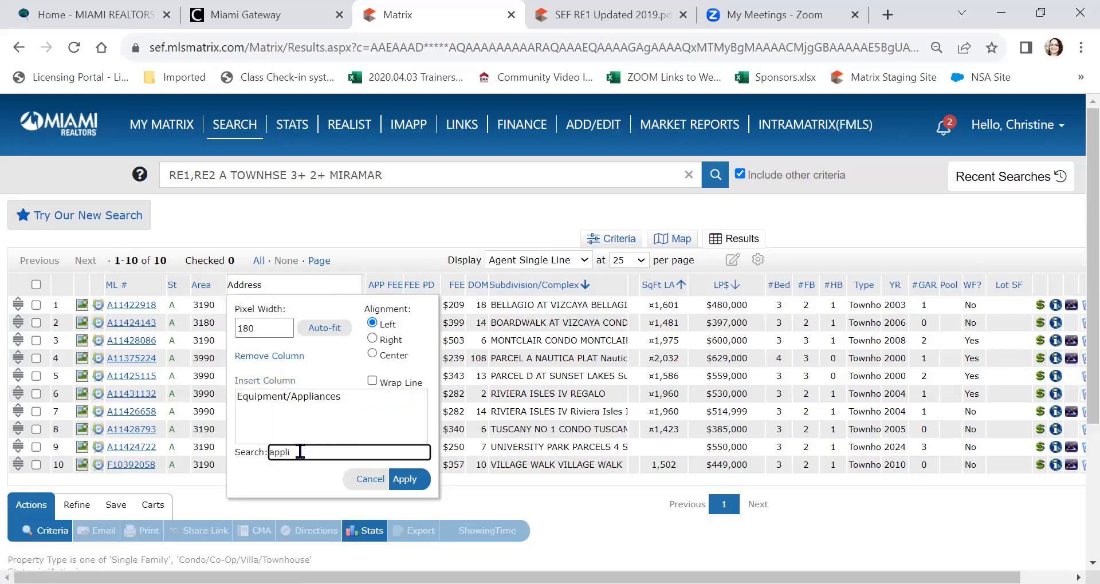
{"action": "key", "text": "BackSpace"}
{"action": "key", "text": "BackSpace"}
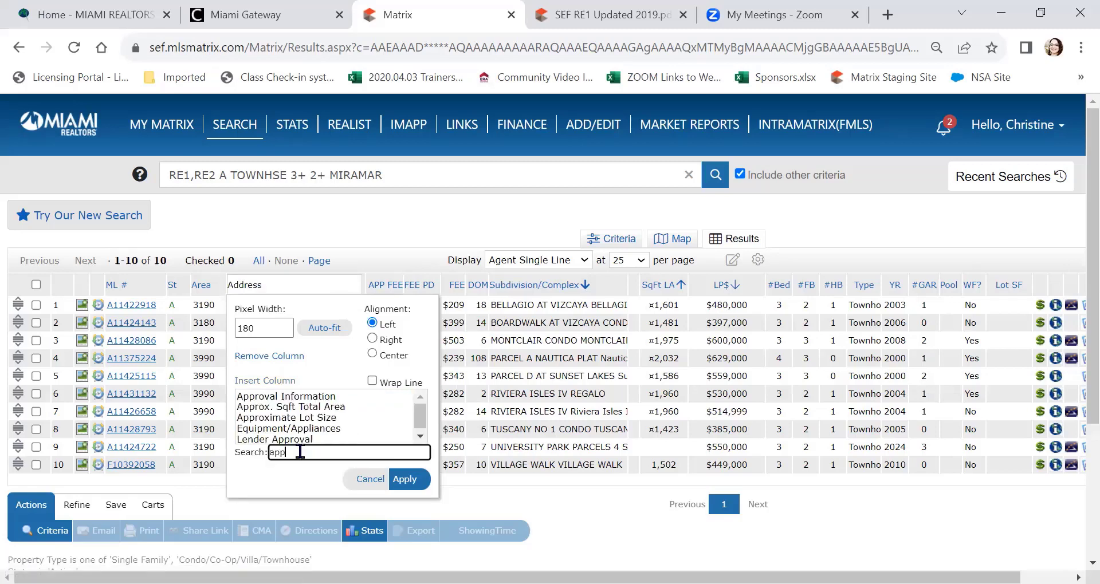
{"action": "key", "text": "BackSpace"}
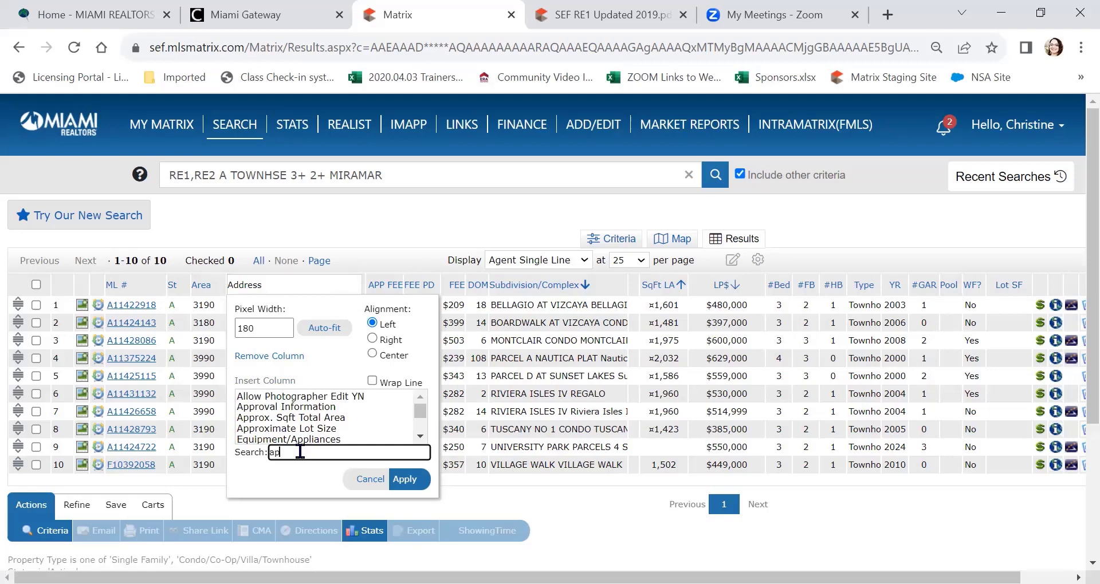
{"action": "left_click", "coordinate": [321, 407]}
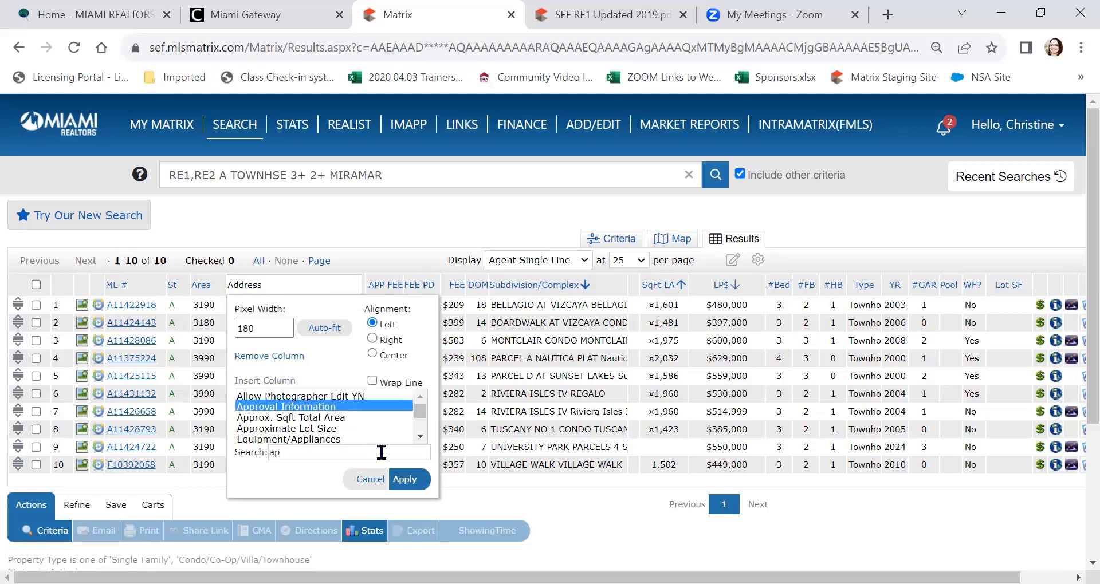
{"action": "left_click", "coordinate": [408, 481]}
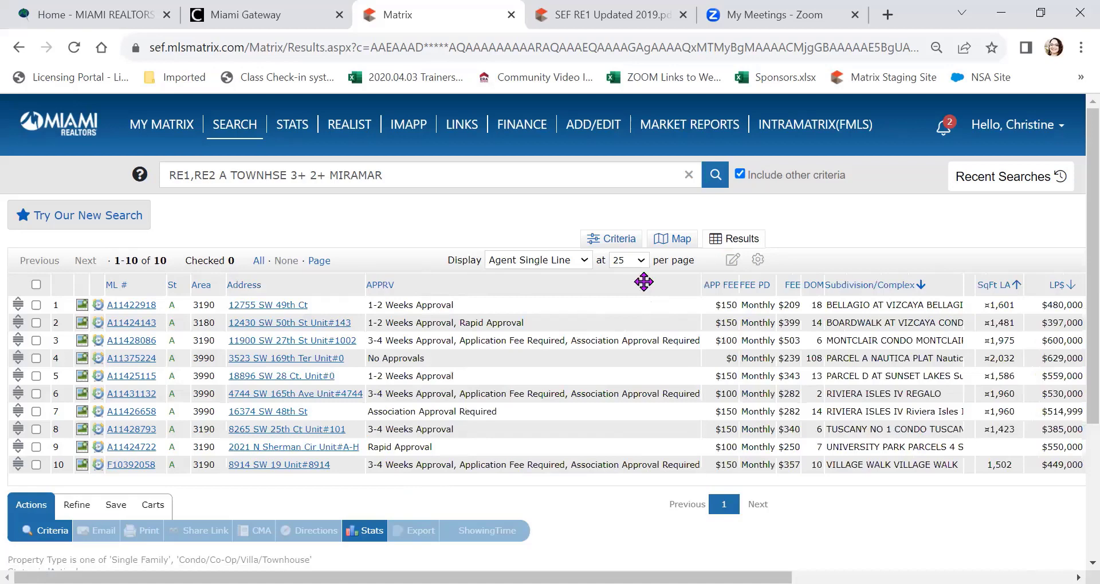
Step: Make the APPRV column wrap its text and narrow it so more columns fit
{"action": "left_click", "coordinate": [619, 285]}
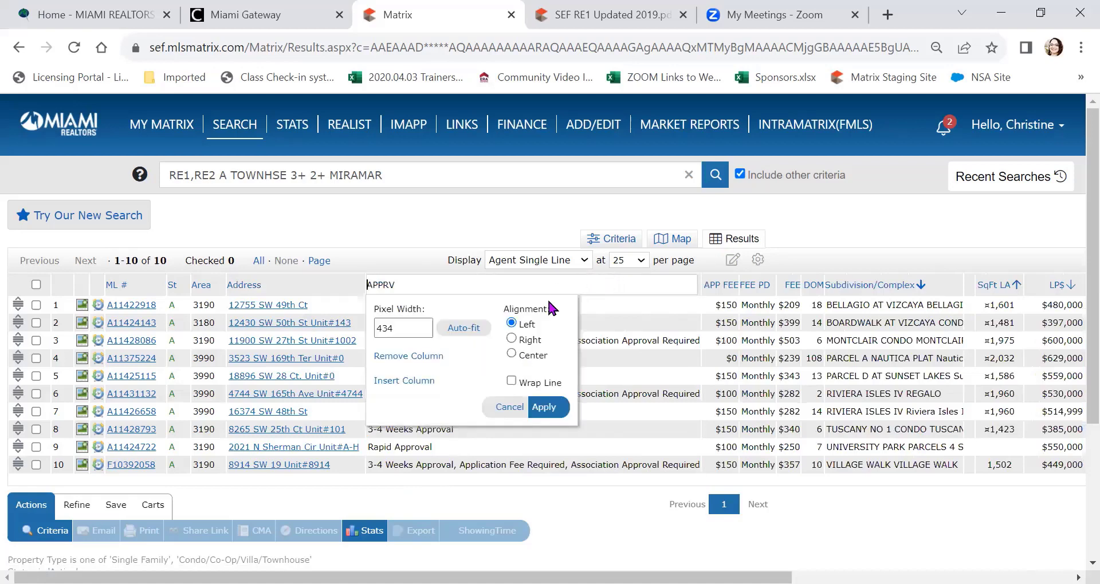
{"action": "left_click", "coordinate": [509, 379]}
{"action": "left_click", "coordinate": [544, 408]}
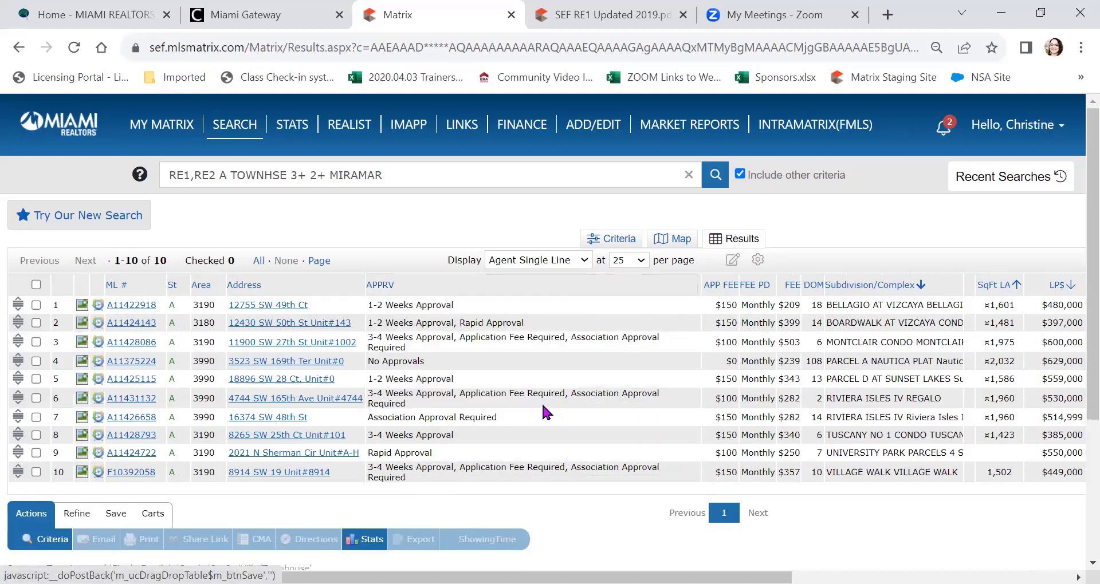
{"action": "left_click_drag", "start_coordinate": [699, 289], "coordinate": [546, 322]}
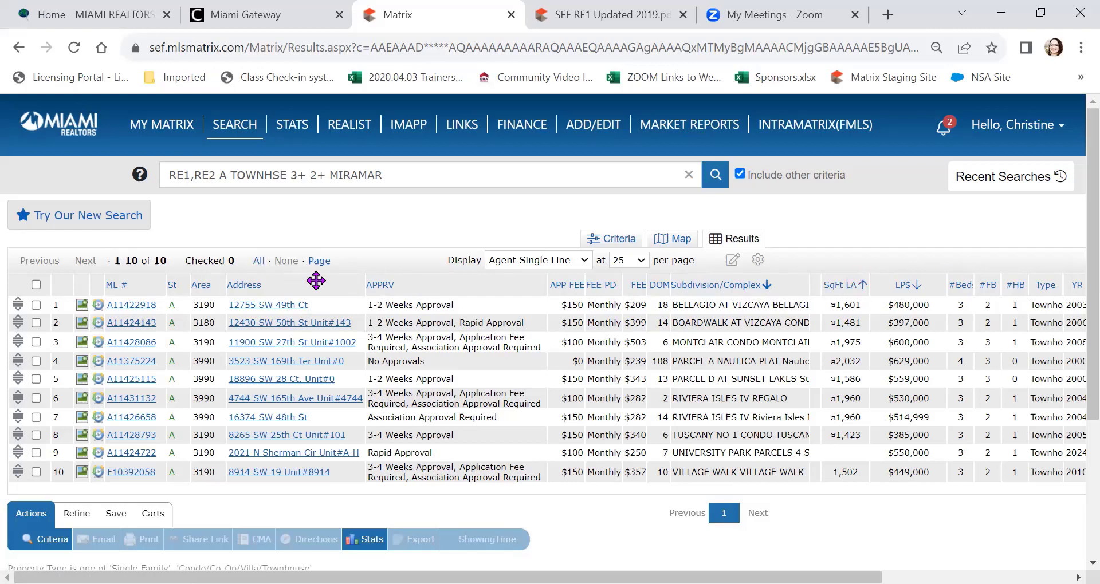
Step: Insert a Showing Instructions (SHOW) column at the Lot SF column
{"action": "scroll", "coordinate": [316, 280], "scroll_direction": "right", "scroll_amount": 4}
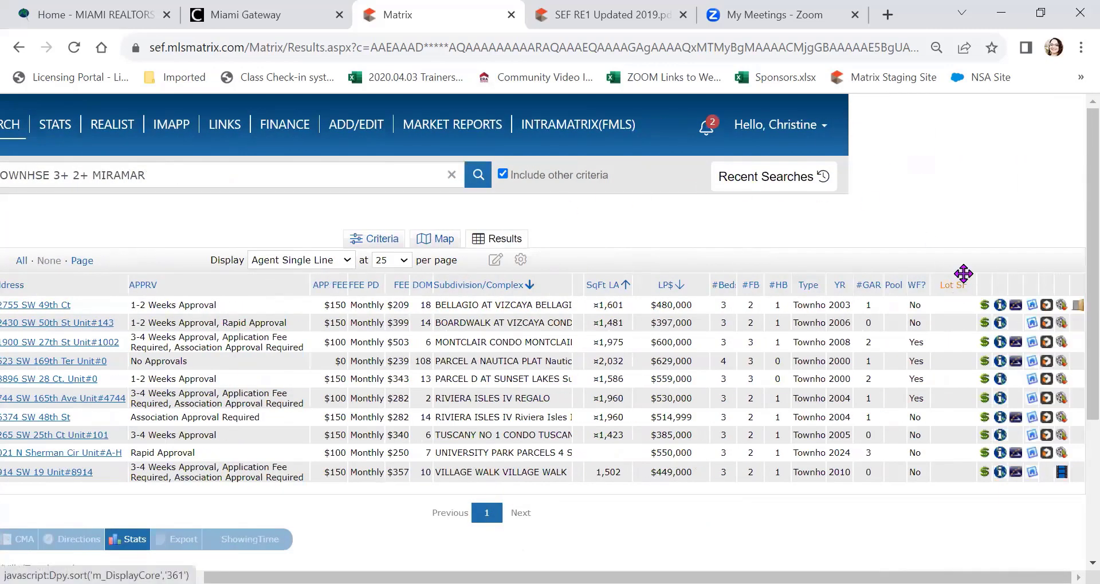
{"action": "left_click", "coordinate": [963, 274]}
{"action": "left_click", "coordinate": [789, 381]}
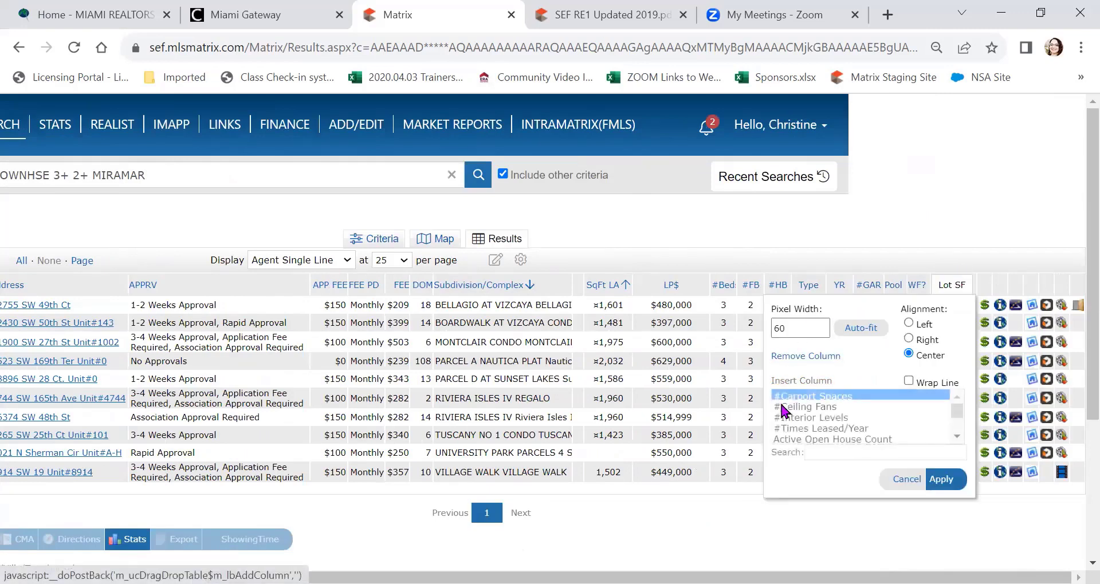
{"action": "left_click", "coordinate": [928, 452]}
{"action": "type", "text": "Sh"}
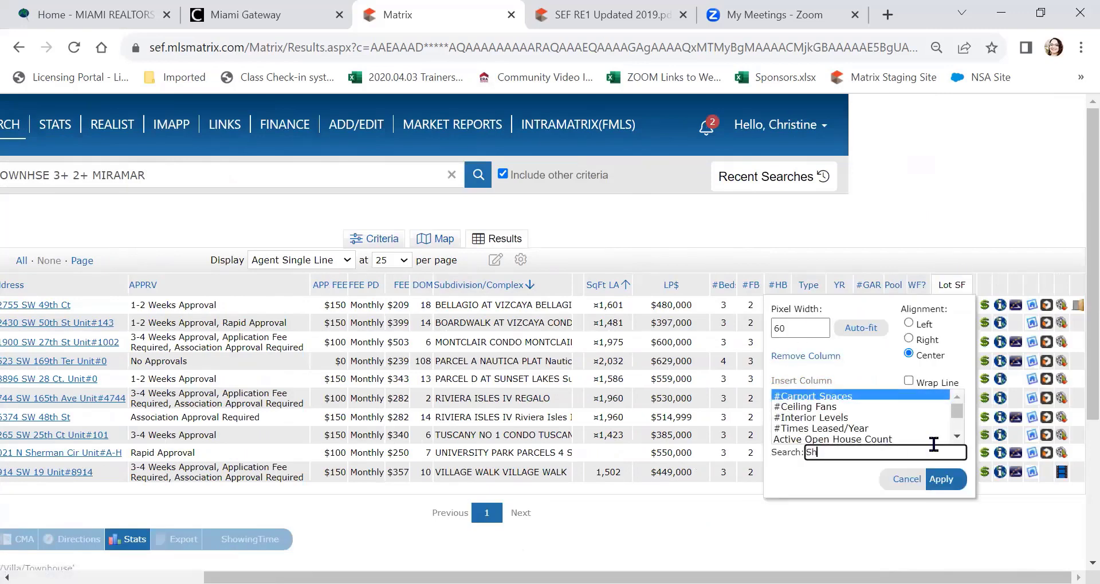
{"action": "type", "text": "owing"}
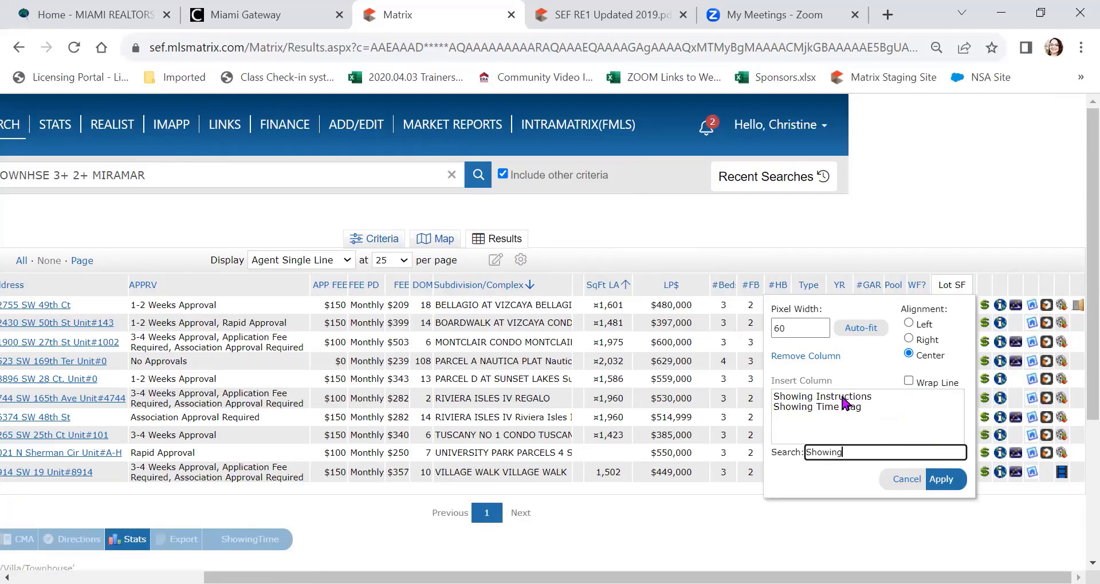
{"action": "left_click", "coordinate": [843, 398]}
{"action": "left_click", "coordinate": [944, 479]}
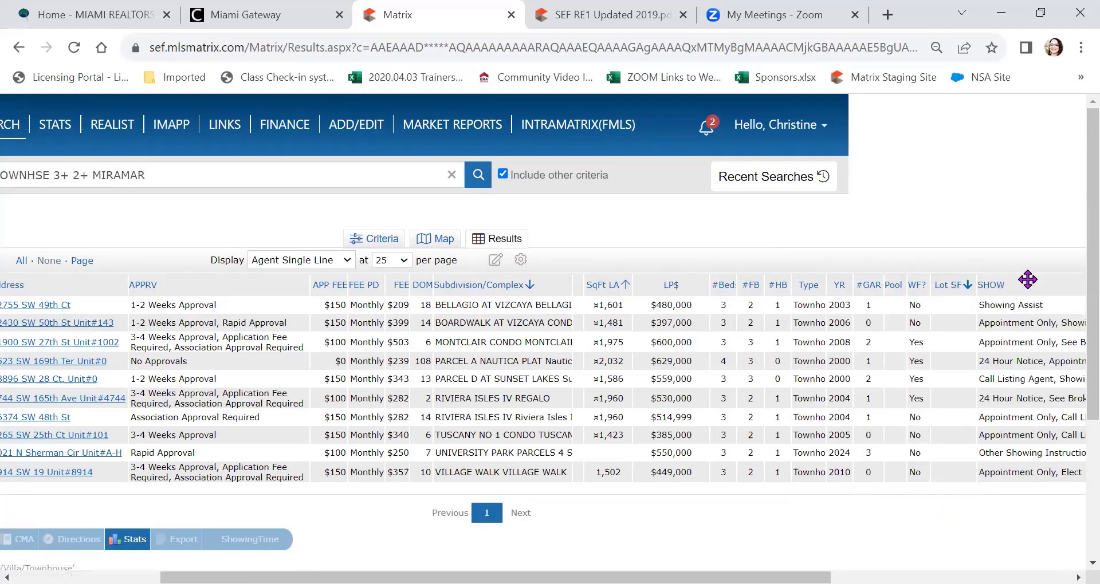
{"action": "scroll", "coordinate": [1027, 280], "scroll_direction": "right", "scroll_amount": 2}
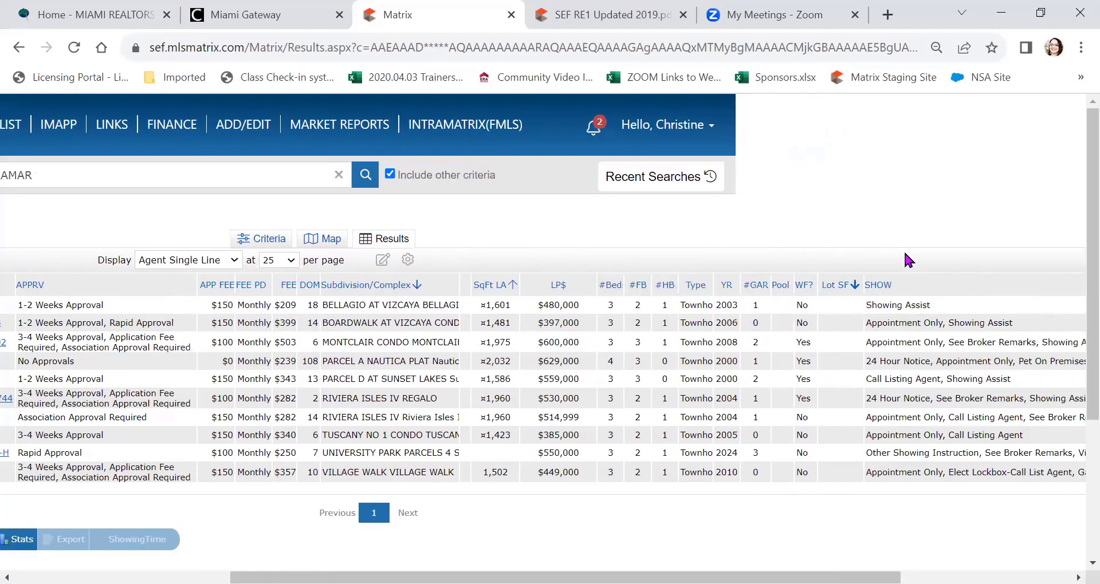
{"action": "scroll", "coordinate": [934, 282], "scroll_direction": "right", "scroll_amount": 4}
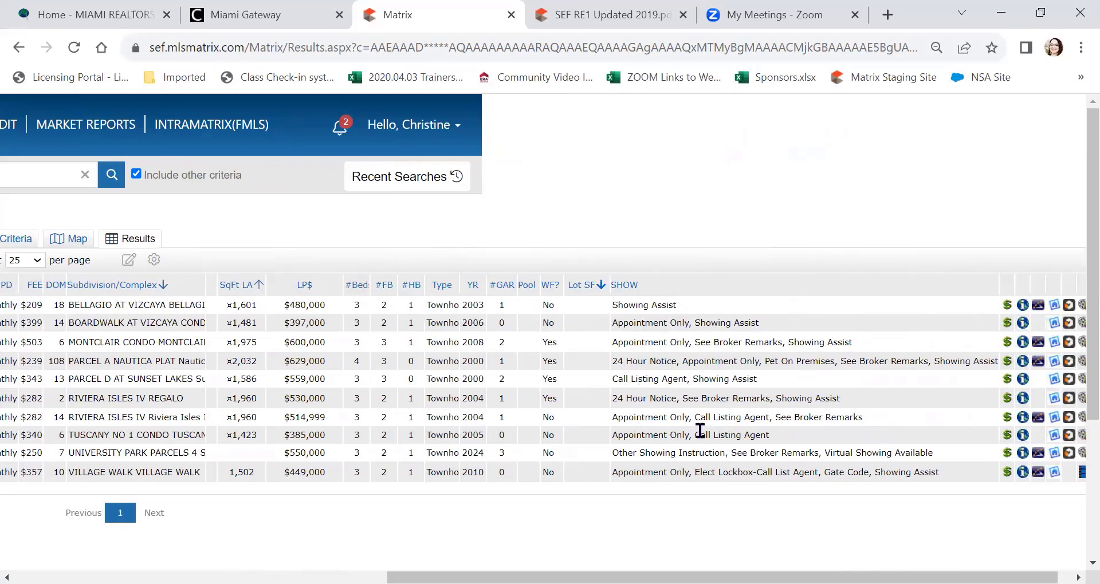
{"action": "scroll", "coordinate": [694, 452], "scroll_direction": "left", "scroll_amount": 7}
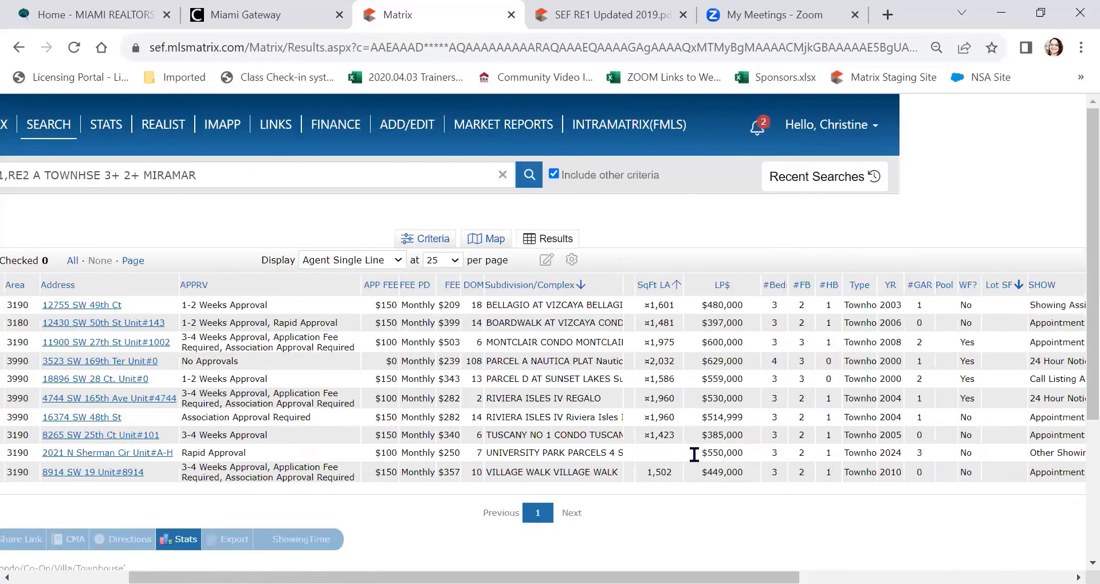
{"action": "scroll", "coordinate": [694, 455], "scroll_direction": "left", "scroll_amount": 3}
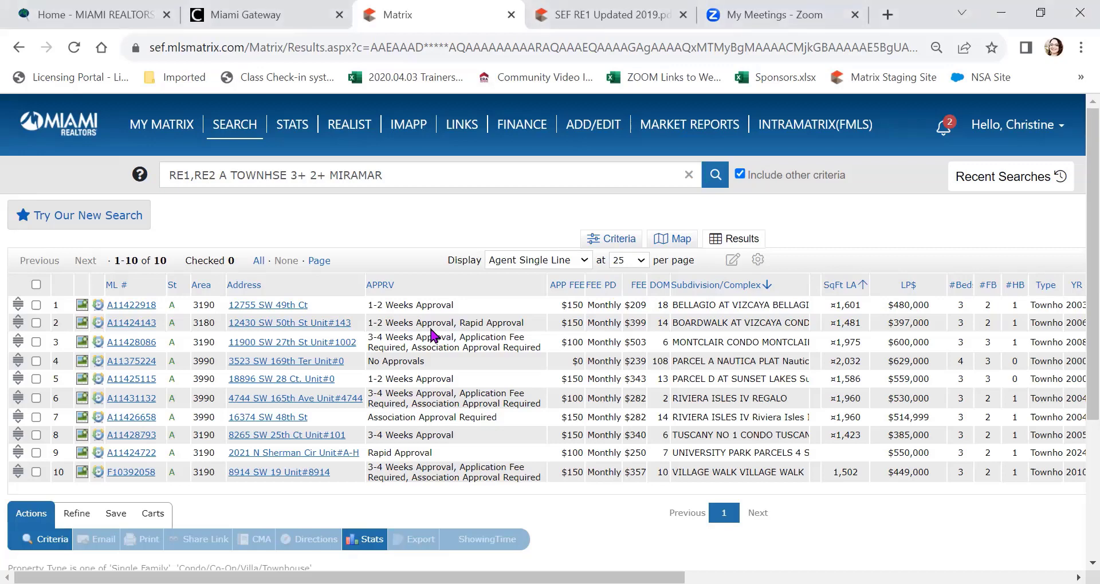
{"action": "left_click", "coordinate": [128, 309]}
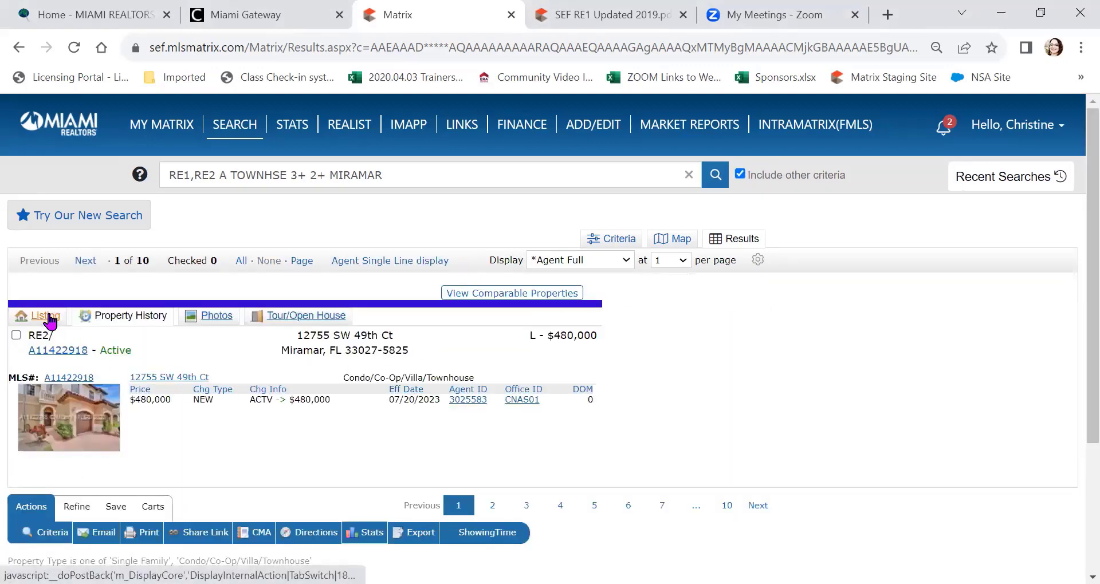
{"action": "left_click", "coordinate": [49, 317]}
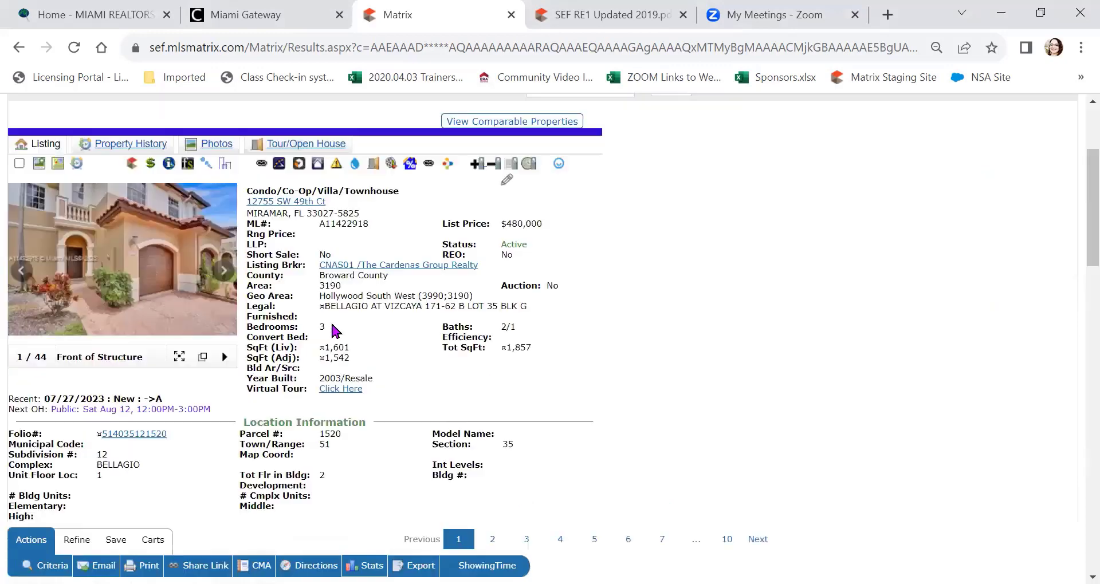
{"action": "scroll", "coordinate": [341, 363], "scroll_direction": "down", "scroll_amount": 5}
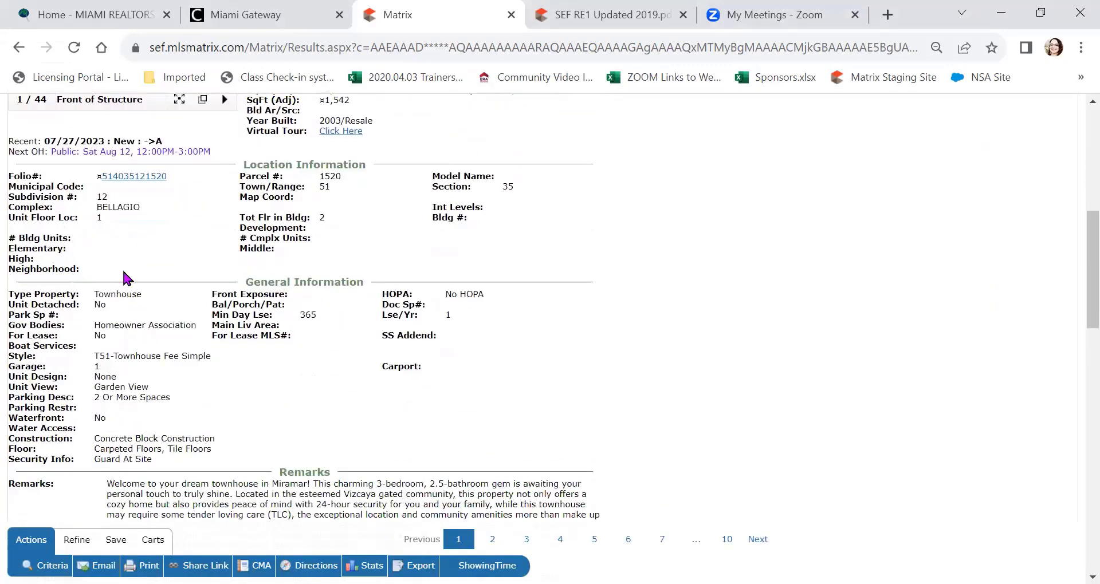
{"action": "scroll", "coordinate": [376, 197], "scroll_direction": "down", "scroll_amount": 2}
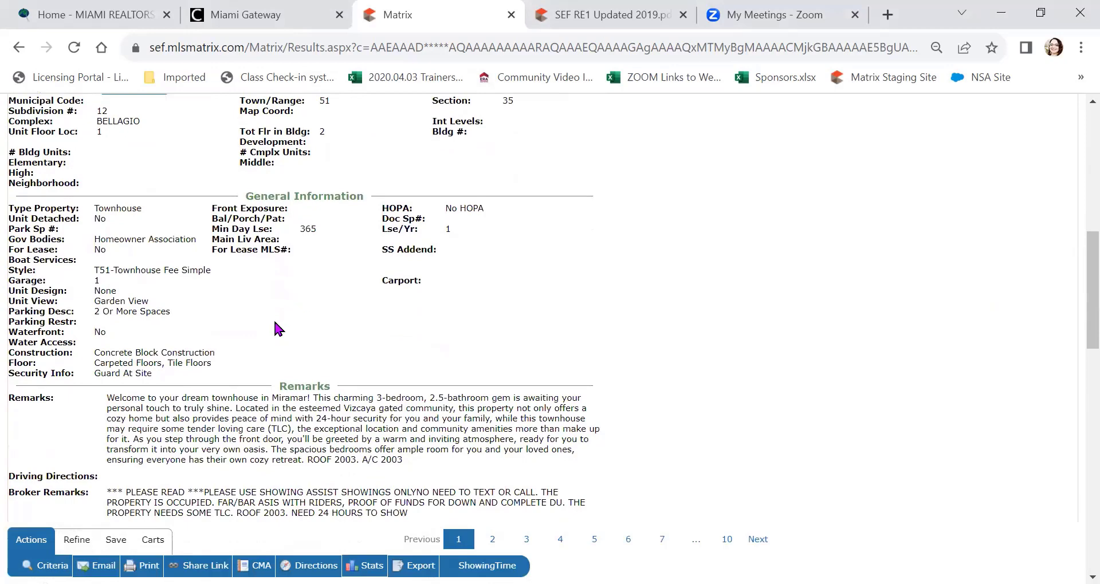
{"action": "scroll", "coordinate": [277, 326], "scroll_direction": "down", "scroll_amount": 3}
{"action": "scroll", "coordinate": [274, 321], "scroll_direction": "down", "scroll_amount": 10}
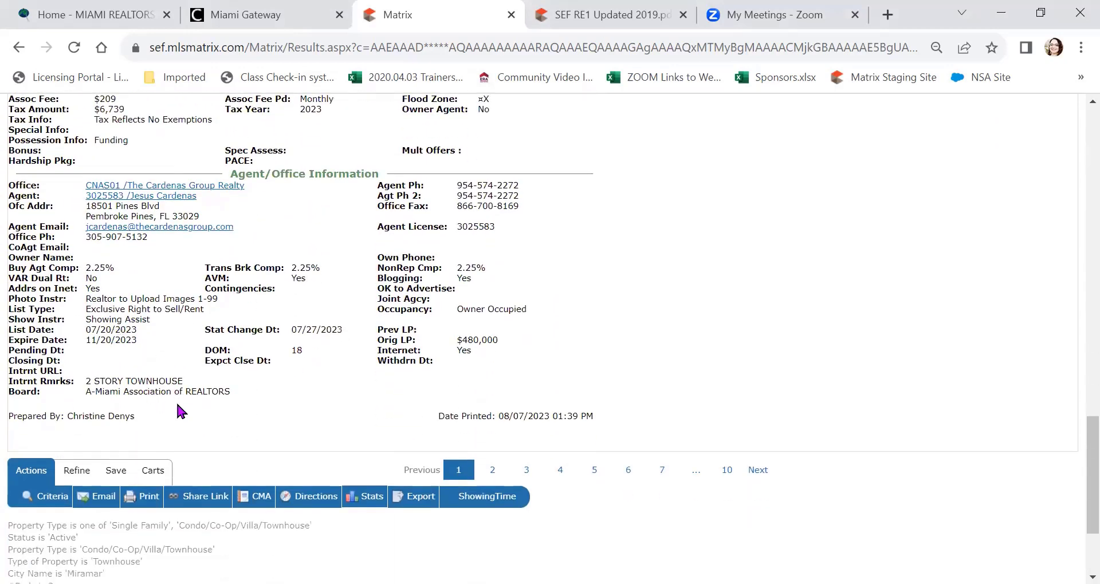
{"action": "scroll", "coordinate": [148, 363], "scroll_direction": "up", "scroll_amount": 2}
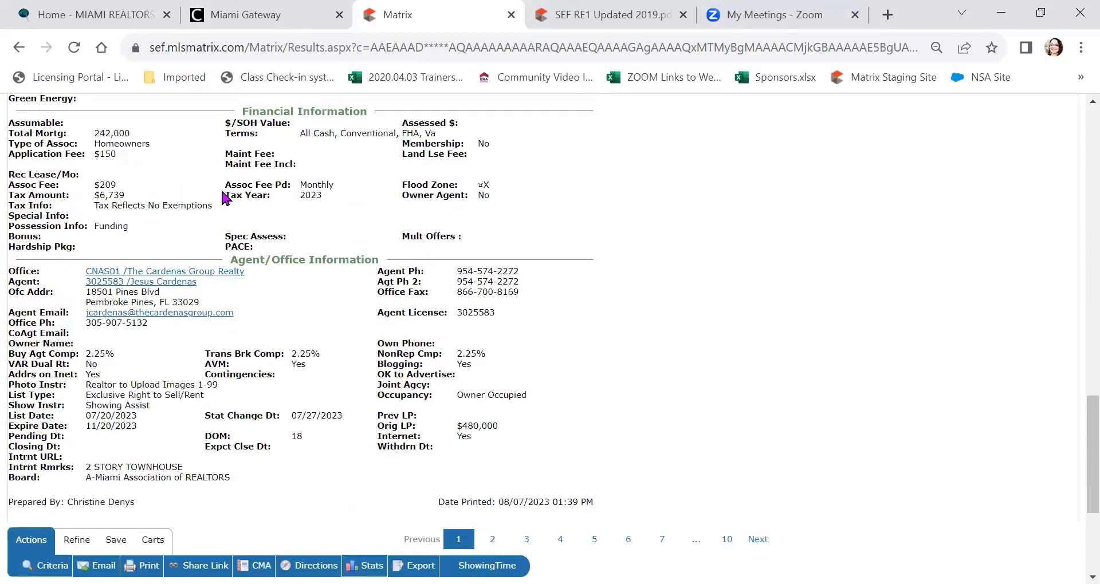
{"action": "scroll", "coordinate": [220, 200], "scroll_direction": "up", "scroll_amount": 2}
{"action": "scroll", "coordinate": [309, 234], "scroll_direction": "down", "scroll_amount": 5}
{"action": "scroll", "coordinate": [310, 233], "scroll_direction": "up", "scroll_amount": 15}
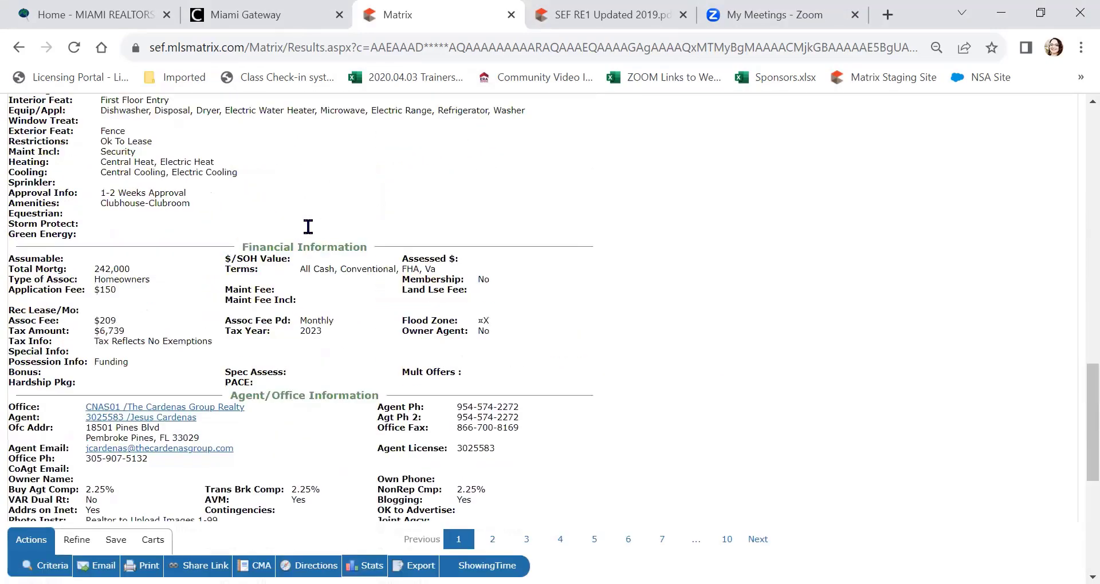
{"action": "scroll", "coordinate": [264, 211], "scroll_direction": "up", "scroll_amount": 3}
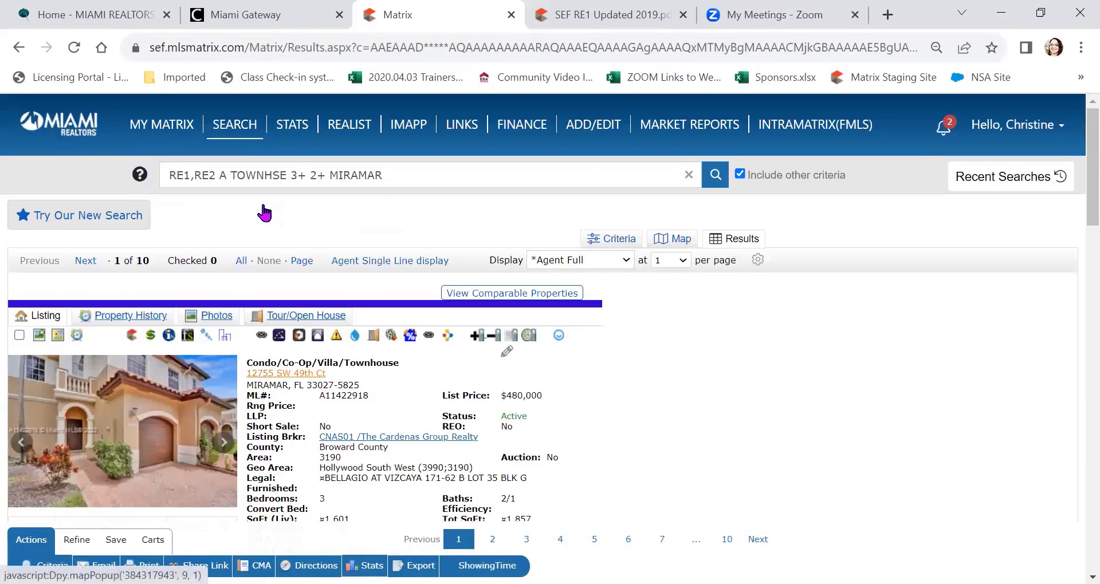
{"action": "left_click", "coordinate": [390, 260]}
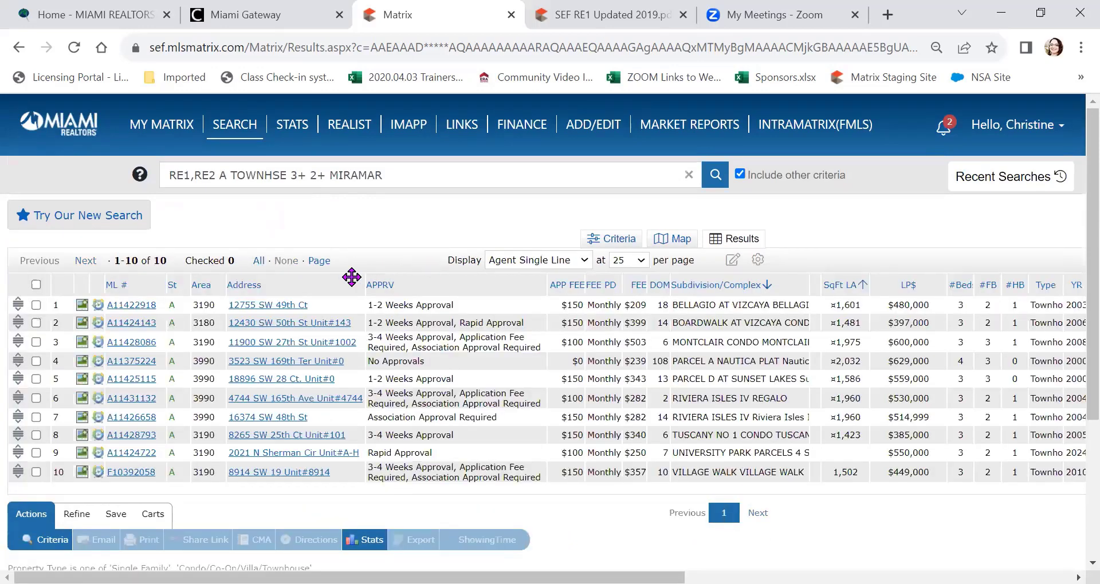
Step: Insert a Terms Considered column and place it between Area and Address
{"action": "left_click", "coordinate": [312, 283]}
{"action": "left_click", "coordinate": [270, 381]}
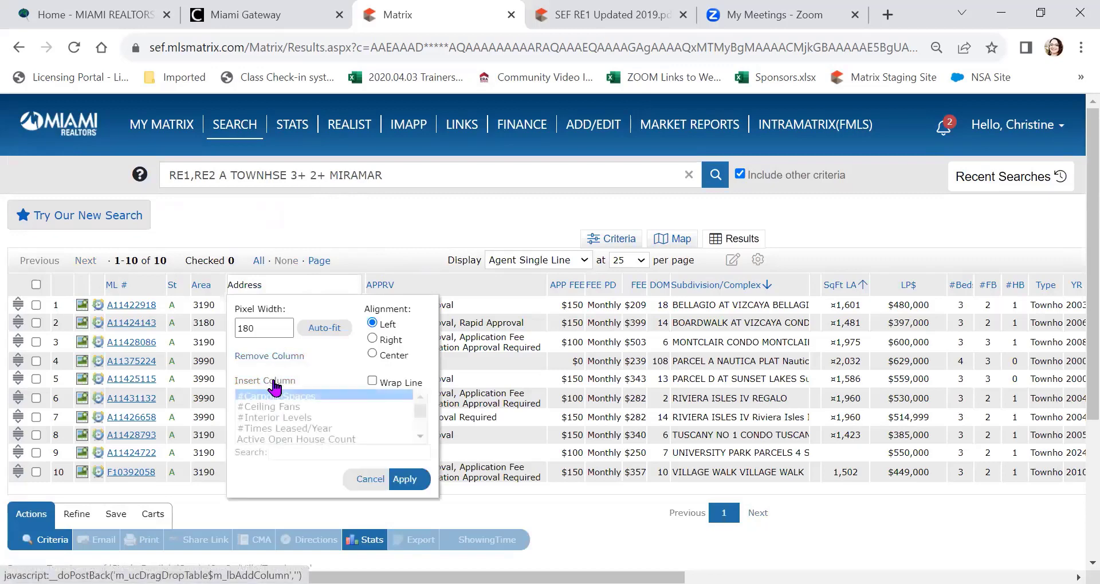
{"action": "left_click", "coordinate": [300, 452]}
{"action": "type", "text": "Terms"}
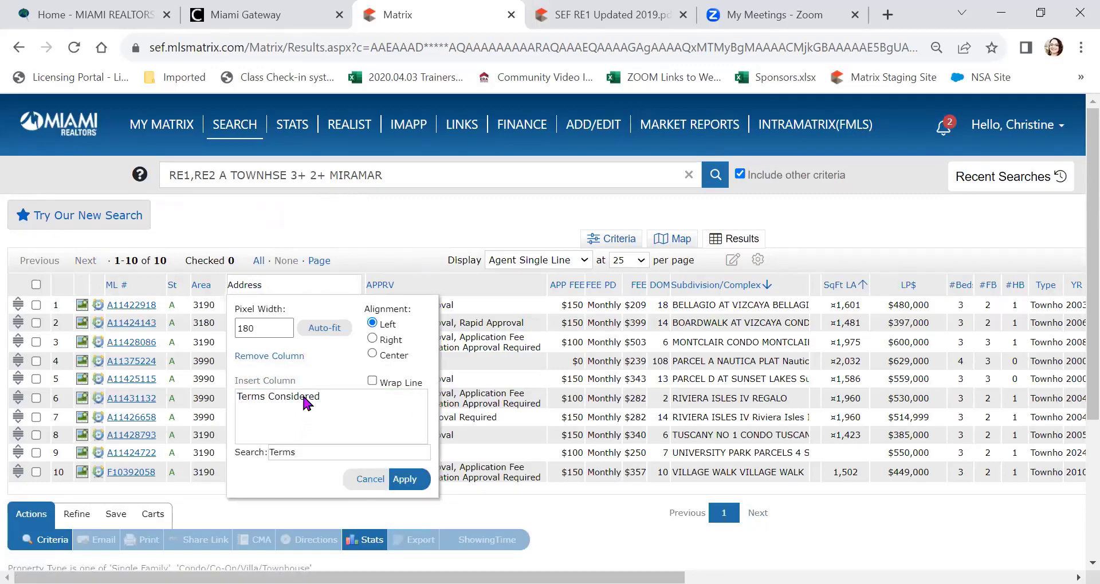
{"action": "left_click", "coordinate": [300, 397]}
{"action": "left_click", "coordinate": [406, 484]}
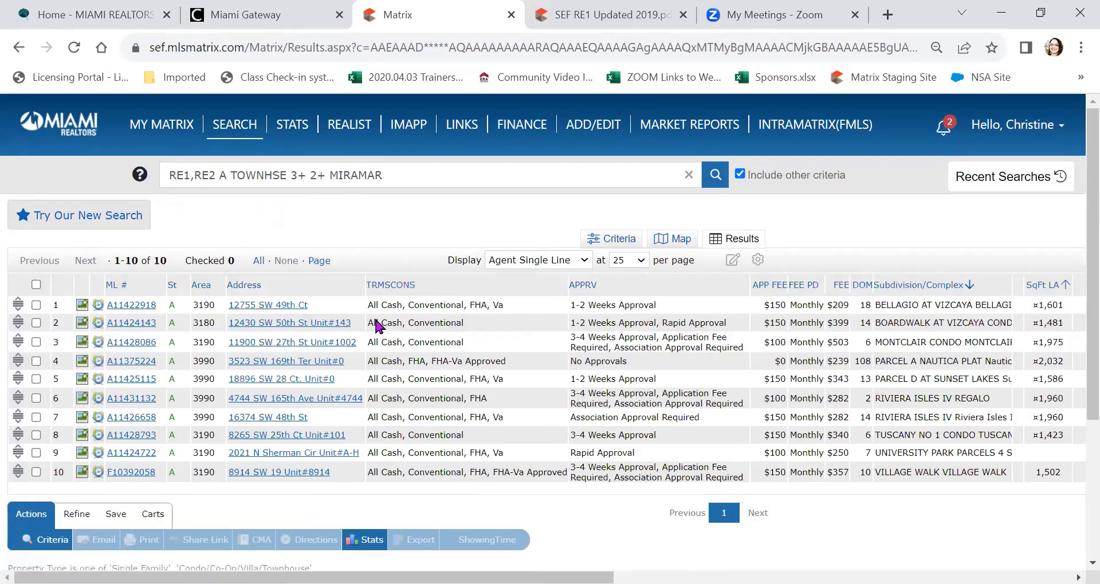
{"action": "left_click_drag", "start_coordinate": [408, 293], "coordinate": [304, 302]}
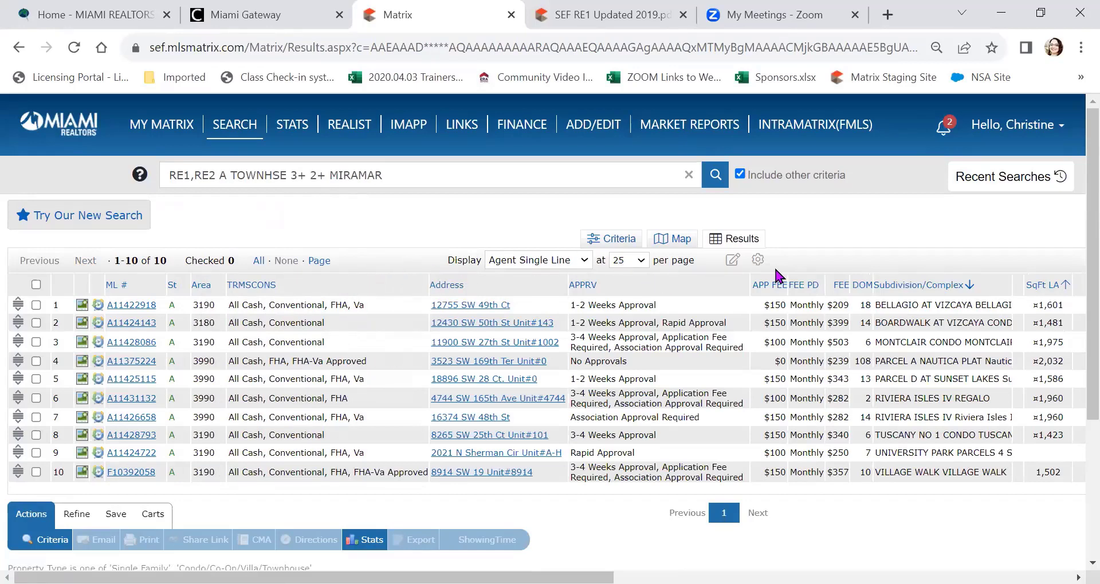
Step: Move APP FEE, APPRV, FEE, FEE PD and DOM ahead of Address, and narrow Terms Considered
{"action": "left_click_drag", "start_coordinate": [768, 276], "coordinate": [461, 256]}
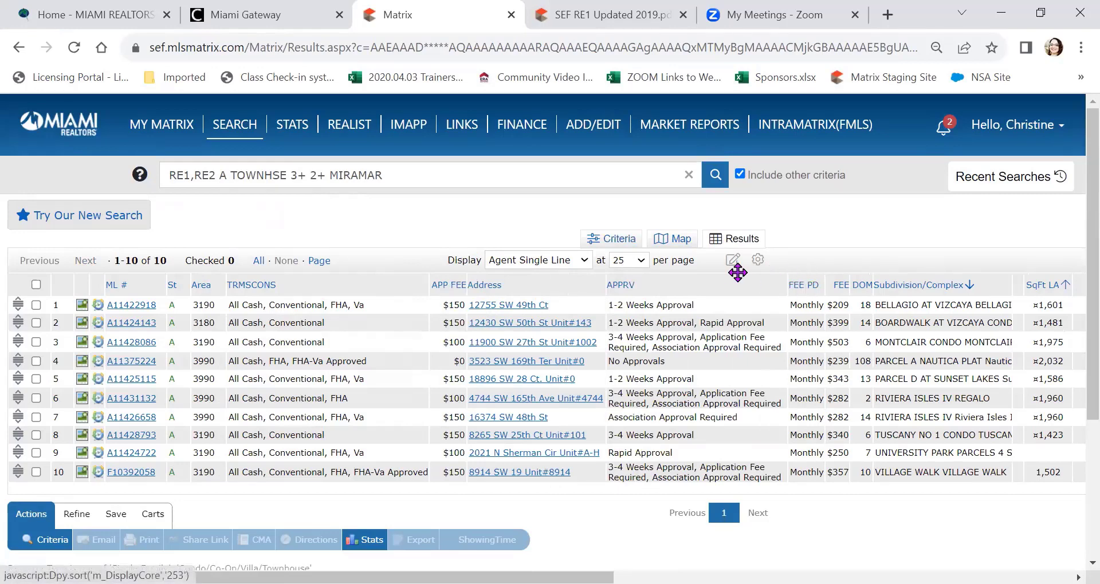
{"action": "left_click_drag", "start_coordinate": [701, 280], "coordinate": [562, 270]}
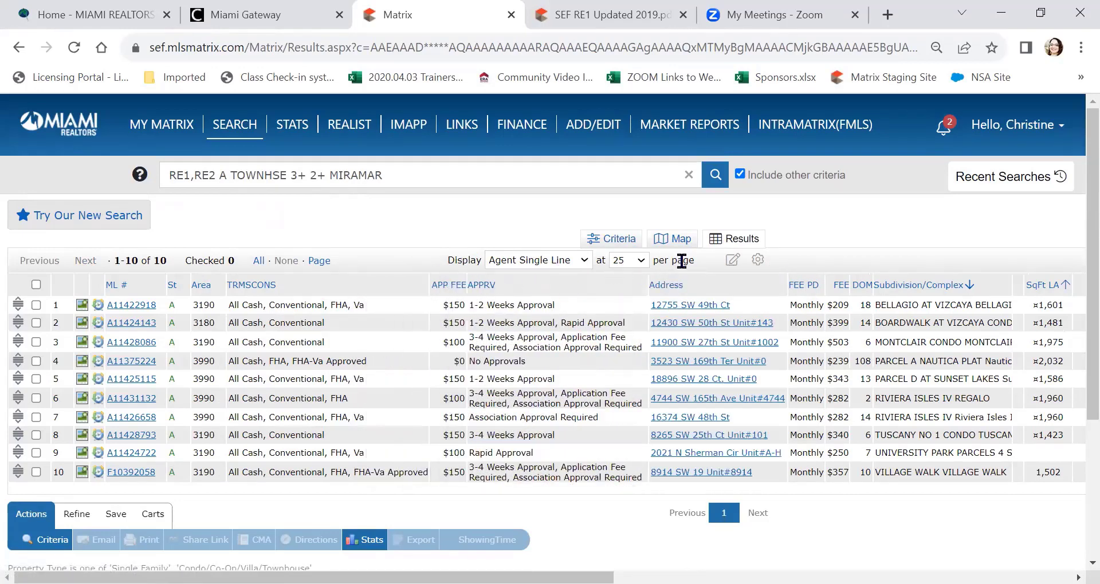
{"action": "scroll", "coordinate": [682, 256], "scroll_direction": "right", "scroll_amount": 3}
{"action": "scroll", "coordinate": [331, 299], "scroll_direction": "right", "scroll_amount": 2}
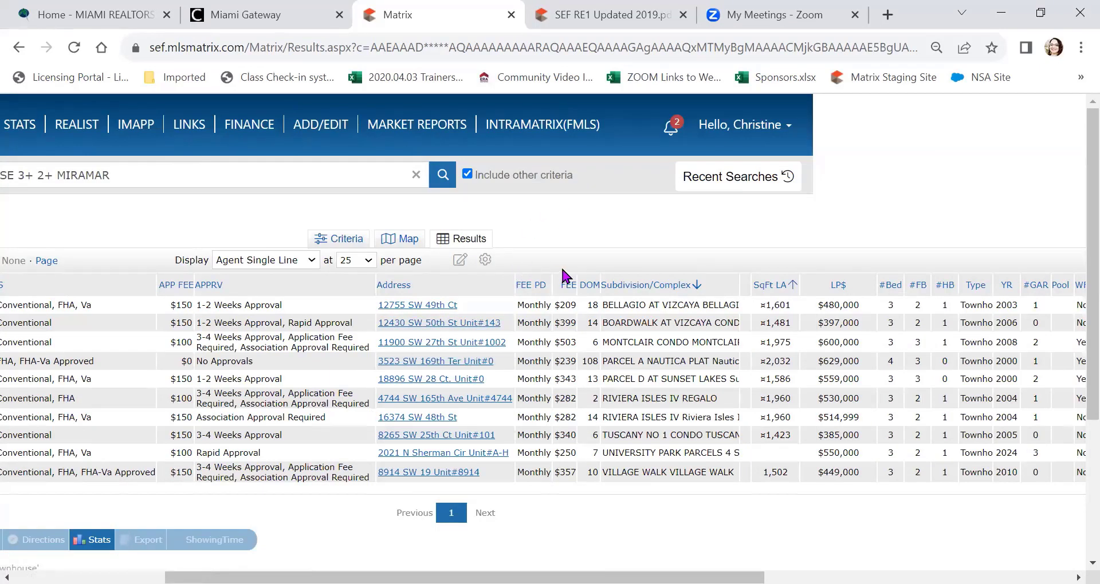
{"action": "left_click_drag", "start_coordinate": [565, 276], "coordinate": [393, 283]}
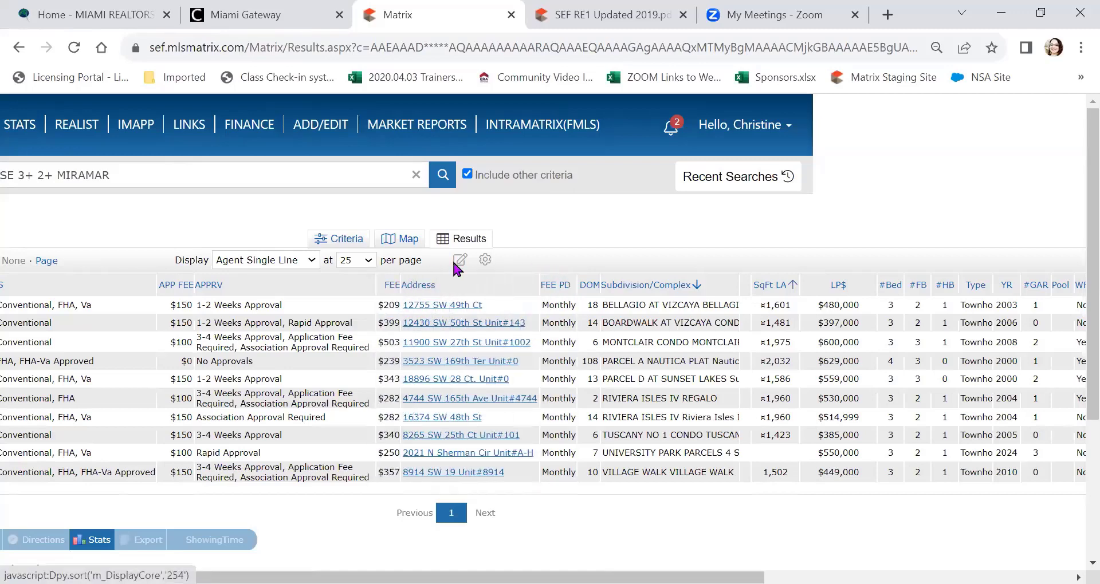
{"action": "left_click_drag", "start_coordinate": [556, 272], "coordinate": [423, 286]}
{"action": "left_click_drag", "start_coordinate": [584, 277], "coordinate": [466, 291]}
{"action": "scroll", "coordinate": [575, 283], "scroll_direction": "left", "scroll_amount": 5}
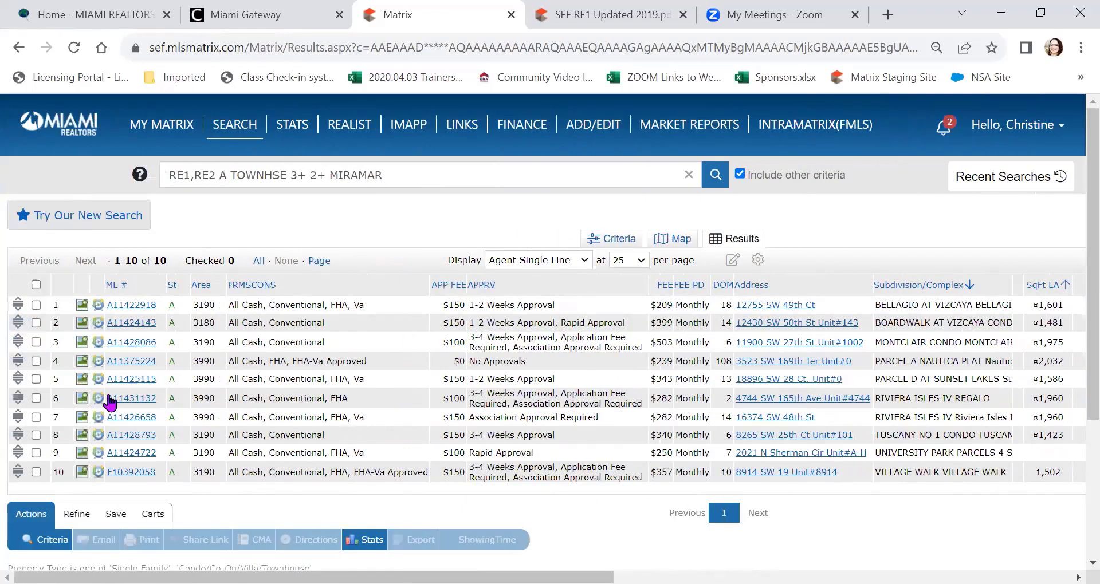
{"action": "left_click_drag", "start_coordinate": [430, 290], "coordinate": [332, 321]}
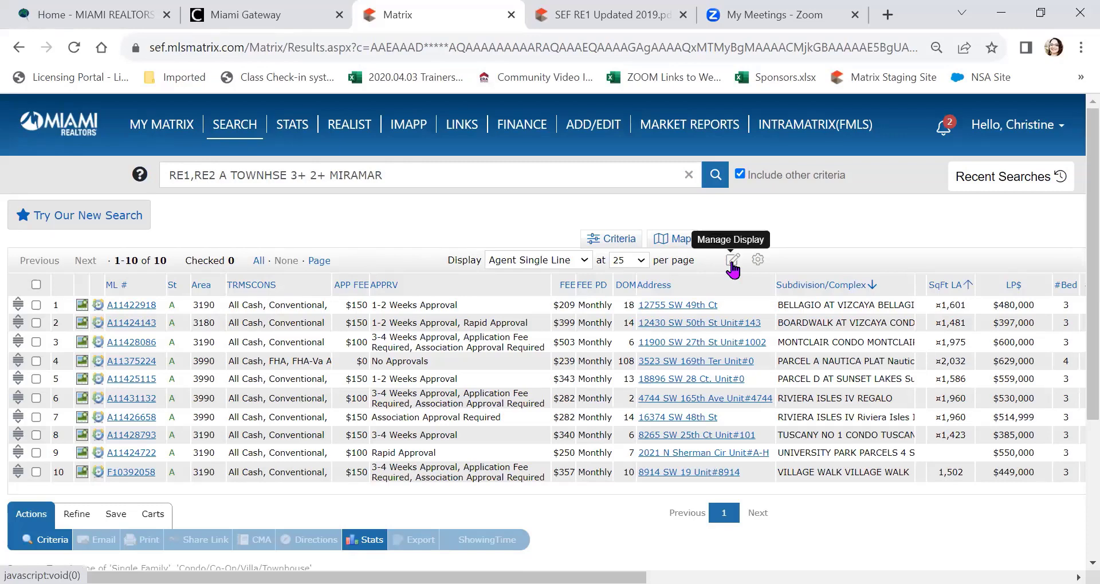
Step: Save the current column layout as a copy named 'RE2 TH/Condo Search Criteria'
{"action": "left_click", "coordinate": [732, 261]}
{"action": "left_click", "coordinate": [692, 283]}
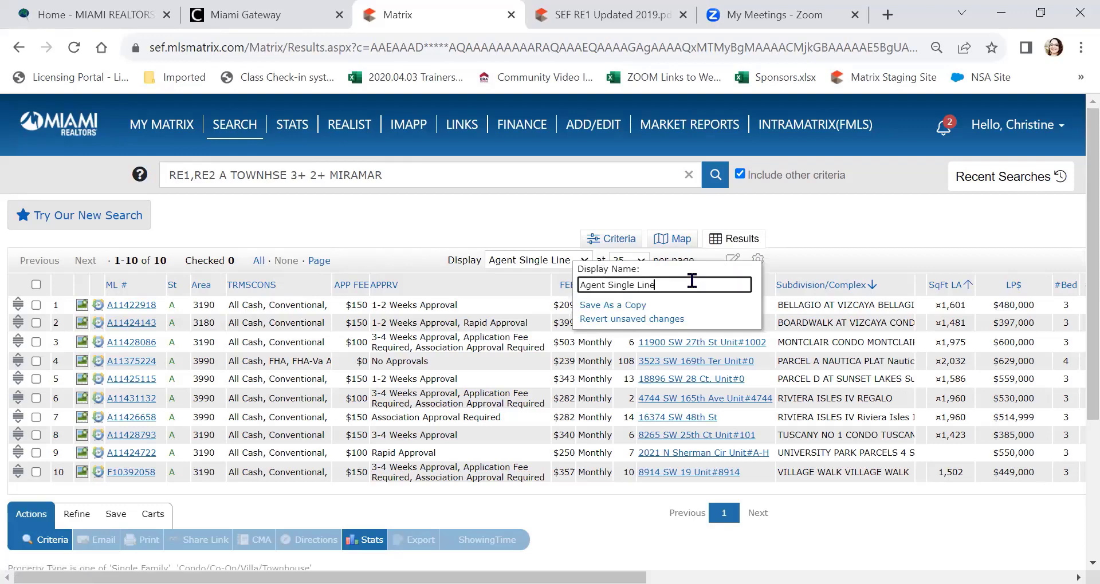
{"action": "key", "text": "BackSpace"}
{"action": "key", "text": "BackSpace"}
{"action": "key", "text": "BackSpace"}
{"action": "key", "text": "BackSpace"}
{"action": "key", "text": "BackSpace"}
{"action": "key", "text": "BackSpace"}
{"action": "key", "text": "BackSpace"}
{"action": "key", "text": "BackSpace"}
{"action": "key", "text": "BackSpace"}
{"action": "key", "text": "BackSpace"}
{"action": "key", "text": "BackSpace"}
{"action": "key", "text": "BackSpace"}
{"action": "key", "text": "BackSpace"}
{"action": "key", "text": "BackSpace"}
{"action": "key", "text": "BackSpace"}
{"action": "key", "text": "BackSpace"}
{"action": "type", "text": "RE2 TH/Condo Search Criteria"}
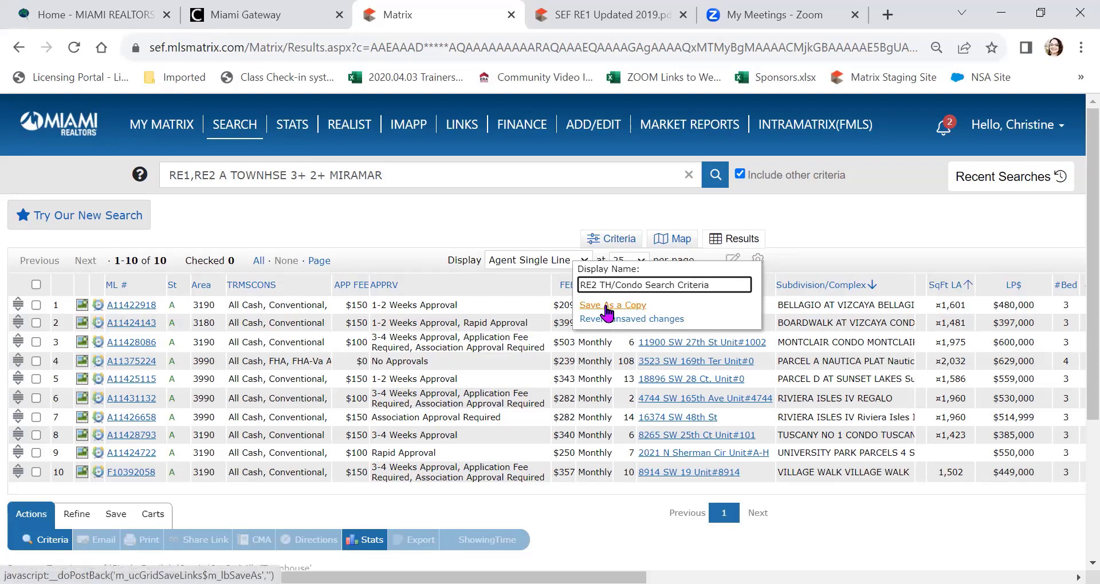
{"action": "left_click", "coordinate": [607, 314]}
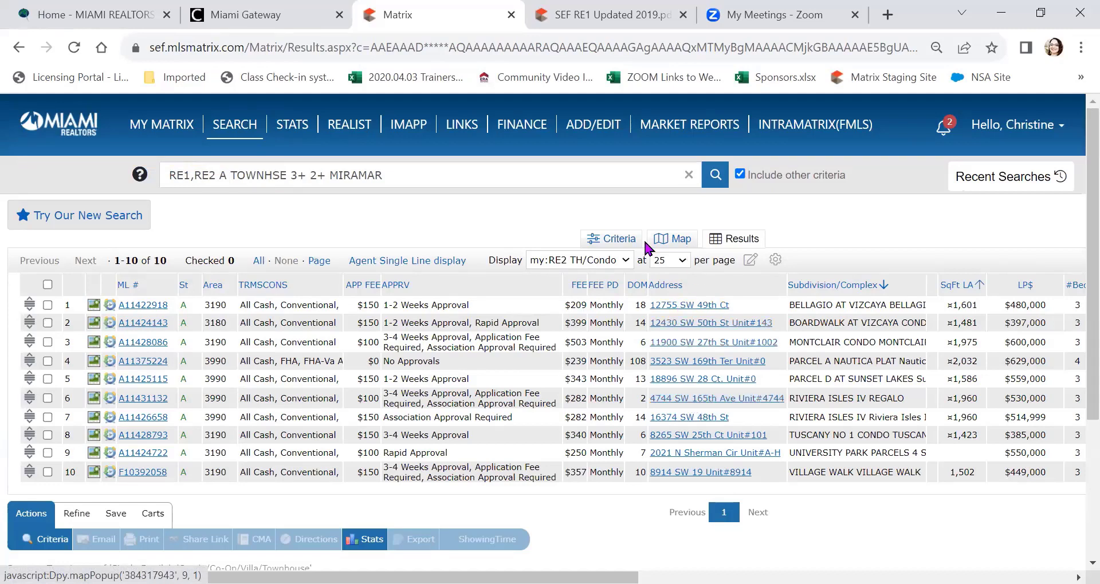
Step: Switch the display to Agent Single Line, then to the saved 'RE2 TH/Condo Search Criteria' layout
{"action": "left_click", "coordinate": [625, 265]}
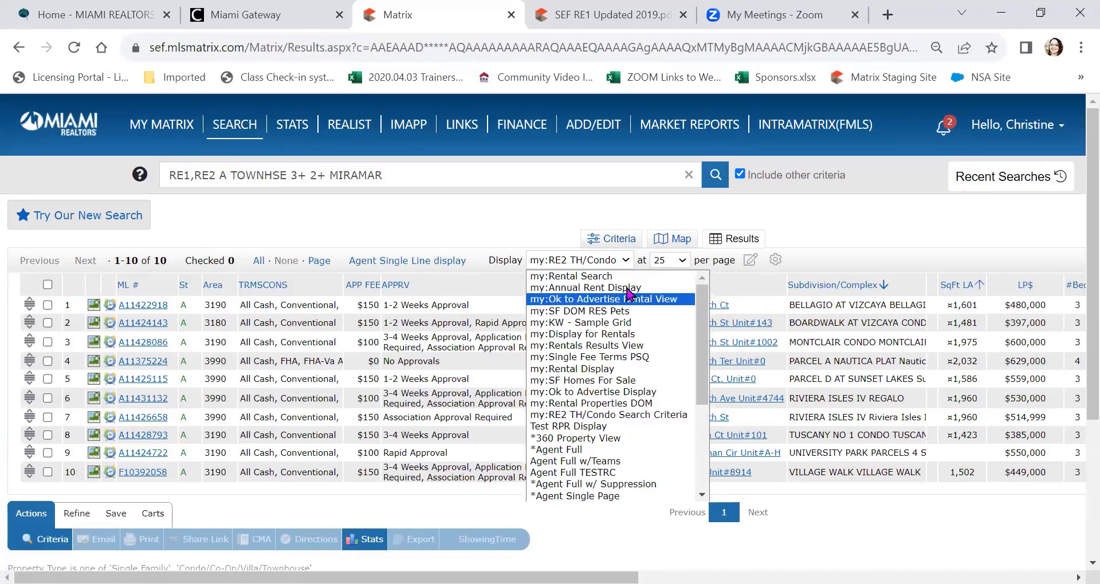
{"action": "scroll", "coordinate": [627, 343], "scroll_direction": "down", "scroll_amount": 3}
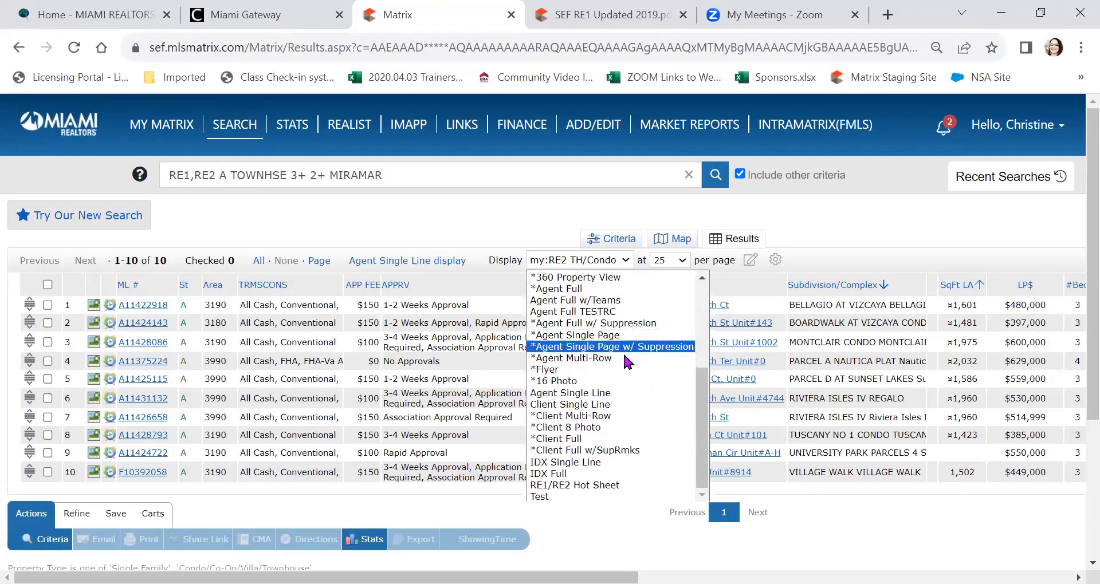
{"action": "left_click", "coordinate": [630, 400]}
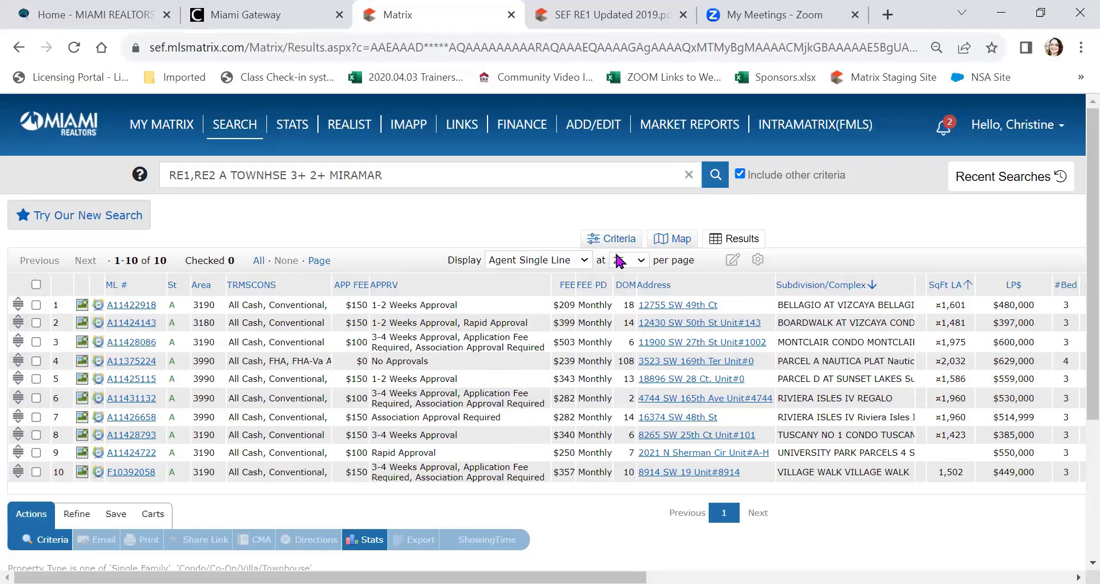
{"action": "left_click", "coordinate": [585, 260]}
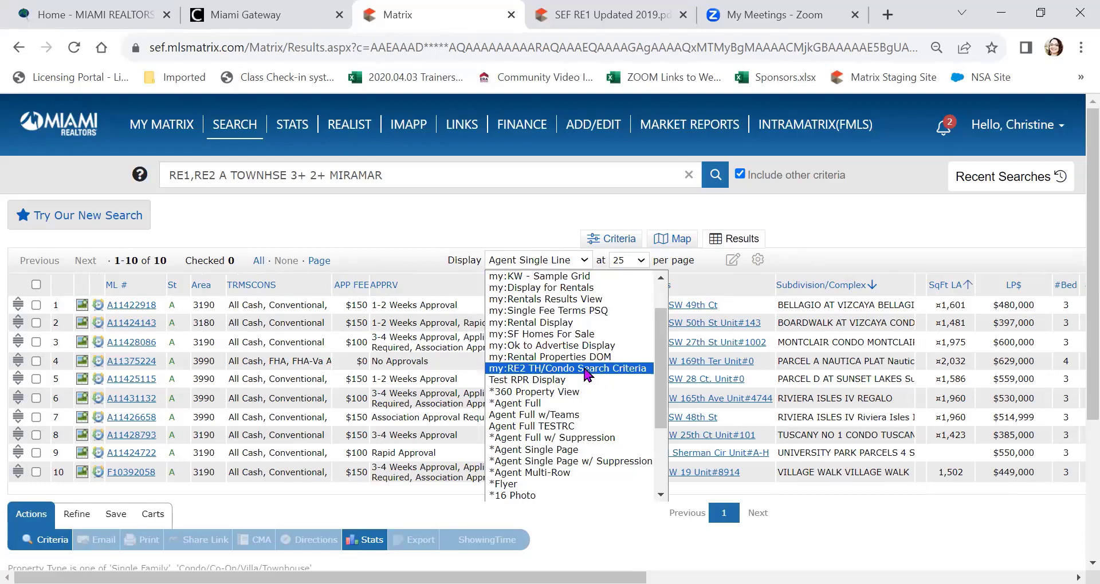
{"action": "left_click", "coordinate": [587, 375]}
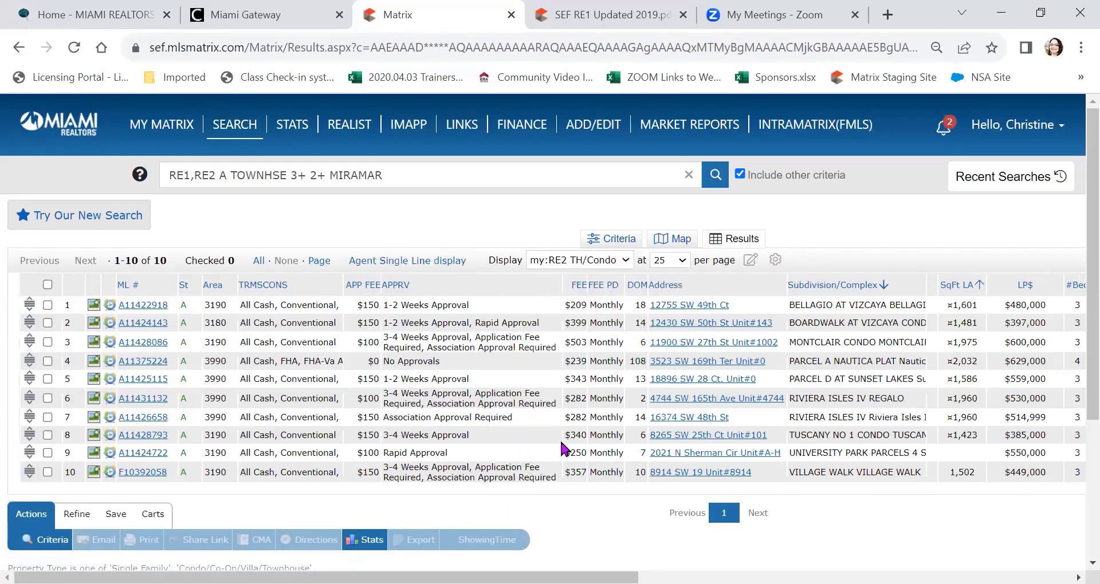
{"action": "left_click", "coordinate": [628, 260]}
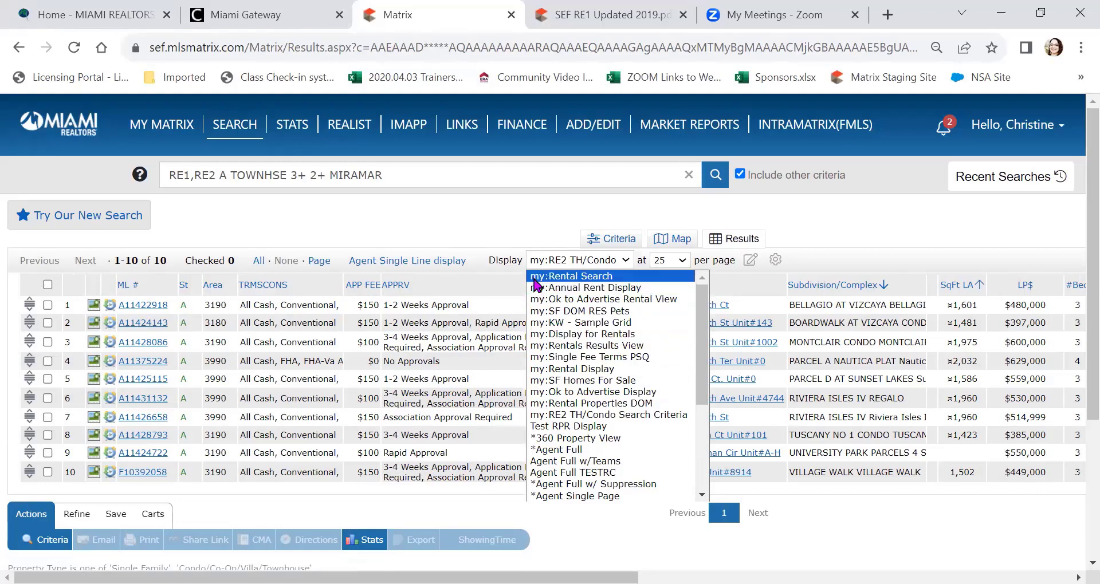
{"action": "left_click", "coordinate": [515, 233]}
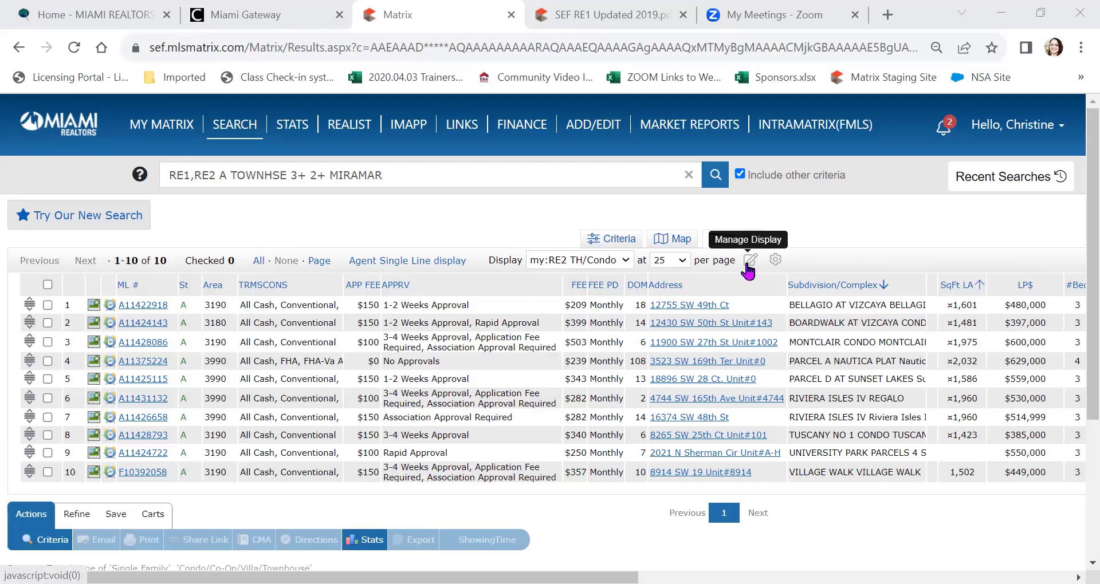
{"action": "left_click", "coordinate": [747, 267]}
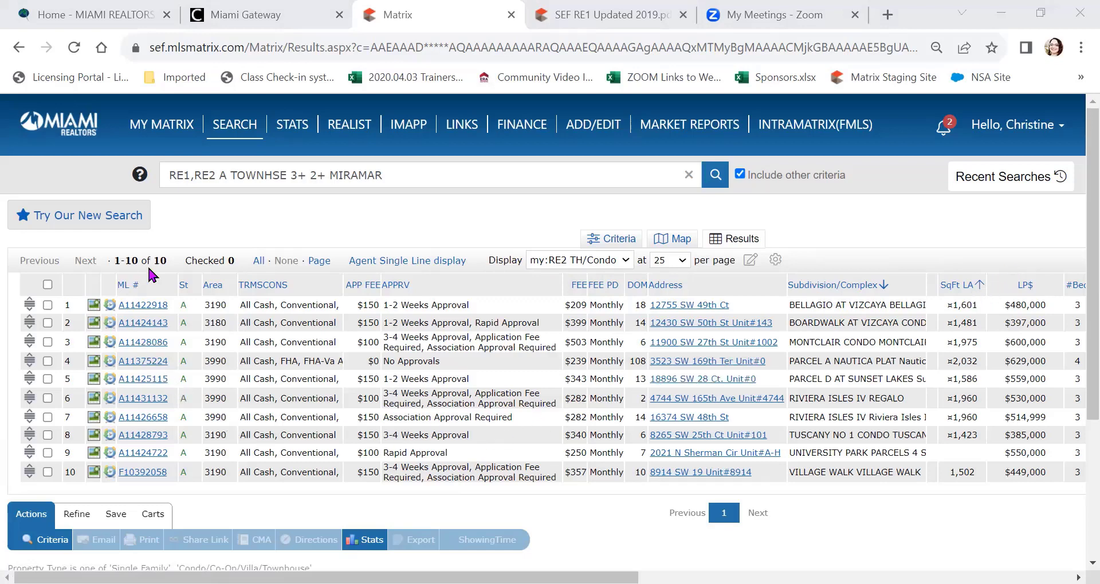
Step: Check the first listing and return to the search Criteria form
{"action": "scroll", "coordinate": [149, 275], "scroll_direction": "down", "scroll_amount": 2}
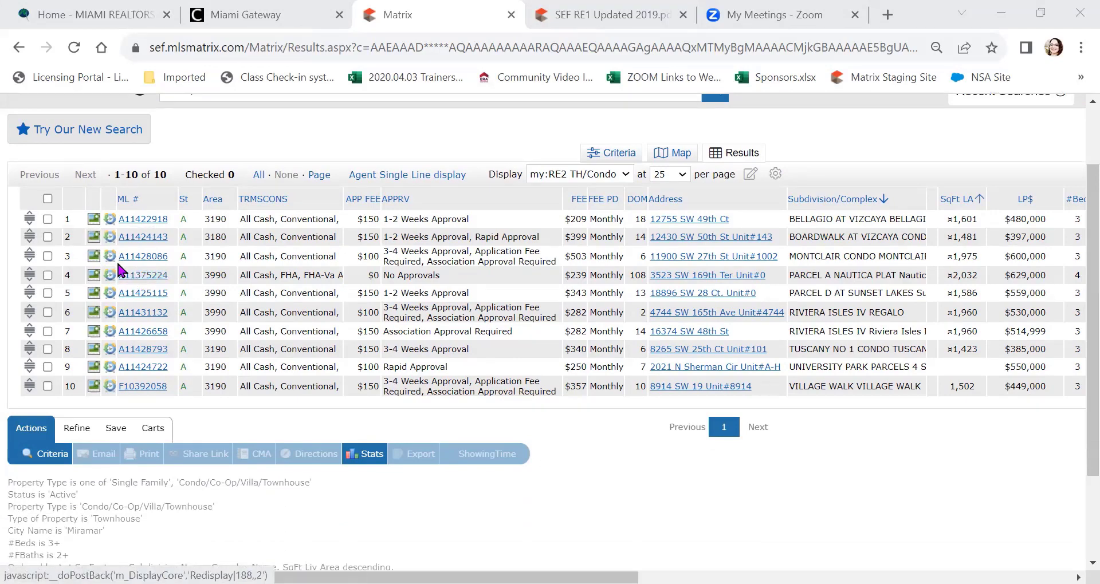
{"action": "left_click", "coordinate": [48, 218]}
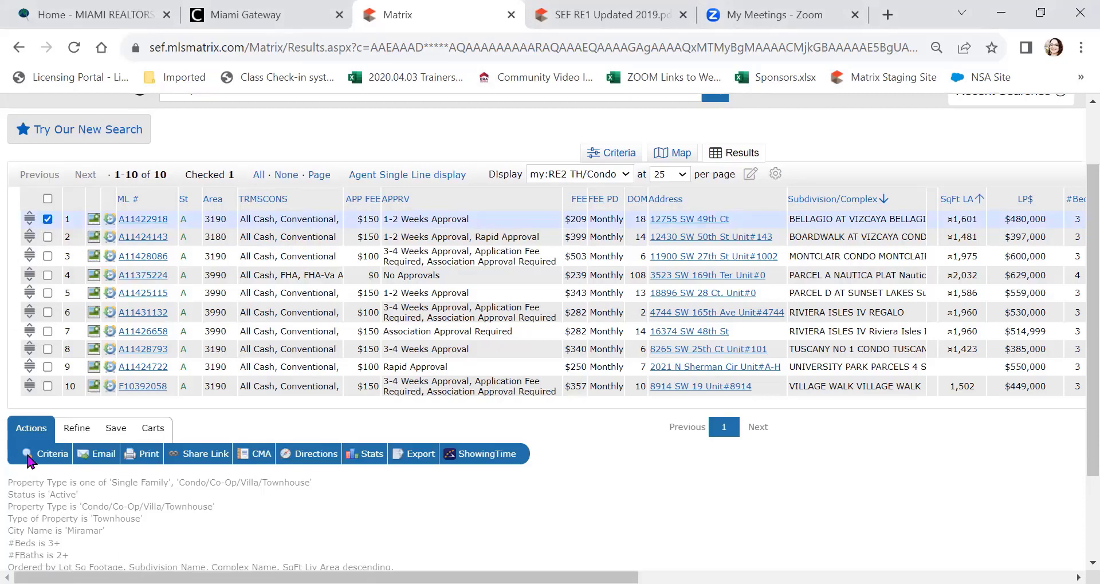
{"action": "left_click", "coordinate": [48, 219]}
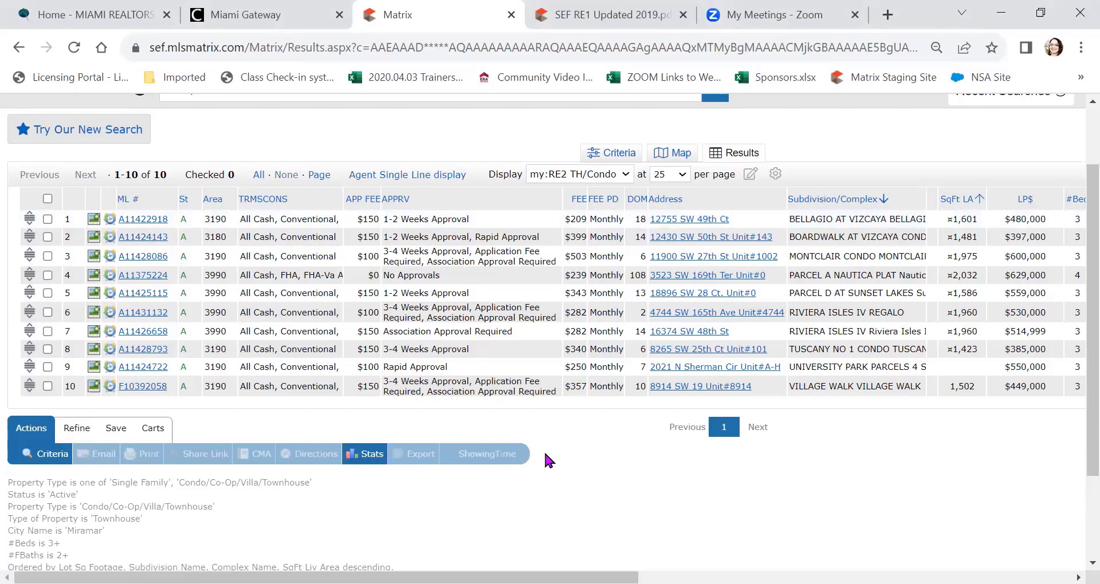
{"action": "left_click", "coordinate": [48, 219]}
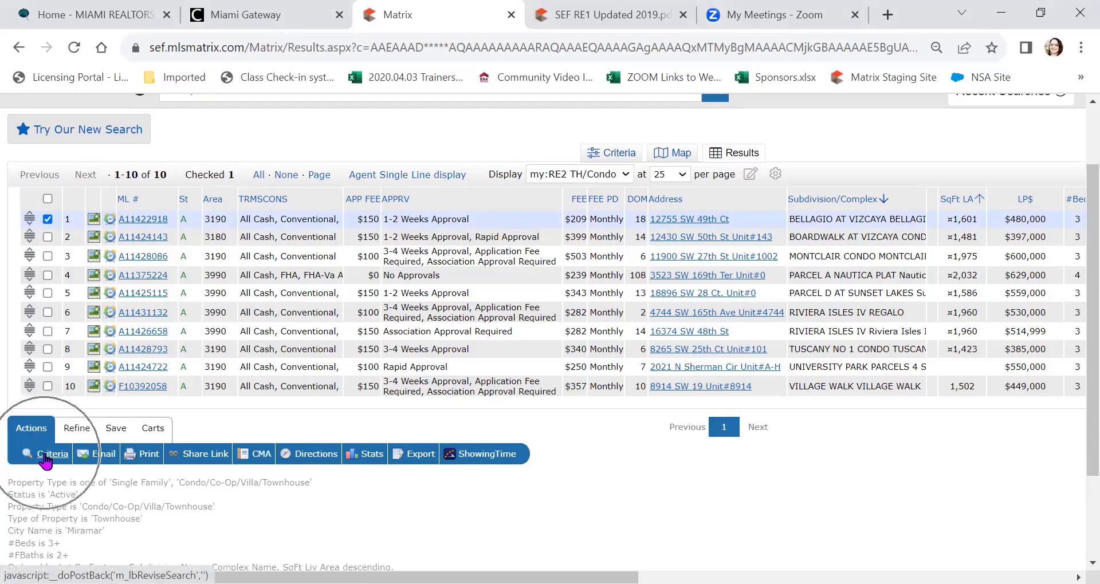
{"action": "left_click", "coordinate": [48, 455]}
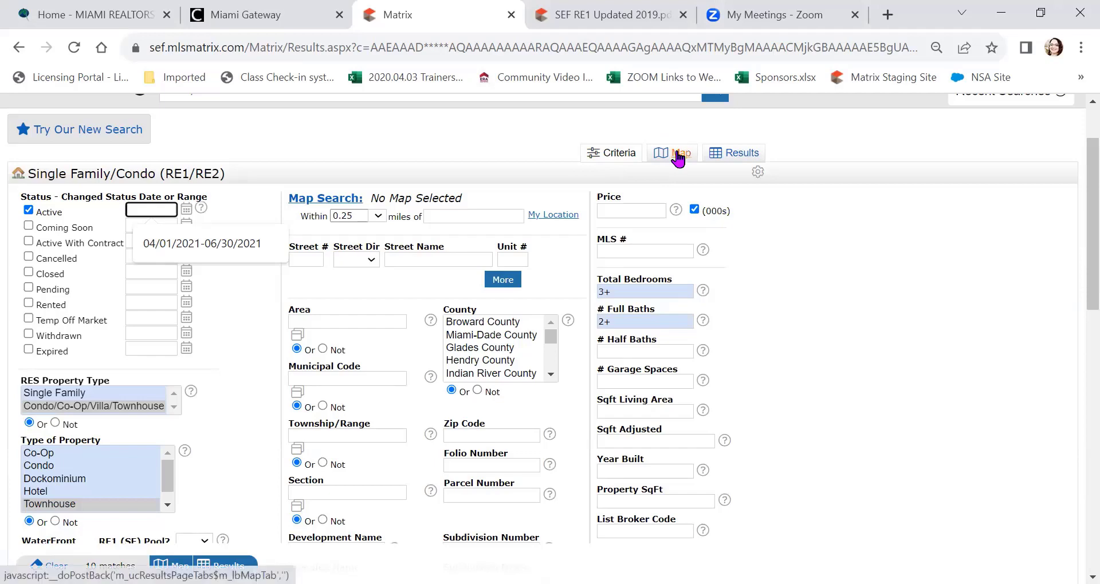
Step: Return to the Results tab and also check the third listing
{"action": "left_click", "coordinate": [740, 154]}
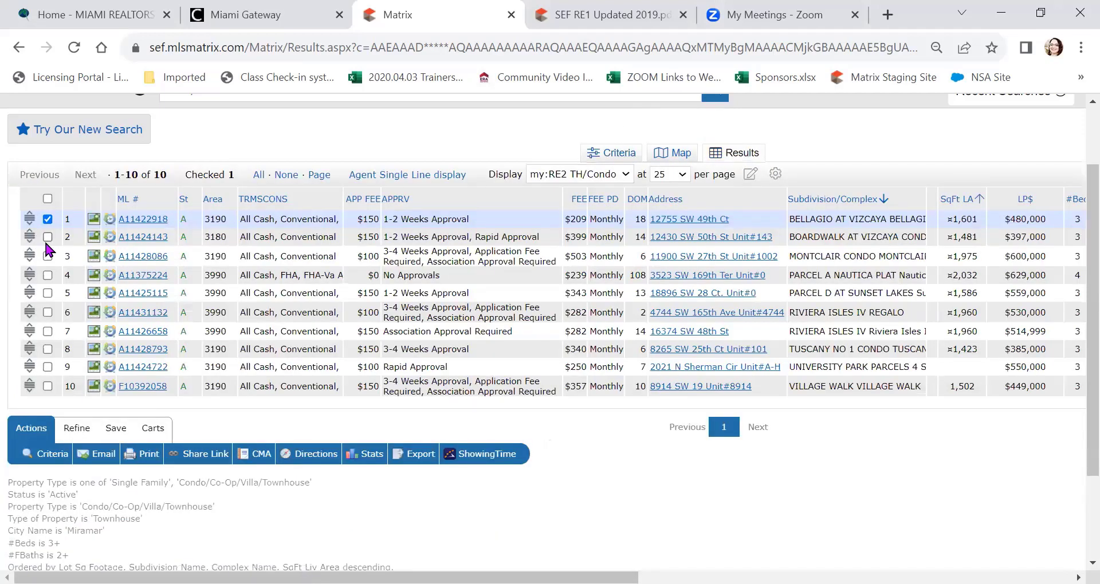
{"action": "left_click", "coordinate": [47, 255]}
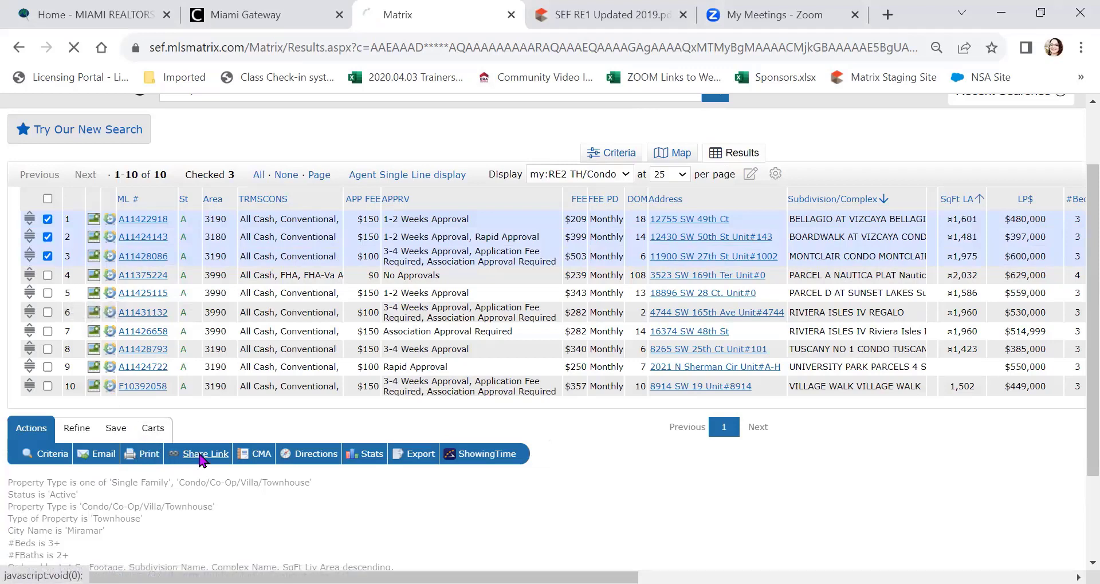
{"action": "scroll", "coordinate": [201, 460], "scroll_direction": "up", "scroll_amount": 1}
{"action": "scroll", "coordinate": [202, 460], "scroll_direction": "down", "scroll_amount": 1}
Step: Generate a OneHome share link URL for the three checked listings and copy it
{"action": "left_click", "coordinate": [204, 455]}
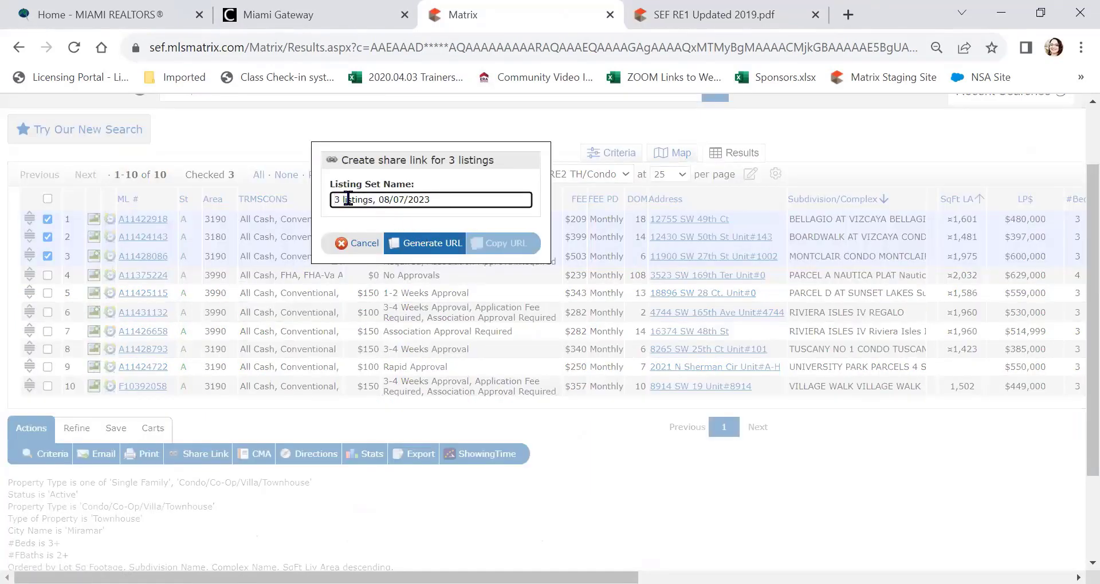
{"action": "left_click", "coordinate": [422, 246]}
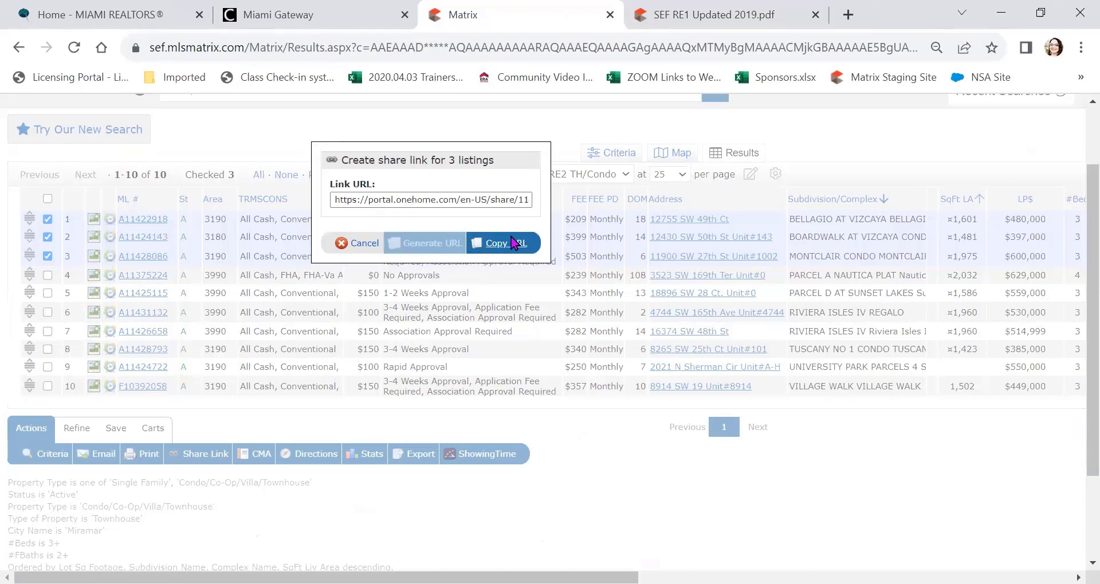
{"action": "left_click", "coordinate": [507, 243]}
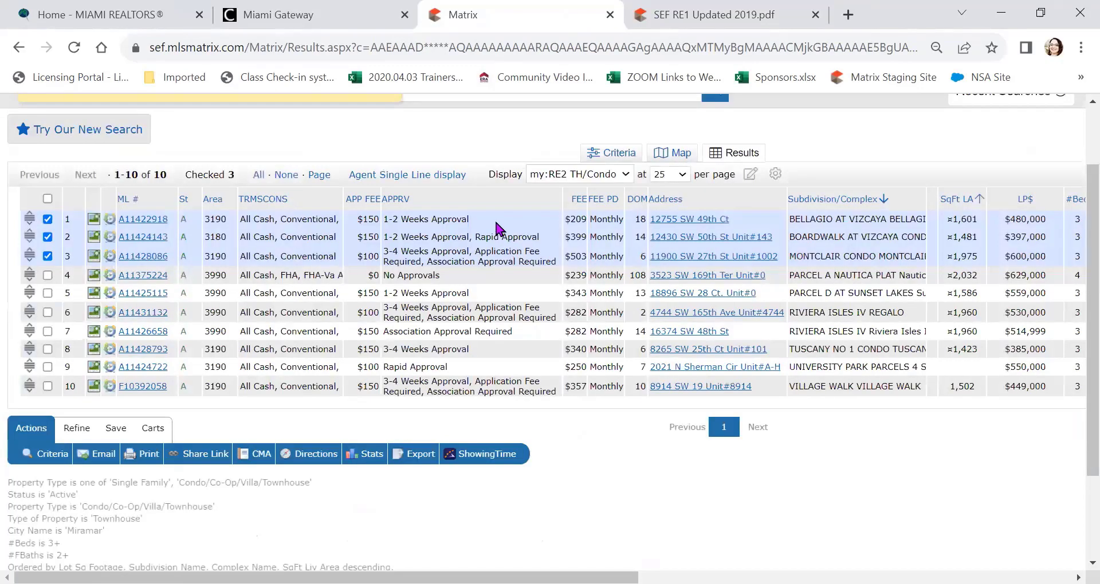
{"action": "scroll", "coordinate": [504, 229], "scroll_direction": "up", "scroll_amount": 2}
Step: Open the copied OneHome share link in another browser tab
{"action": "left_click", "coordinate": [744, 17]}
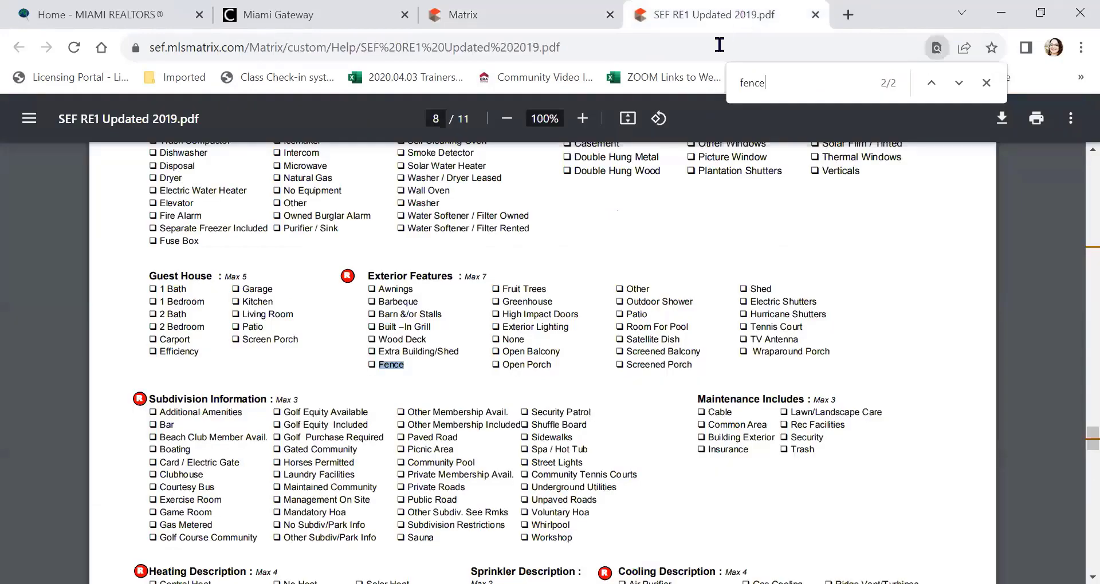
{"action": "left_click", "coordinate": [720, 47]}
{"action": "key", "text": "BackSpace"}
{"action": "key", "text": "ctrl+v"}
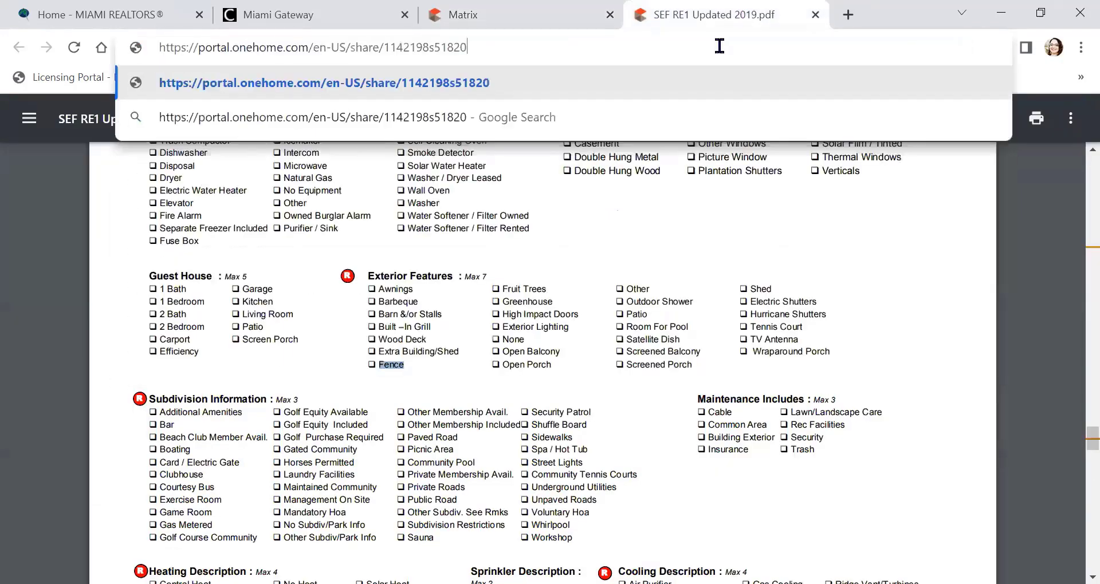
{"action": "key", "text": "Return"}
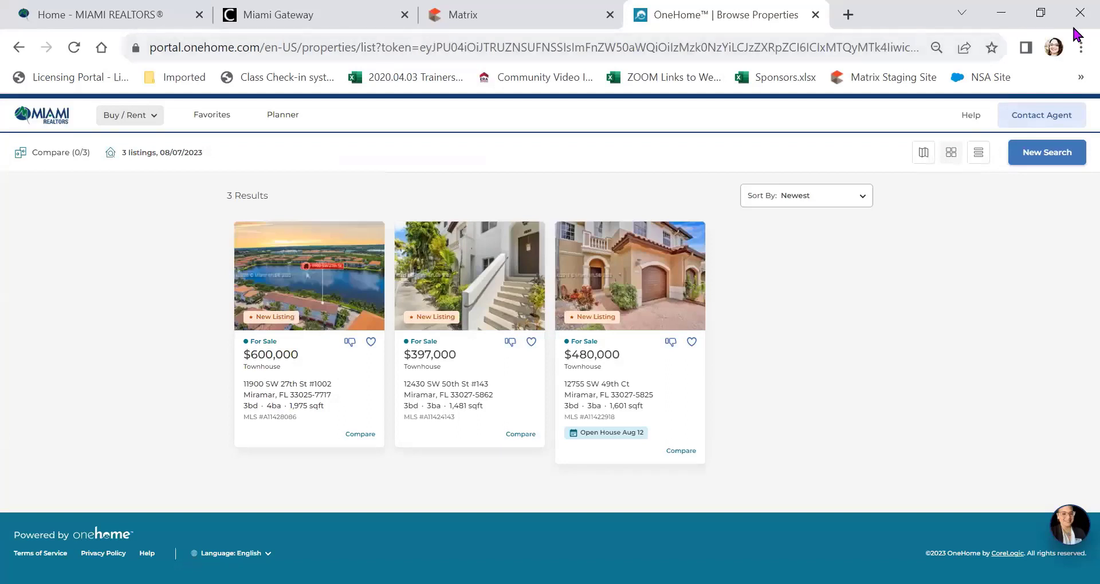
Step: Set the browser zoom to 90% to view the three shared listings
{"action": "left_click", "coordinate": [1080, 47]}
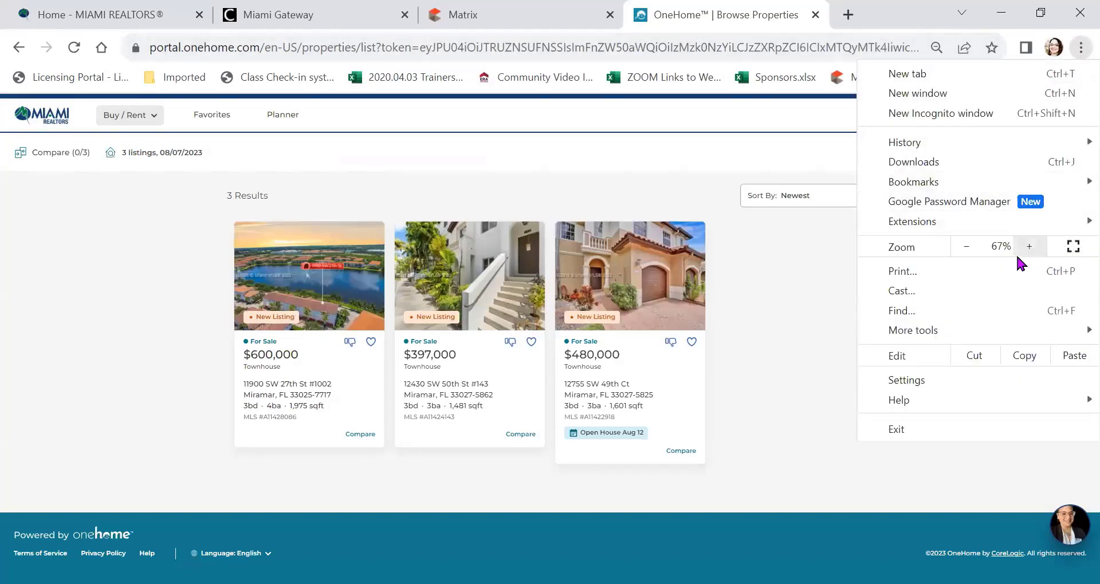
{"action": "left_click", "coordinate": [1030, 245]}
{"action": "left_click", "coordinate": [1030, 245]}
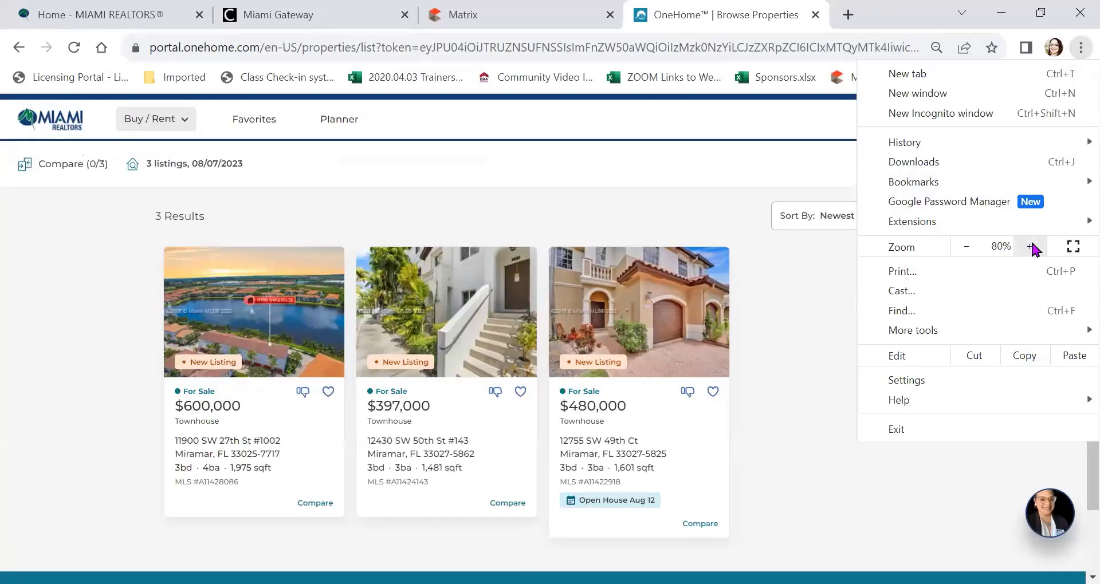
{"action": "left_click", "coordinate": [1031, 246]}
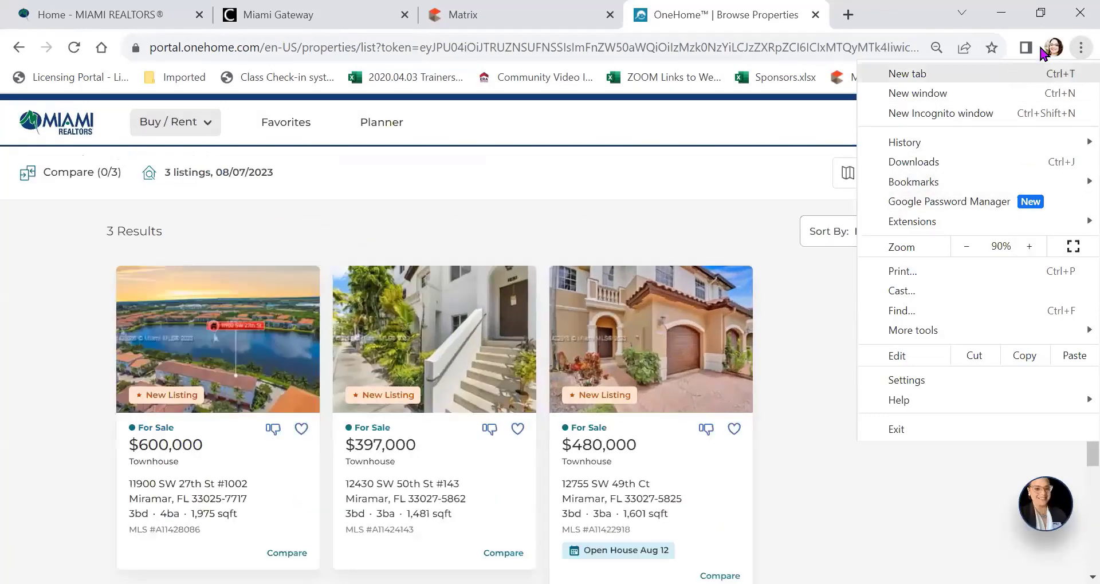
{"action": "left_click", "coordinate": [916, 23]}
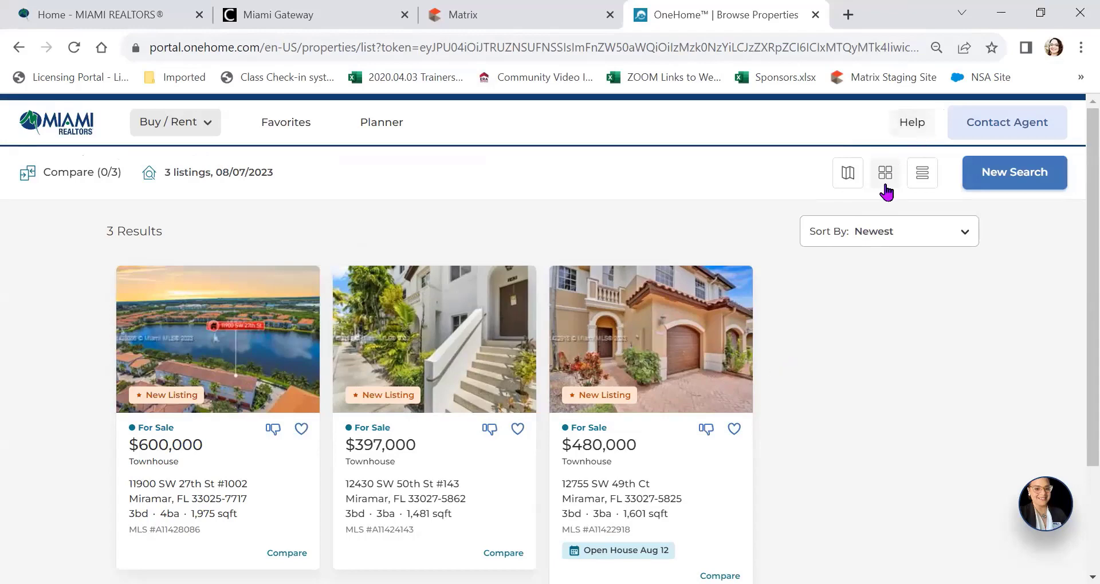
{"action": "scroll", "coordinate": [810, 332], "scroll_direction": "down", "scroll_amount": 3}
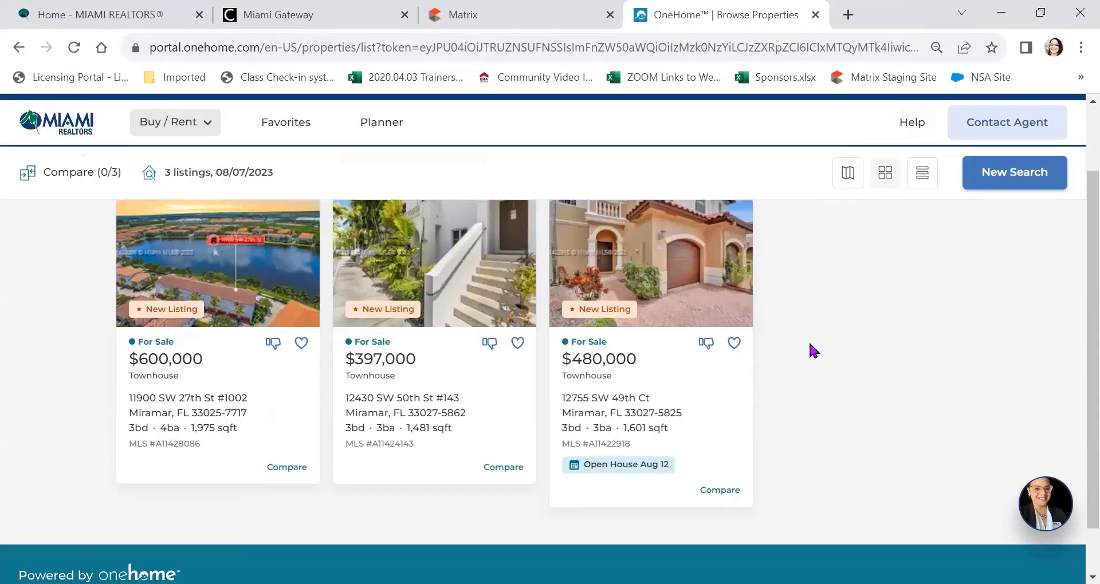
{"action": "scroll", "coordinate": [809, 340], "scroll_direction": "up", "scroll_amount": 3}
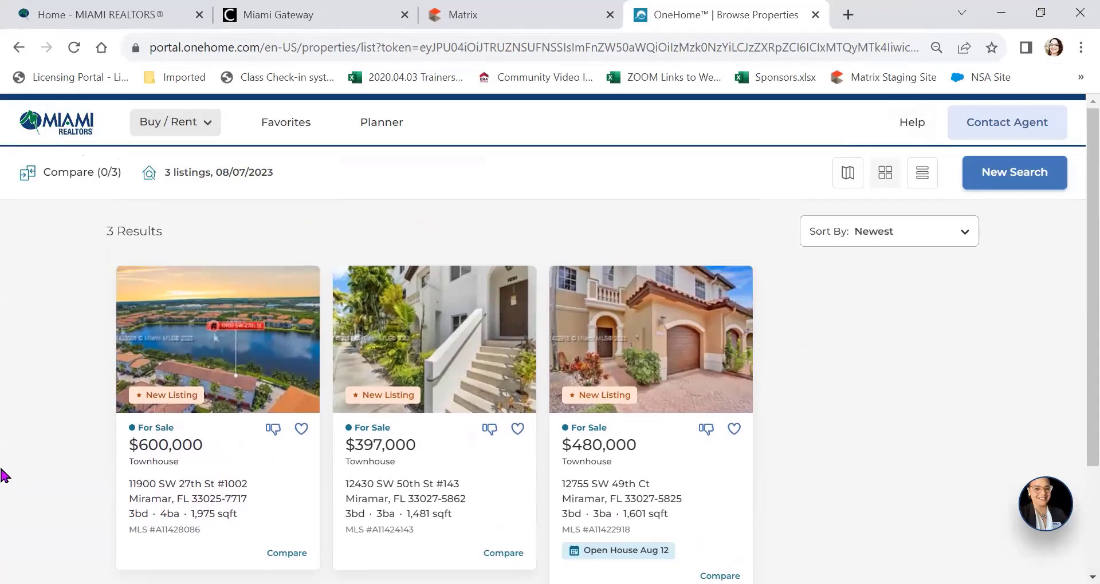
Step: Close the OneHome tab and show driving directions for the three checked listings
{"action": "left_click", "coordinate": [816, 14]}
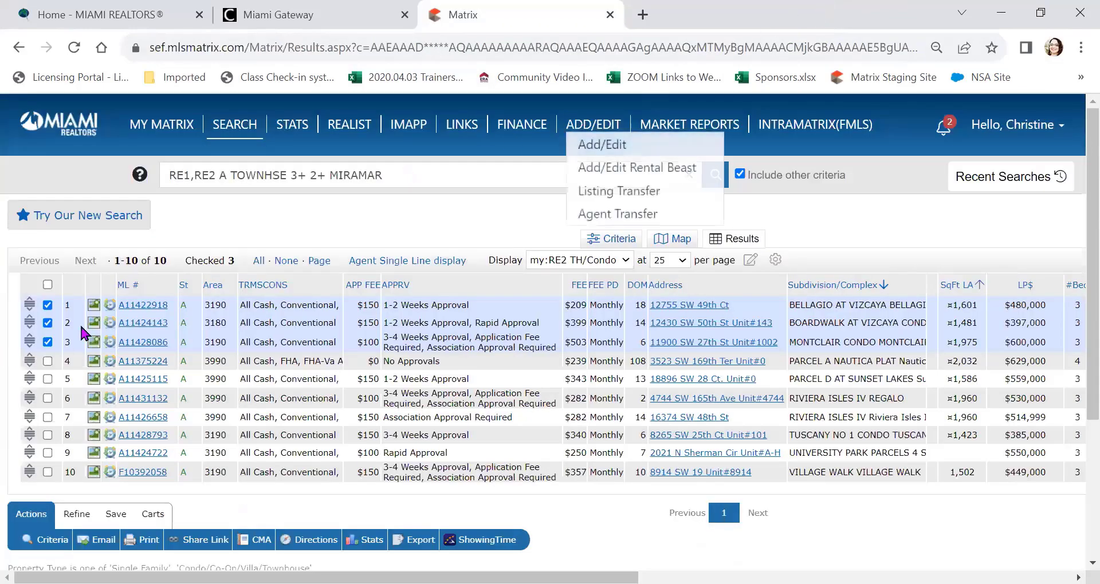
{"action": "scroll", "coordinate": [63, 344], "scroll_direction": "down", "scroll_amount": 3}
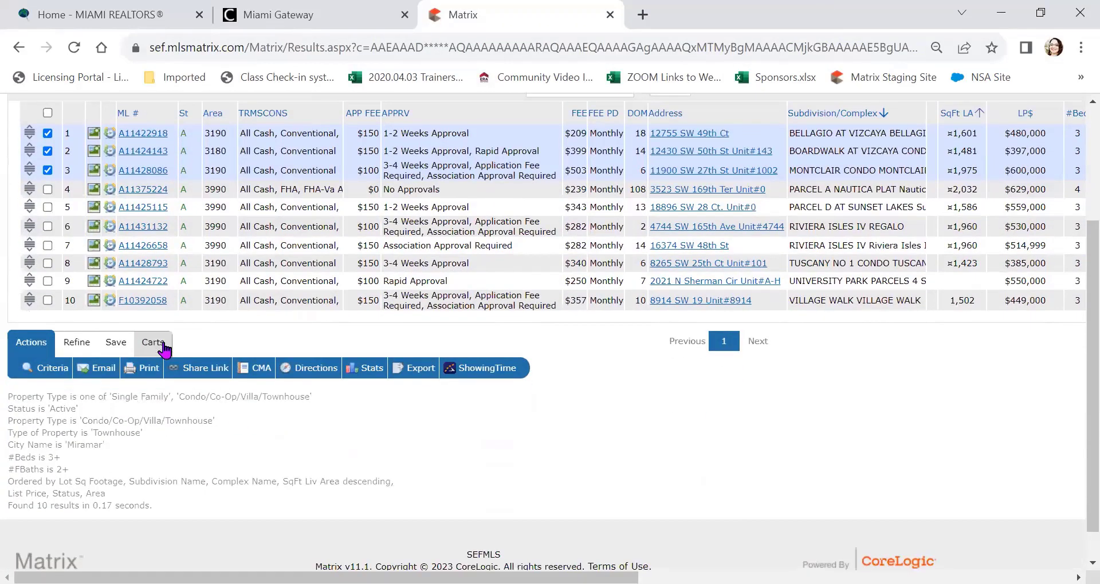
{"action": "left_click", "coordinate": [262, 372]}
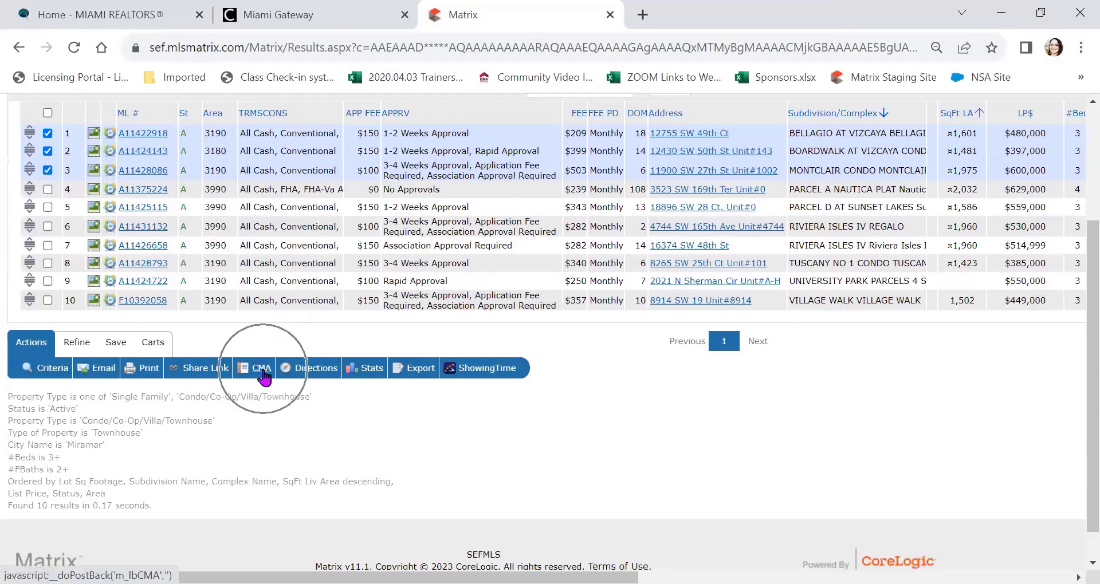
{"action": "left_click", "coordinate": [317, 369]}
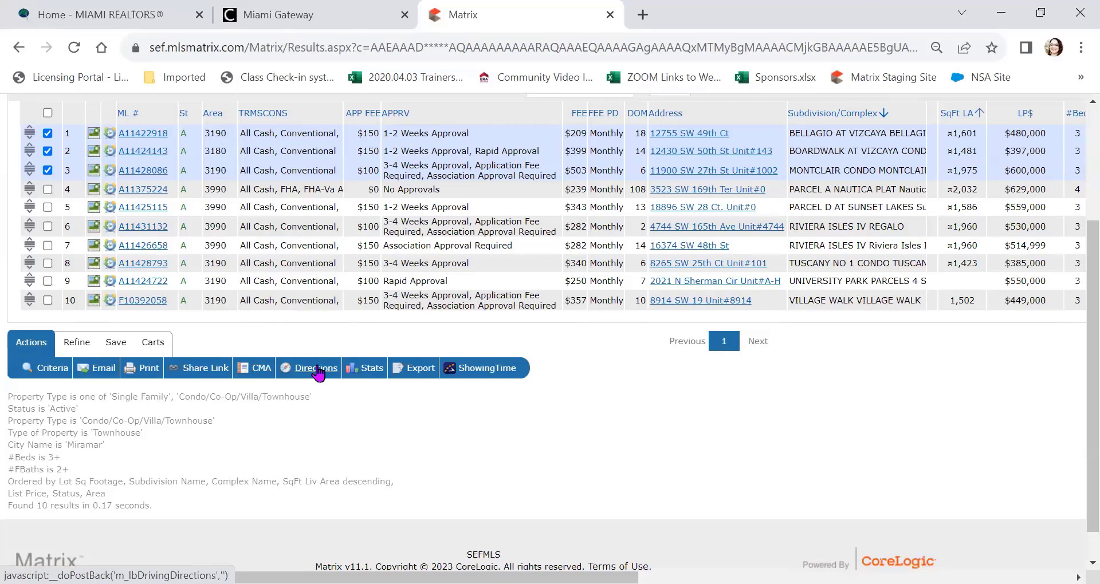
{"action": "left_click", "coordinate": [317, 371]}
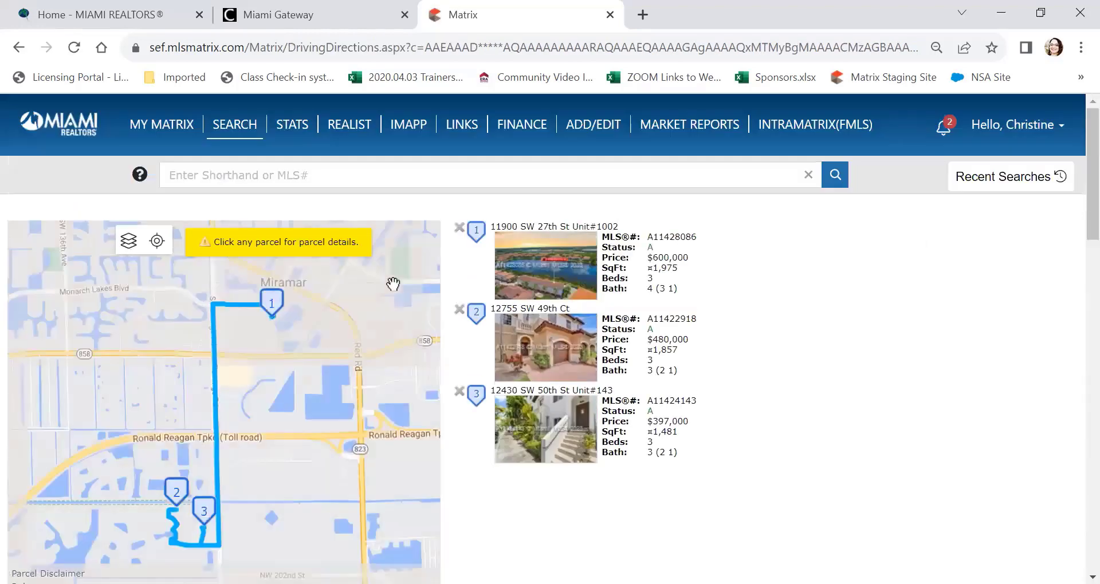
Step: Review the 3.6-mile driving route, then go back to the results list
{"action": "scroll", "coordinate": [885, 267], "scroll_direction": "down", "scroll_amount": 2}
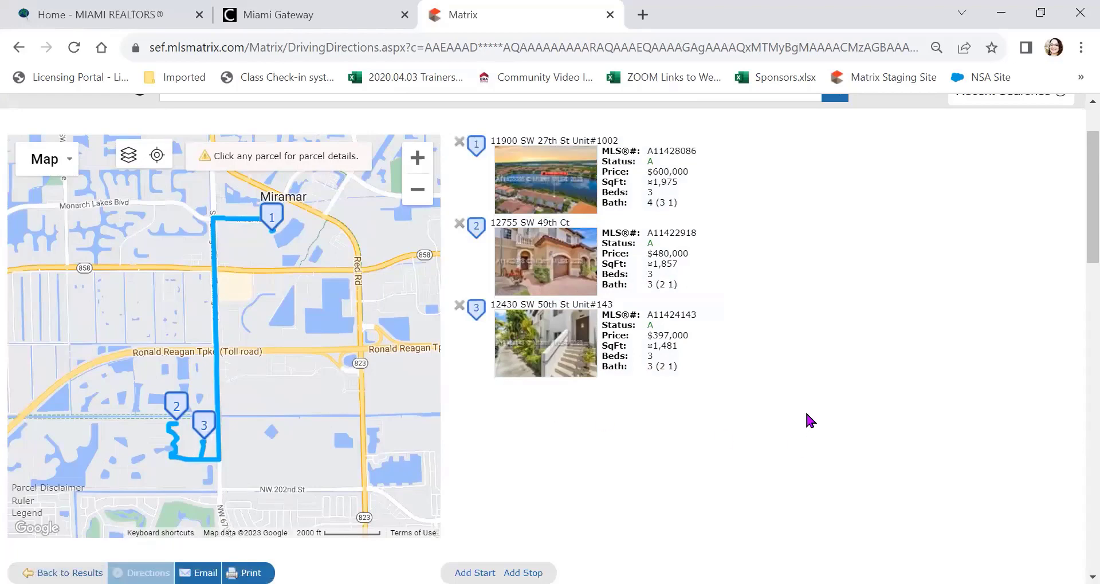
{"action": "scroll", "coordinate": [806, 414], "scroll_direction": "down", "scroll_amount": 2}
{"action": "scroll", "coordinate": [806, 414], "scroll_direction": "down", "scroll_amount": 10}
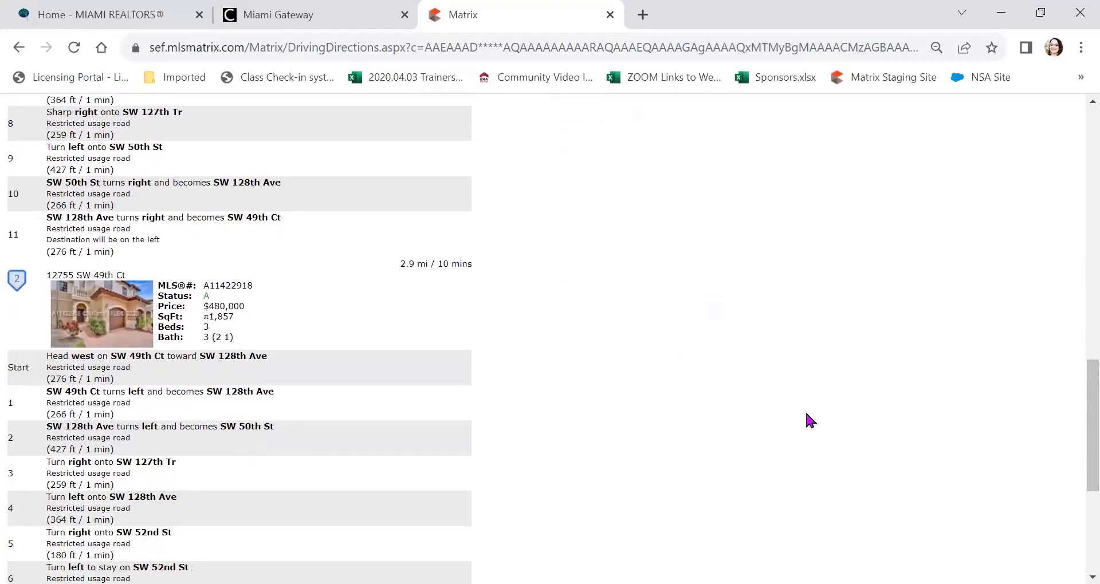
{"action": "scroll", "coordinate": [805, 410], "scroll_direction": "up", "scroll_amount": 15}
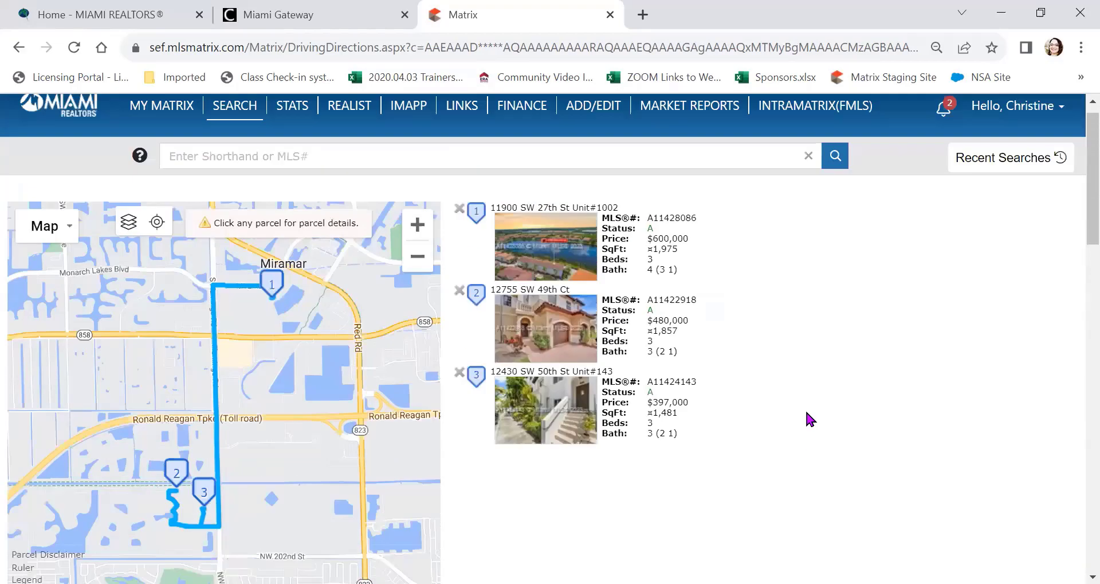
{"action": "key", "text": "alt+Left"}
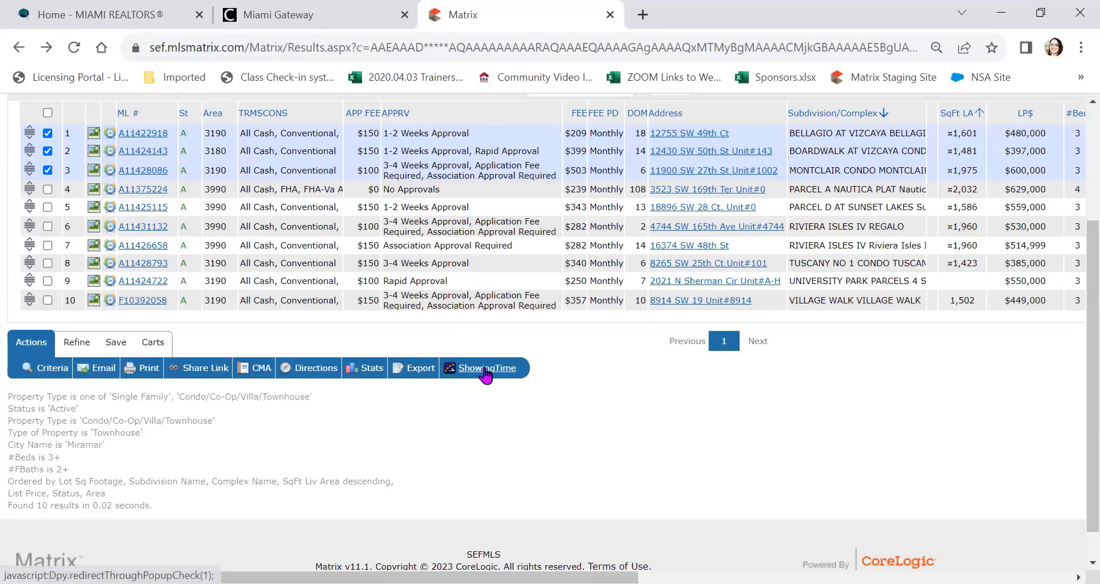
Step: Narrow the results to the three checked listings, then return to Original Results
{"action": "scroll", "coordinate": [452, 390], "scroll_direction": "up", "scroll_amount": 1}
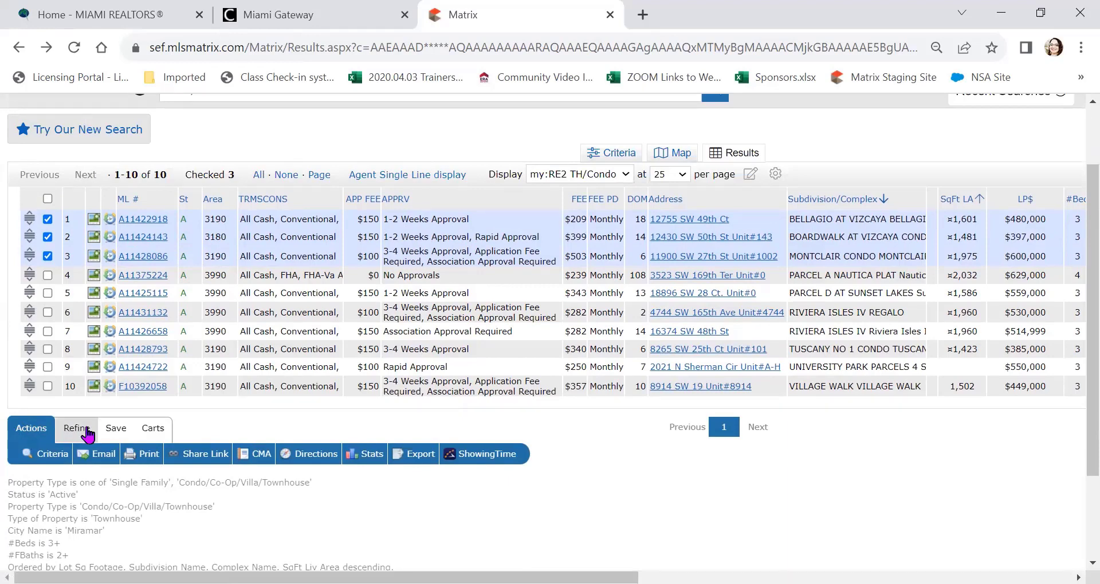
{"action": "left_click", "coordinate": [86, 433]}
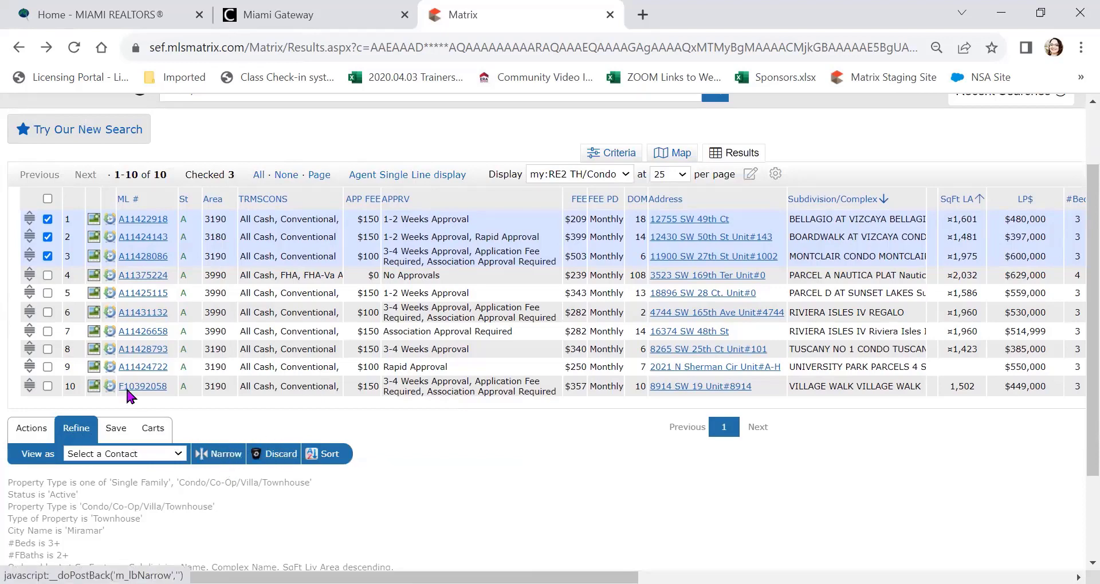
{"action": "left_click", "coordinate": [223, 458]}
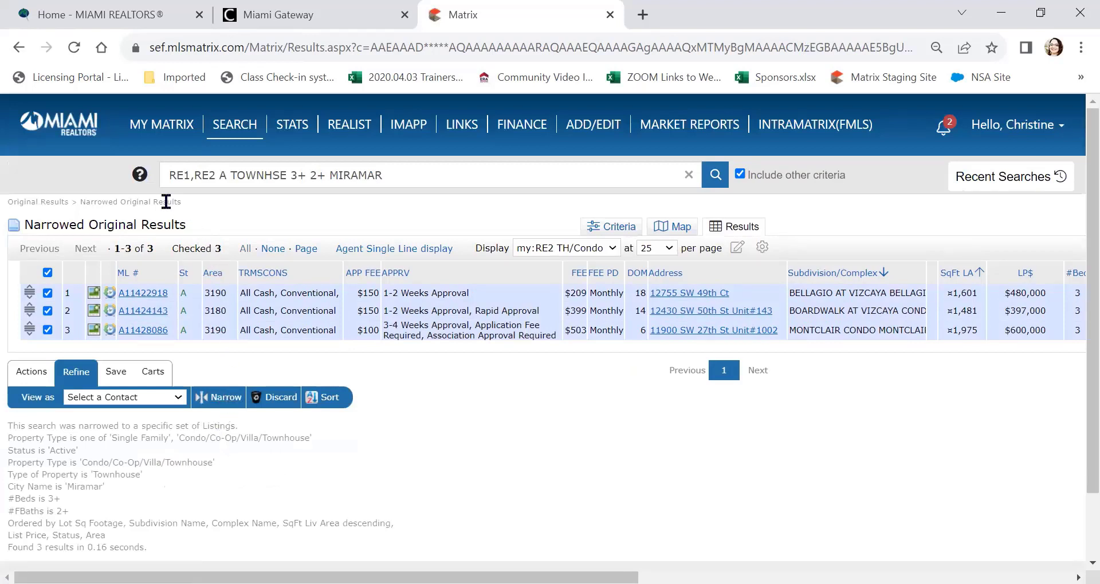
{"action": "left_click", "coordinate": [31, 205]}
Step: Discard the three checked listings, restore them, and return to the Actions bar
{"action": "scroll", "coordinate": [109, 272], "scroll_direction": "down", "scroll_amount": 1}
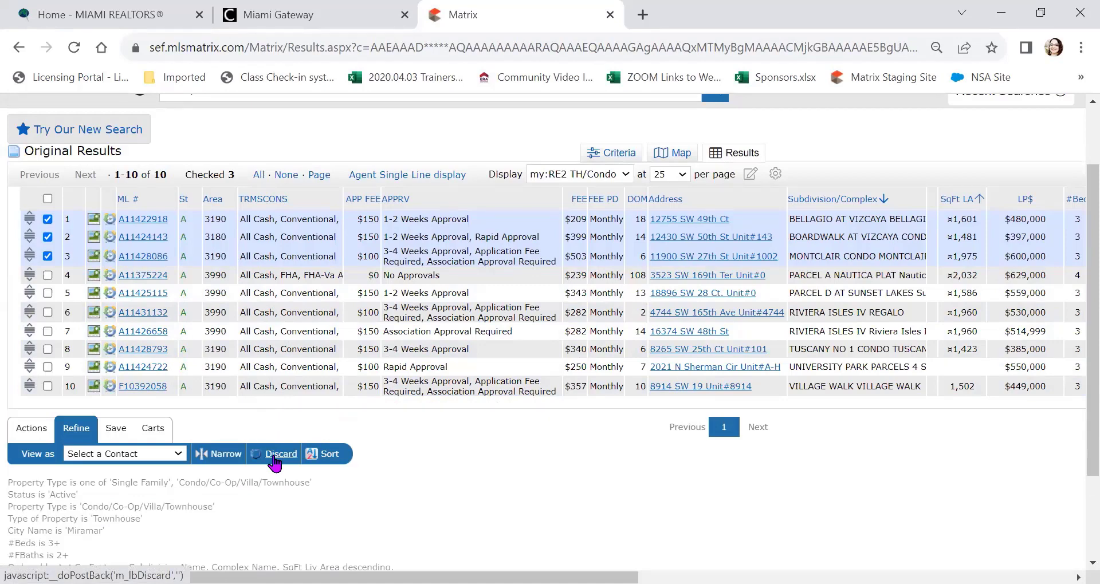
{"action": "left_click", "coordinate": [273, 458]}
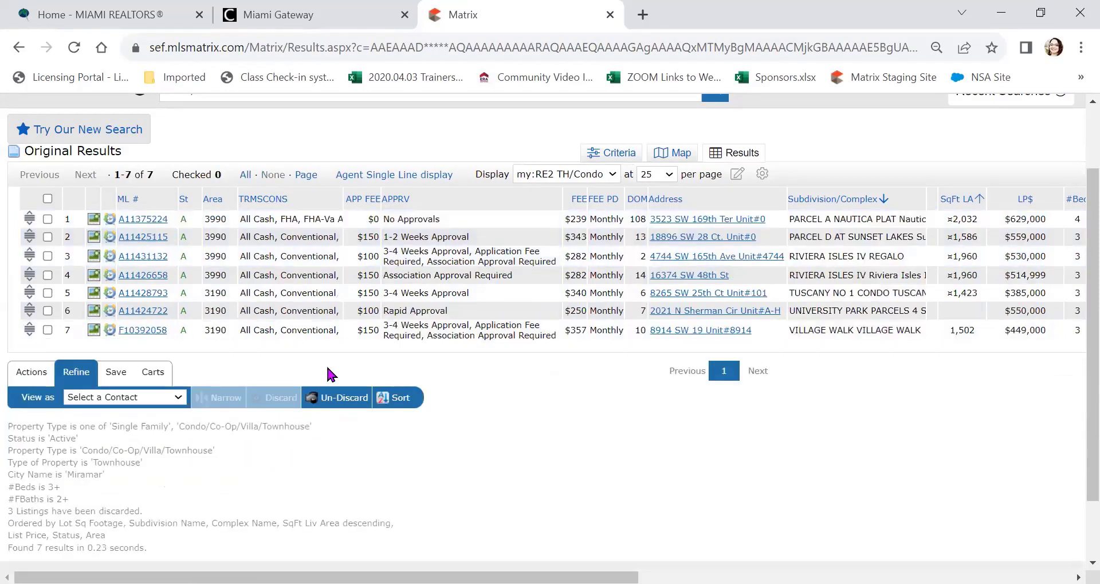
{"action": "left_click", "coordinate": [343, 401]}
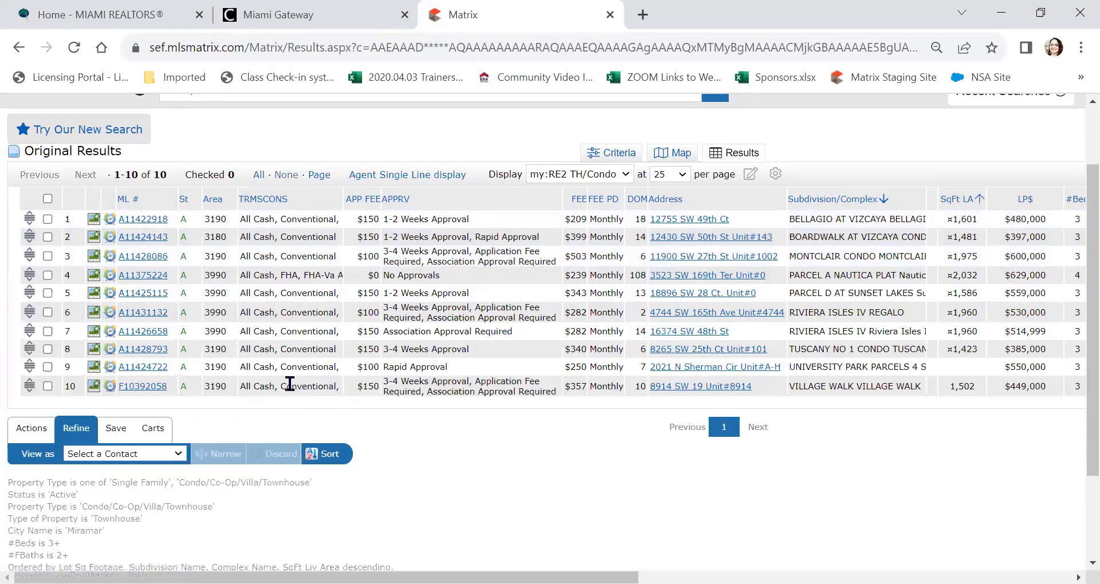
{"action": "left_click", "coordinate": [31, 431]}
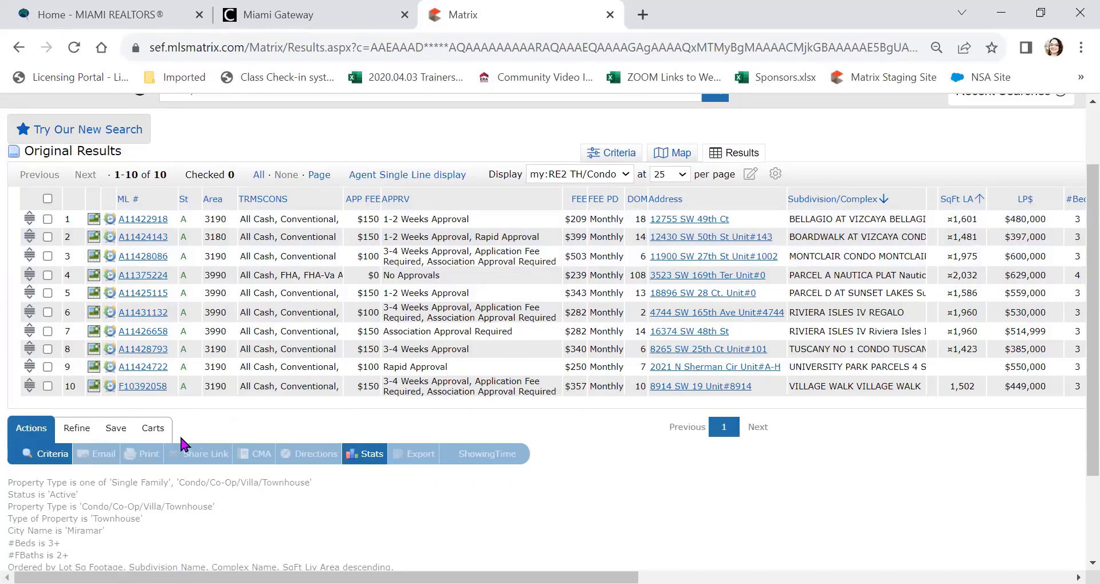
Step: Start a New Auto Email from the search's Save options, leaving the Contact dropdown unselected
{"action": "left_click", "coordinate": [116, 430]}
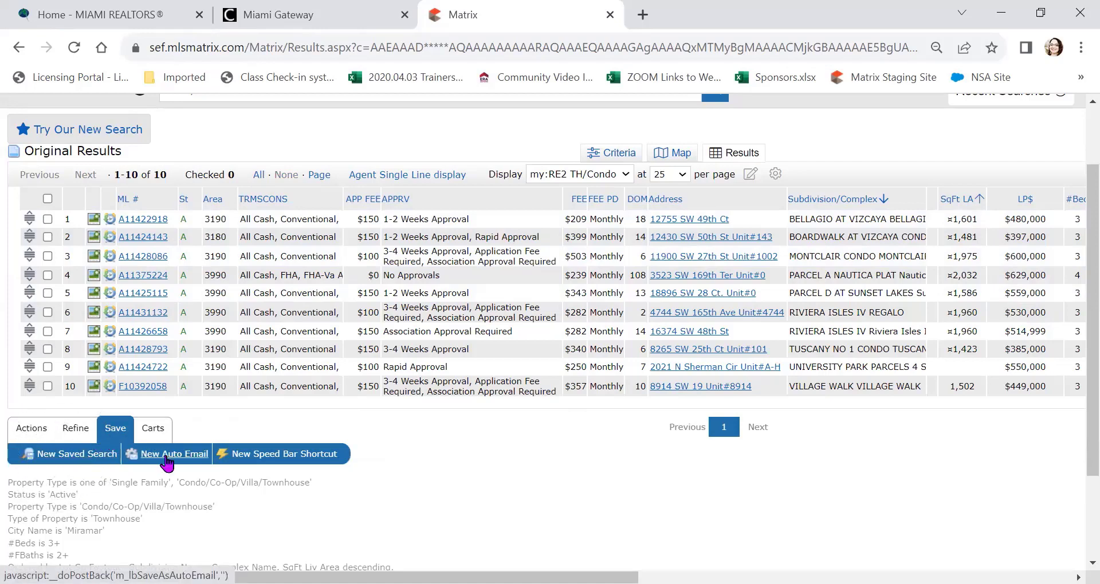
{"action": "left_click", "coordinate": [166, 456]}
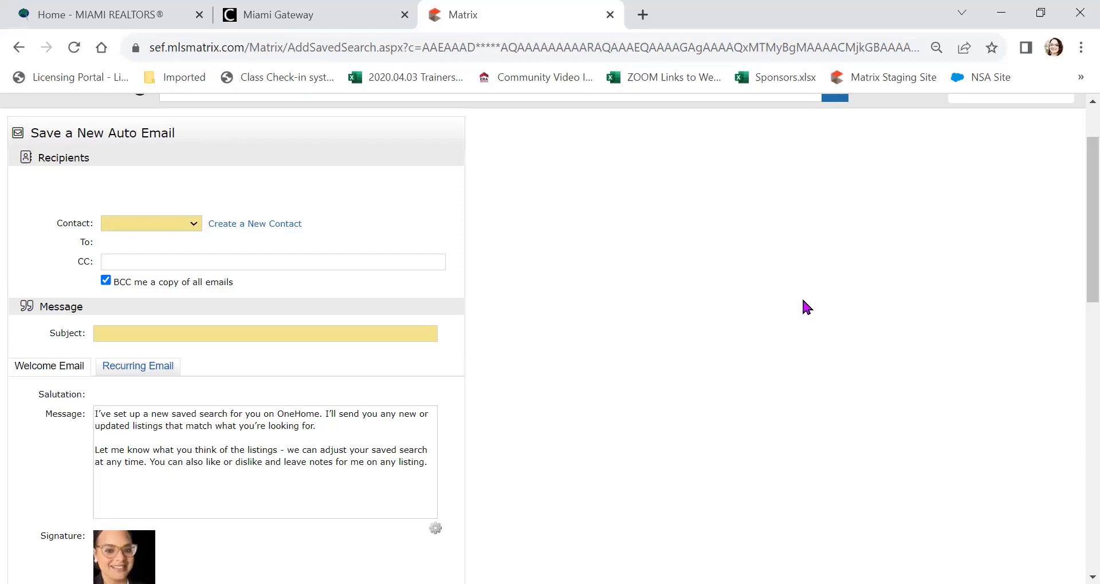
{"action": "left_click", "coordinate": [169, 222]}
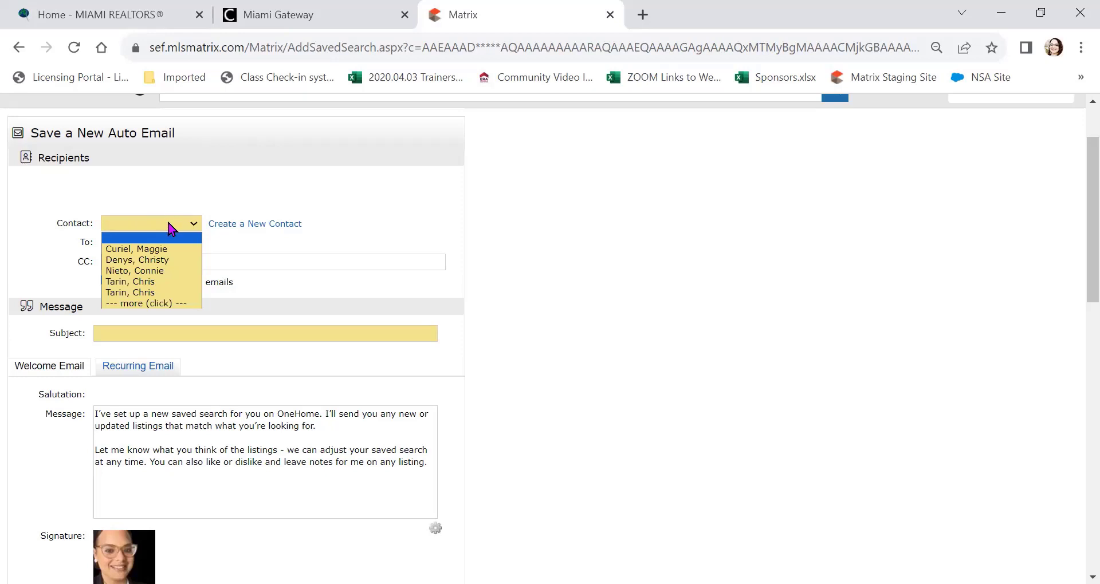
{"action": "left_click", "coordinate": [174, 191]}
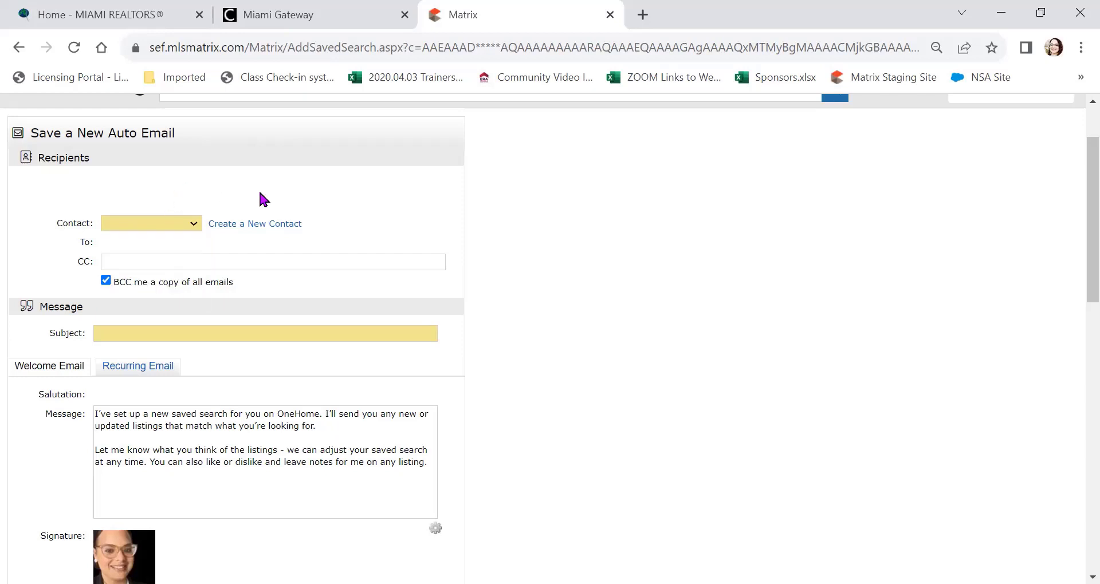
Step: Create a new contact and enter their first and last name, e-mail address and cell number
{"action": "left_click", "coordinate": [266, 228]}
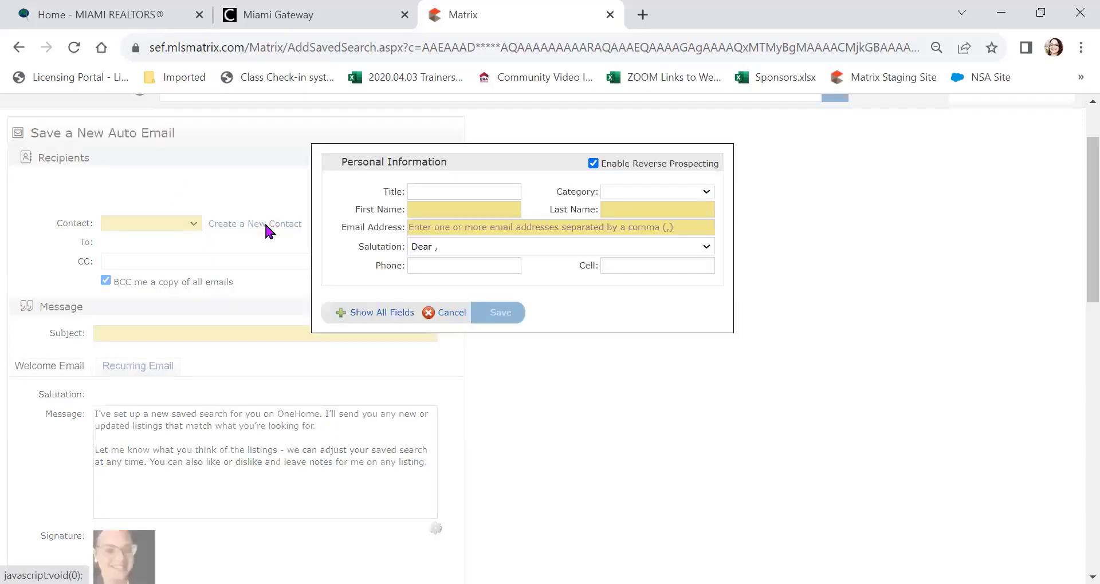
{"action": "left_click", "coordinate": [446, 207]}
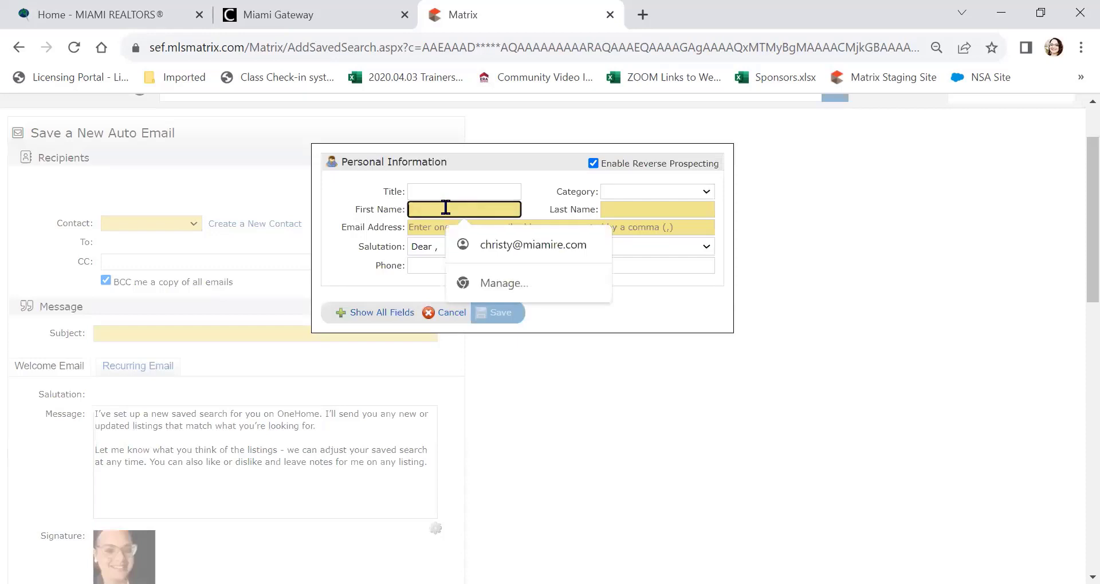
{"action": "key", "text": "Tab"}
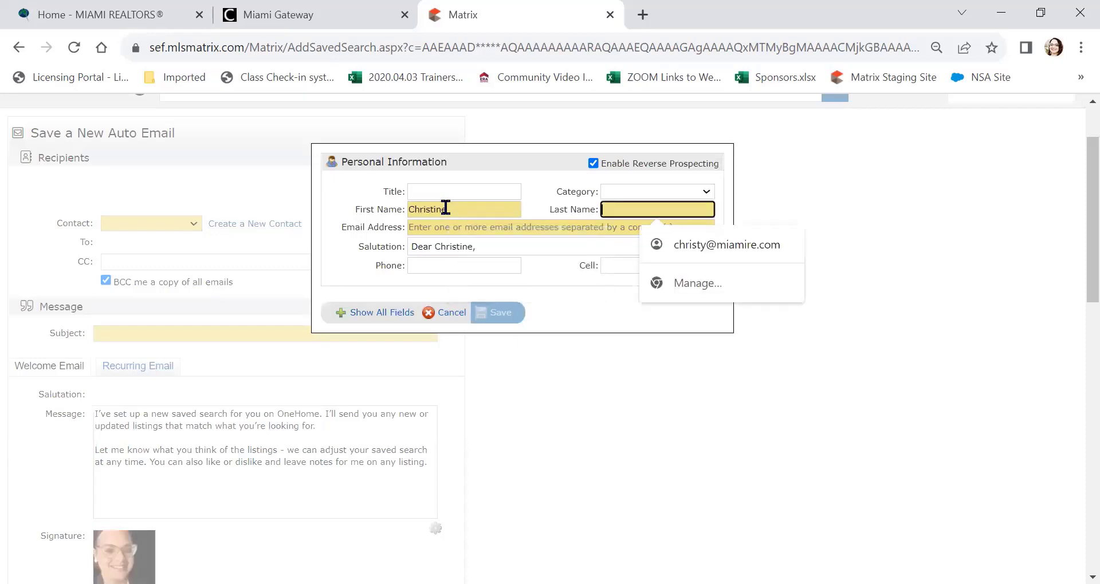
{"action": "key", "text": "Tab"}
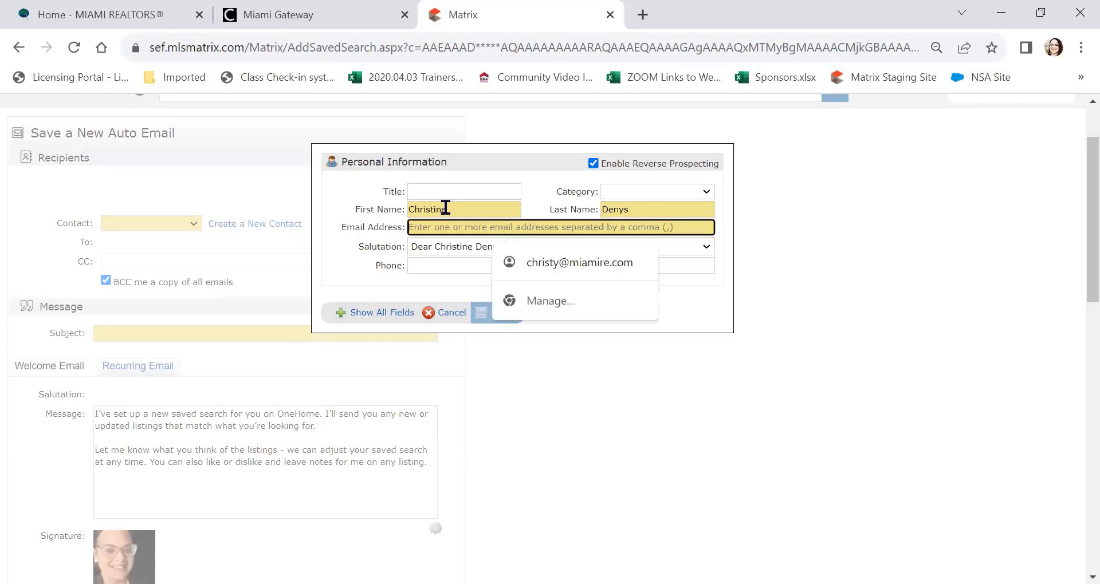
{"action": "type", "text": "chri"}
{"action": "key", "text": "BackSpace"}
{"action": "key", "text": "BackSpace"}
{"action": "key", "text": "BackSpace"}
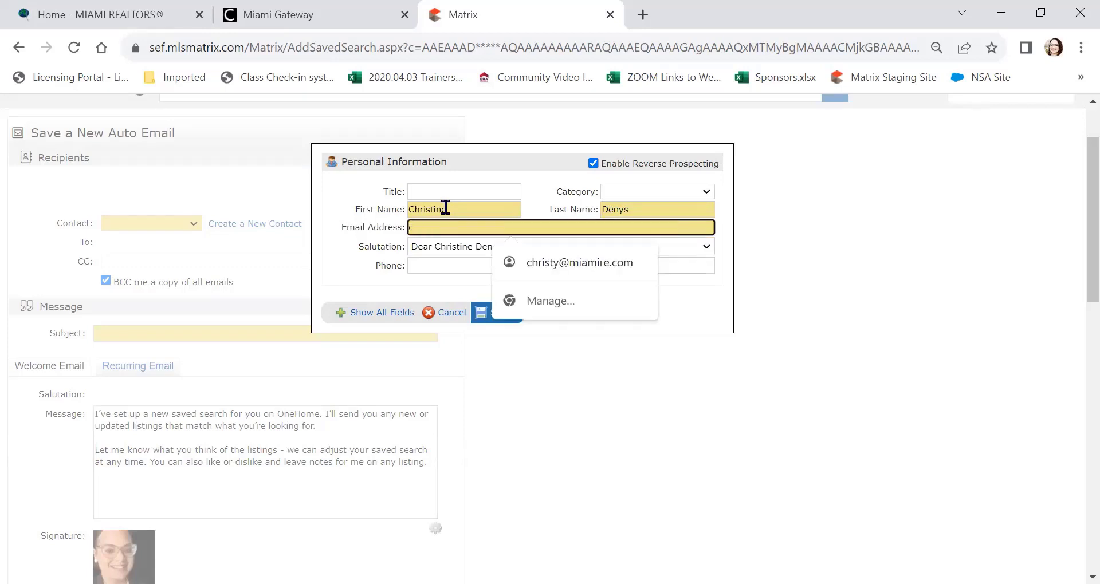
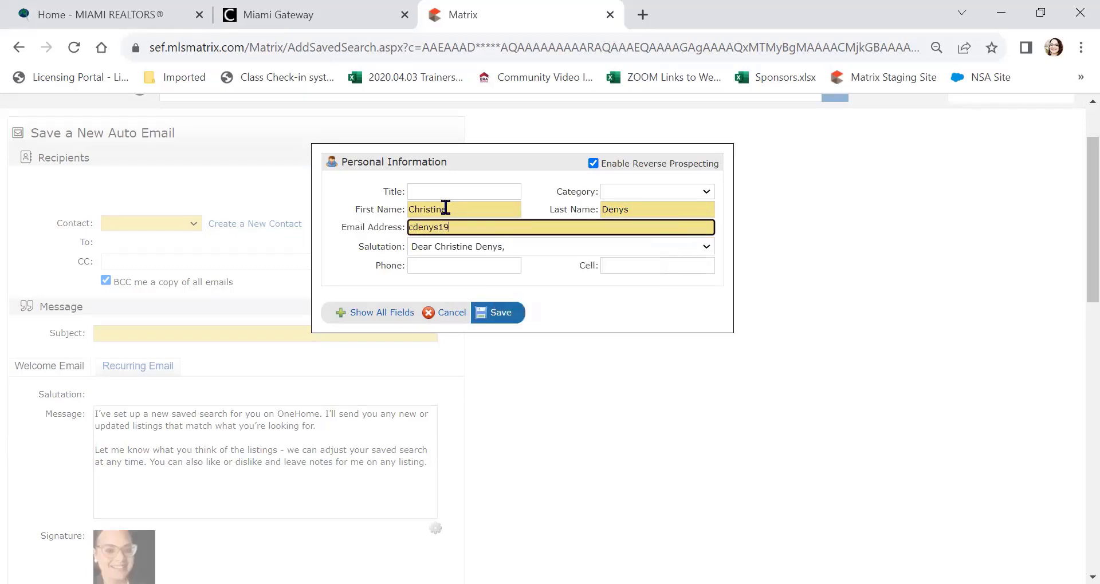
{"action": "left_click", "coordinate": [621, 265]}
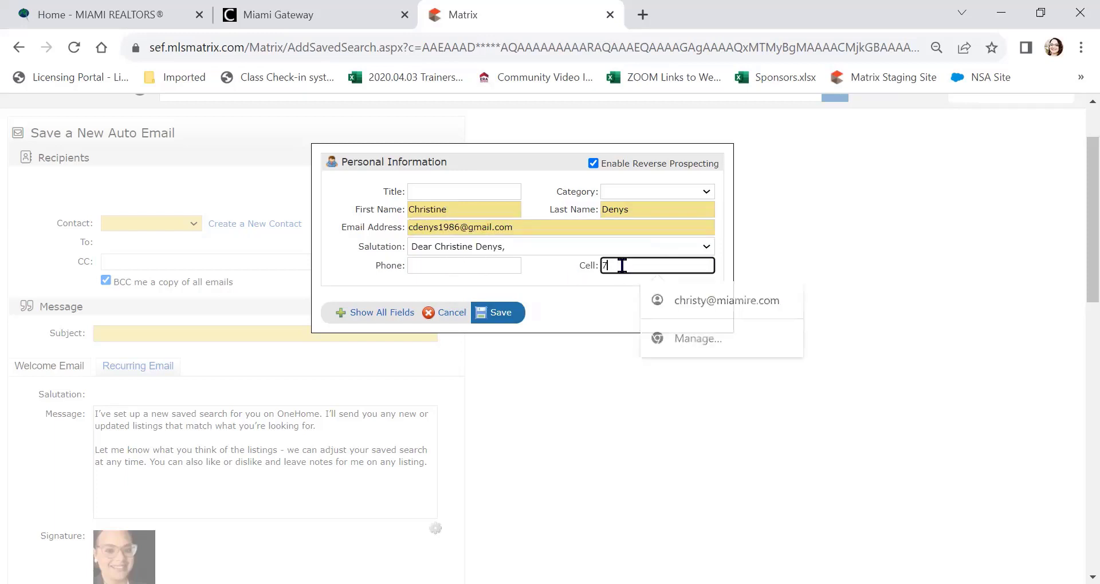
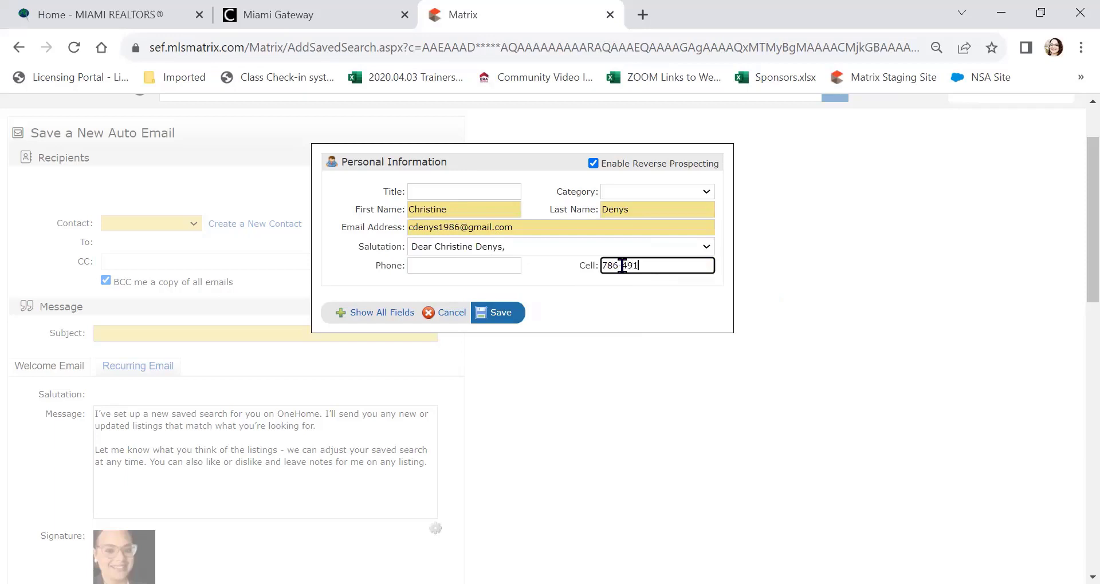
Step: Set the new contact's category to Buyer Customers and save the contact
{"action": "left_click", "coordinate": [678, 192]}
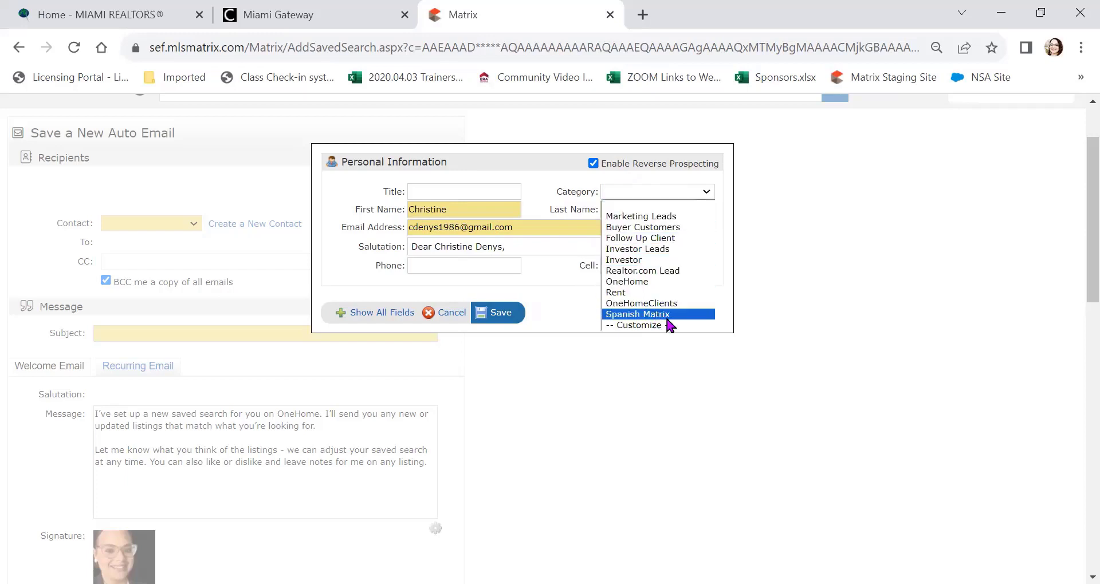
{"action": "left_click", "coordinate": [658, 228]}
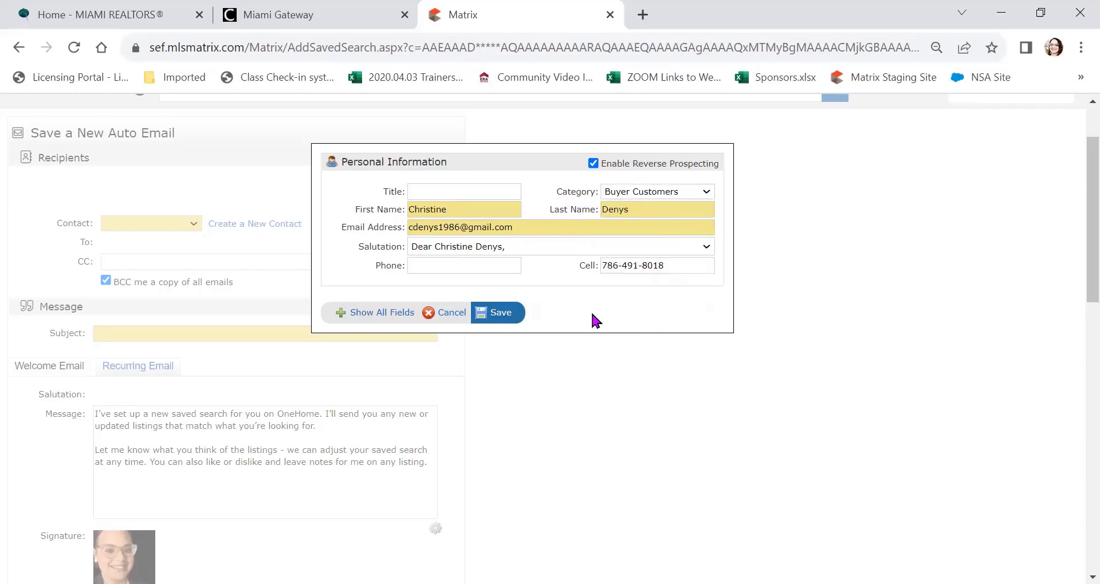
{"action": "left_click", "coordinate": [496, 314]}
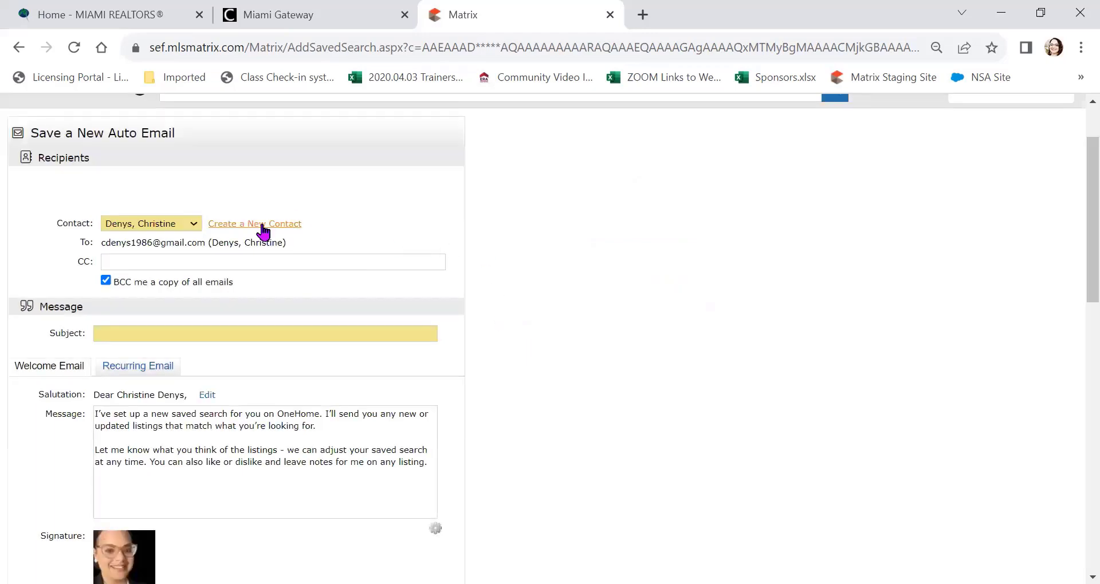
{"action": "scroll", "coordinate": [530, 235], "scroll_direction": "down", "scroll_amount": 1}
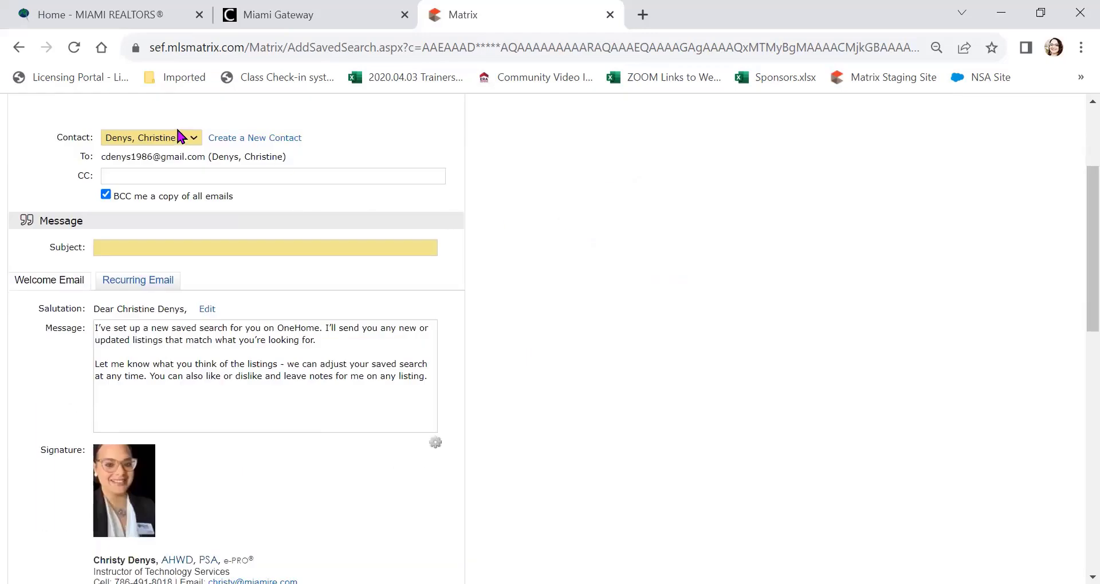
{"action": "left_click", "coordinate": [134, 248]}
{"action": "left_click", "coordinate": [248, 284]}
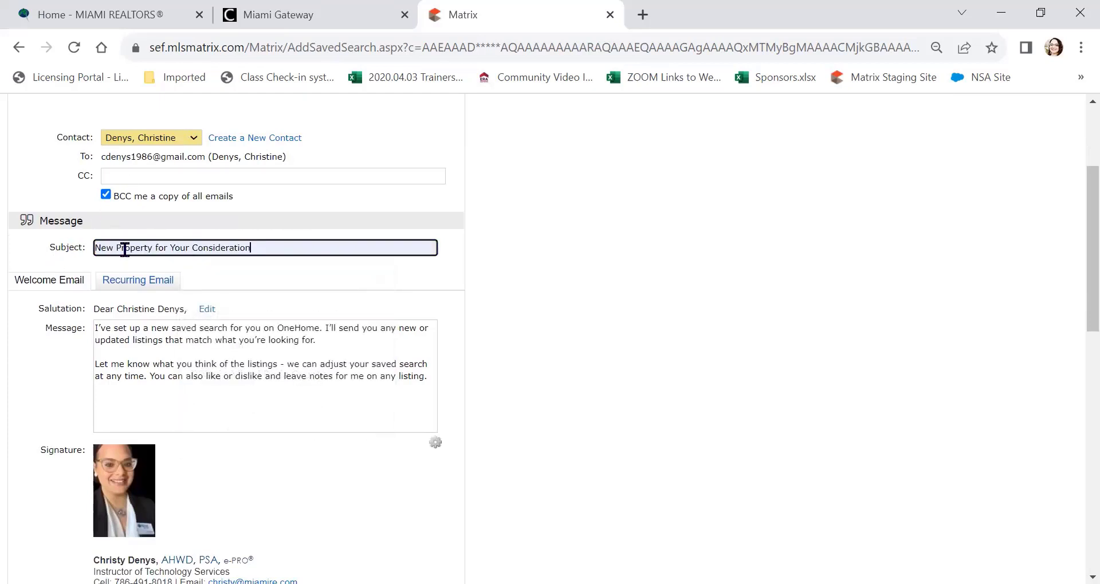
{"action": "left_click_drag", "start_coordinate": [117, 248], "coordinate": [153, 248]}
{"action": "key", "text": "BackSpace"}
{"action": "type", "text": "Homes"}
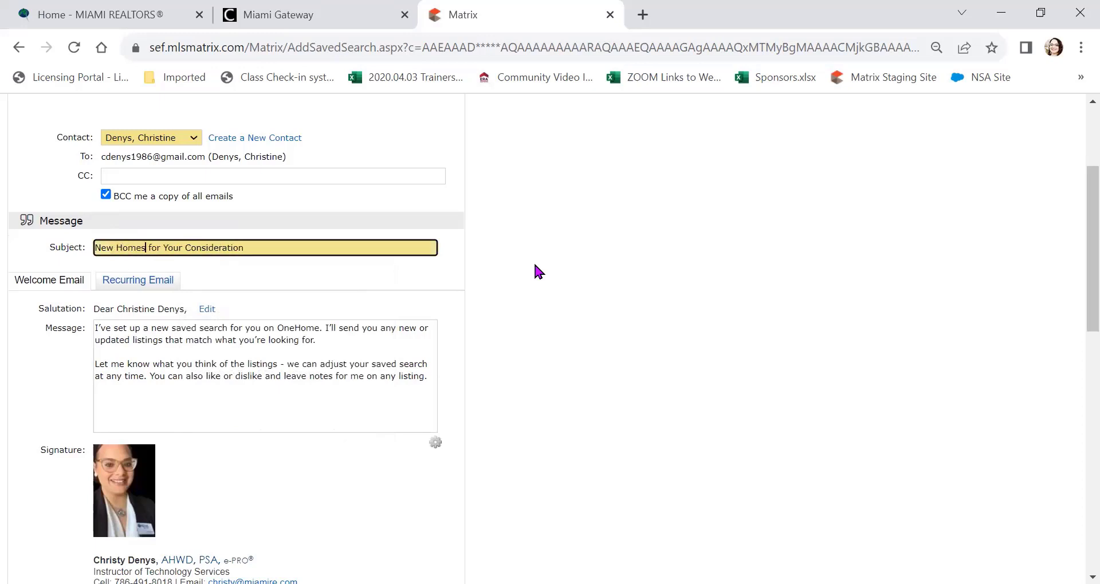
{"action": "left_click", "coordinate": [534, 261]}
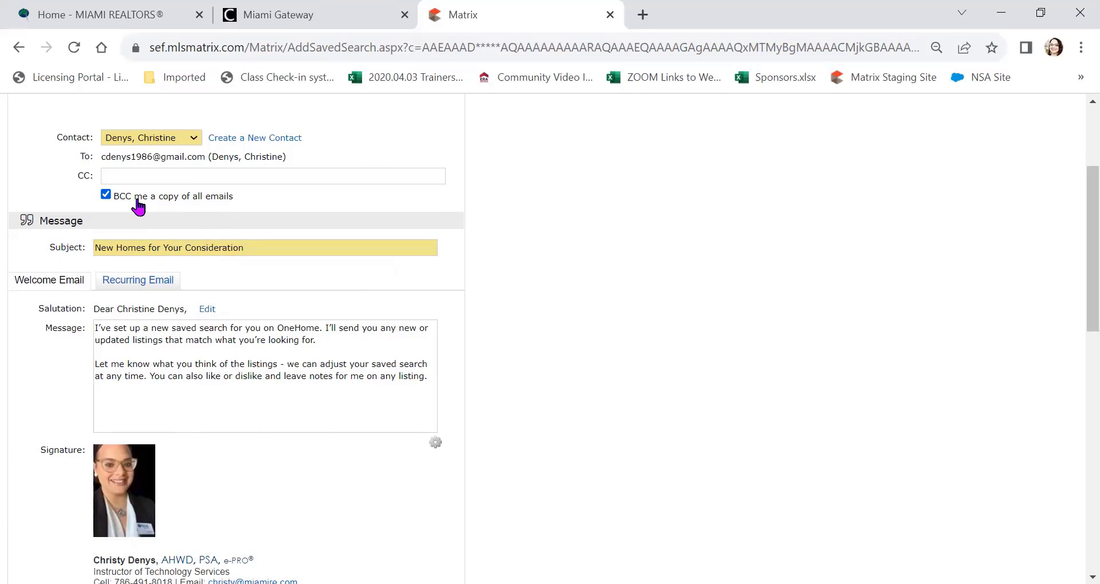
{"action": "scroll", "coordinate": [138, 206], "scroll_direction": "up", "scroll_amount": 3}
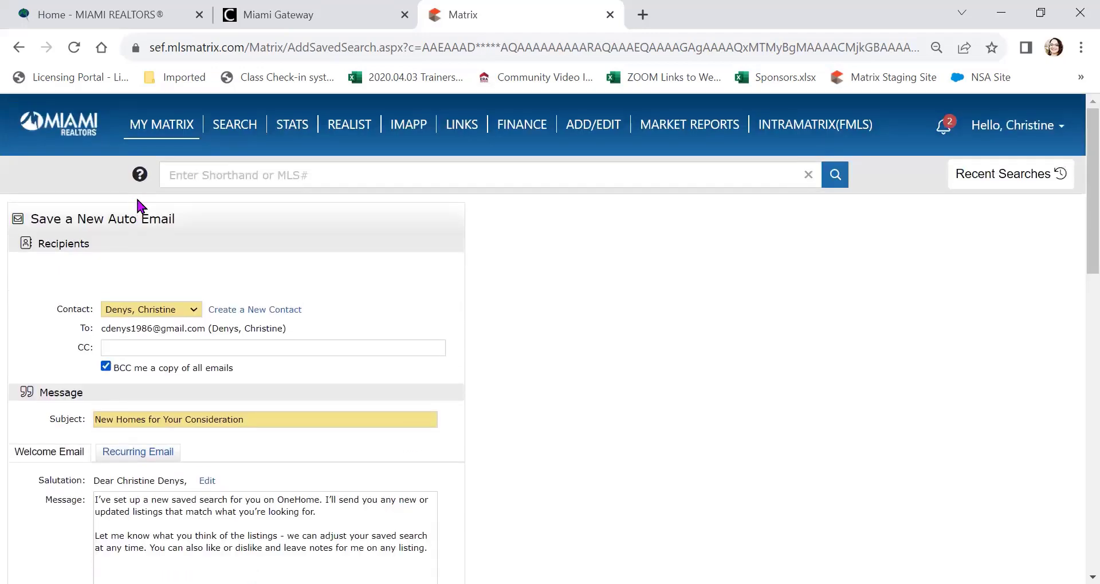
{"action": "mouse_move", "coordinate": [158, 125]}
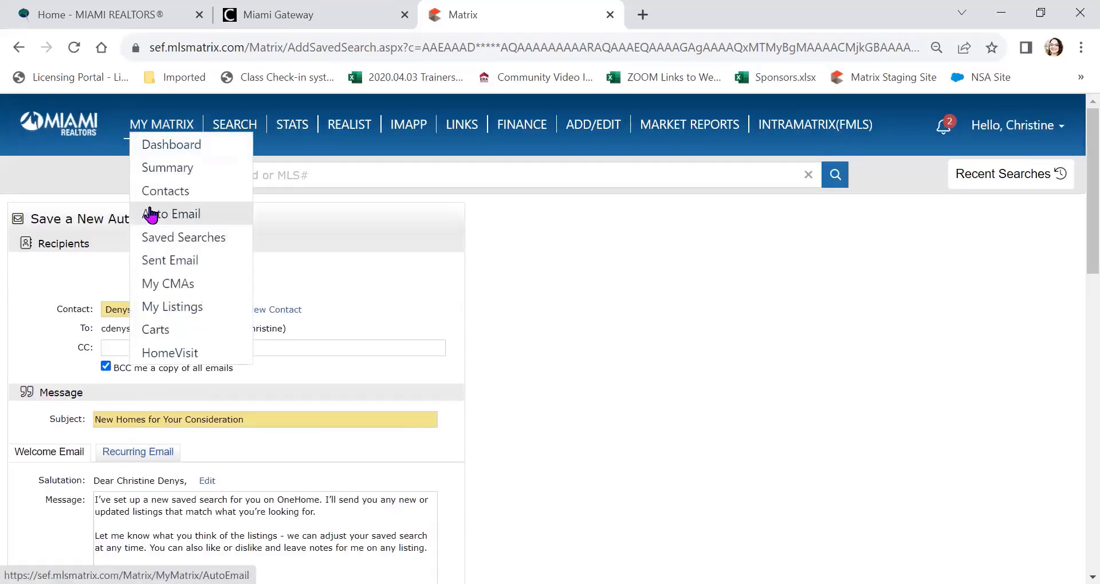
{"action": "scroll", "coordinate": [557, 350], "scroll_direction": "down", "scroll_amount": 3}
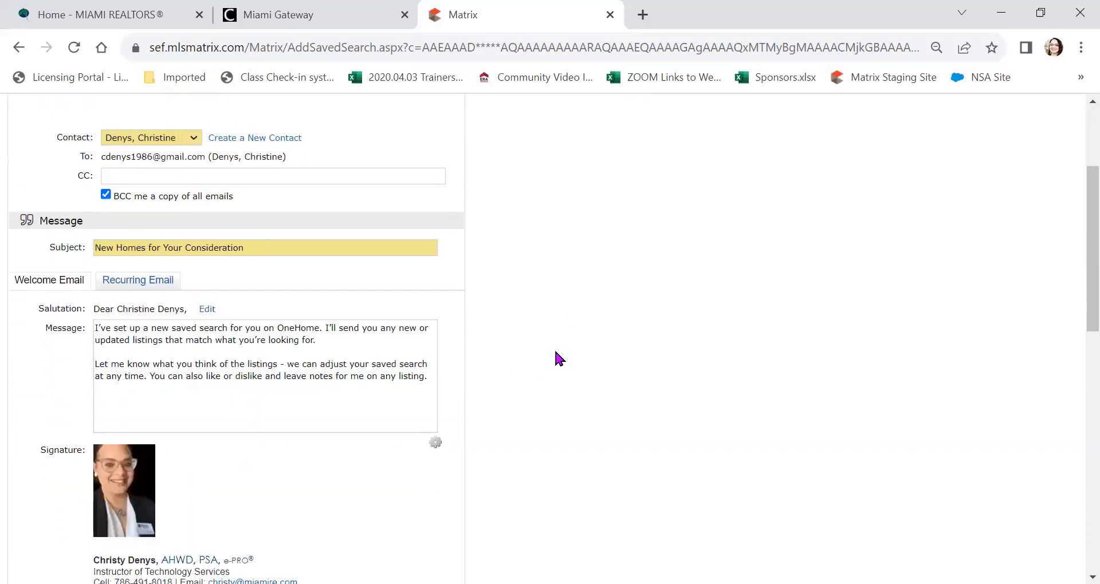
{"action": "scroll", "coordinate": [555, 359], "scroll_direction": "down", "scroll_amount": 2}
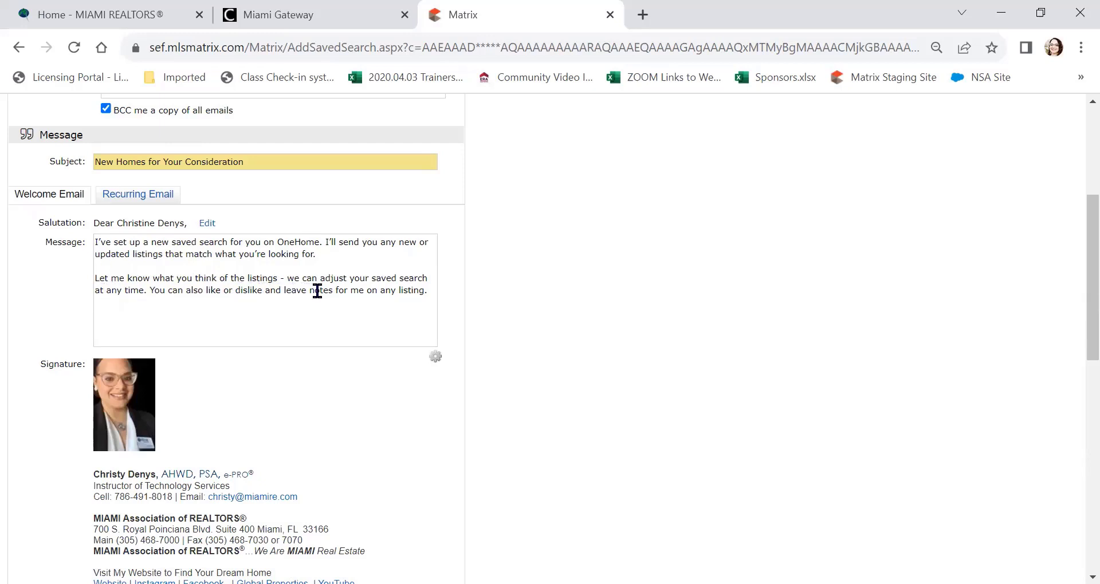
Step: Paste 'once you create your free OneHome account' at the end of the welcome message's last sentence
{"action": "left_click", "coordinate": [423, 288]}
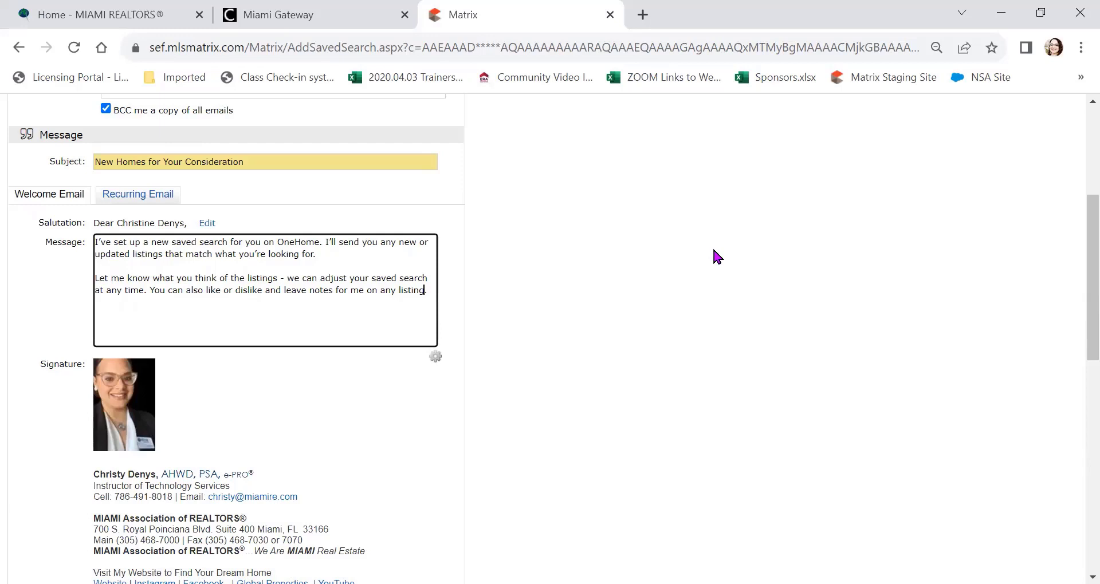
{"action": "type", "text": "once you create your free OneHome account"}
{"action": "left_click", "coordinate": [656, 271]}
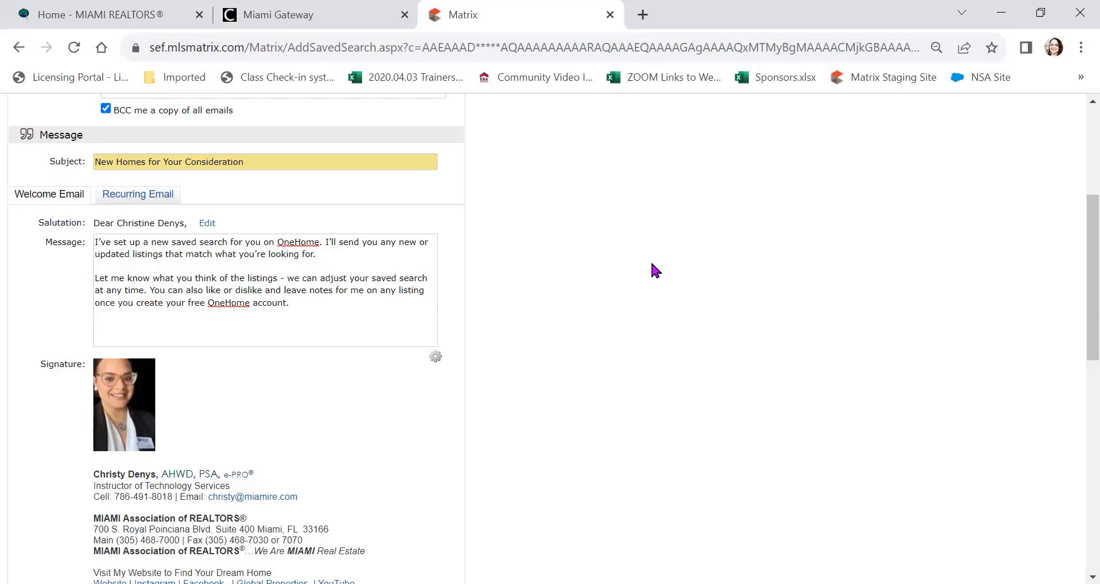
{"action": "scroll", "coordinate": [562, 245], "scroll_direction": "down", "scroll_amount": 5}
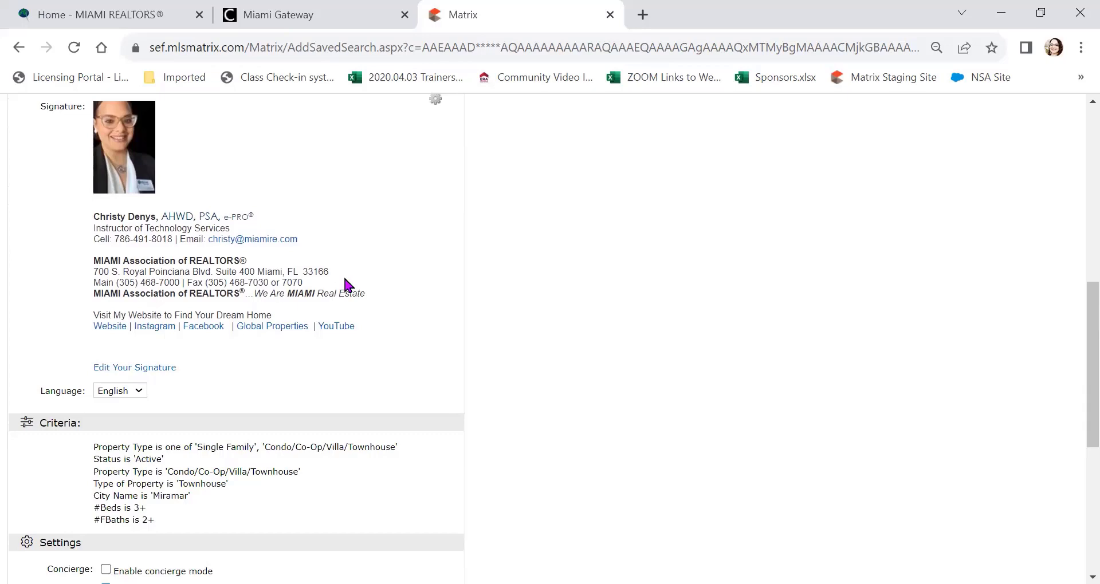
Step: Scroll down to the Schedule section and select the ASAP sending option
{"action": "scroll", "coordinate": [347, 283], "scroll_direction": "down", "scroll_amount": 5}
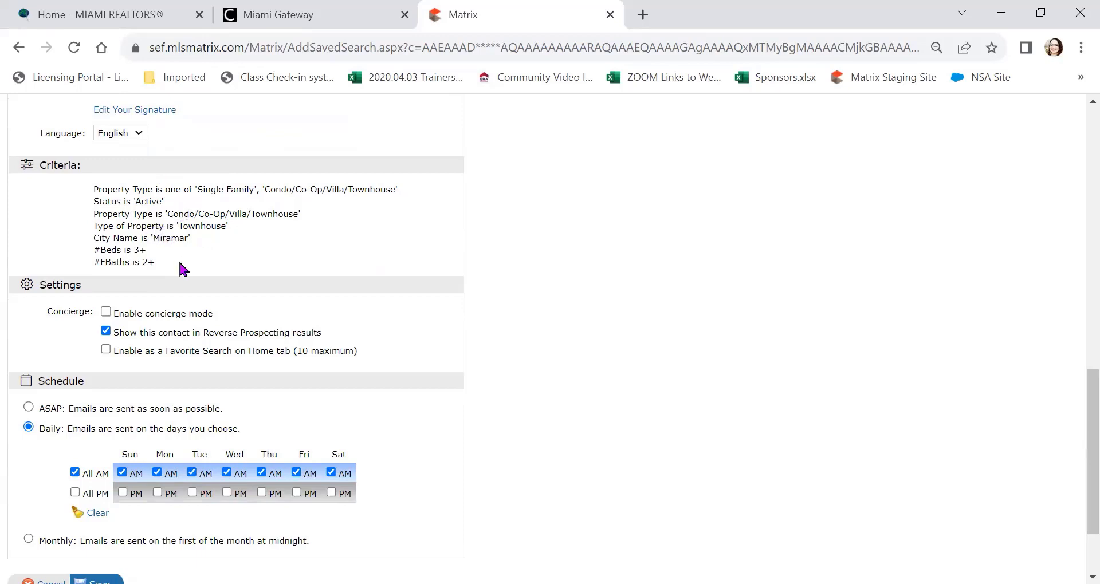
{"action": "scroll", "coordinate": [233, 258], "scroll_direction": "down", "scroll_amount": 2}
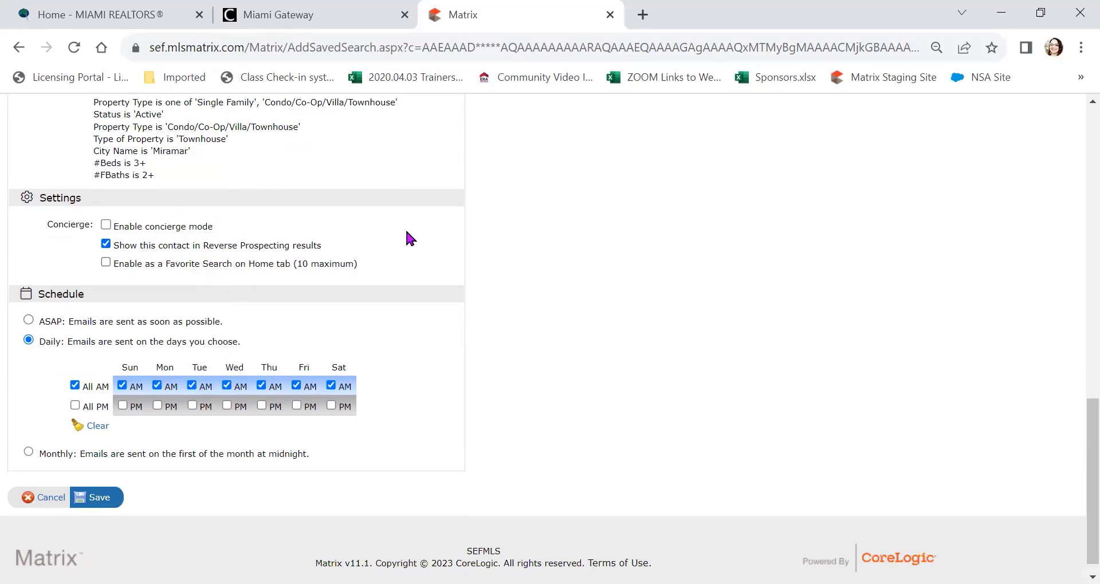
{"action": "scroll", "coordinate": [410, 239], "scroll_direction": "down", "scroll_amount": 1}
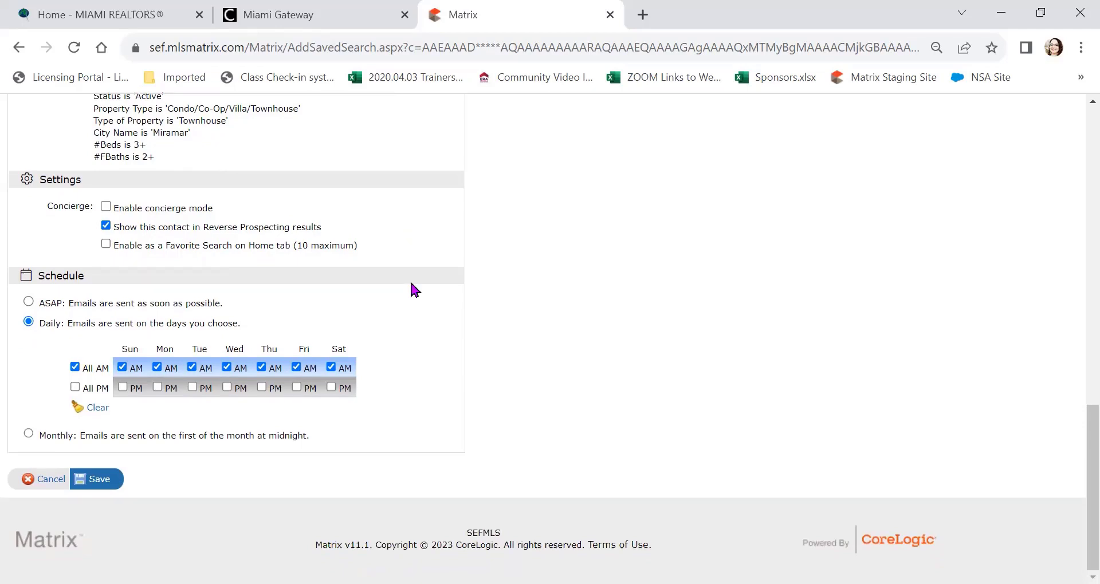
{"action": "scroll", "coordinate": [533, 293], "scroll_direction": "up", "scroll_amount": 15}
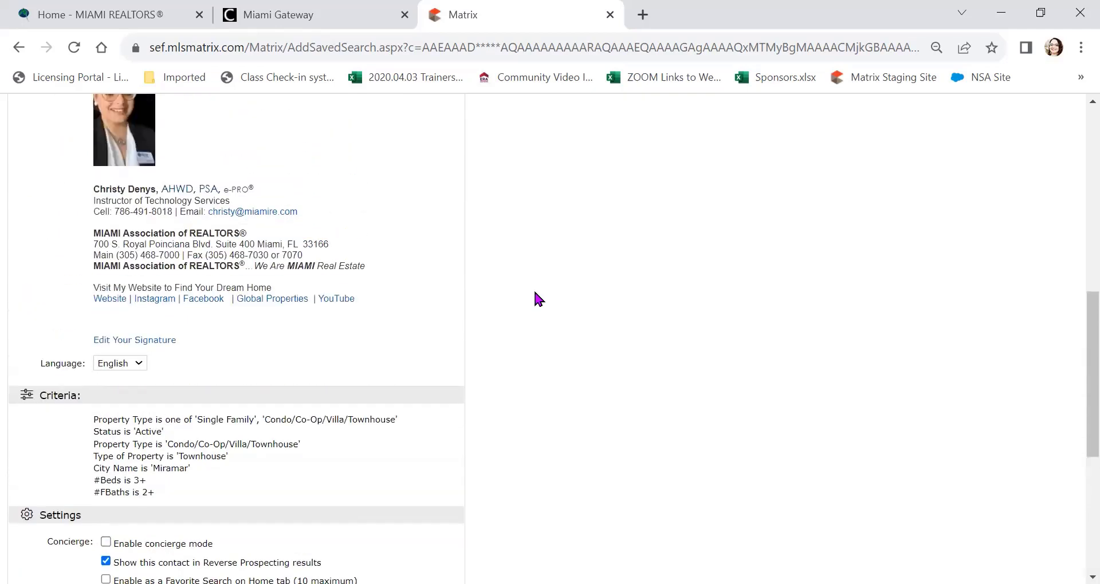
{"action": "scroll", "coordinate": [533, 297], "scroll_direction": "up", "scroll_amount": 3}
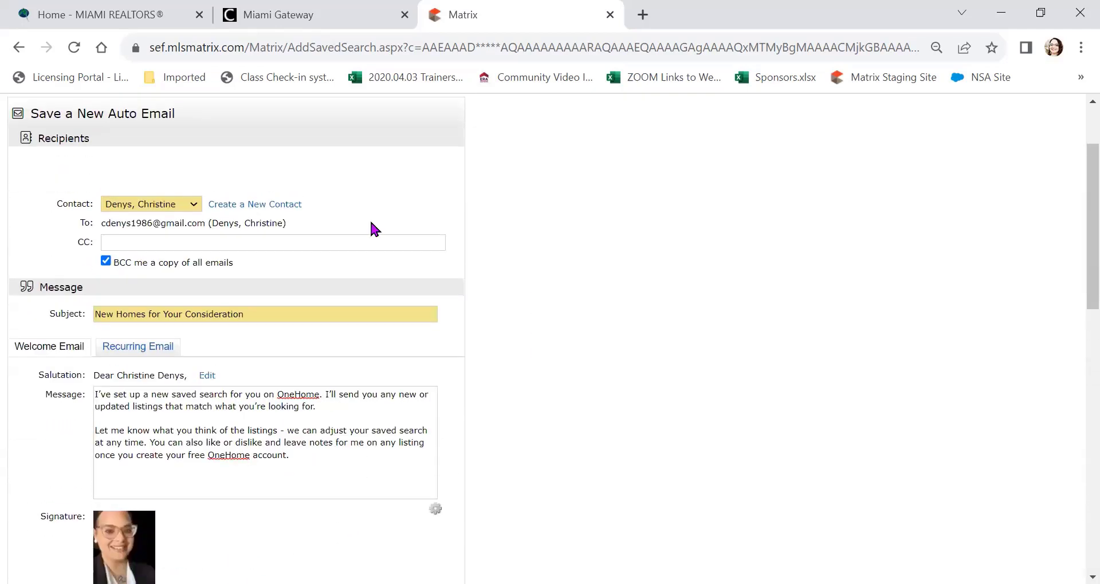
{"action": "scroll", "coordinate": [243, 217], "scroll_direction": "down", "scroll_amount": 3}
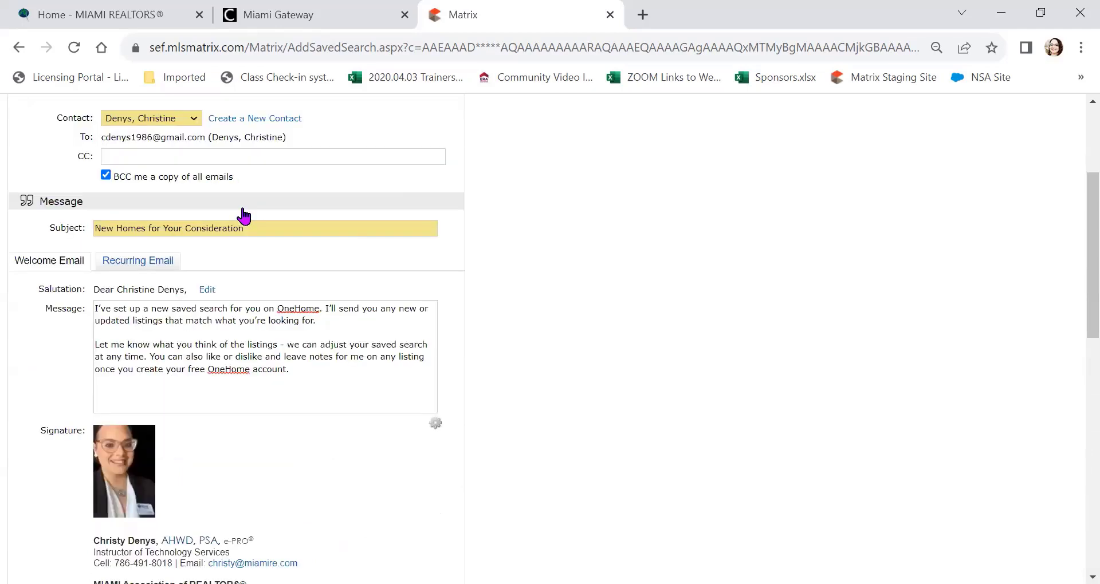
{"action": "scroll", "coordinate": [244, 216], "scroll_direction": "down", "scroll_amount": 20}
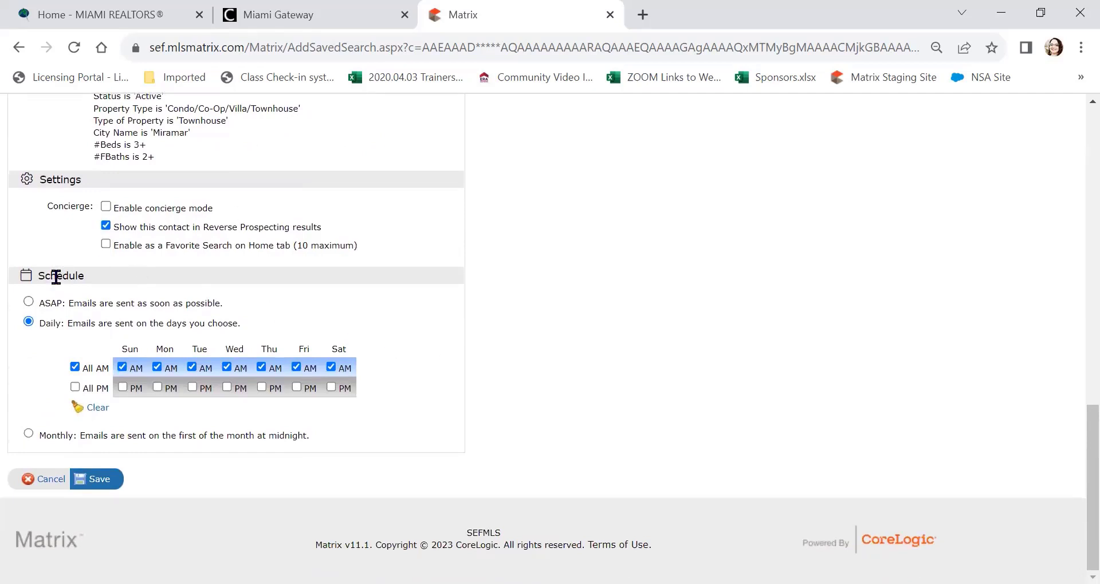
{"action": "left_click", "coordinate": [29, 303]}
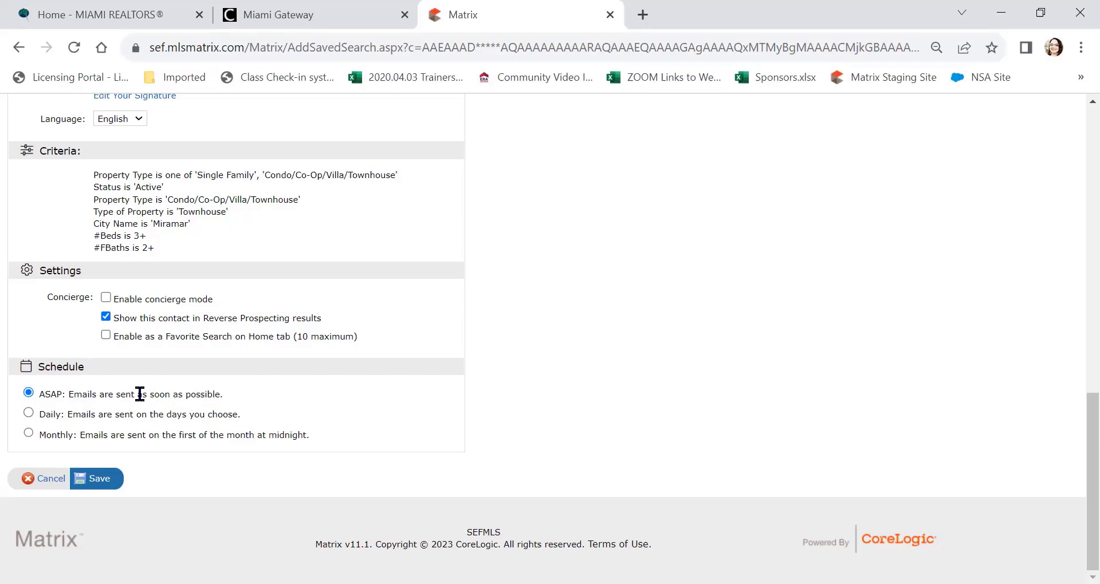
Step: Choose the Daily schedule with All AM checked for Sunday through Saturday and All PM unchecked
{"action": "left_click", "coordinate": [26, 411]}
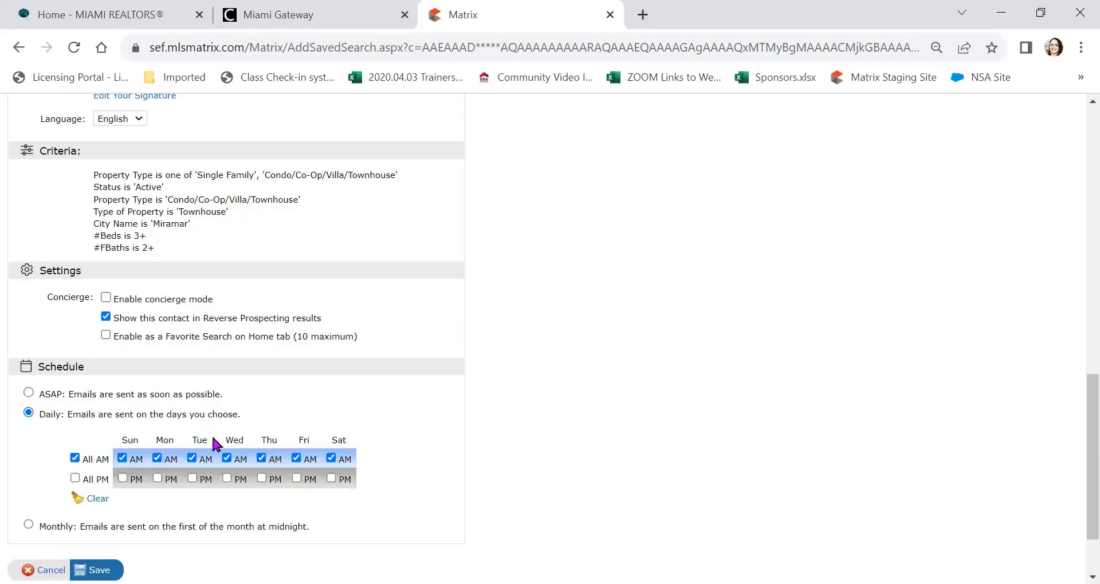
{"action": "scroll", "coordinate": [503, 468], "scroll_direction": "down", "scroll_amount": 3}
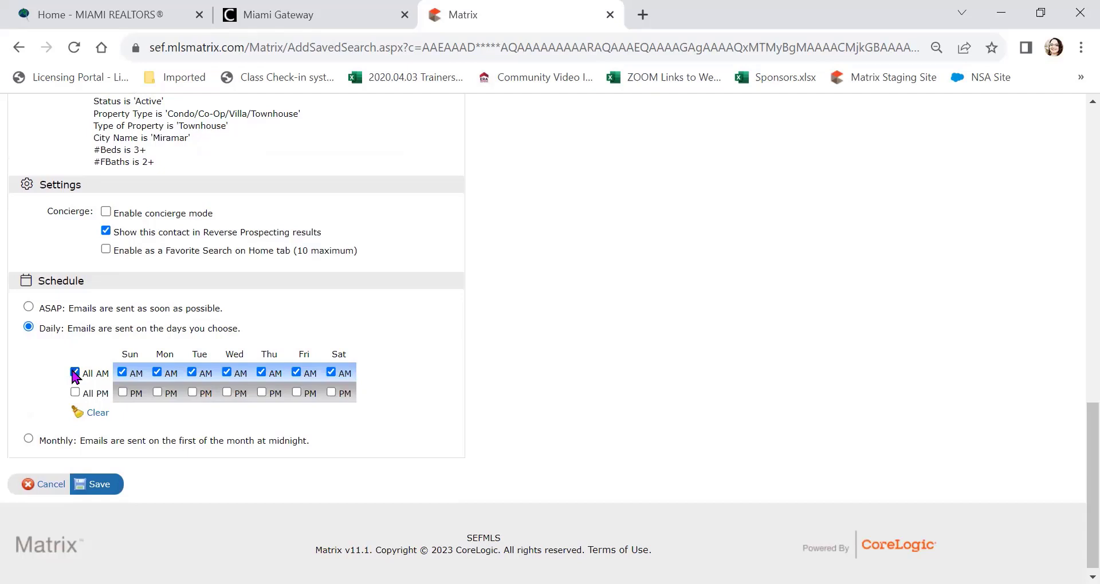
{"action": "left_click", "coordinate": [76, 372]}
{"action": "left_click", "coordinate": [75, 393]}
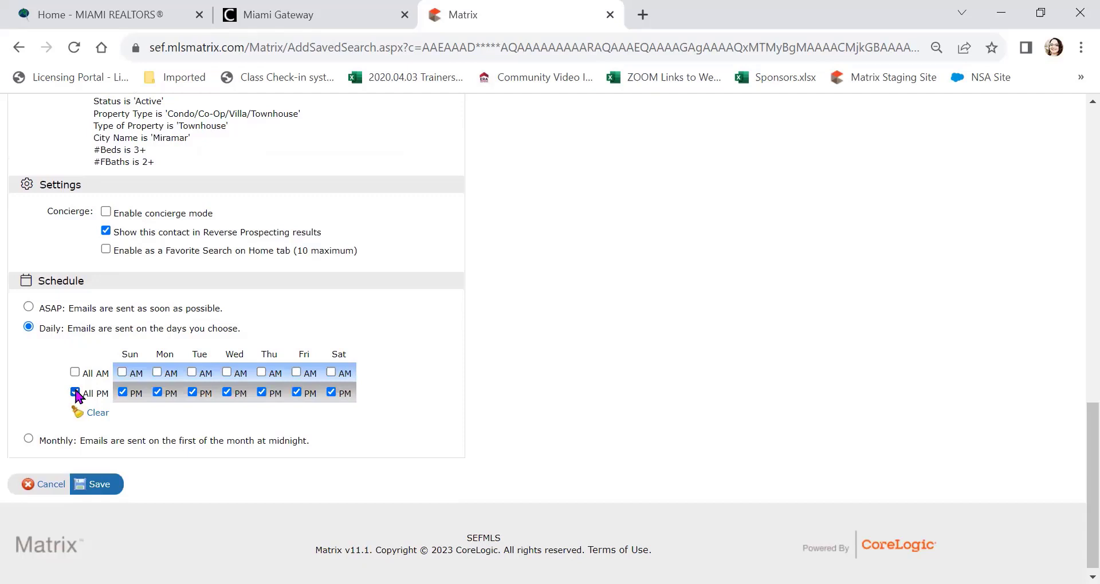
{"action": "left_click", "coordinate": [76, 391]}
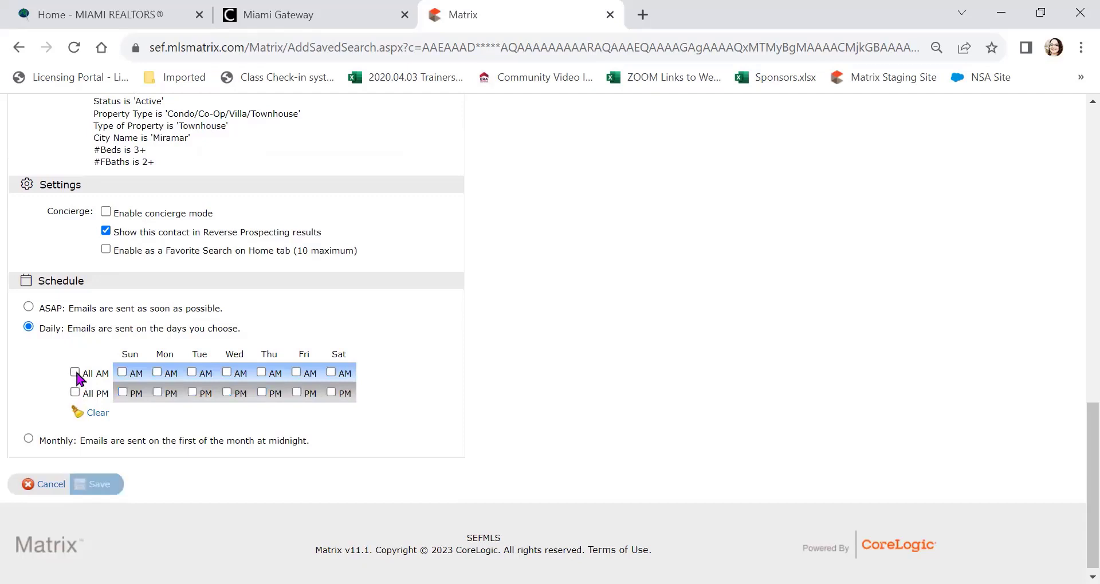
{"action": "left_click", "coordinate": [75, 372]}
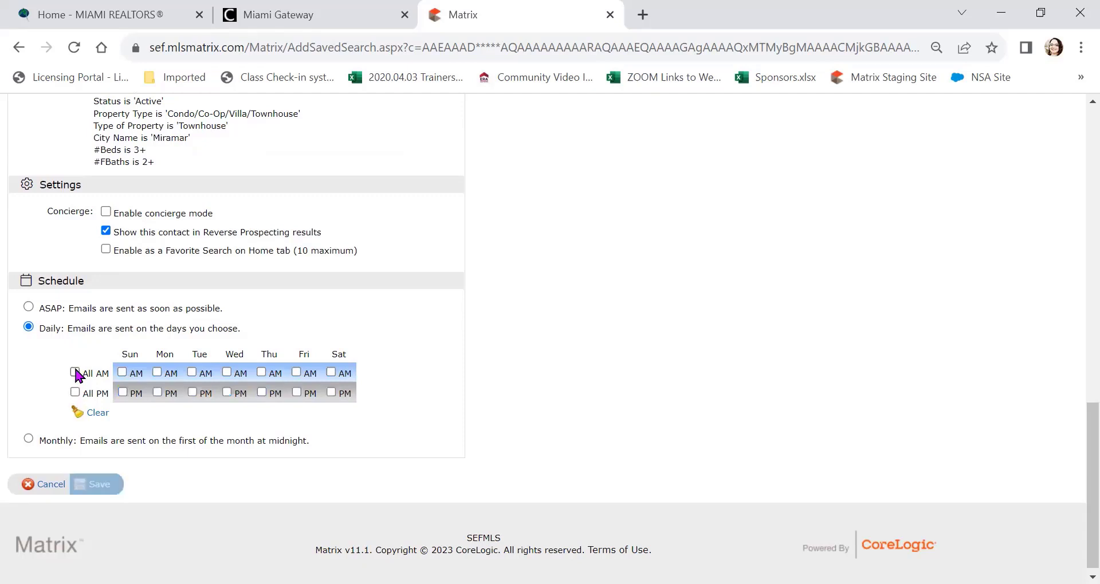
{"action": "left_click", "coordinate": [122, 373]}
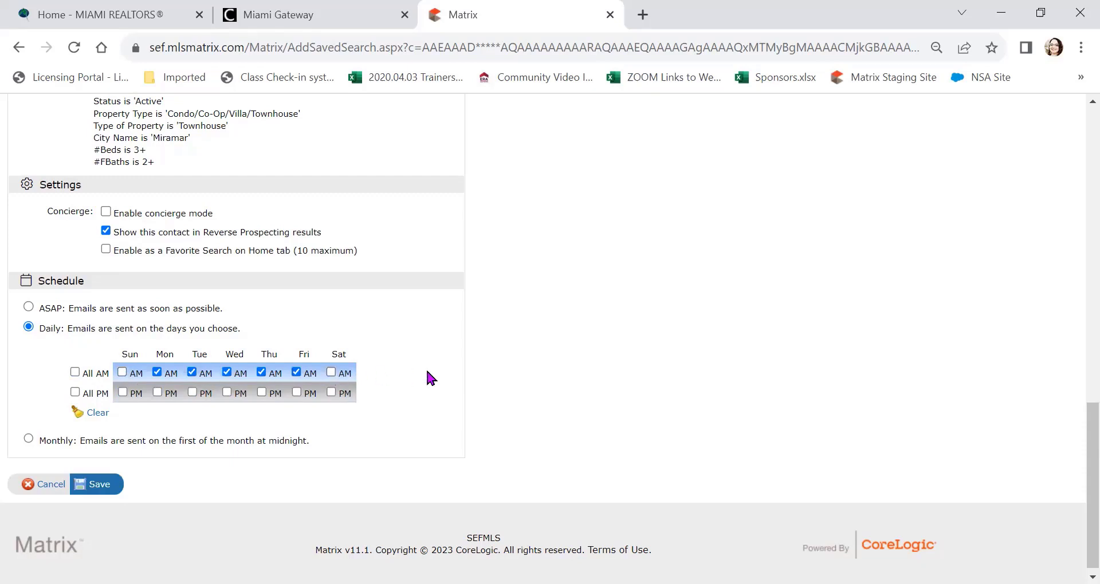
{"action": "left_click", "coordinate": [332, 372]}
{"action": "left_click", "coordinate": [73, 373]}
{"action": "scroll", "coordinate": [28, 372], "scroll_direction": "down", "scroll_amount": 1}
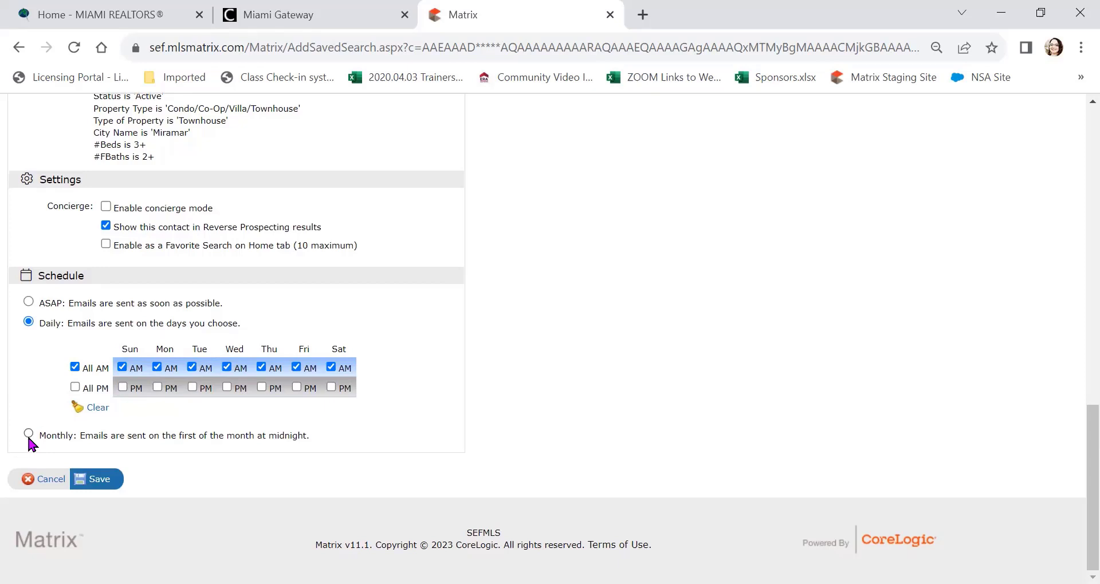
Step: Save the auto email and open the Auto Email list under MY MATRIX
{"action": "left_click", "coordinate": [106, 483]}
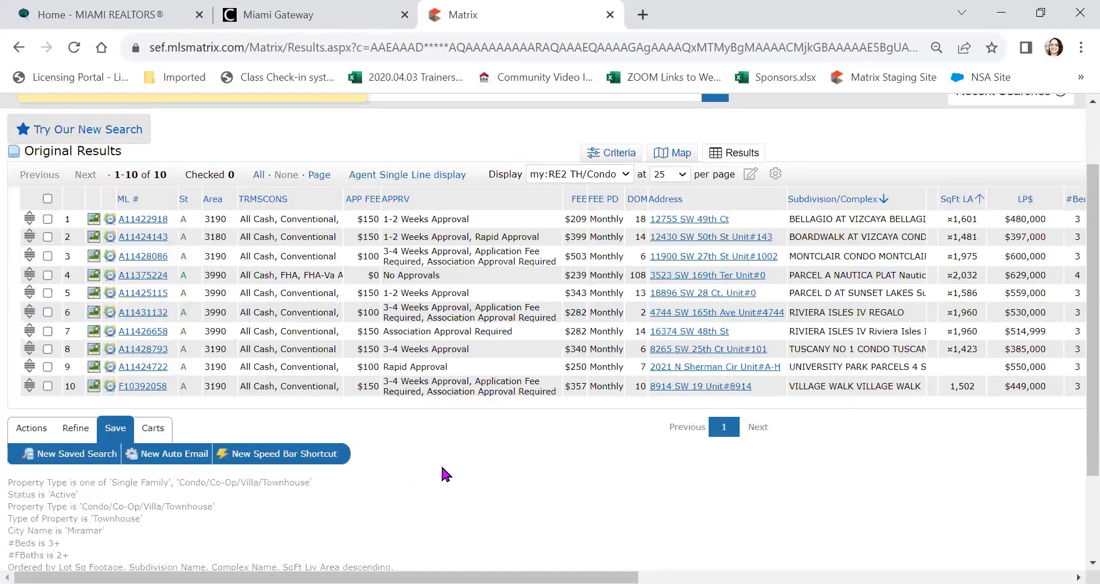
{"action": "scroll", "coordinate": [441, 464], "scroll_direction": "up", "scroll_amount": 1}
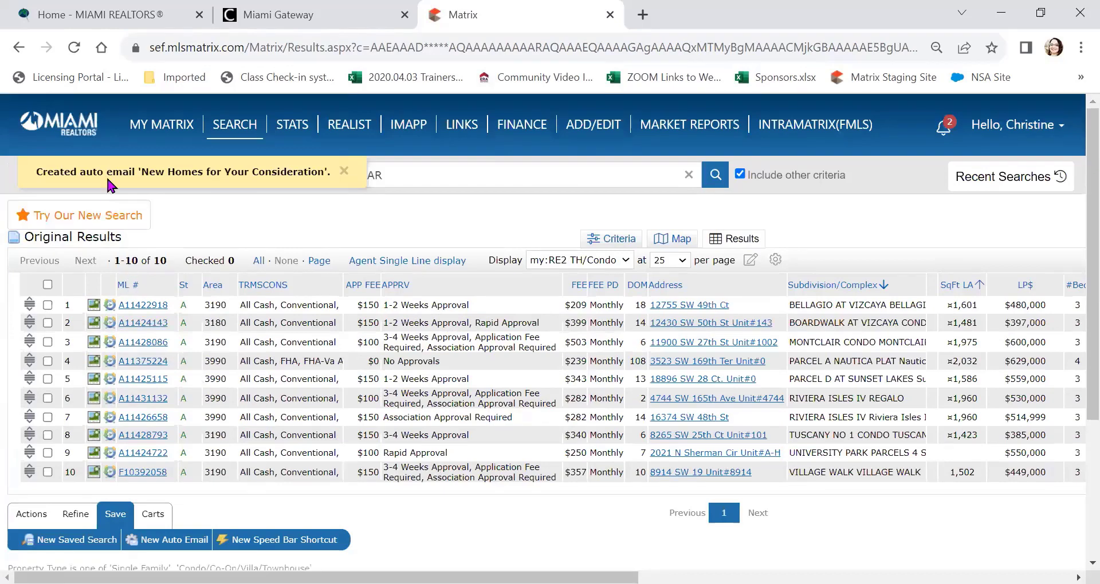
{"action": "mouse_move", "coordinate": [167, 135]}
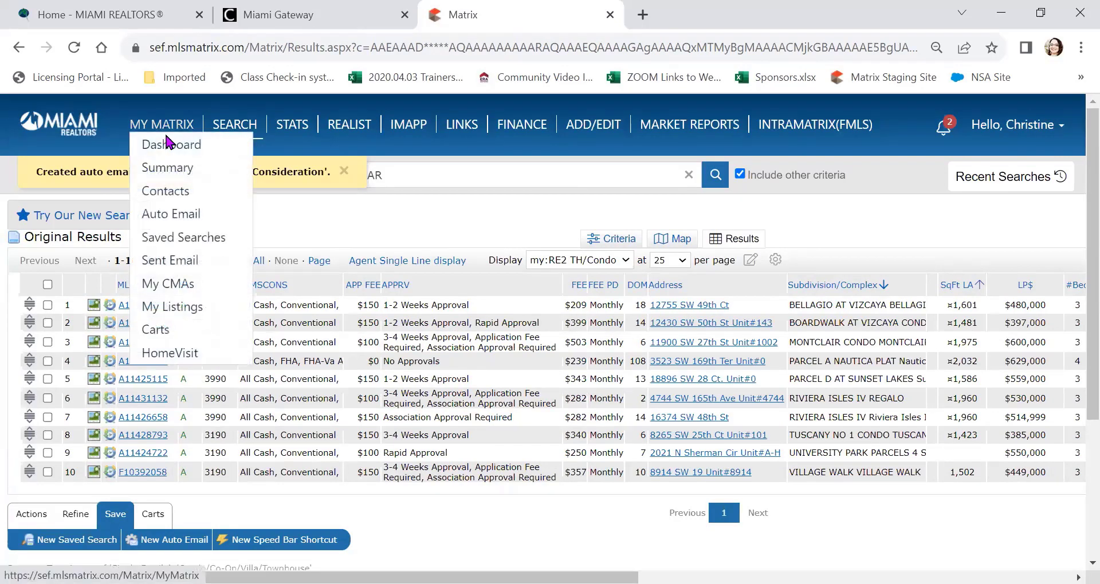
{"action": "left_click", "coordinate": [168, 217]}
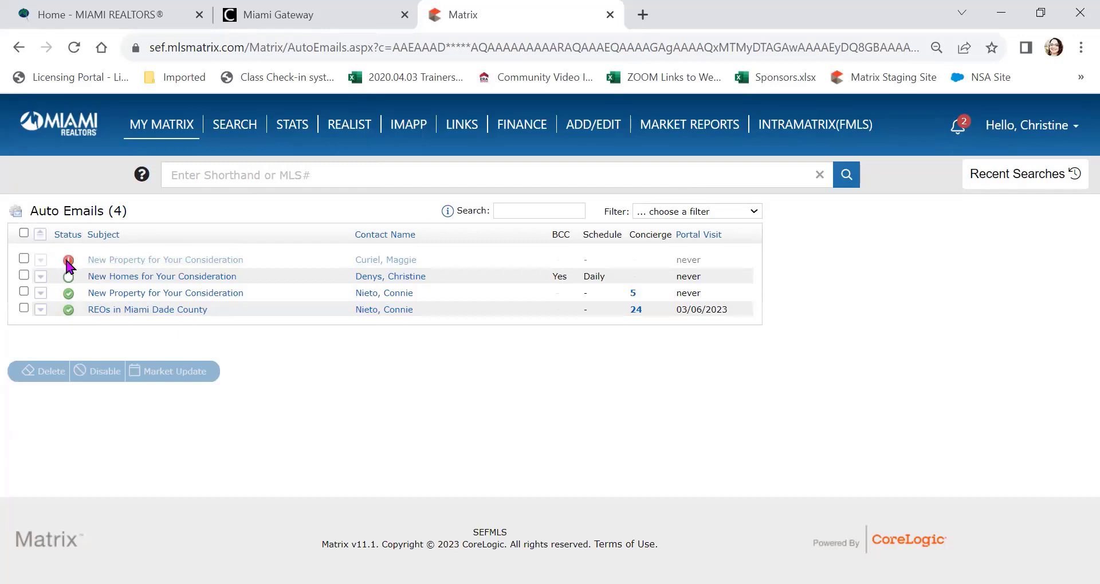
{"action": "left_click", "coordinate": [138, 262]}
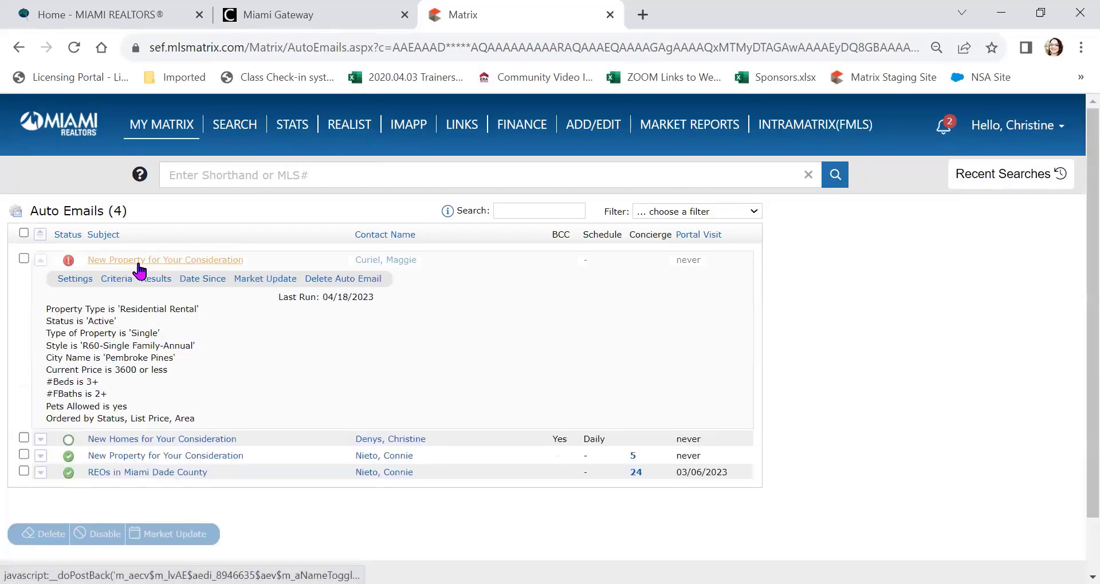
{"action": "left_click", "coordinate": [71, 279]}
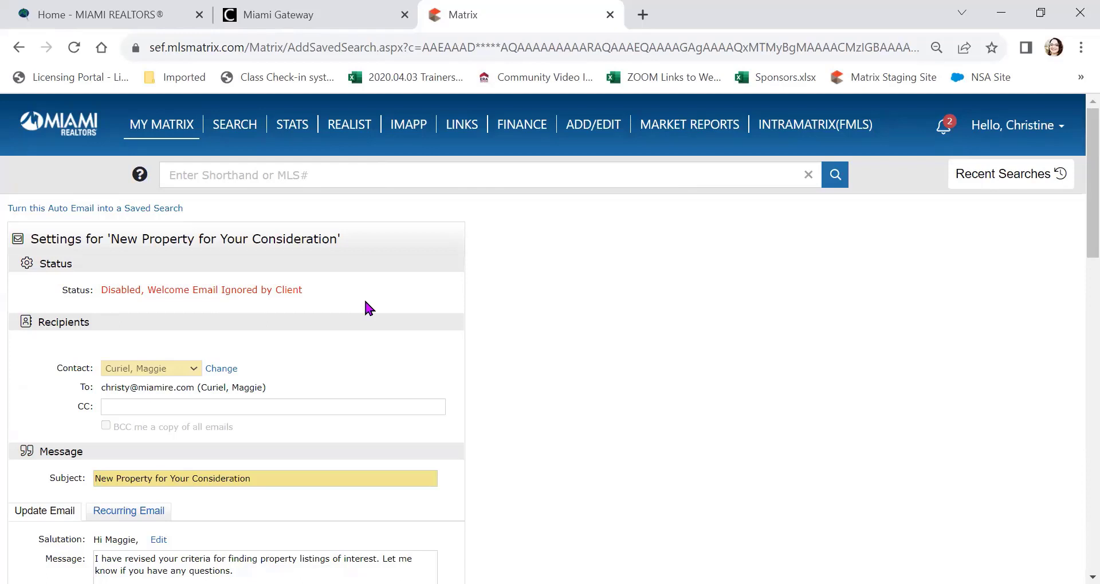
{"action": "left_click", "coordinate": [263, 290]}
{"action": "mouse_move", "coordinate": [166, 140]}
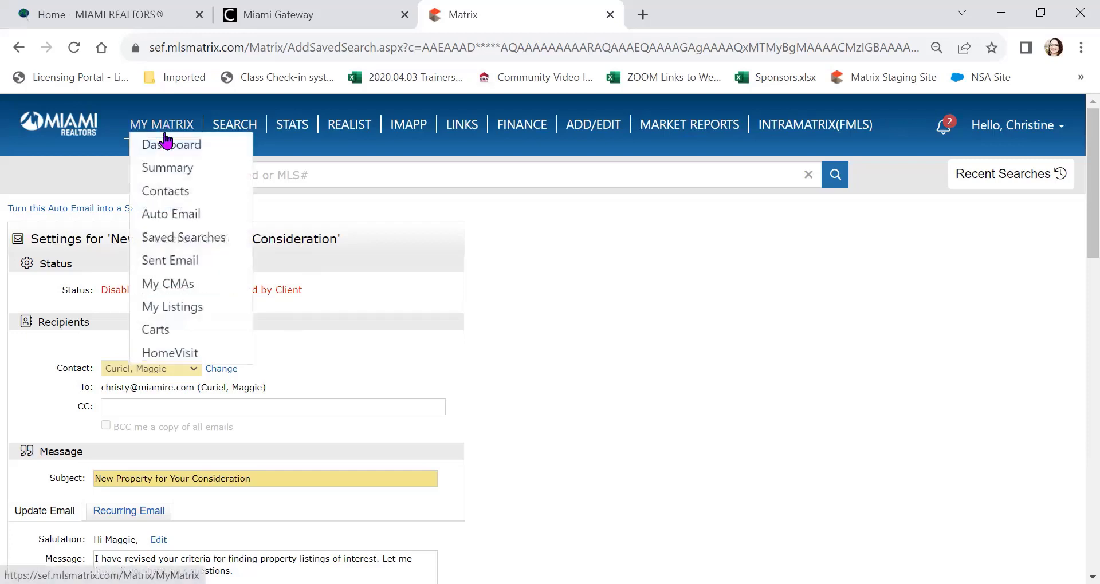
{"action": "left_click", "coordinate": [147, 216]}
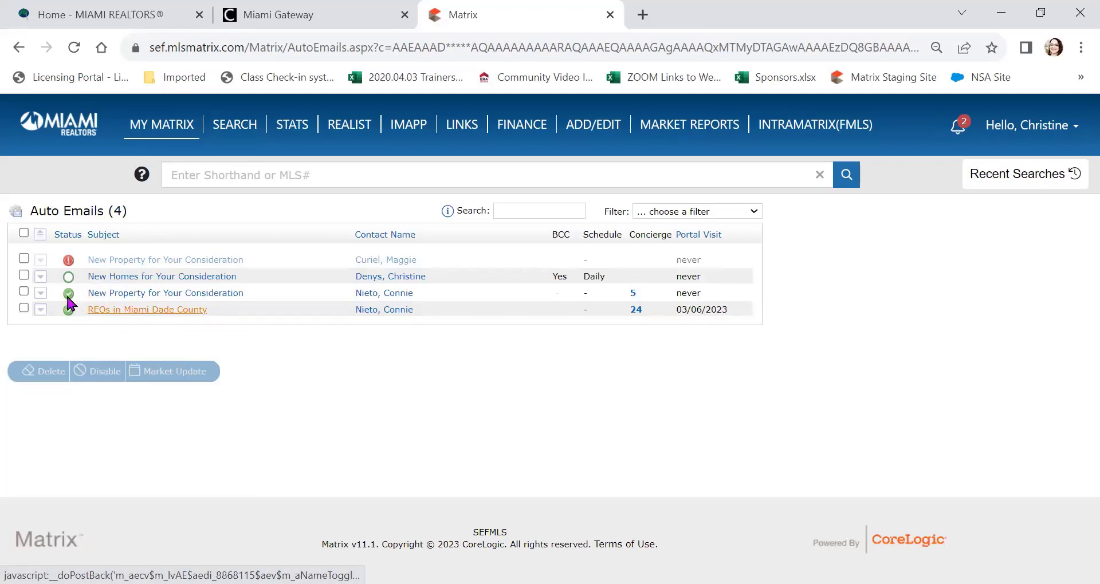
{"action": "mouse_move", "coordinate": [68, 301]}
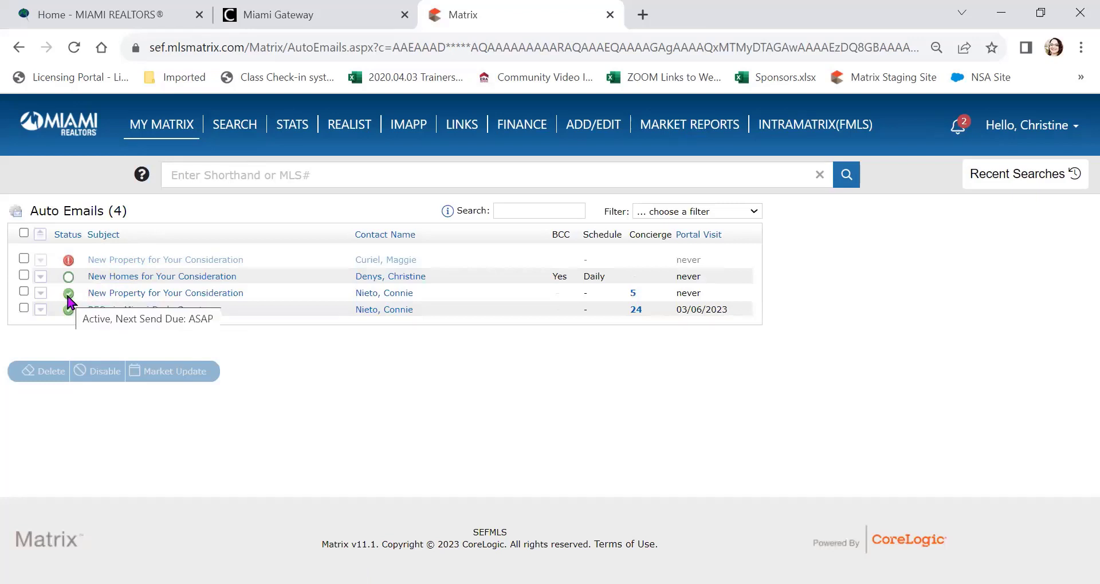
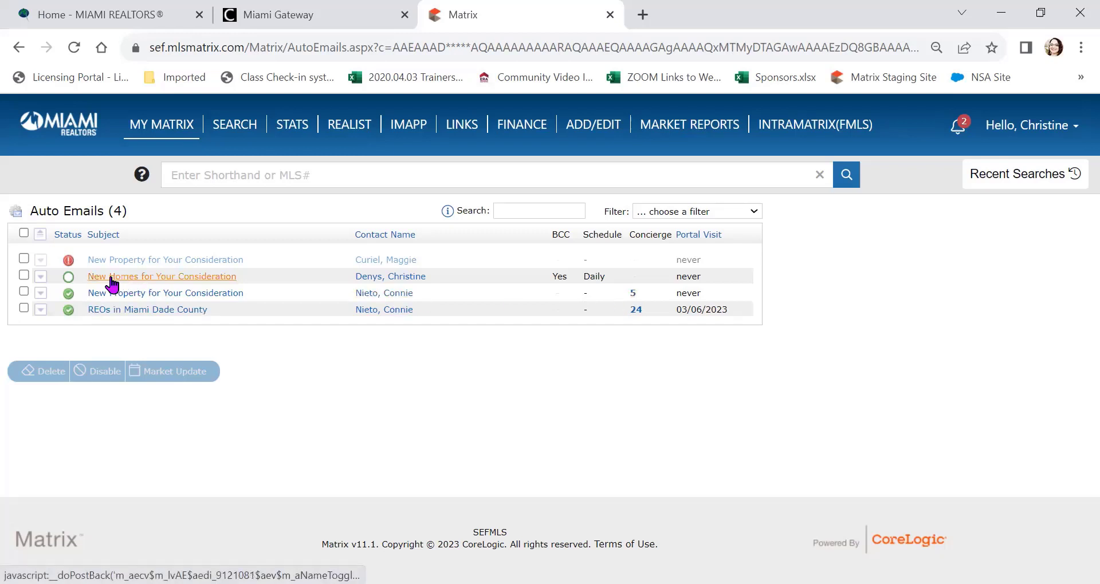
Step: Expand the New Homes for Your Consideration auto email and view it in OneHome agent preview
{"action": "left_click", "coordinate": [40, 276]}
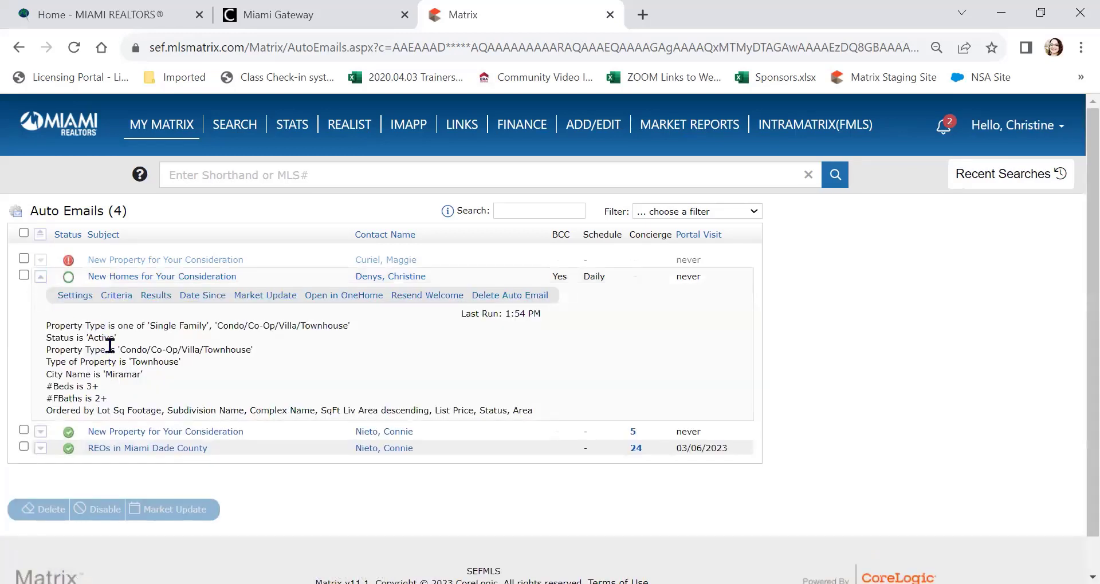
{"action": "left_click", "coordinate": [342, 297]}
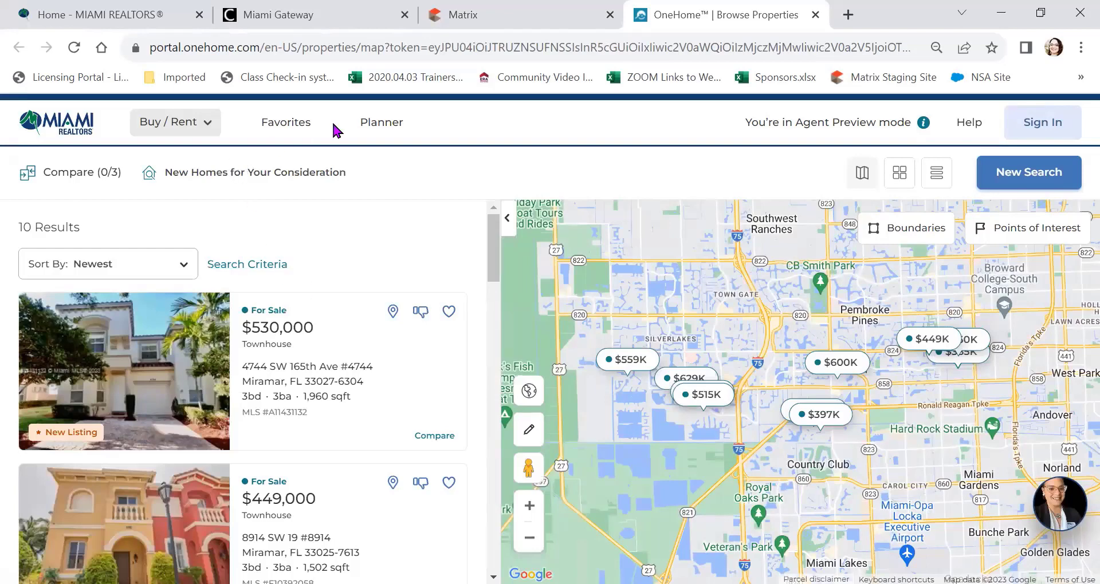
Step: Open the buyer's Planner in OneHome and click Get Started to reach the task cards
{"action": "left_click", "coordinate": [382, 129]}
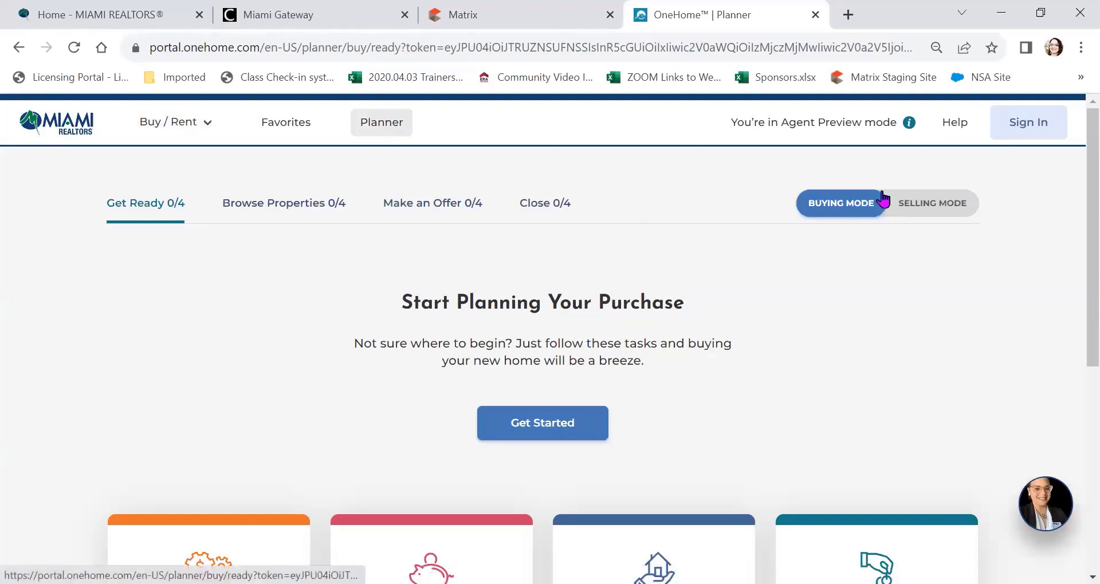
{"action": "scroll", "coordinate": [876, 295], "scroll_direction": "down", "scroll_amount": 5}
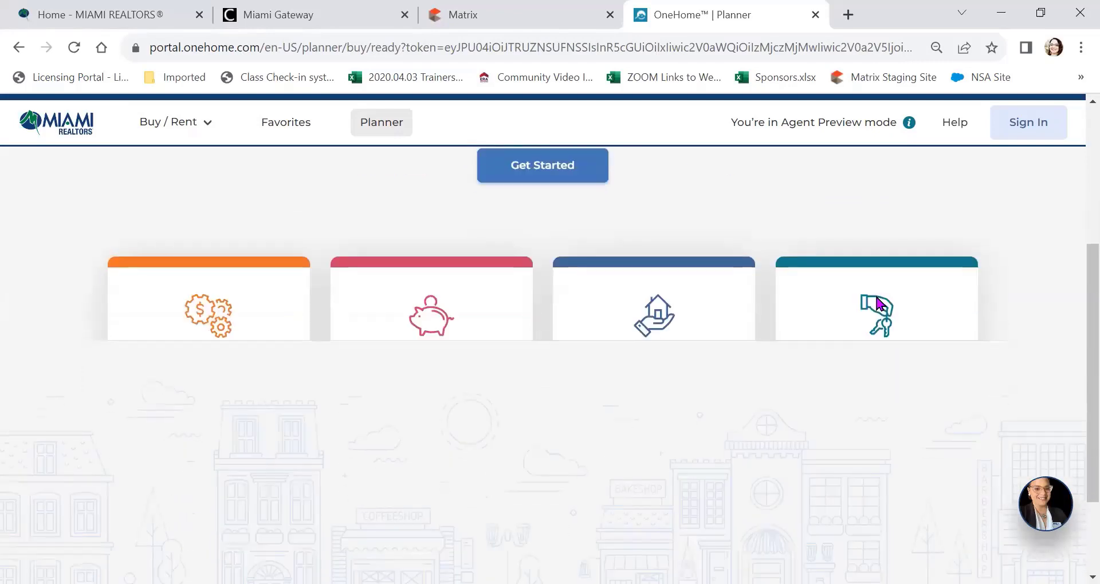
{"action": "scroll", "coordinate": [861, 290], "scroll_direction": "up", "scroll_amount": 2}
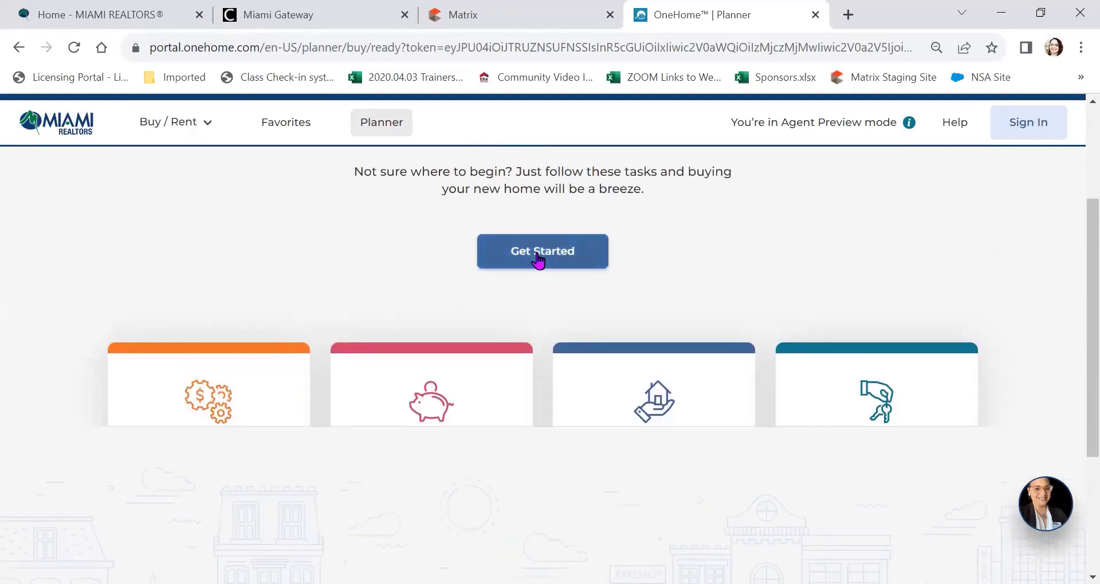
{"action": "left_click", "coordinate": [538, 255]}
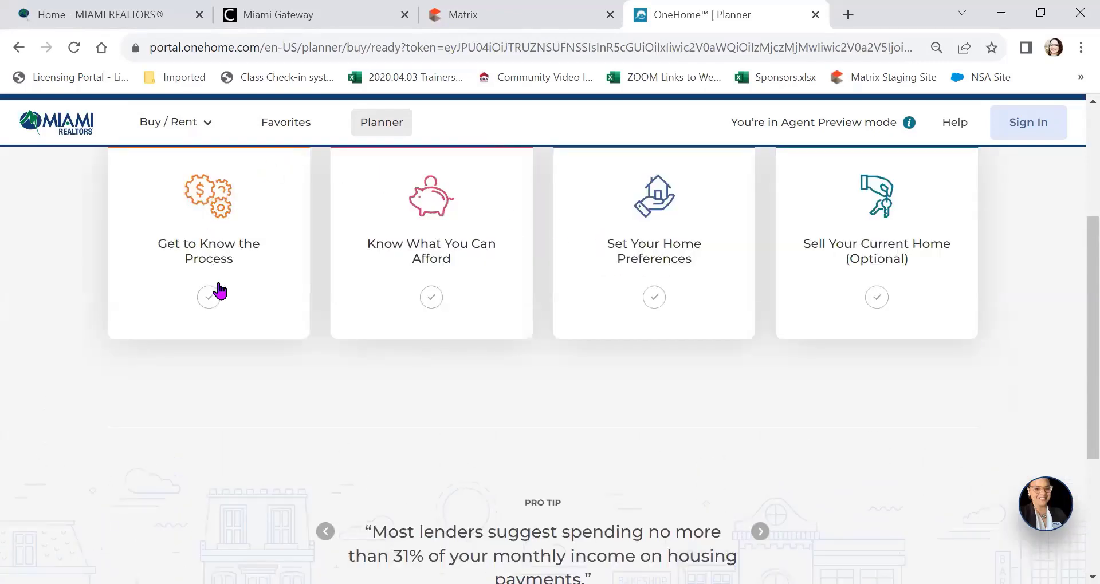
Step: Open Get to Know the Process, try Mark as Complete, dismiss the Agent Preview warning, then close it
{"action": "left_click", "coordinate": [208, 302]}
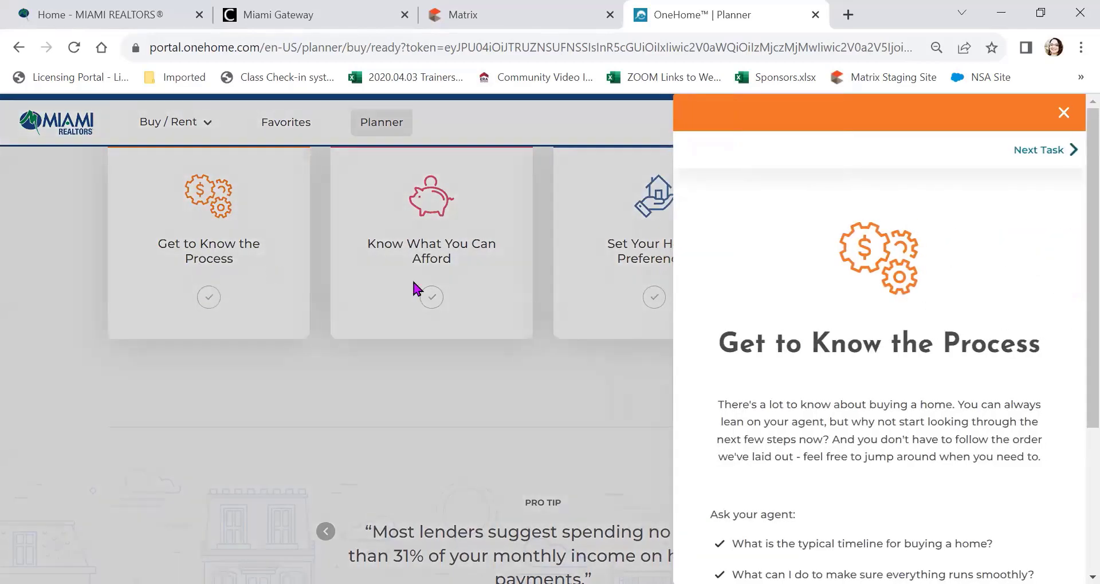
{"action": "scroll", "coordinate": [1016, 369], "scroll_direction": "down", "scroll_amount": 2}
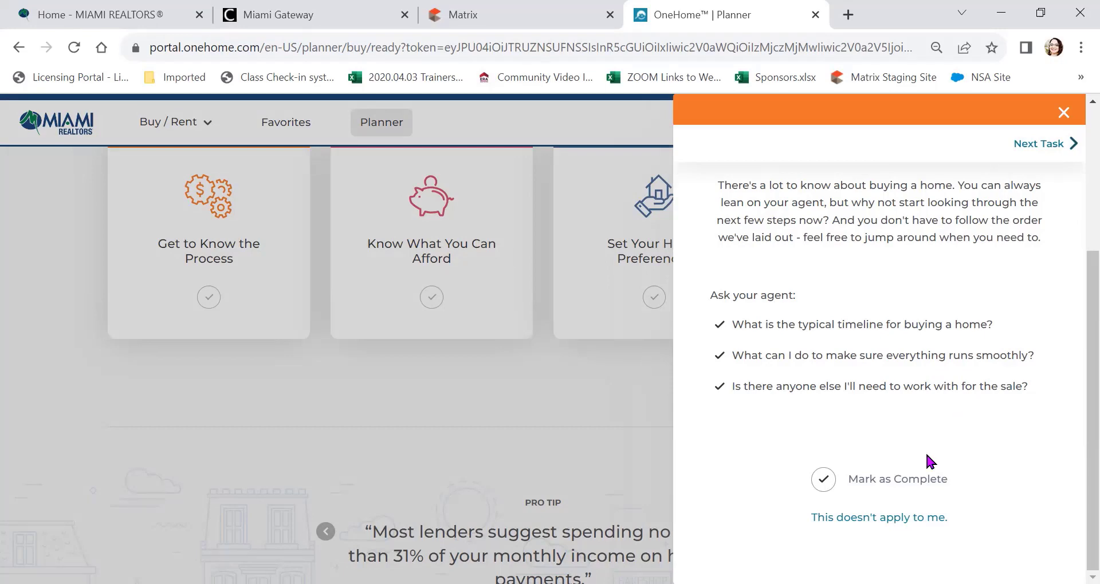
{"action": "left_click", "coordinate": [911, 484]}
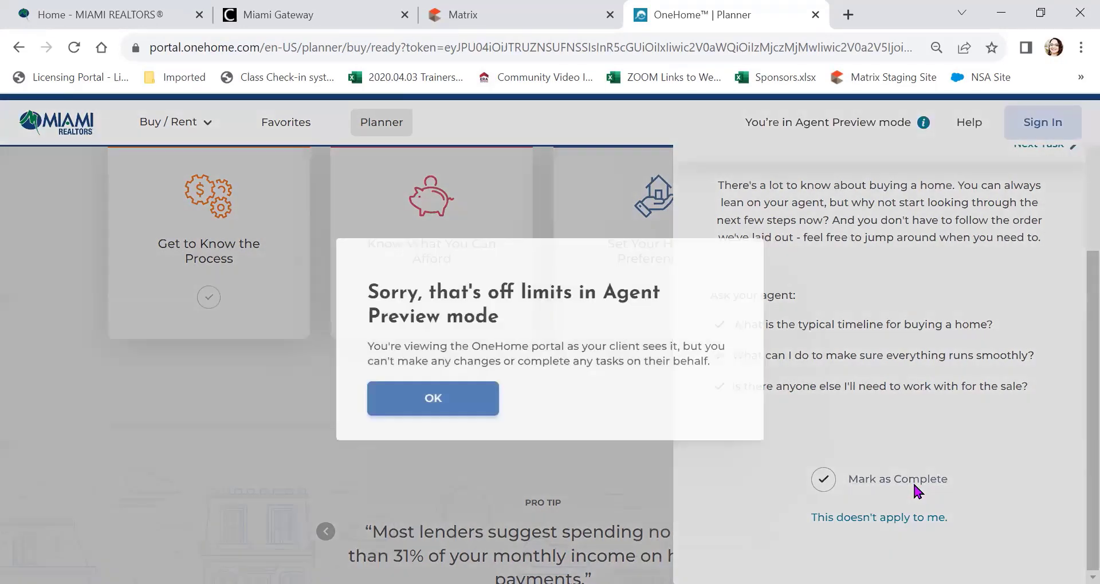
{"action": "left_click", "coordinate": [440, 399]}
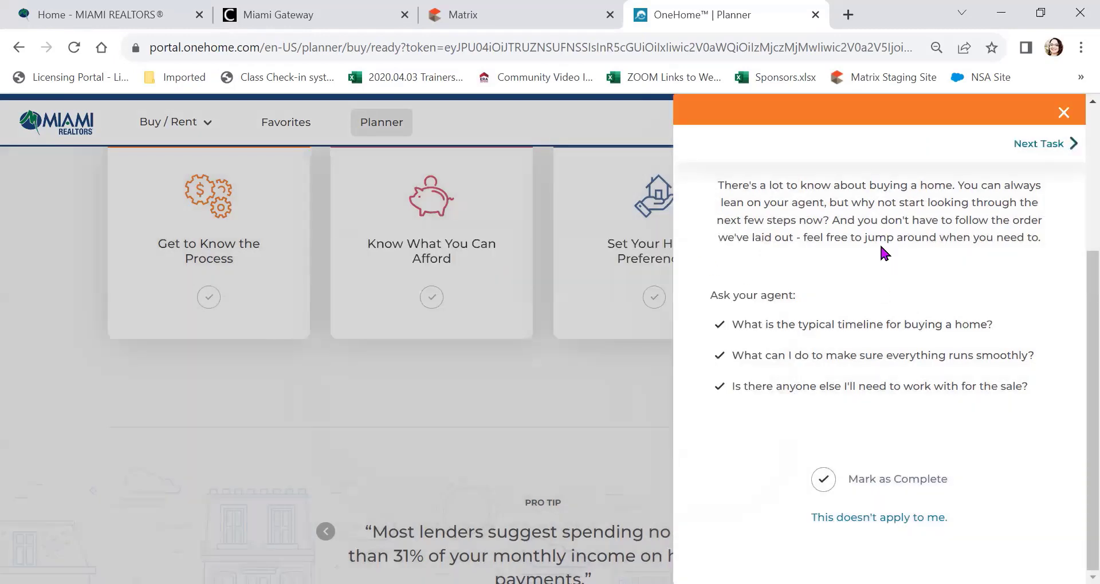
{"action": "scroll", "coordinate": [886, 246], "scroll_direction": "up", "scroll_amount": 4}
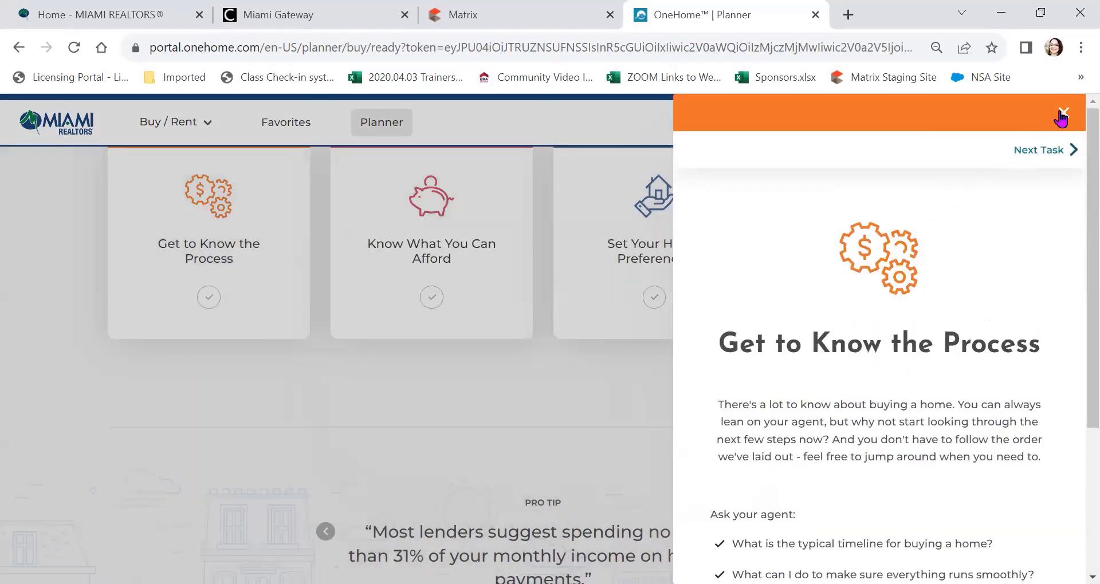
{"action": "left_click", "coordinate": [1061, 114]}
{"action": "scroll", "coordinate": [711, 266], "scroll_direction": "up", "scroll_amount": 4}
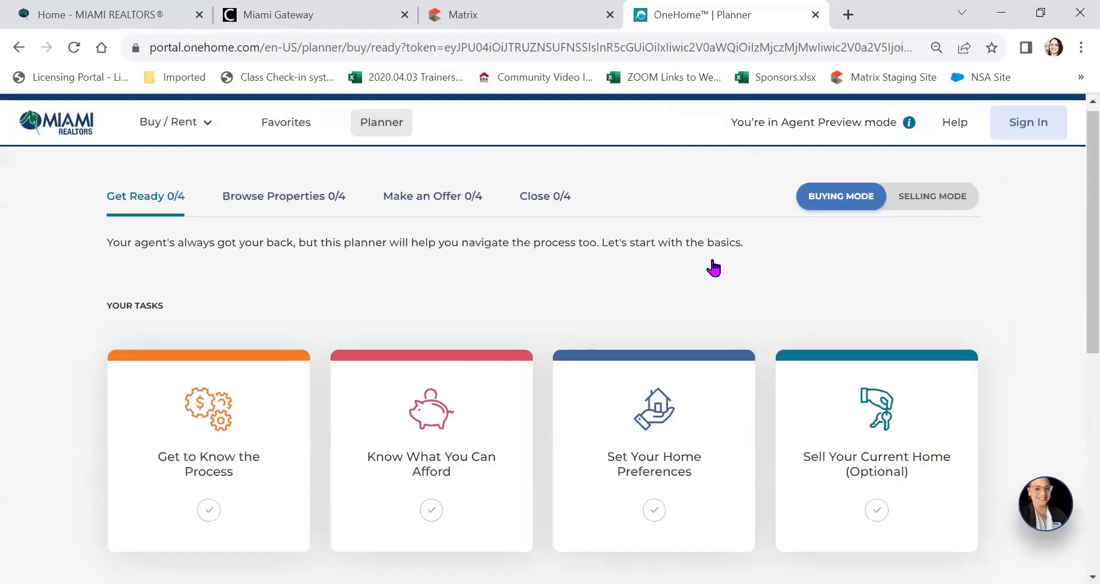
{"action": "left_click", "coordinate": [825, 124]}
{"action": "left_click", "coordinate": [825, 124]}
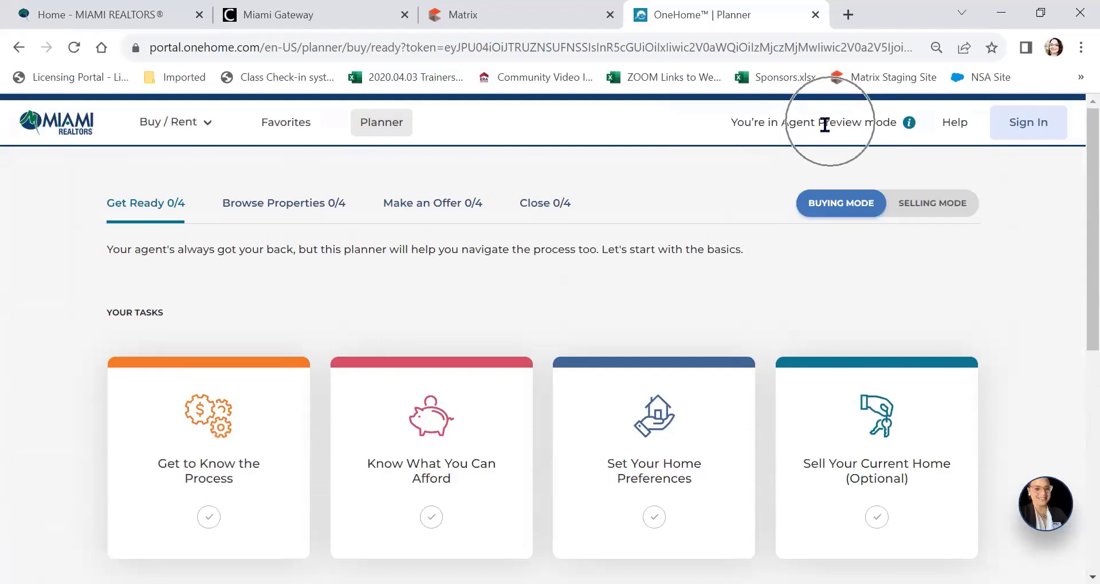
Step: Check the client's empty Favorites, then return to Buy / Rent > Properties
{"action": "left_click", "coordinate": [277, 135]}
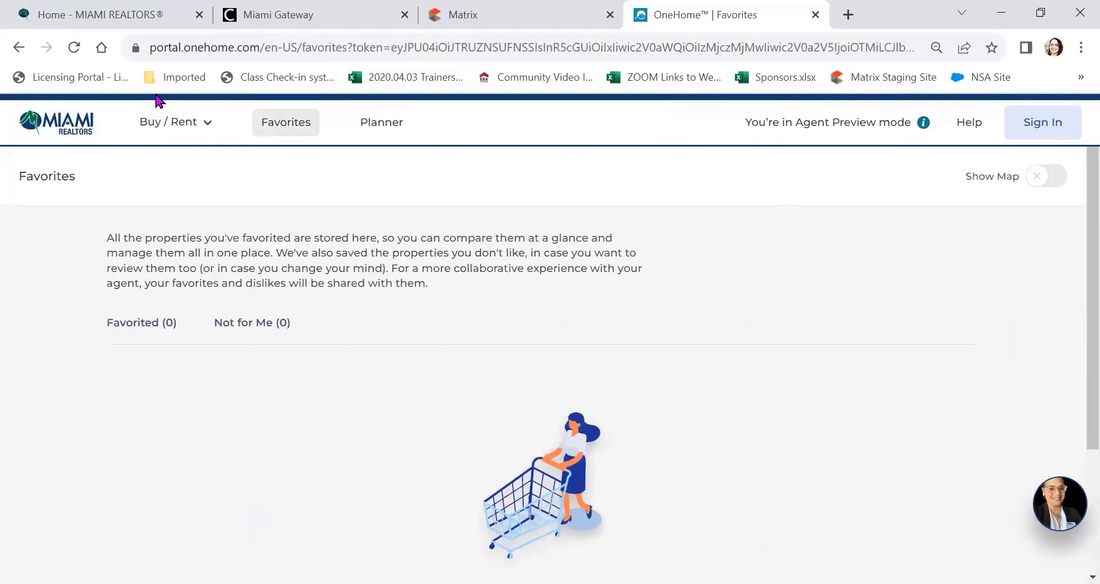
{"action": "left_click", "coordinate": [158, 126]}
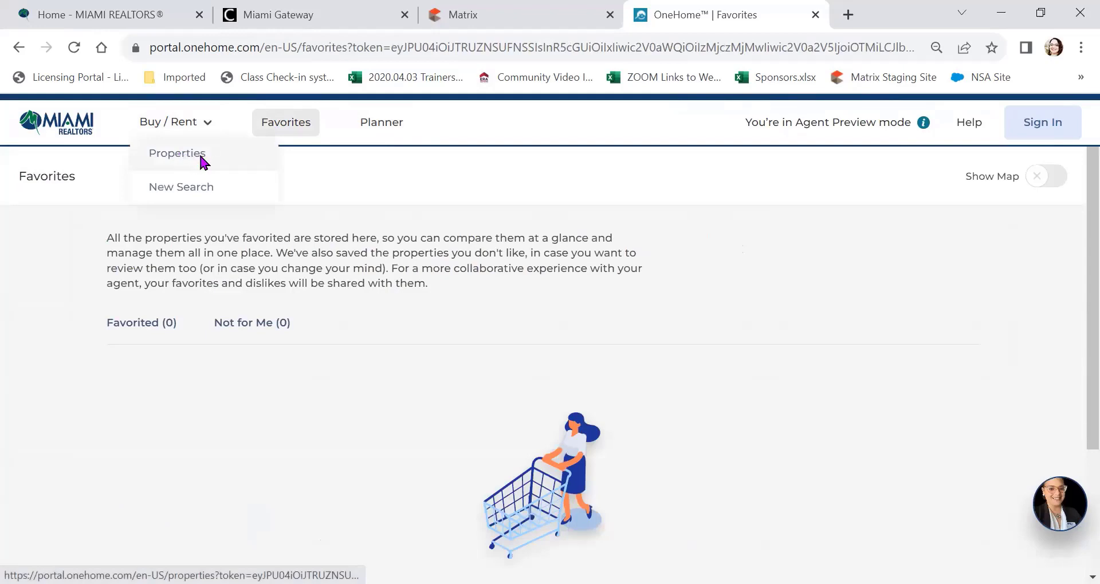
{"action": "left_click", "coordinate": [200, 161]}
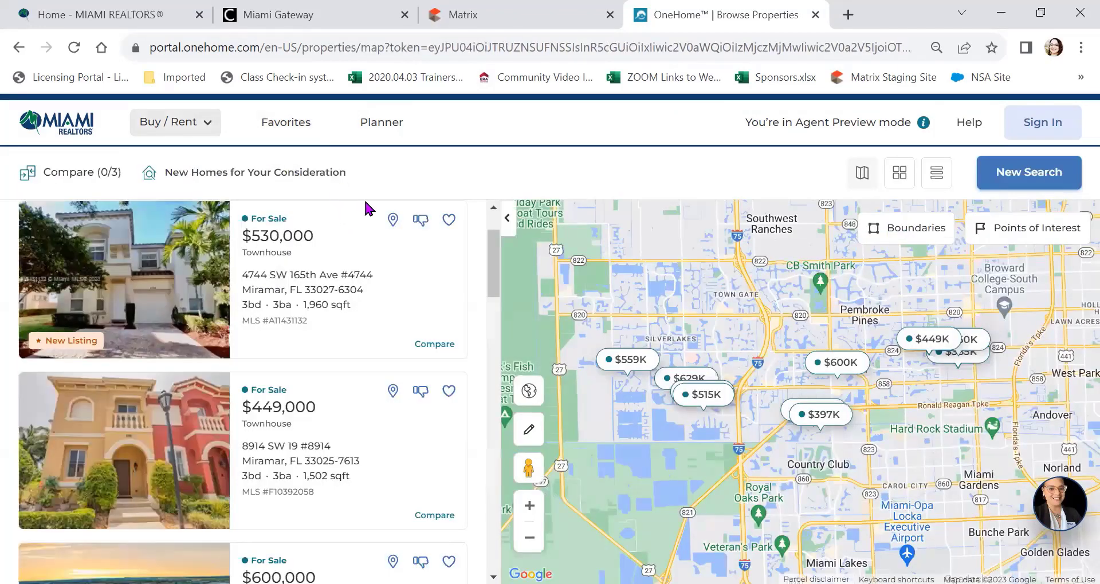
Step: Pick the $530K Miramar townhouse on the map and open its full Property Listing page
{"action": "left_click", "coordinate": [456, 217]}
{"action": "left_click", "coordinate": [393, 219]}
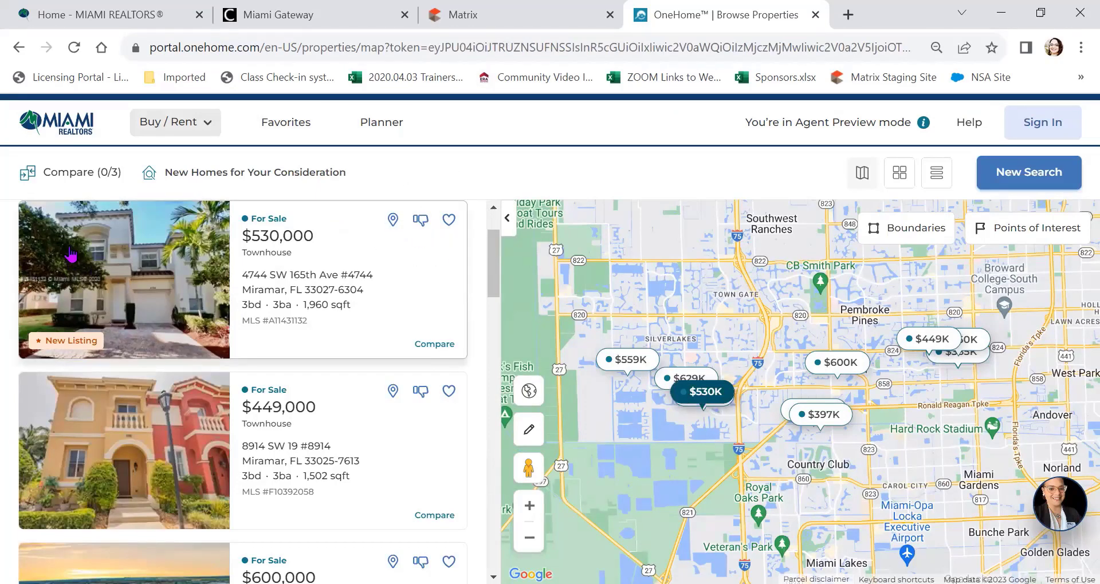
{"action": "left_click", "coordinate": [107, 268]}
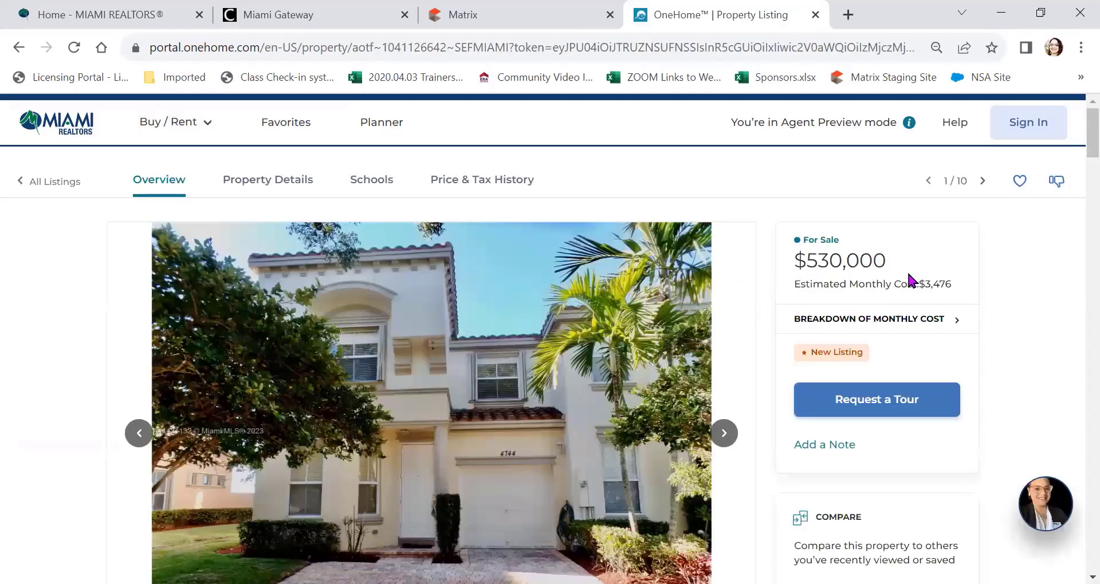
{"action": "scroll", "coordinate": [857, 306], "scroll_direction": "down", "scroll_amount": 2}
{"action": "scroll", "coordinate": [857, 306], "scroll_direction": "up", "scroll_amount": 2}
{"action": "left_click", "coordinate": [940, 326]}
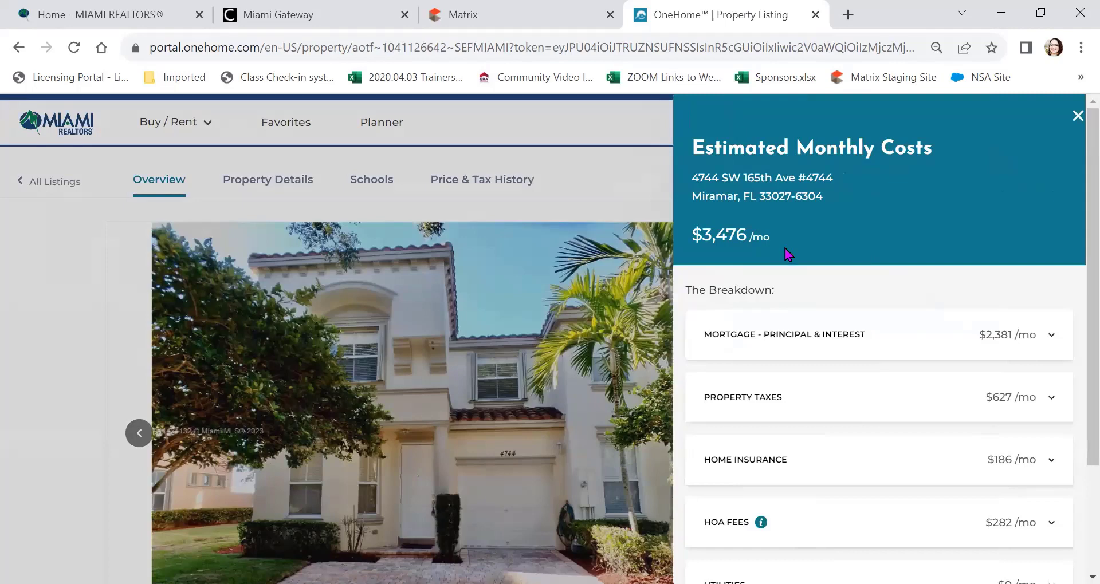
{"action": "scroll", "coordinate": [787, 255], "scroll_direction": "down", "scroll_amount": 1}
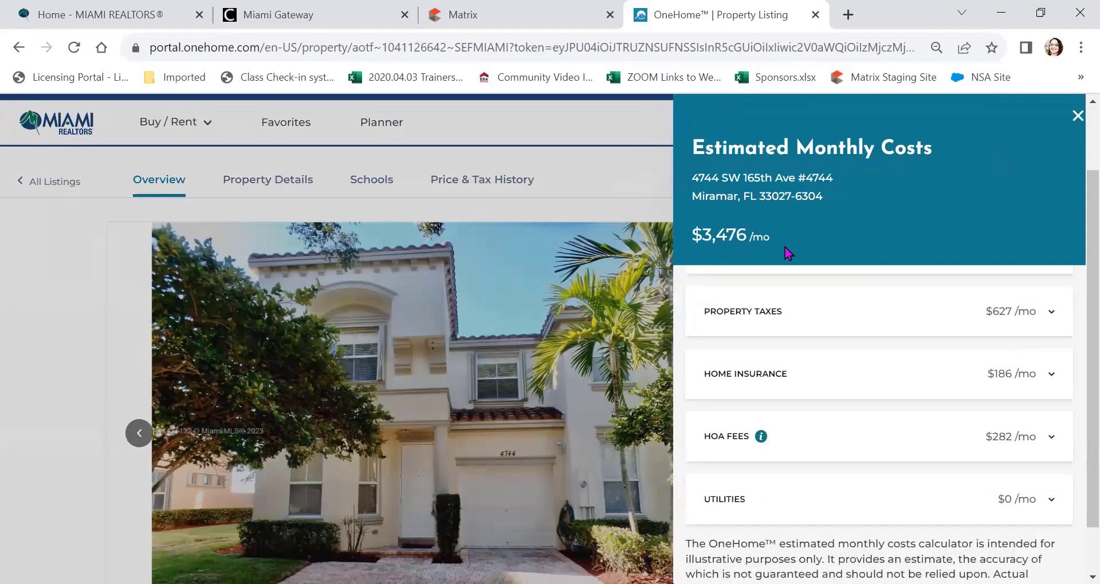
{"action": "scroll", "coordinate": [799, 265], "scroll_direction": "up", "scroll_amount": 1}
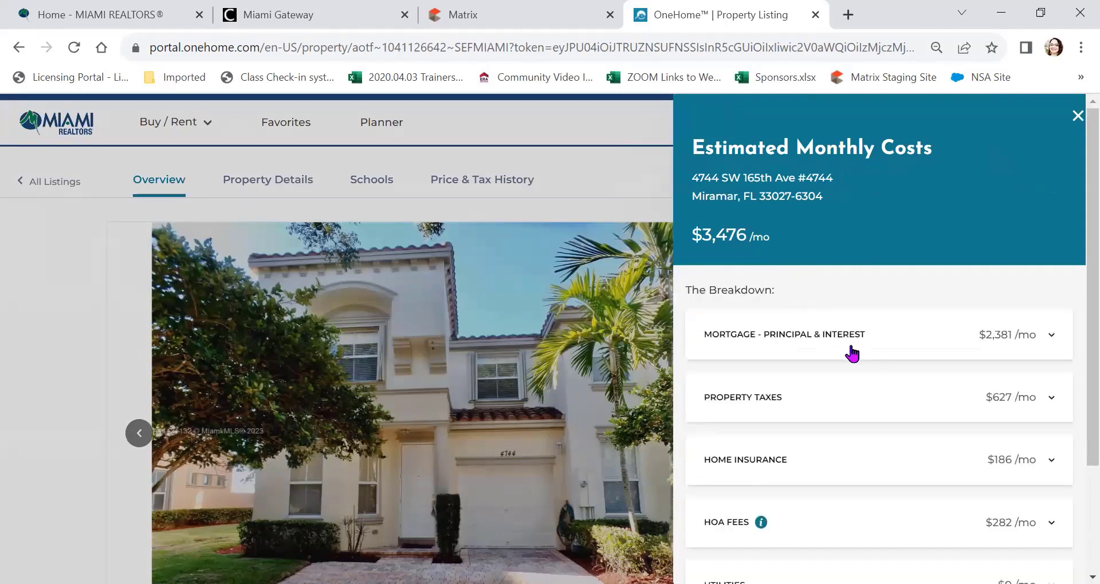
{"action": "scroll", "coordinate": [816, 452], "scroll_direction": "down", "scroll_amount": 2}
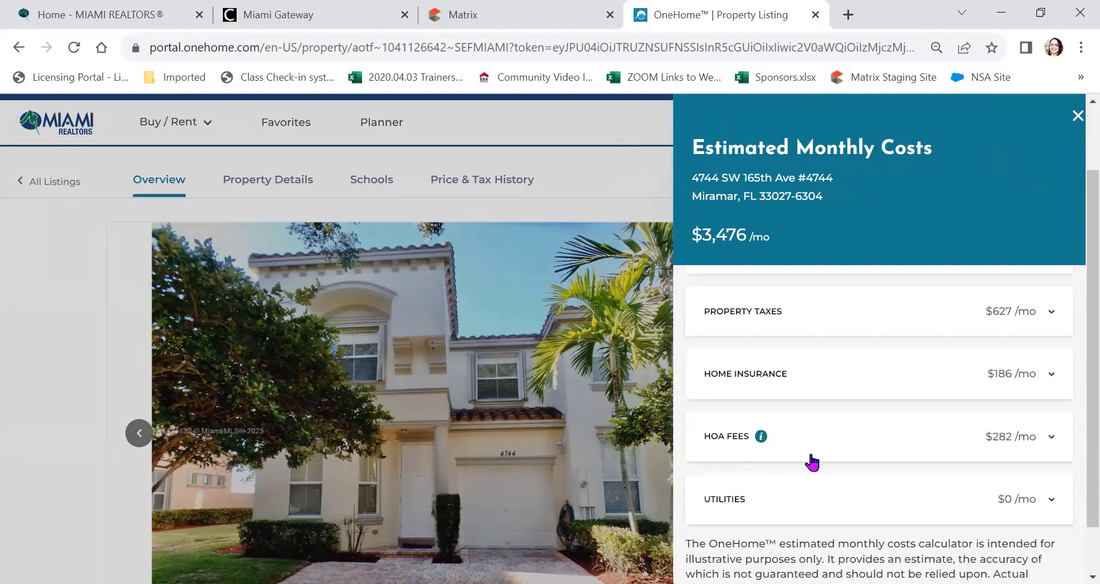
{"action": "scroll", "coordinate": [829, 437], "scroll_direction": "down", "scroll_amount": 2}
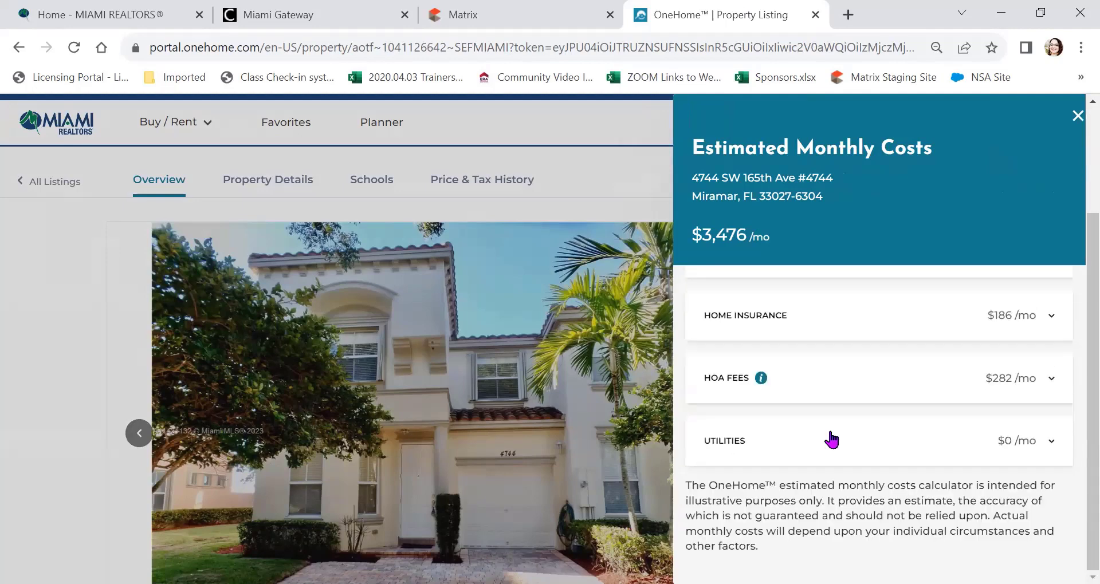
{"action": "scroll", "coordinate": [838, 444], "scroll_direction": "up", "scroll_amount": 4}
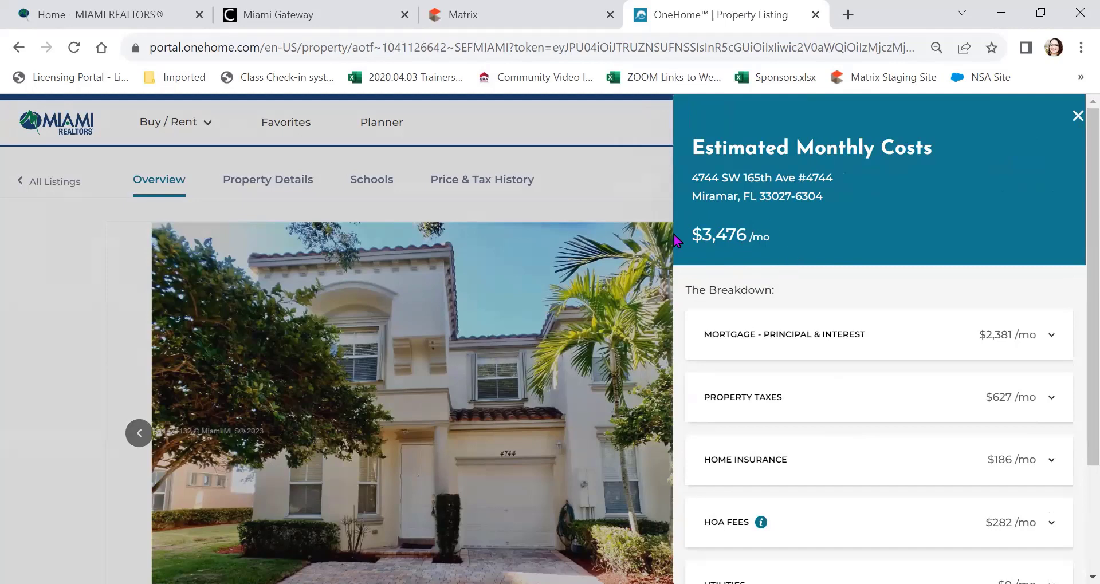
{"action": "left_click", "coordinate": [1077, 116]}
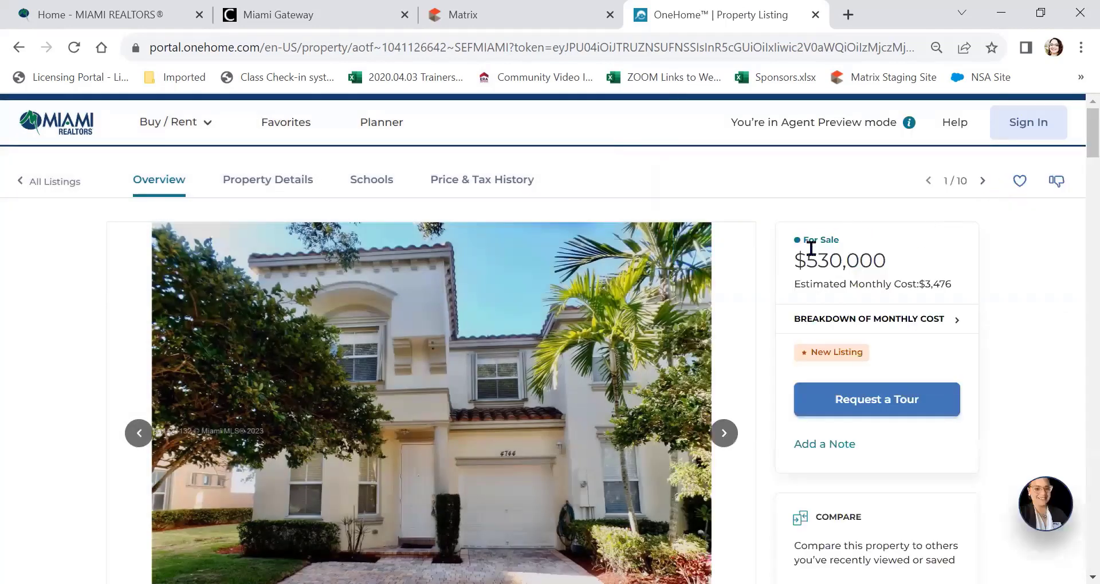
{"action": "scroll", "coordinate": [928, 298], "scroll_direction": "down", "scroll_amount": 2}
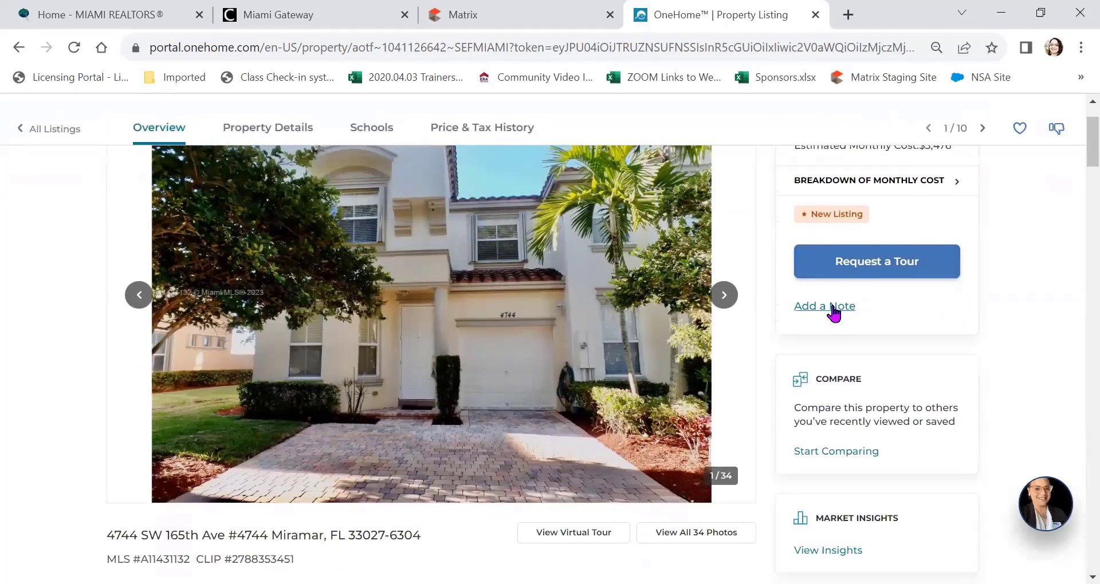
{"action": "scroll", "coordinate": [833, 312], "scroll_direction": "down", "scroll_amount": 4}
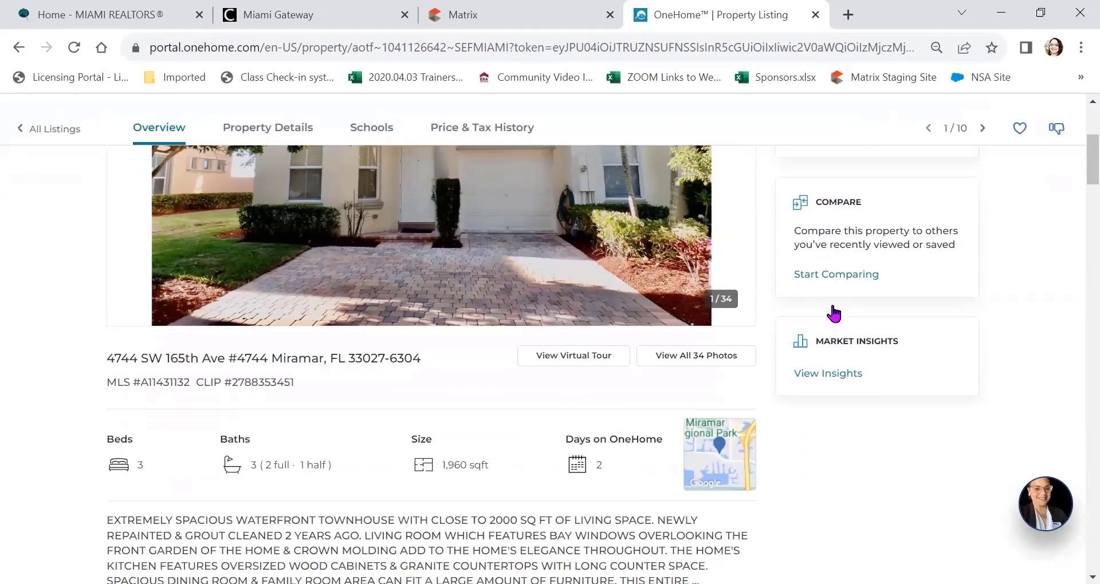
{"action": "left_click", "coordinate": [834, 301]}
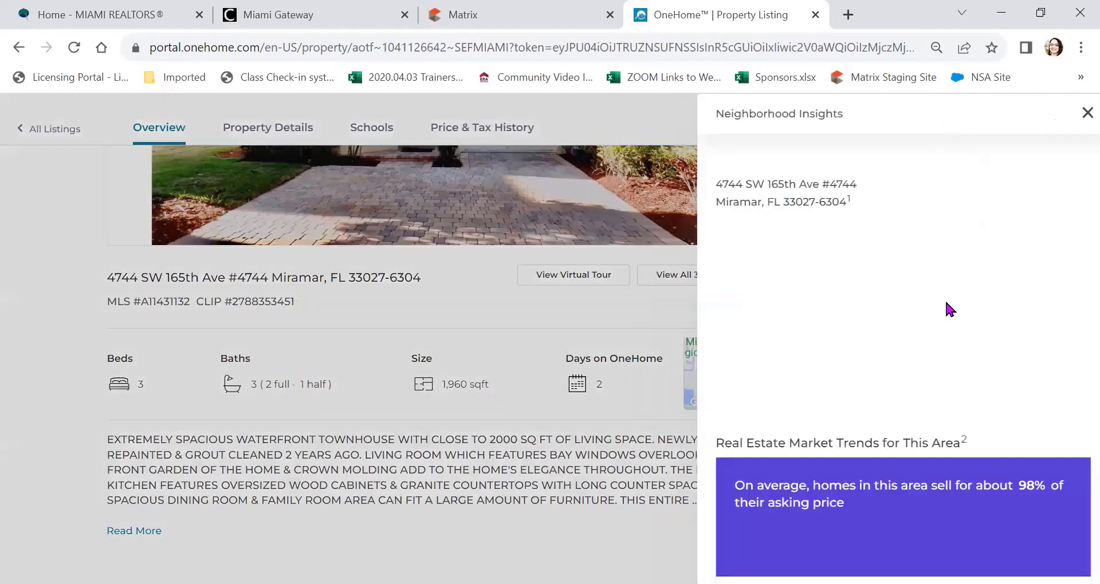
{"action": "scroll", "coordinate": [906, 283], "scroll_direction": "down", "scroll_amount": 5}
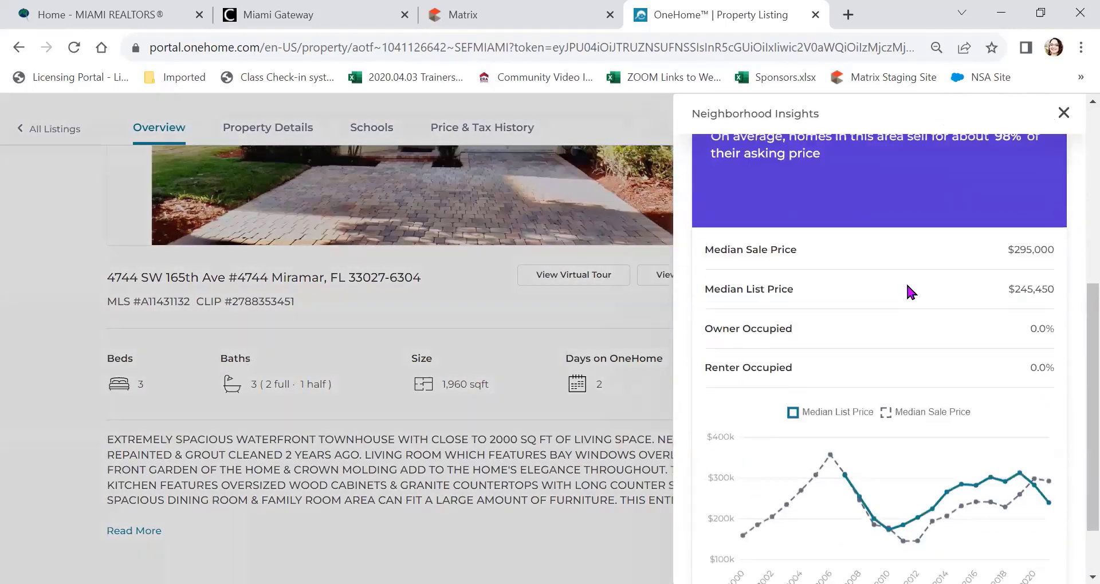
{"action": "scroll", "coordinate": [912, 292], "scroll_direction": "up", "scroll_amount": 5}
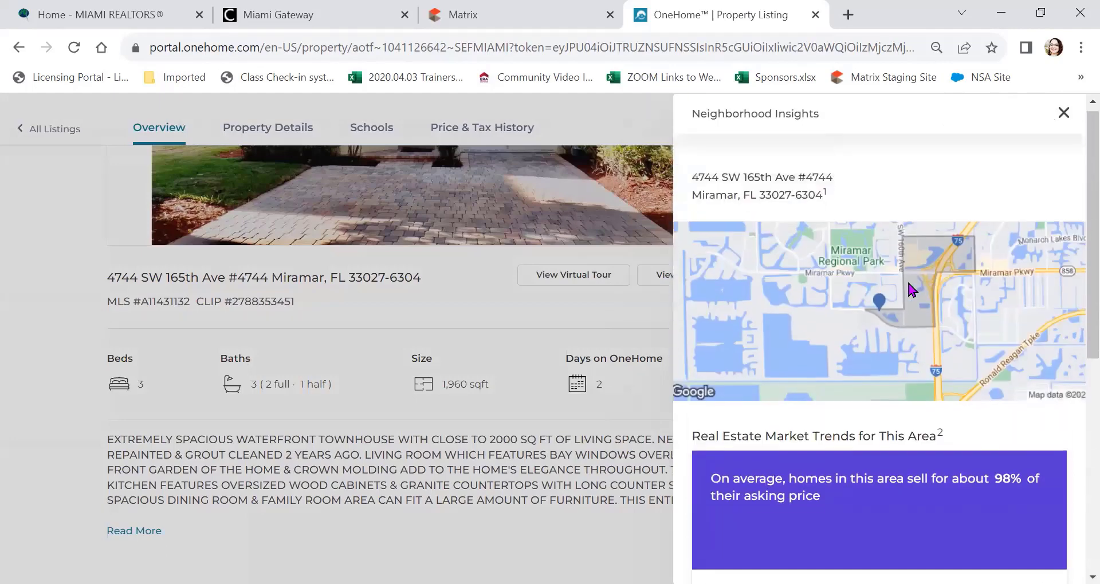
{"action": "left_click", "coordinate": [1061, 115]}
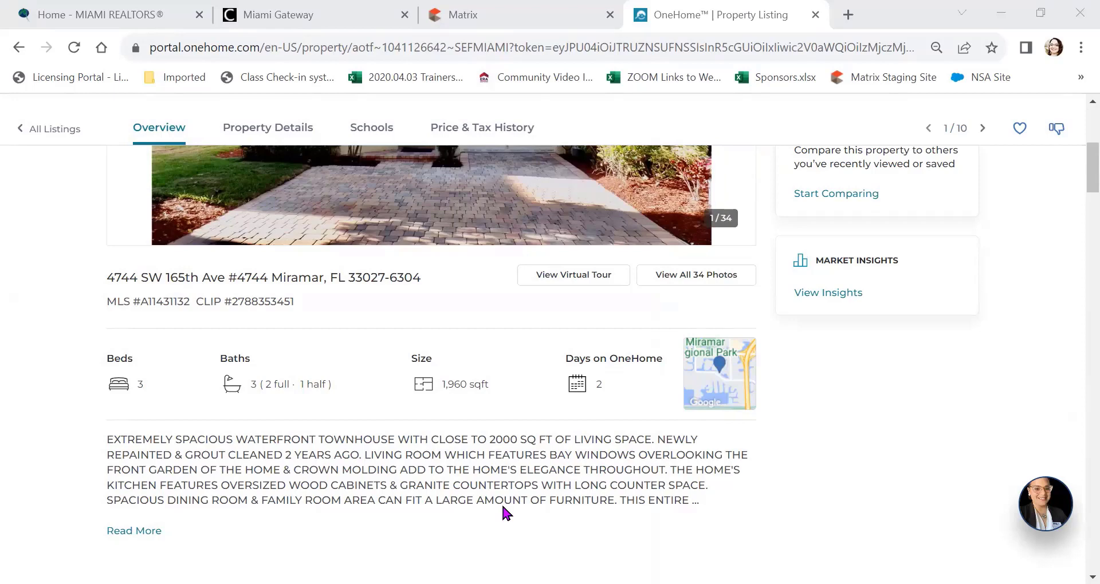
{"action": "left_click", "coordinate": [814, 14]}
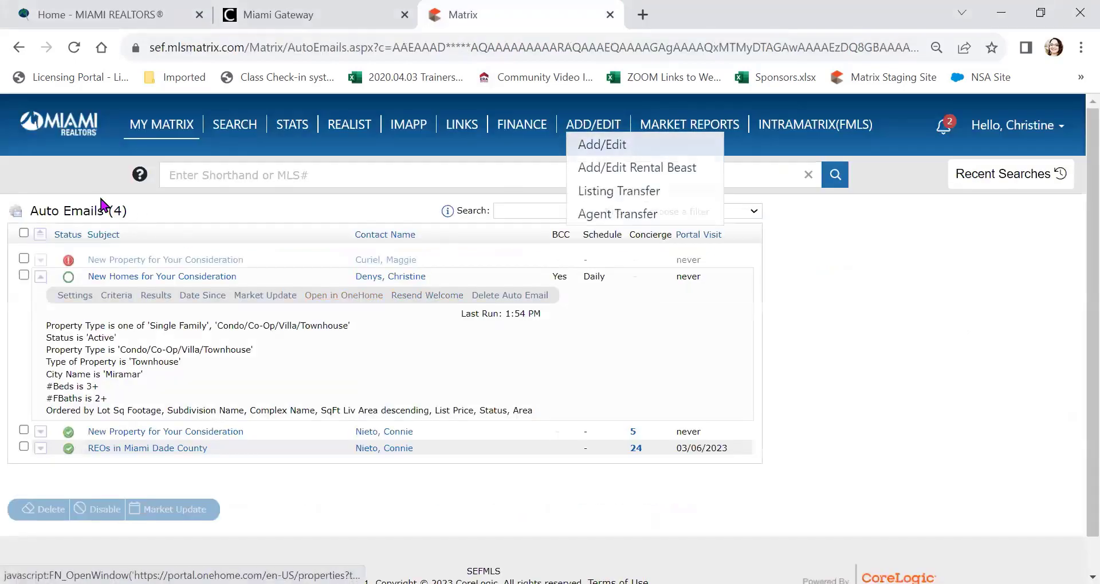
{"action": "left_click", "coordinate": [70, 122]}
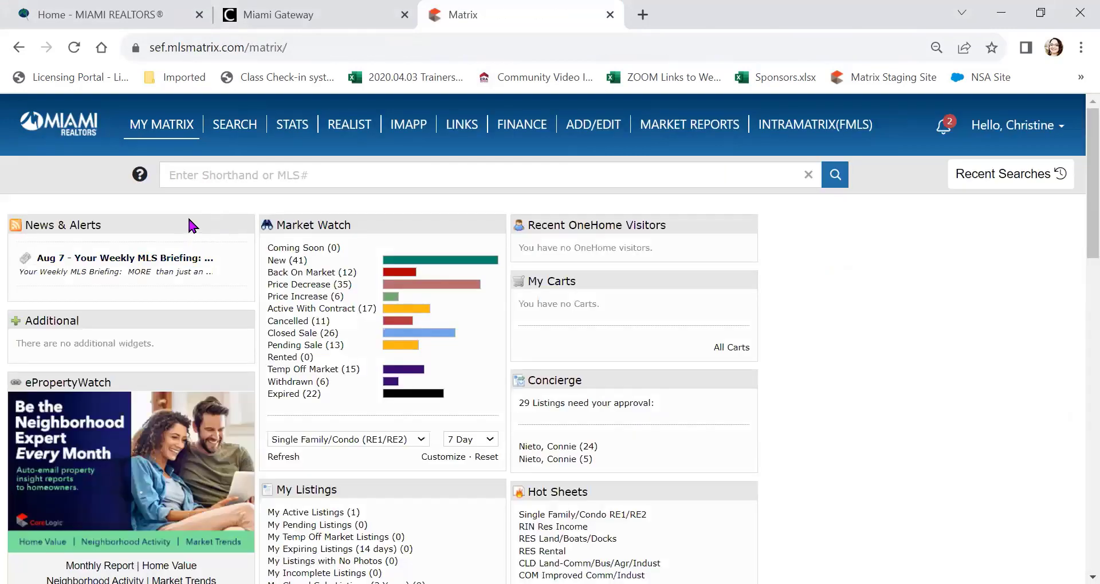
{"action": "mouse_move", "coordinate": [148, 131]}
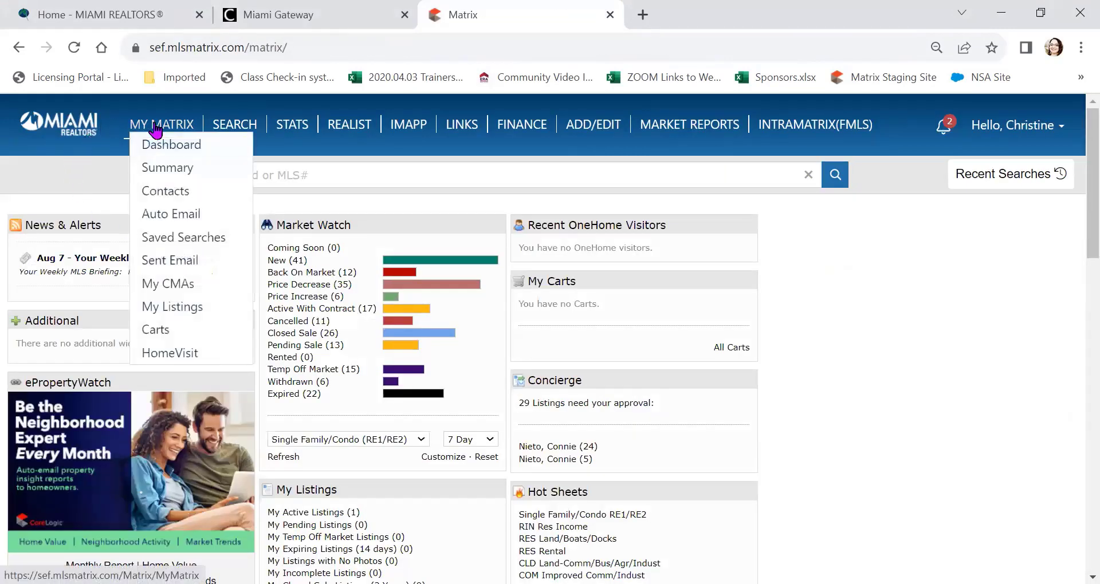
{"action": "left_click", "coordinate": [170, 215]}
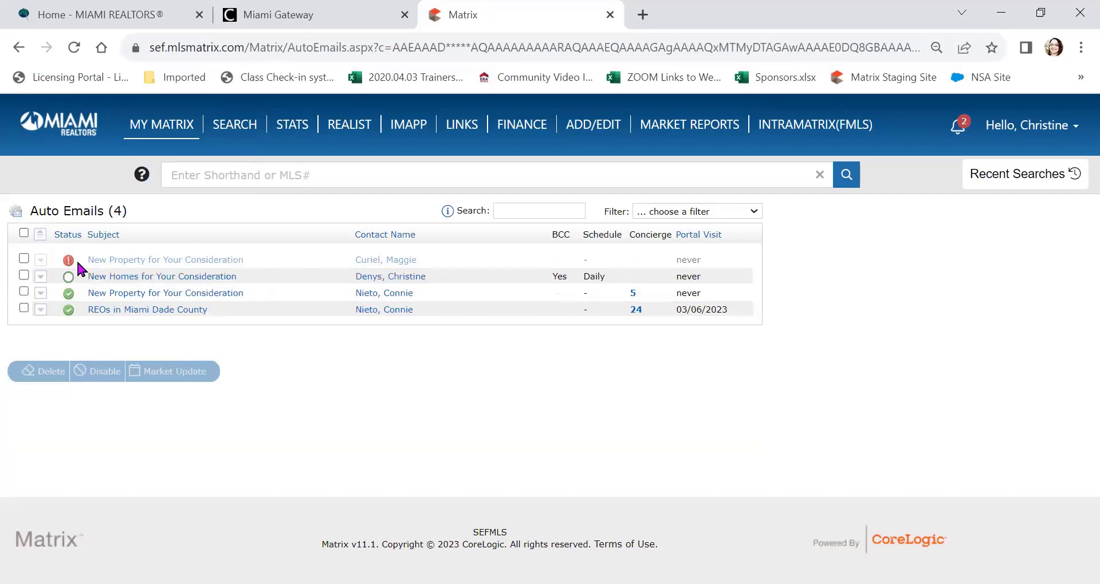
{"action": "left_click", "coordinate": [41, 277]}
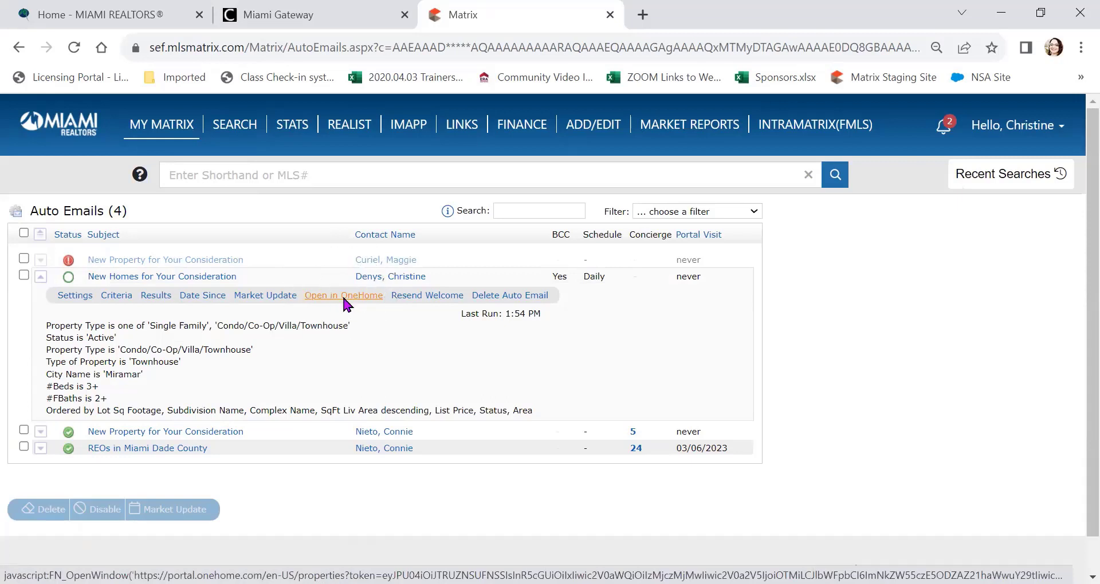
{"action": "left_click", "coordinate": [343, 297]}
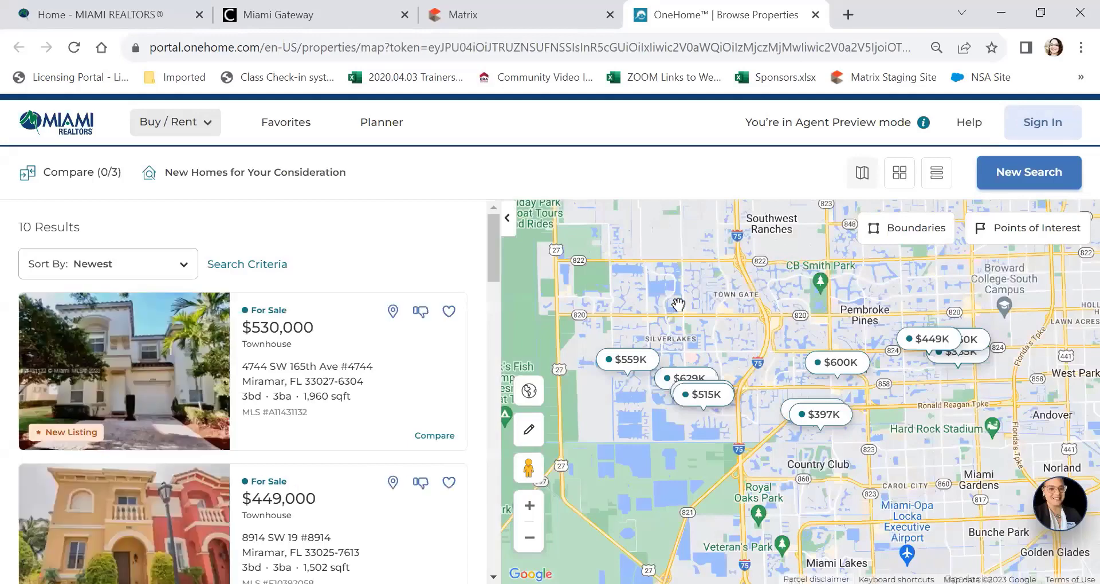
{"action": "left_click", "coordinate": [421, 311]}
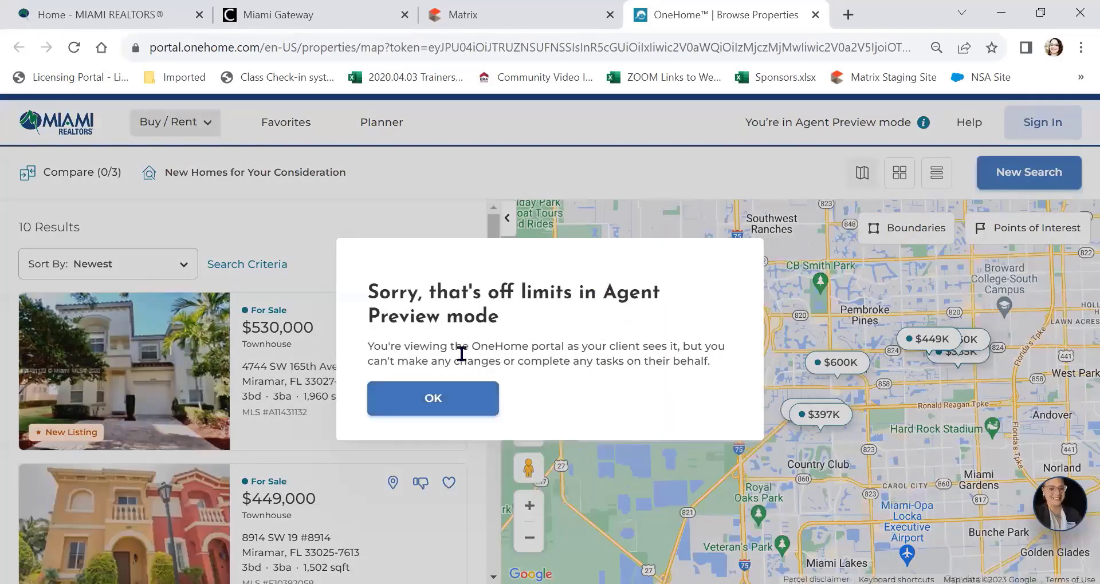
{"action": "left_click", "coordinate": [445, 401]}
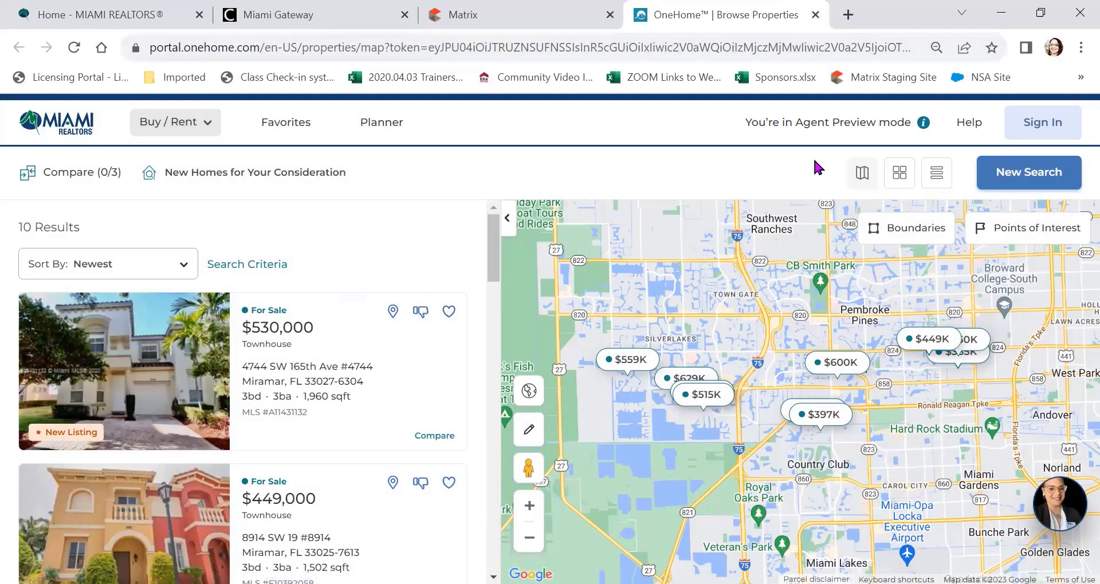
{"action": "left_click", "coordinate": [1065, 517]}
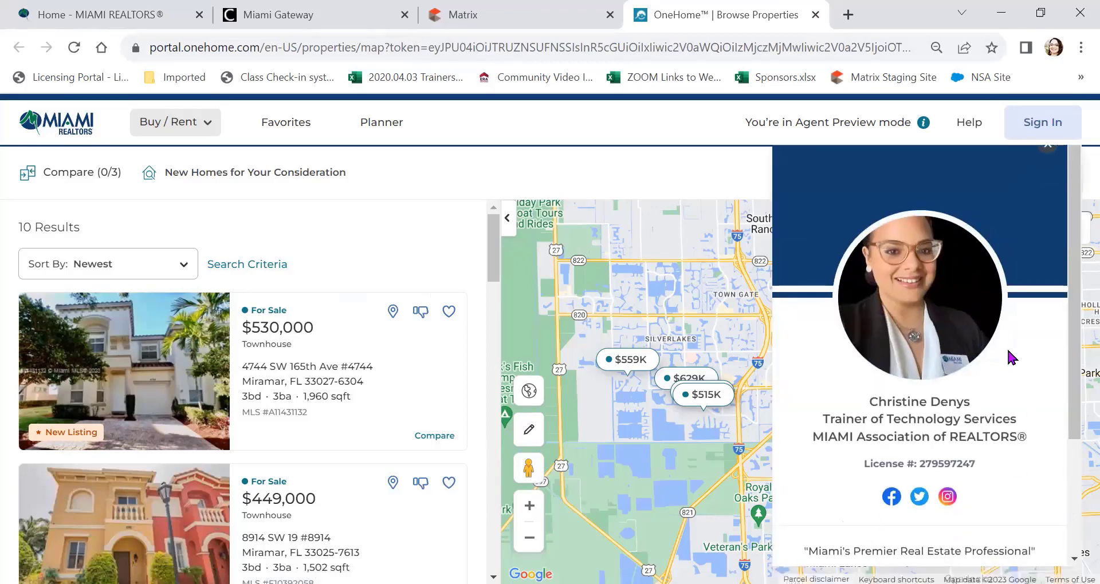
{"action": "scroll", "coordinate": [1003, 351], "scroll_direction": "down", "scroll_amount": 2}
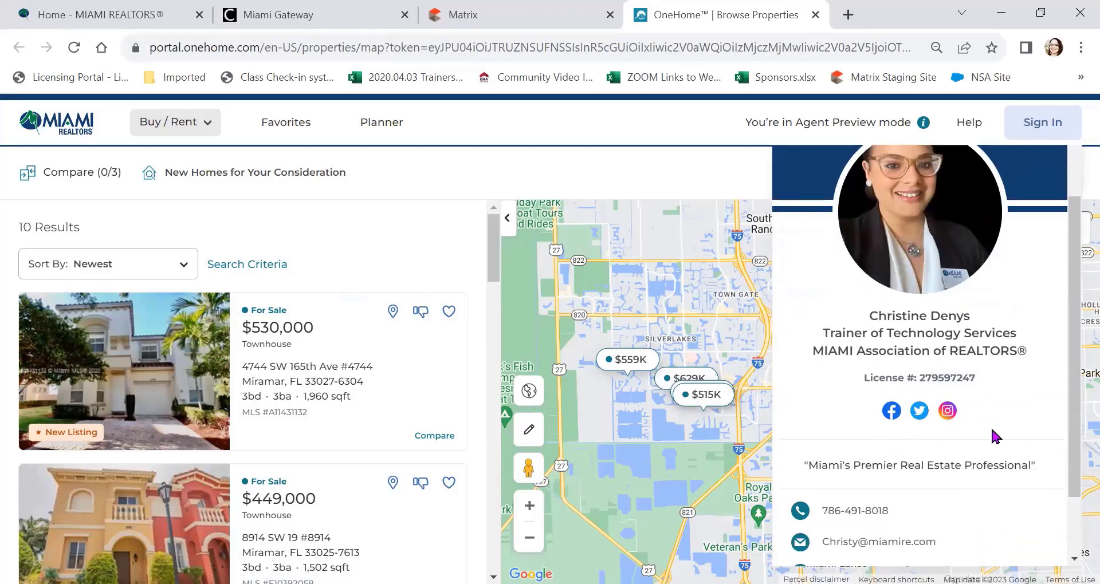
{"action": "scroll", "coordinate": [991, 426], "scroll_direction": "down", "scroll_amount": 2}
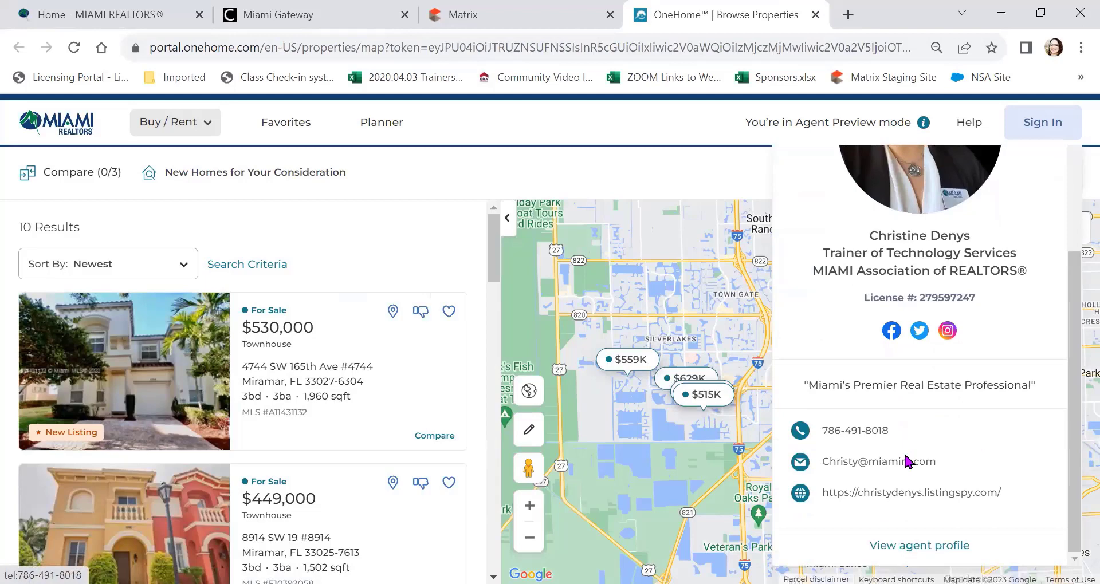
{"action": "scroll", "coordinate": [961, 445], "scroll_direction": "up", "scroll_amount": 2}
{"action": "scroll", "coordinate": [960, 442], "scroll_direction": "up", "scroll_amount": 2}
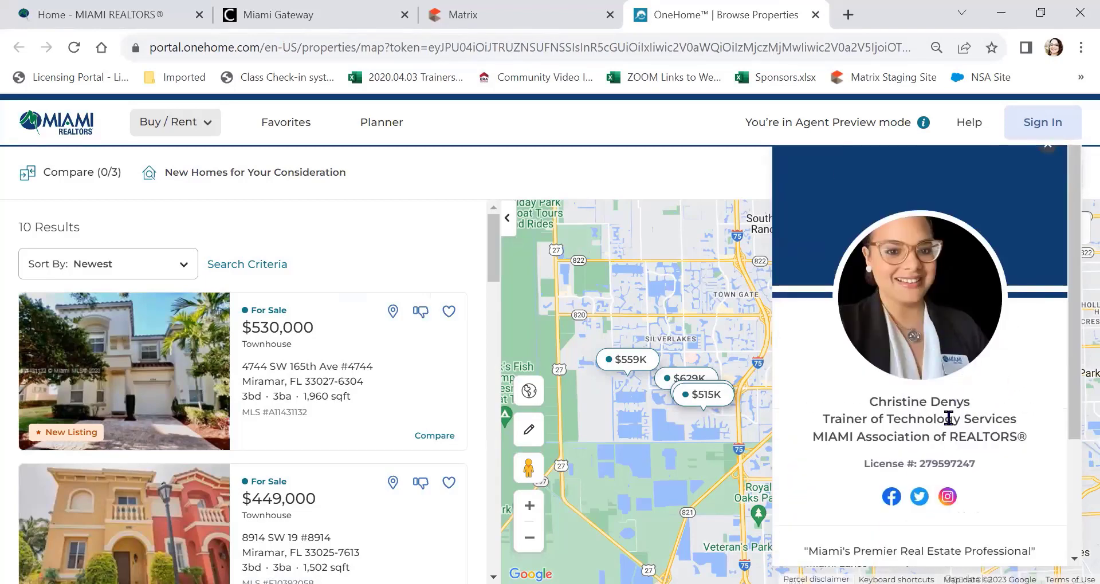
{"action": "scroll", "coordinate": [967, 409], "scroll_direction": "down", "scroll_amount": 3}
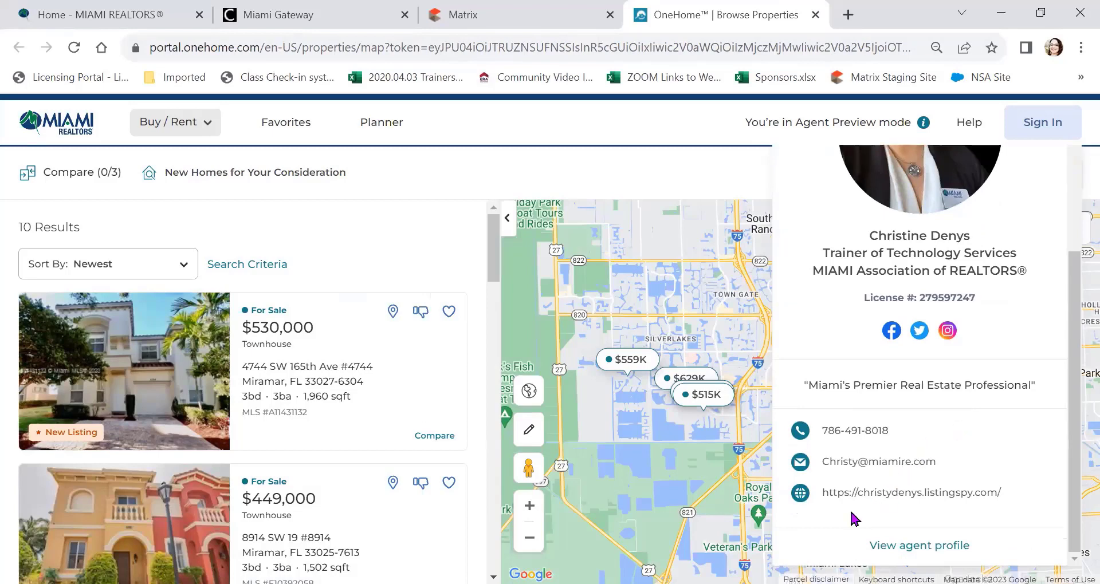
{"action": "left_click", "coordinate": [889, 461]}
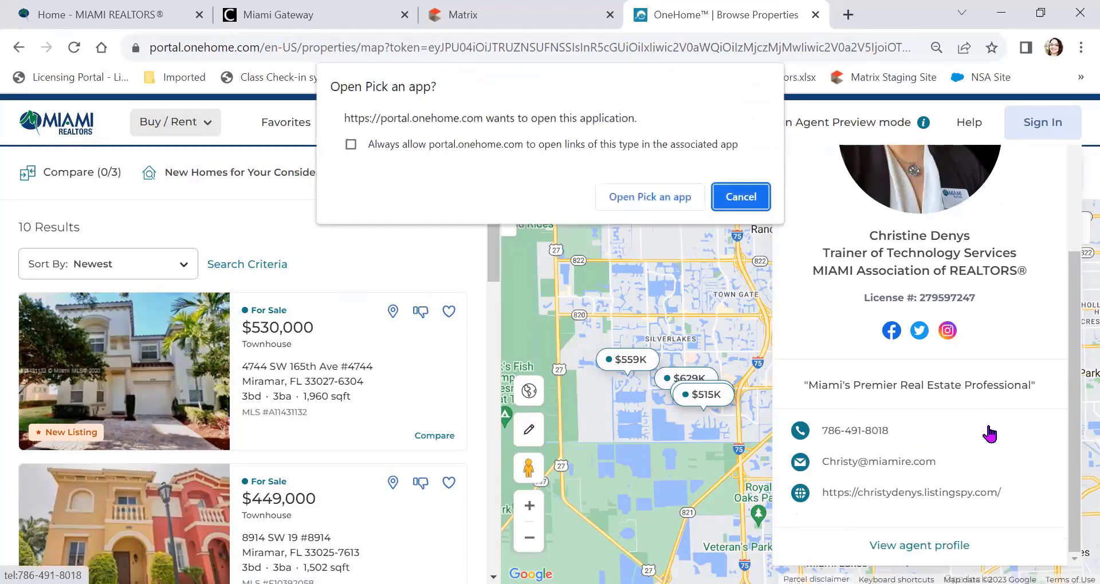
{"action": "left_click", "coordinate": [739, 196]}
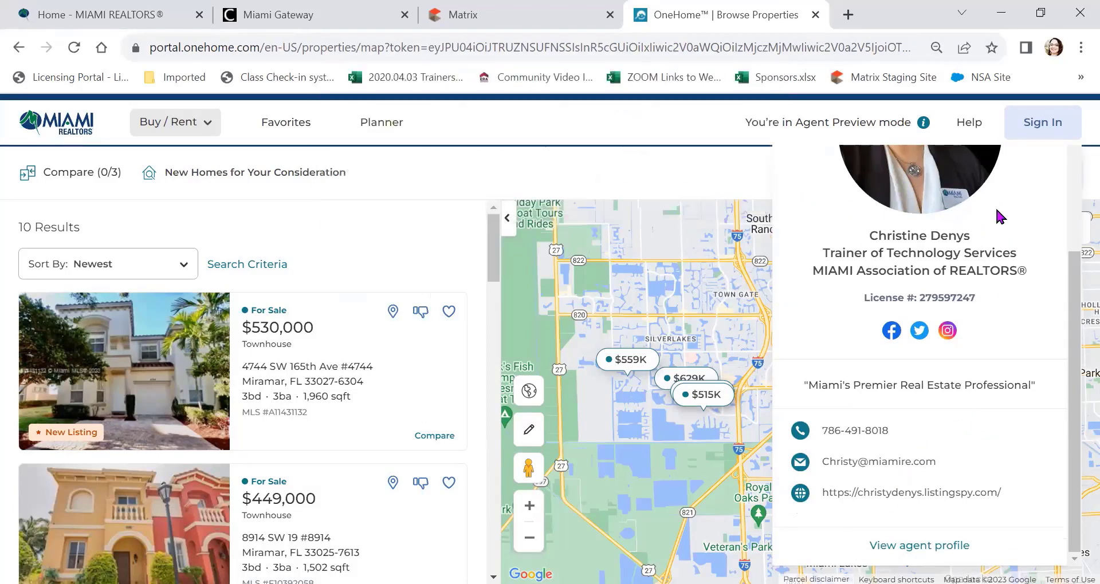
{"action": "scroll", "coordinate": [896, 252], "scroll_direction": "up", "scroll_amount": 3}
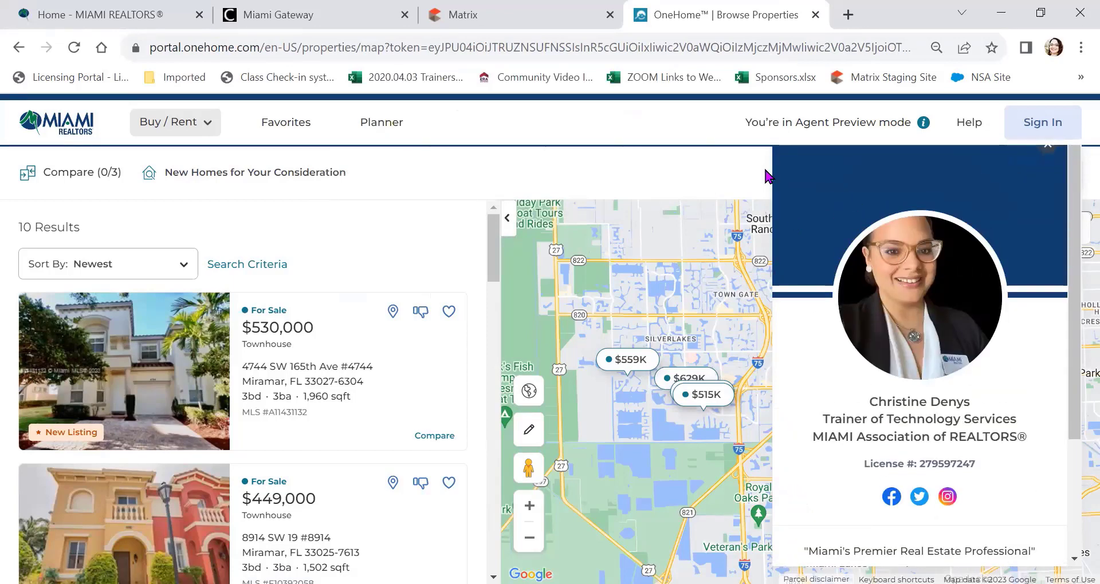
{"action": "left_click", "coordinate": [816, 16]}
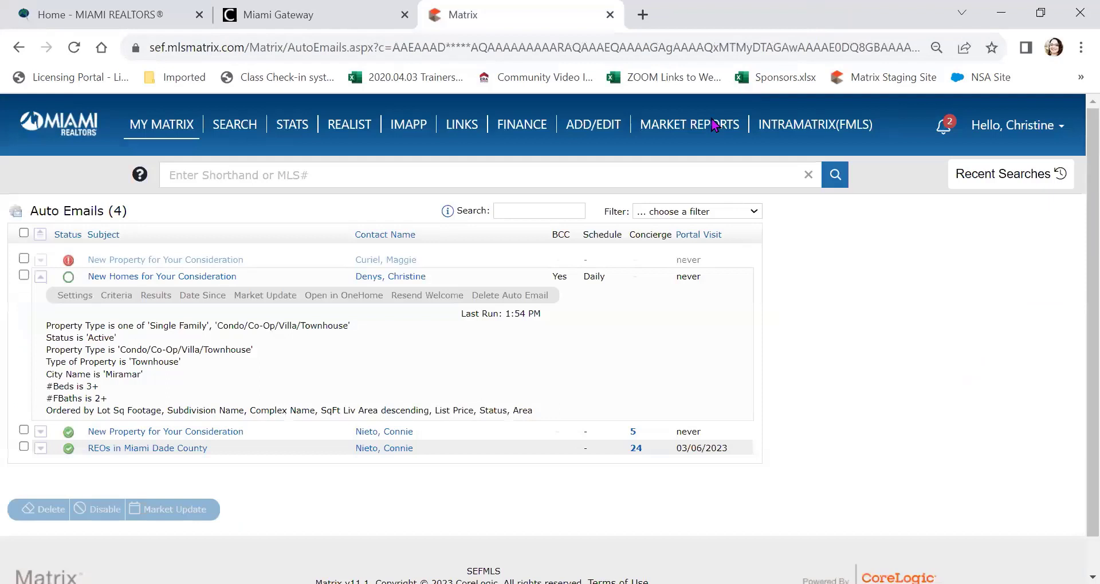
Step: Re-expand the New Homes for Your Consideration row and open its Criteria form
{"action": "left_click", "coordinate": [40, 277]}
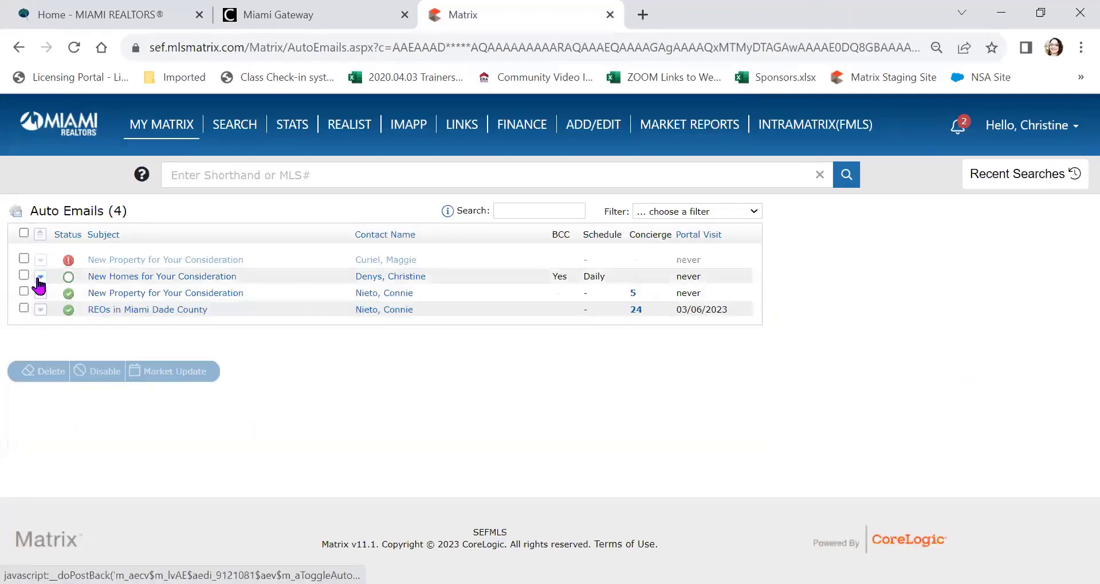
{"action": "left_click", "coordinate": [40, 277]}
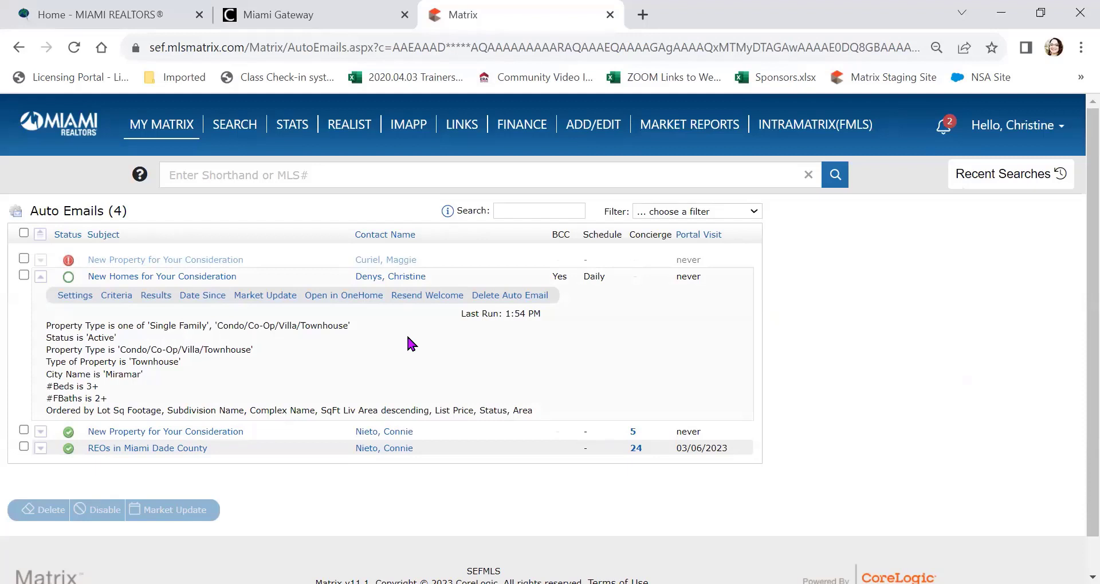
{"action": "left_click", "coordinate": [417, 300]}
{"action": "left_click", "coordinate": [113, 298]}
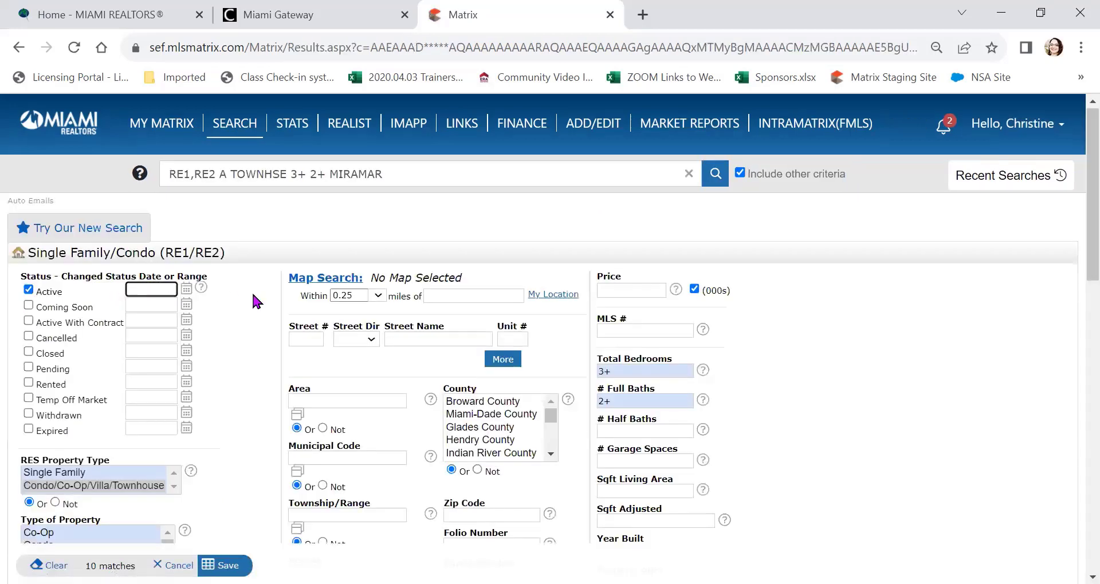
Step: Add Pembroke Pines to Miramar in the City lookup (25 matches) and save the criteria
{"action": "scroll", "coordinate": [252, 291], "scroll_direction": "down", "scroll_amount": 3}
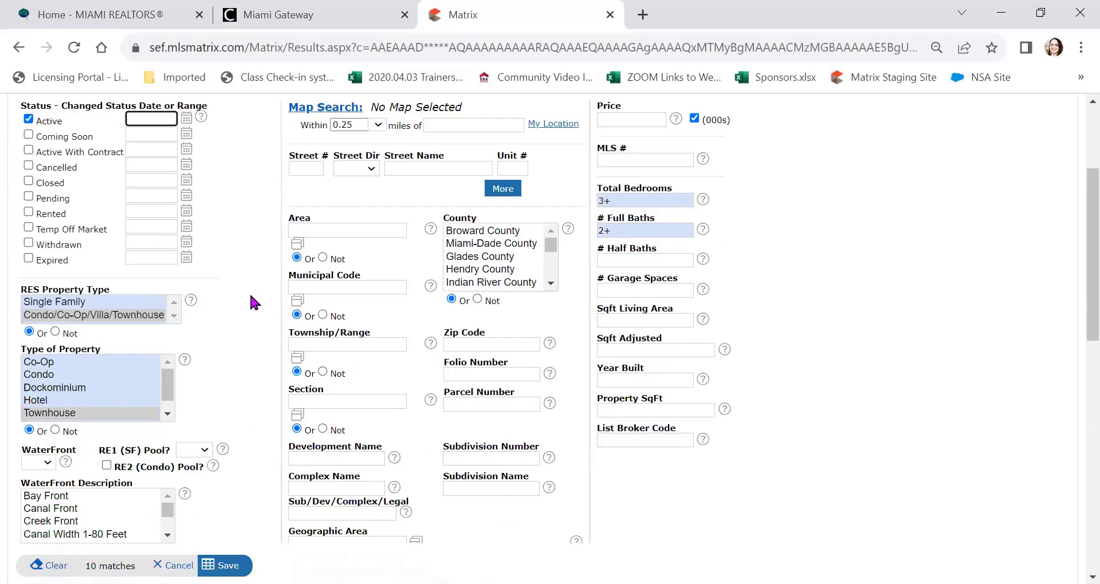
{"action": "scroll", "coordinate": [252, 301], "scroll_direction": "down", "scroll_amount": 2}
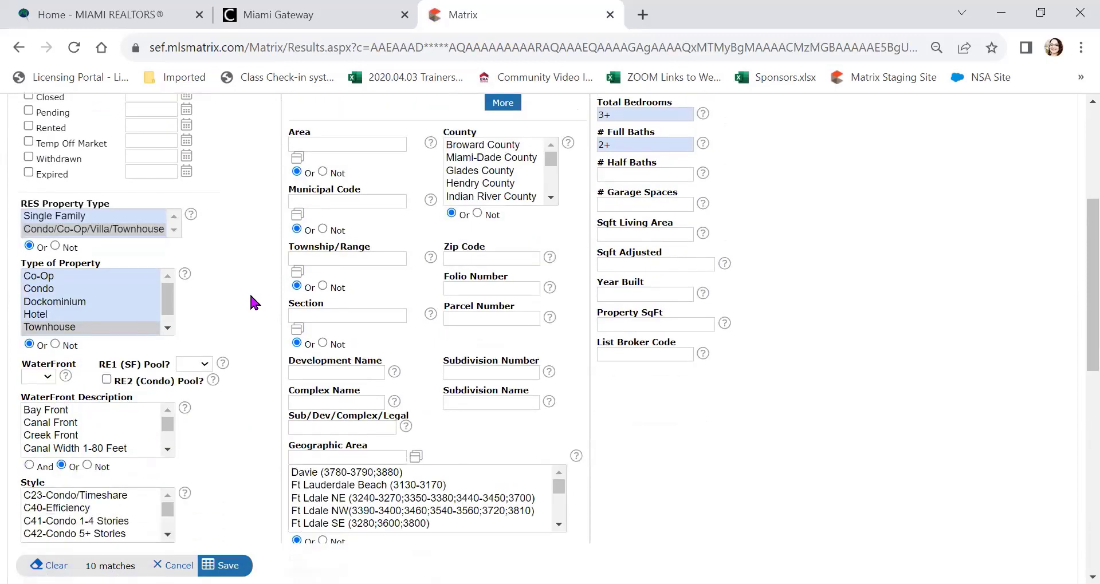
{"action": "scroll", "coordinate": [250, 296], "scroll_direction": "down", "scroll_amount": 4}
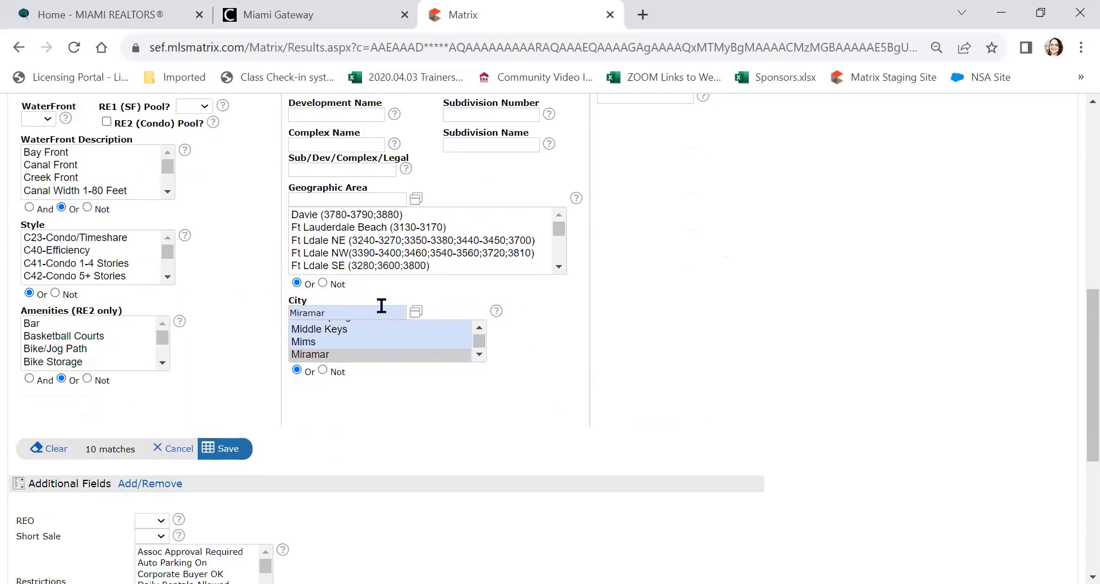
{"action": "left_click", "coordinate": [416, 312]}
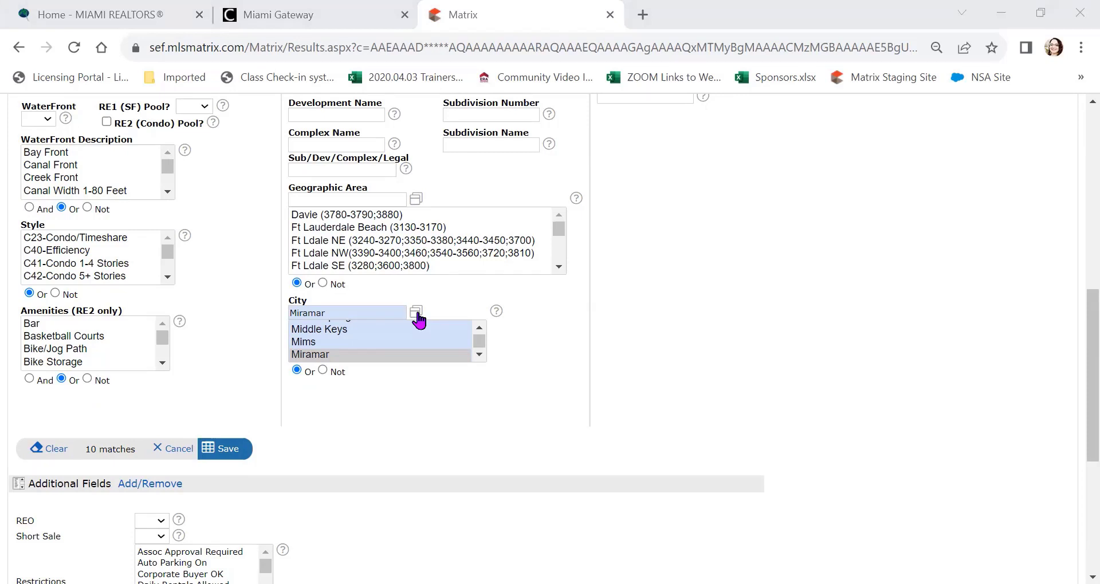
{"action": "left_click", "coordinate": [229, 456]}
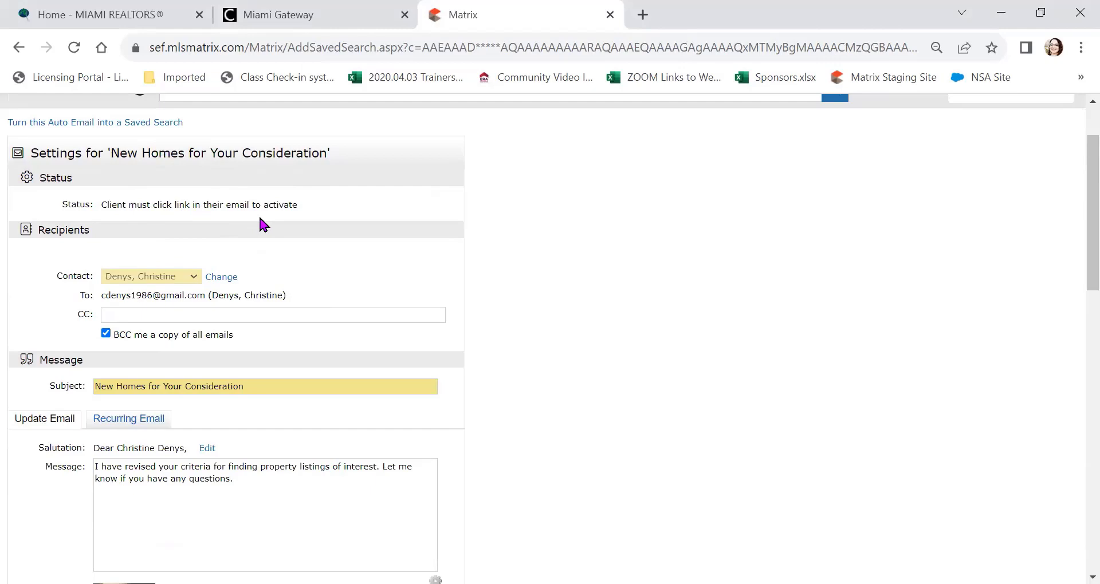
Step: Save the auto email settings at the bottom of the form to apply the Miramar/Pembroke Pines criteria
{"action": "scroll", "coordinate": [260, 219], "scroll_direction": "down", "scroll_amount": 12}
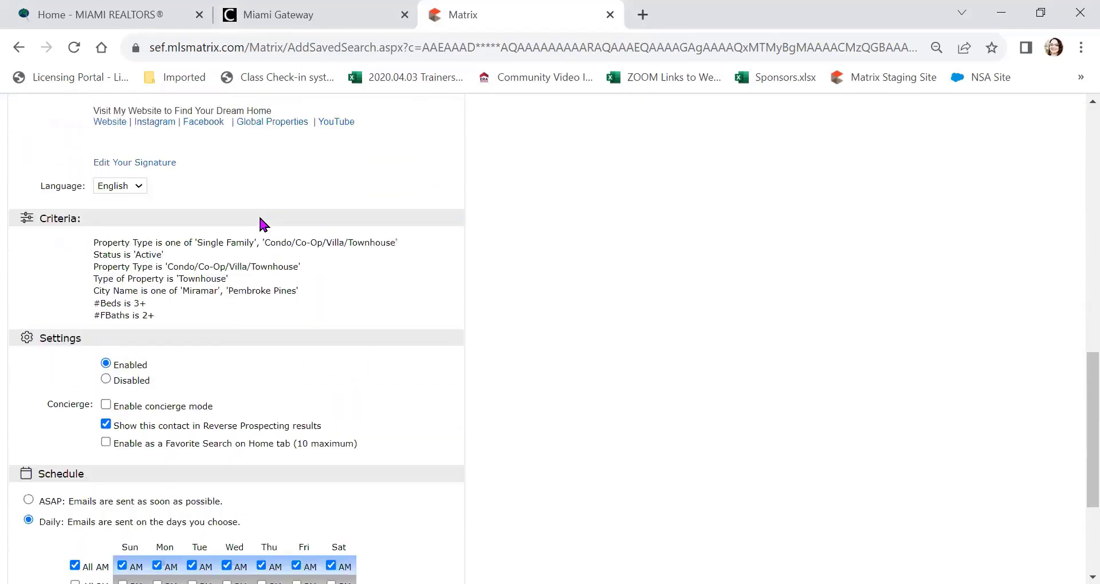
{"action": "scroll", "coordinate": [246, 219], "scroll_direction": "down", "scroll_amount": 2}
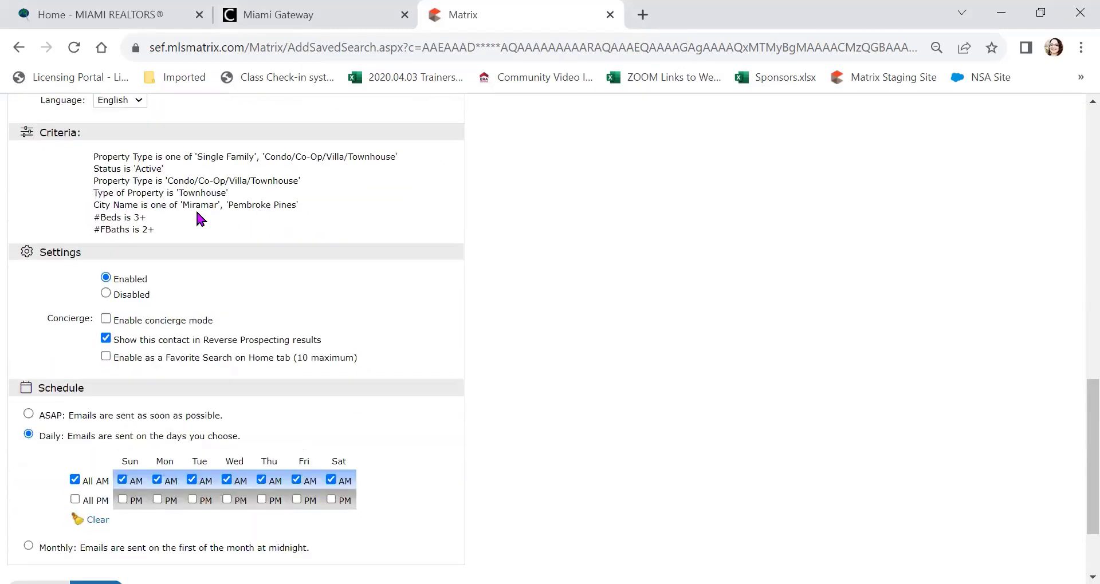
{"action": "scroll", "coordinate": [252, 217], "scroll_direction": "down", "scroll_amount": 2}
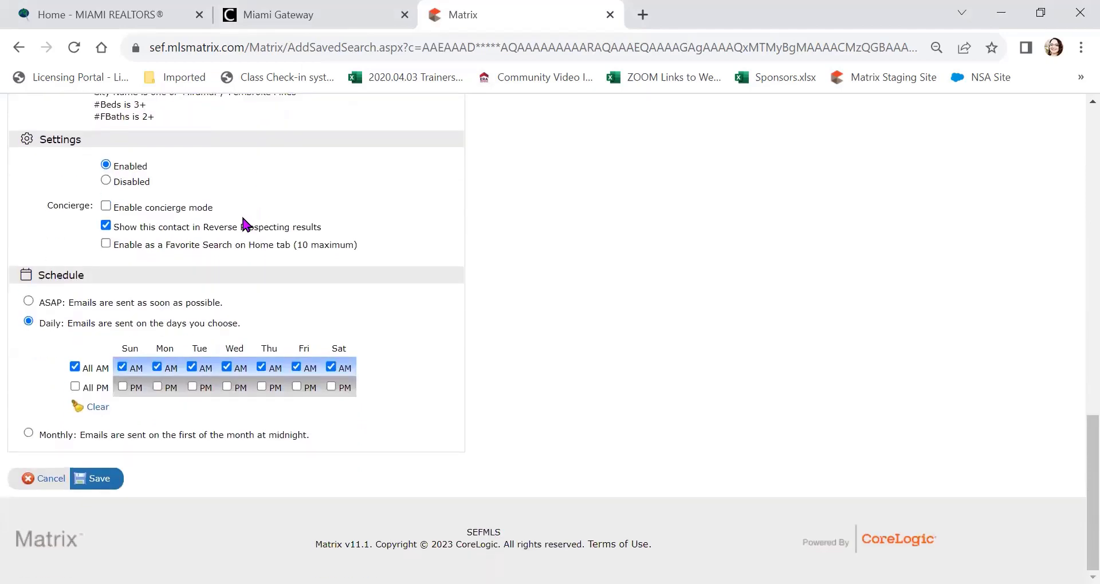
{"action": "left_click", "coordinate": [98, 486]}
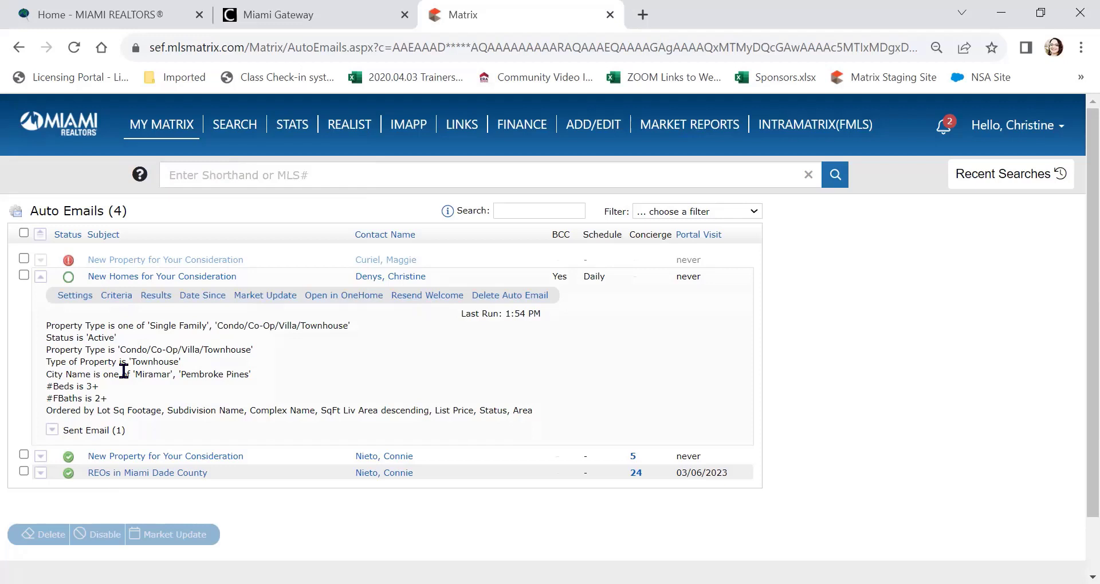
Step: Check the New Homes for Your Consideration row, Disable it, and confirm with OK
{"action": "left_click", "coordinate": [24, 276]}
{"action": "left_click", "coordinate": [24, 276]}
{"action": "left_click", "coordinate": [24, 275]}
{"action": "scroll", "coordinate": [36, 310], "scroll_direction": "down", "scroll_amount": 2}
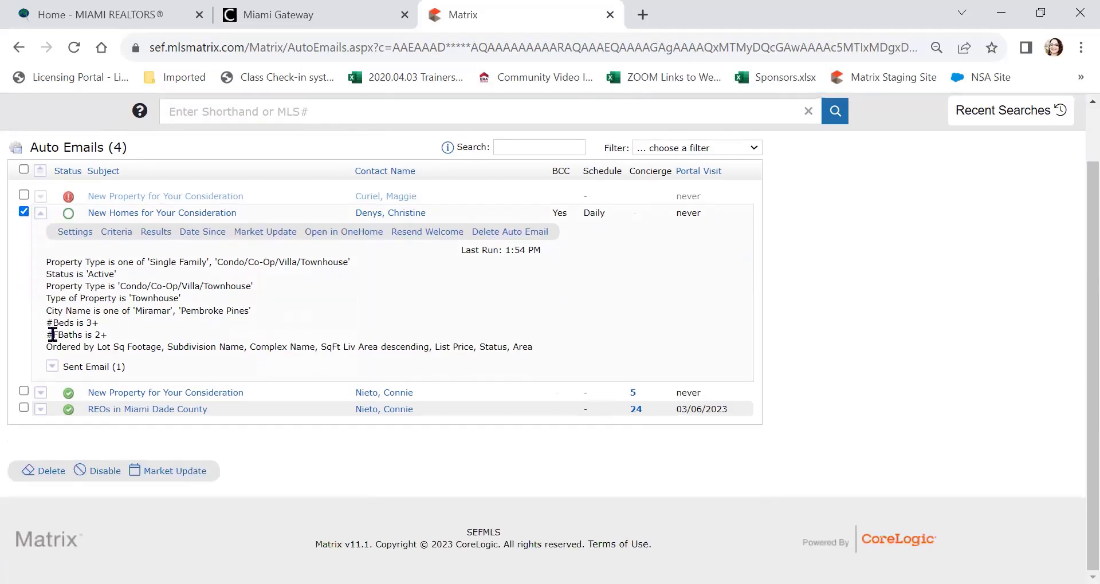
{"action": "left_click", "coordinate": [49, 471]}
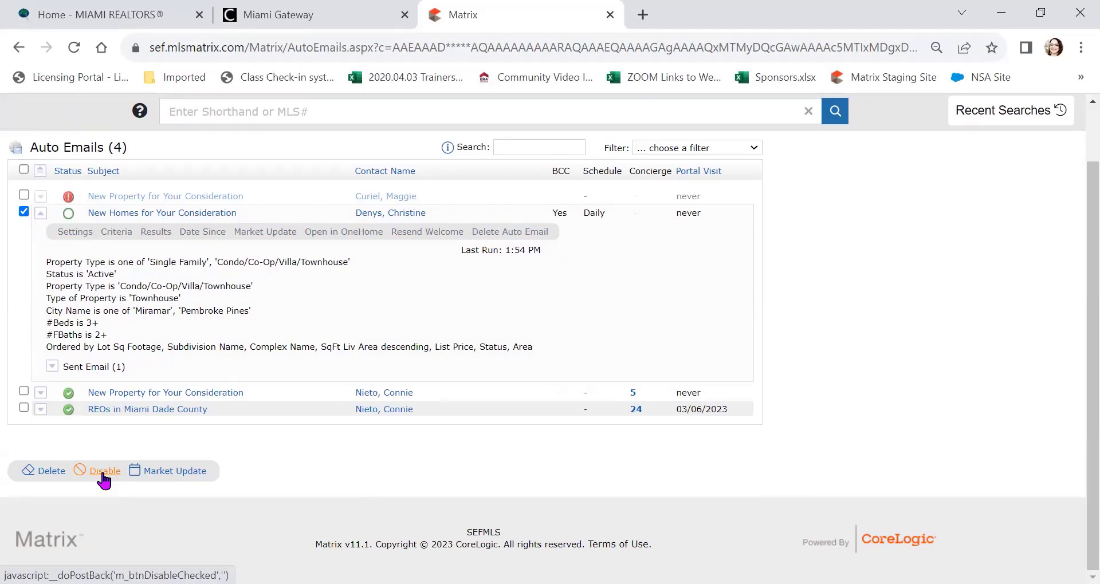
{"action": "left_click", "coordinate": [104, 473]}
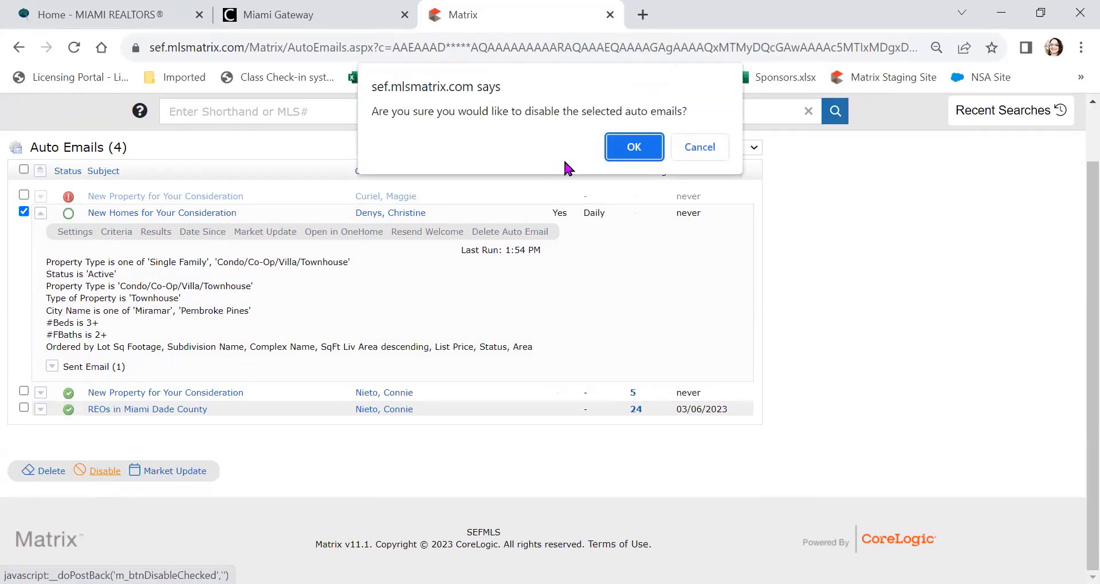
{"action": "left_click", "coordinate": [634, 147]}
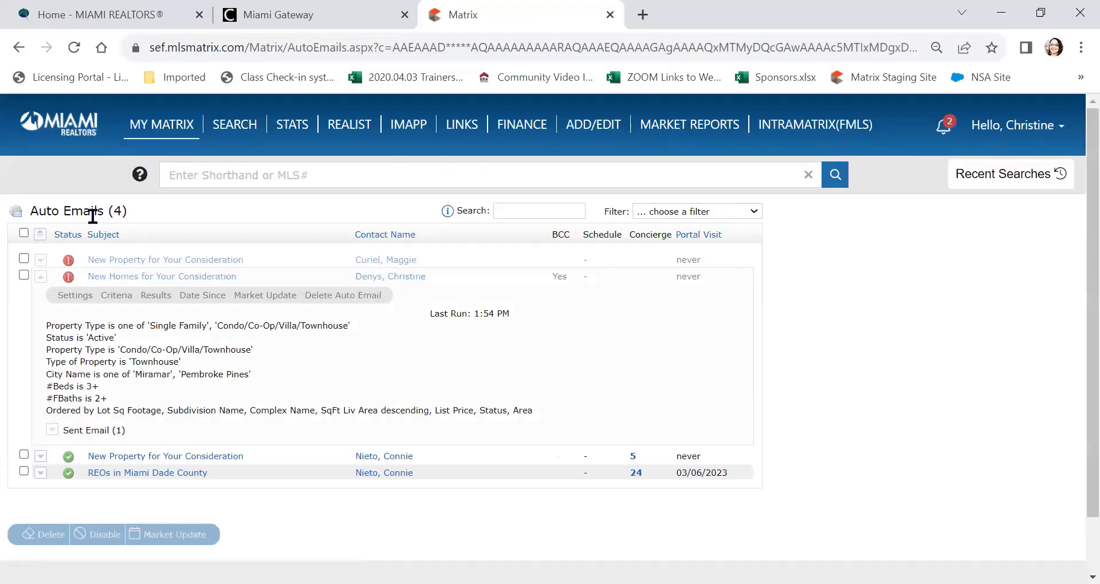
{"action": "left_click", "coordinate": [23, 275]}
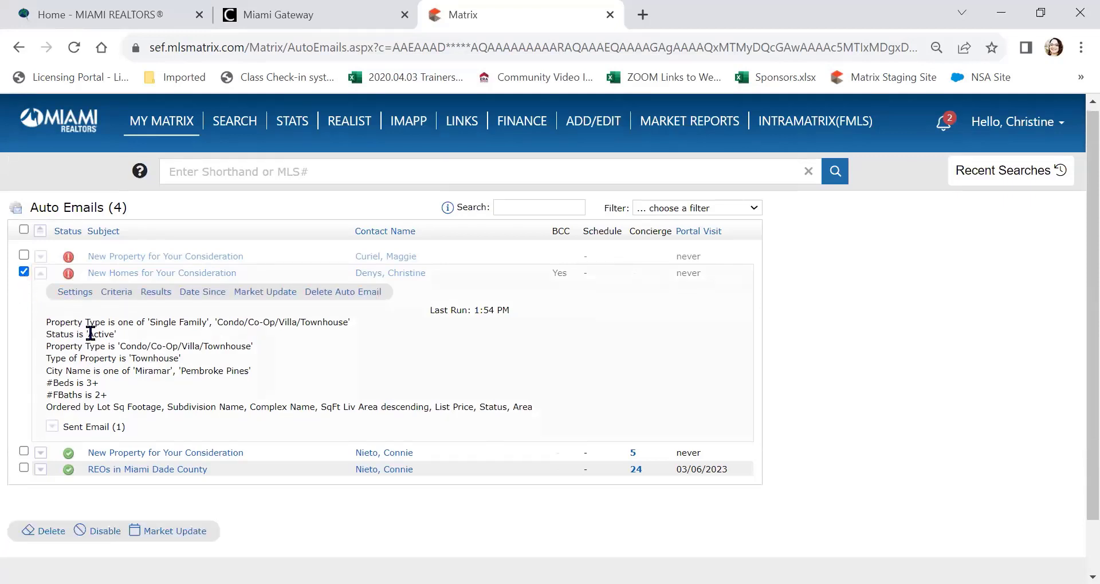
Step: Set the New Homes auto email to Enabled in its Settings and save it
{"action": "scroll", "coordinate": [92, 335], "scroll_direction": "down", "scroll_amount": 2}
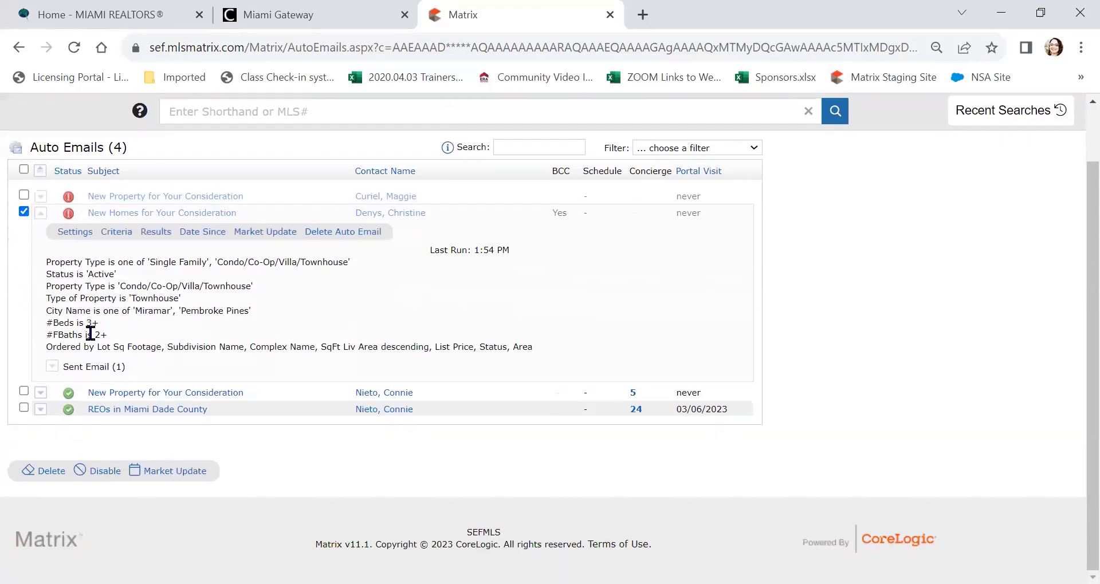
{"action": "left_click", "coordinate": [77, 232]}
{"action": "scroll", "coordinate": [166, 285], "scroll_direction": "down", "scroll_amount": 4}
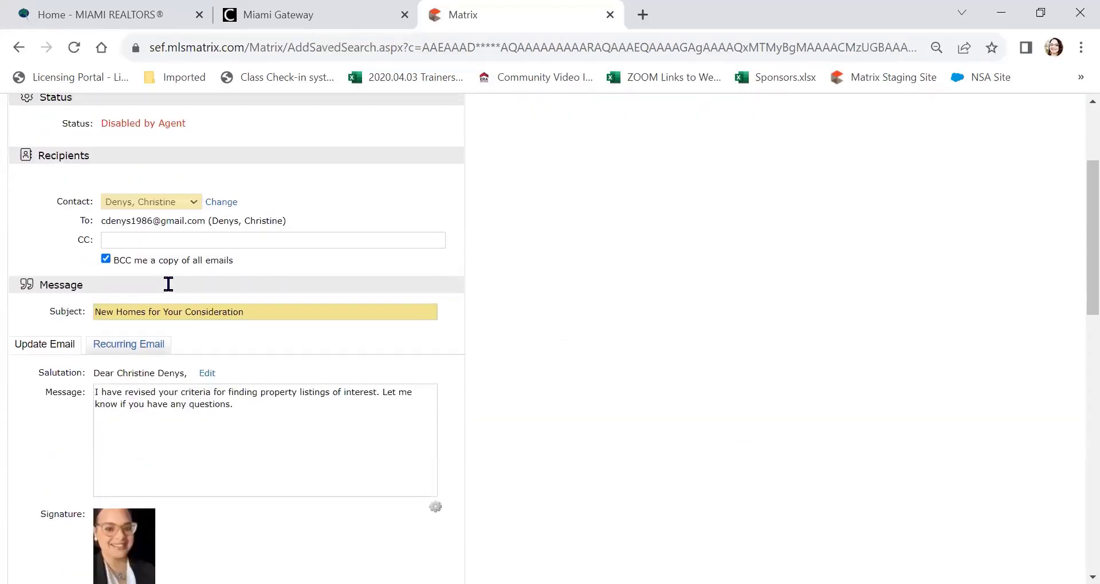
{"action": "scroll", "coordinate": [143, 235], "scroll_direction": "up", "scroll_amount": 3}
{"action": "scroll", "coordinate": [142, 240], "scroll_direction": "down", "scroll_amount": 6}
{"action": "scroll", "coordinate": [142, 240], "scroll_direction": "down", "scroll_amount": 8}
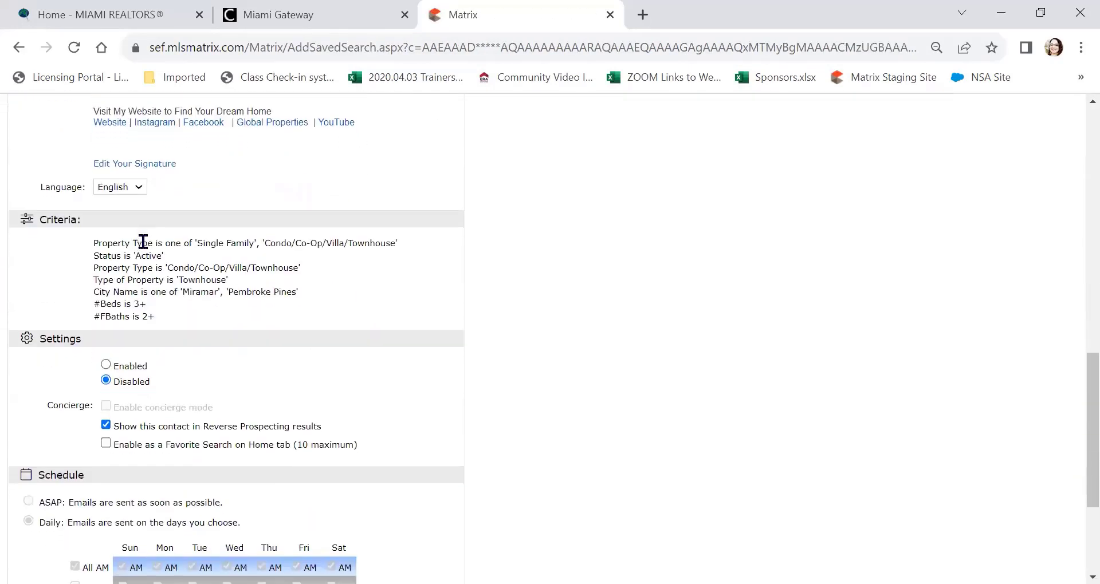
{"action": "left_click", "coordinate": [106, 284]}
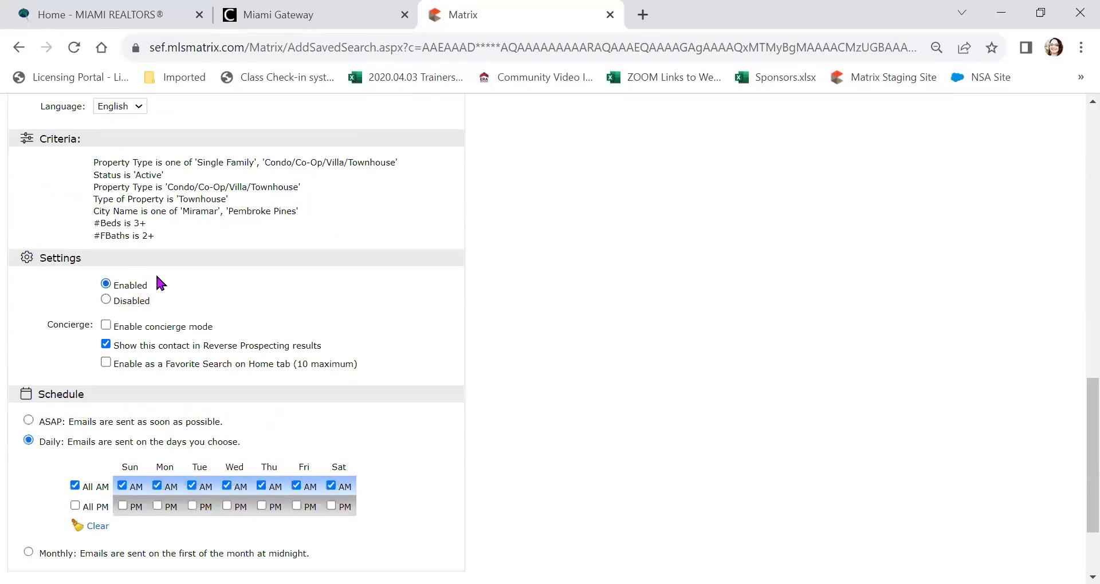
{"action": "scroll", "coordinate": [184, 276], "scroll_direction": "down", "scroll_amount": 2}
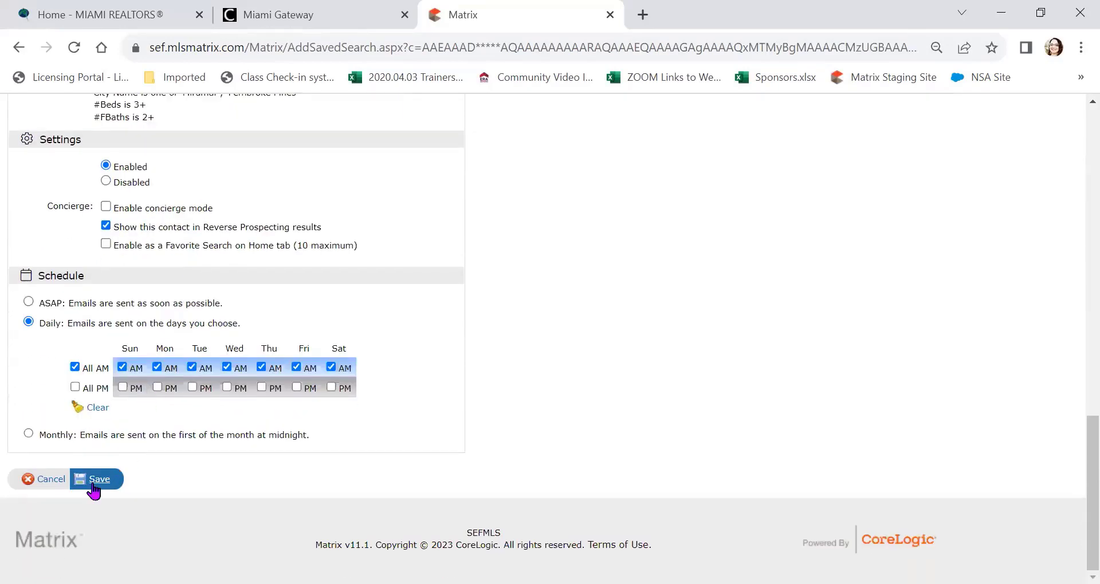
{"action": "left_click", "coordinate": [97, 480]}
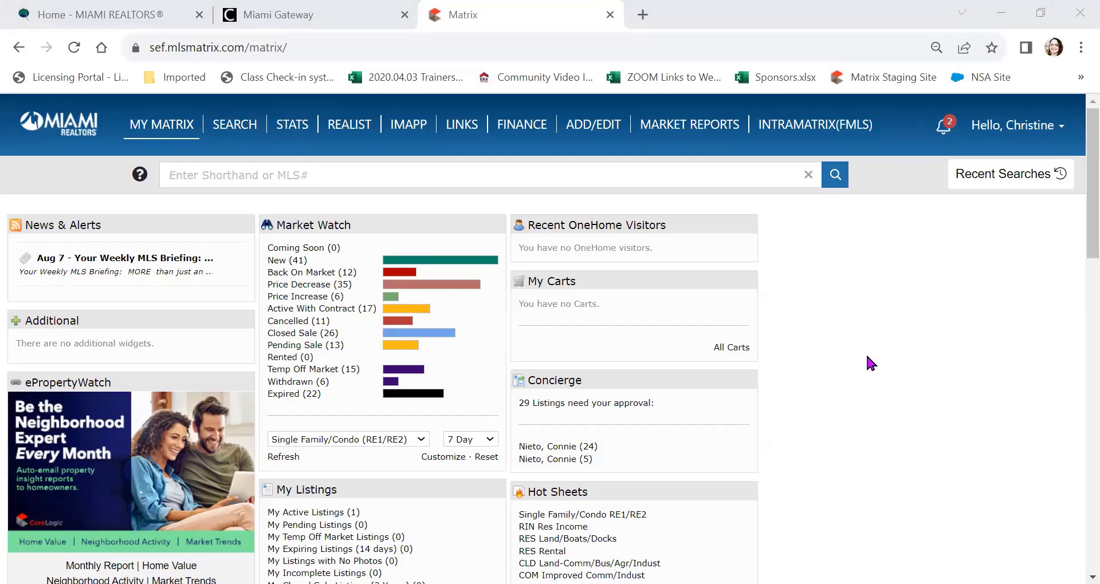
{"action": "left_click", "coordinate": [1044, 134]}
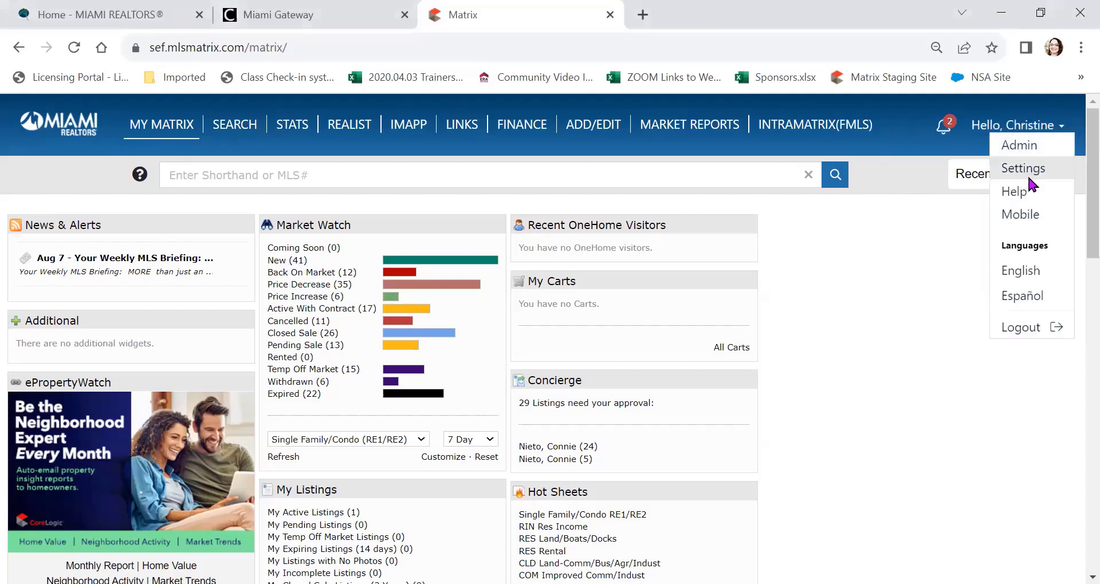
{"action": "left_click", "coordinate": [1006, 195]}
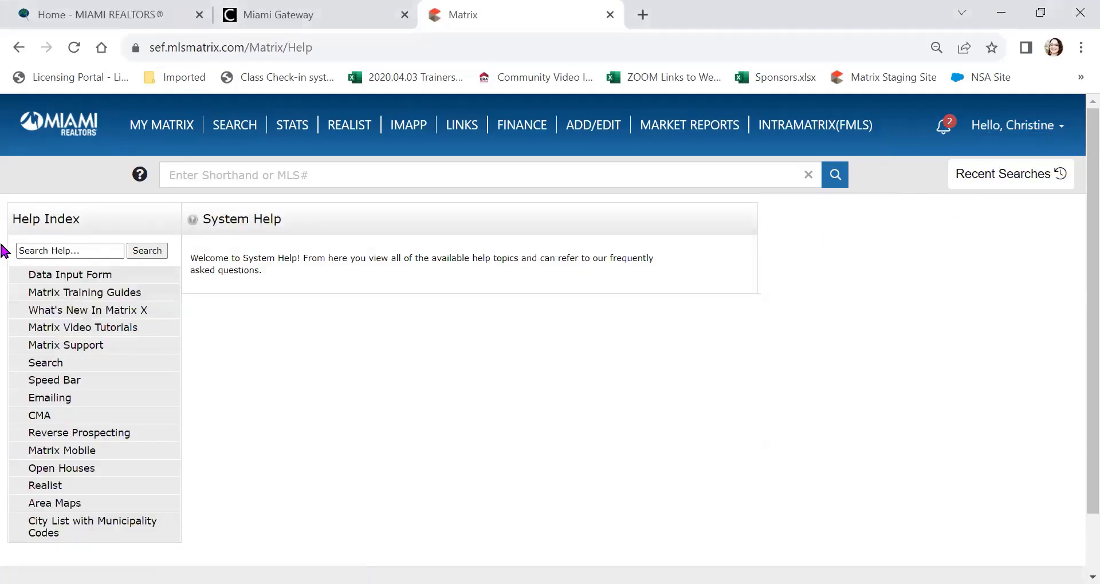
{"action": "left_click", "coordinate": [37, 250]}
{"action": "type", "text": "disable "}
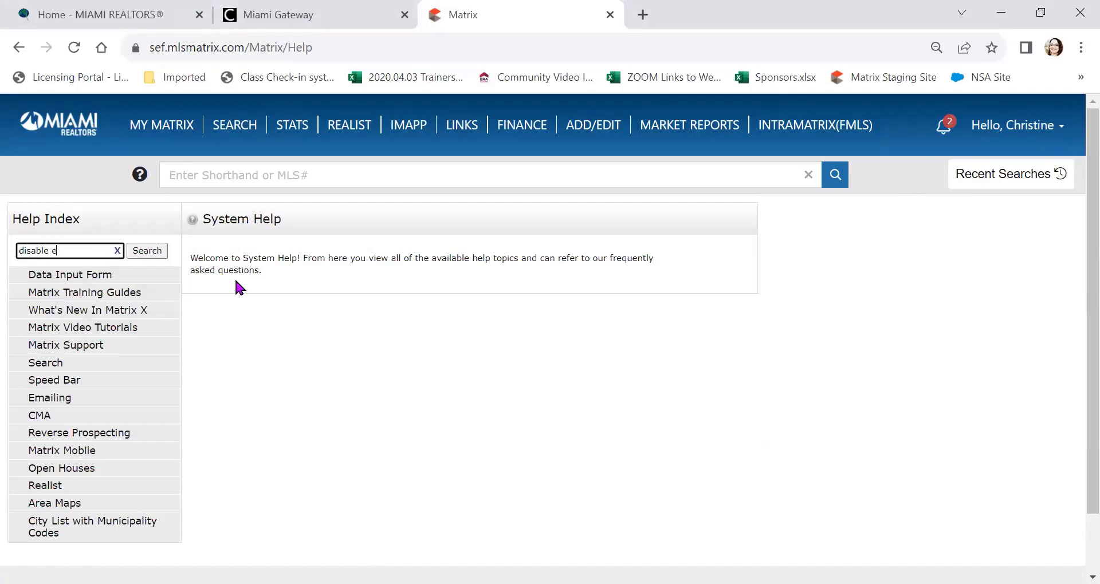
{"action": "type", "text": "auto email"}
{"action": "left_click", "coordinate": [159, 251]}
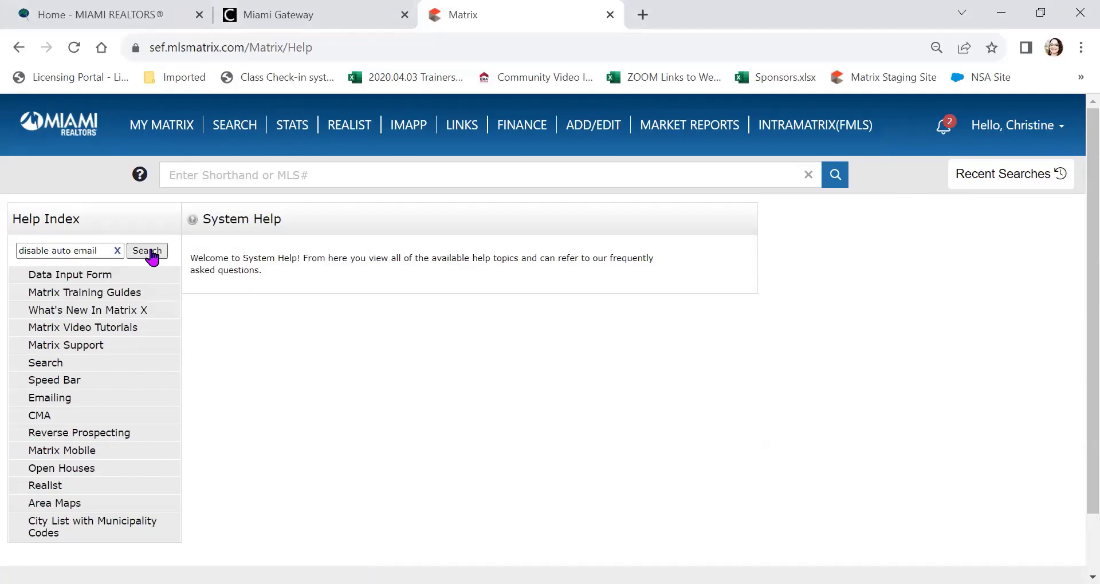
{"action": "scroll", "coordinate": [217, 352], "scroll_direction": "down", "scroll_amount": 10}
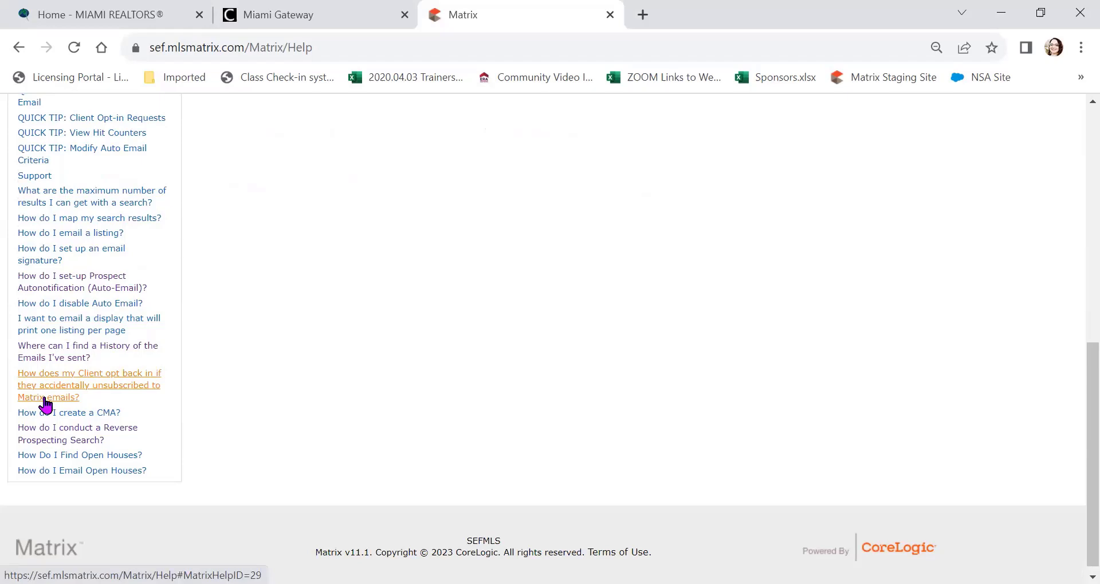
{"action": "left_click", "coordinate": [45, 400]}
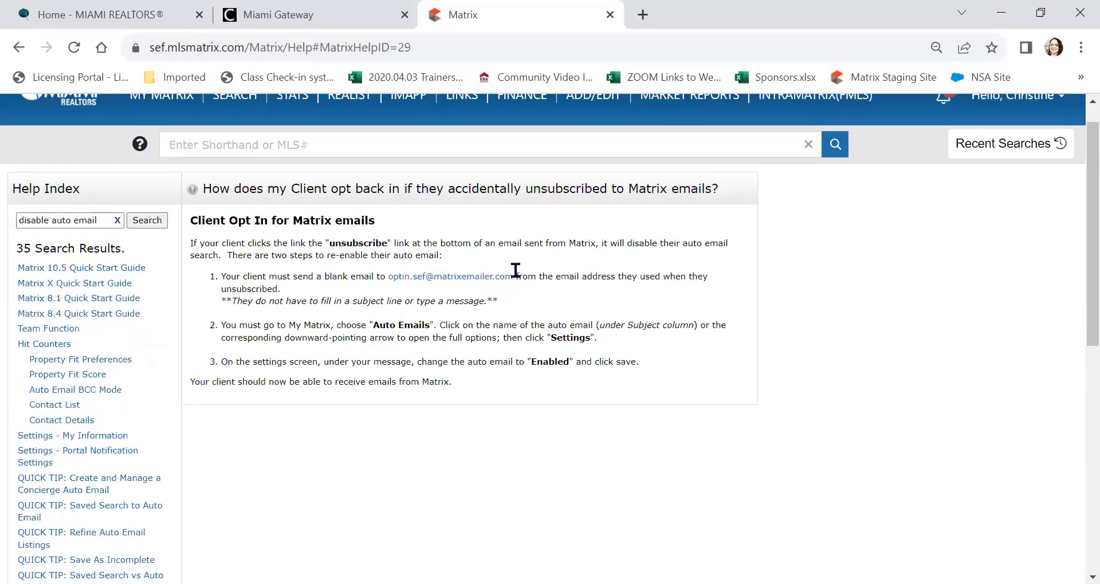
{"action": "left_click_drag", "start_coordinate": [514, 276], "coordinate": [379, 276]}
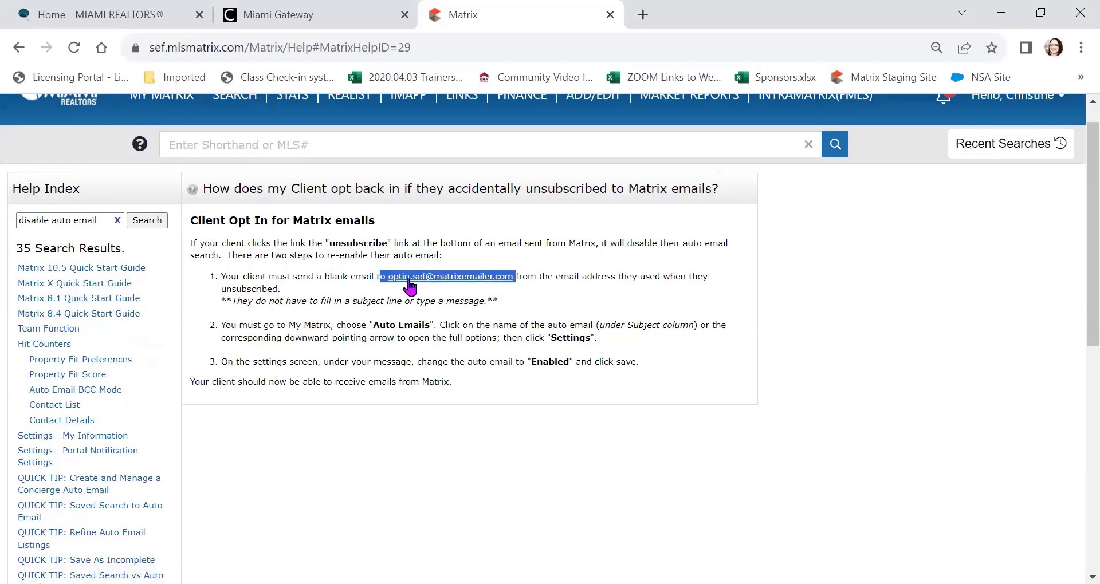
{"action": "right_click", "coordinate": [409, 287]}
{"action": "left_click", "coordinate": [477, 426]}
{"action": "key", "text": "alt+Tab"}
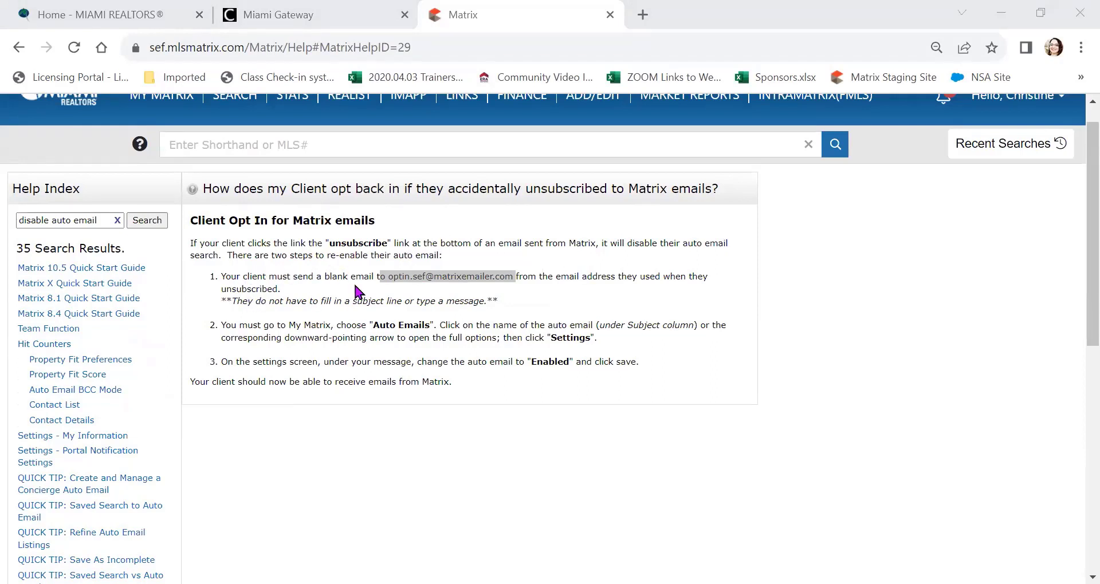
{"action": "left_click", "coordinate": [444, 299]}
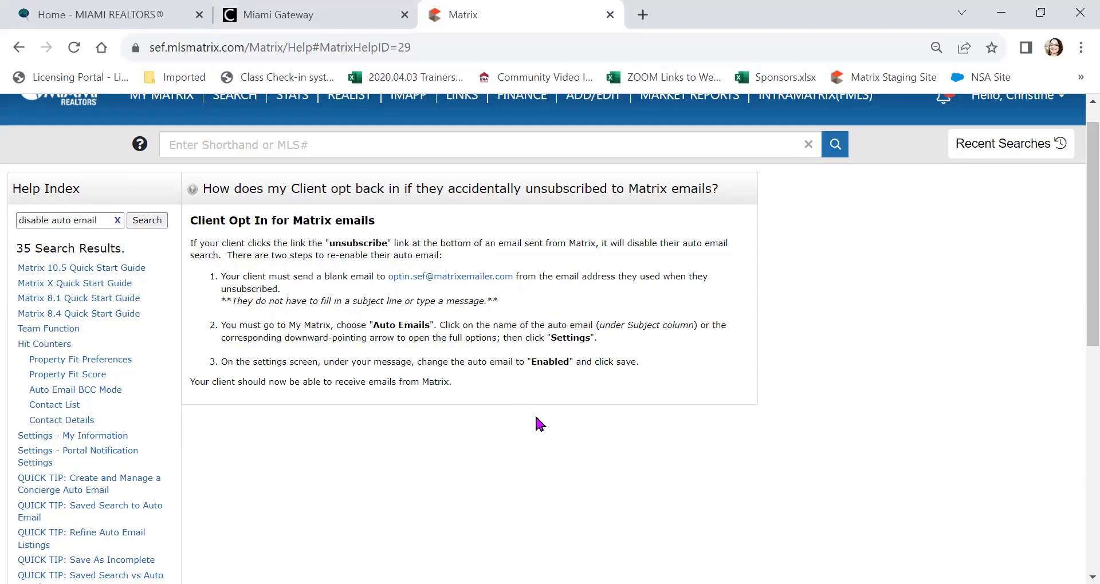
{"action": "scroll", "coordinate": [535, 414], "scroll_direction": "up", "scroll_amount": 1}
{"action": "left_click", "coordinate": [72, 131]}
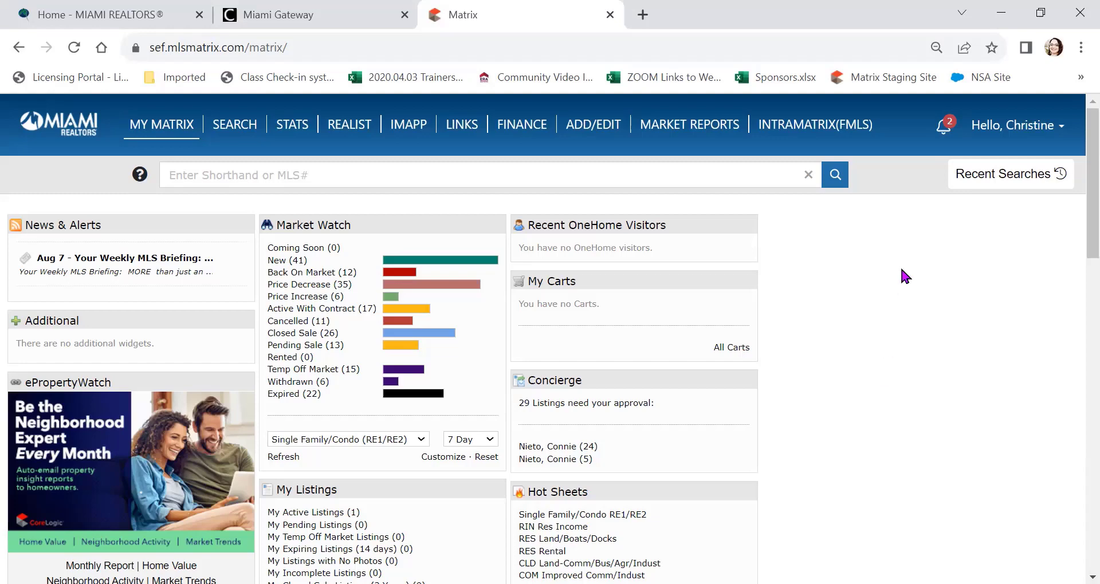
Step: Go to the Search page and open RES Rental Search under RNT Res Rental
{"action": "left_click", "coordinate": [1040, 188]}
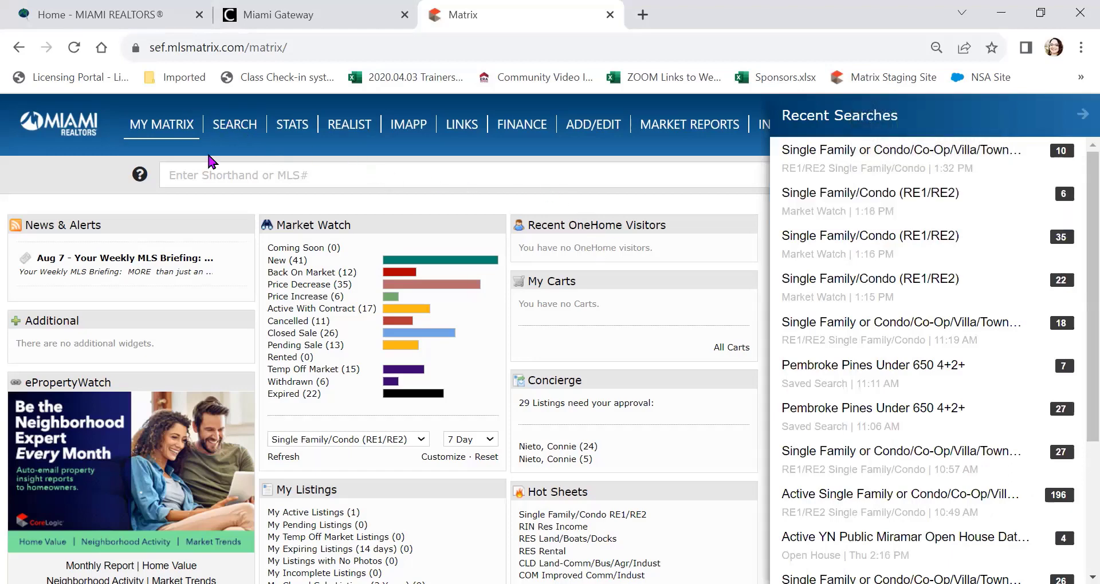
{"action": "left_click", "coordinate": [237, 128]}
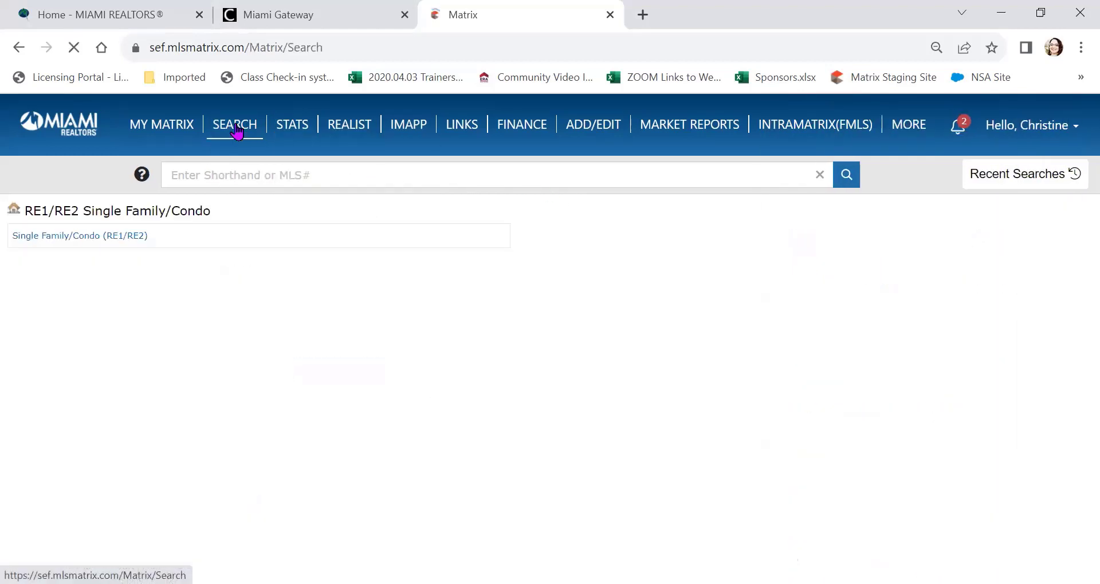
{"action": "left_click", "coordinate": [237, 128]}
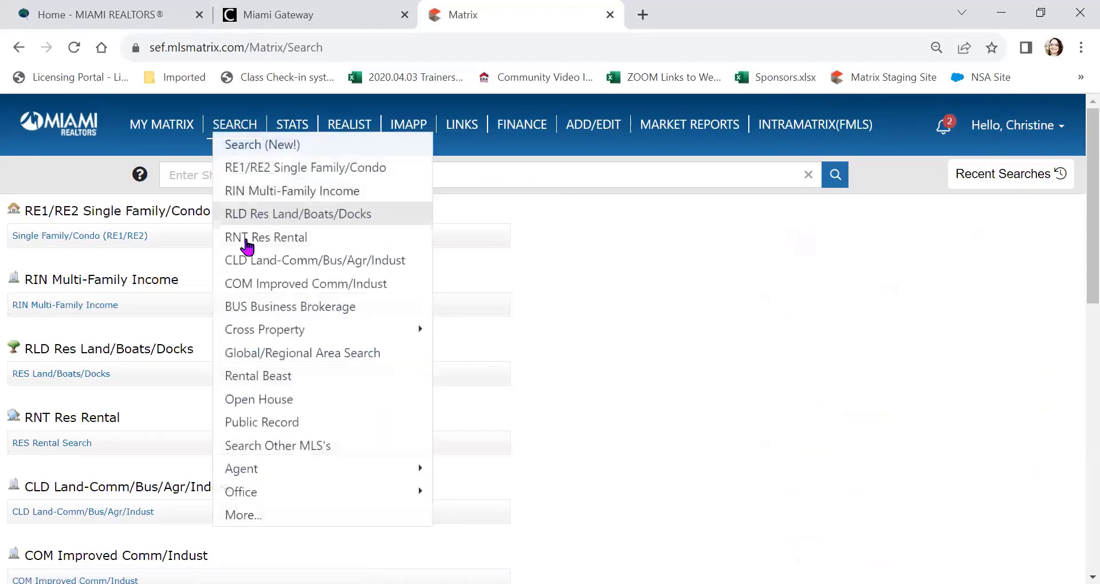
{"action": "scroll", "coordinate": [238, 245], "scroll_direction": "down", "scroll_amount": 1}
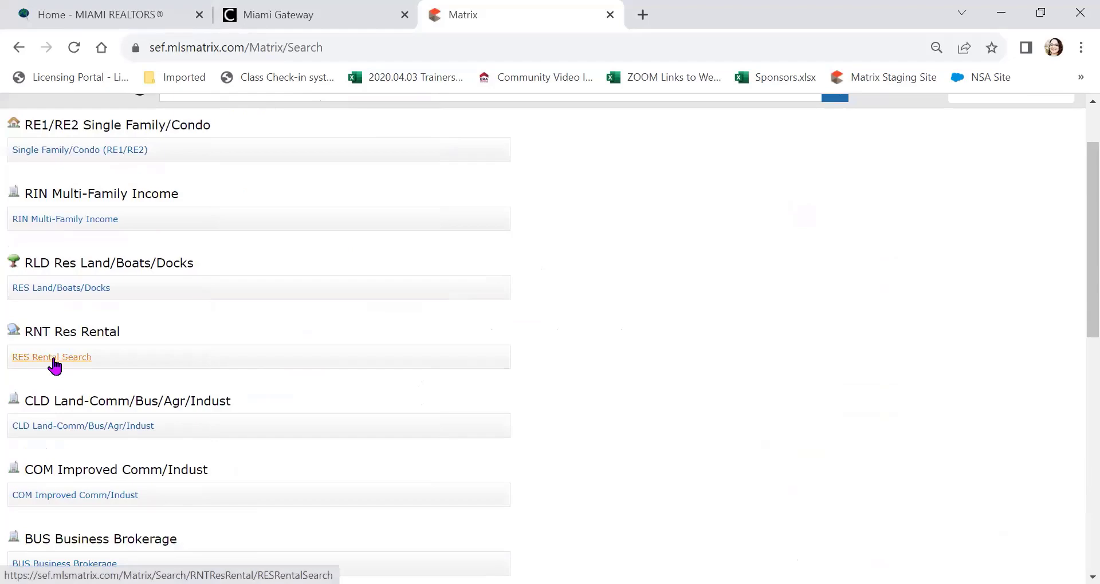
{"action": "left_click", "coordinate": [56, 361]}
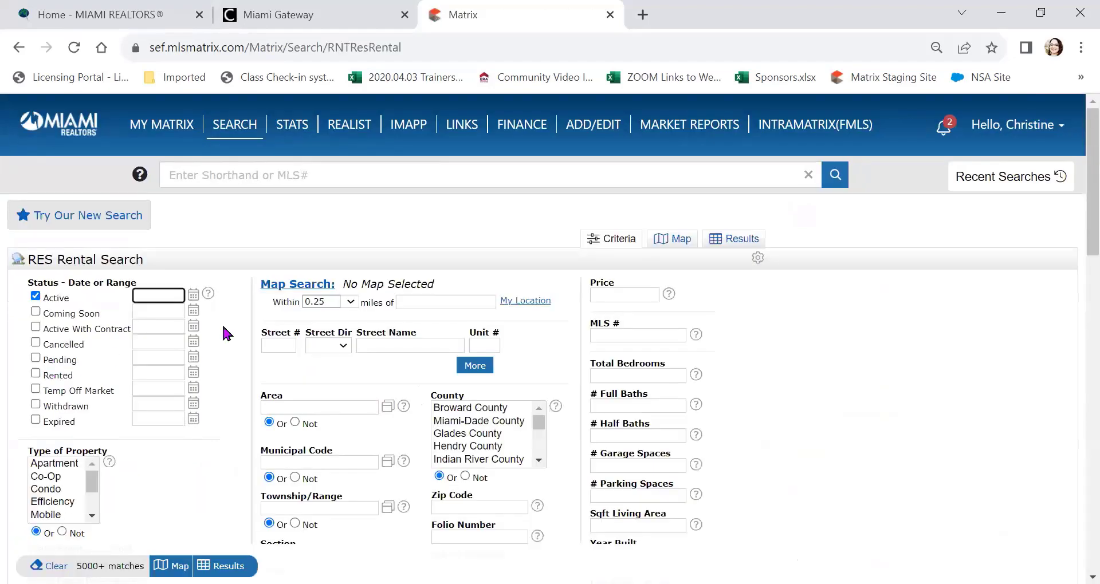
Step: Enter a minimum price of 1850- and select Miami-Dade County
{"action": "scroll", "coordinate": [168, 265], "scroll_direction": "down", "scroll_amount": 1}
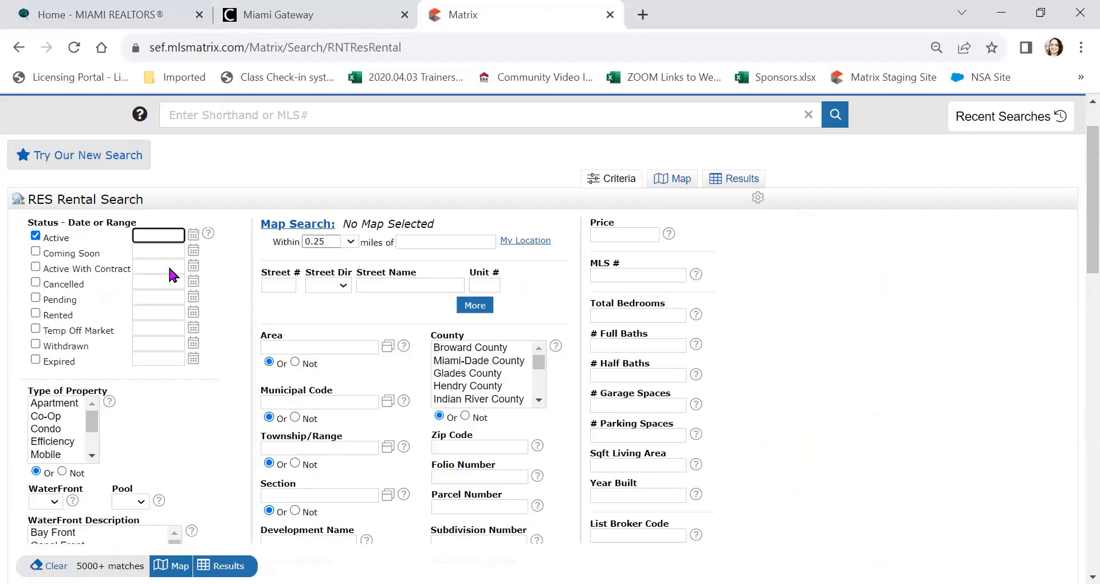
{"action": "scroll", "coordinate": [98, 384], "scroll_direction": "up", "scroll_amount": 1}
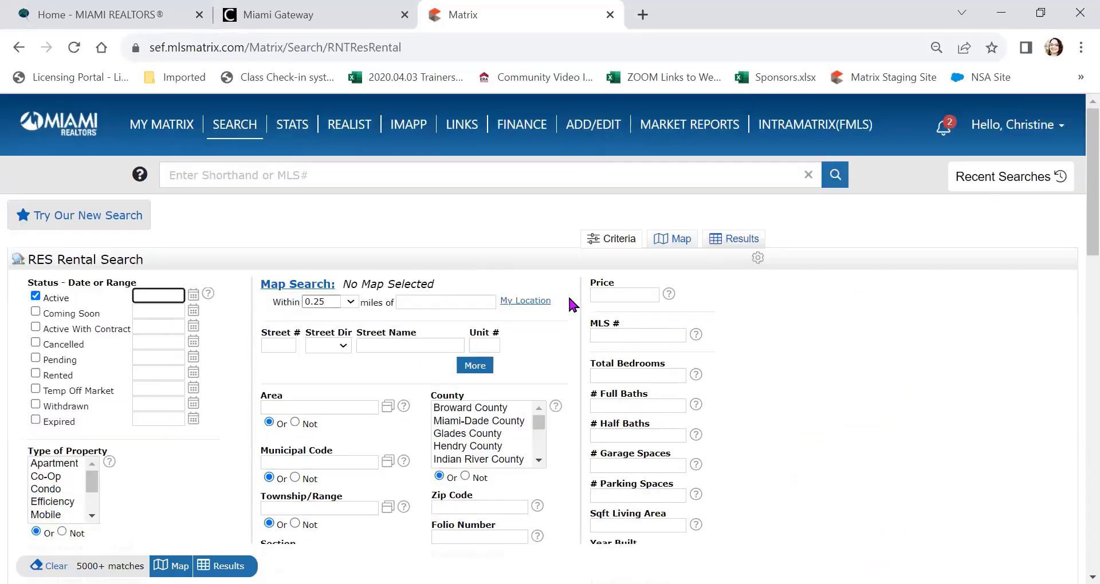
{"action": "left_click", "coordinate": [617, 293]}
{"action": "type", "text": "1850"}
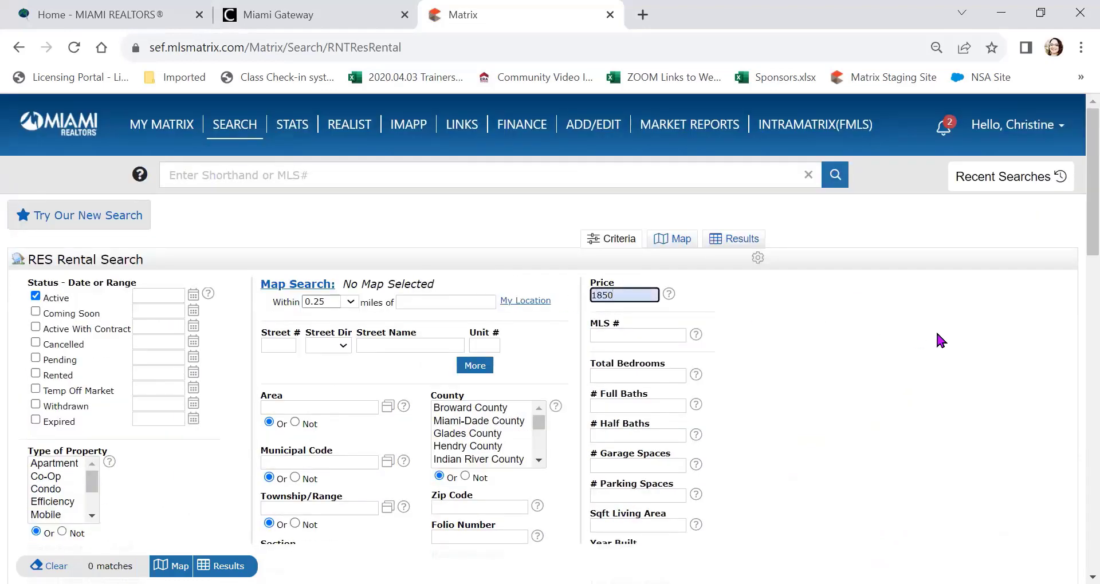
{"action": "type", "text": "-"}
{"action": "left_click", "coordinate": [879, 365]}
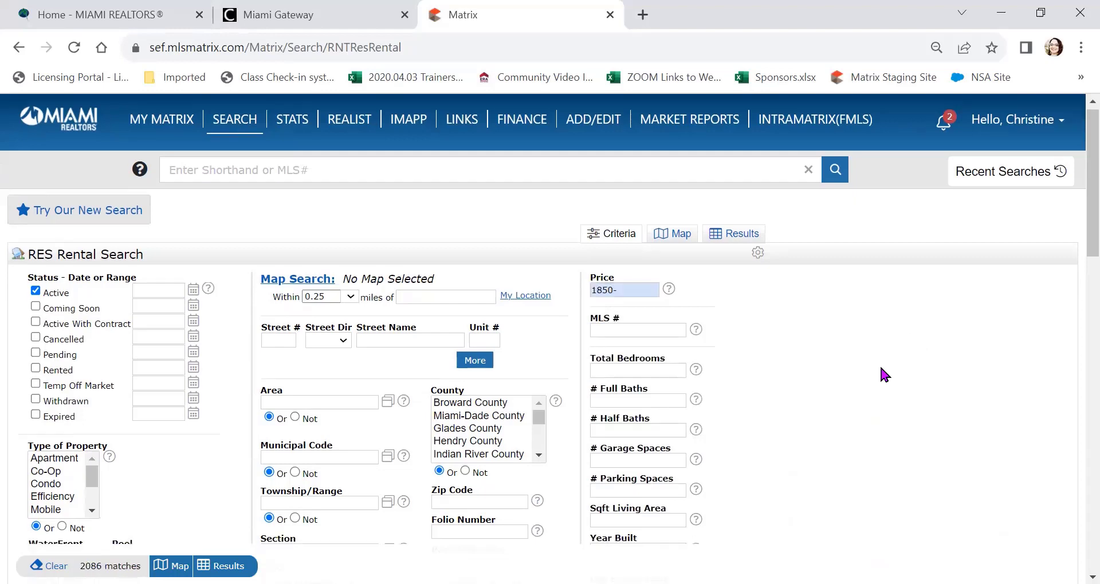
Step: Require 2+ Total Bedrooms and 2+ Full Baths, bringing the matches to 9
{"action": "scroll", "coordinate": [881, 373], "scroll_direction": "down", "scroll_amount": 1}
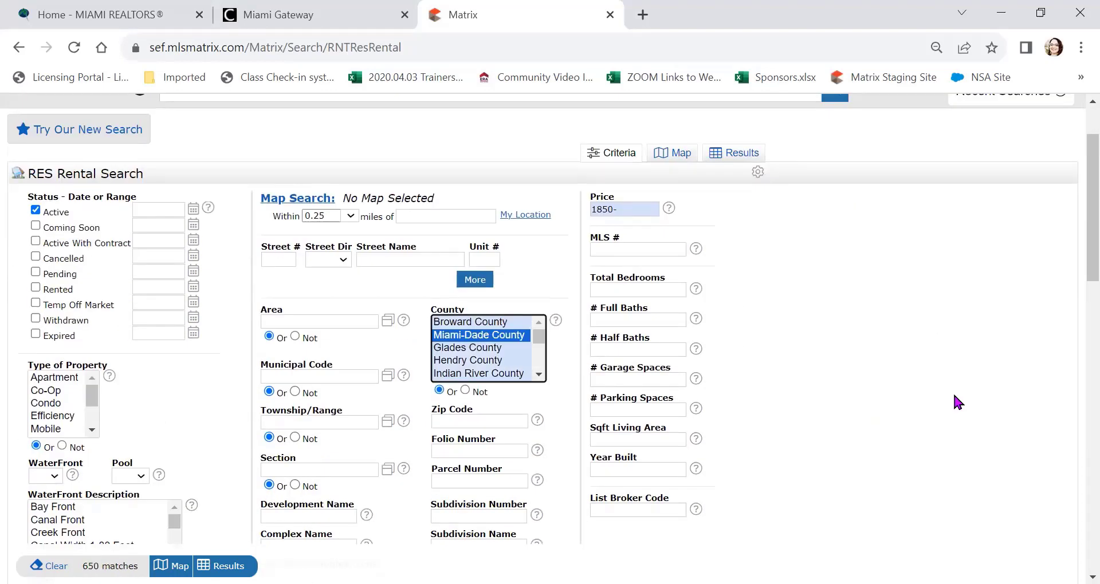
{"action": "scroll", "coordinate": [953, 391], "scroll_direction": "down", "scroll_amount": 2}
{"action": "scroll", "coordinate": [953, 390], "scroll_direction": "up", "scroll_amount": 1}
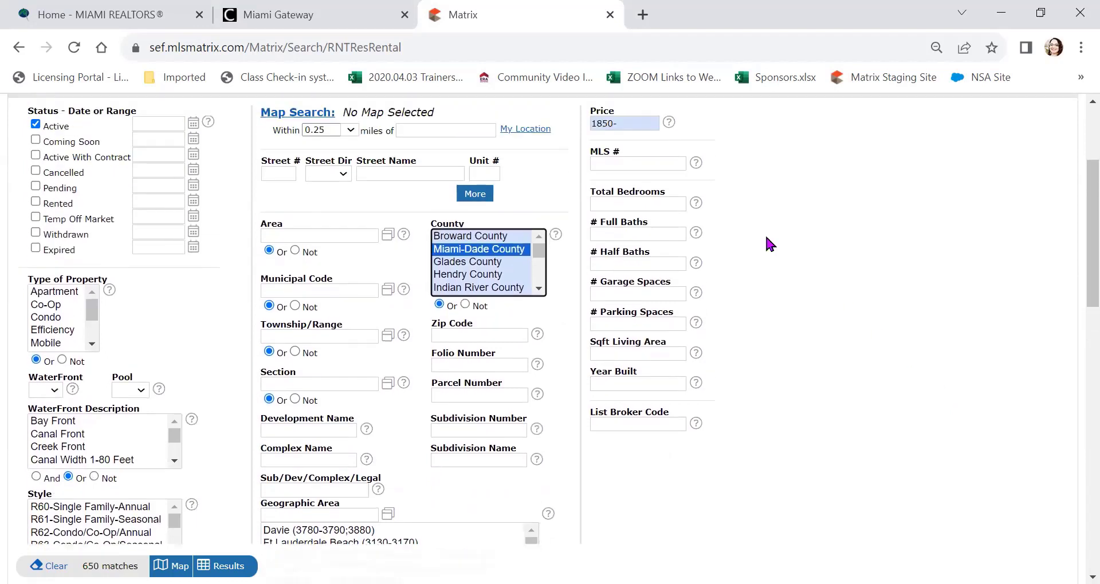
{"action": "left_click", "coordinate": [613, 202]}
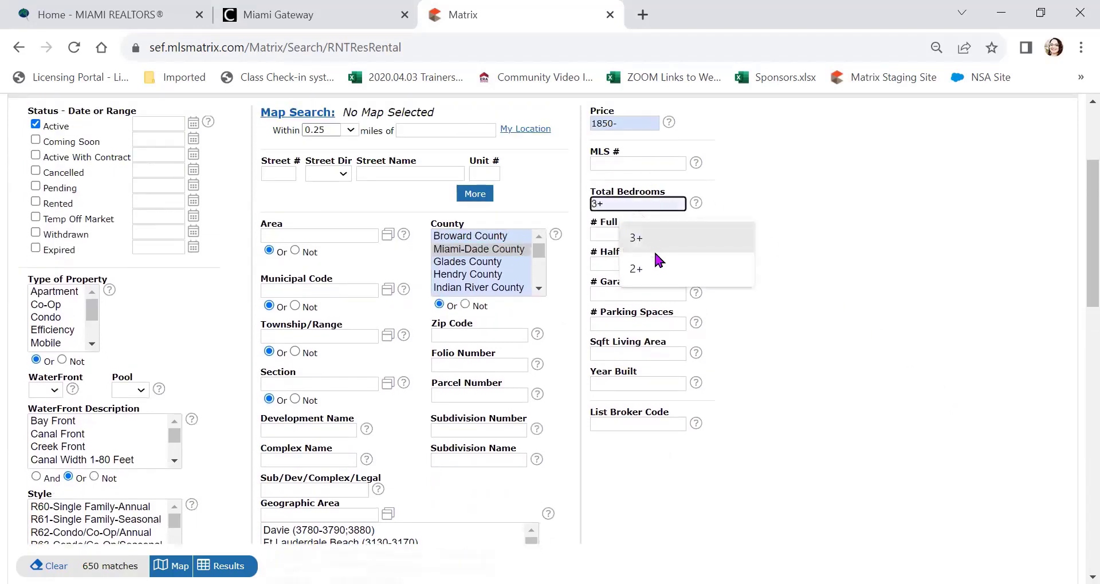
{"action": "left_click", "coordinate": [655, 269]}
{"action": "left_click", "coordinate": [633, 233]}
{"action": "left_click", "coordinate": [665, 263]}
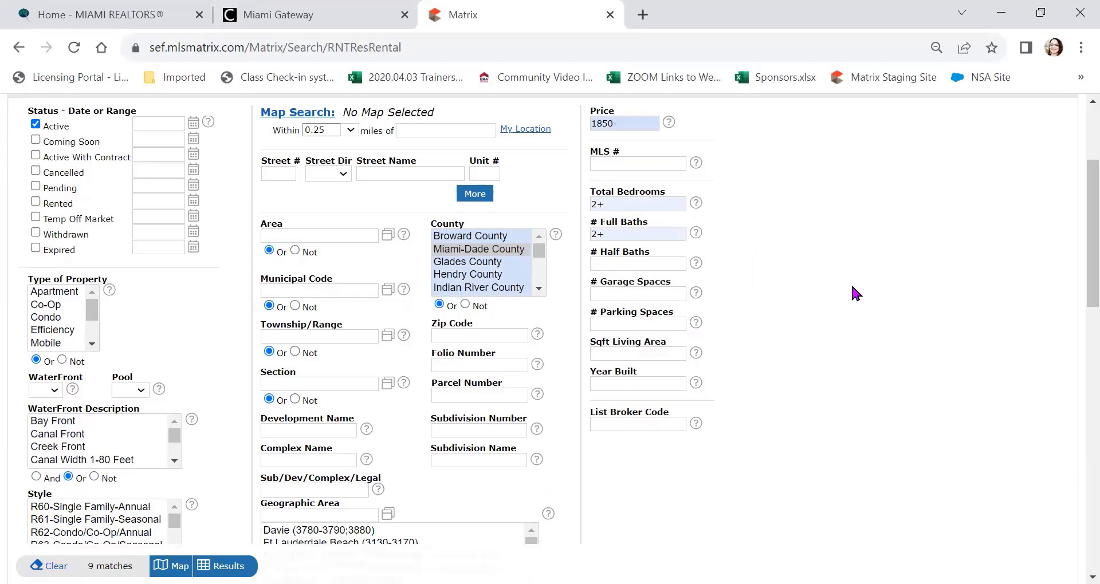
{"action": "scroll", "coordinate": [851, 283], "scroll_direction": "up", "scroll_amount": 1}
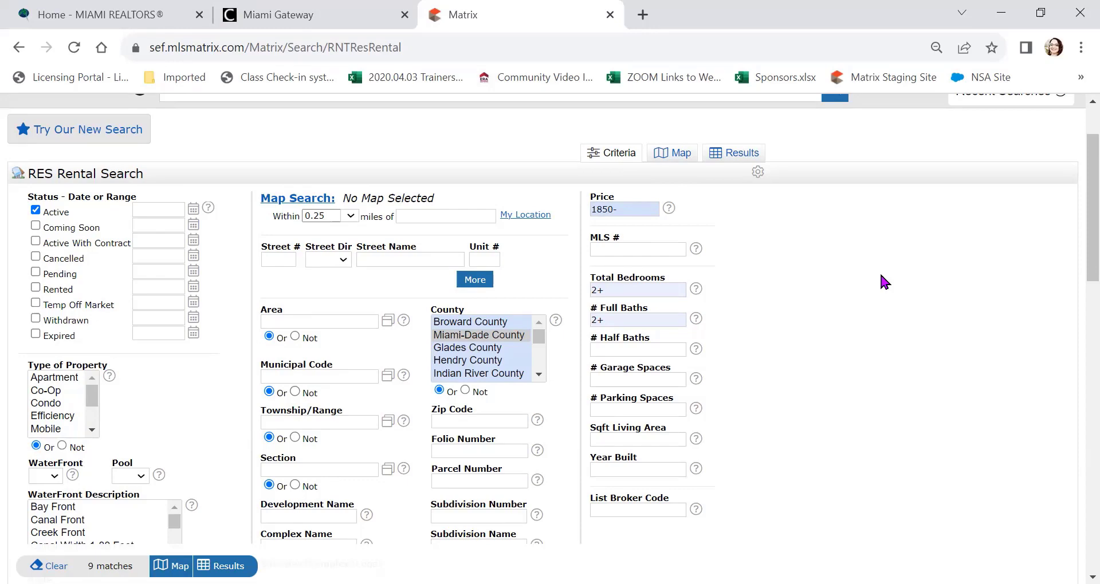
{"action": "scroll", "coordinate": [830, 302], "scroll_direction": "down", "scroll_amount": 5}
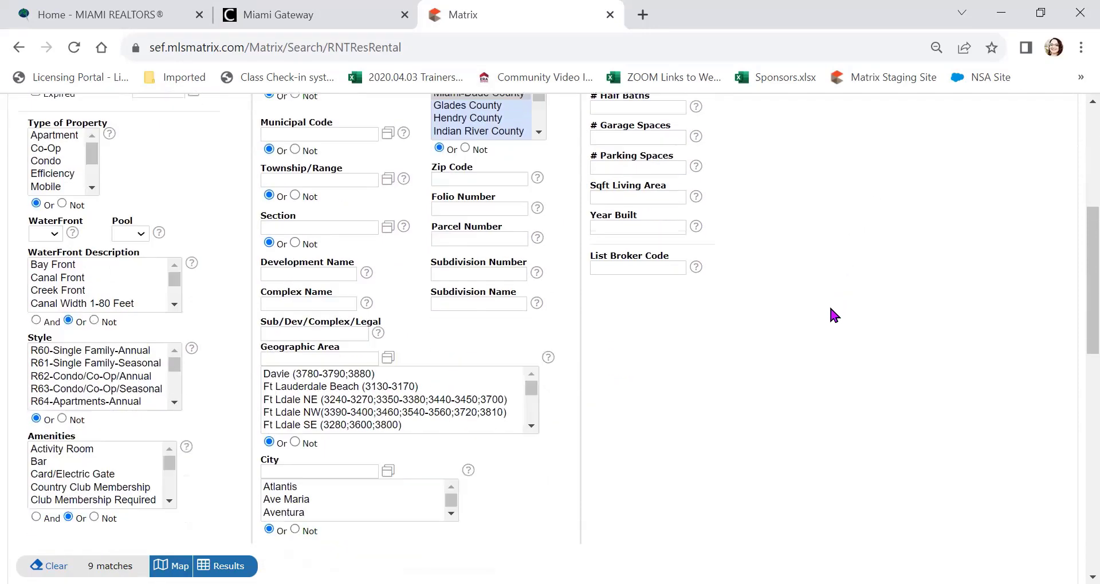
{"action": "scroll", "coordinate": [827, 302], "scroll_direction": "down", "scroll_amount": 3}
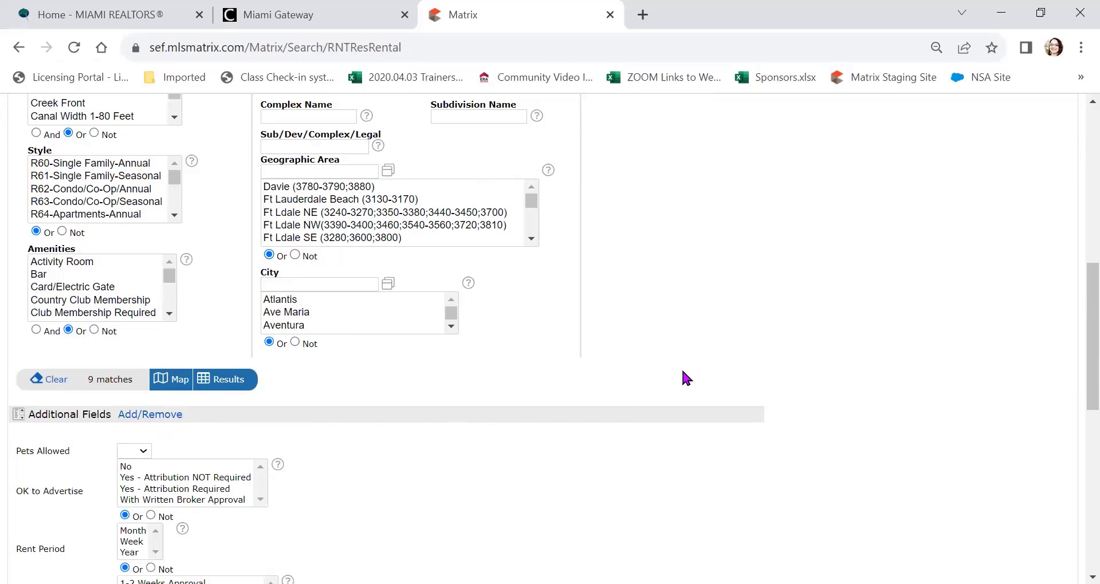
{"action": "scroll", "coordinate": [686, 378], "scroll_direction": "down", "scroll_amount": 4}
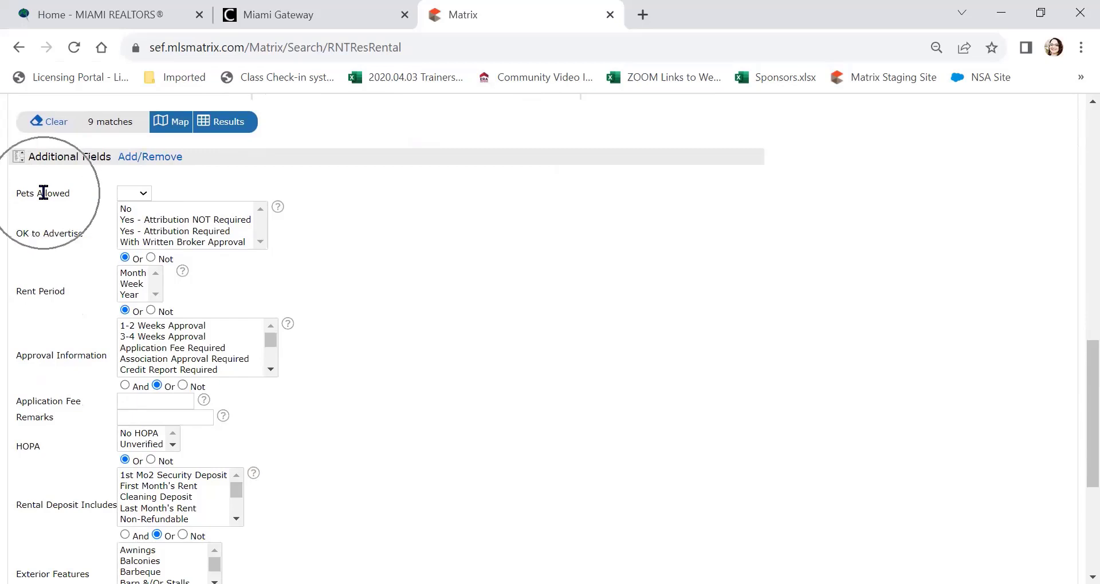
{"action": "scroll", "coordinate": [44, 192], "scroll_direction": "down", "scroll_amount": 3}
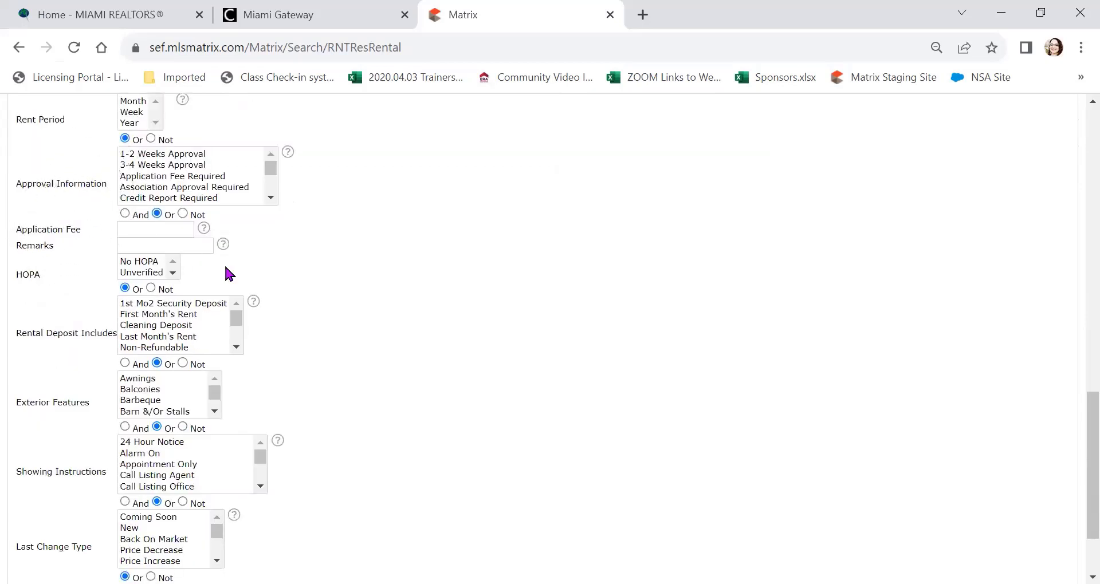
{"action": "scroll", "coordinate": [428, 362], "scroll_direction": "up", "scroll_amount": 5}
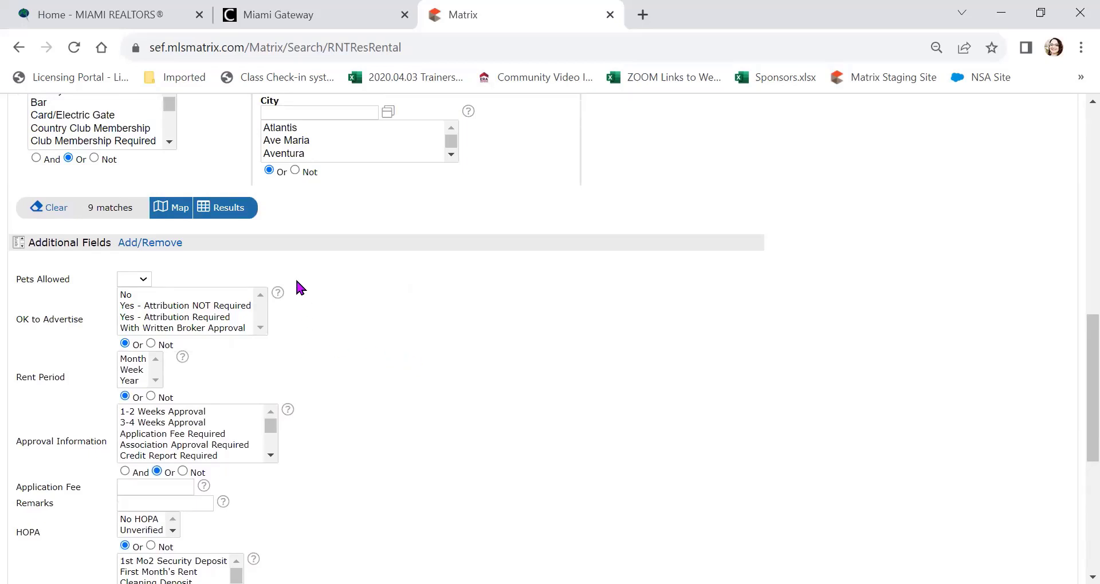
{"action": "left_click", "coordinate": [160, 252]}
{"action": "left_click", "coordinate": [143, 429]}
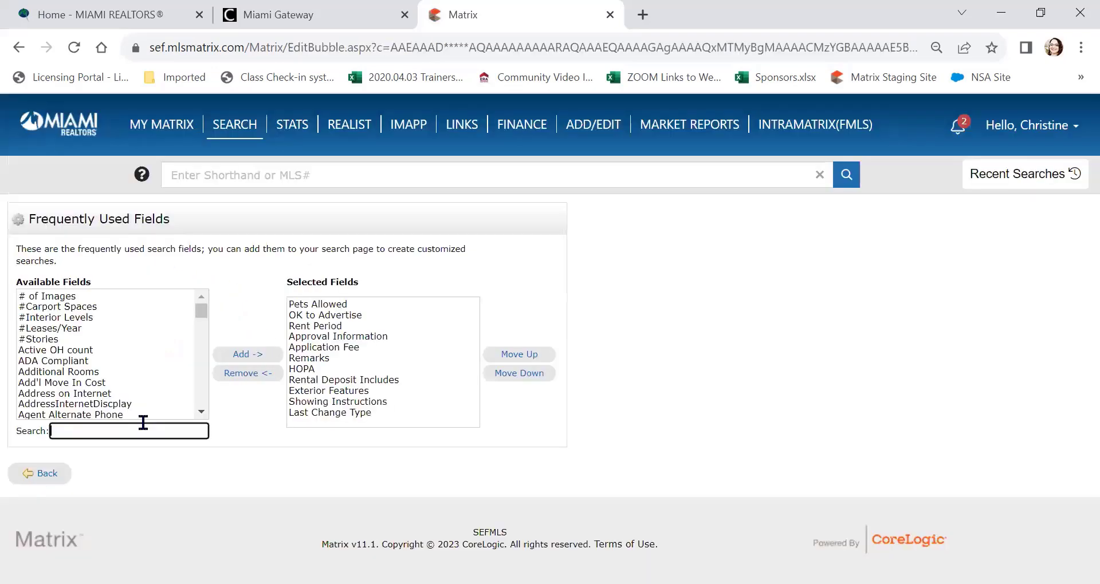
{"action": "type", "text": "pets"}
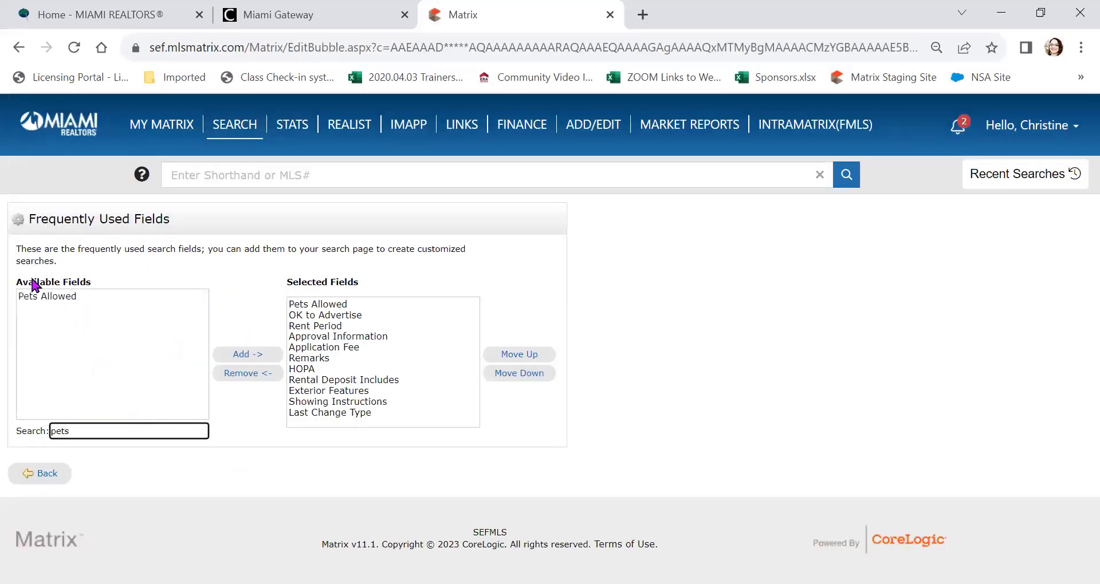
{"action": "left_click", "coordinate": [40, 299]}
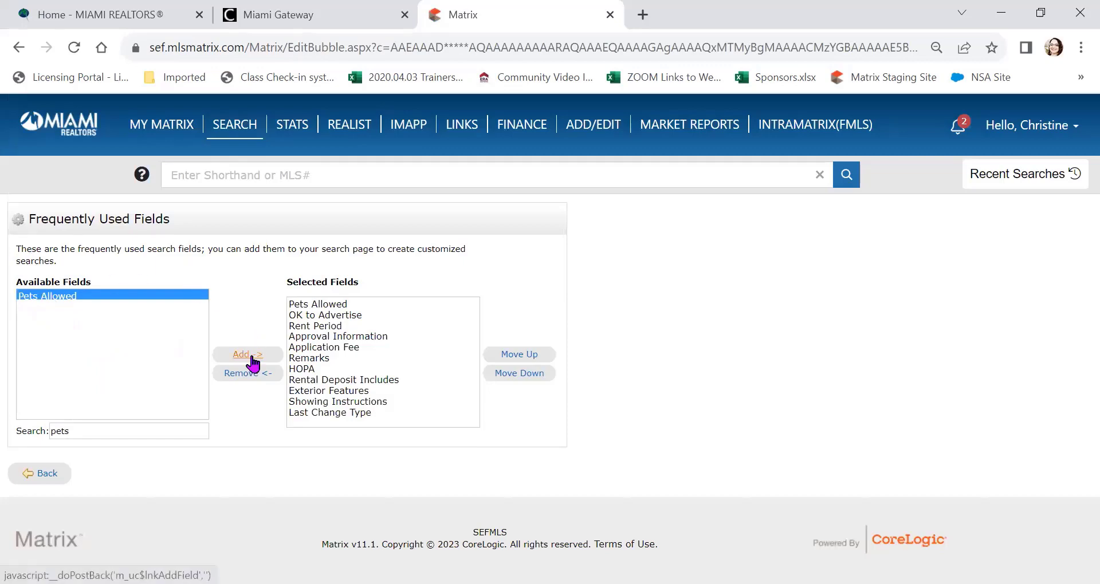
{"action": "left_click", "coordinate": [41, 474]}
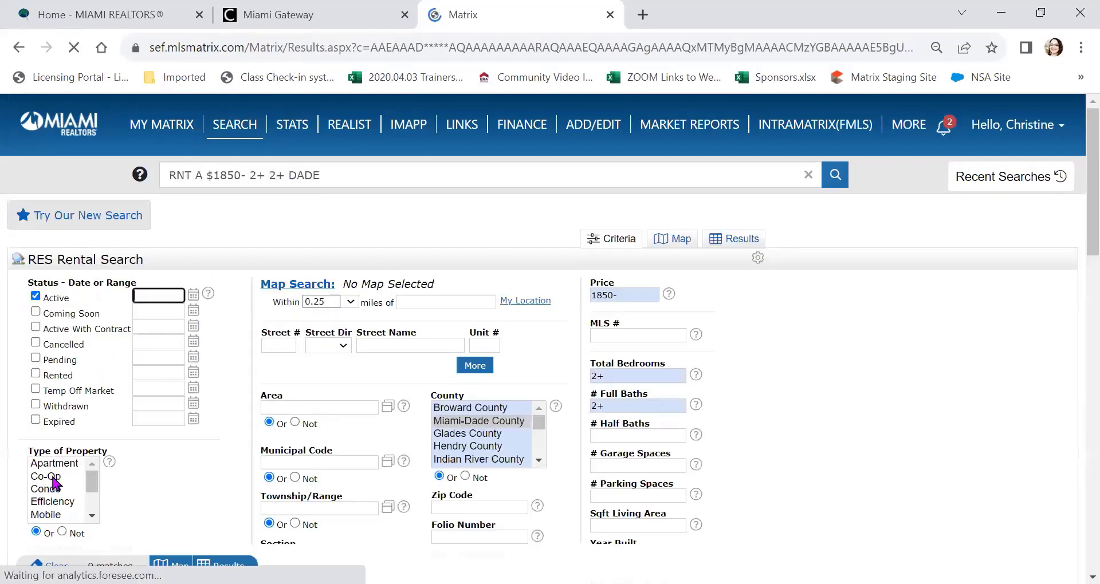
{"action": "scroll", "coordinate": [191, 422], "scroll_direction": "down", "scroll_amount": 10}
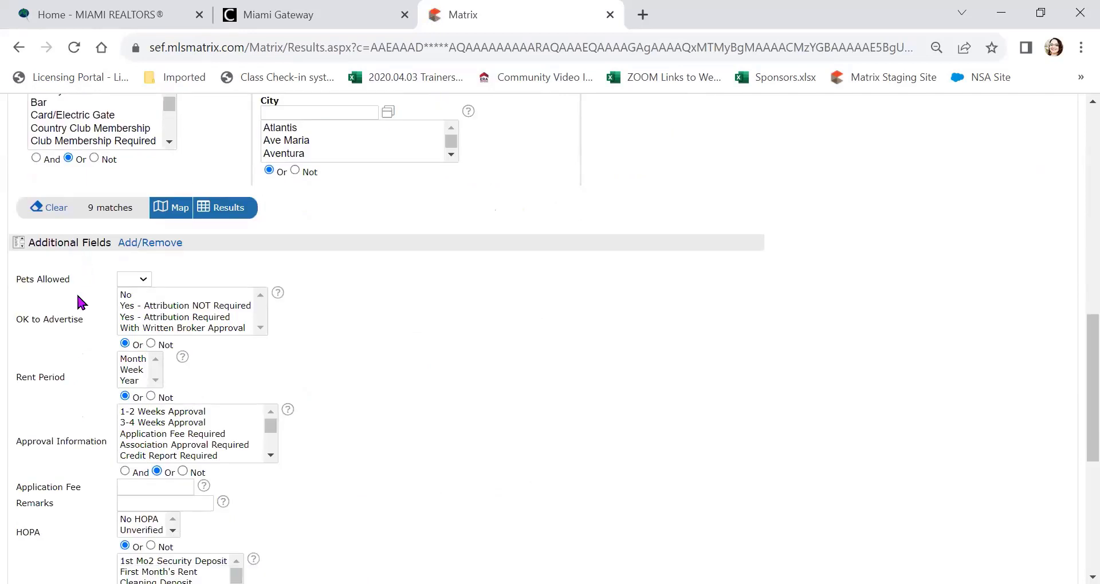
{"action": "left_click", "coordinate": [138, 279]}
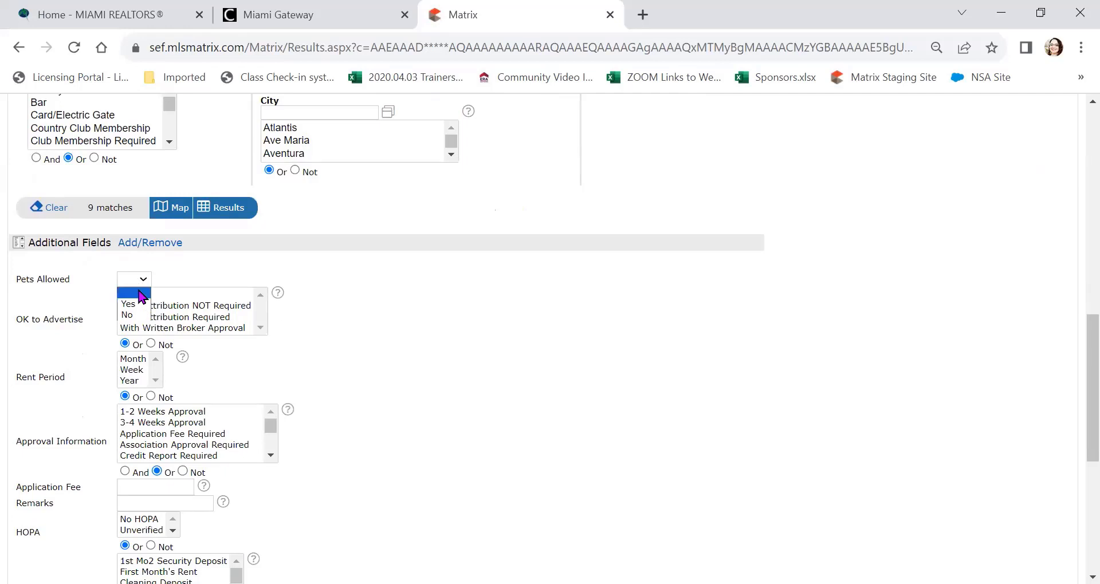
{"action": "left_click", "coordinate": [140, 306]}
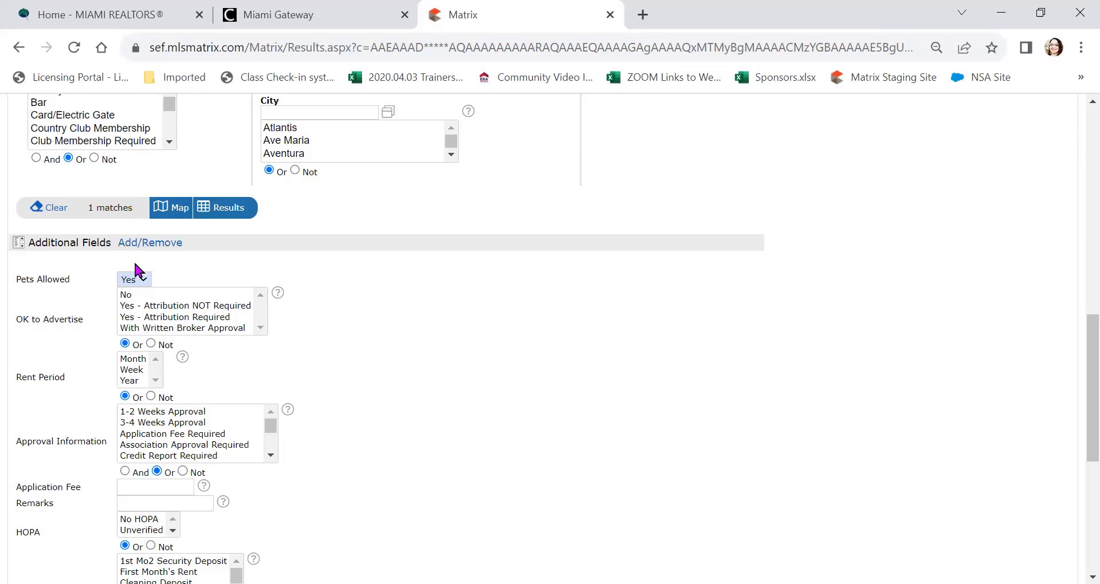
{"action": "left_click", "coordinate": [131, 280]}
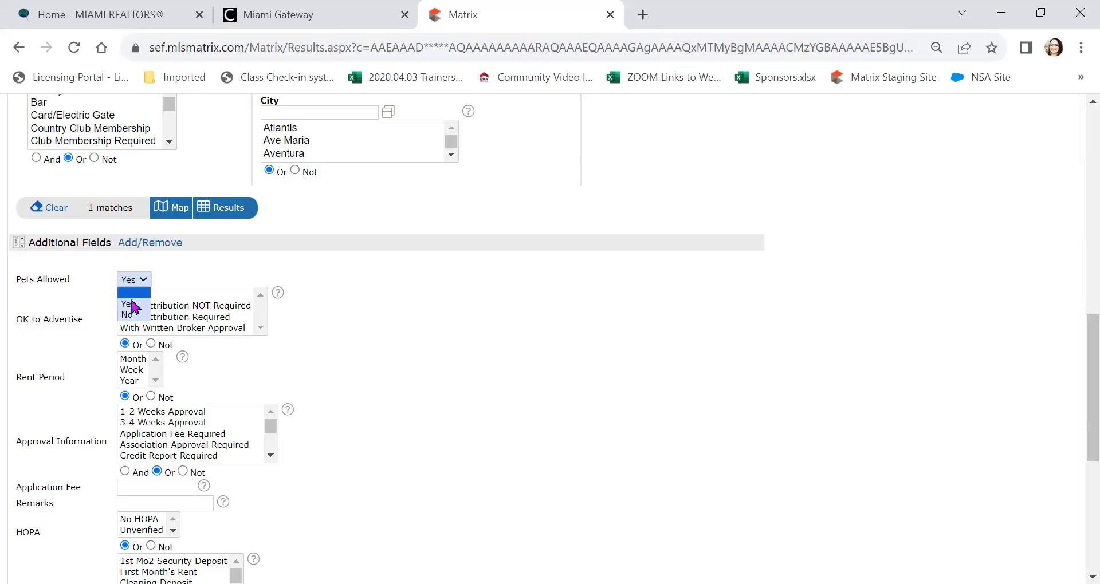
{"action": "left_click", "coordinate": [136, 316]}
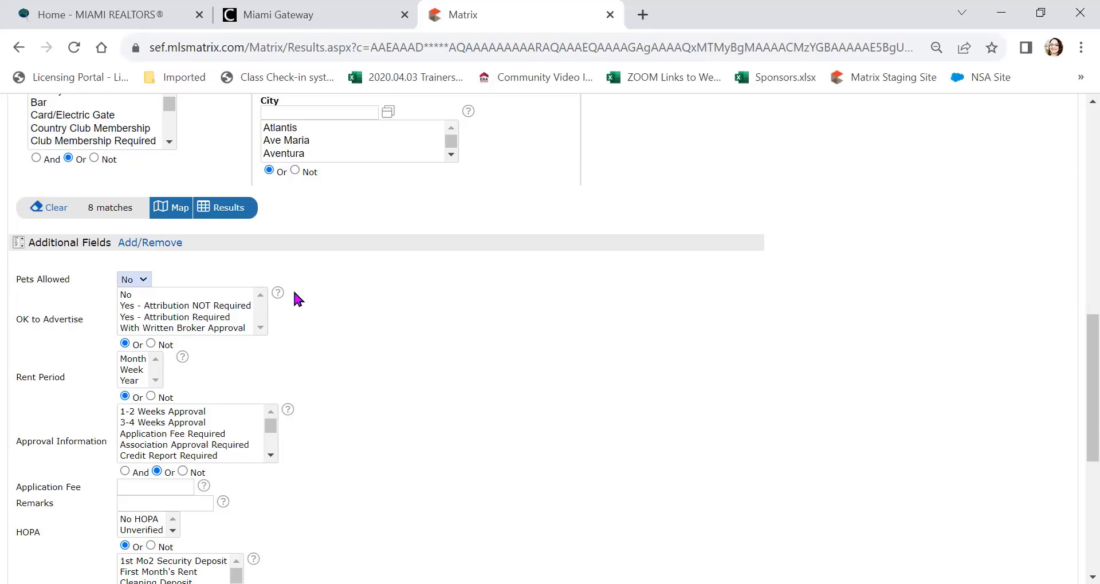
{"action": "left_click", "coordinate": [134, 278]}
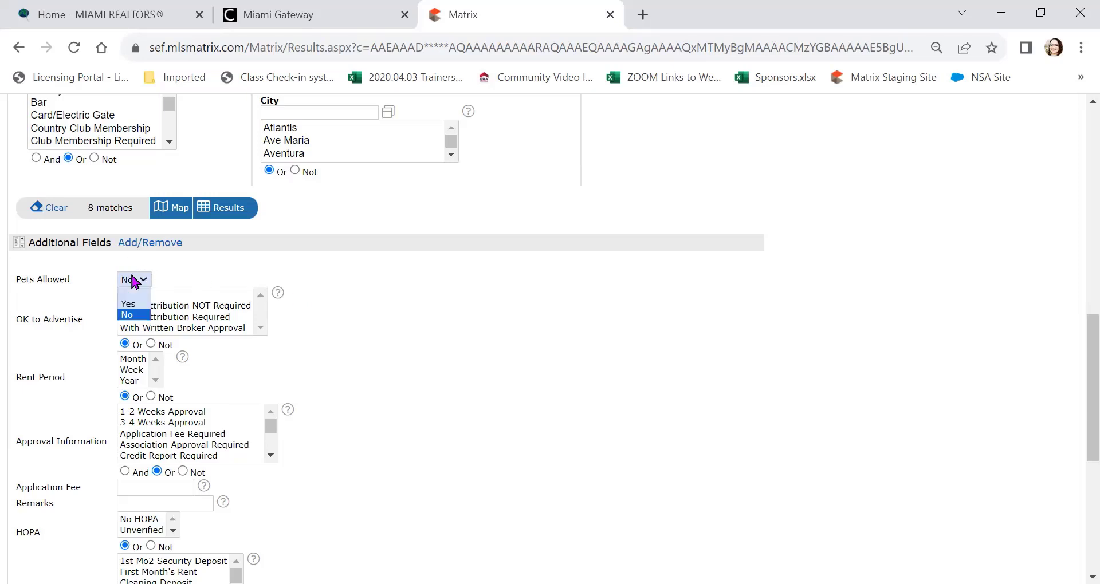
{"action": "left_click", "coordinate": [139, 292]}
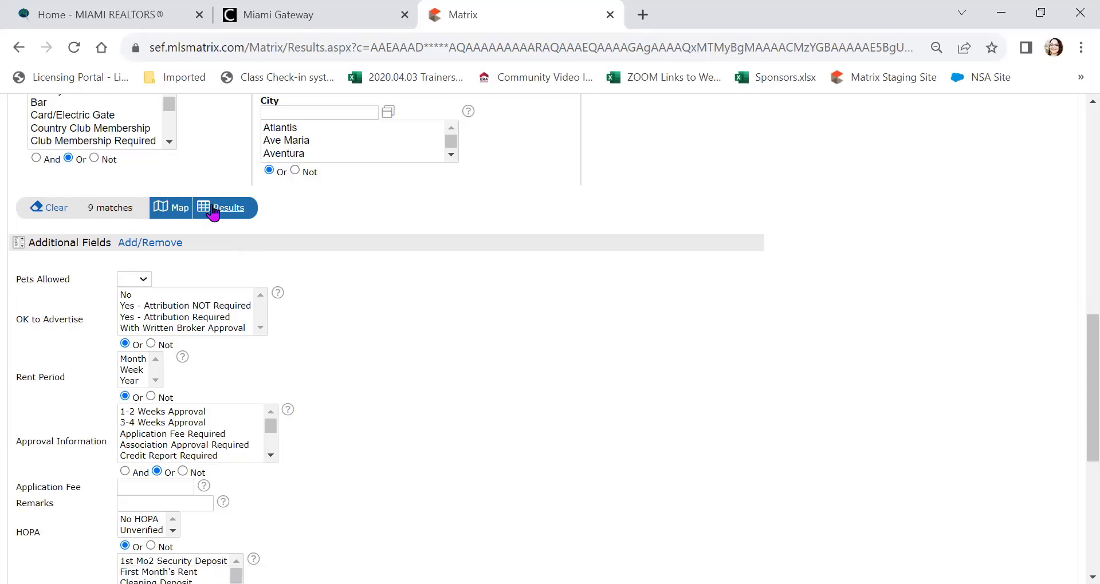
Step: Load the 9 rental listings as a results table and bring up the Save tab's New Auto Email option
{"action": "left_click", "coordinate": [231, 216]}
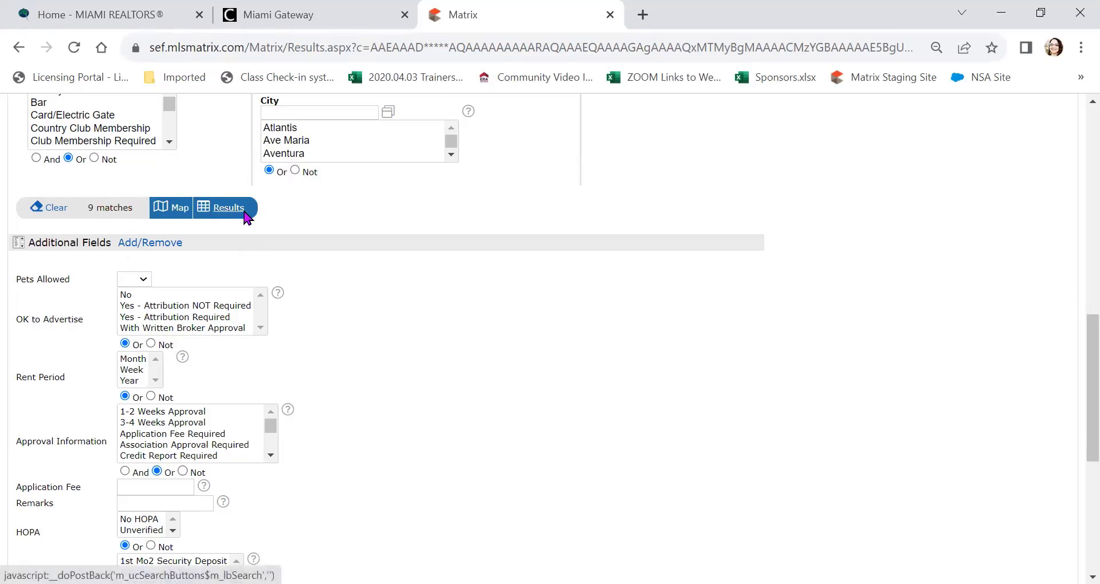
{"action": "scroll", "coordinate": [307, 278], "scroll_direction": "down", "scroll_amount": 2}
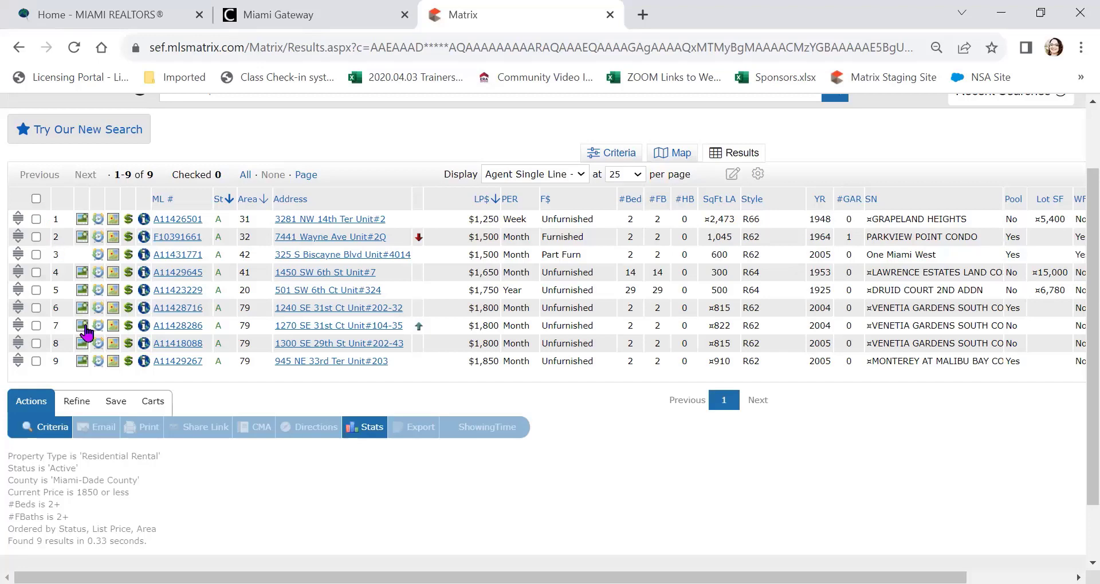
{"action": "mouse_move", "coordinate": [116, 383]}
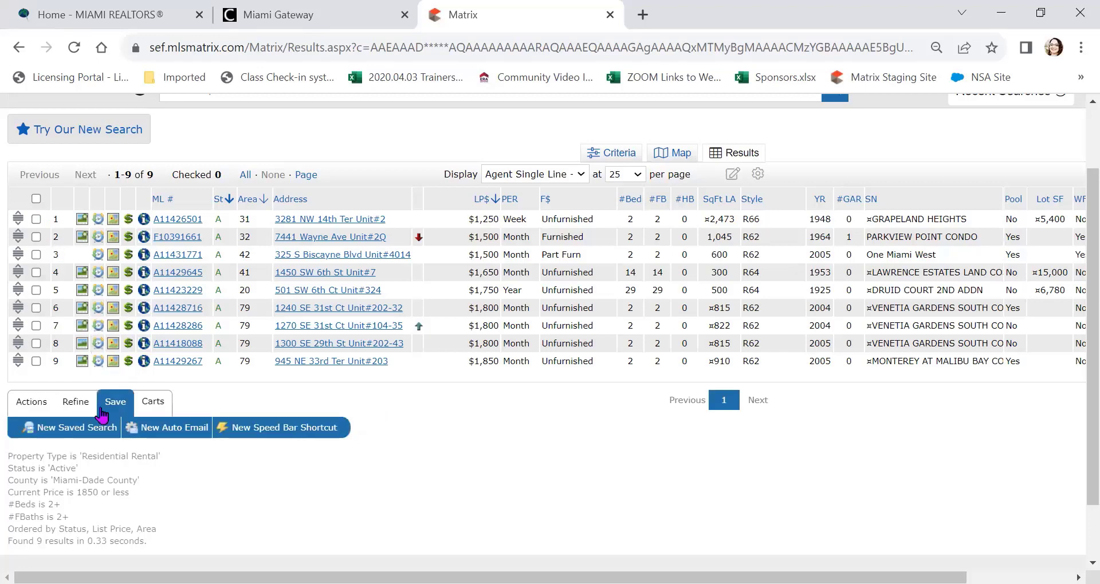
{"action": "left_click", "coordinate": [86, 434]}
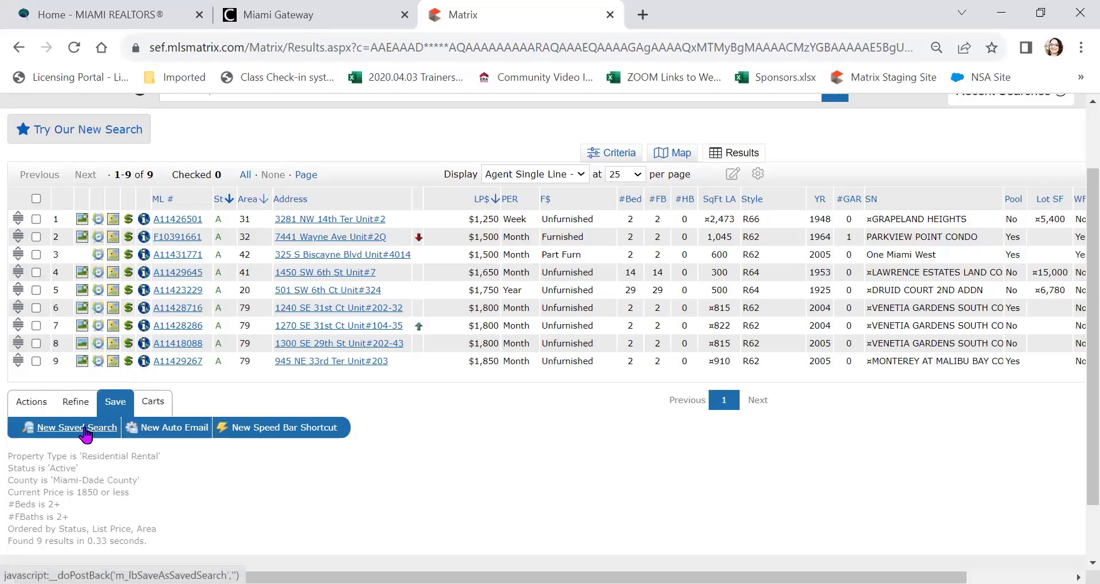
{"action": "left_click", "coordinate": [86, 434]}
{"action": "left_click", "coordinate": [166, 434]}
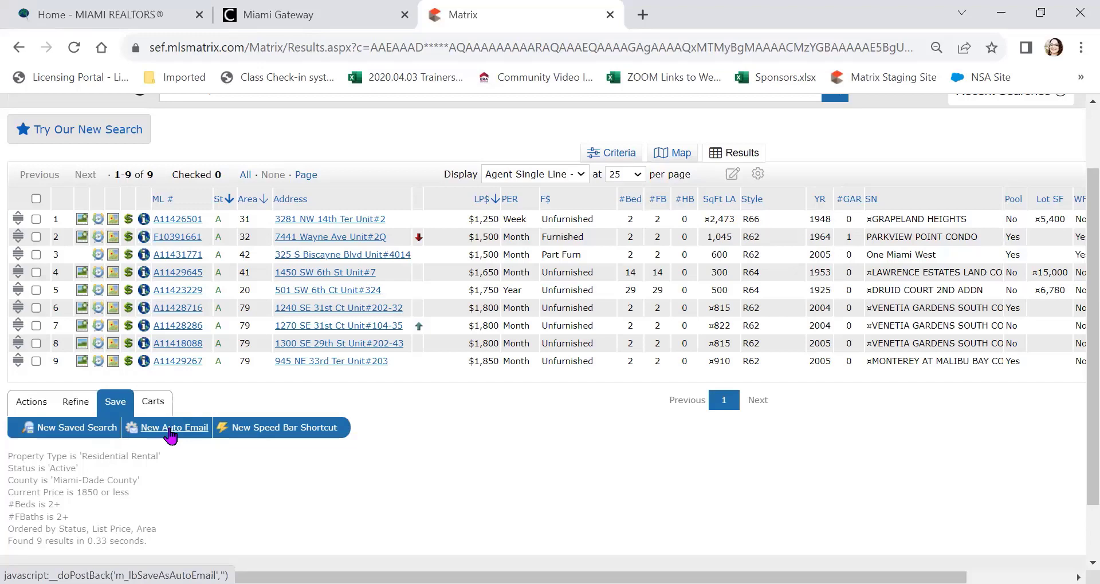
Step: Start a new auto email, choose the recipient contact, and enter the subject 'Rentals Miami Dade under 1850'
{"action": "left_click", "coordinate": [170, 433]}
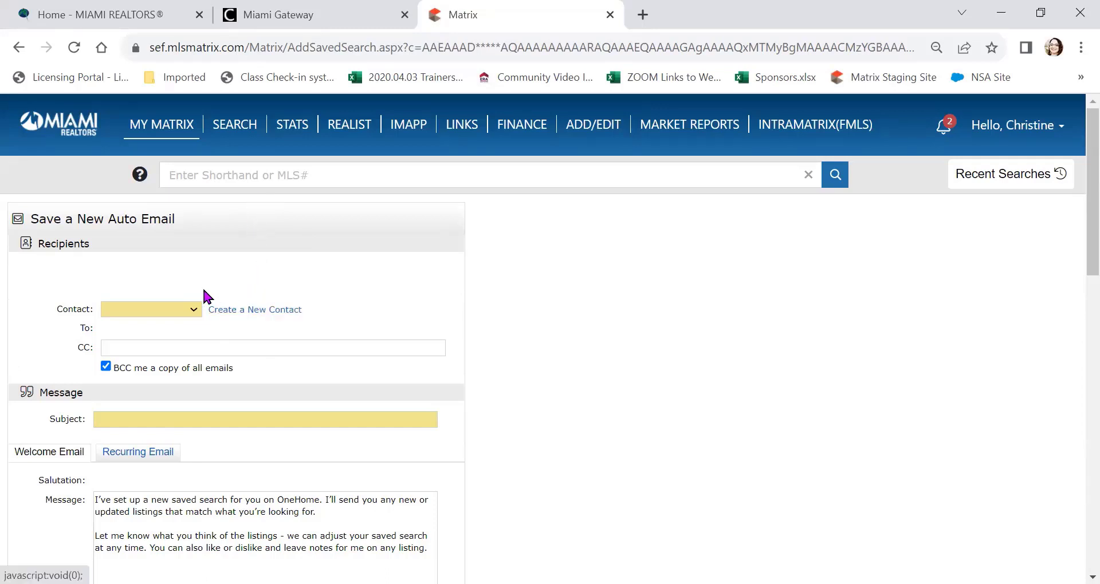
{"action": "left_click", "coordinate": [196, 312]}
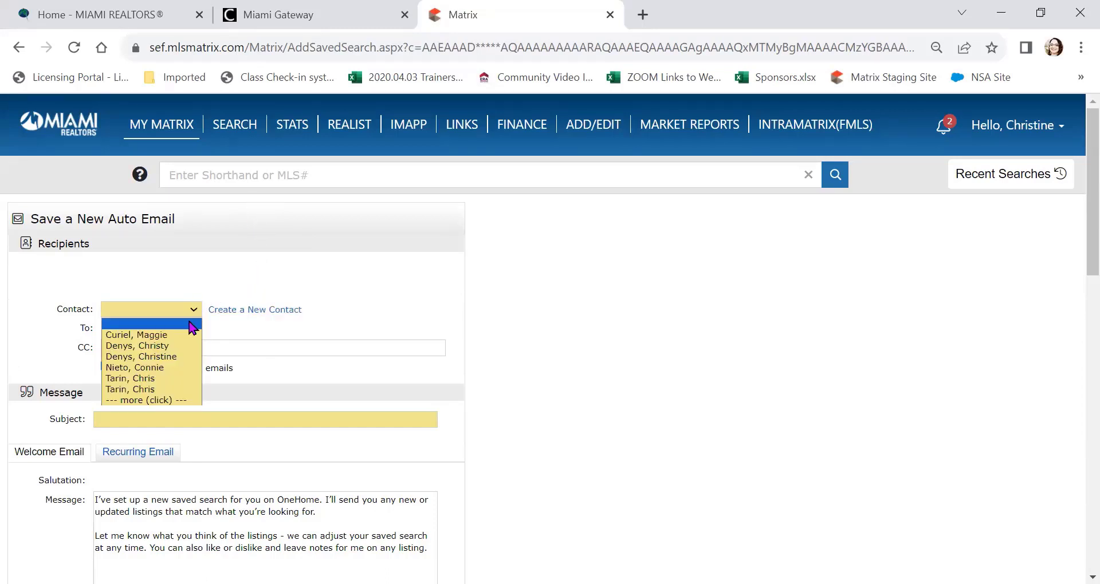
{"action": "left_click", "coordinate": [180, 358]}
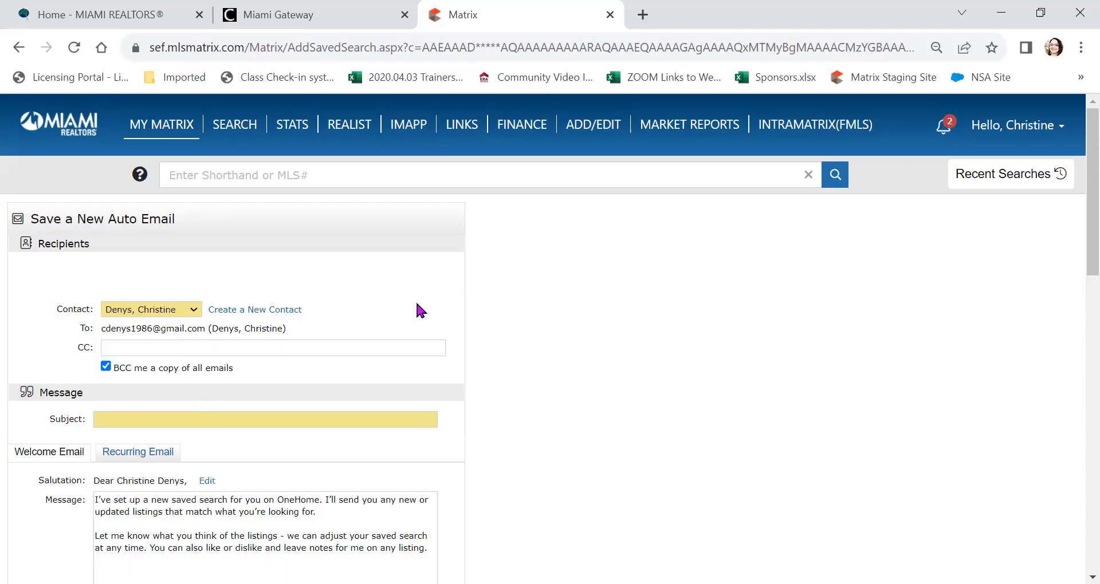
{"action": "scroll", "coordinate": [418, 300], "scroll_direction": "down", "scroll_amount": 3}
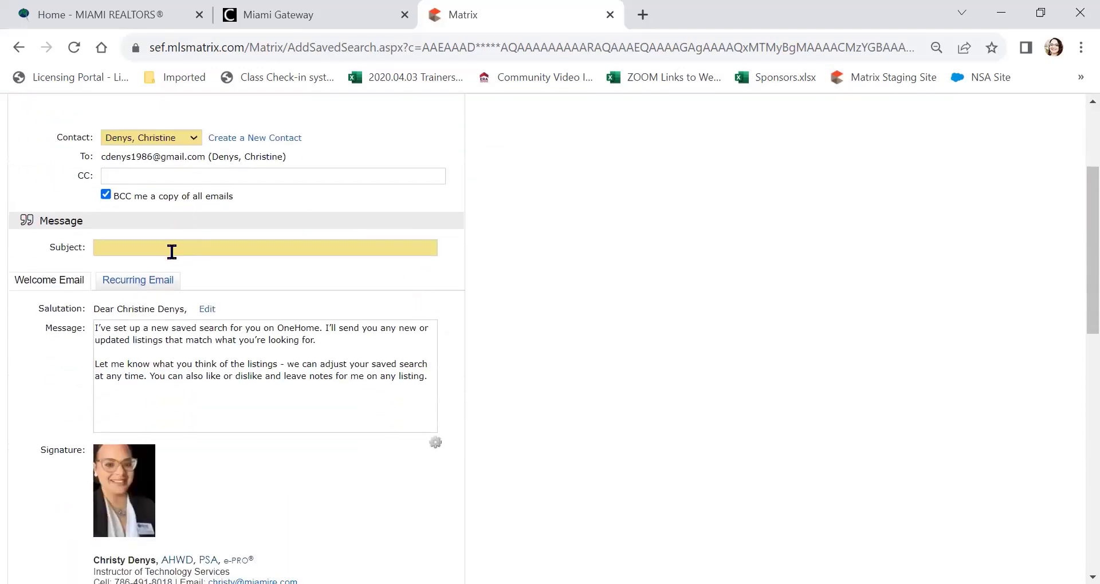
{"action": "left_click", "coordinate": [171, 251]}
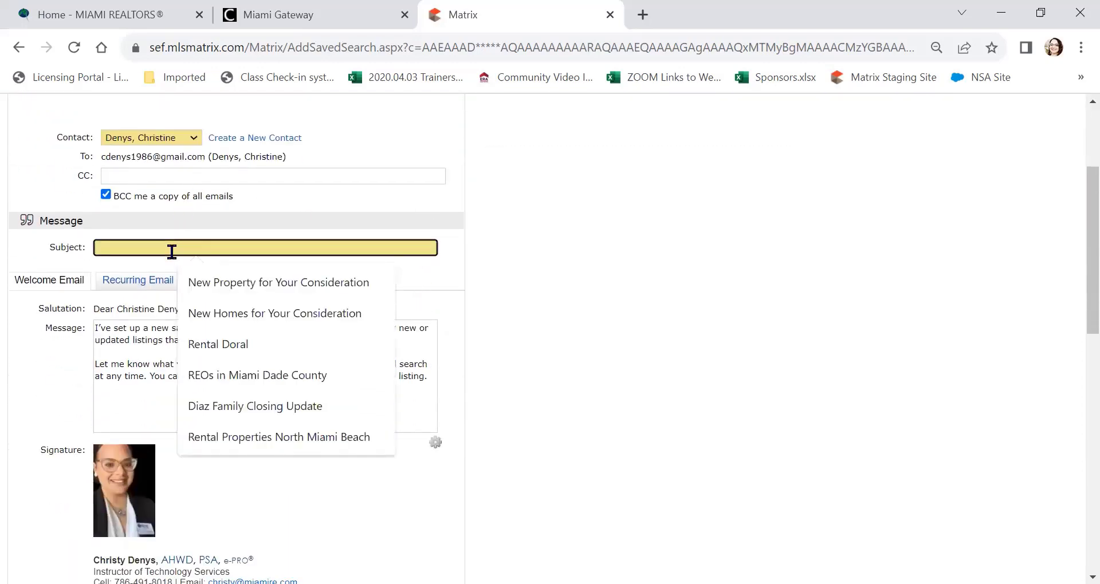
{"action": "type", "text": "Rentals "}
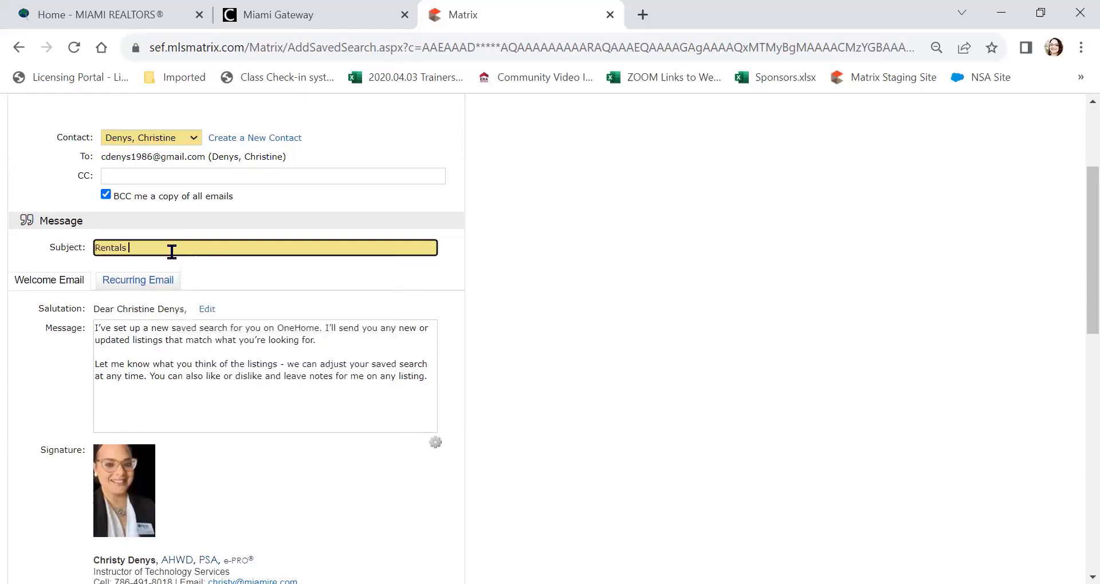
{"action": "type", "text": "Miami Dade under 1850"}
{"action": "left_click", "coordinate": [516, 298]}
Step: Enable concierge mode with email alert notifications, then save the auto email and go to approvals
{"action": "scroll", "coordinate": [258, 303], "scroll_direction": "down", "scroll_amount": 2}
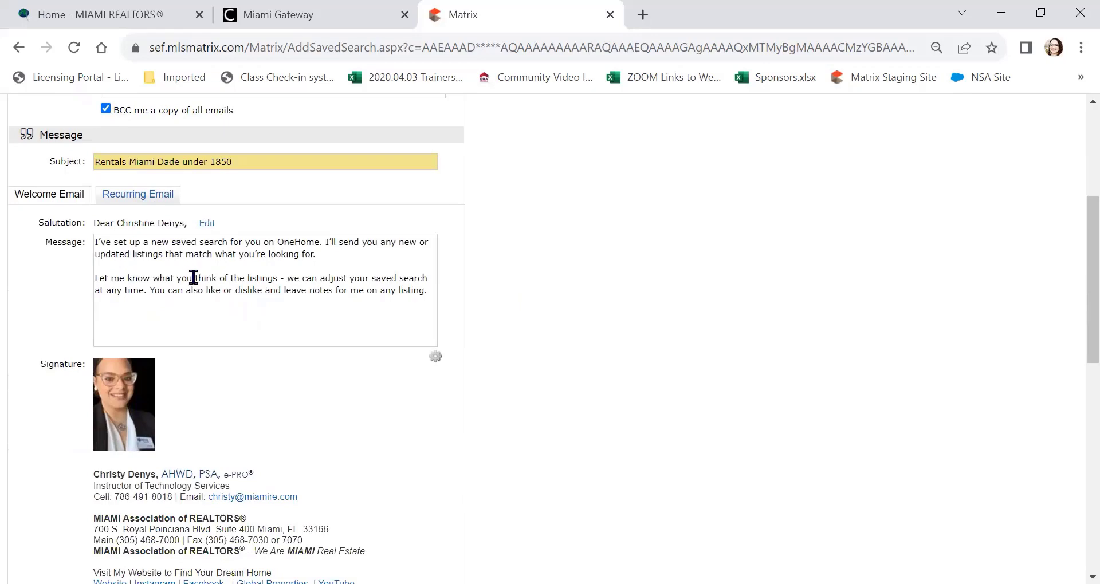
{"action": "scroll", "coordinate": [193, 278], "scroll_direction": "down", "scroll_amount": 6}
{"action": "scroll", "coordinate": [193, 278], "scroll_direction": "down", "scroll_amount": 2}
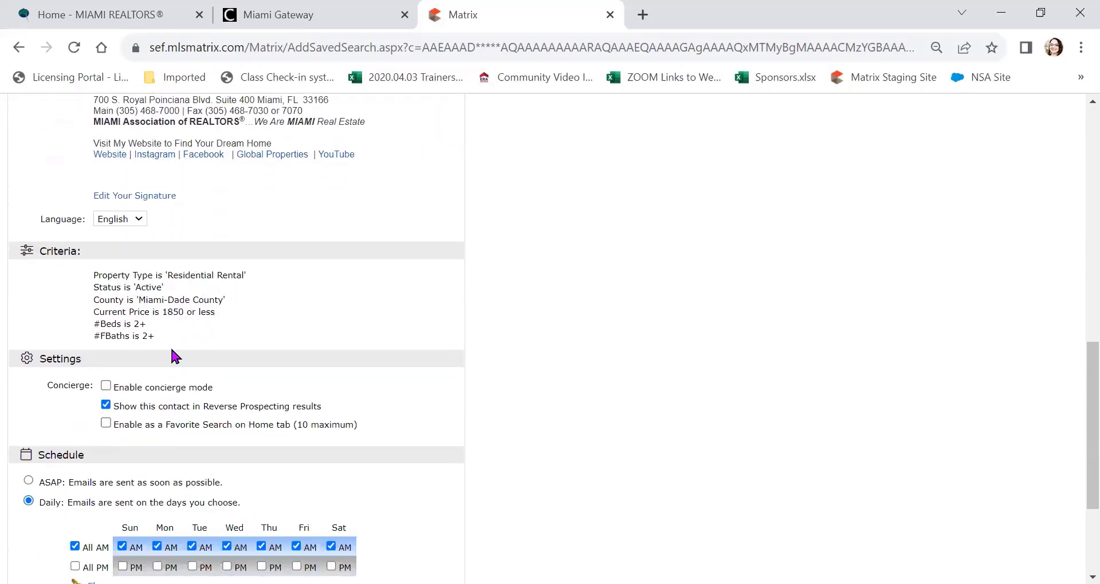
{"action": "scroll", "coordinate": [235, 312], "scroll_direction": "down", "scroll_amount": 3}
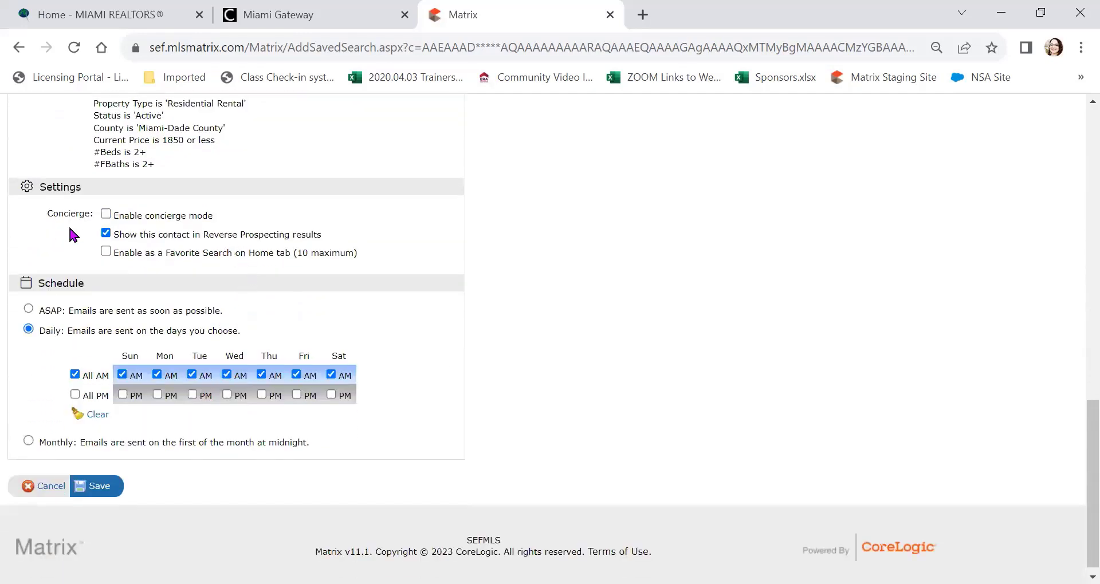
{"action": "left_click", "coordinate": [106, 215]}
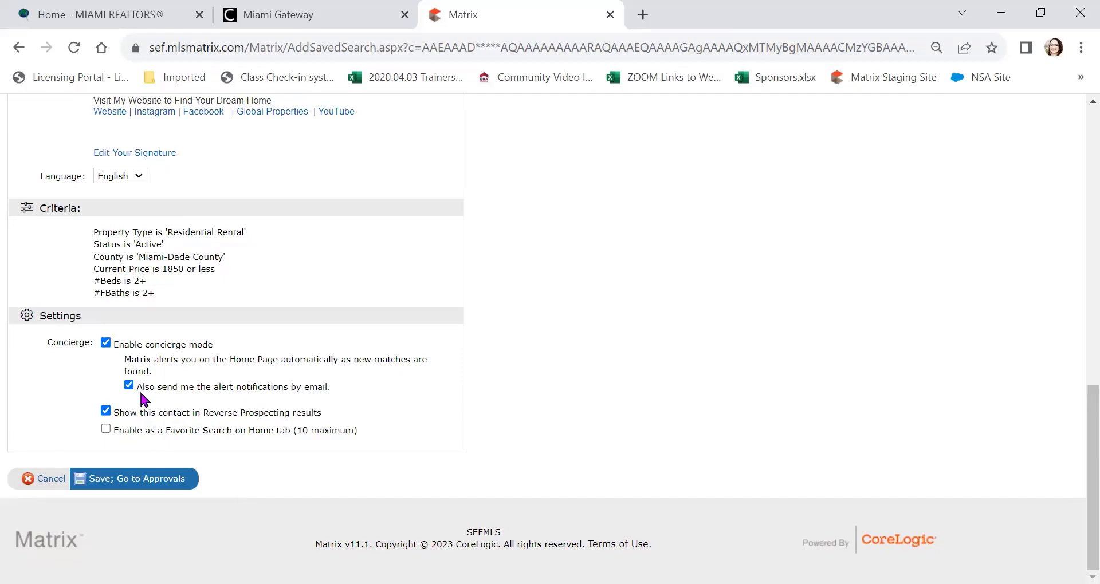
{"action": "left_click", "coordinate": [106, 342]}
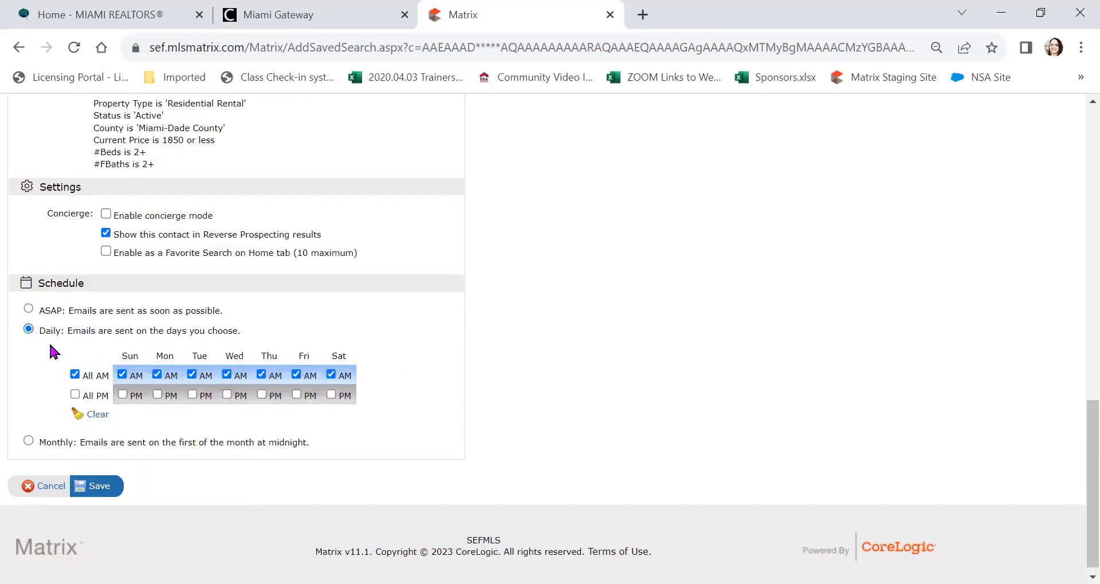
{"action": "left_click", "coordinate": [106, 215]}
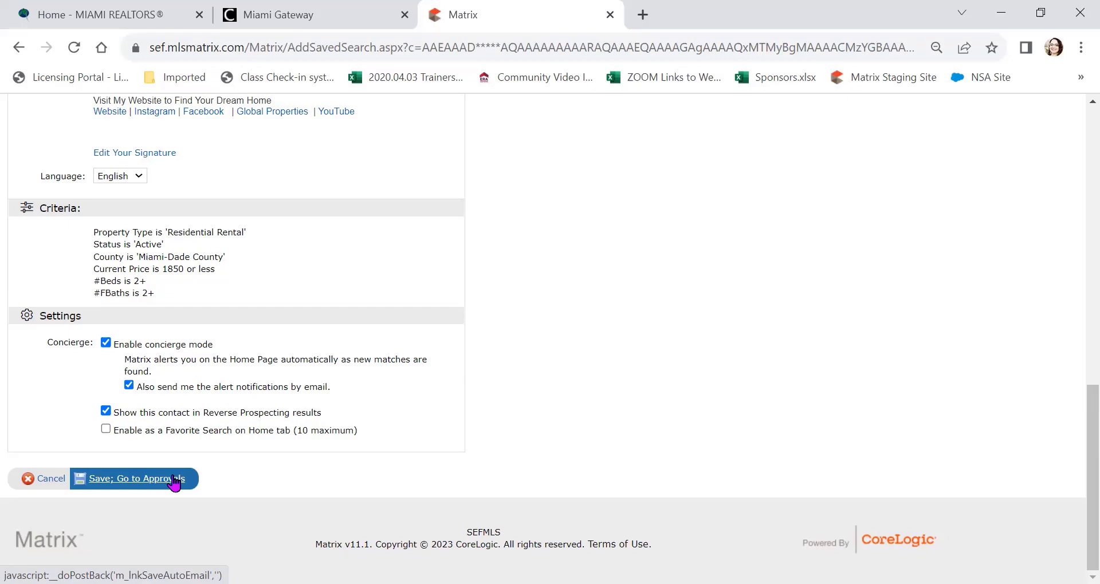
{"action": "left_click", "coordinate": [174, 483]}
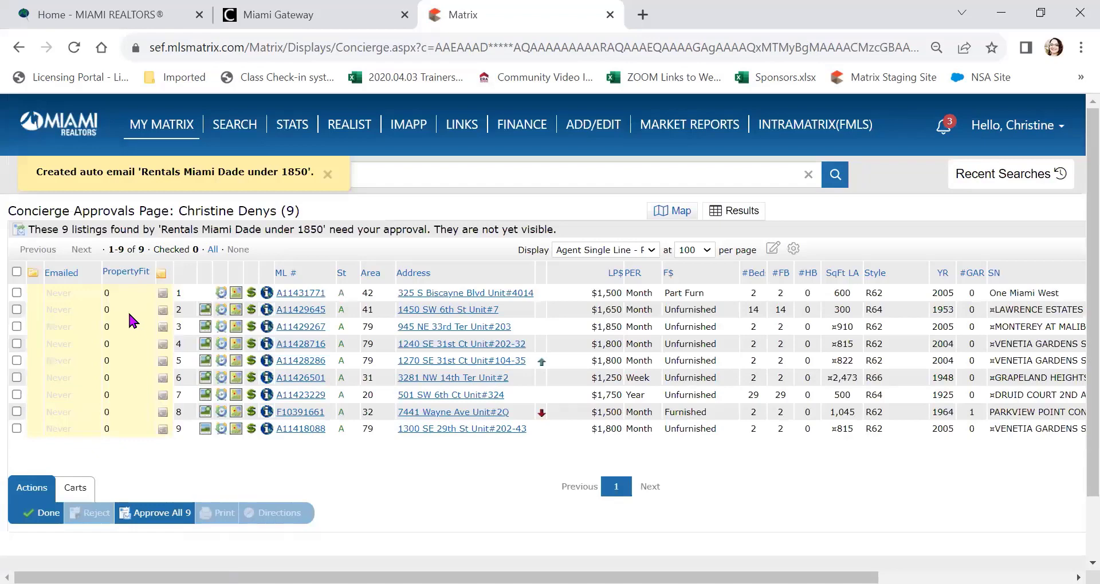
{"action": "scroll", "coordinate": [126, 313], "scroll_direction": "down", "scroll_amount": 2}
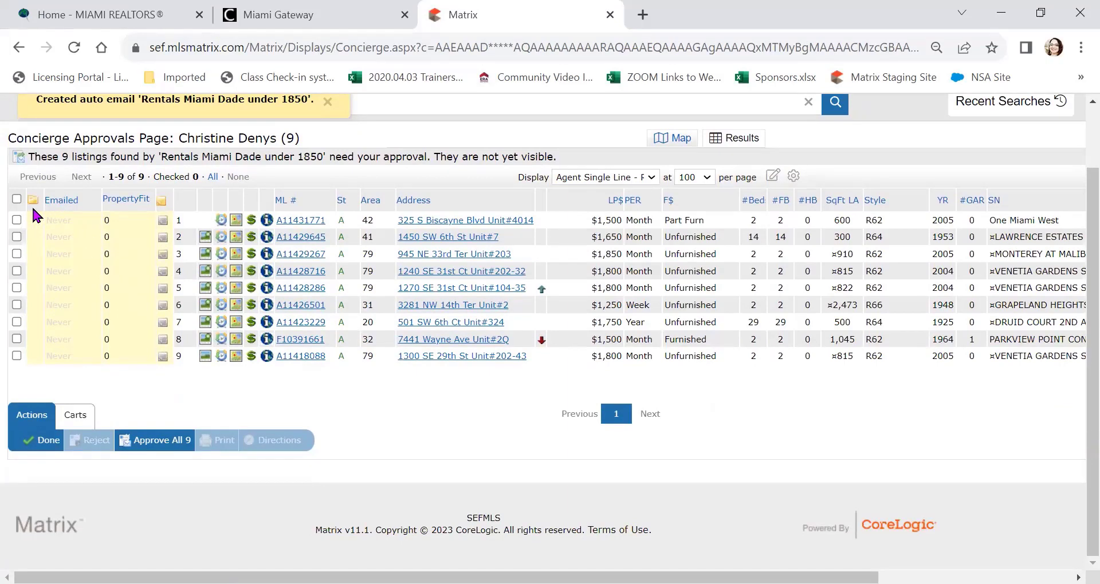
{"action": "left_click", "coordinate": [17, 220]}
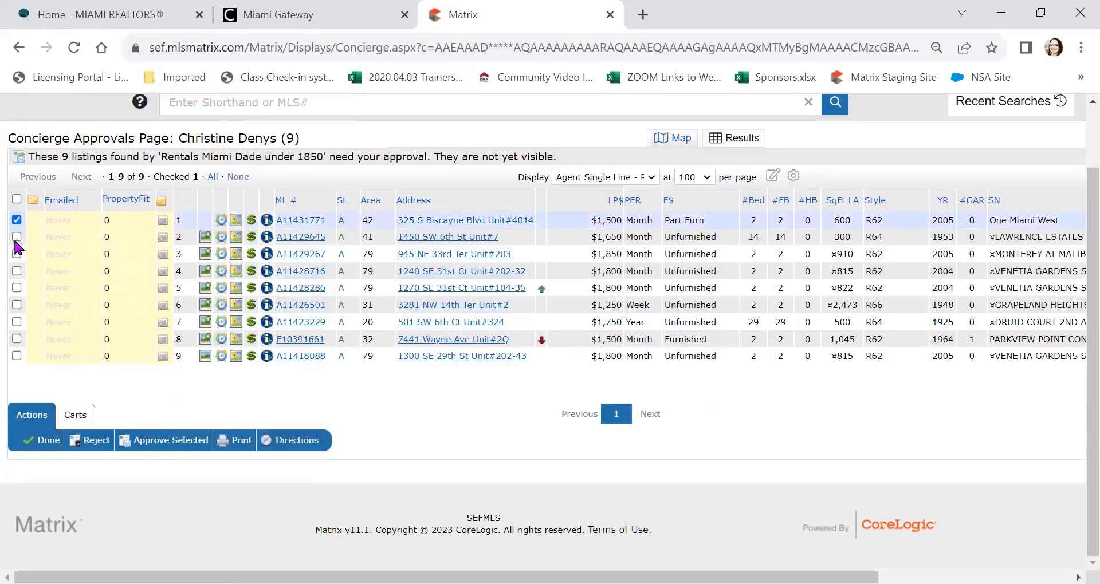
{"action": "left_click", "coordinate": [16, 236]}
{"action": "left_click", "coordinate": [16, 254]}
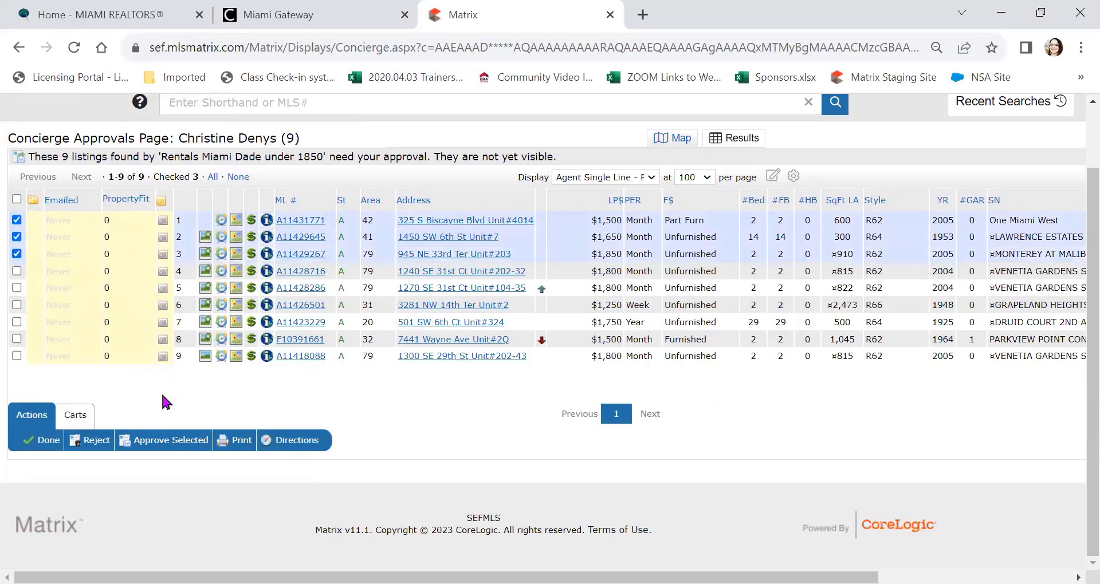
{"action": "left_click", "coordinate": [156, 445]}
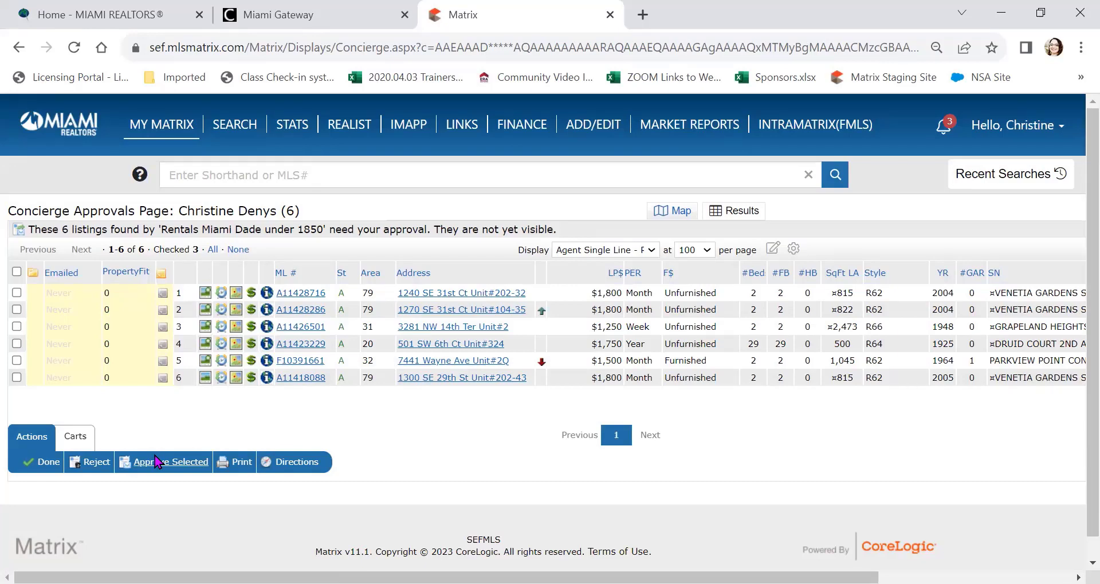
{"action": "left_click", "coordinate": [17, 378]}
{"action": "left_click", "coordinate": [95, 464]}
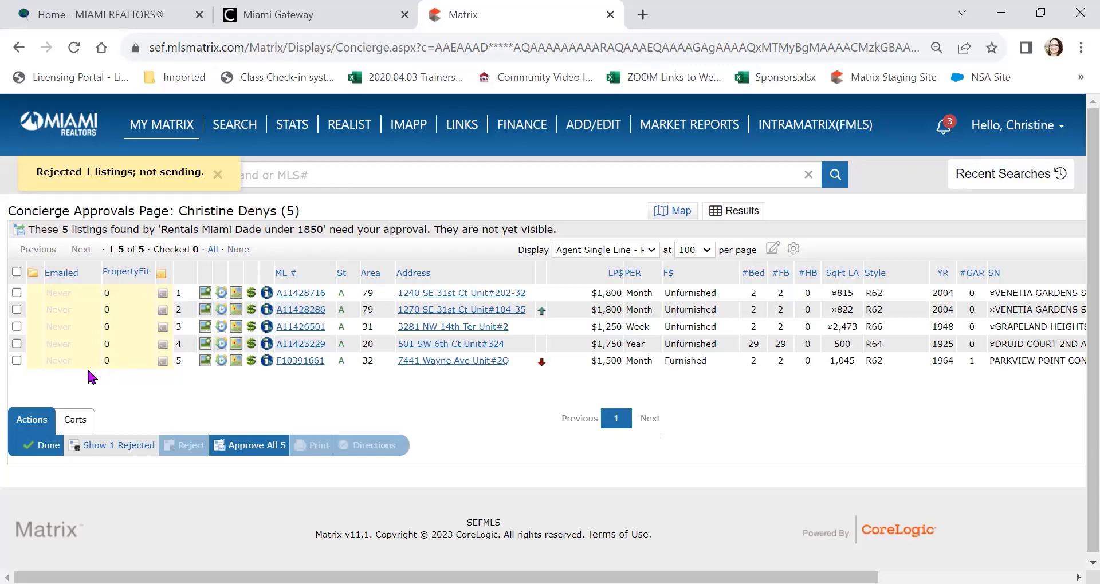
{"action": "left_click", "coordinate": [41, 447]}
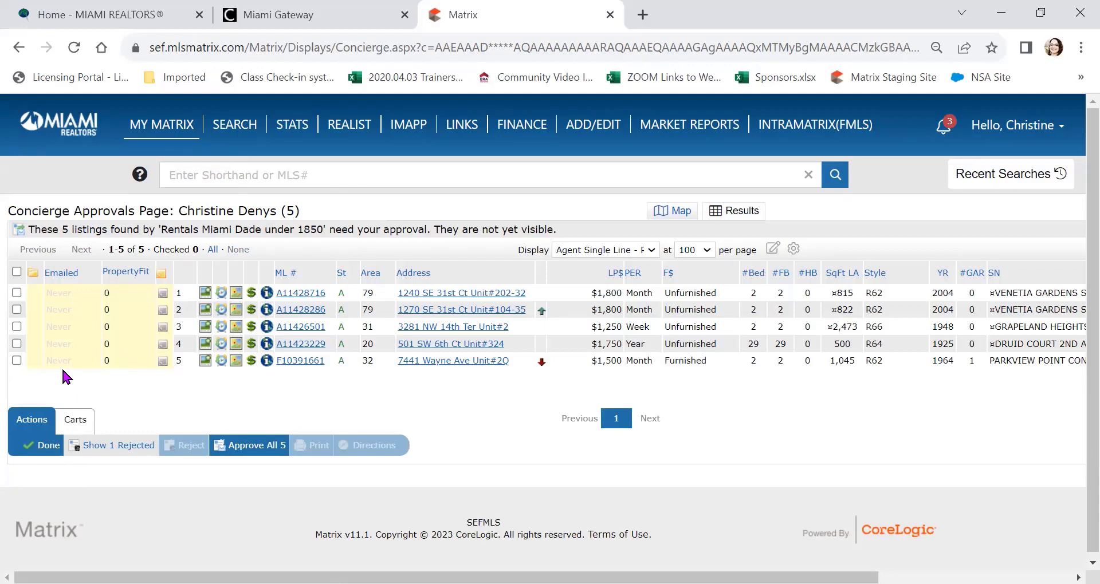
{"action": "left_click", "coordinate": [43, 446]}
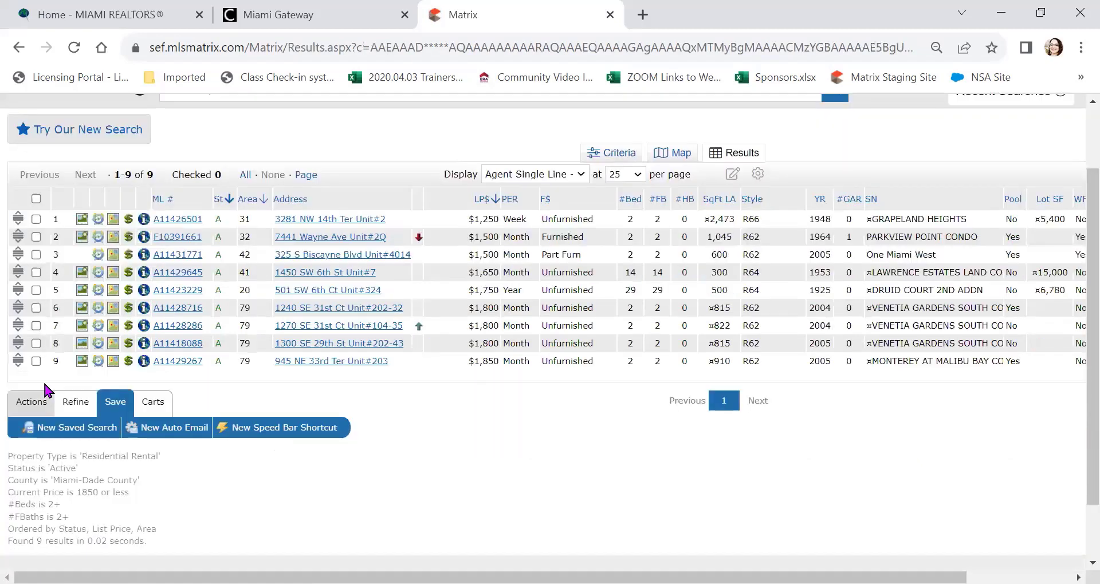
Step: Return to the home dashboard and reopen the pending rental approvals from the notifications bell
{"action": "scroll", "coordinate": [130, 327], "scroll_direction": "up", "scroll_amount": 2}
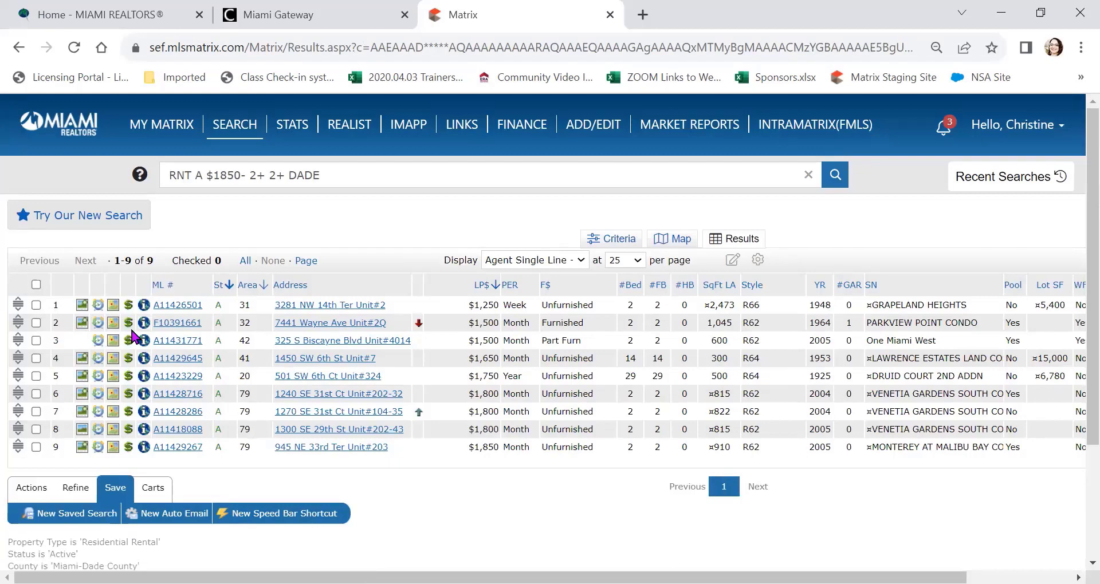
{"action": "left_click", "coordinate": [63, 129]}
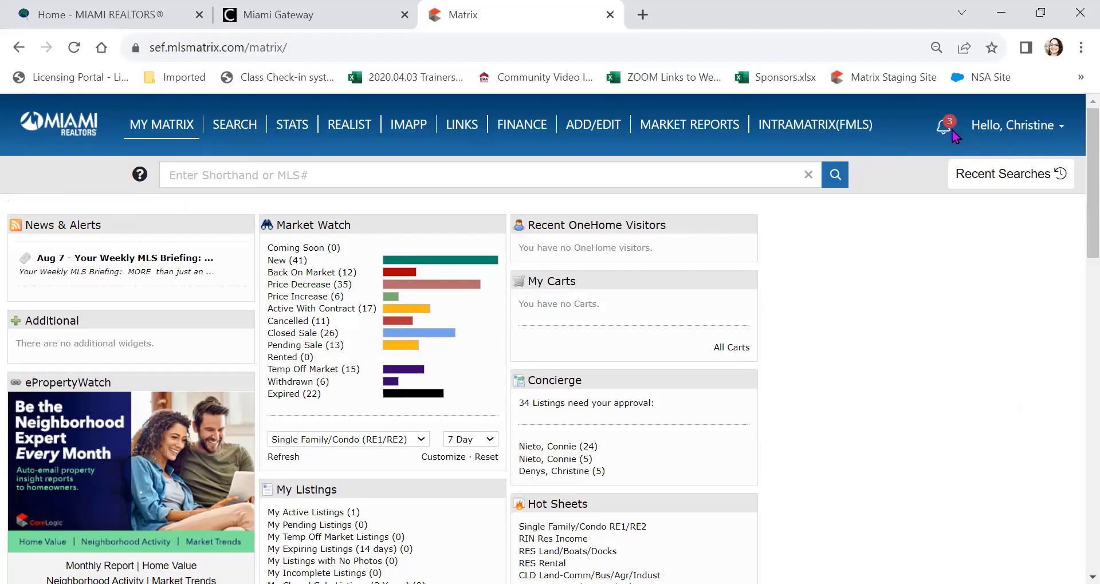
{"action": "left_click", "coordinate": [946, 128]}
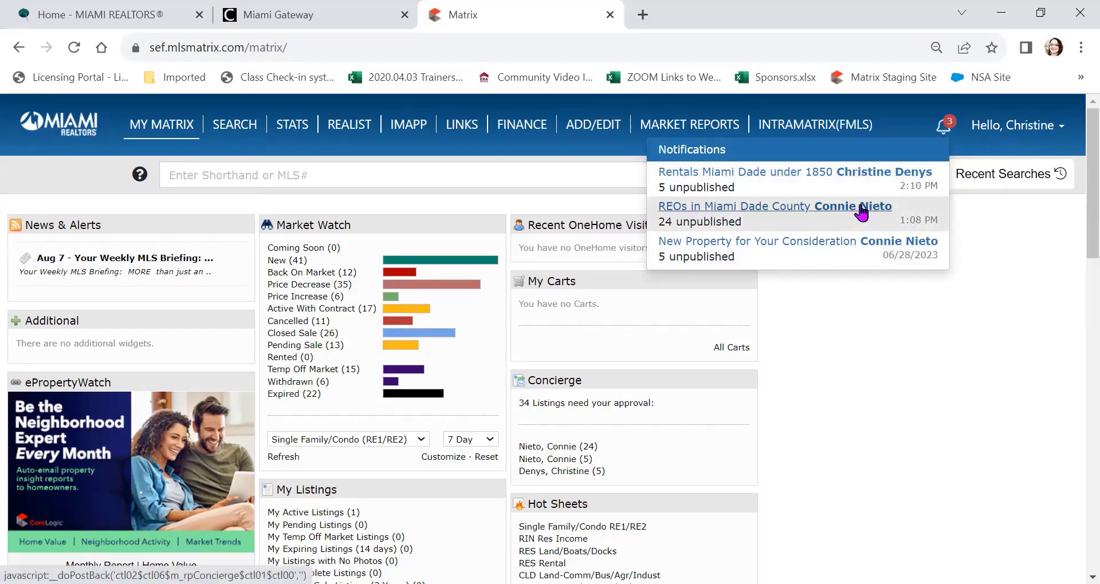
{"action": "left_click", "coordinate": [875, 178]}
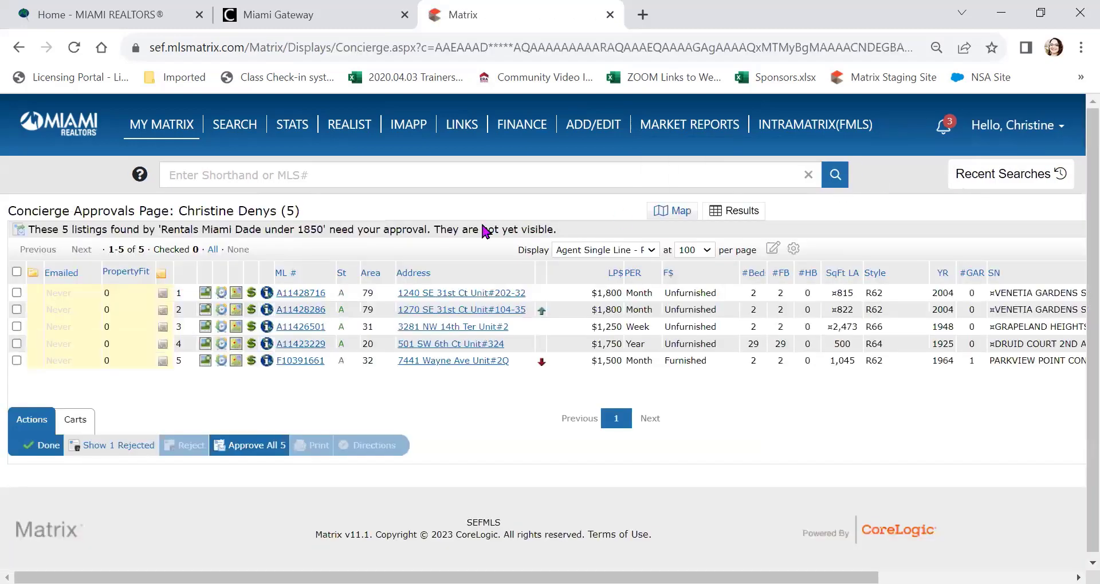
Step: Approve the first three pending rentals, then go back to the dashboard
{"action": "left_click", "coordinate": [17, 292]}
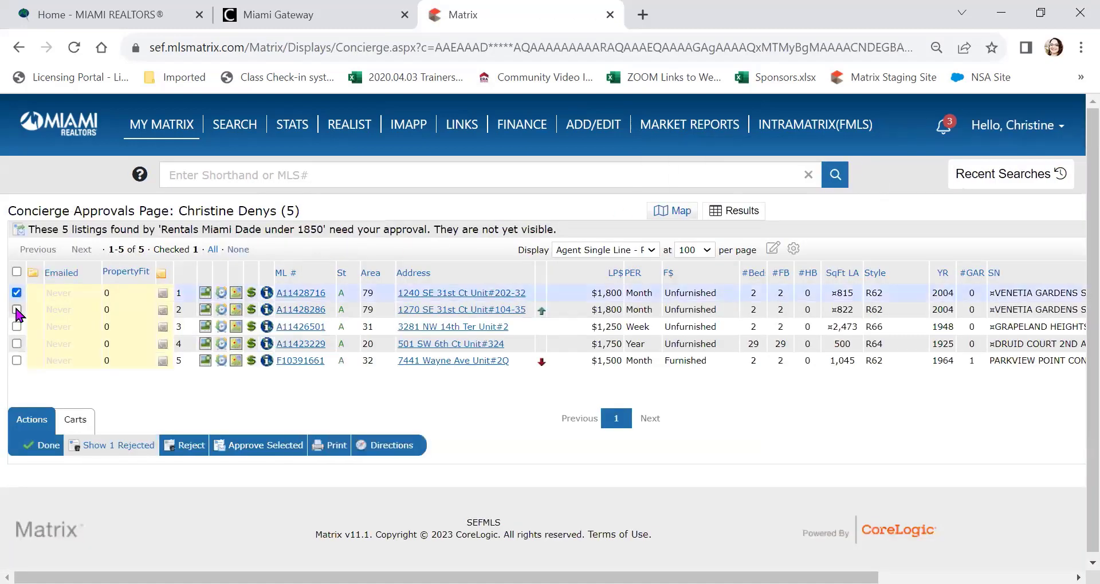
{"action": "left_click", "coordinate": [16, 310]}
{"action": "left_click", "coordinate": [17, 327]}
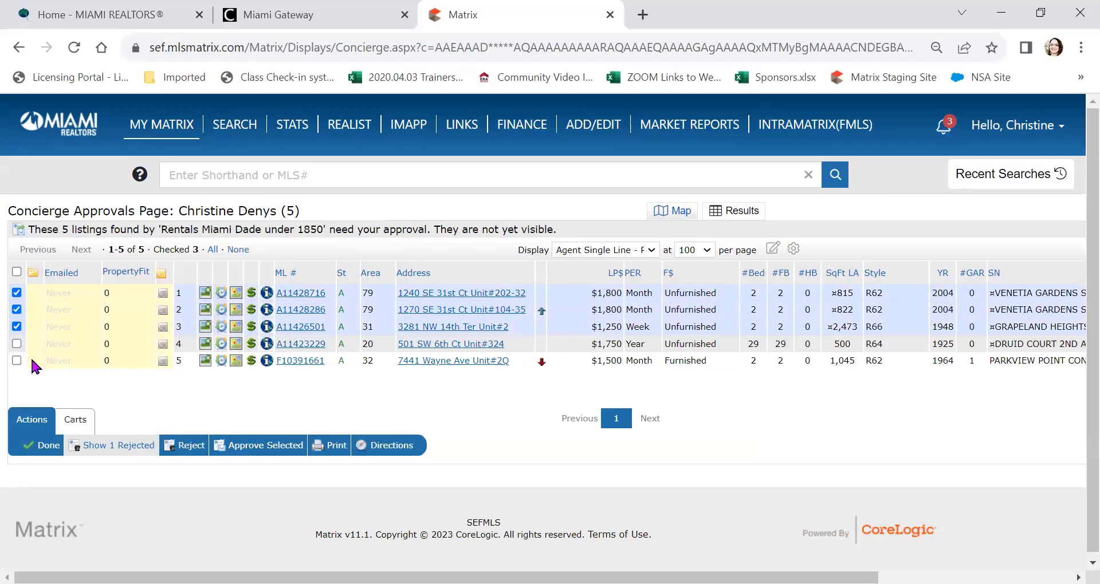
{"action": "left_click", "coordinate": [247, 449]}
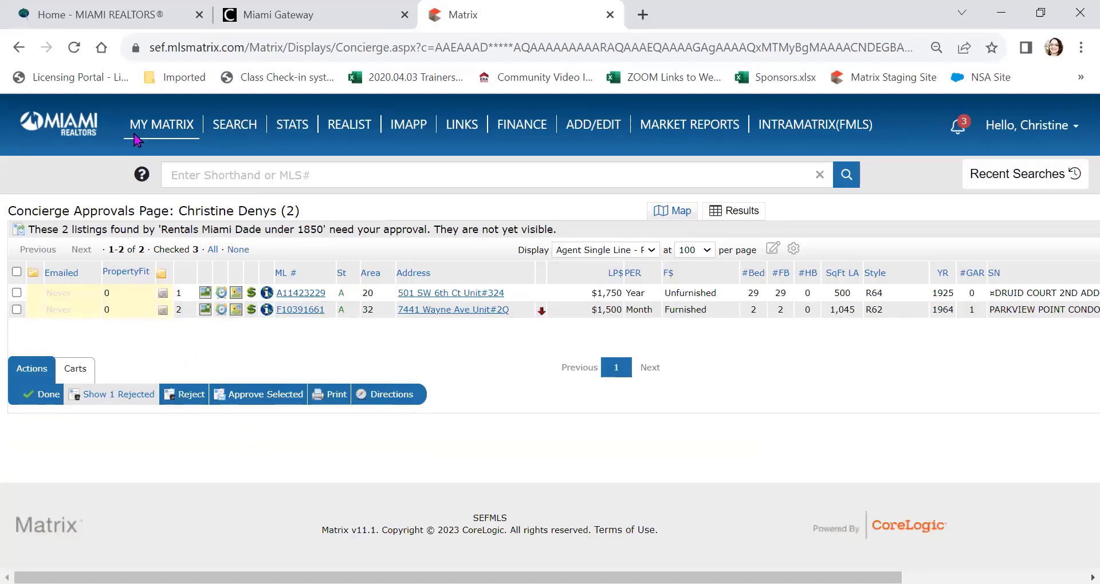
{"action": "left_click", "coordinate": [162, 143]}
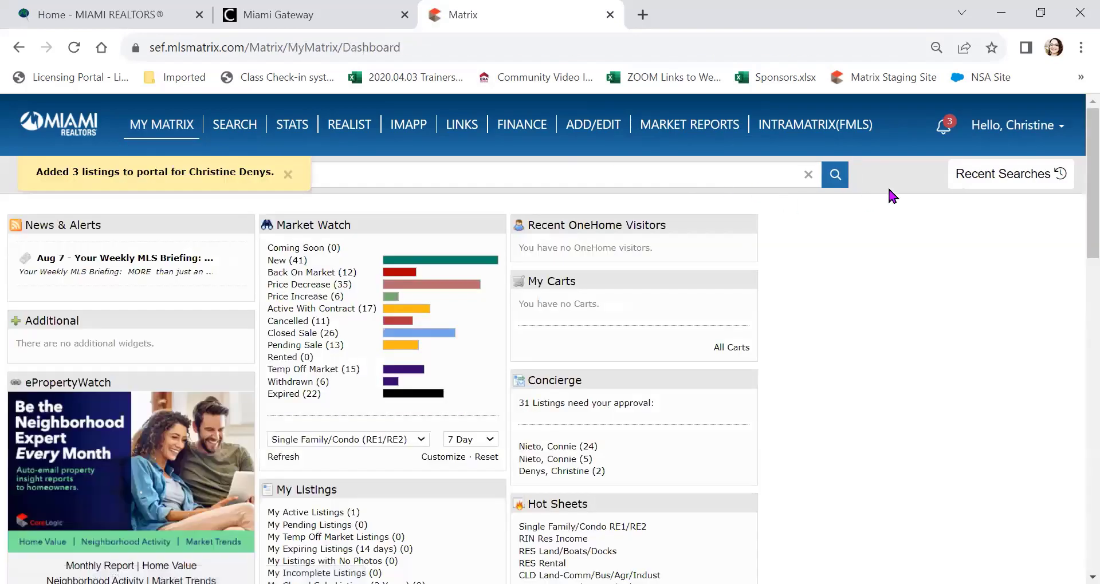
Step: Drag the Concierge widget to the top of the third dashboard column, above Recent OneHome Visitors
{"action": "left_click", "coordinate": [944, 128]}
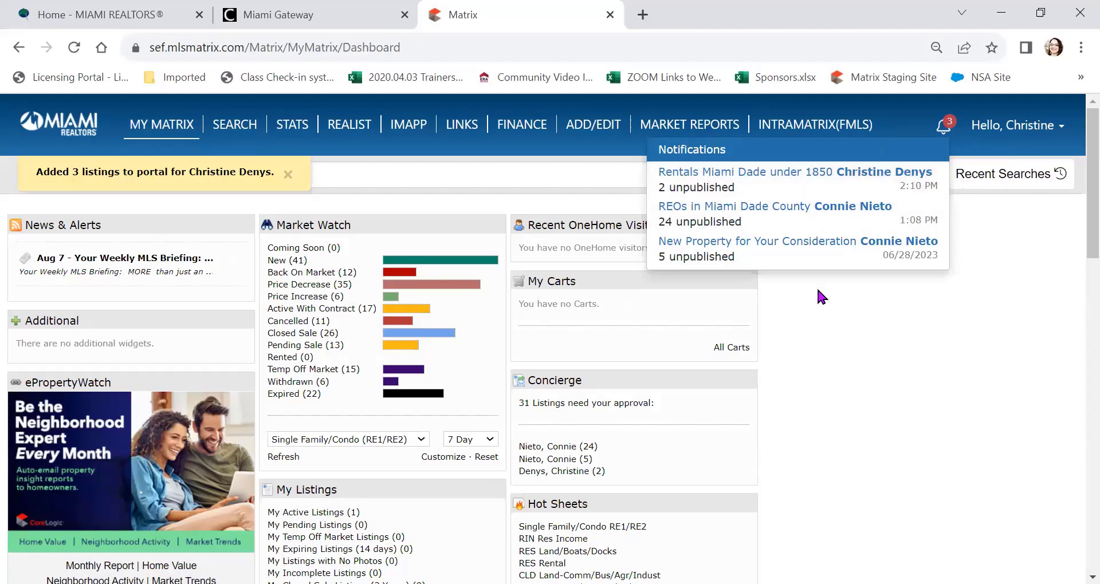
{"action": "left_click", "coordinate": [840, 360]}
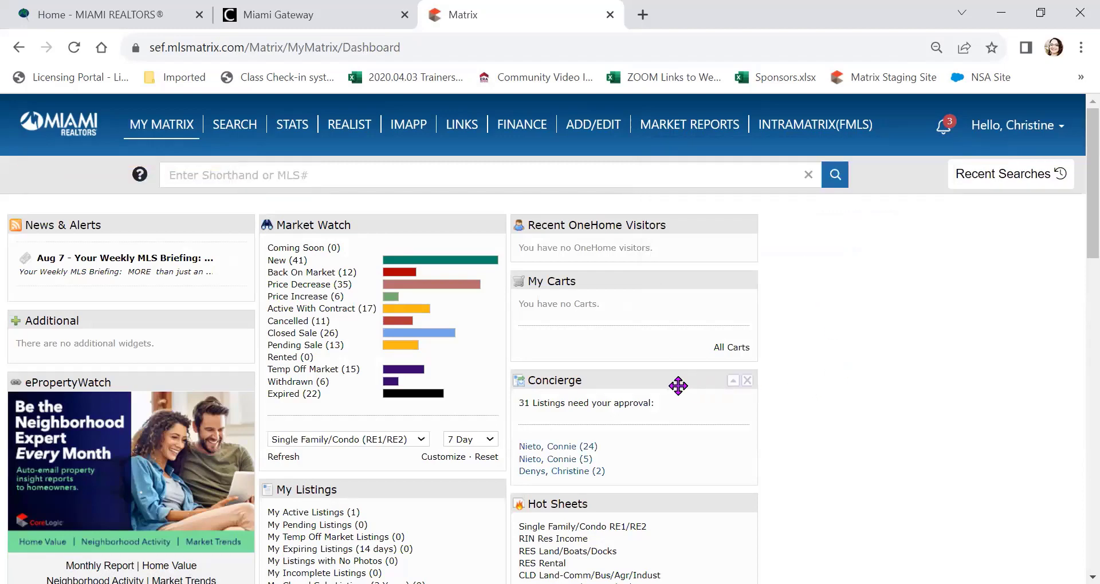
{"action": "left_click_drag", "start_coordinate": [679, 384], "coordinate": [655, 237]}
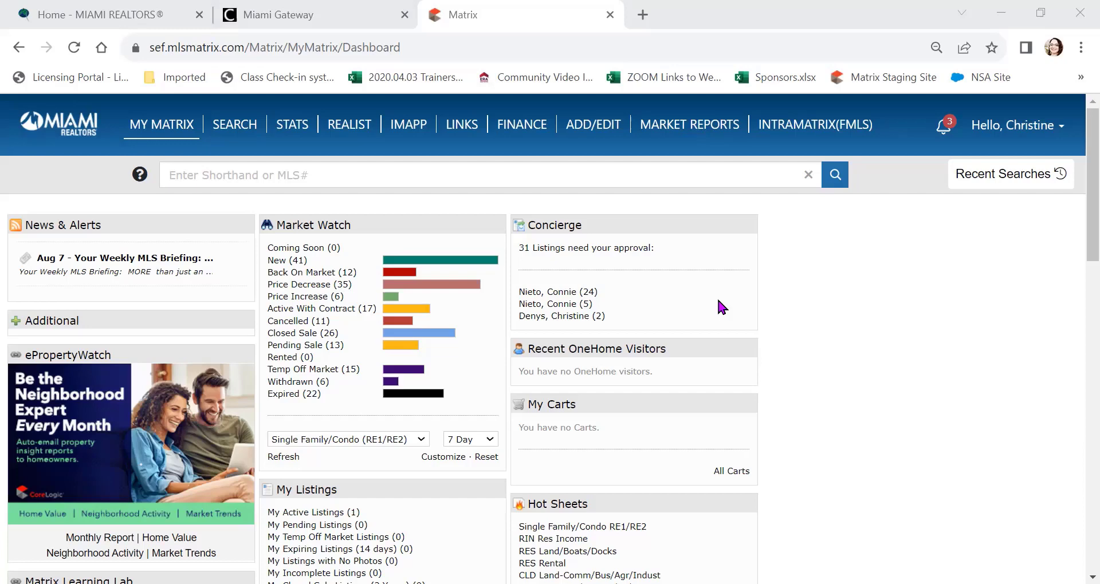
Step: Rerun the Pembroke Pines Under 650 4+2+ search from Recent Searches
{"action": "mouse_move", "coordinate": [608, 123]}
{"action": "left_click", "coordinate": [1028, 182]}
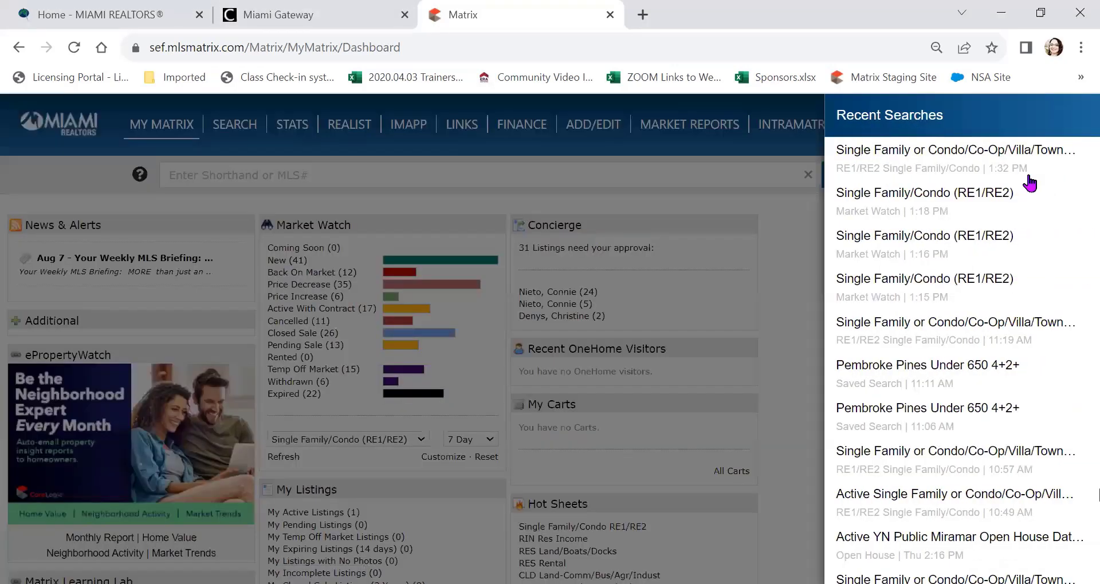
{"action": "left_click", "coordinate": [992, 175]}
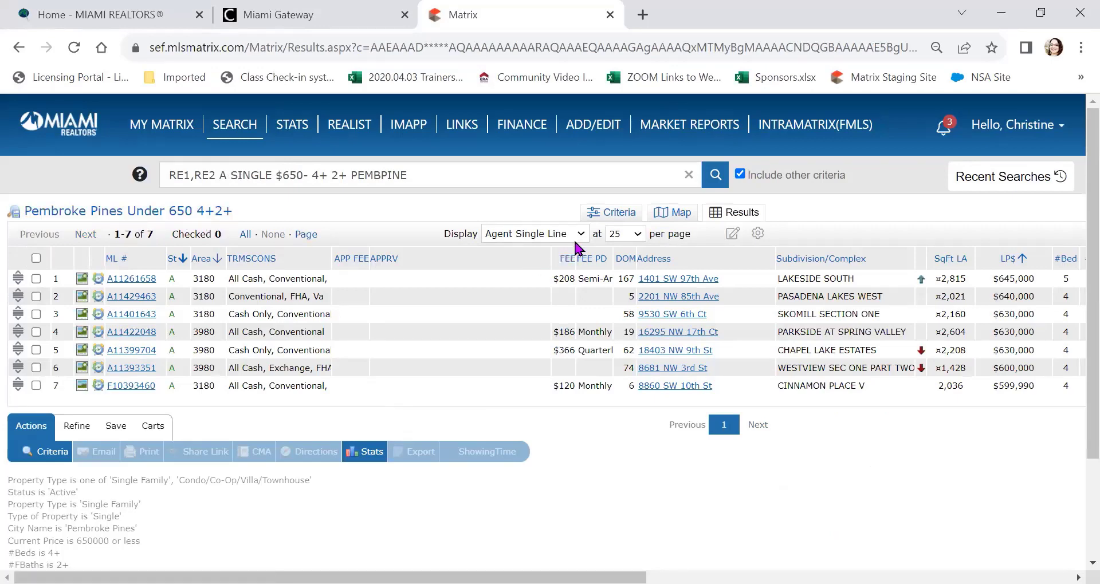
{"action": "scroll", "coordinate": [357, 288], "scroll_direction": "right", "scroll_amount": 3}
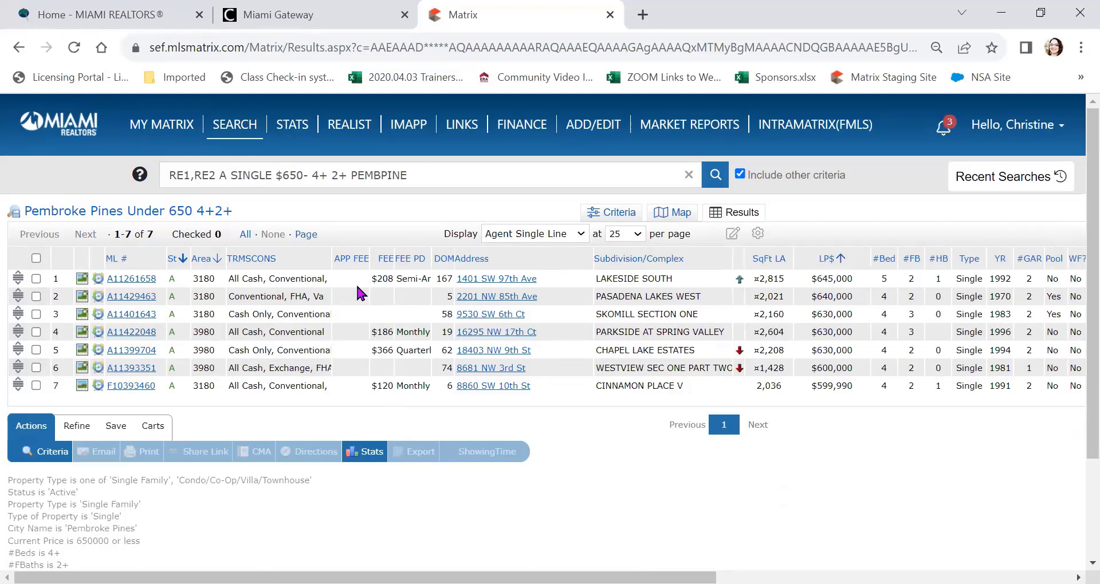
{"action": "left_click", "coordinate": [126, 281]}
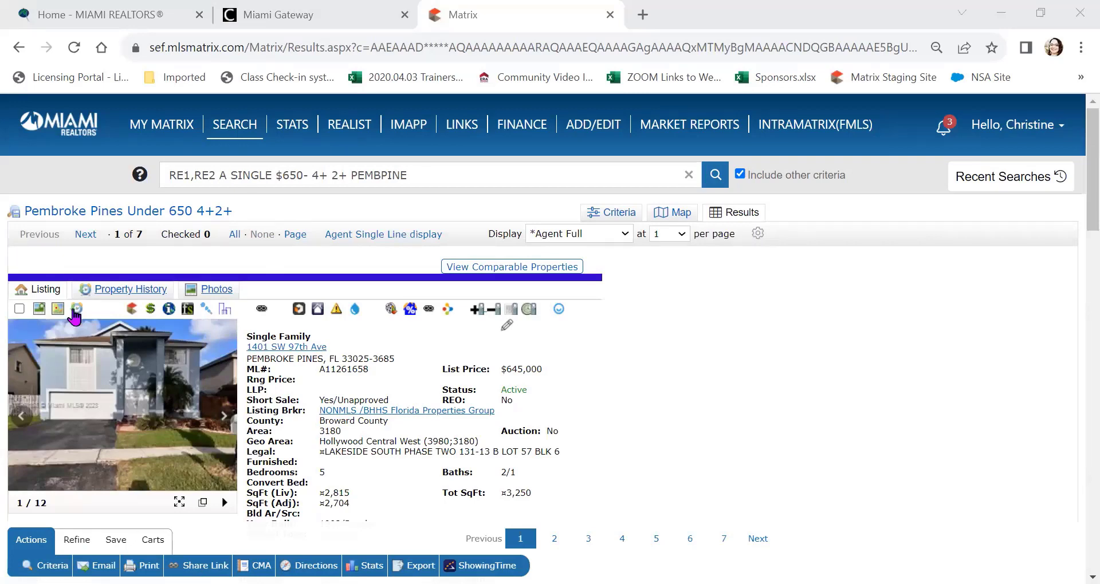
{"action": "left_click", "coordinate": [58, 312]}
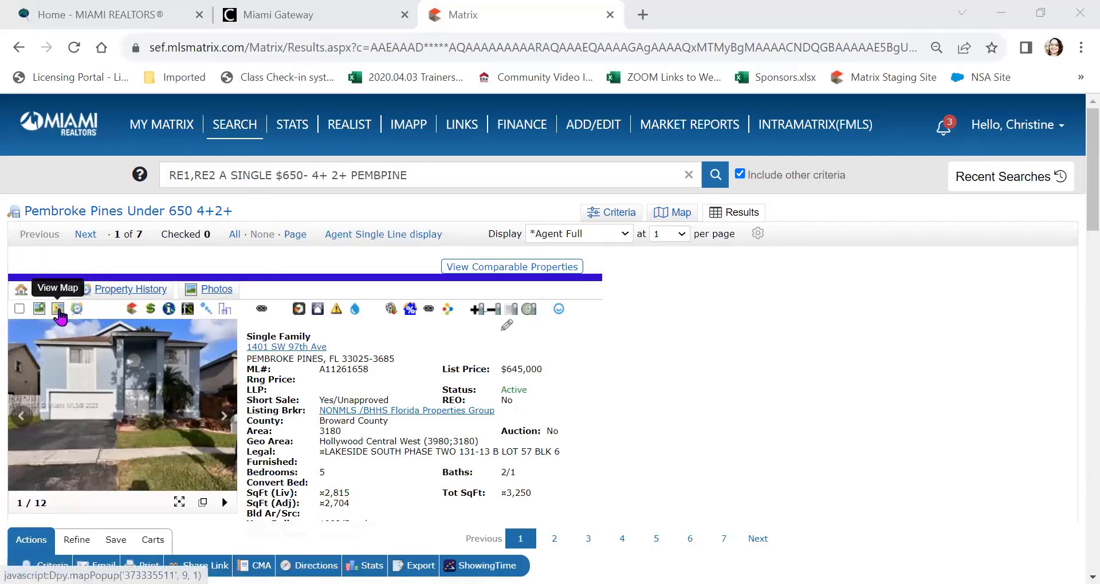
{"action": "left_click", "coordinate": [58, 312]}
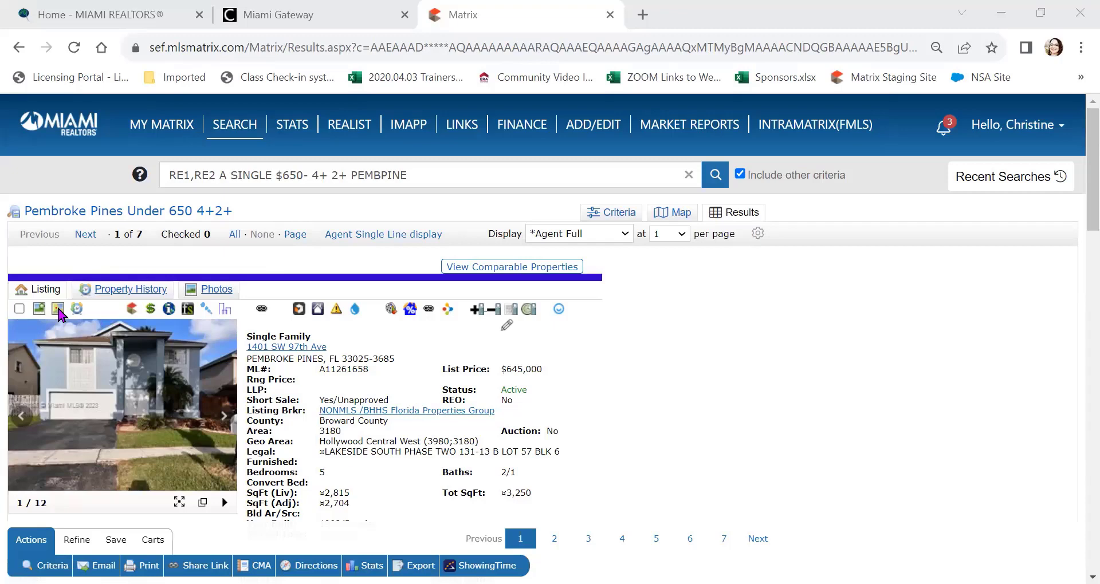
{"action": "left_click", "coordinate": [59, 314]}
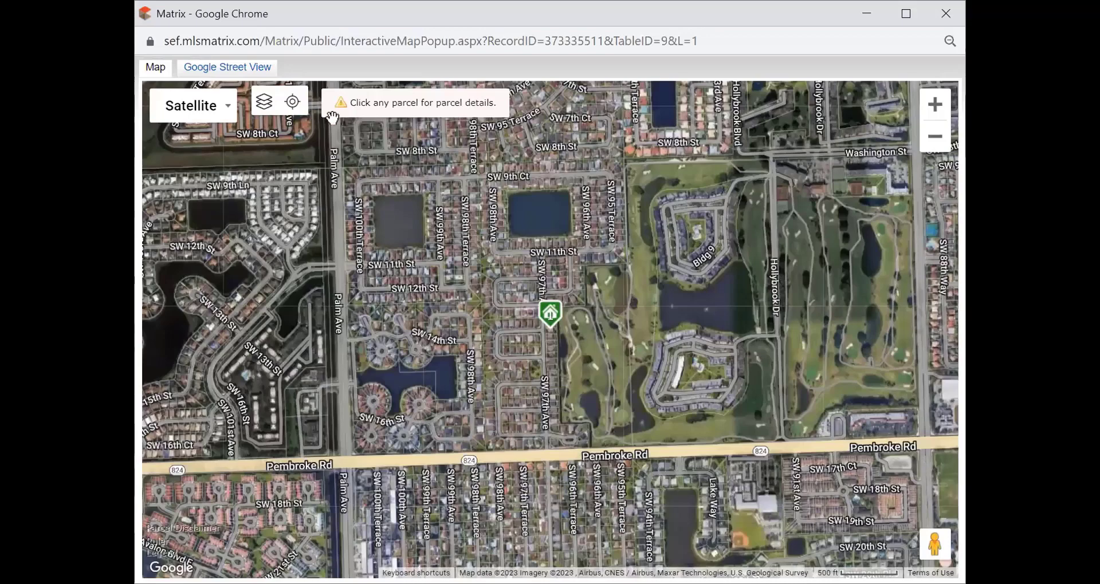
Step: Look down SW 97th Ave toward the intersection in Street View, then return to the map
{"action": "mouse_move", "coordinate": [548, 315]}
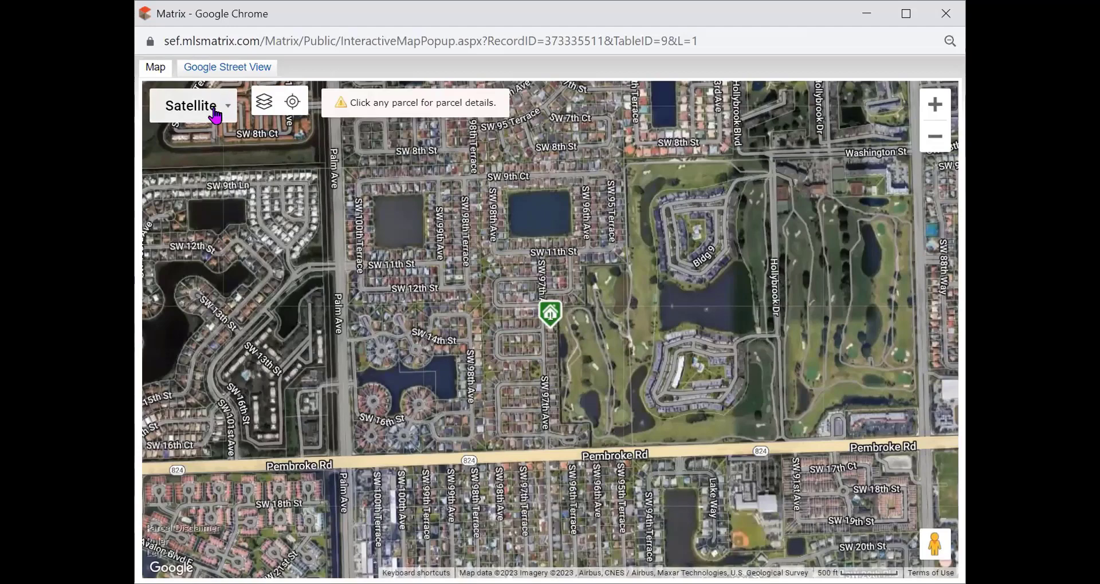
{"action": "left_click", "coordinate": [166, 67]}
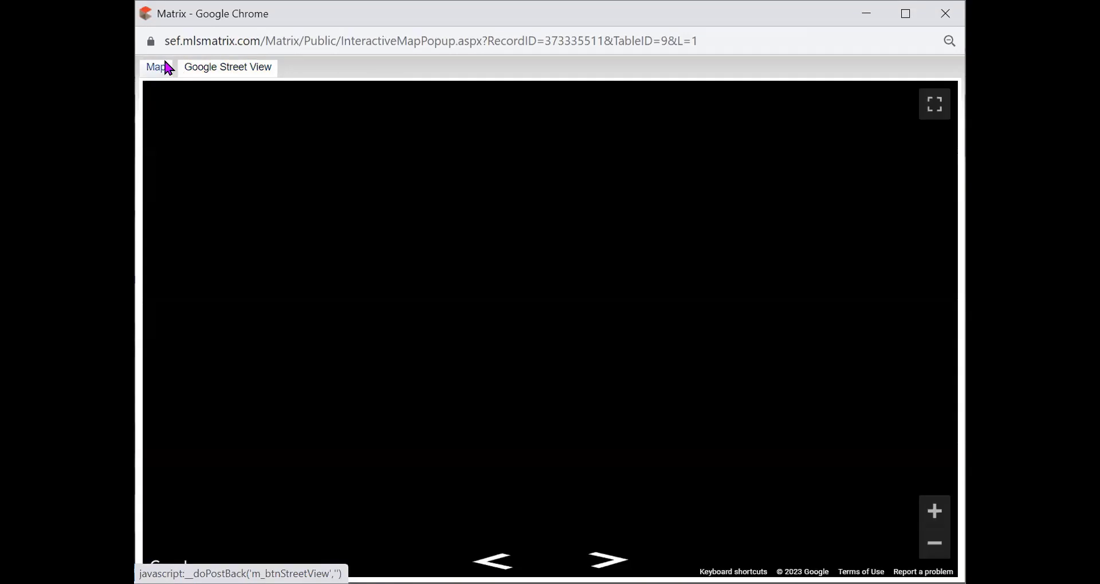
{"action": "left_click_drag", "start_coordinate": [703, 250], "coordinate": [763, 251]}
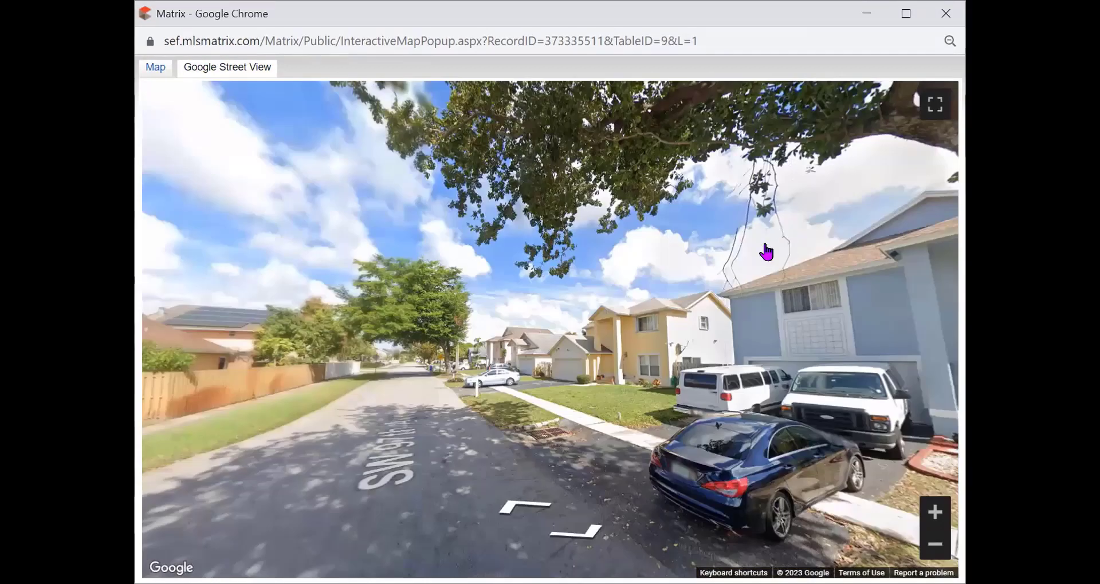
{"action": "left_click_drag", "start_coordinate": [545, 295], "coordinate": [839, 264]}
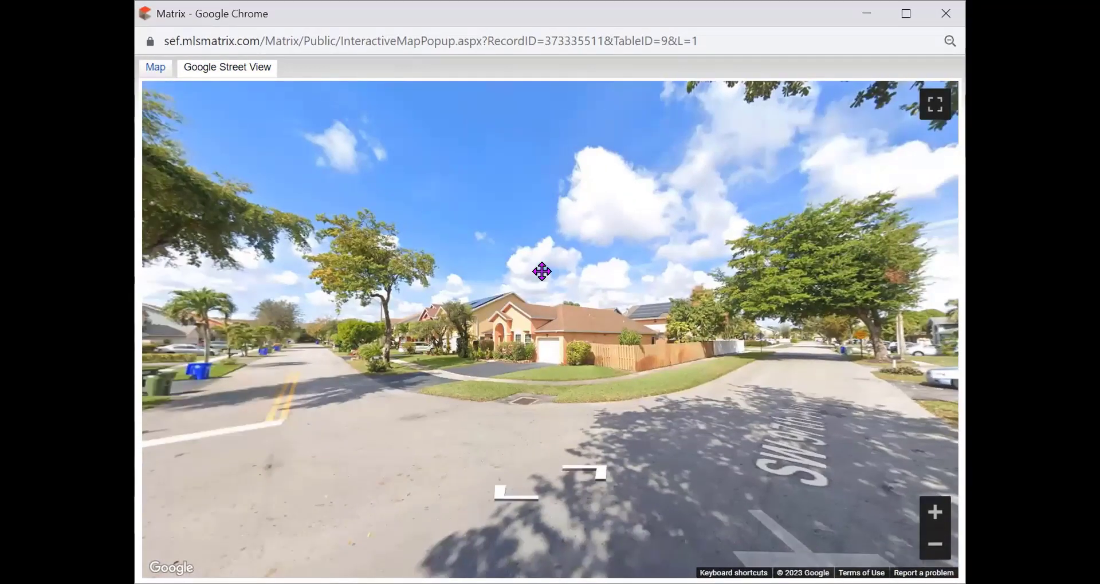
{"action": "left_click_drag", "start_coordinate": [542, 270], "coordinate": [794, 267]}
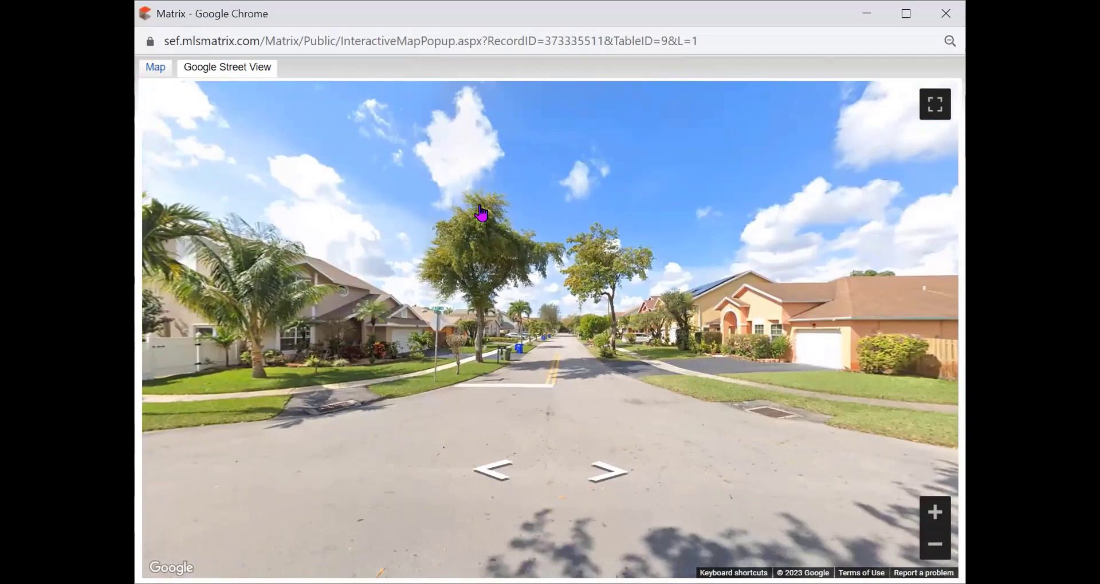
{"action": "left_click", "coordinate": [153, 68]}
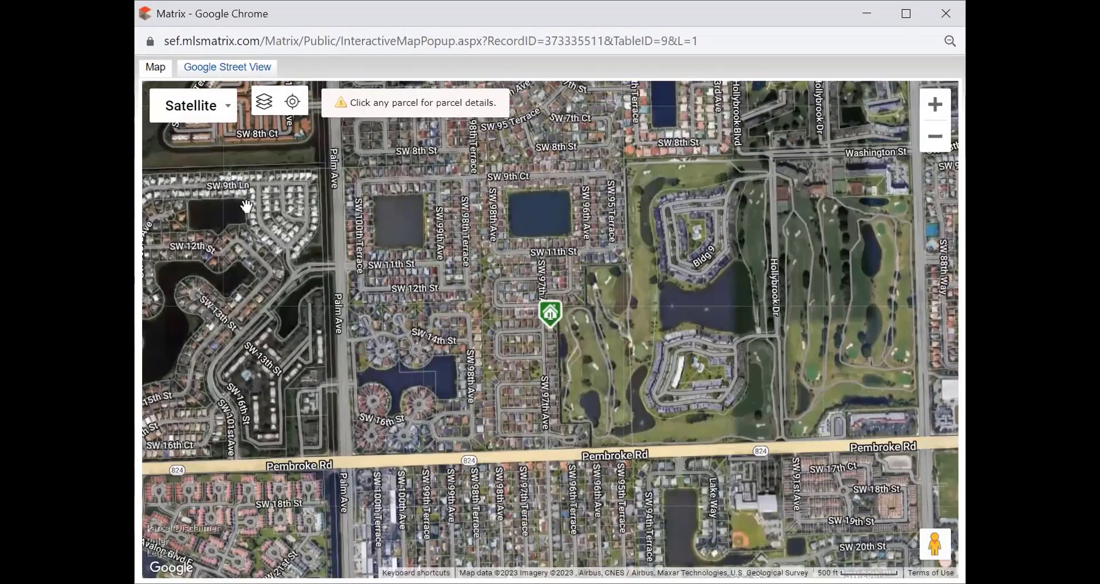
Step: Switch the map to the plain road map and then back to satellite imagery
{"action": "left_click", "coordinate": [201, 106]}
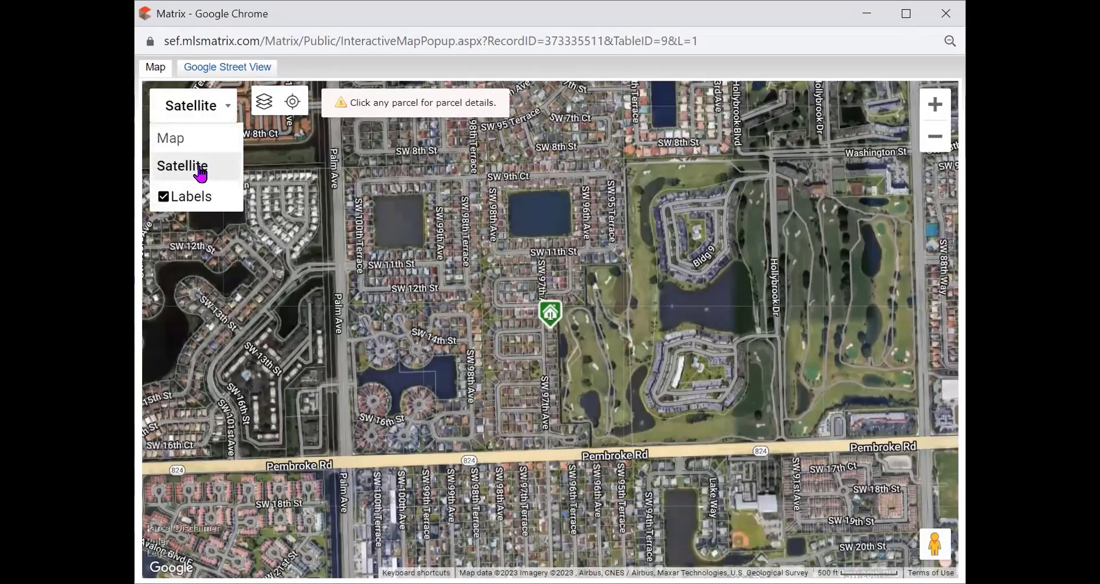
{"action": "left_click", "coordinate": [200, 139]}
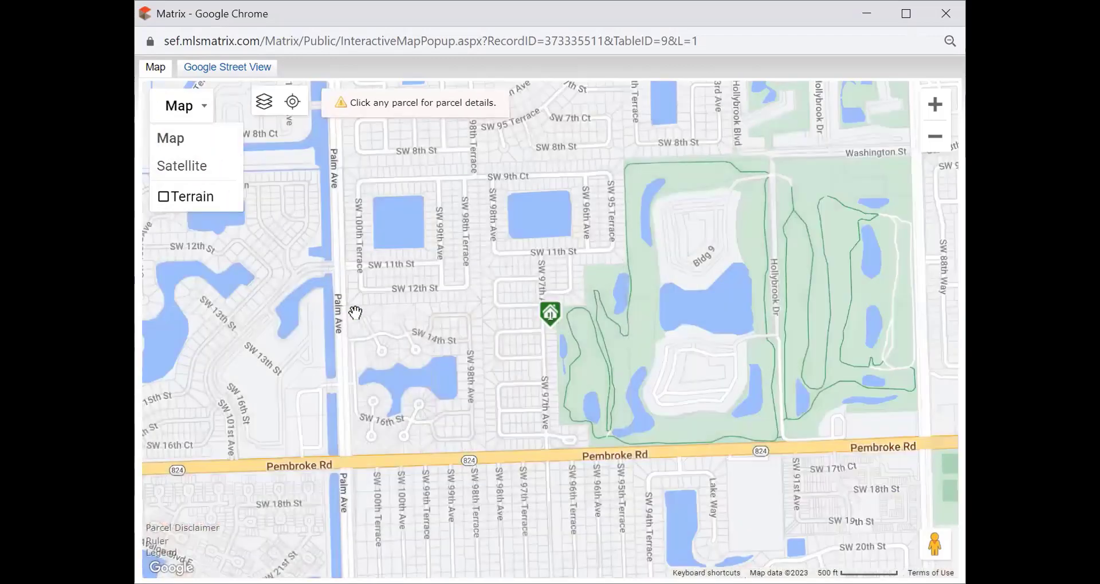
{"action": "mouse_move", "coordinate": [565, 342]}
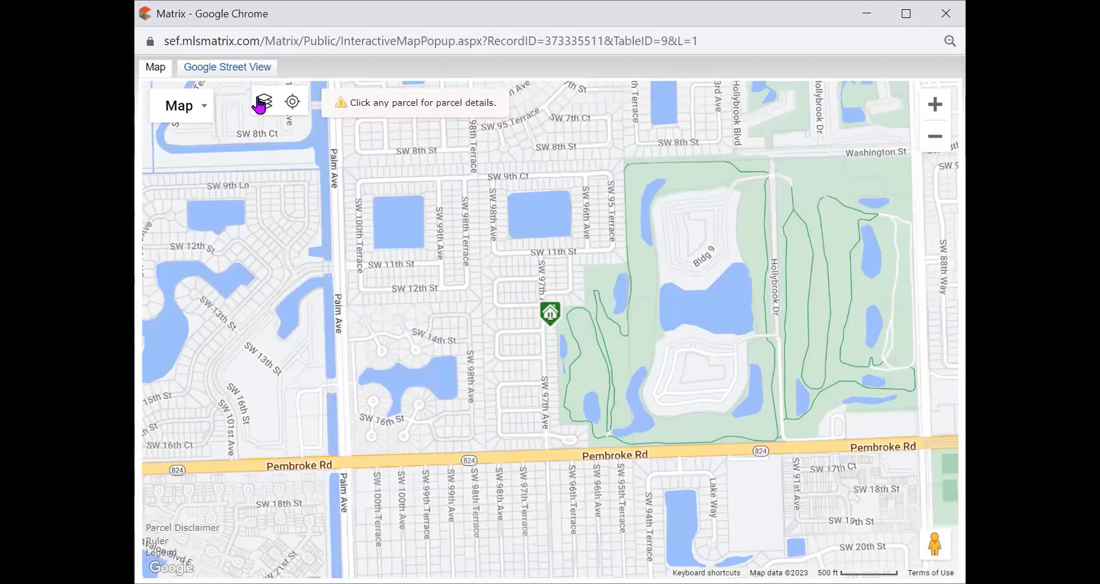
{"action": "left_click", "coordinate": [184, 105]}
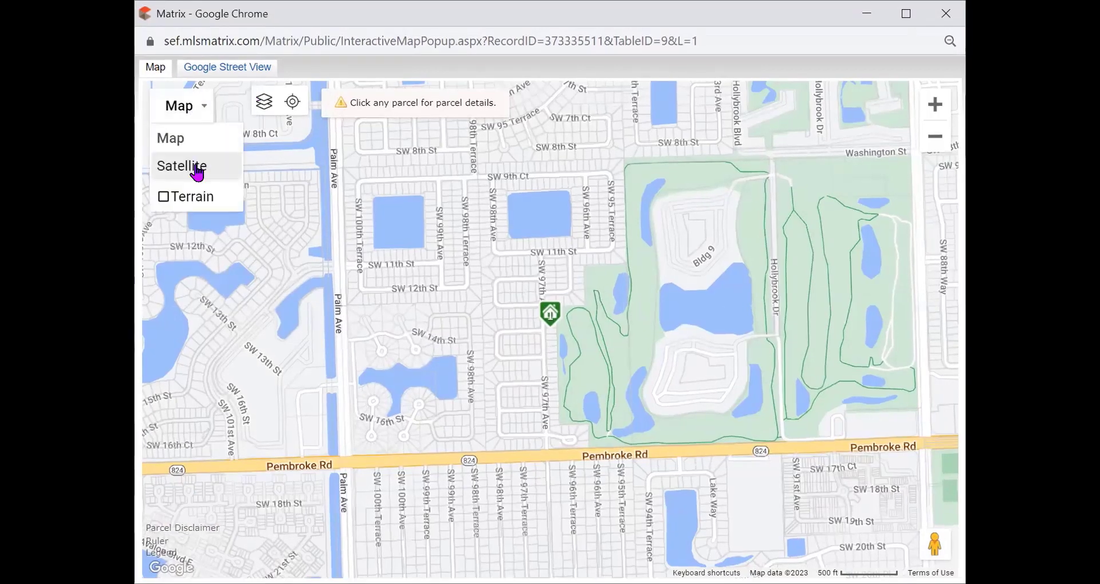
{"action": "left_click", "coordinate": [193, 166]}
Step: Zoom in and pan across the lake, cul-de-sacs and SW 11th–13th St around the listing
{"action": "scroll", "coordinate": [497, 344], "scroll_direction": "up", "scroll_amount": 3}
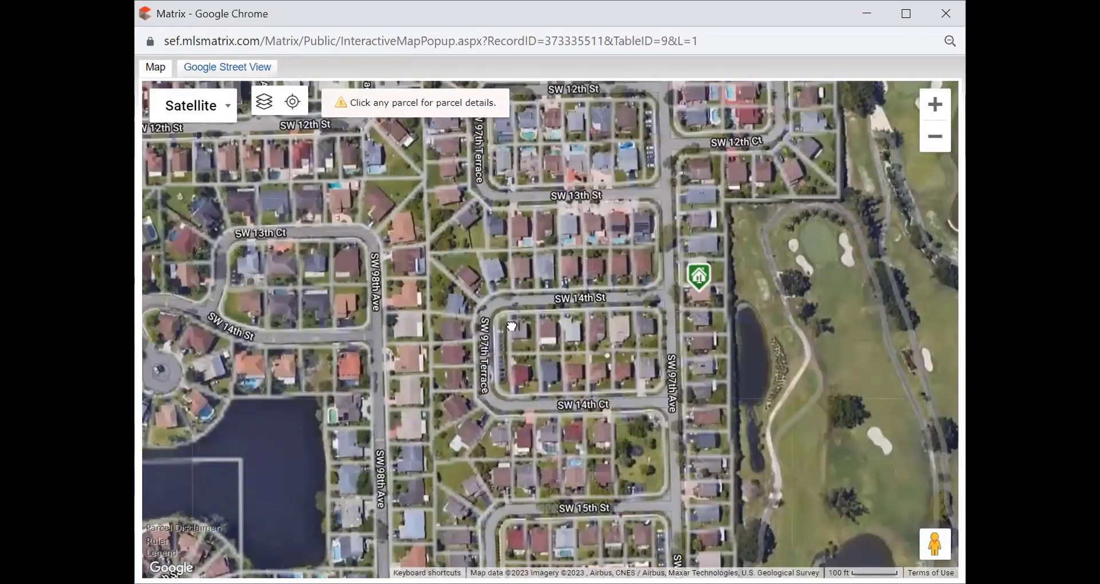
{"action": "left_click_drag", "start_coordinate": [508, 324], "coordinate": [352, 348]}
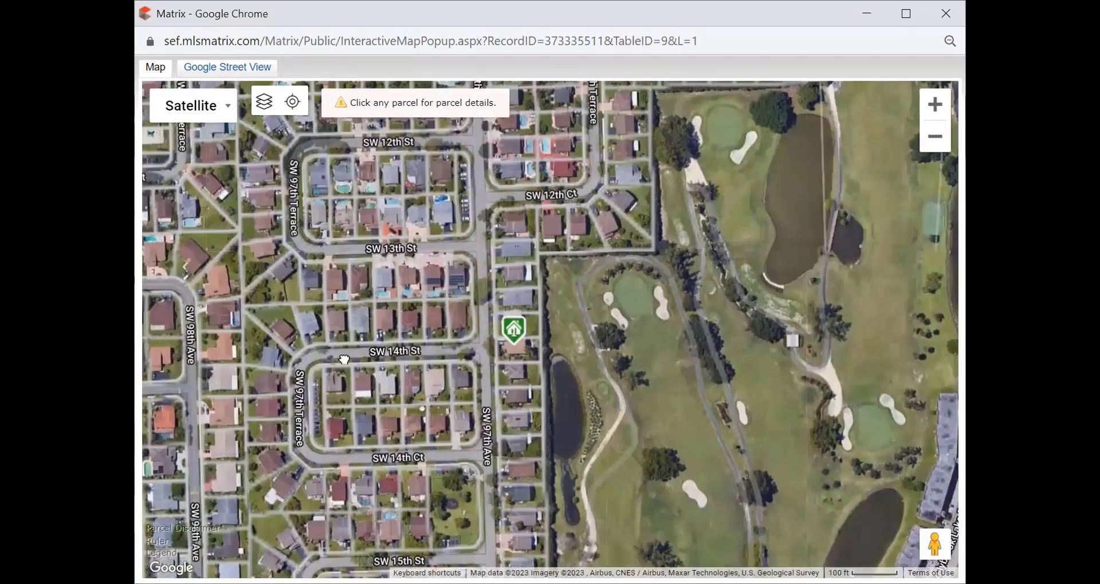
{"action": "mouse_move", "coordinate": [421, 246]}
{"action": "left_mouse_down"}
{"action": "mouse_move", "coordinate": [423, 292]}
{"action": "mouse_move", "coordinate": [358, 383]}
{"action": "mouse_move", "coordinate": [360, 424]}
{"action": "mouse_move", "coordinate": [451, 425]}
{"action": "mouse_move", "coordinate": [528, 331]}
{"action": "mouse_move", "coordinate": [537, 226]}
{"action": "mouse_move", "coordinate": [605, 127]}
{"action": "left_mouse_up"}
{"action": "left_click_drag", "start_coordinate": [482, 321], "coordinate": [551, 169]}
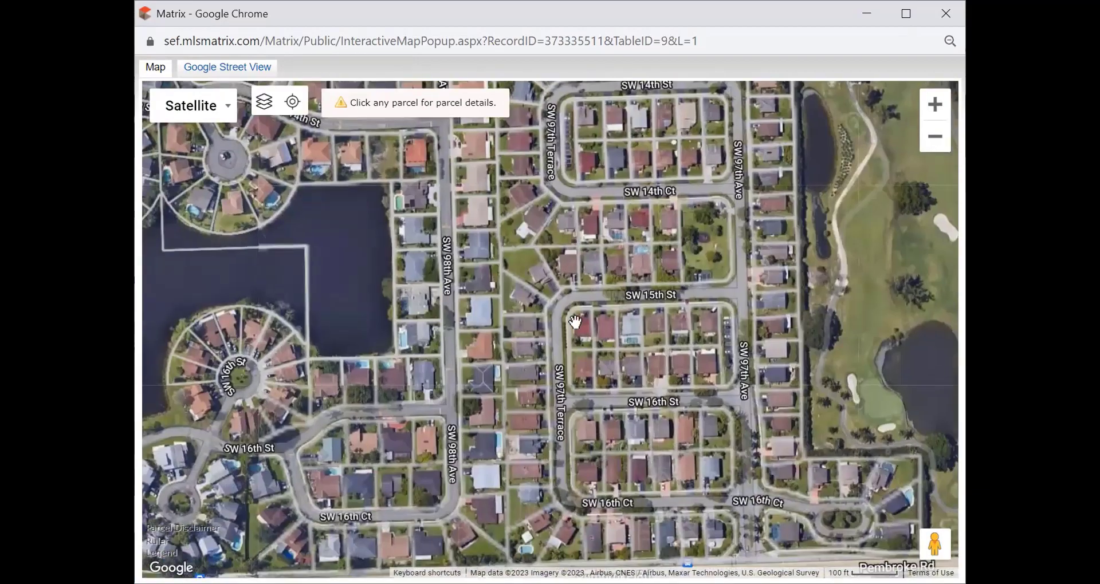
{"action": "mouse_move", "coordinate": [481, 344]}
{"action": "left_mouse_down"}
{"action": "mouse_move", "coordinate": [504, 367]}
{"action": "mouse_move", "coordinate": [762, 458]}
{"action": "mouse_move", "coordinate": [810, 424]}
{"action": "mouse_move", "coordinate": [574, 328]}
{"action": "mouse_move", "coordinate": [534, 545]}
{"action": "left_mouse_up"}
{"action": "mouse_move", "coordinate": [553, 324]}
{"action": "left_mouse_down"}
{"action": "mouse_move", "coordinate": [628, 496]}
{"action": "mouse_move", "coordinate": [648, 510]}
{"action": "mouse_move", "coordinate": [452, 244]}
{"action": "mouse_move", "coordinate": [451, 220]}
{"action": "mouse_move", "coordinate": [393, 244]}
{"action": "left_mouse_up"}
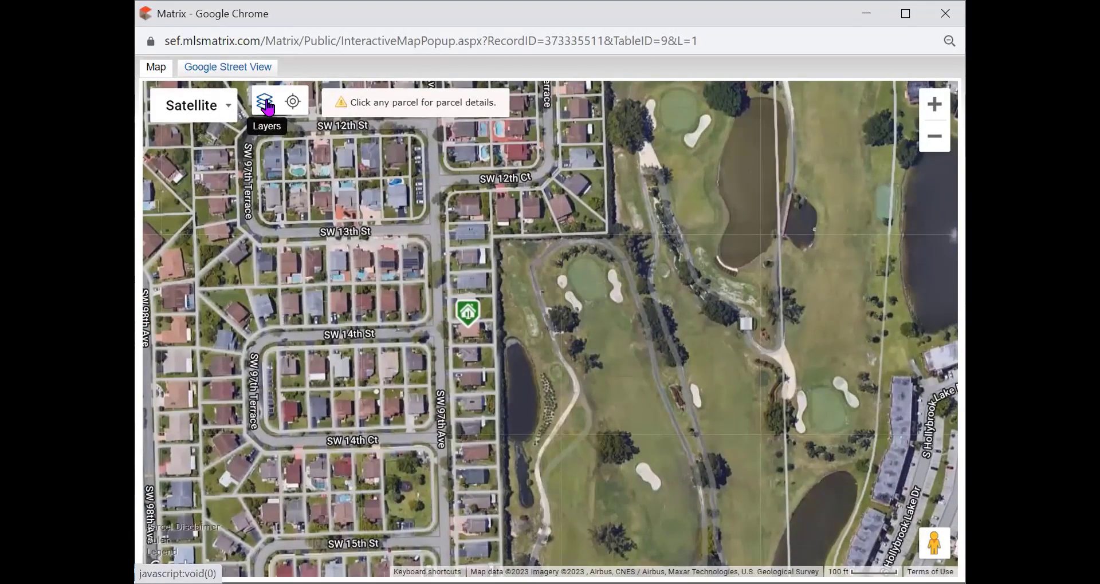
Step: Overlay Flood Zones from Layers > Boundaries, inspect them, then turn the overlay off
{"action": "left_click", "coordinate": [265, 103]}
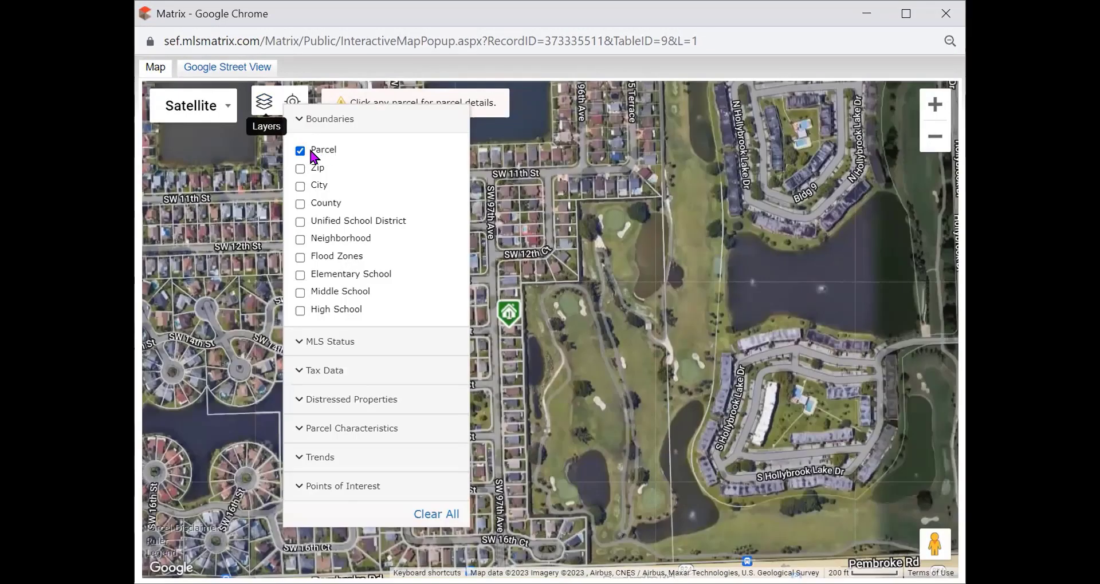
{"action": "left_click", "coordinate": [299, 256]}
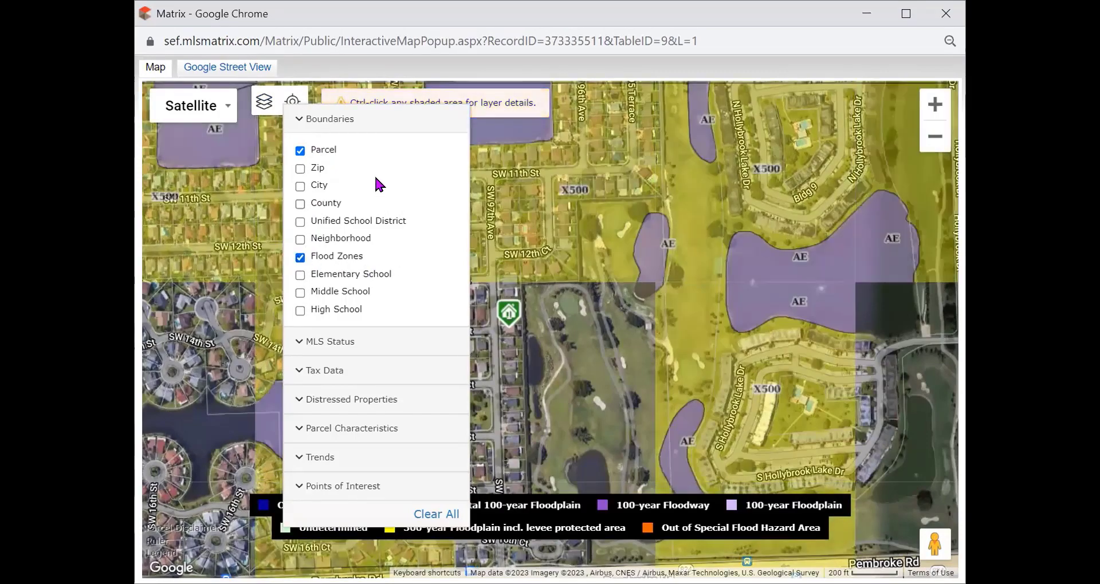
{"action": "left_click", "coordinate": [336, 121]}
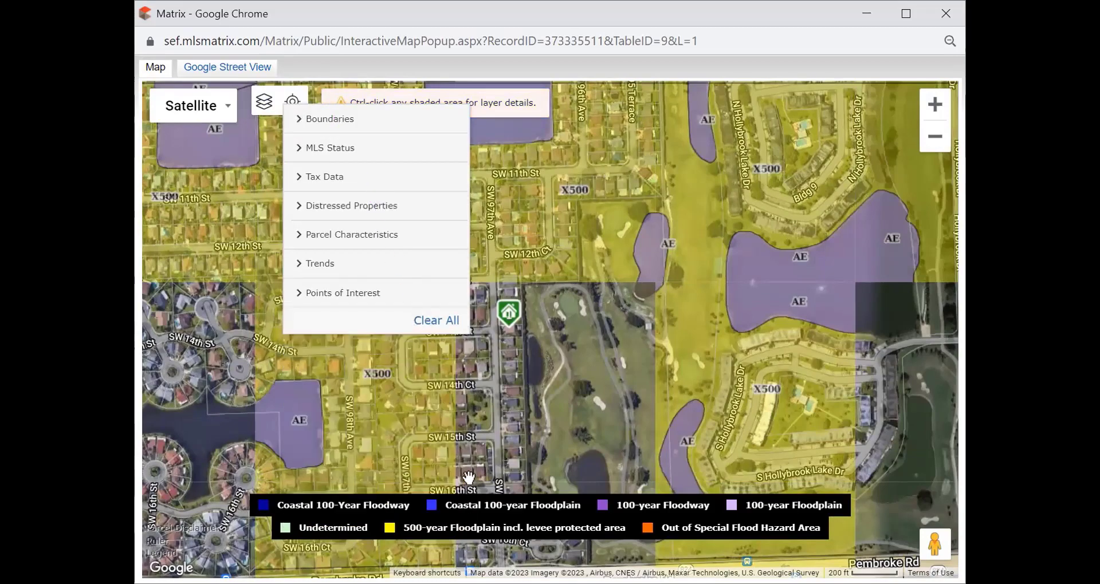
{"action": "left_click_drag", "start_coordinate": [324, 406], "coordinate": [292, 364]}
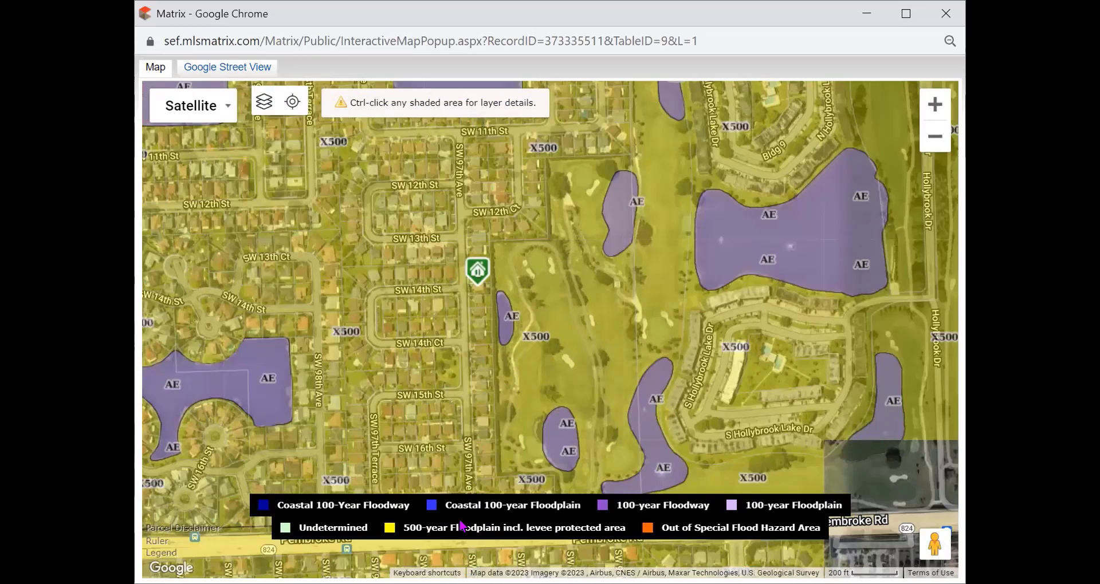
{"action": "left_click", "coordinate": [264, 101]}
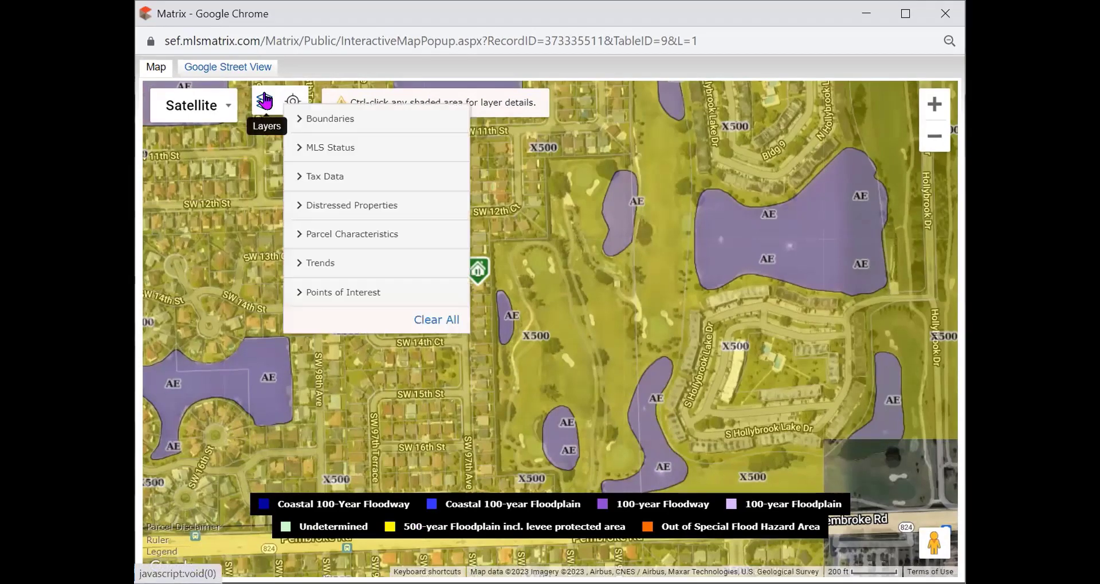
{"action": "left_click", "coordinate": [322, 120]}
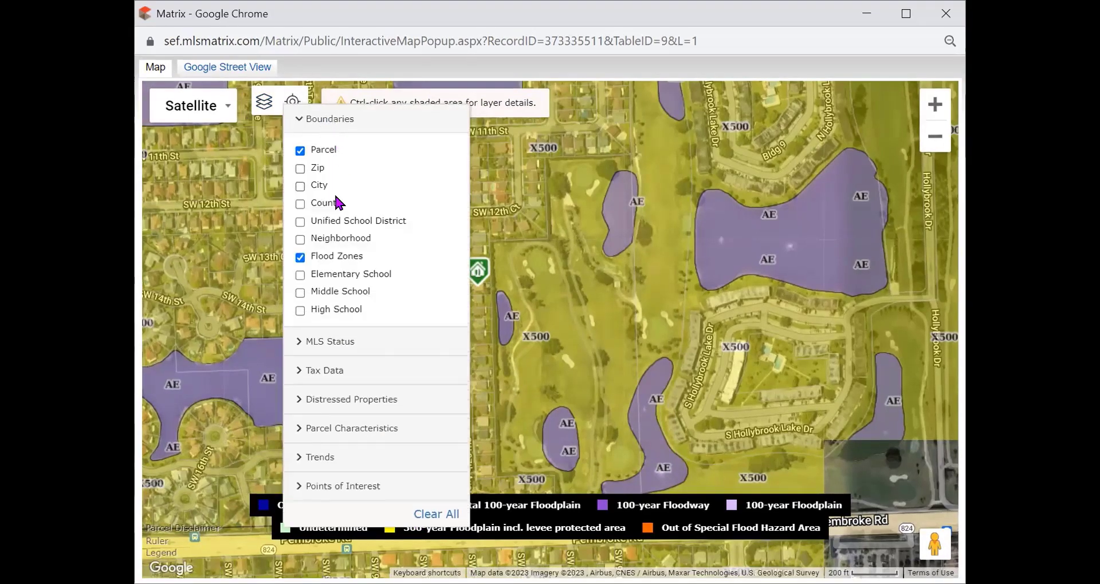
{"action": "left_click", "coordinate": [299, 257]}
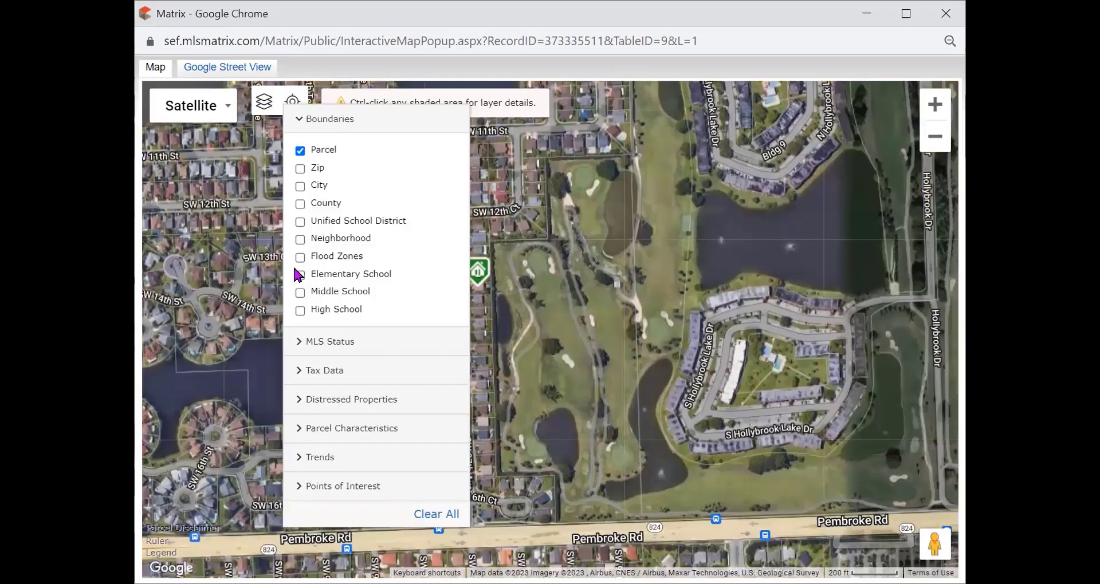
Step: Turn on the Elementary, Middle and High School boundary layers
{"action": "left_click", "coordinate": [299, 275]}
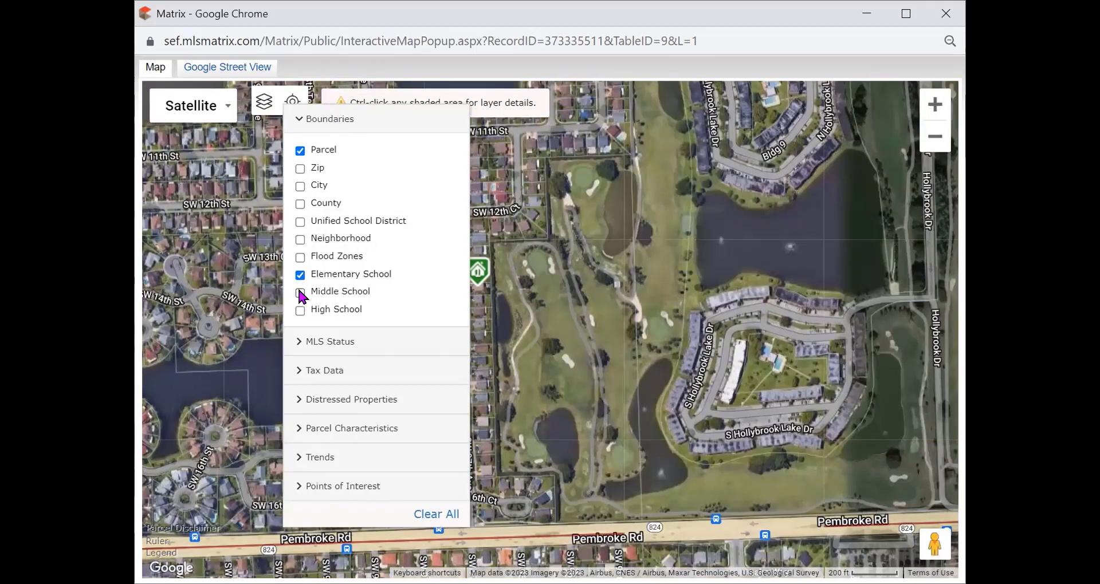
{"action": "left_click", "coordinate": [300, 310]}
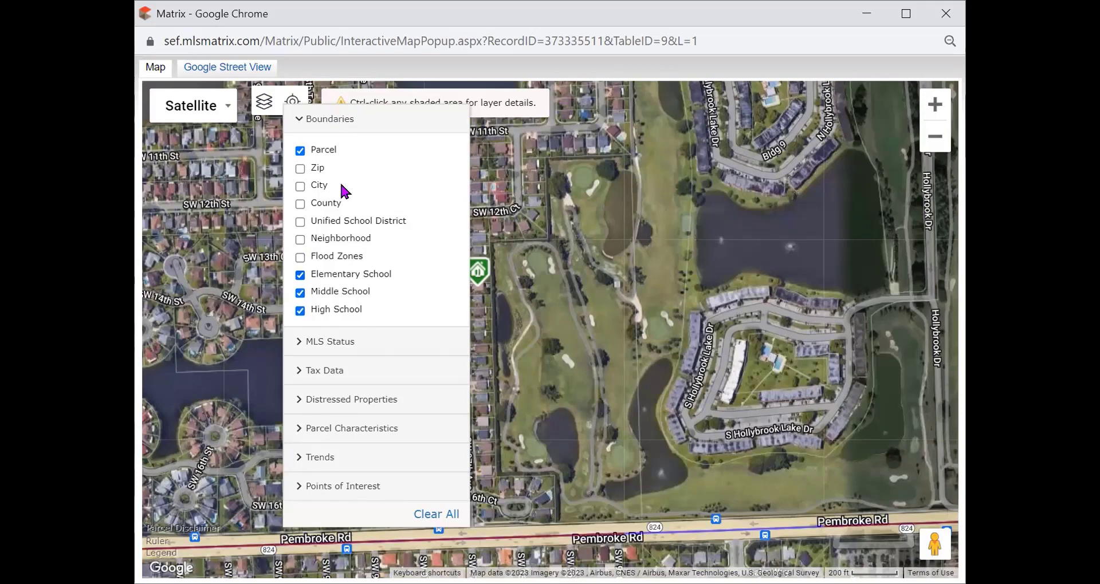
{"action": "left_click", "coordinate": [335, 121]}
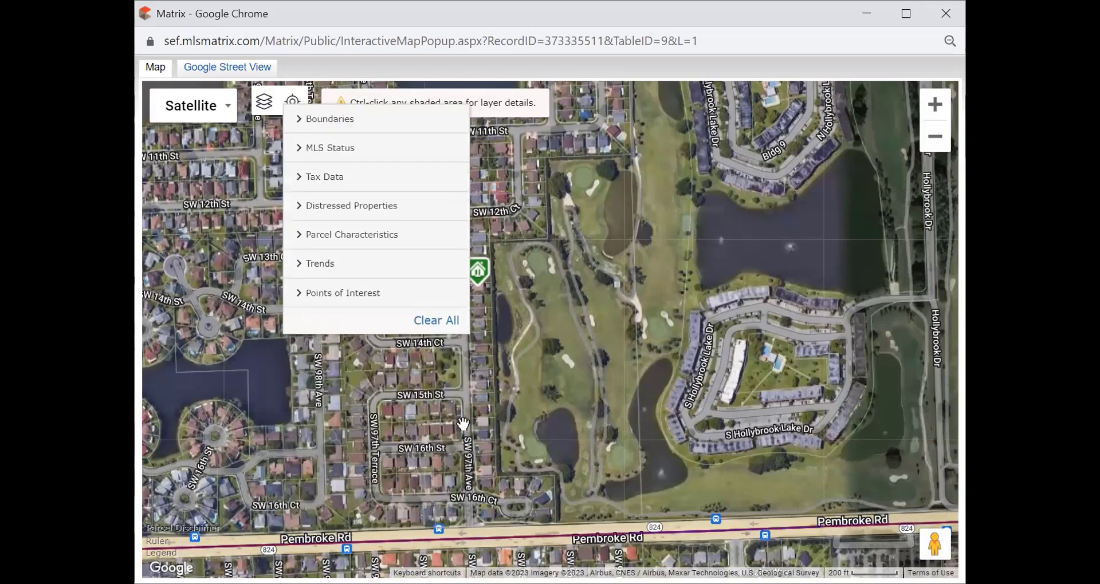
Step: Switch to the plain road map and zoom out four levels around the listing
{"action": "left_click", "coordinate": [224, 109]}
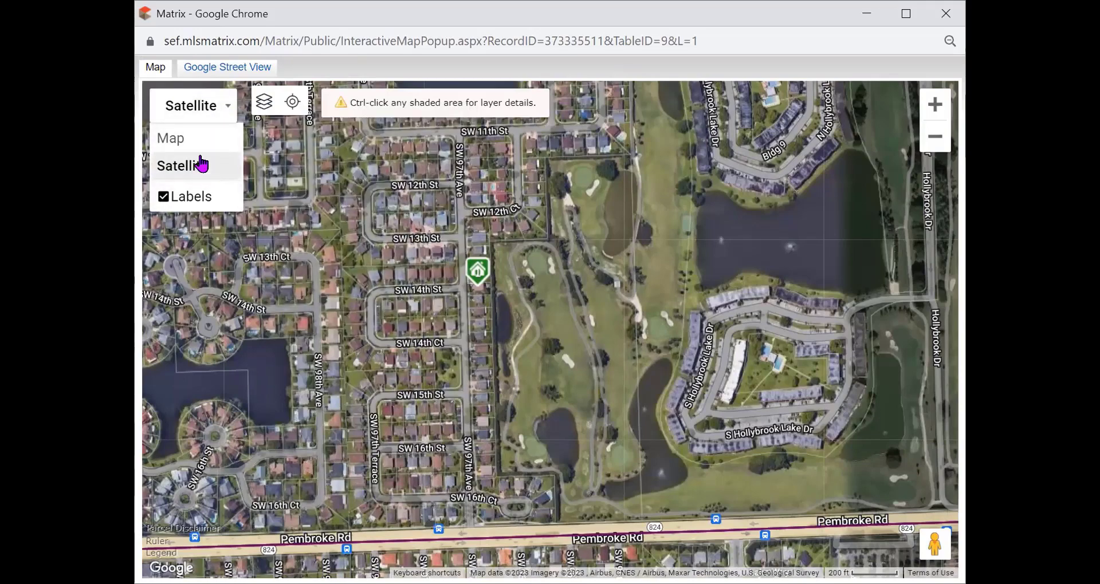
{"action": "left_click", "coordinate": [192, 141]}
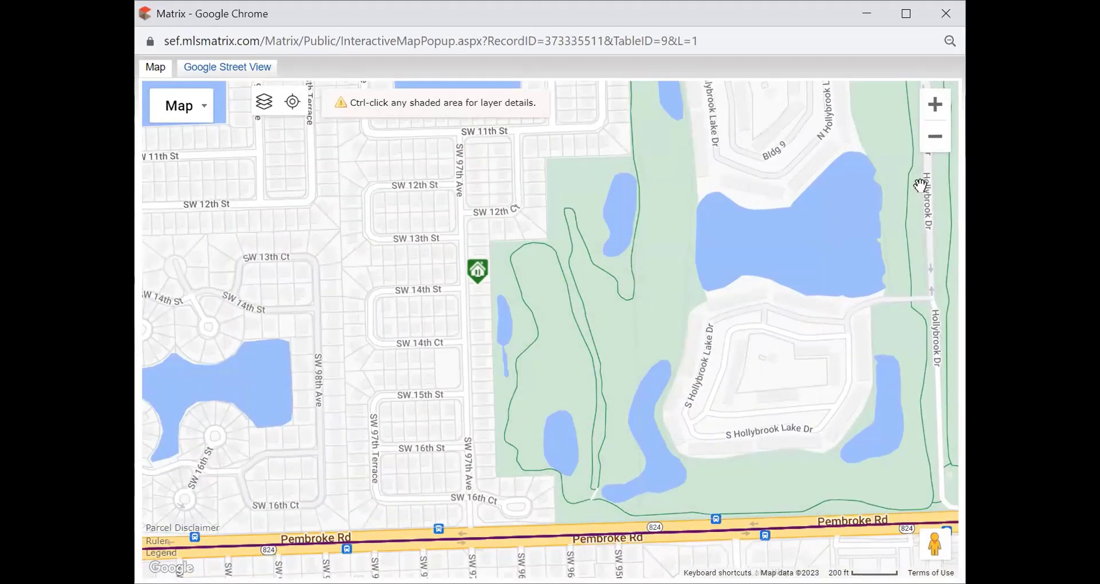
{"action": "left_click", "coordinate": [935, 140]}
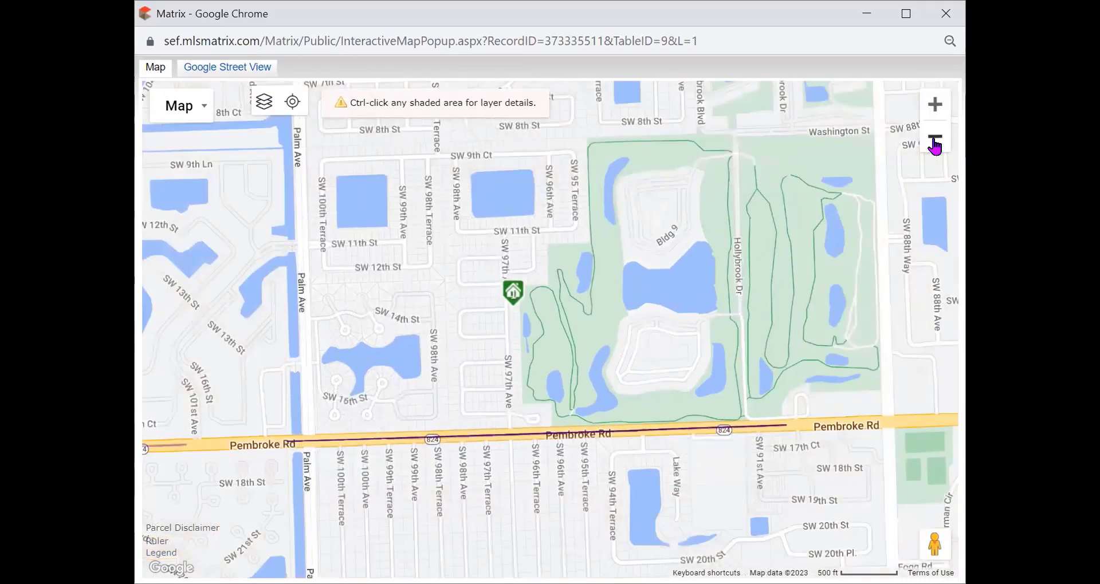
{"action": "left_click", "coordinate": [935, 140]}
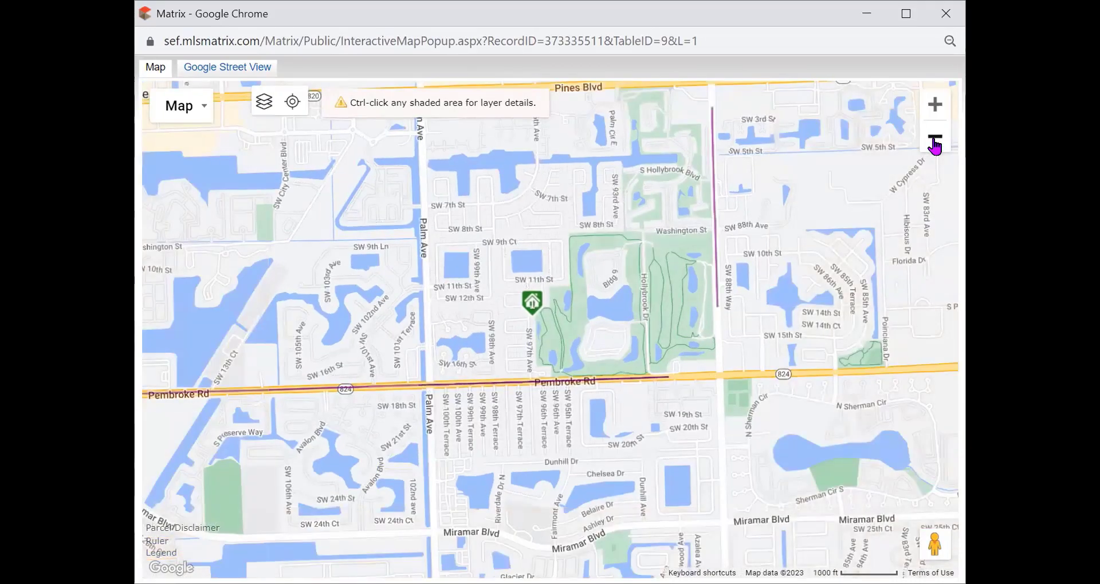
{"action": "left_click", "coordinate": [935, 140]}
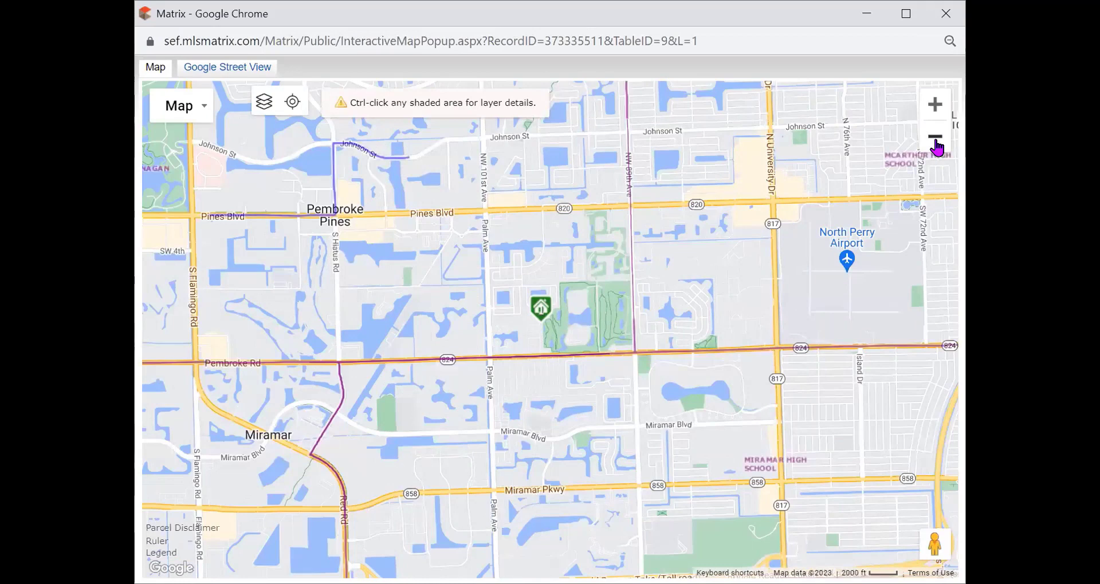
{"action": "left_click", "coordinate": [935, 140]}
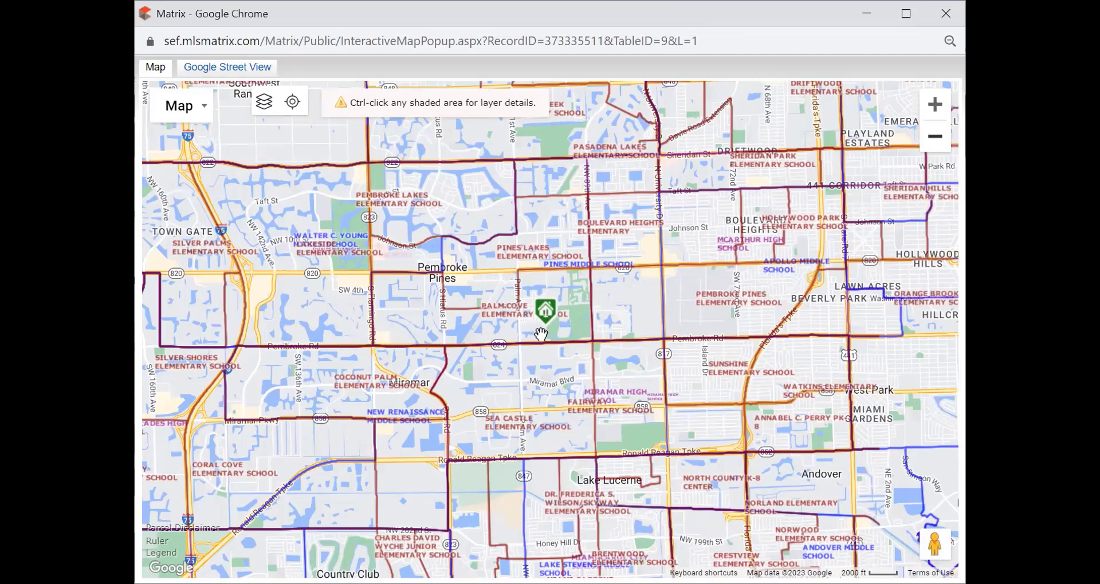
Step: Hide the elementary and middle school boundary layers on the map
{"action": "left_click", "coordinate": [264, 103]}
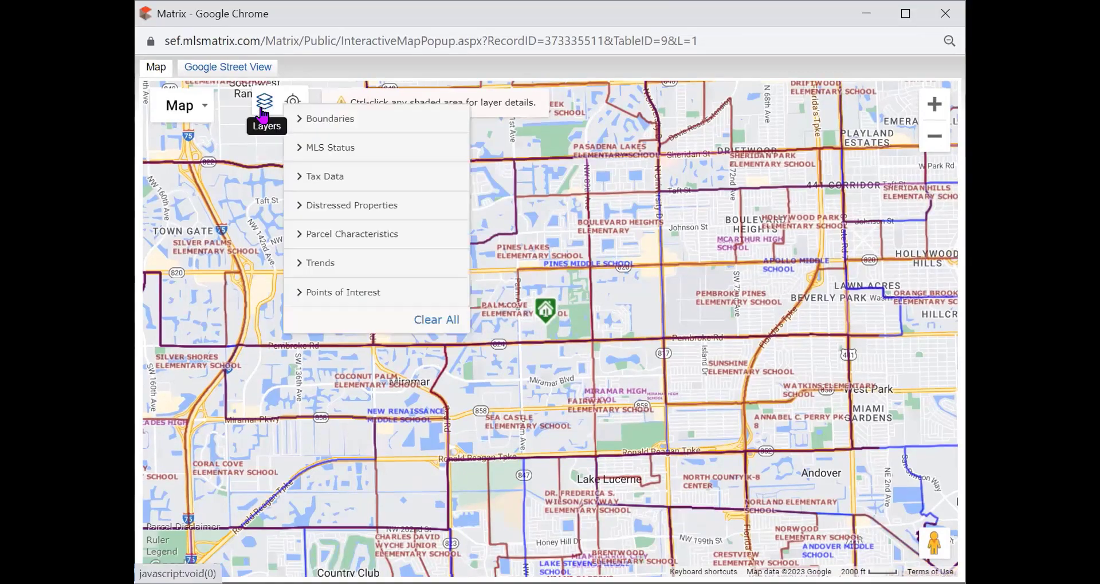
{"action": "left_click", "coordinate": [312, 120]}
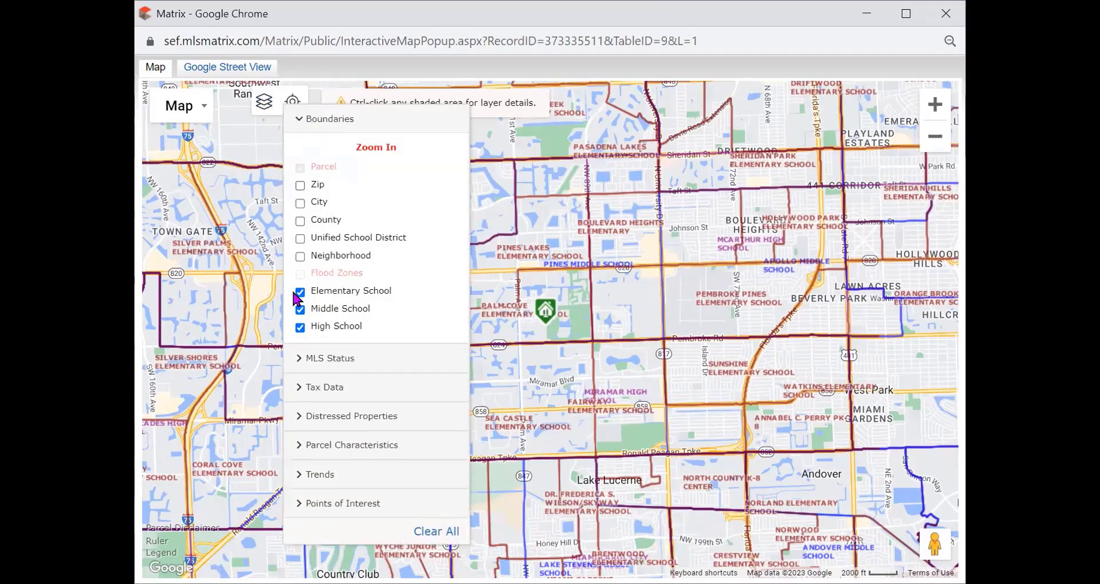
{"action": "left_click", "coordinate": [300, 292]}
{"action": "left_click", "coordinate": [300, 310]}
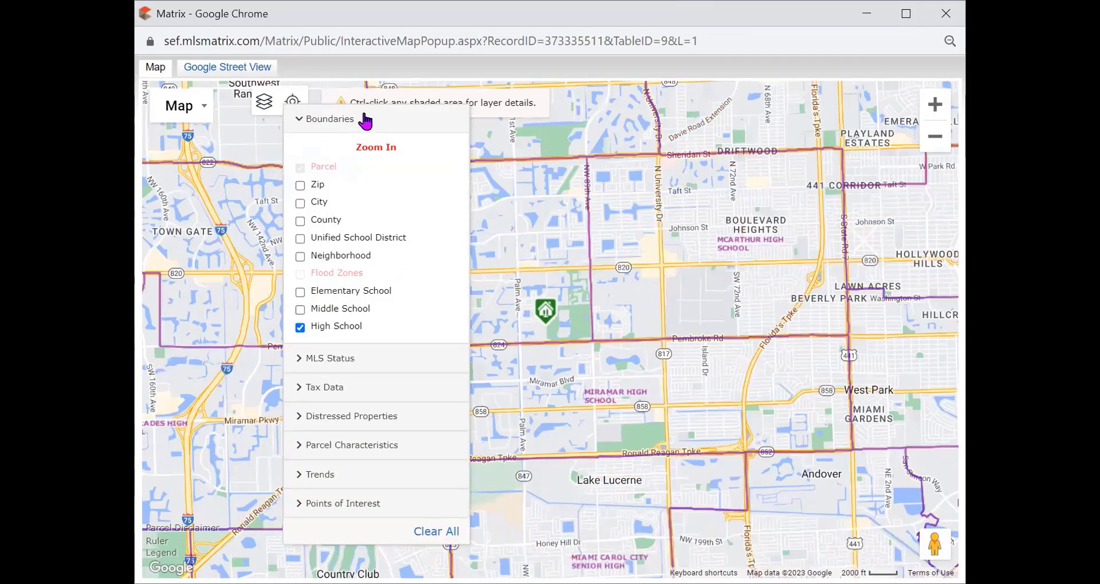
{"action": "left_click", "coordinate": [347, 121]}
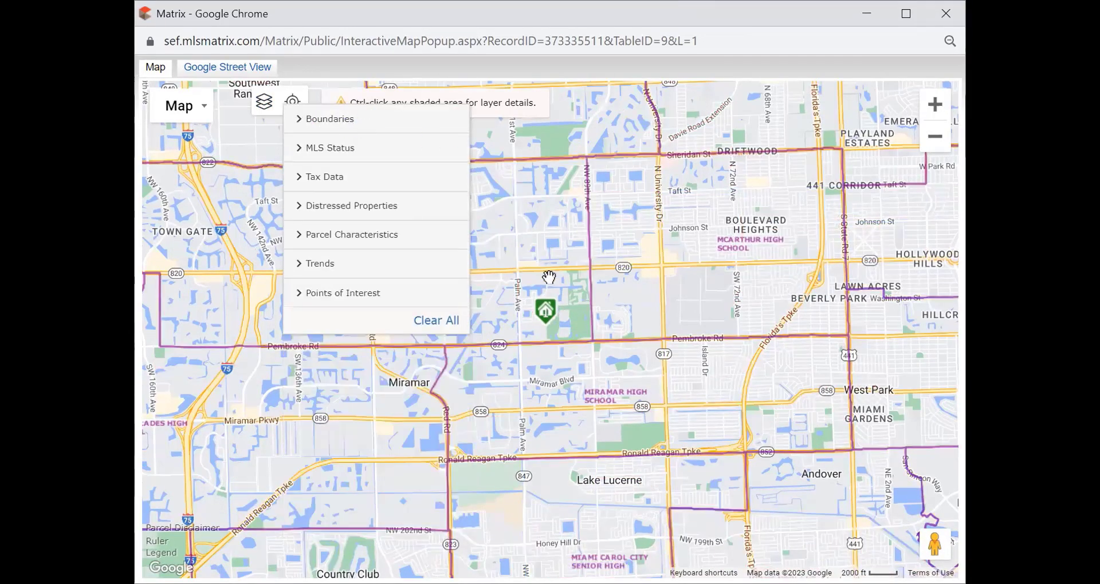
{"action": "mouse_move", "coordinate": [550, 318]}
{"action": "left_click", "coordinate": [532, 334]}
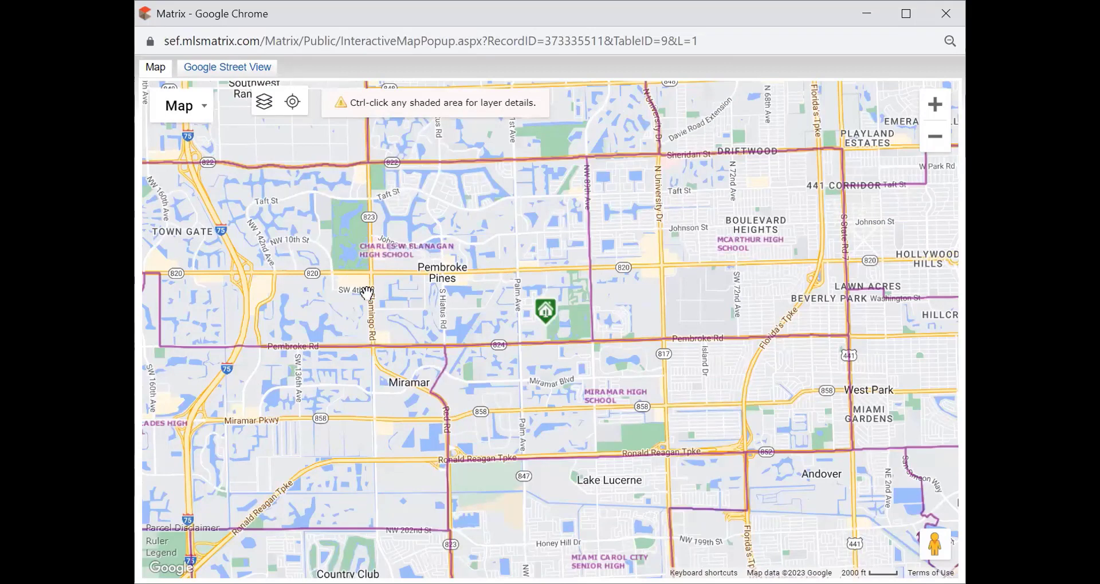
Step: Swap the High School boundary layer for Middle School boundaries
{"action": "left_click", "coordinate": [264, 102]}
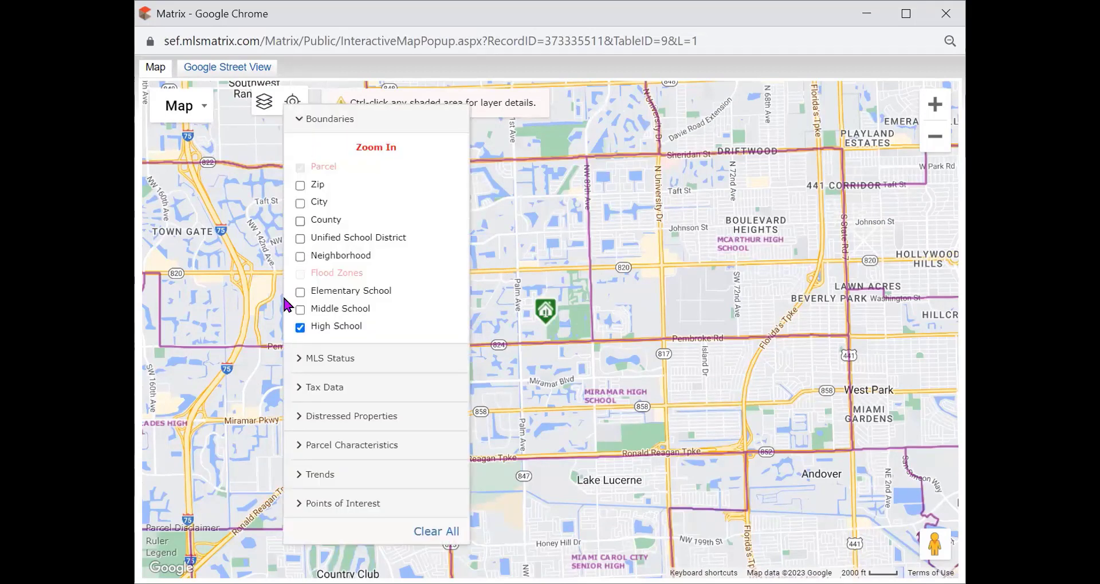
{"action": "left_click", "coordinate": [299, 327]}
{"action": "left_click", "coordinate": [299, 309]}
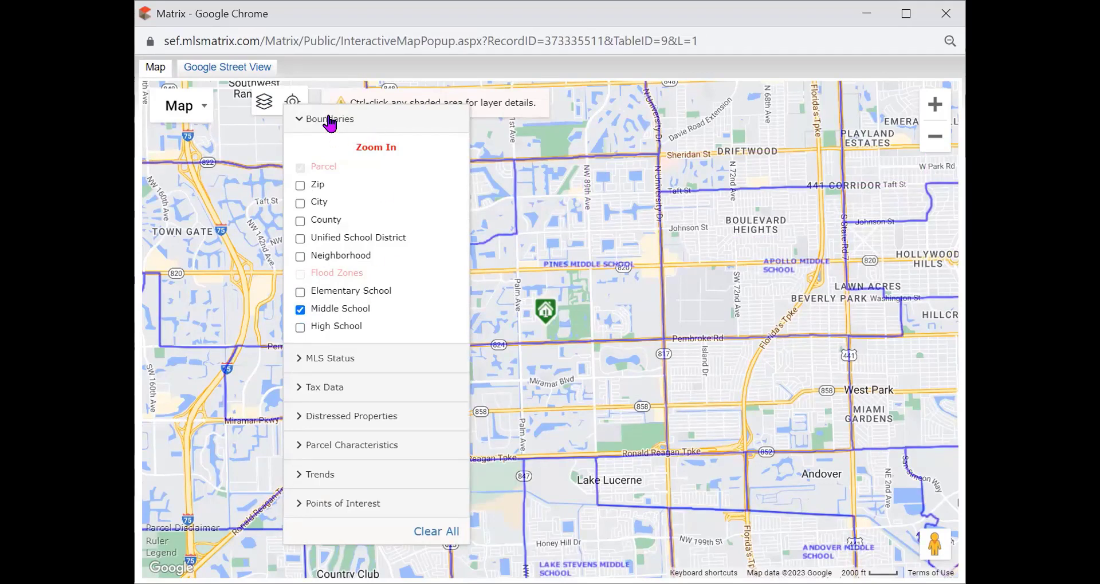
{"action": "left_click", "coordinate": [329, 120]}
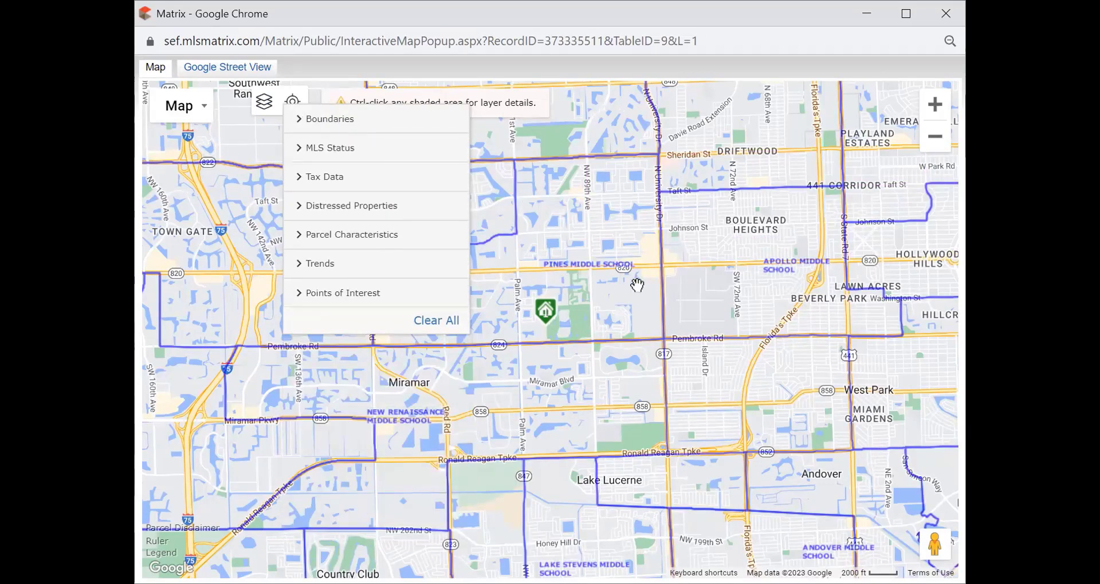
{"action": "left_click", "coordinate": [637, 285]}
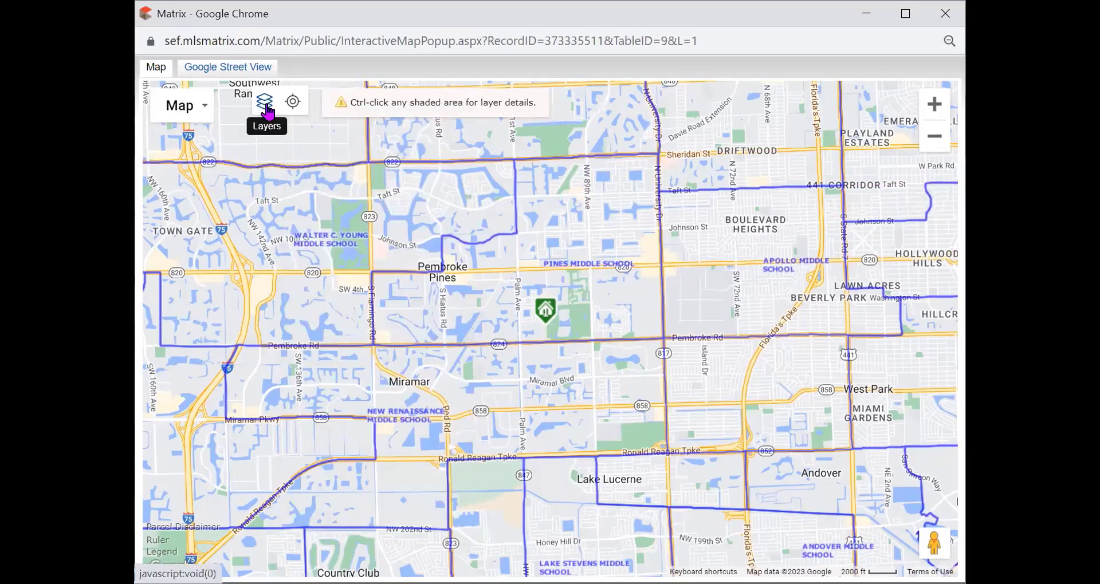
Step: Turn off Middle School boundaries so only neighborhood outlines remain
{"action": "left_click", "coordinate": [266, 106]}
{"action": "left_click", "coordinate": [314, 150]}
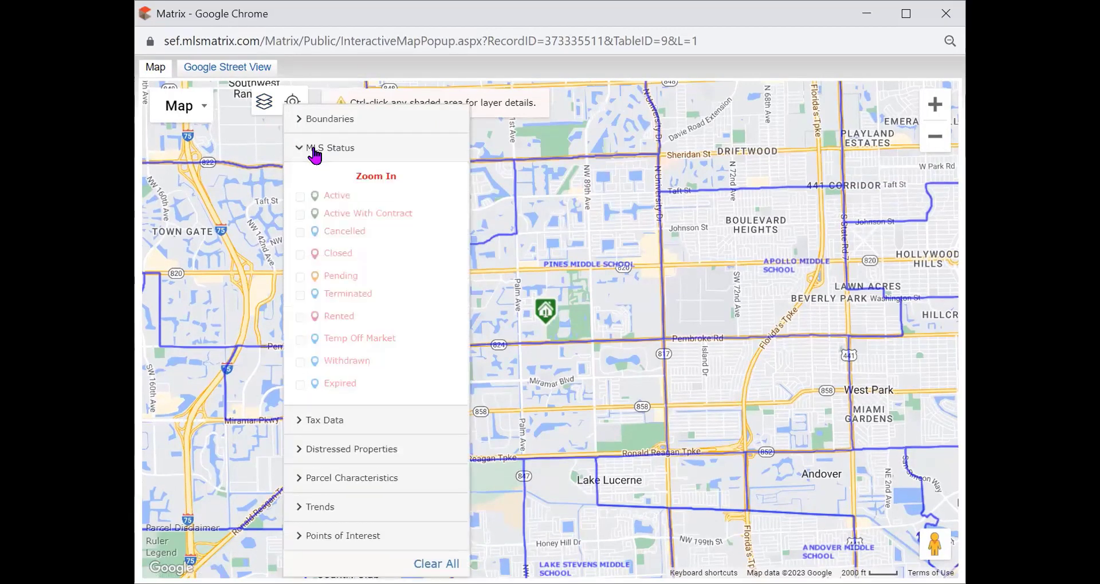
{"action": "left_click", "coordinate": [317, 148]}
{"action": "left_click", "coordinate": [319, 120]}
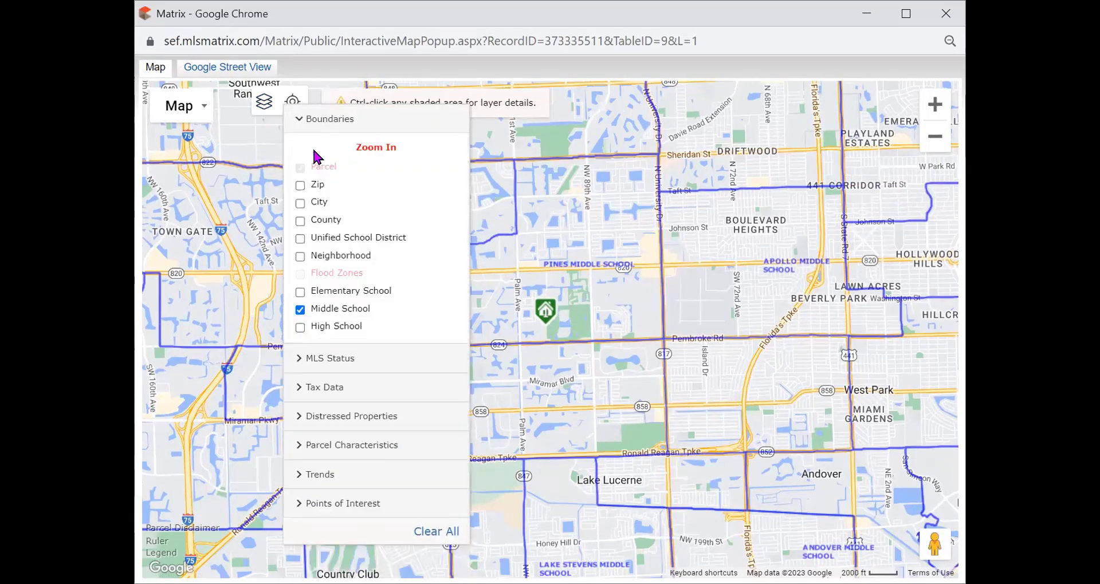
{"action": "left_click", "coordinate": [298, 311]}
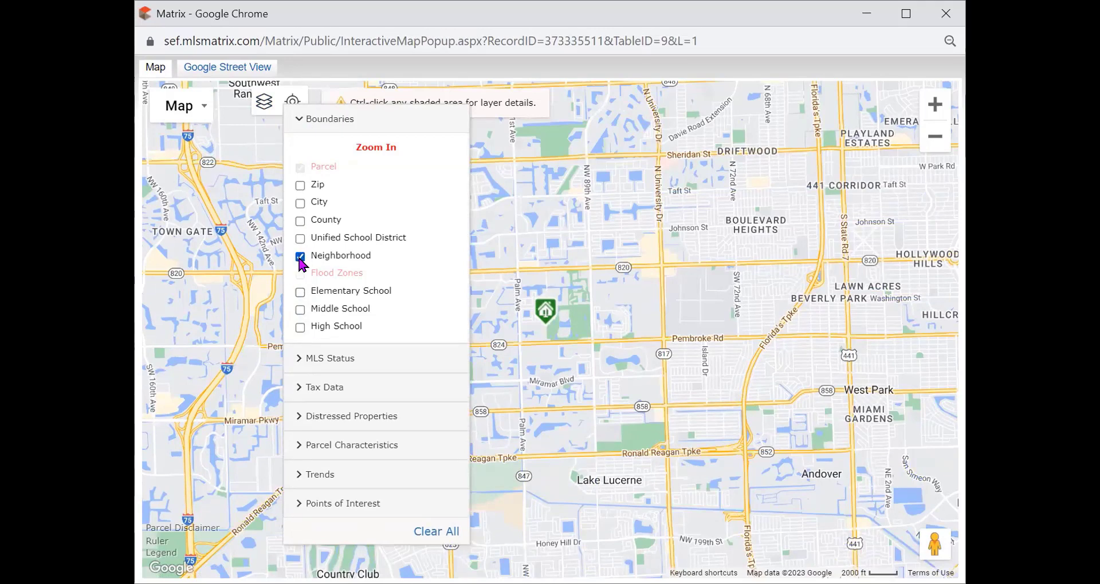
{"action": "left_click", "coordinate": [361, 120]}
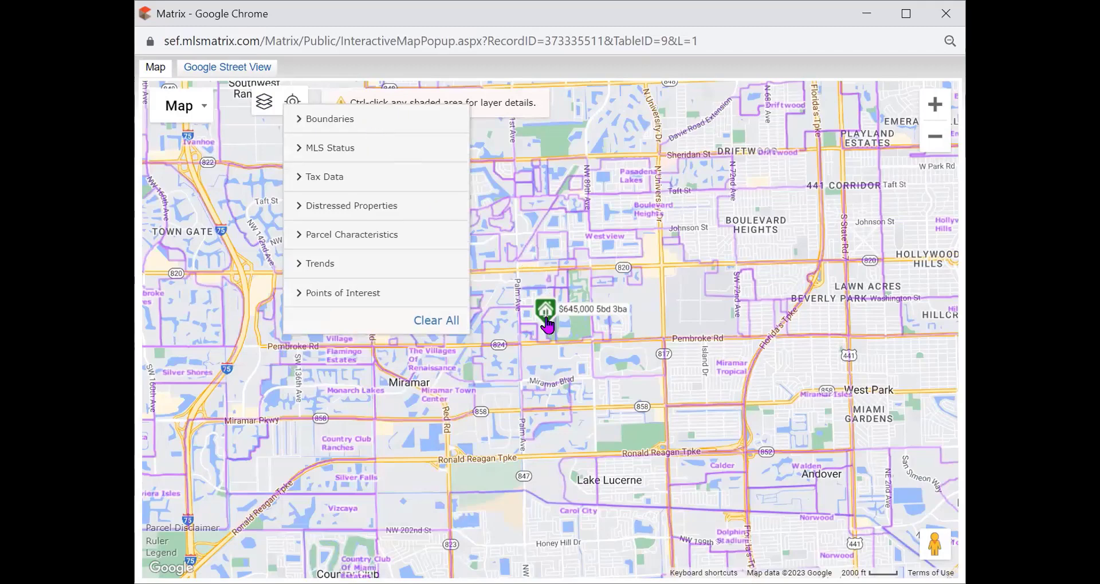
{"action": "left_click", "coordinate": [530, 332]}
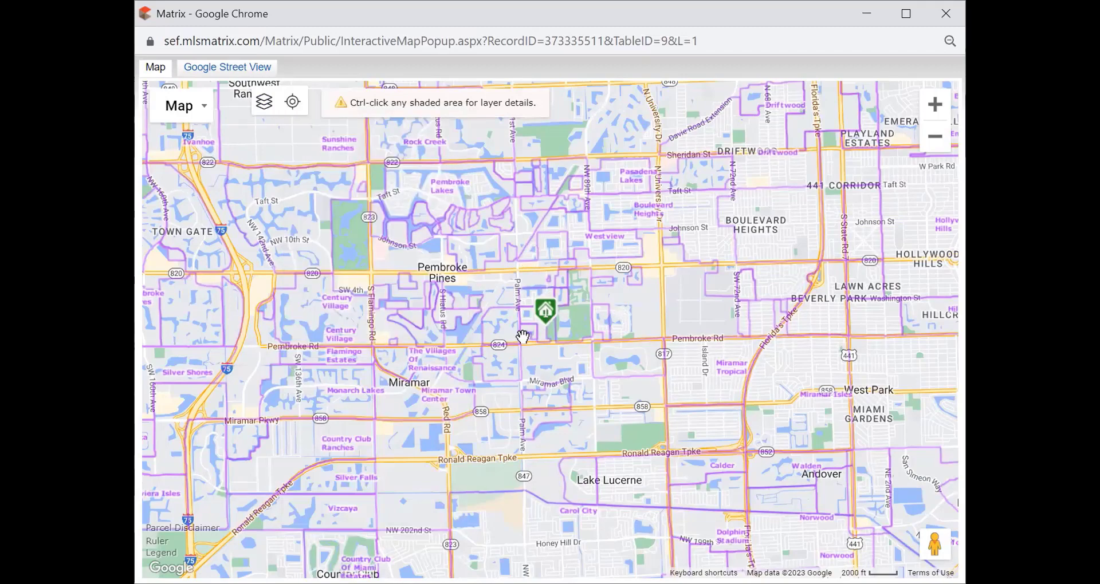
Step: Zoom in near the listing and uncheck the Neighborhood boundaries layer
{"action": "scroll", "coordinate": [522, 323], "scroll_direction": "up", "scroll_amount": 1}
{"action": "scroll", "coordinate": [521, 324], "scroll_direction": "up", "scroll_amount": 1}
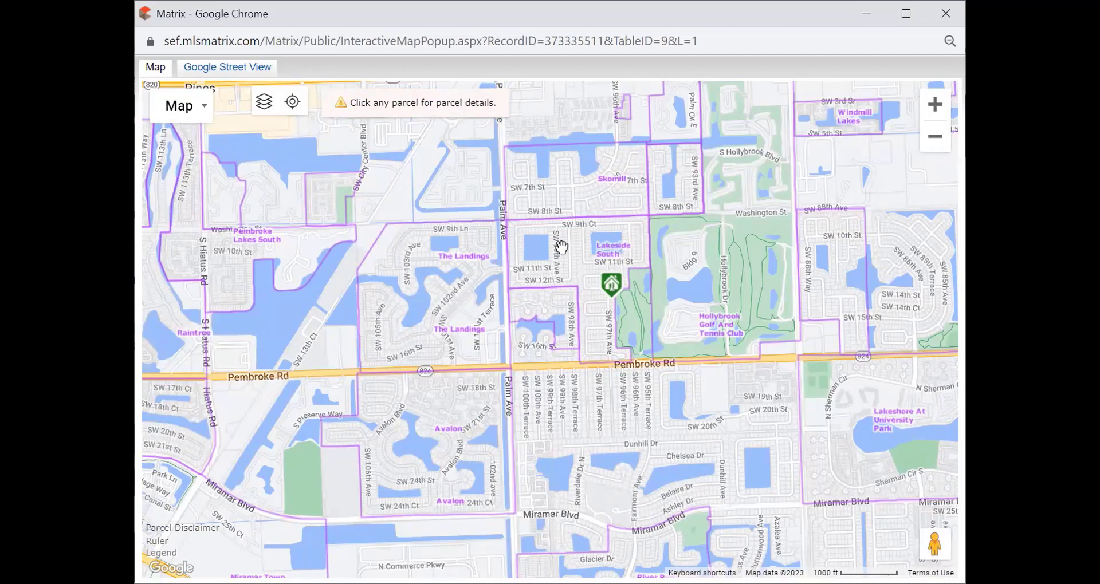
{"action": "left_click", "coordinate": [264, 103]}
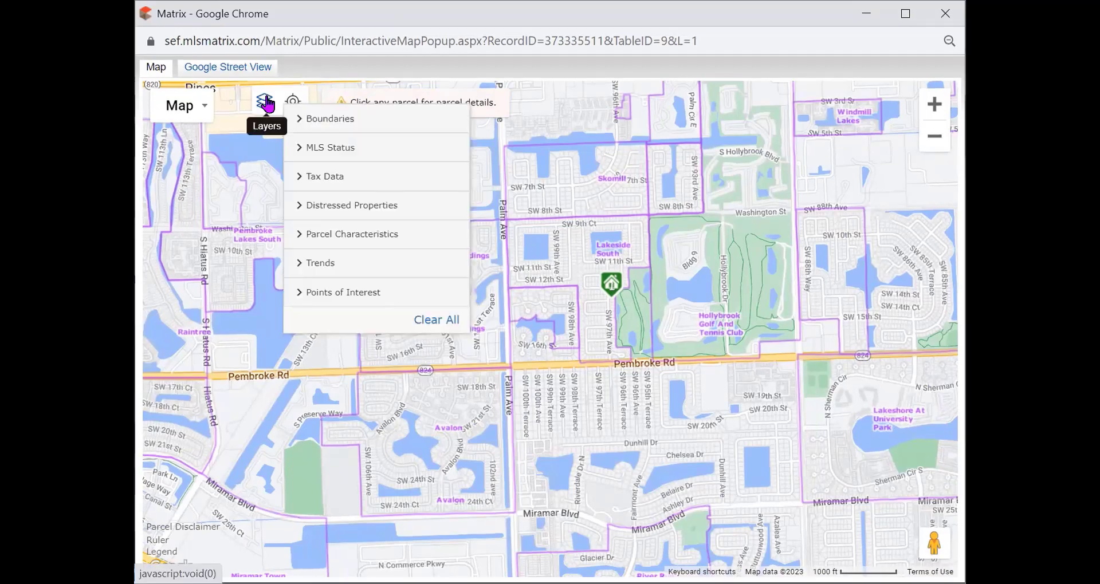
{"action": "left_click", "coordinate": [340, 117]}
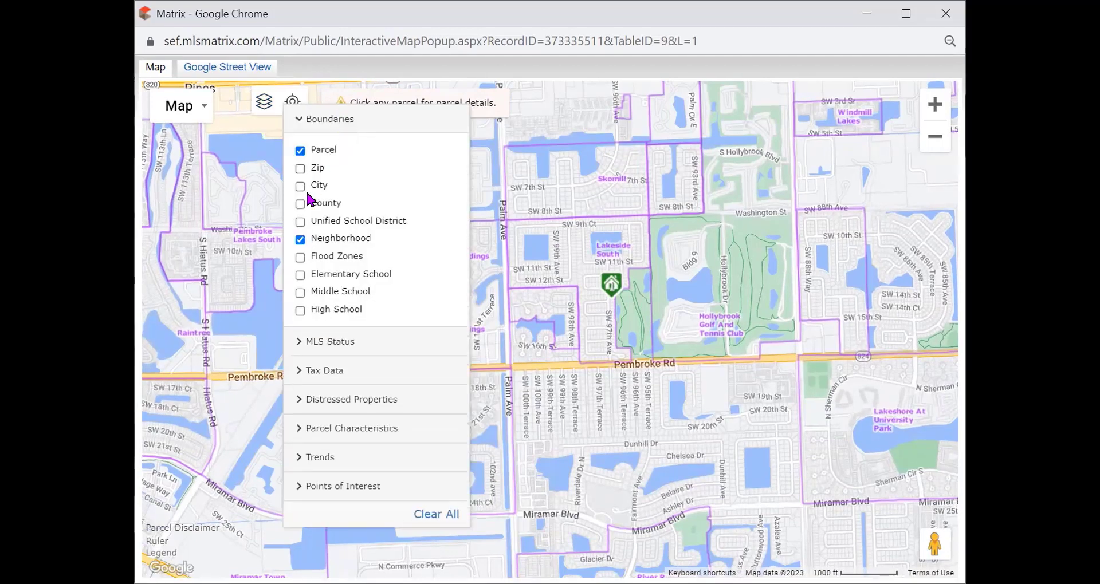
{"action": "left_click", "coordinate": [300, 239]}
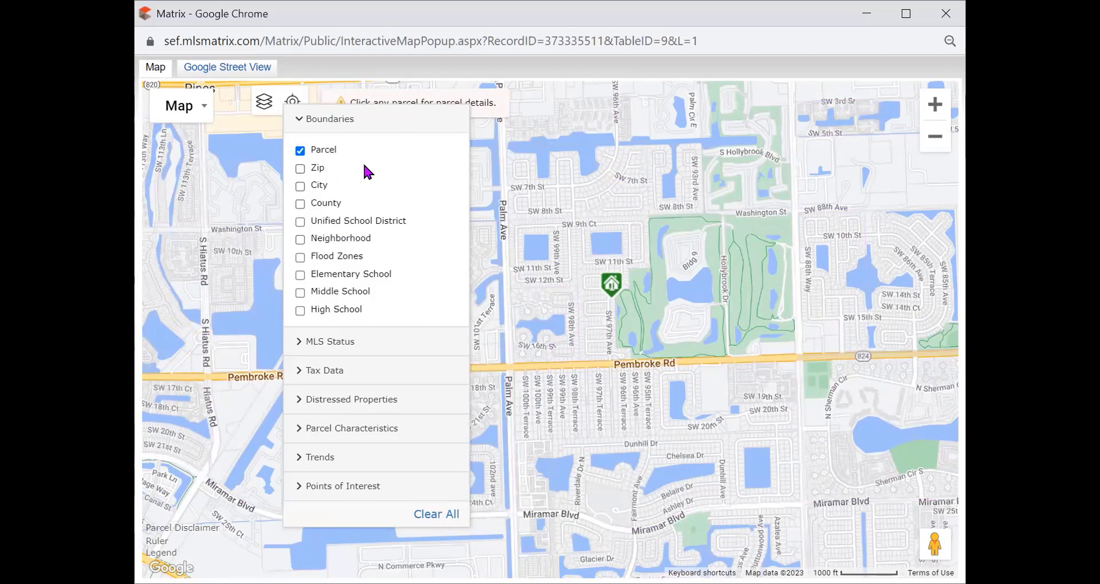
{"action": "left_click", "coordinate": [313, 125]}
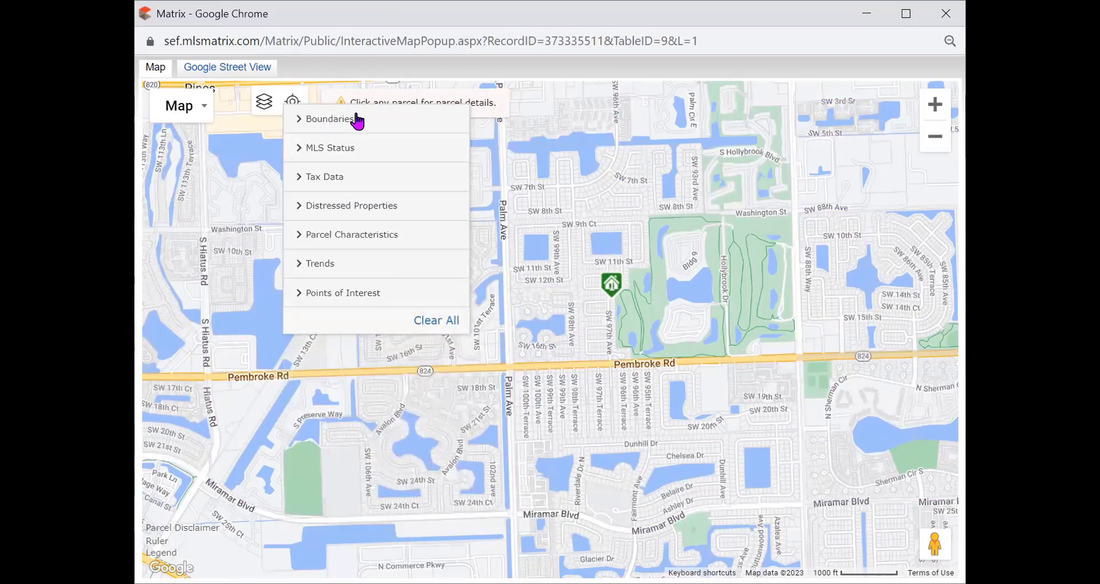
Step: Enable six point-of-interest layers, from Arts and Entertainment to Transportation, then zoom out one level
{"action": "left_click", "coordinate": [329, 295]}
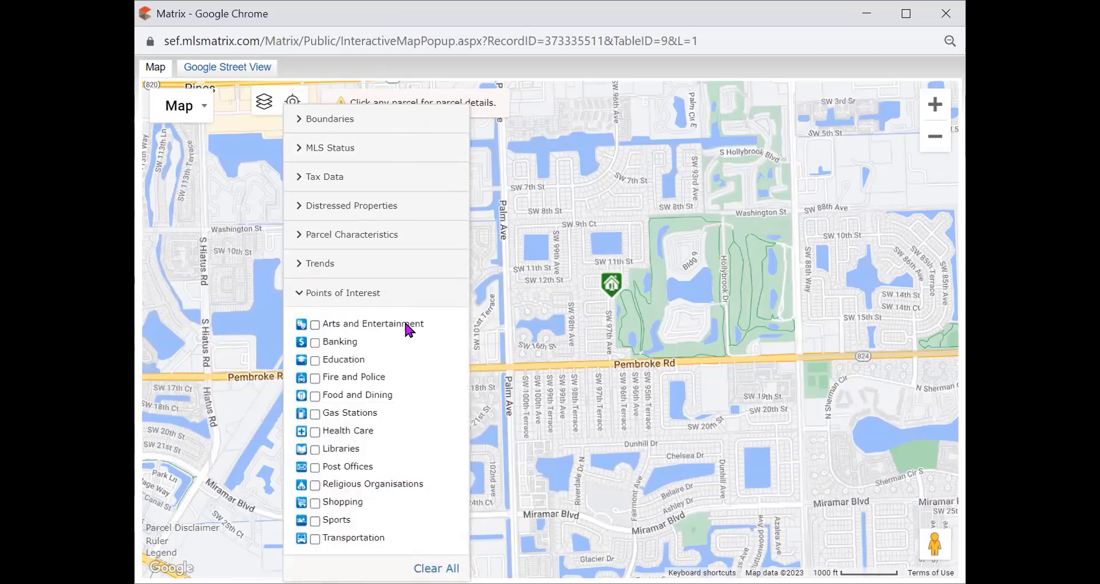
{"action": "left_click", "coordinate": [315, 325]}
{"action": "left_click", "coordinate": [315, 396]}
{"action": "left_click", "coordinate": [314, 432]}
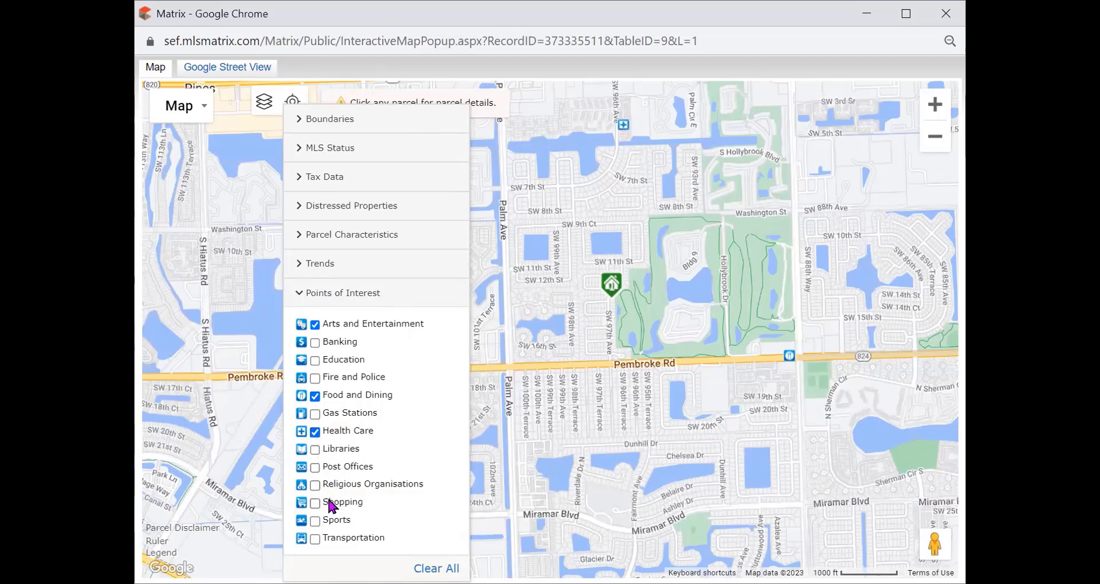
{"action": "left_click", "coordinate": [314, 468]}
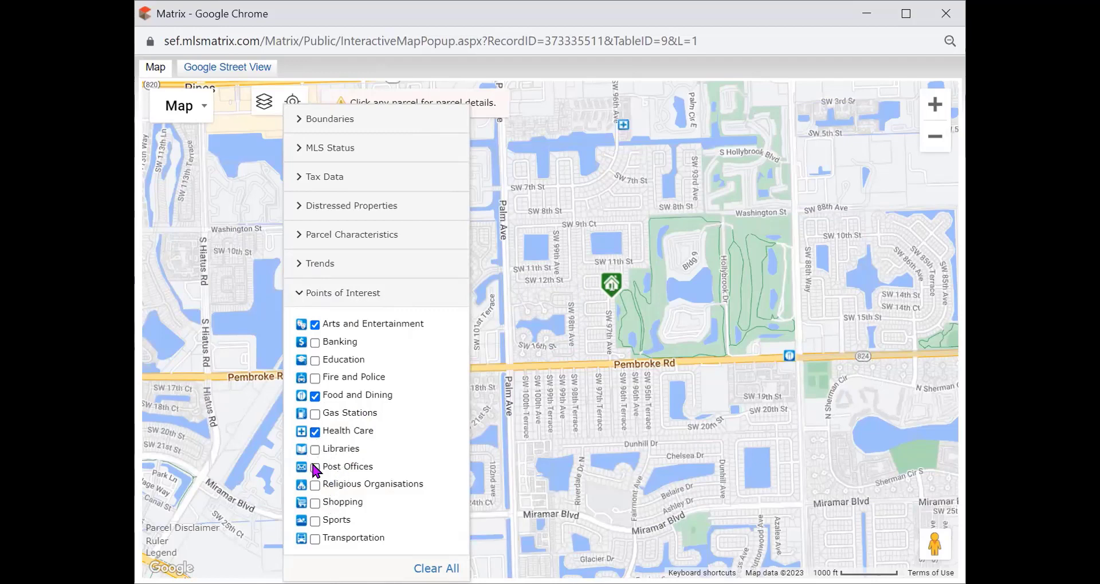
{"action": "left_click", "coordinate": [315, 502]}
{"action": "left_click", "coordinate": [314, 539]}
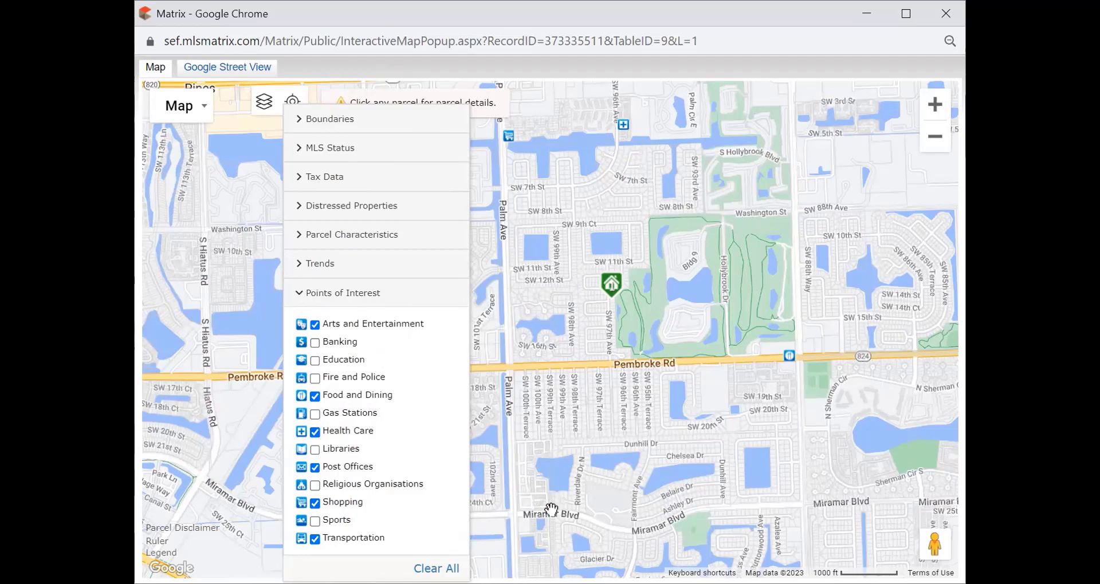
{"action": "left_click", "coordinate": [264, 102]}
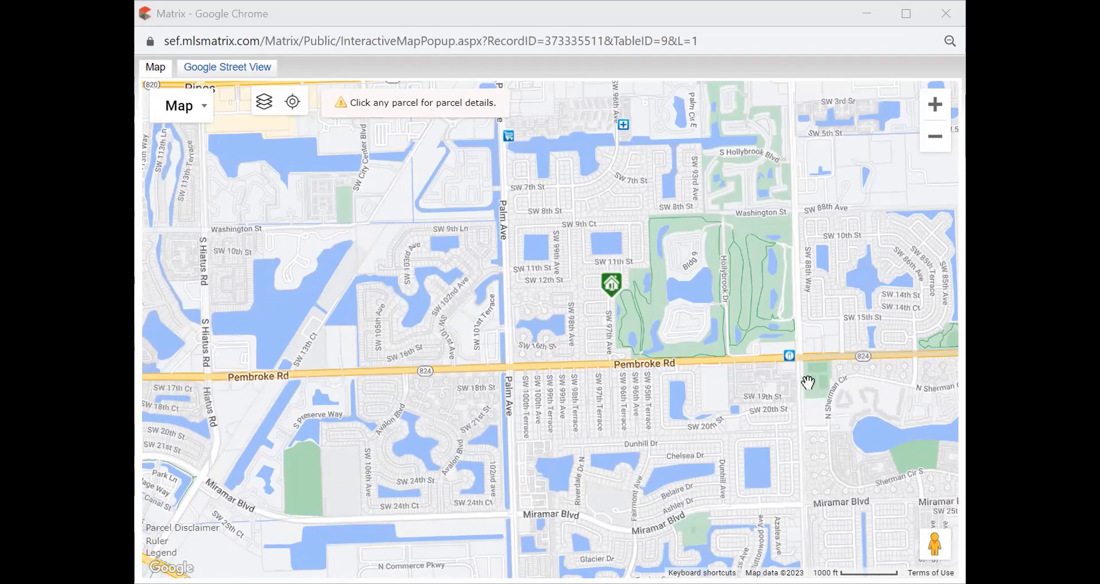
{"action": "key", "text": "minus"}
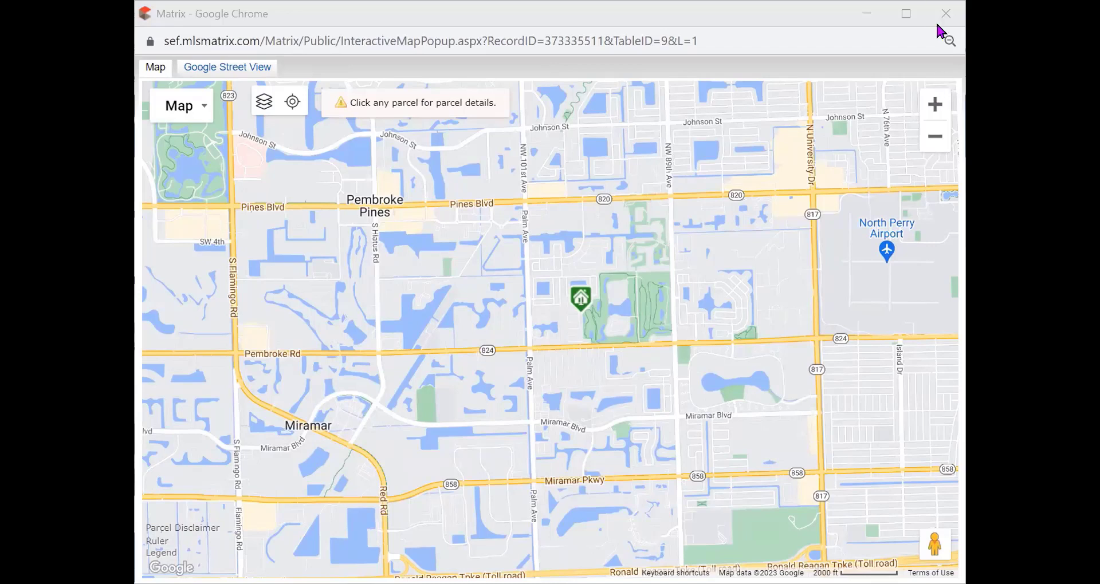
Step: Clear every layer from the map with Clear All
{"action": "left_click", "coordinate": [269, 106]}
{"action": "left_click", "coordinate": [324, 121]}
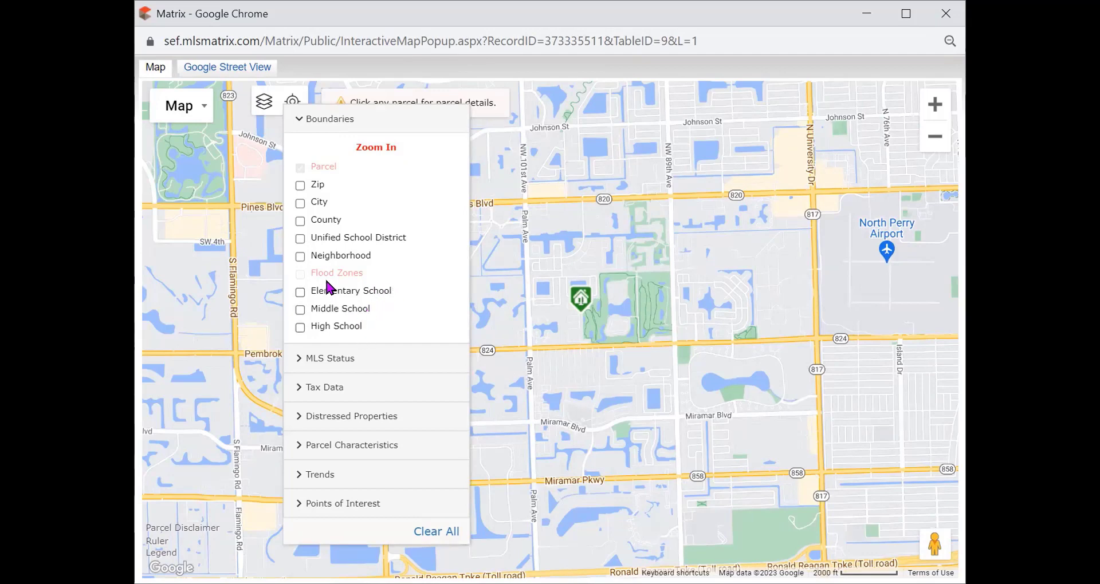
{"action": "left_click", "coordinate": [315, 118]}
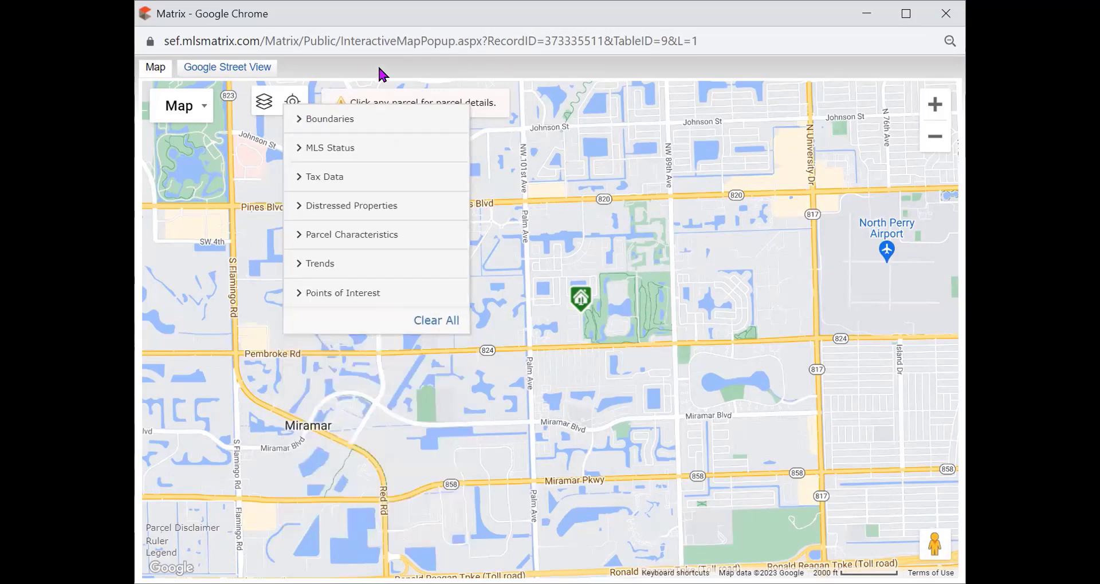
{"action": "left_click", "coordinate": [435, 320]}
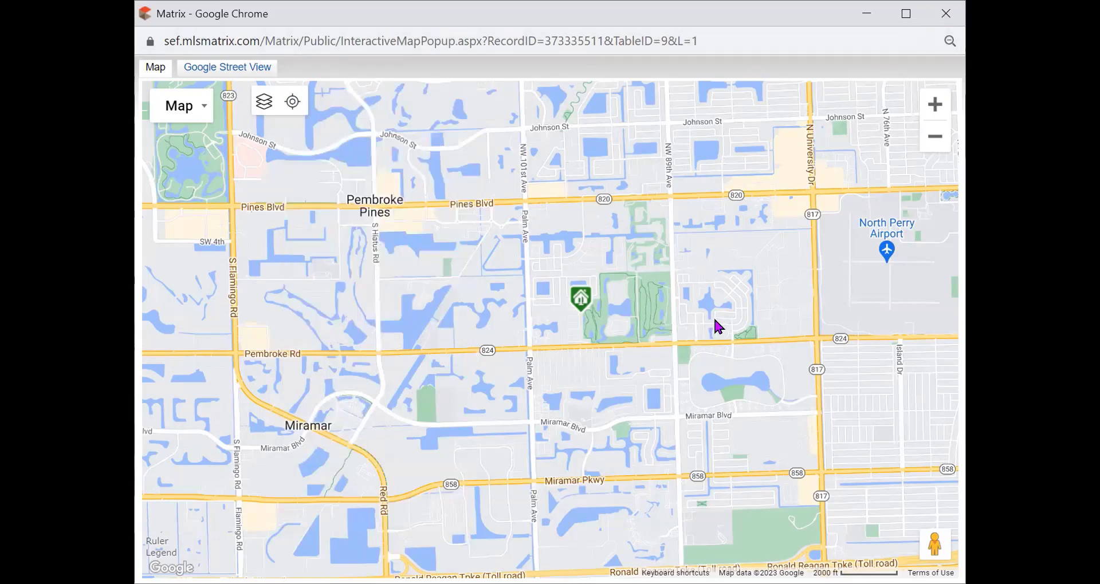
Step: Close the map popup and show the Pembroke Pines Under 650 results on the map
{"action": "key", "text": "ctrl+w"}
{"action": "left_click", "coordinate": [614, 217]}
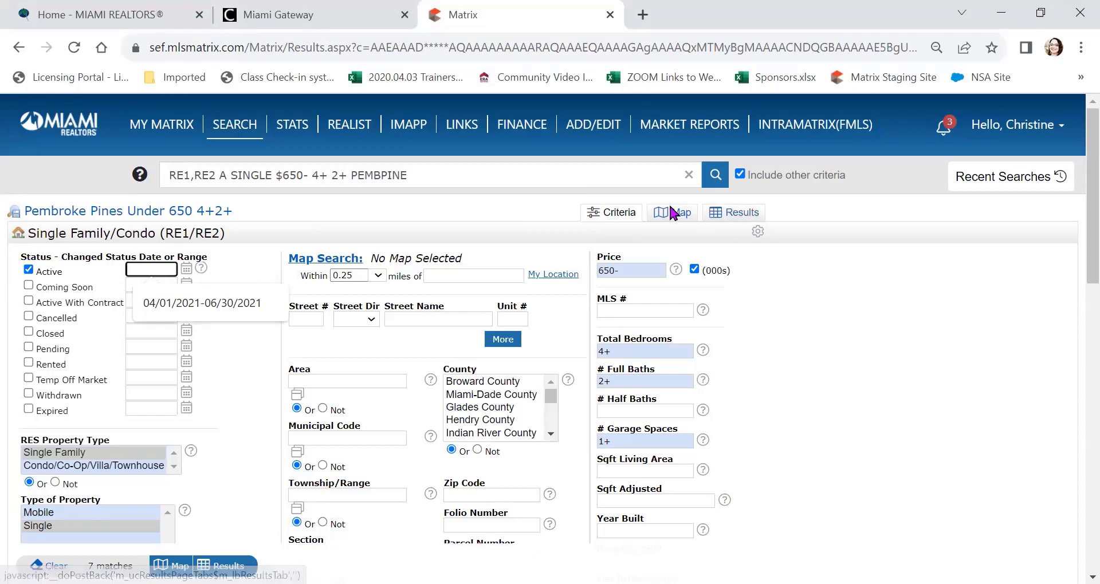
{"action": "left_click", "coordinate": [679, 218]}
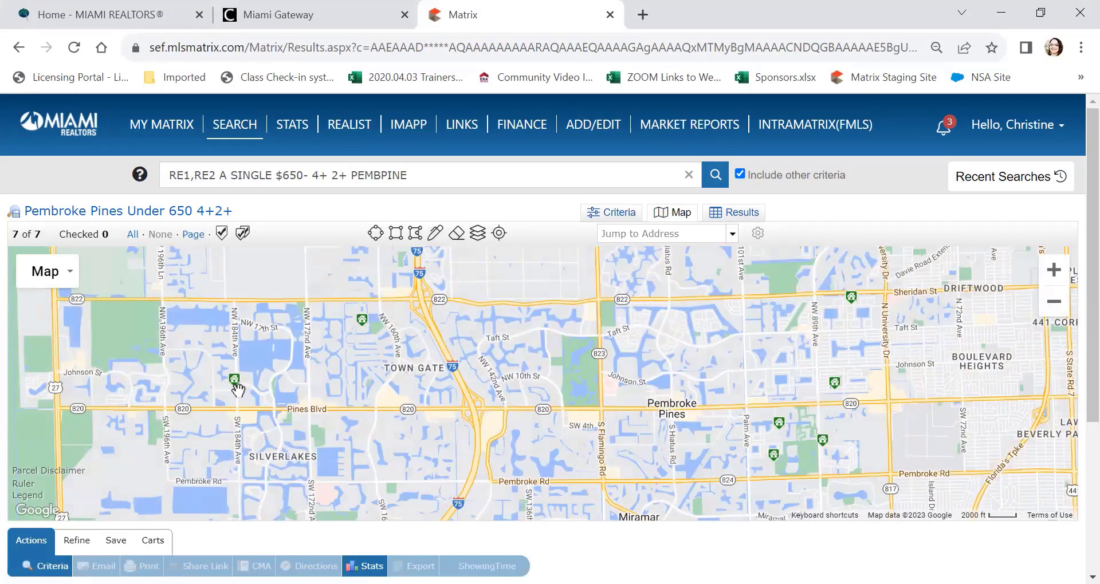
Step: Go to the My Matrix dashboard and start a new RE1/RE2 Single Family/Condo search
{"action": "mouse_move", "coordinate": [237, 387]}
{"action": "mouse_move", "coordinate": [363, 327]}
{"action": "mouse_move", "coordinate": [170, 145]}
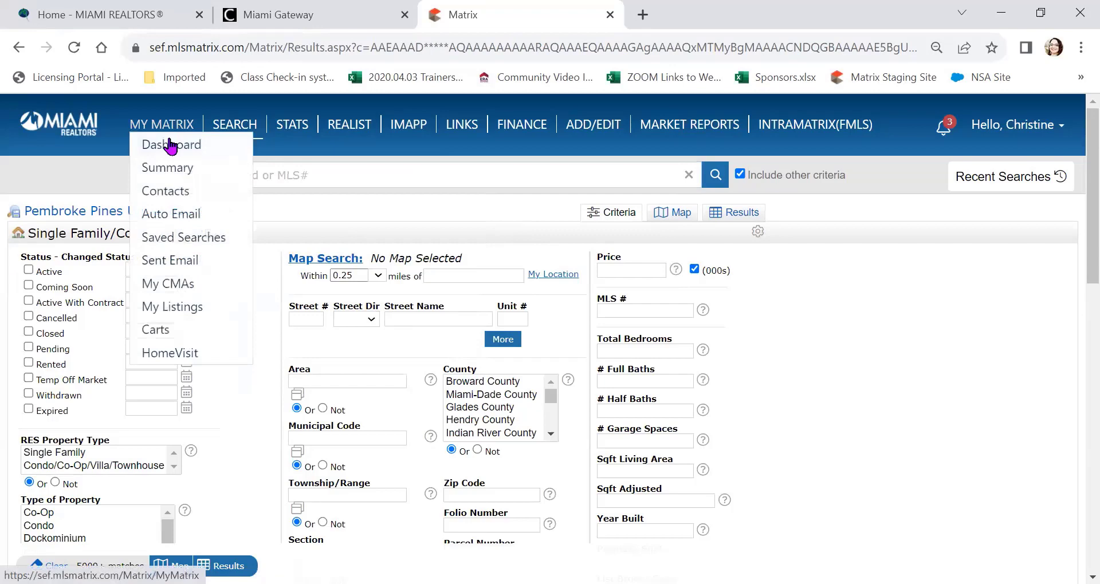
{"action": "left_click", "coordinate": [170, 145]}
{"action": "mouse_move", "coordinate": [235, 126]}
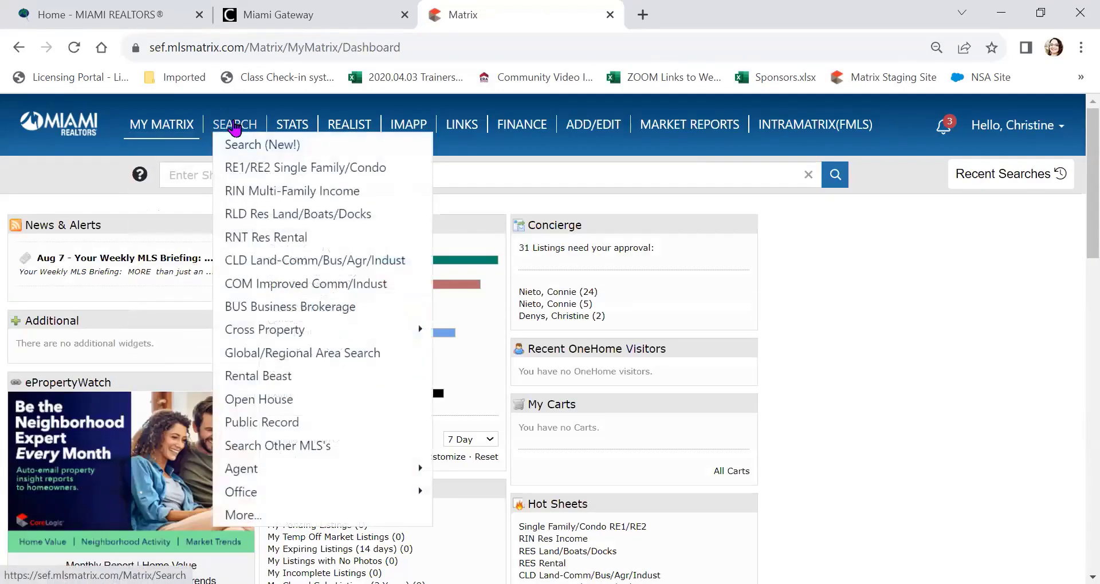
{"action": "left_click", "coordinate": [238, 170]}
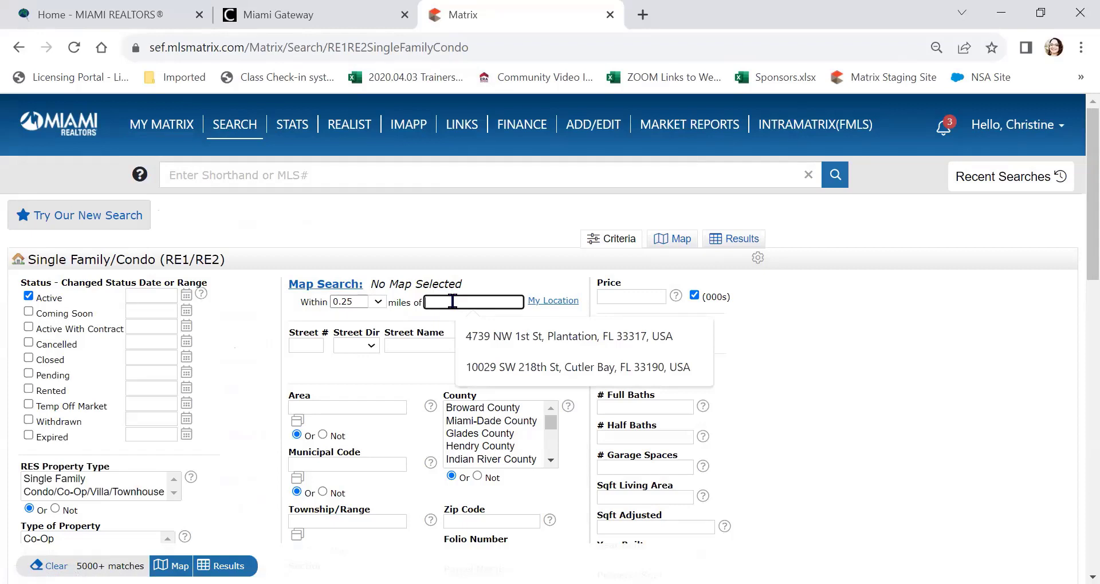
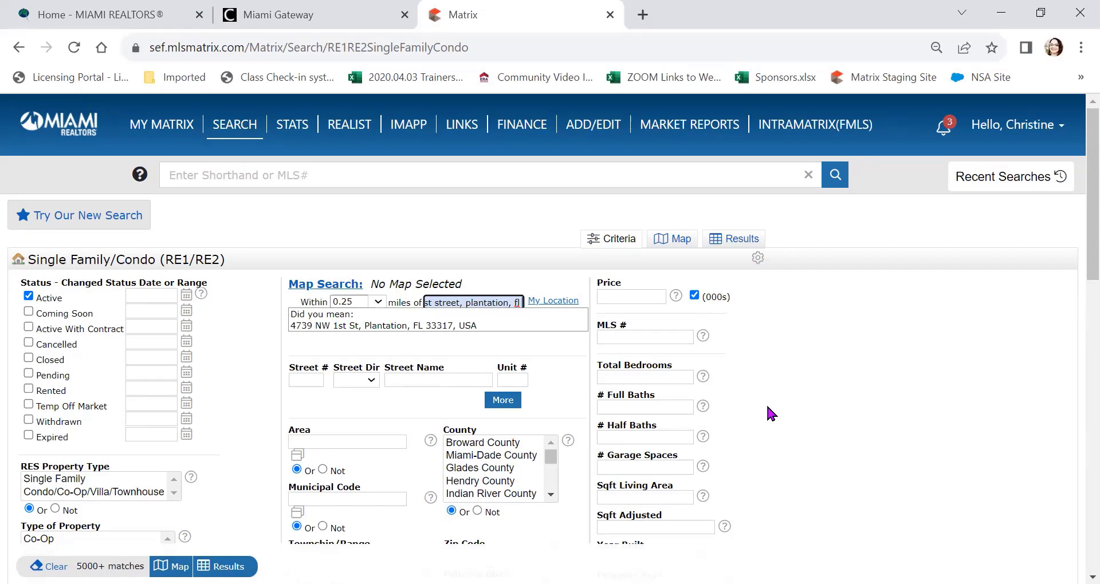
Step: Enter a Plantation, FL street address with a 1-mile radius and map the 22 matches
{"action": "left_click", "coordinate": [336, 329]}
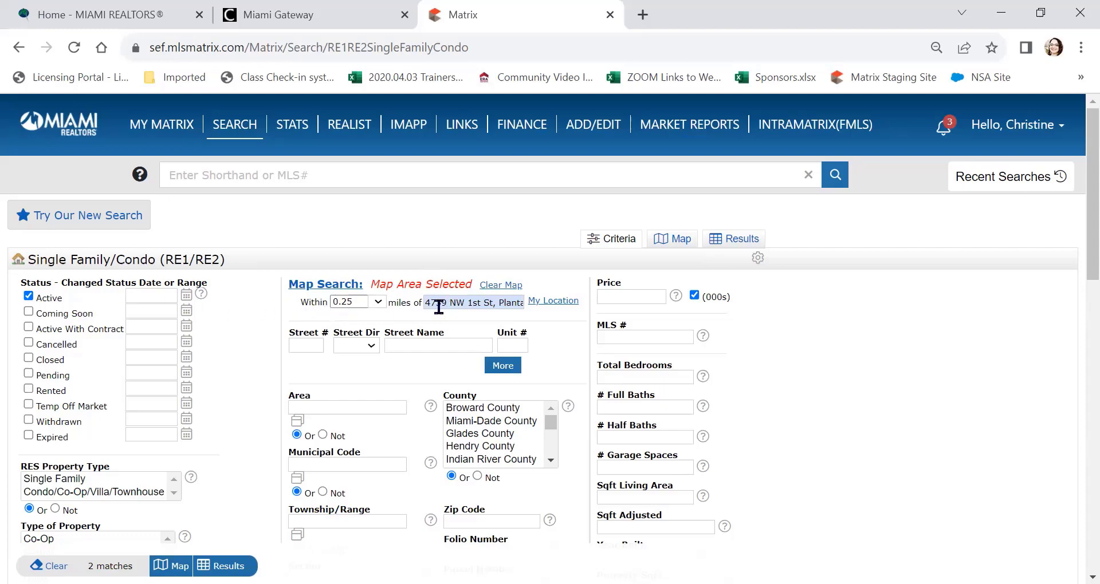
{"action": "left_click", "coordinate": [378, 304]}
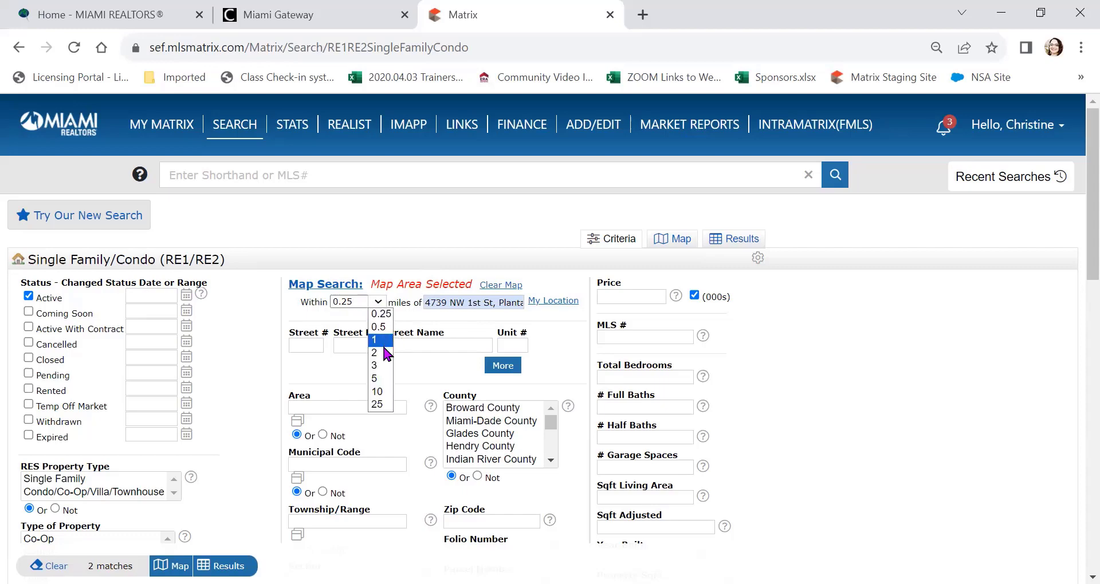
{"action": "left_click", "coordinate": [381, 342]}
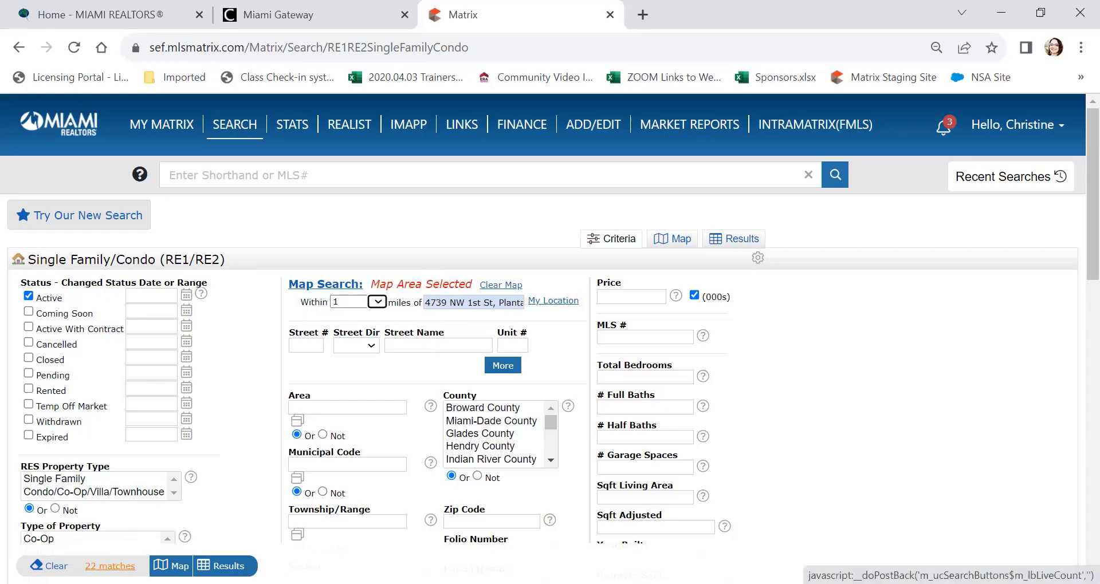
{"action": "left_click", "coordinate": [673, 238]}
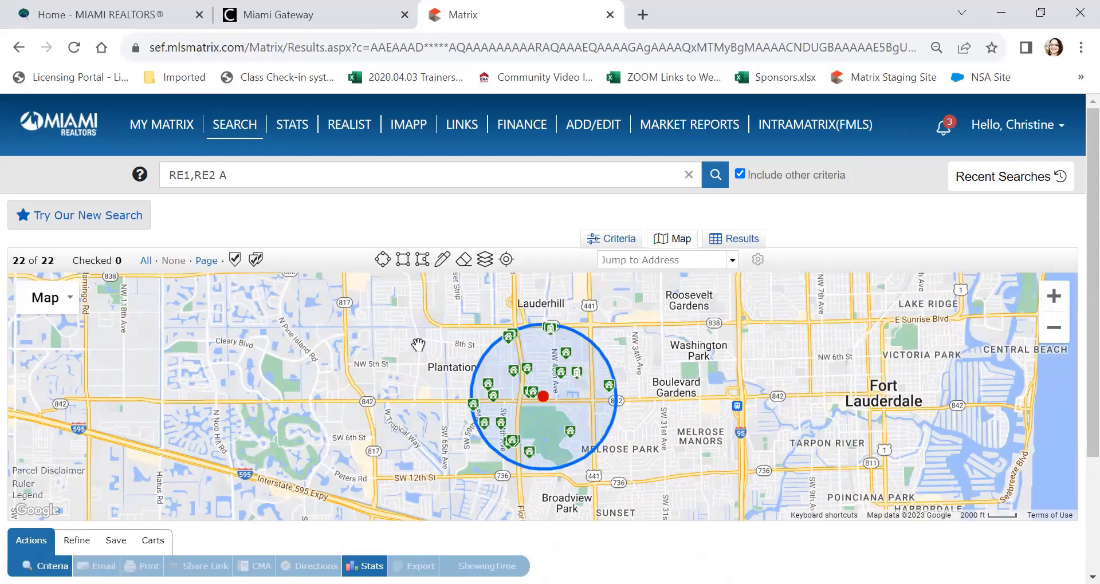
Step: Draw a second ~1-mile circle near Cleary Blvd and list the 50 combined results
{"action": "left_click", "coordinate": [543, 397]}
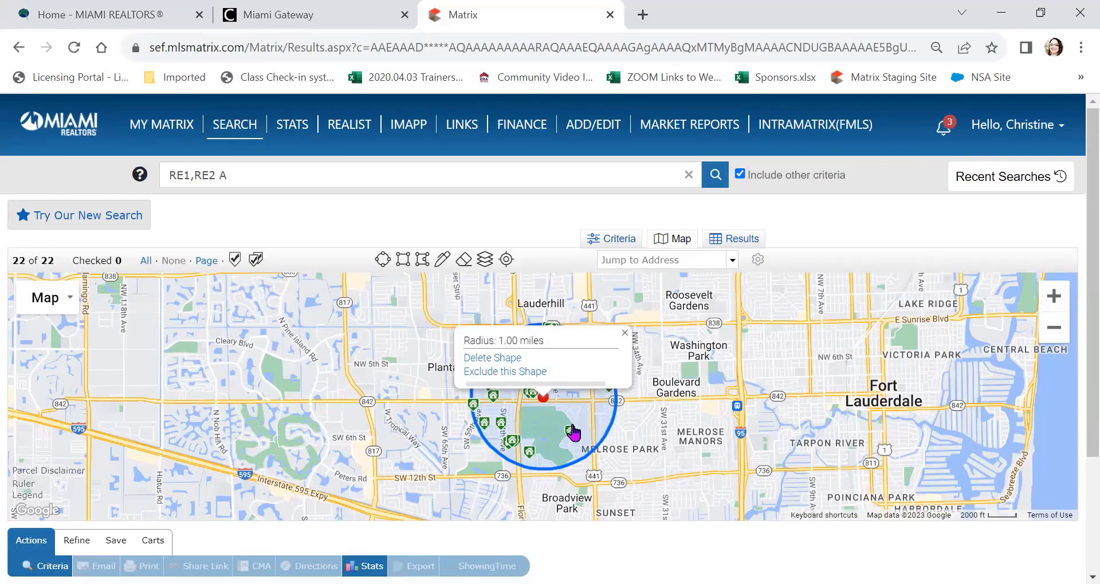
{"action": "left_click", "coordinate": [616, 416]}
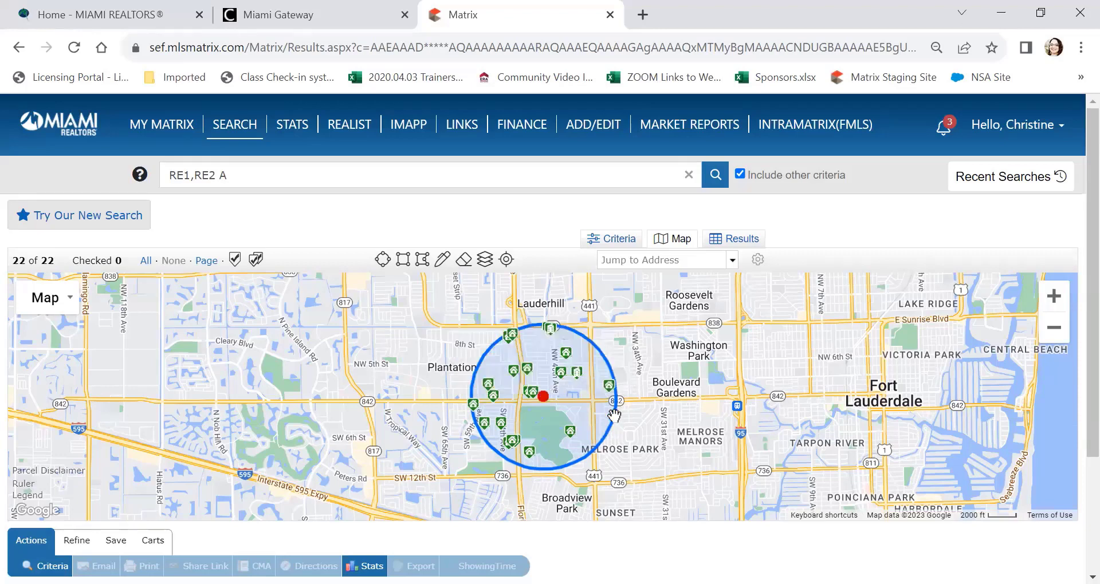
{"action": "left_click_drag", "start_coordinate": [614, 416], "coordinate": [701, 436]}
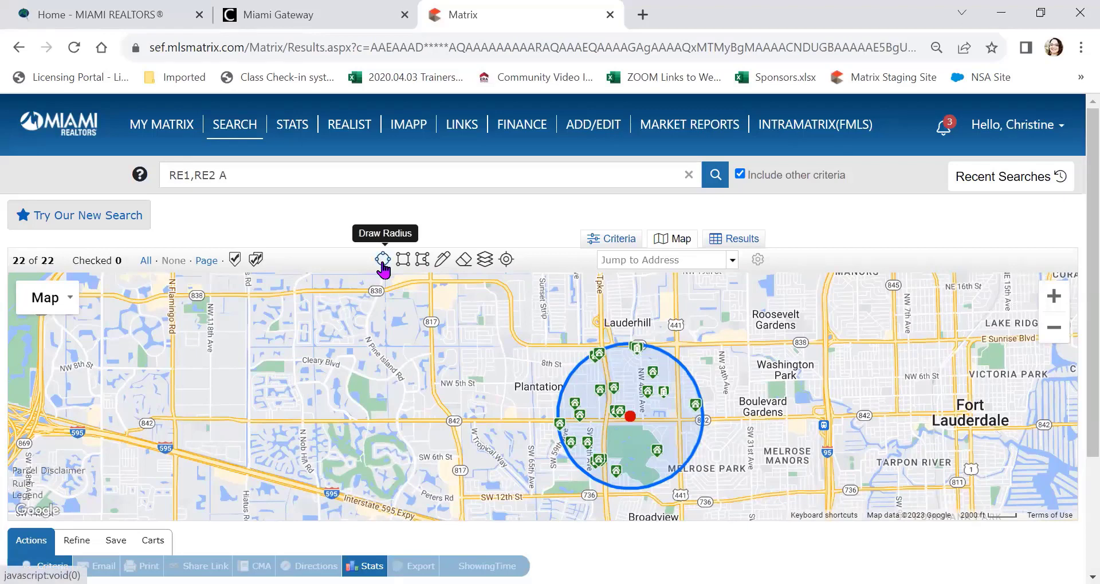
{"action": "left_click", "coordinate": [382, 261]}
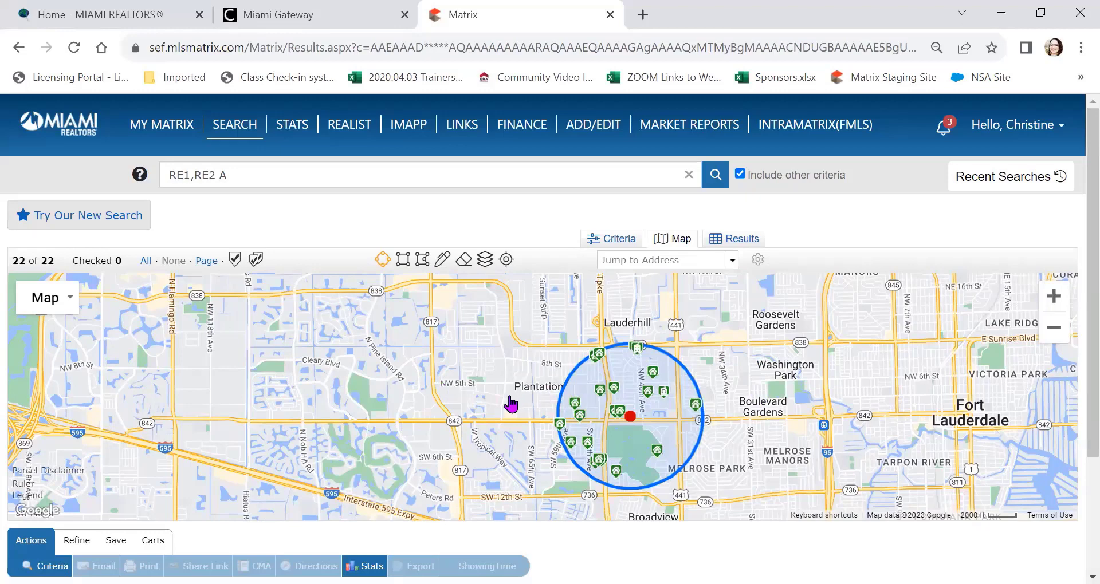
{"action": "left_click_drag", "start_coordinate": [314, 365], "coordinate": [310, 441]}
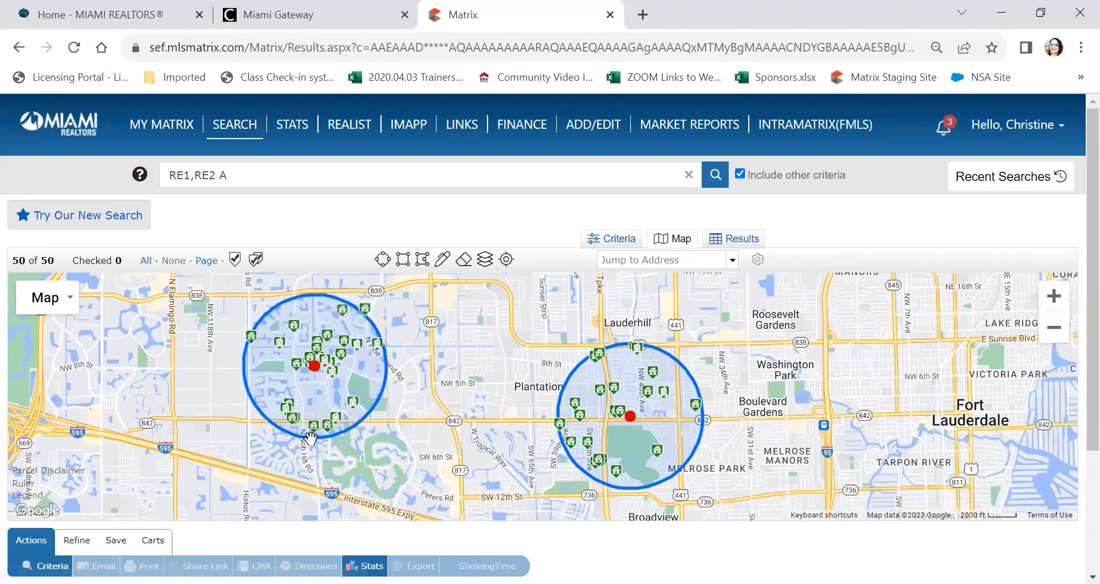
{"action": "left_click", "coordinate": [310, 438]}
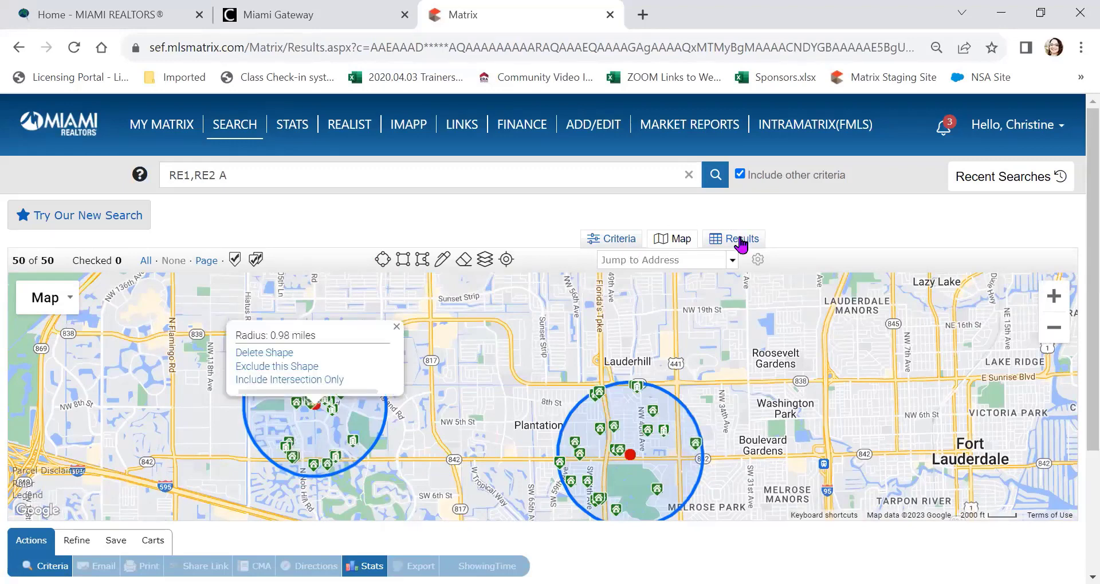
{"action": "left_click", "coordinate": [763, 239]}
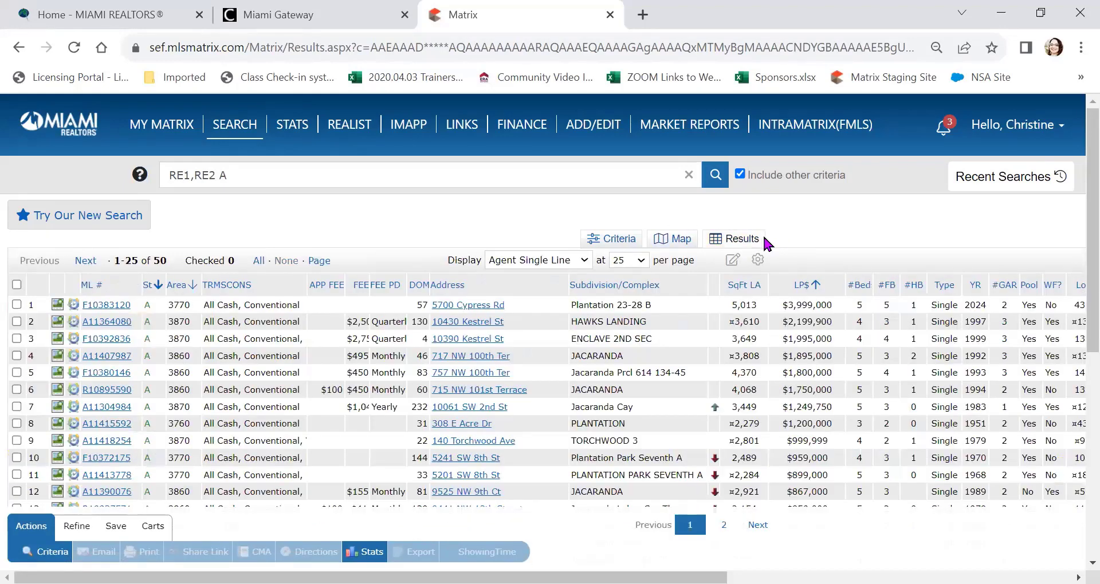
Step: Back on the map, check the $1,200,000 3-bed listing near the eastern circle
{"action": "left_click", "coordinate": [682, 241]}
{"action": "scroll", "coordinate": [599, 416], "scroll_direction": "up", "scroll_amount": 2}
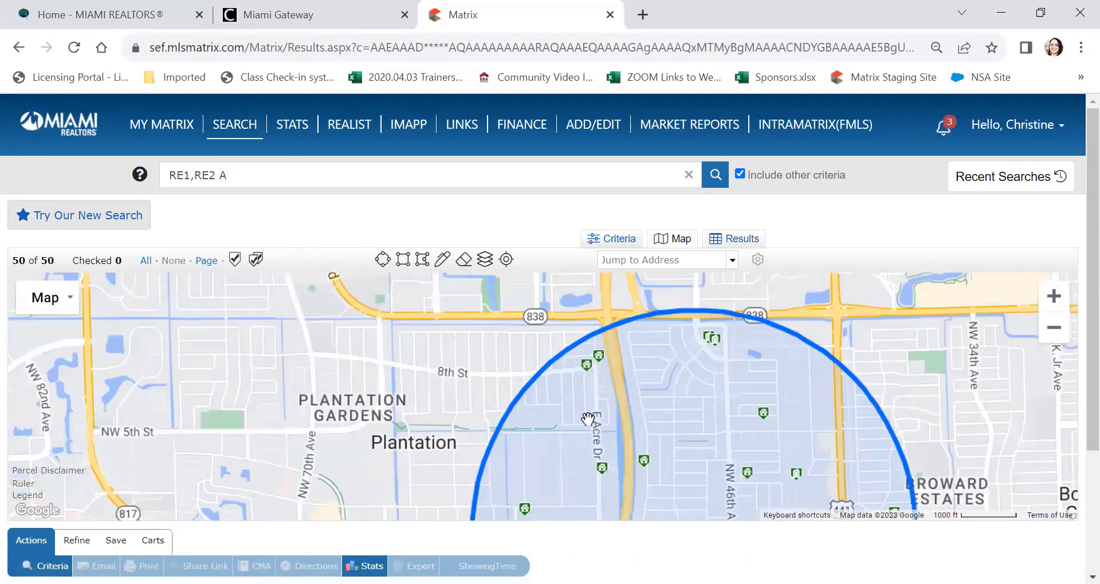
{"action": "left_click_drag", "start_coordinate": [381, 427], "coordinate": [250, 320]}
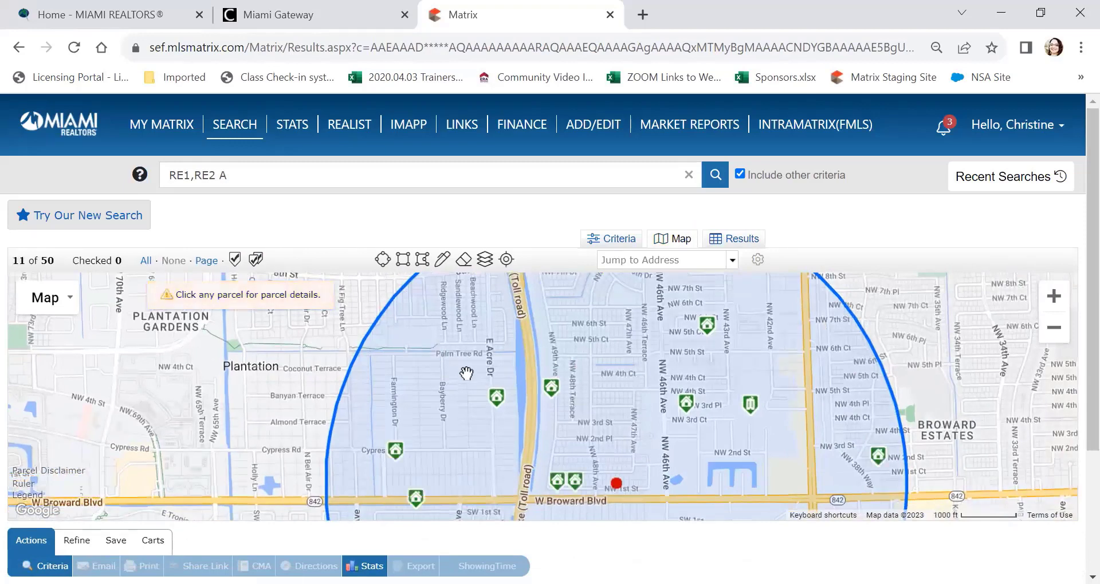
{"action": "mouse_move", "coordinate": [497, 401]}
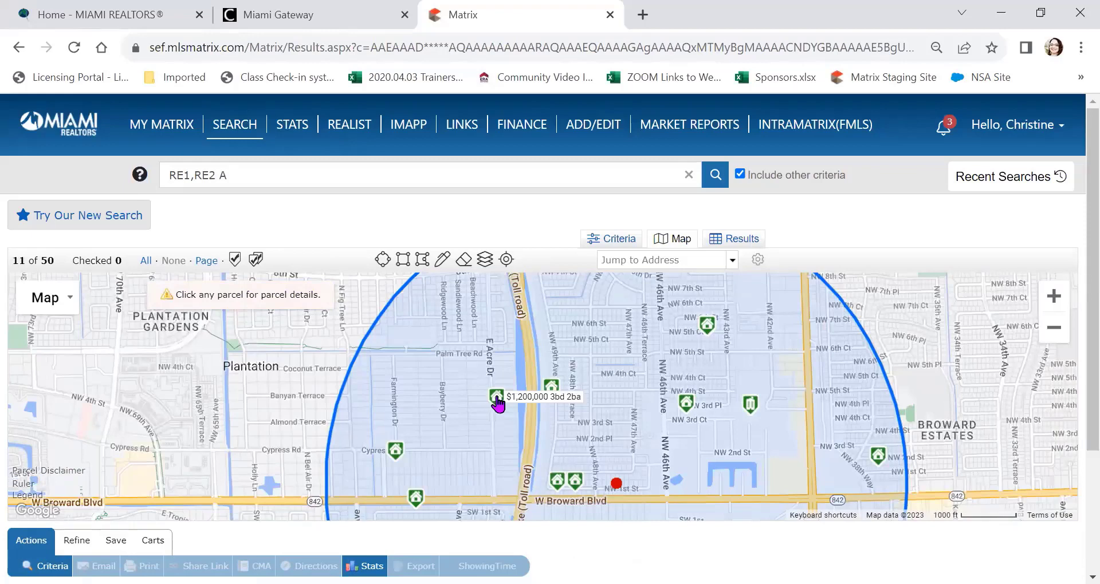
{"action": "left_click", "coordinate": [497, 398]}
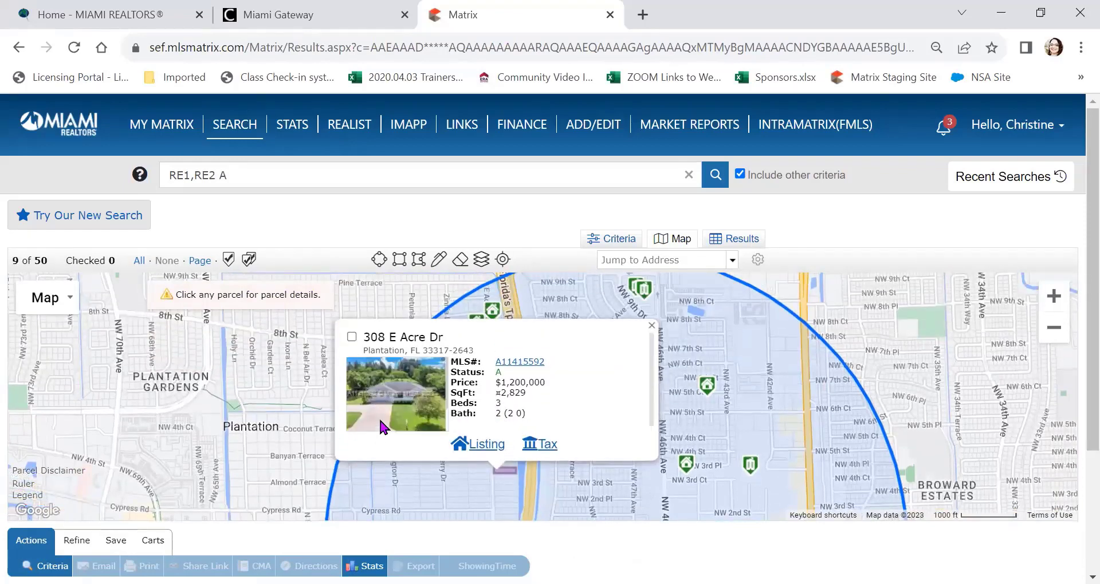
{"action": "left_click", "coordinate": [352, 336]}
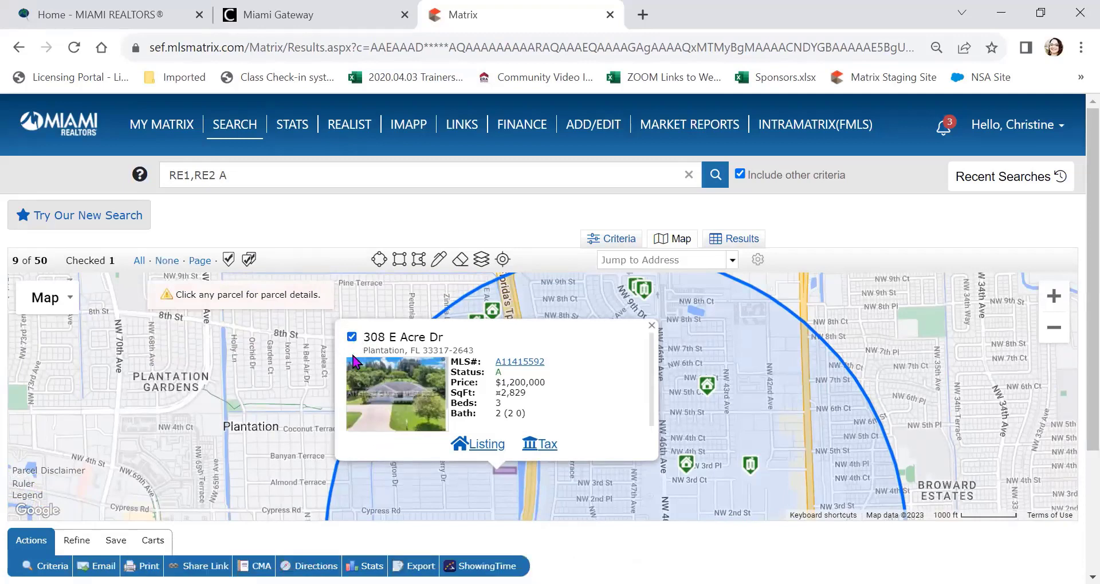
Step: Review the listing's full page, then return to the map showing both circles
{"action": "left_click", "coordinate": [561, 363]}
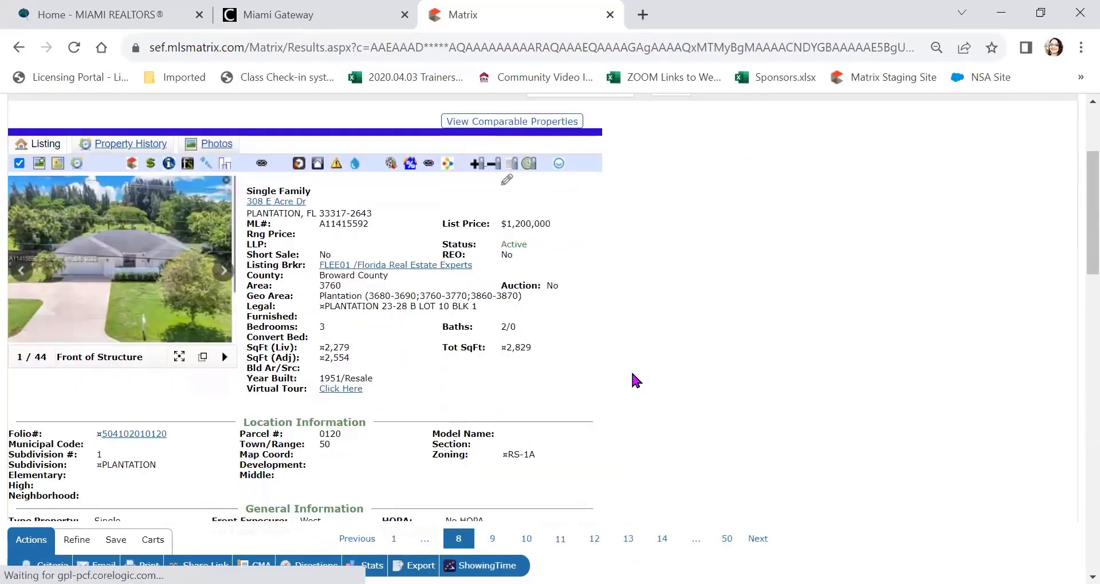
{"action": "scroll", "coordinate": [631, 370], "scroll_direction": "up", "scroll_amount": 3}
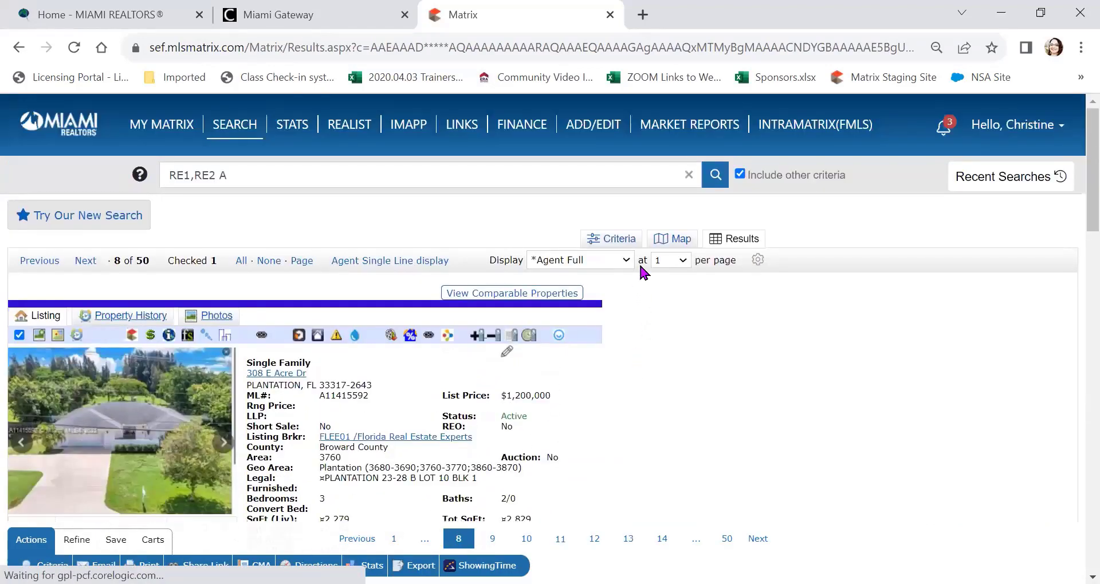
{"action": "left_click", "coordinate": [677, 240]}
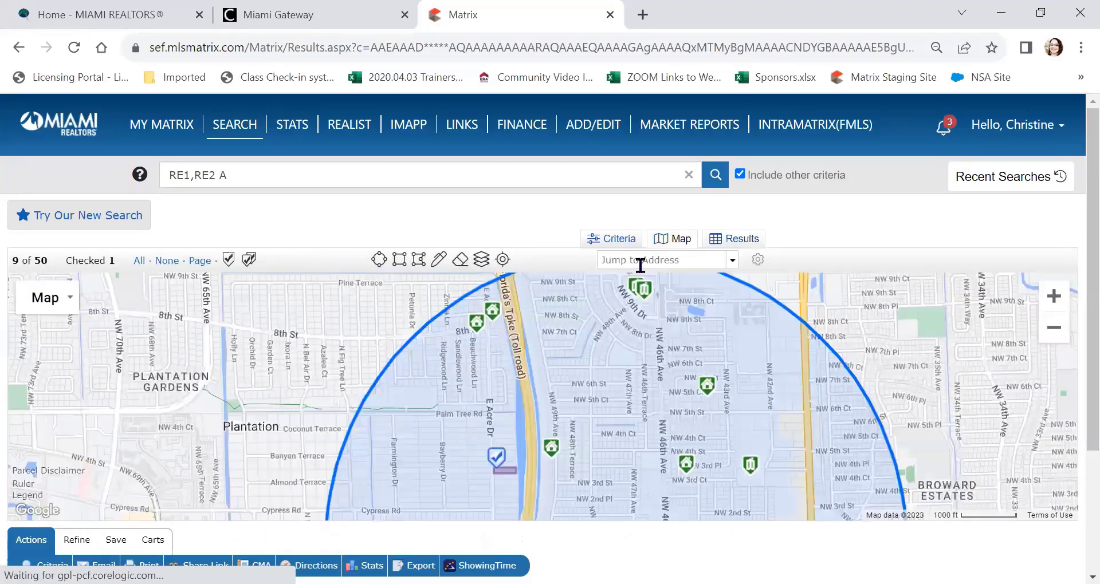
{"action": "mouse_move", "coordinate": [252, 410]}
{"action": "left_mouse_down"}
{"action": "mouse_move", "coordinate": [198, 407]}
{"action": "mouse_move", "coordinate": [160, 365]}
{"action": "left_mouse_up"}
{"action": "mouse_move", "coordinate": [399, 430]}
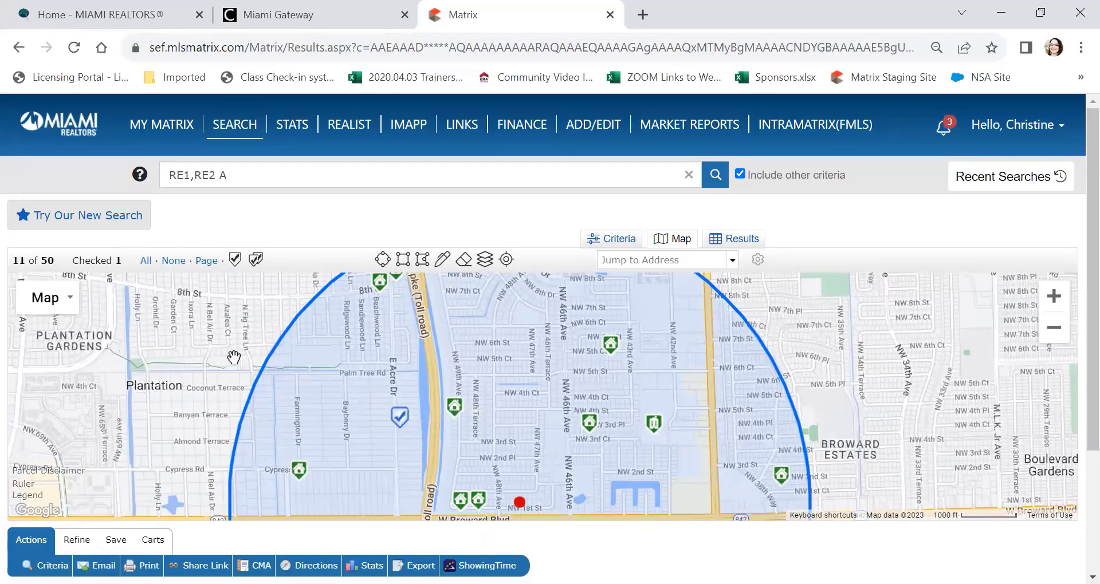
{"action": "scroll", "coordinate": [233, 358], "scroll_direction": "down", "scroll_amount": 1}
{"action": "left_click_drag", "start_coordinate": [213, 389], "coordinate": [557, 416]}
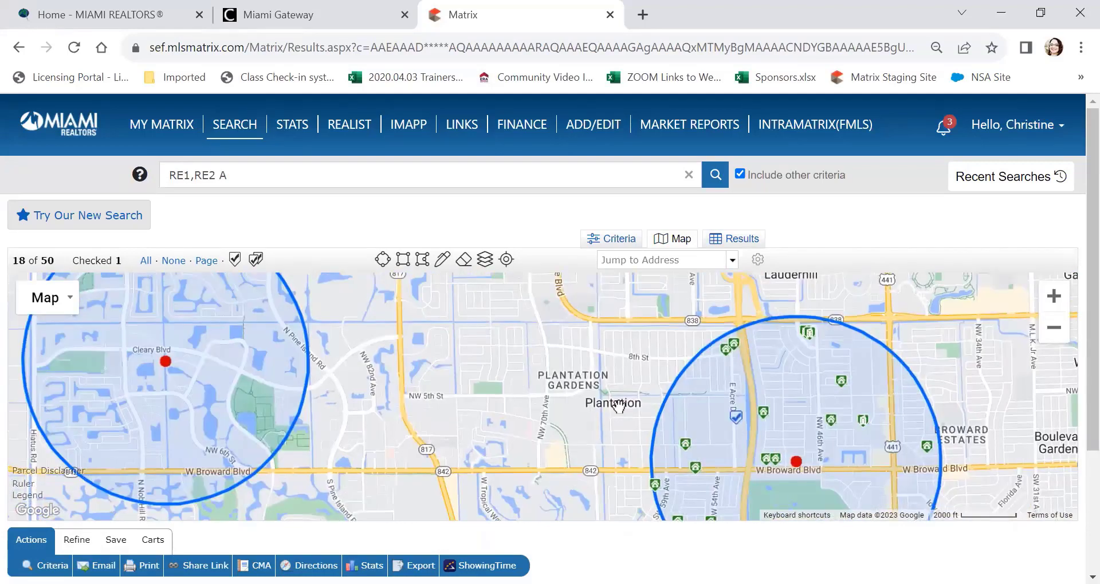
Step: Clear the criteria, keep only Active status, and map the 5000+ matches
{"action": "left_click", "coordinate": [612, 238]}
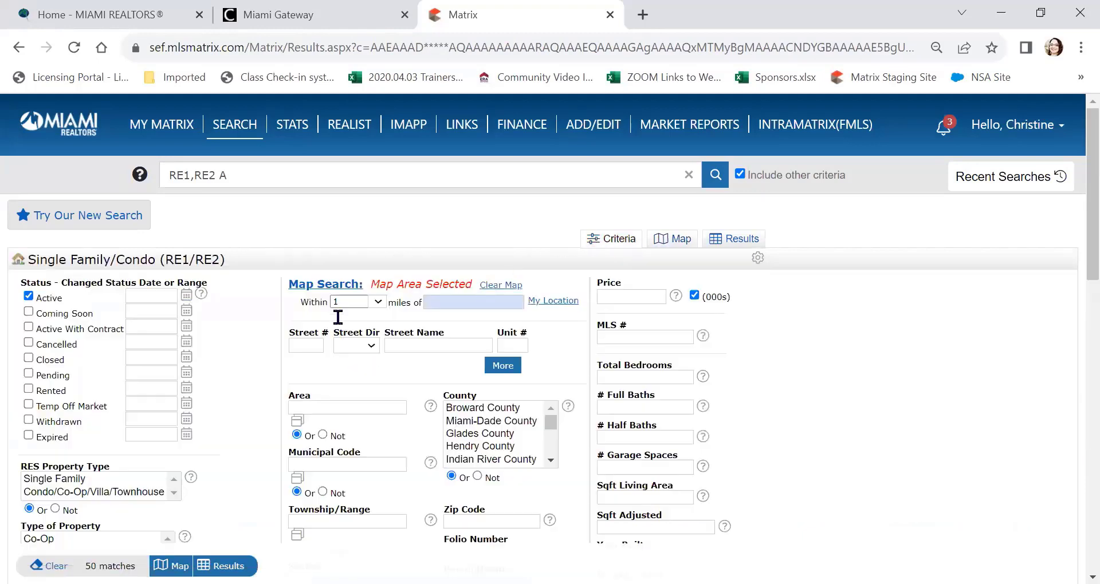
{"action": "left_click", "coordinate": [677, 240]}
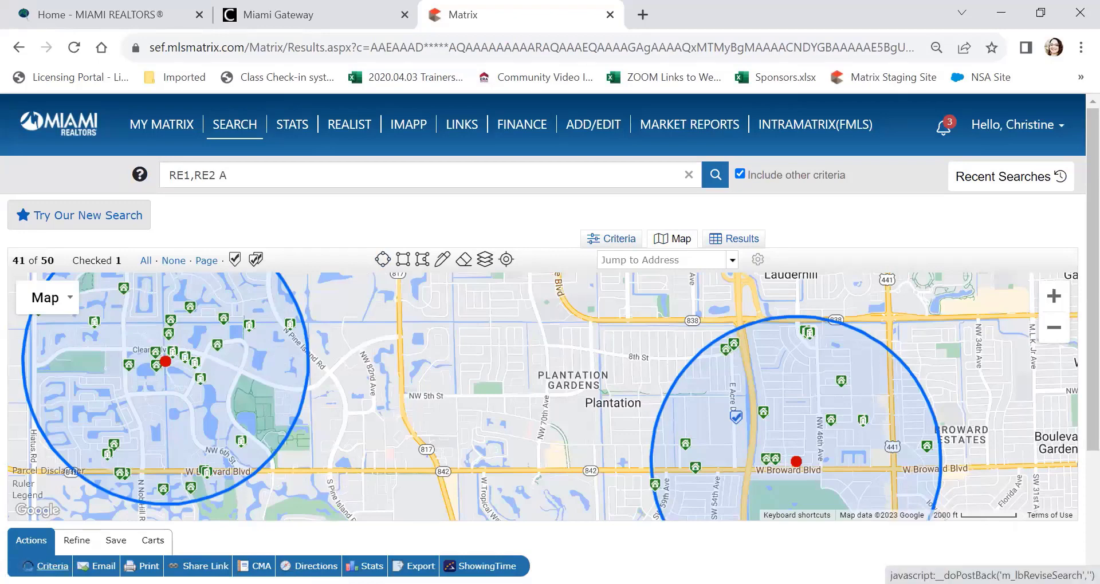
{"action": "left_click", "coordinate": [49, 565]}
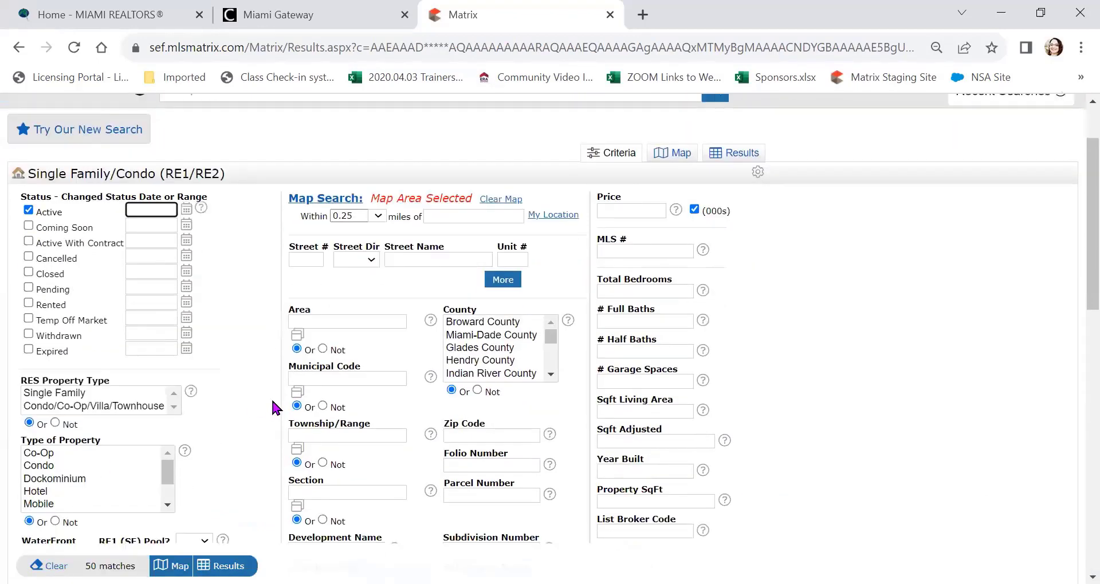
{"action": "scroll", "coordinate": [137, 475], "scroll_direction": "down", "scroll_amount": 6}
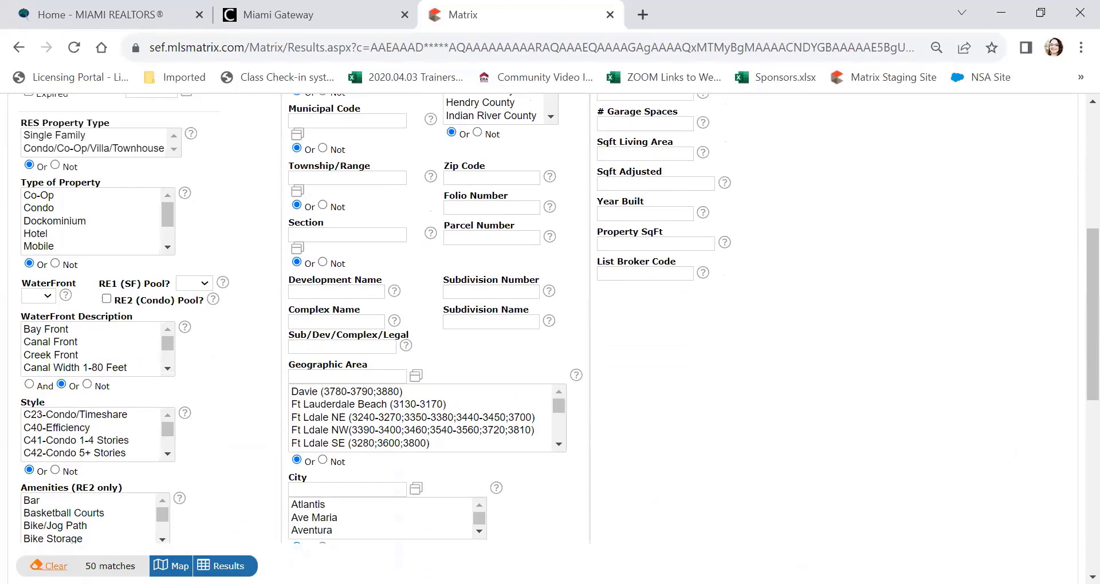
{"action": "left_click", "coordinate": [85, 554]}
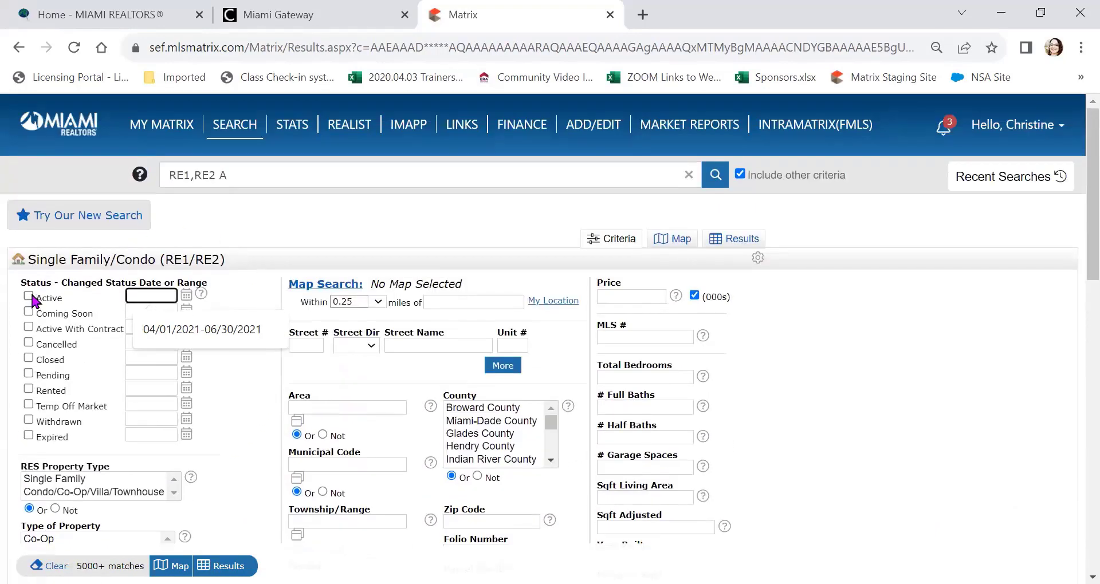
{"action": "left_click", "coordinate": [32, 297]}
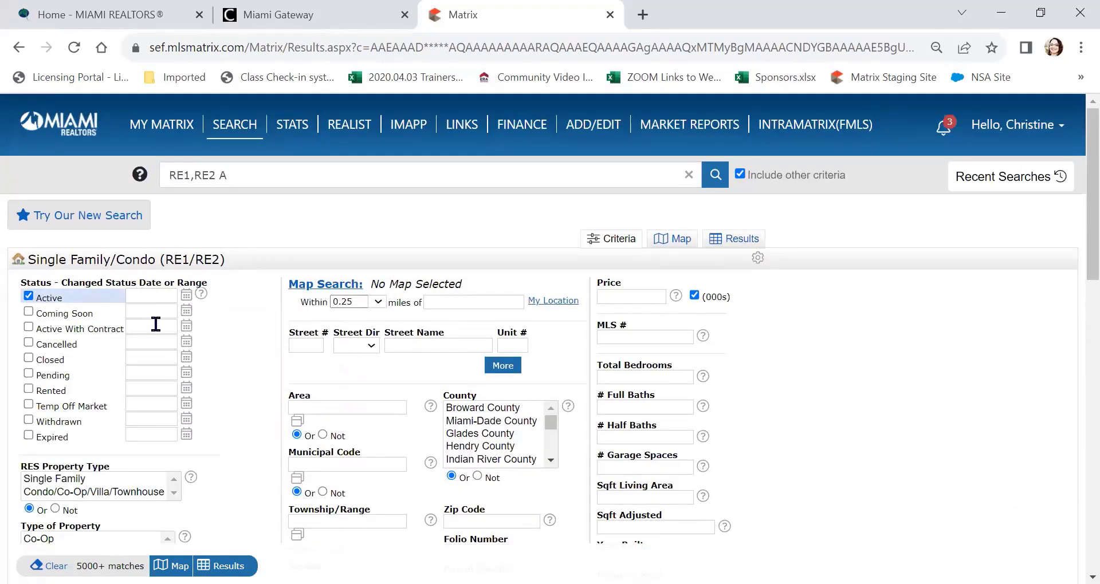
{"action": "left_click", "coordinate": [675, 238]}
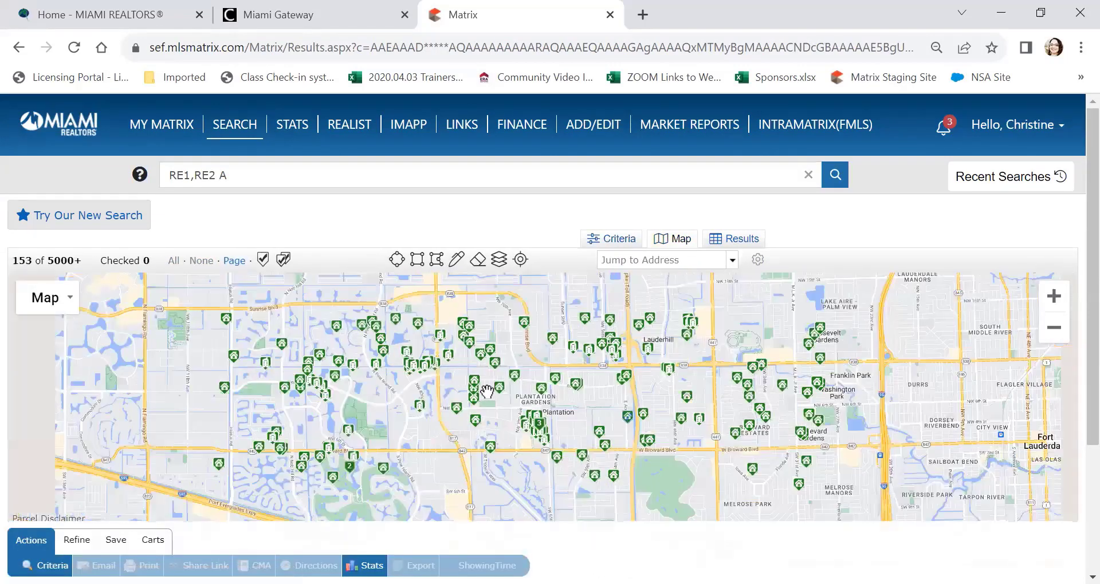
Step: Zoom out and pan the map south toward Hialeah and Miami Gardens
{"action": "scroll", "coordinate": [487, 392], "scroll_direction": "down", "scroll_amount": 5}
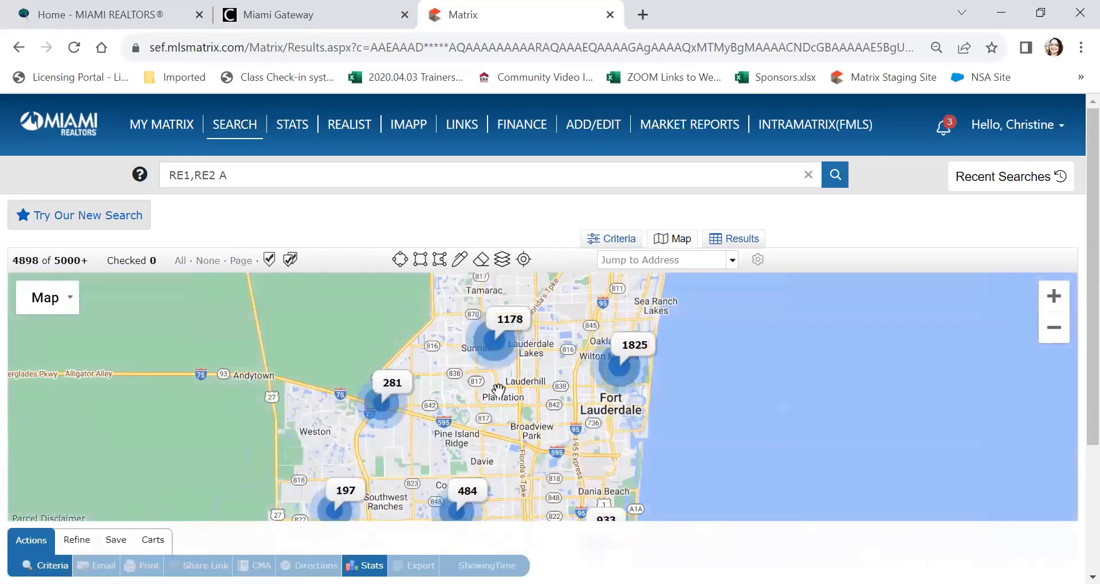
{"action": "scroll", "coordinate": [507, 392], "scroll_direction": "down", "scroll_amount": 2}
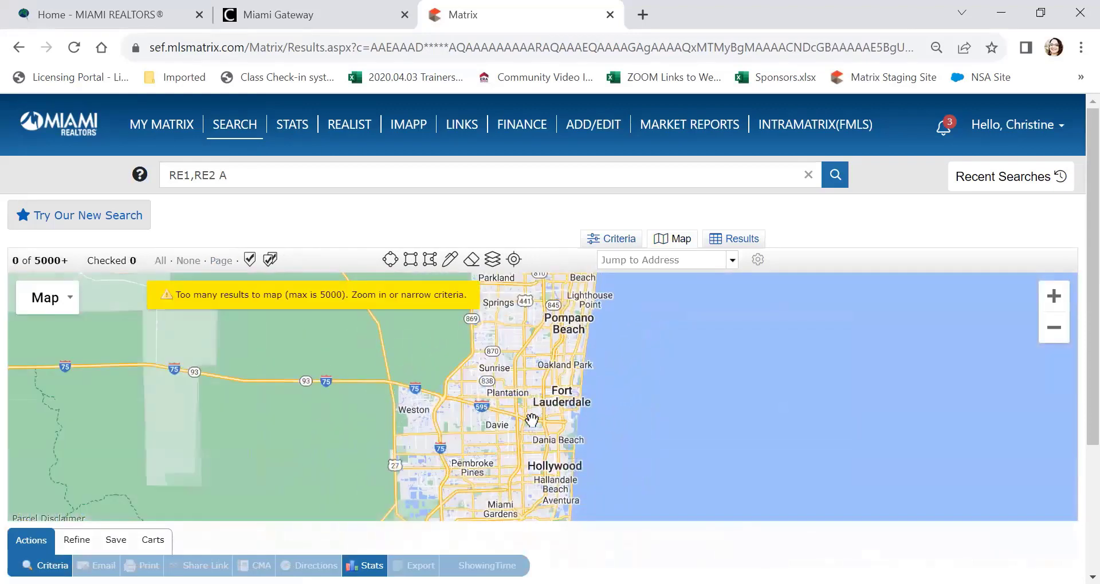
{"action": "scroll", "coordinate": [527, 423], "scroll_direction": "up", "scroll_amount": 2}
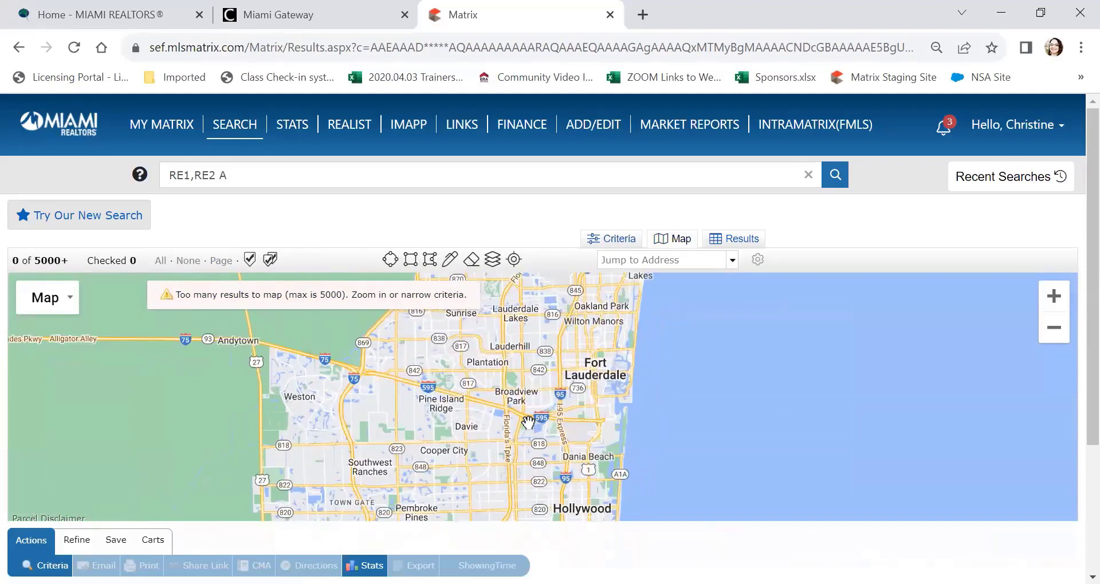
{"action": "left_click_drag", "start_coordinate": [527, 423], "coordinate": [552, 275]}
{"action": "left_click_drag", "start_coordinate": [511, 401], "coordinate": [641, 332]}
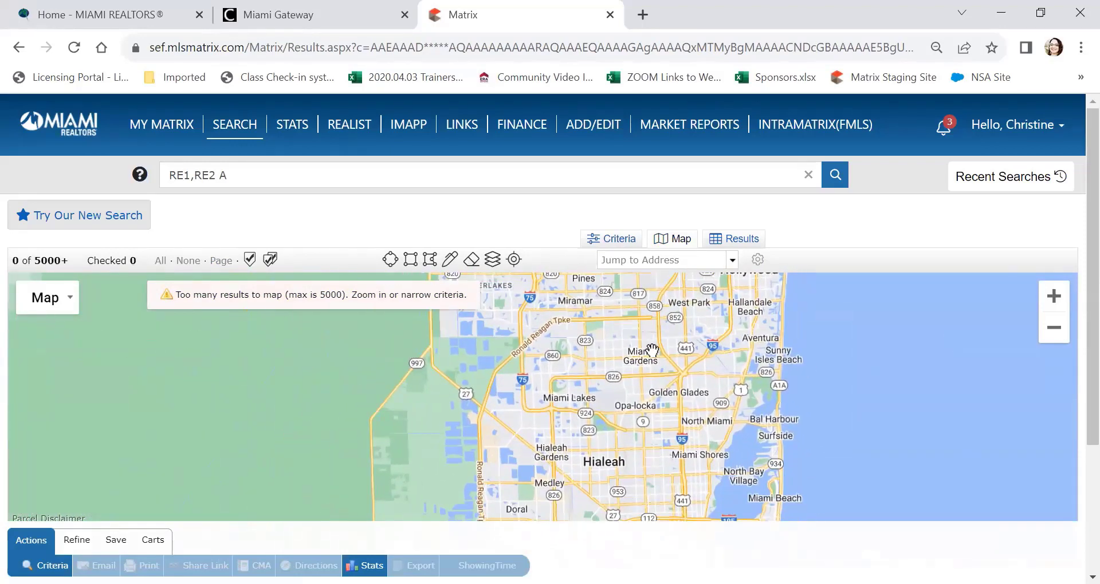
{"action": "scroll", "coordinate": [653, 350], "scroll_direction": "up", "scroll_amount": 2}
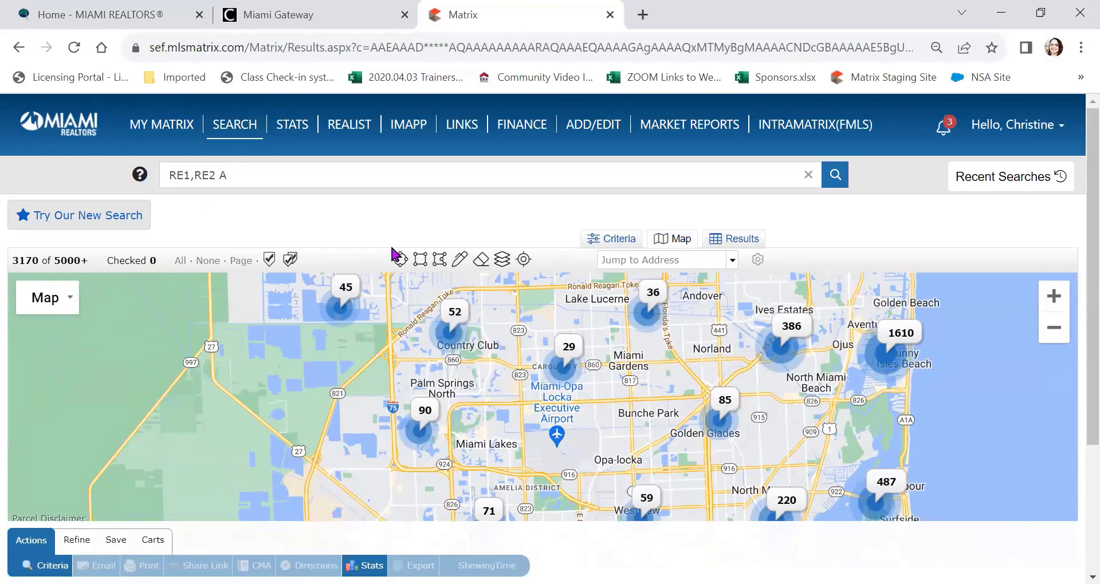
Step: Overlay Zip code boundaries on the map from the Boundaries layer
{"action": "left_click", "coordinate": [503, 263]}
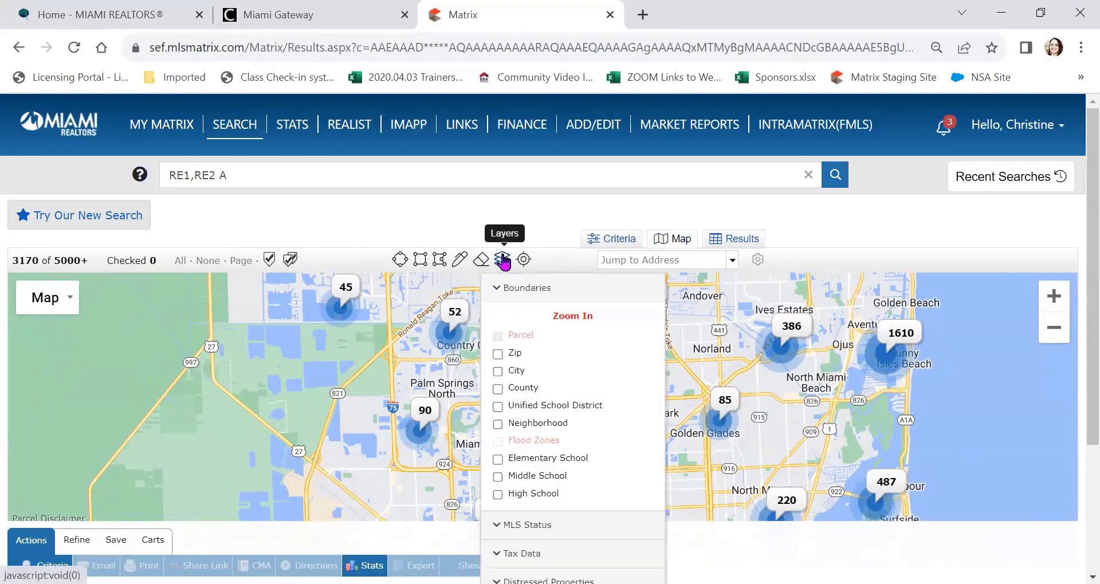
{"action": "left_click", "coordinate": [497, 355]}
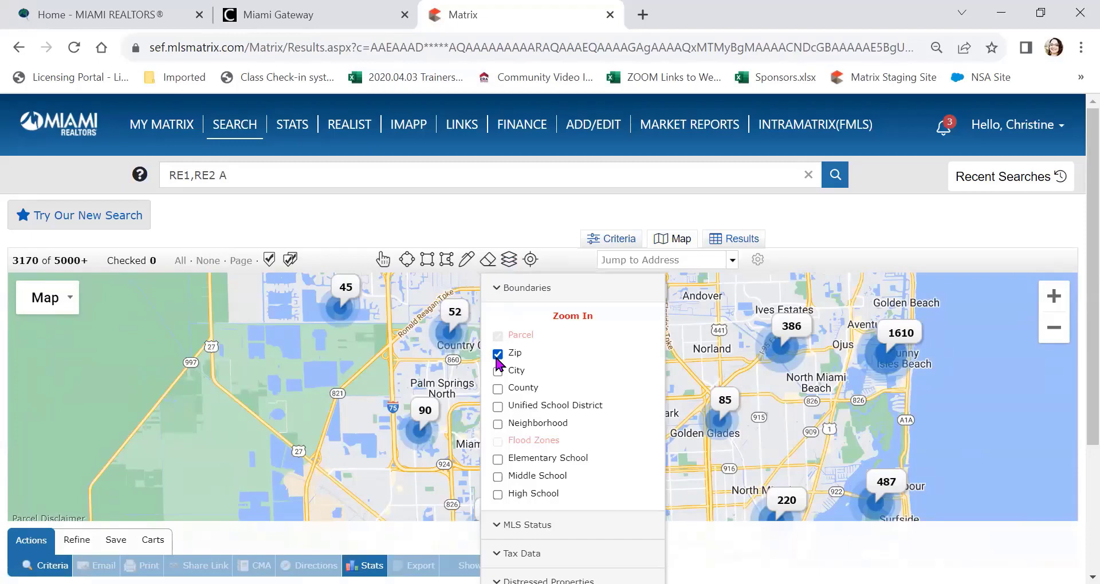
{"action": "left_click", "coordinate": [527, 290]}
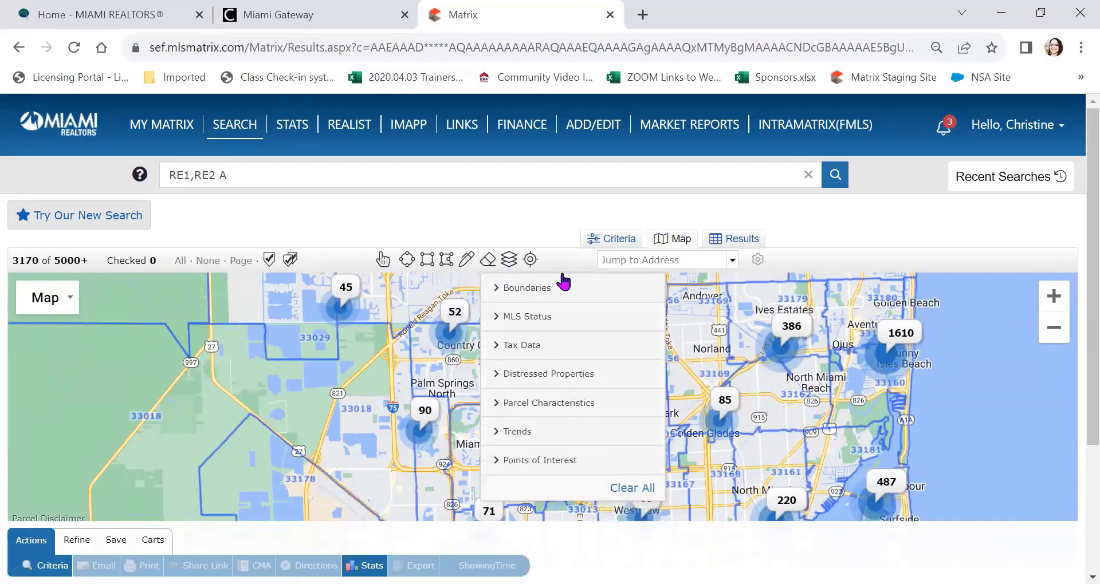
{"action": "left_click", "coordinate": [986, 344]}
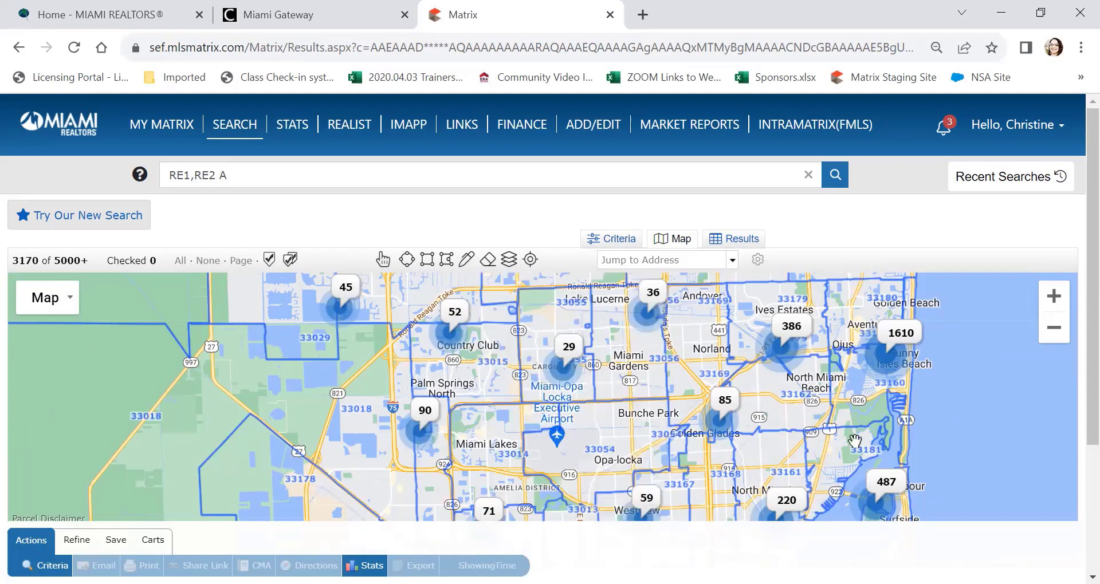
Step: Pan the map to central Miami, showing Doral, the airport and downtown
{"action": "left_click_drag", "start_coordinate": [802, 424], "coordinate": [832, 364]}
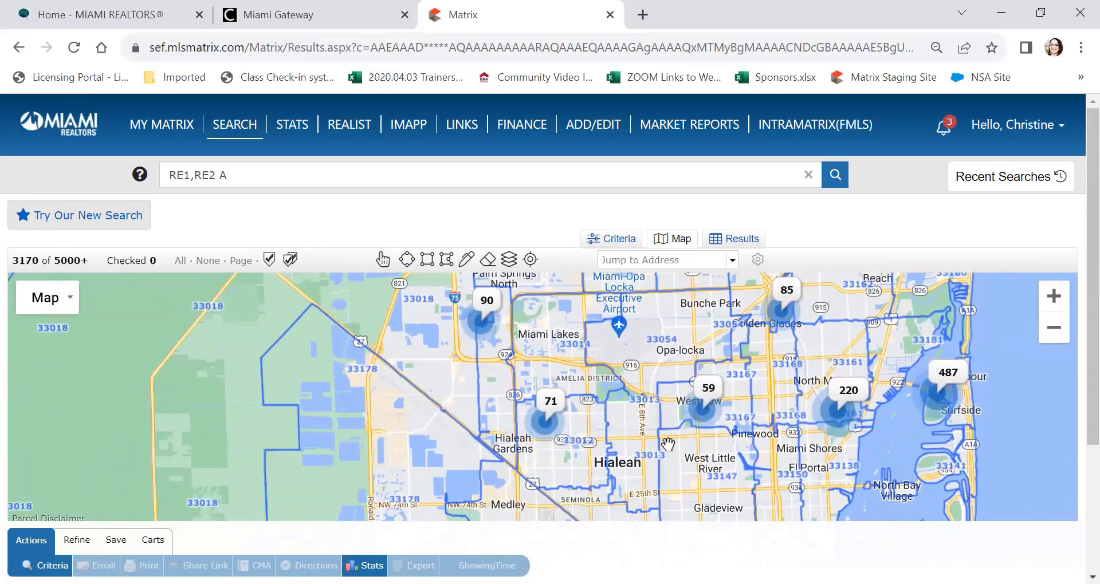
{"action": "left_click_drag", "start_coordinate": [623, 427], "coordinate": [591, 398]}
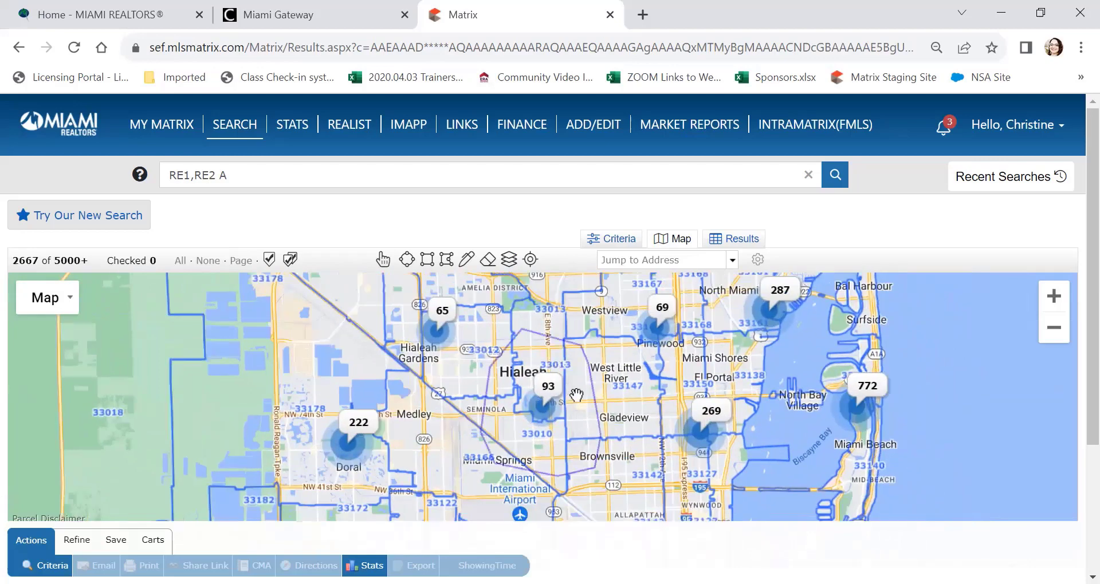
{"action": "left_click_drag", "start_coordinate": [622, 459], "coordinate": [587, 359]}
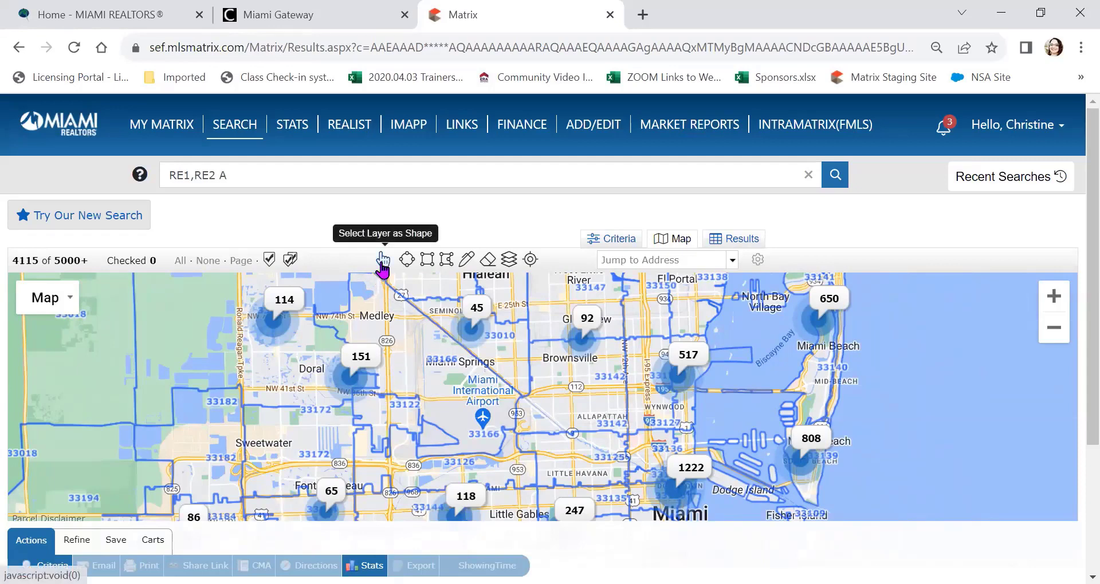
Step: Select zip areas 33142 and 33127 as map search shapes
{"action": "left_click", "coordinate": [381, 262]}
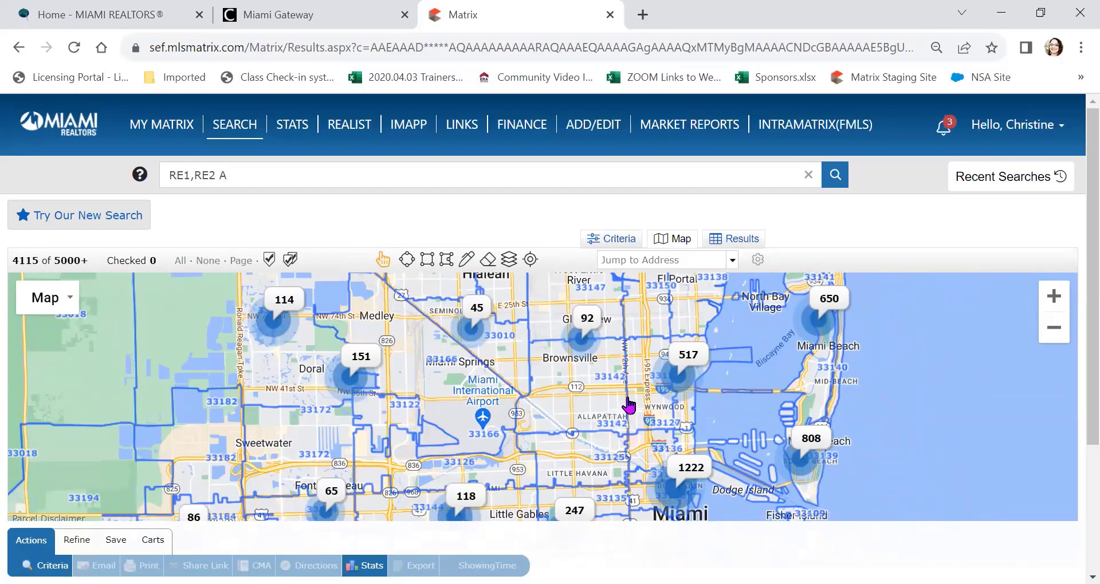
{"action": "left_click", "coordinate": [581, 385]}
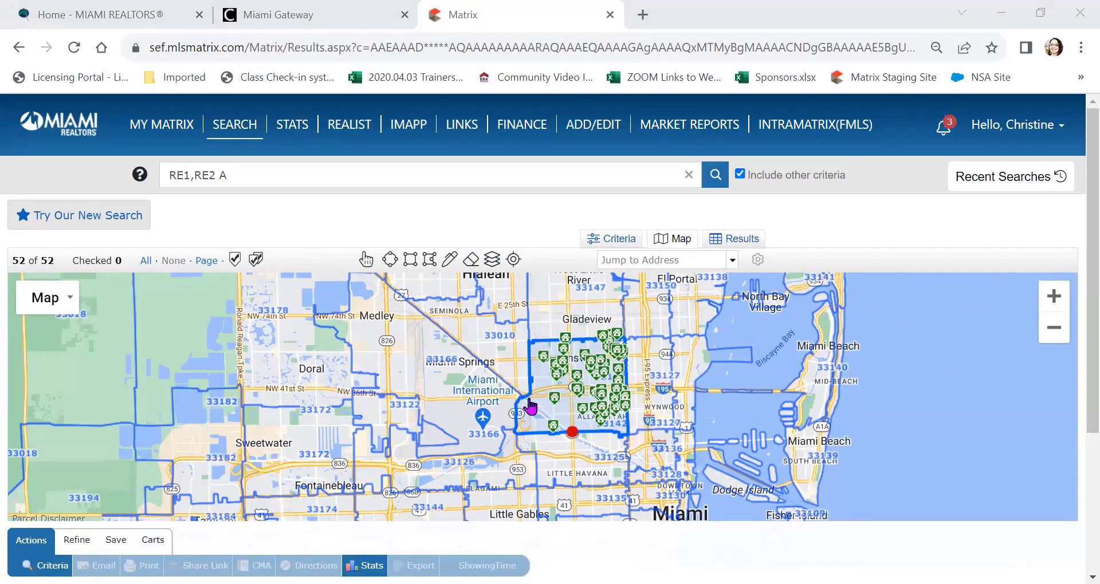
{"action": "left_click", "coordinate": [572, 432]}
{"action": "left_click", "coordinate": [658, 362]}
{"action": "left_click", "coordinate": [365, 261]}
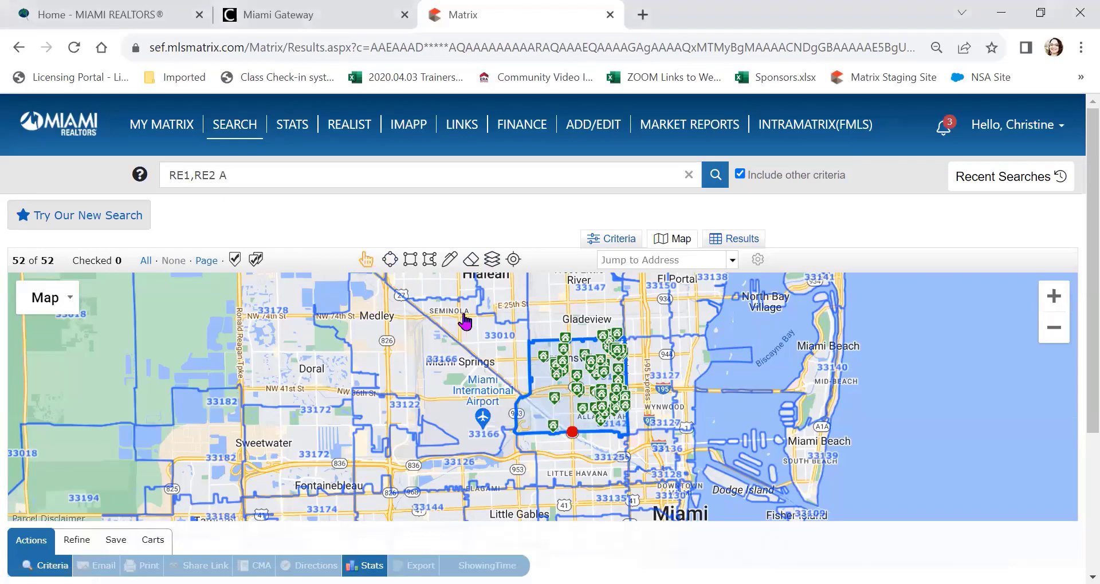
{"action": "left_click", "coordinate": [655, 362]}
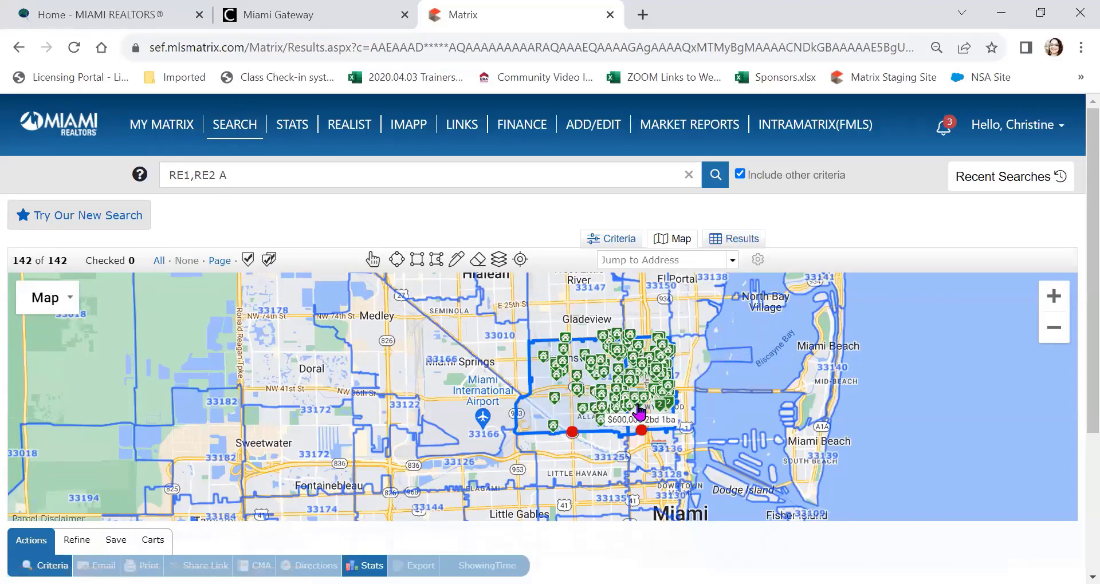
Step: Review the shape options, pan toward Biscayne Bay, and clear all search shapes
{"action": "mouse_move", "coordinate": [579, 407]}
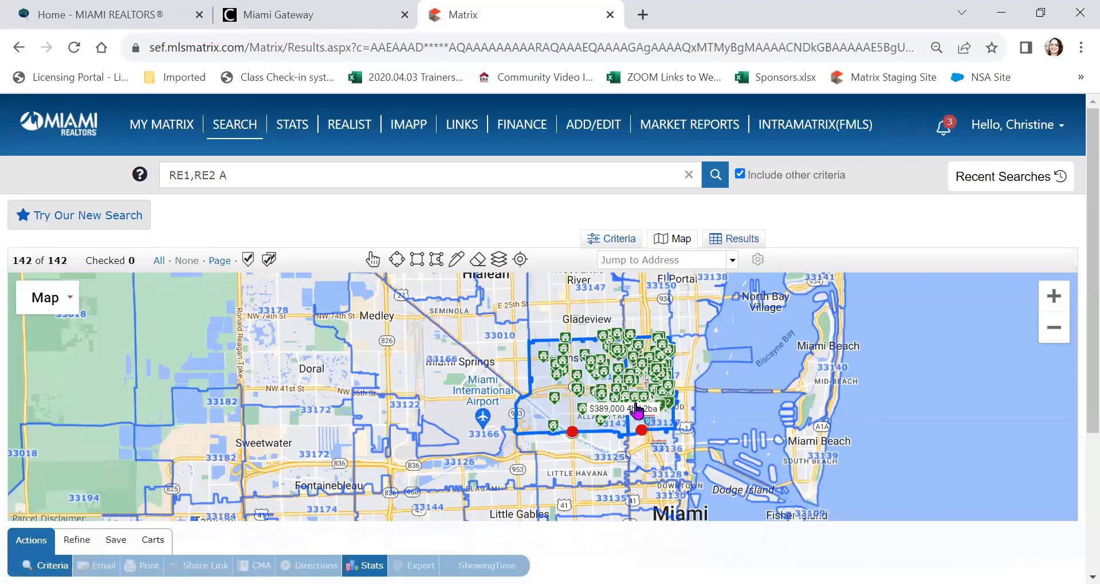
{"action": "left_click", "coordinate": [572, 431]}
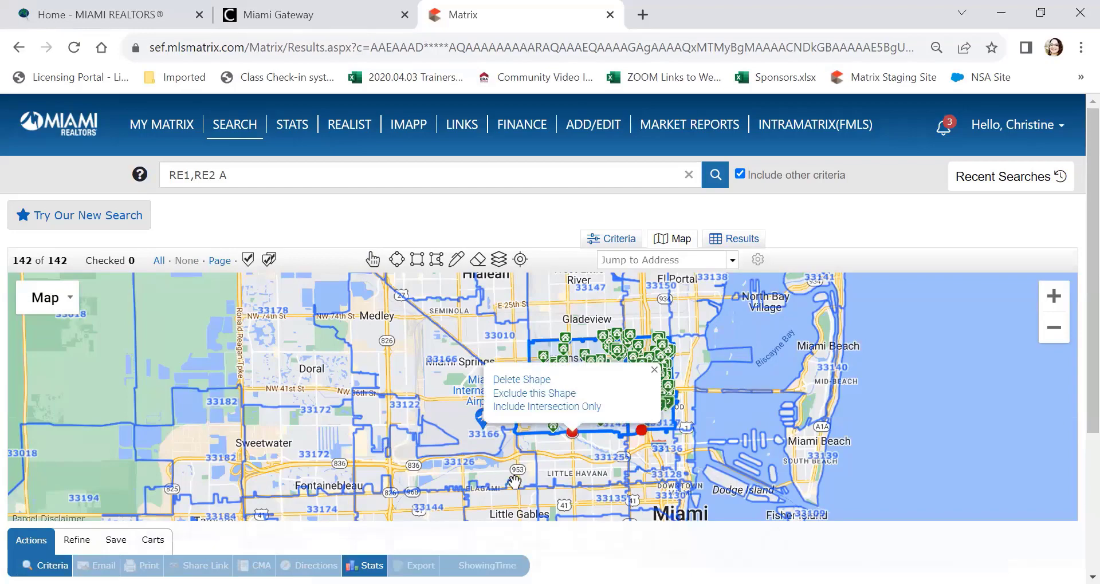
{"action": "scroll", "coordinate": [628, 419], "scroll_direction": "down", "scroll_amount": 3}
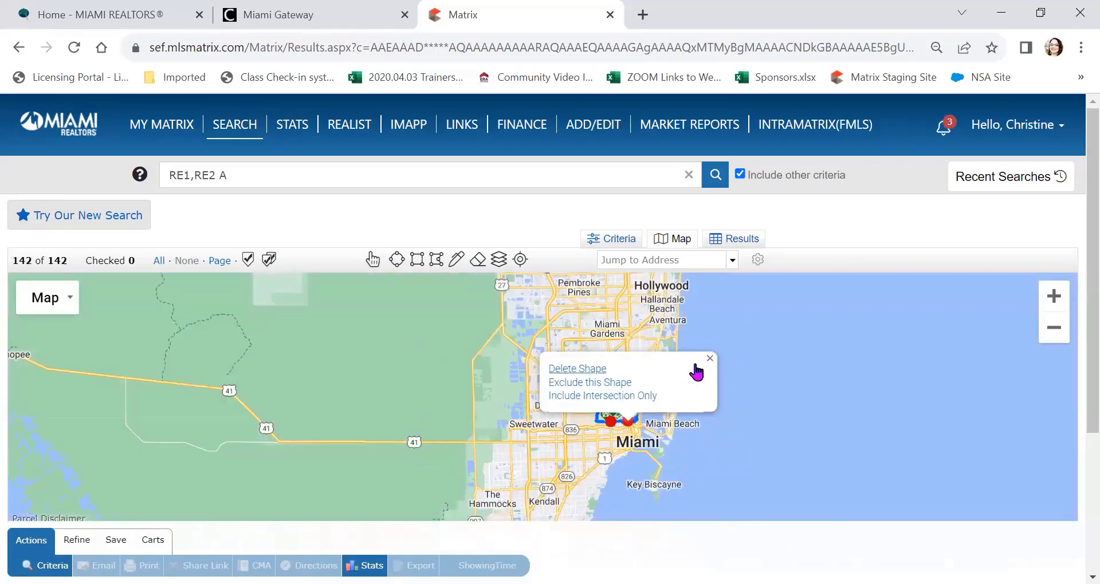
{"action": "left_click", "coordinate": [708, 359]}
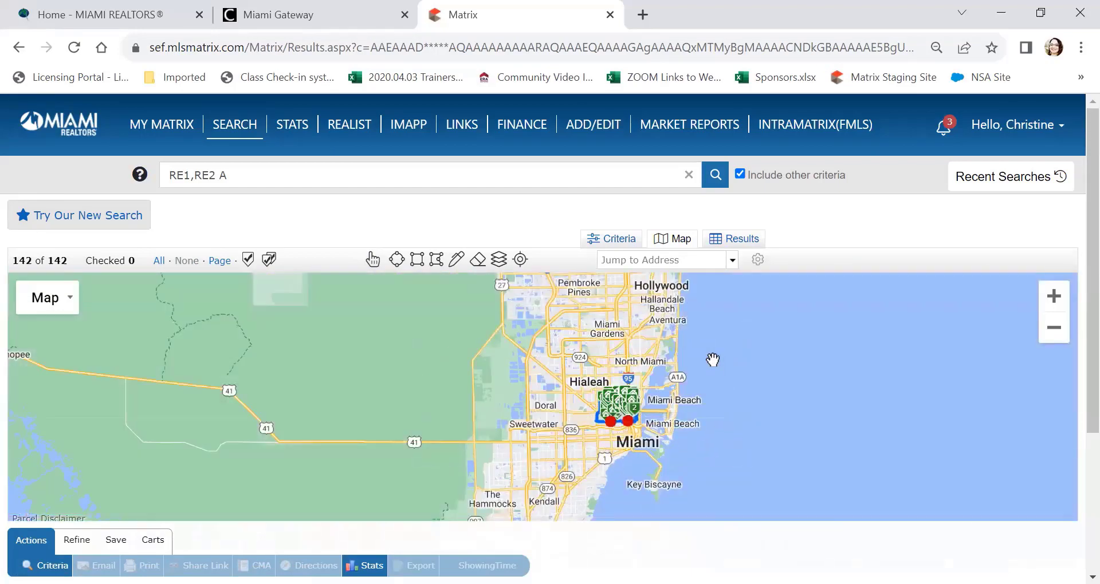
{"action": "scroll", "coordinate": [596, 406], "scroll_direction": "up", "scroll_amount": 3}
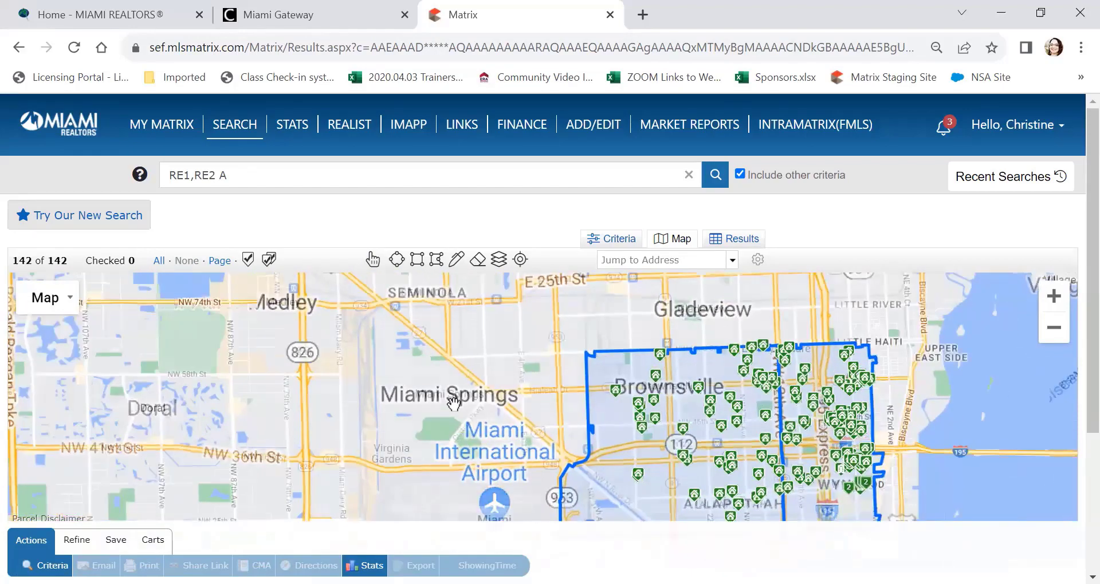
{"action": "left_click_drag", "start_coordinate": [345, 338], "coordinate": [115, 327]}
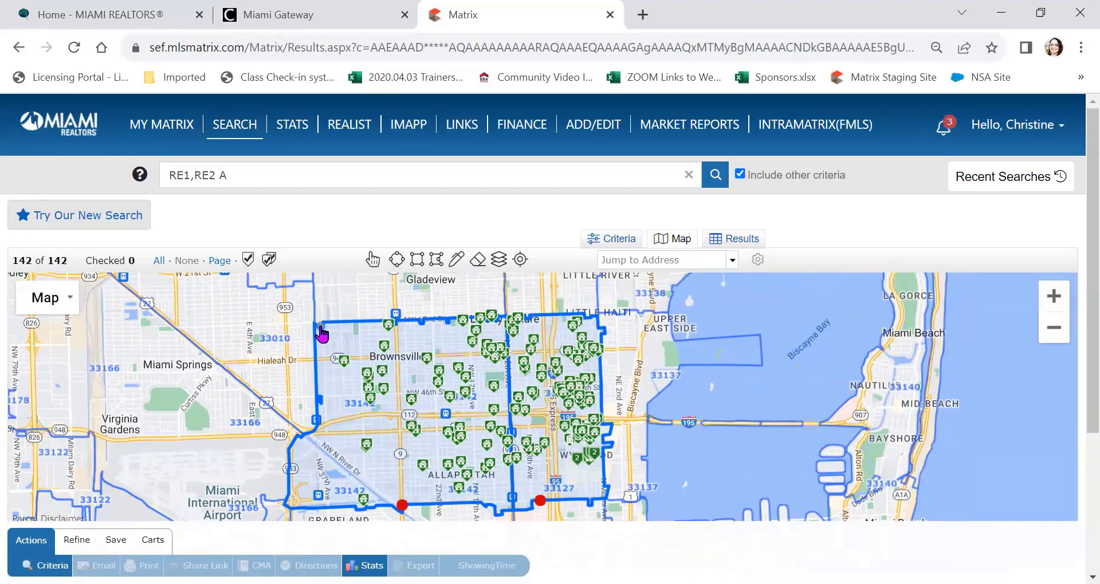
{"action": "mouse_move", "coordinate": [497, 326]}
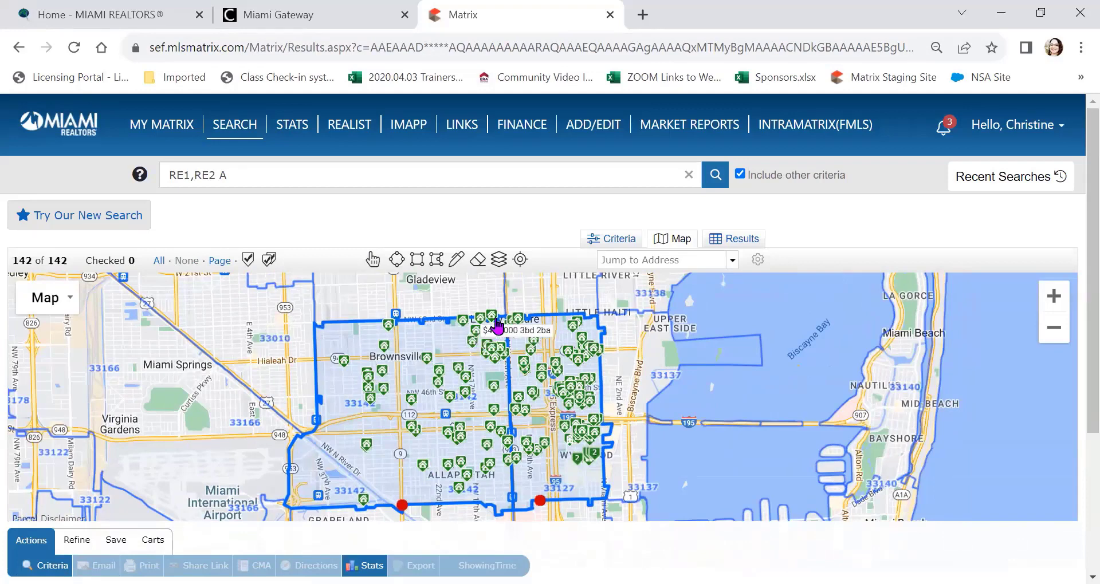
{"action": "left_click", "coordinate": [478, 262]}
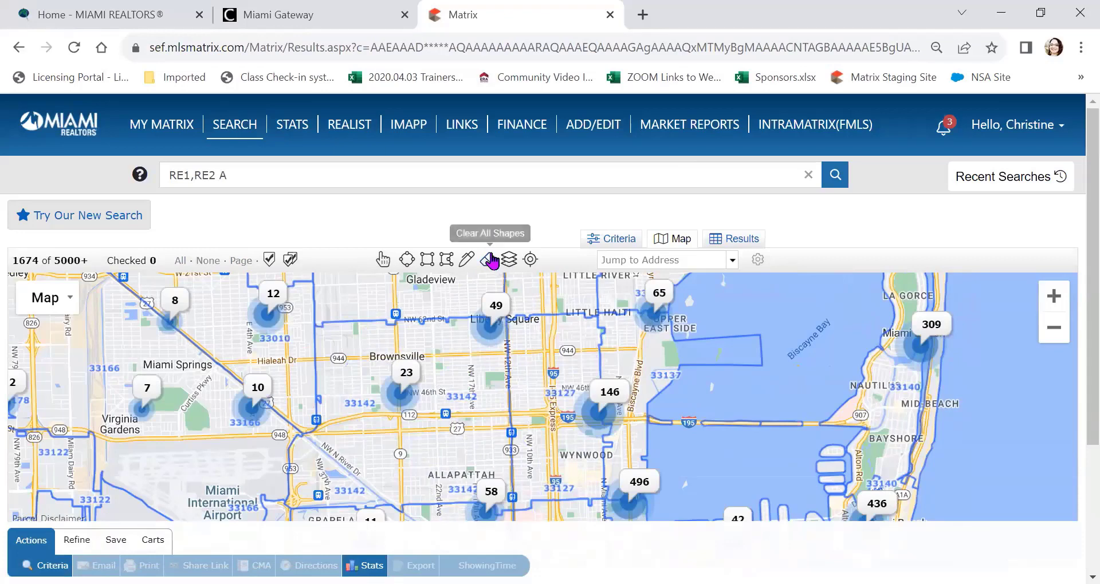
Step: Hide the Zip boundaries layer and expand the Trends layer options
{"action": "left_click", "coordinate": [508, 260]}
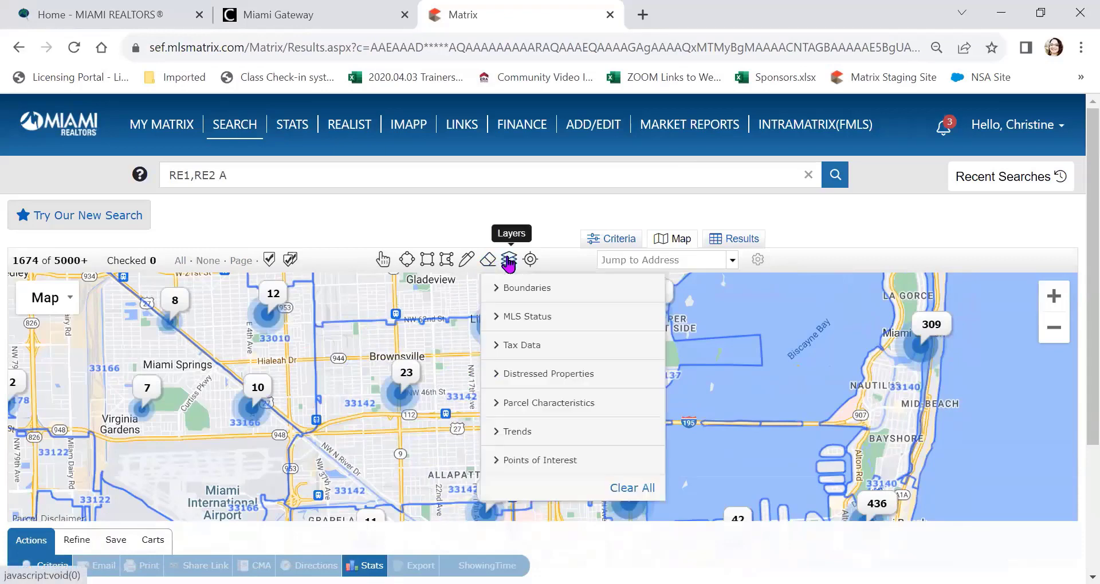
{"action": "left_click", "coordinate": [541, 292]}
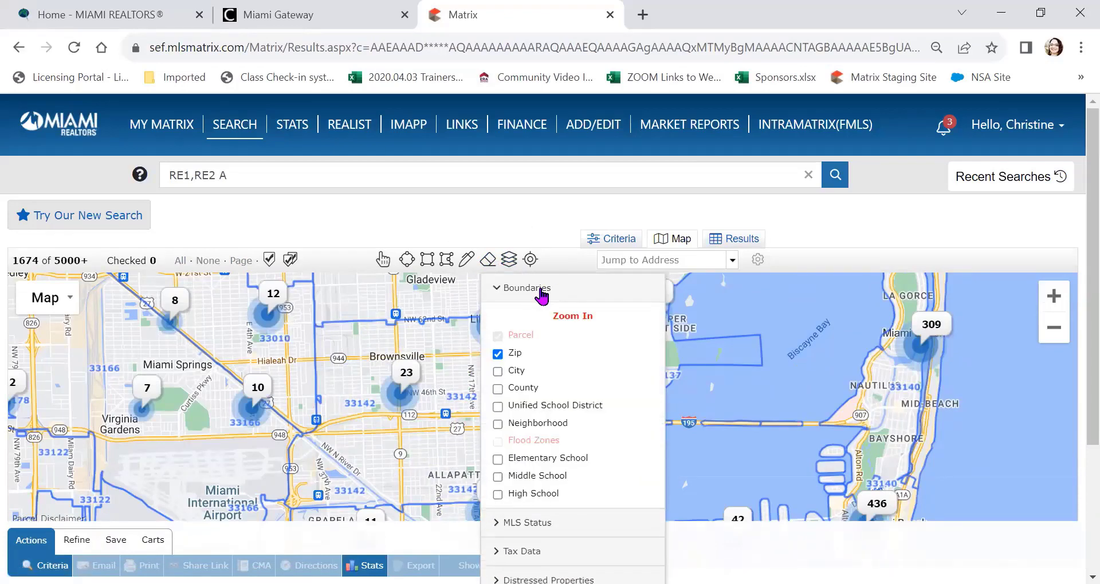
{"action": "left_click", "coordinate": [497, 355]}
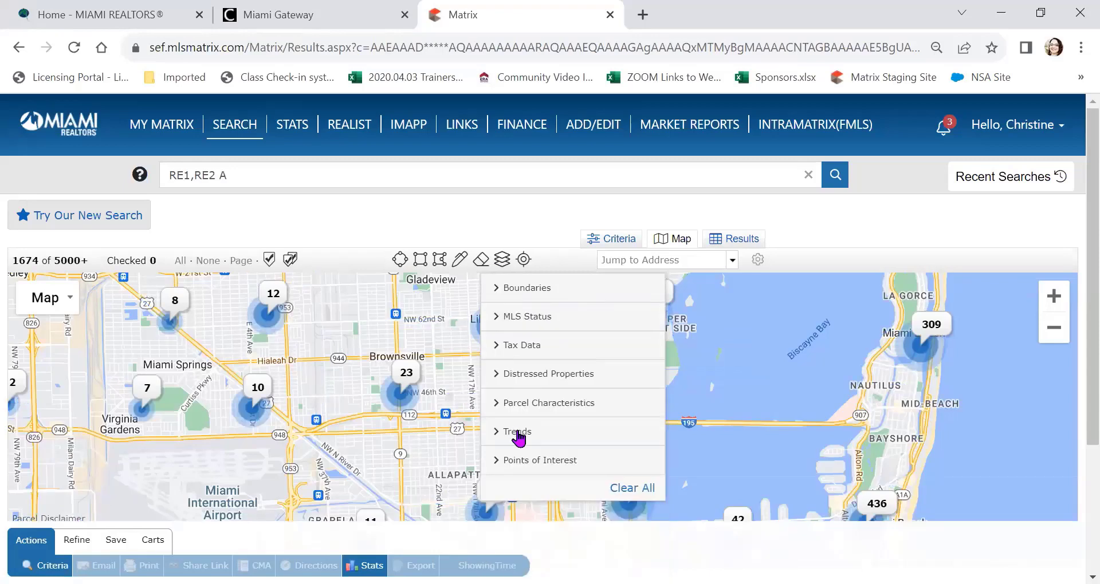
{"action": "left_click", "coordinate": [517, 433]}
{"action": "scroll", "coordinate": [600, 378], "scroll_direction": "down", "scroll_amount": 3}
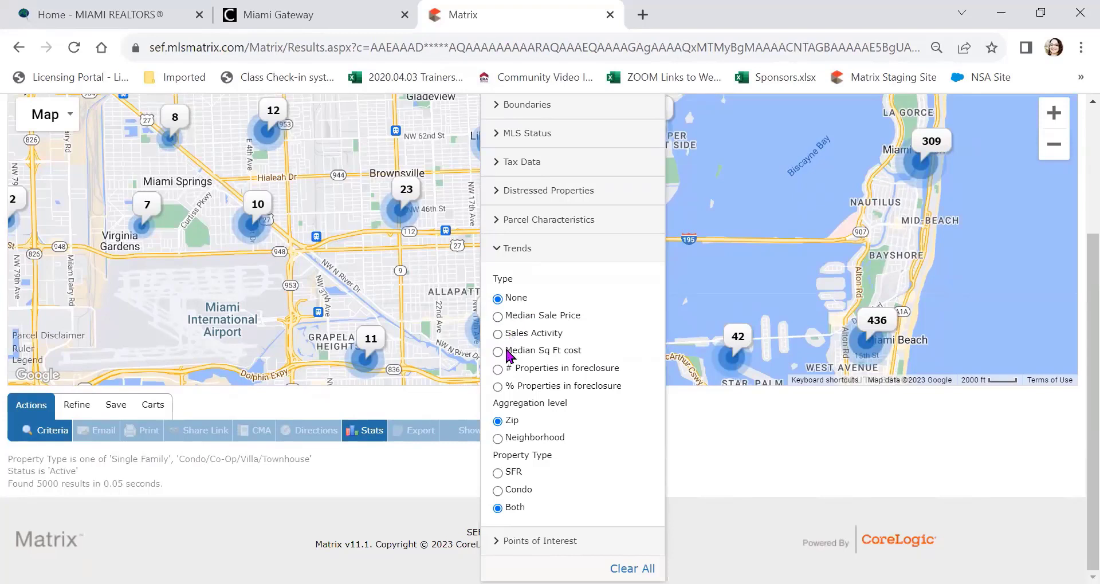
Step: Shade the map by Median Sale Price, limited to SFR properties
{"action": "left_click", "coordinate": [498, 317]}
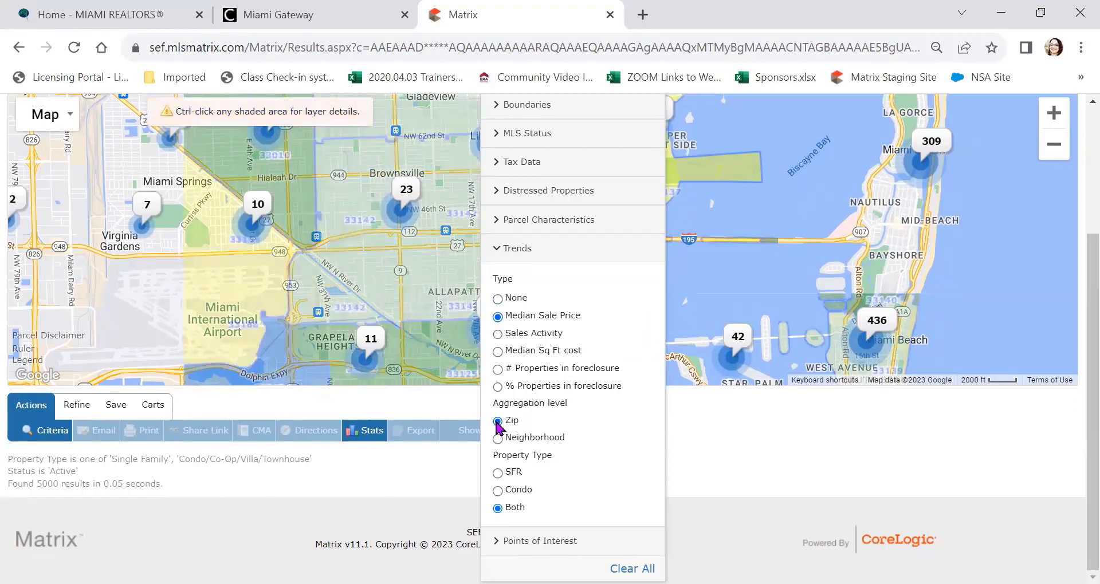
{"action": "left_click", "coordinate": [497, 473]}
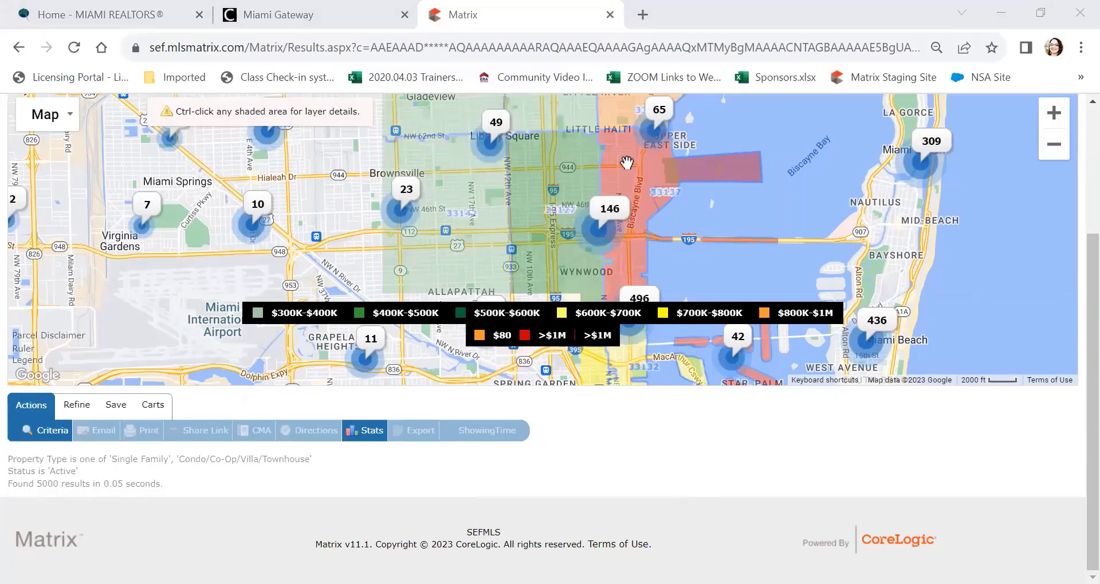
{"action": "left_click_drag", "start_coordinate": [1076, 280], "coordinate": [1073, 184]}
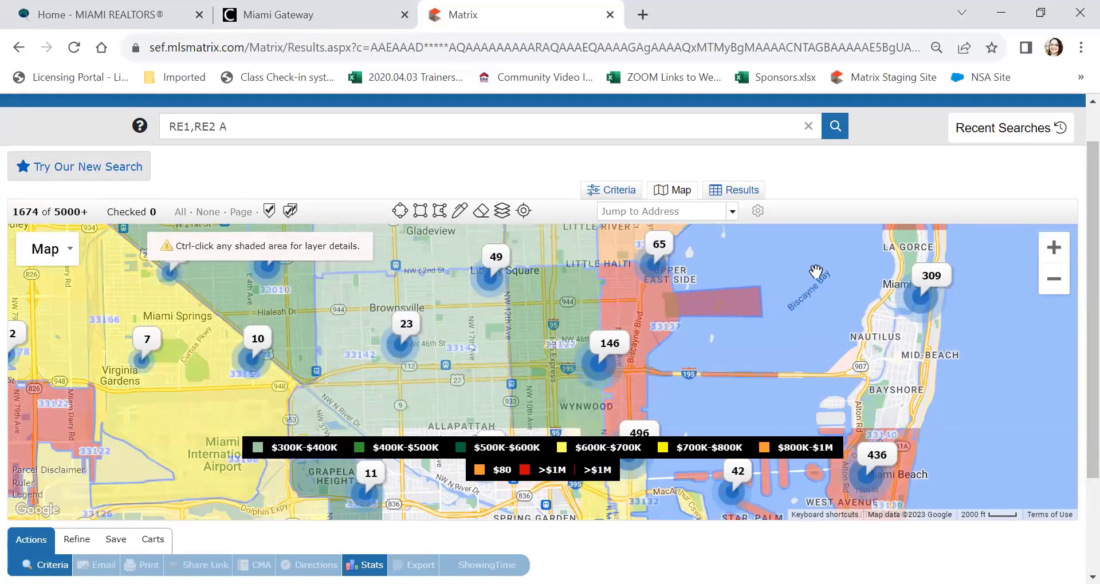
Step: Zoom the map out and reposition it over Hialeah and Miami
{"action": "left_click", "coordinate": [1055, 280]}
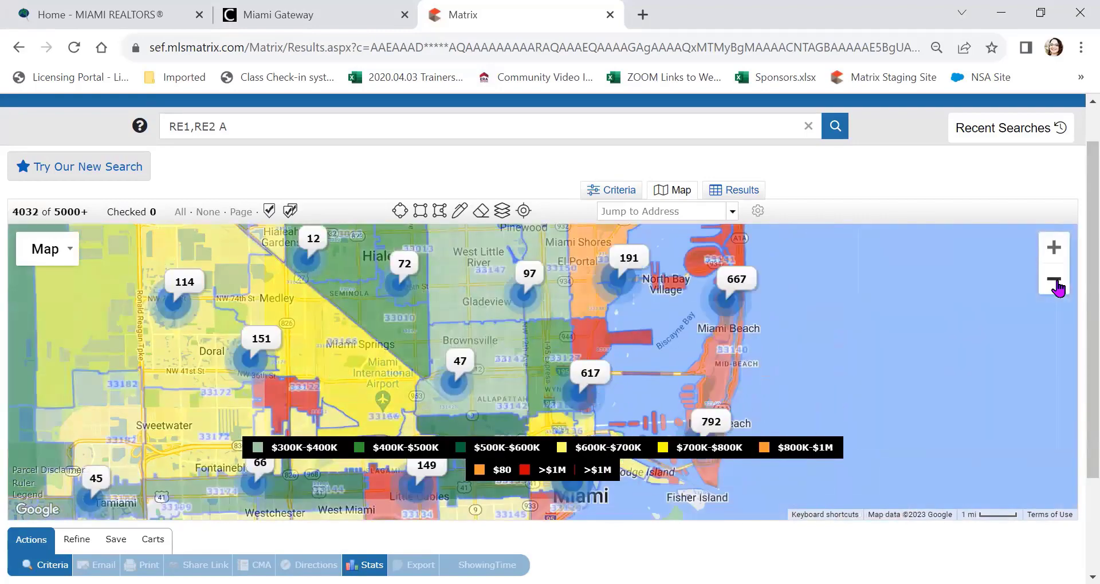
{"action": "left_click_drag", "start_coordinate": [420, 328], "coordinate": [571, 425]}
{"action": "left_click_drag", "start_coordinate": [681, 303], "coordinate": [637, 443]}
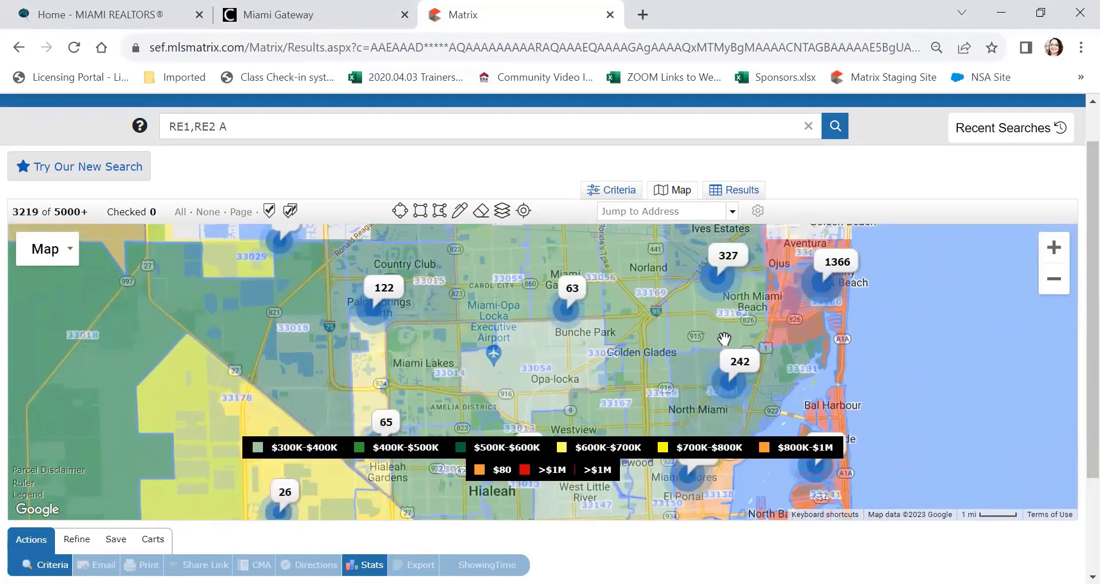
{"action": "left_click_drag", "start_coordinate": [748, 304], "coordinate": [680, 435]}
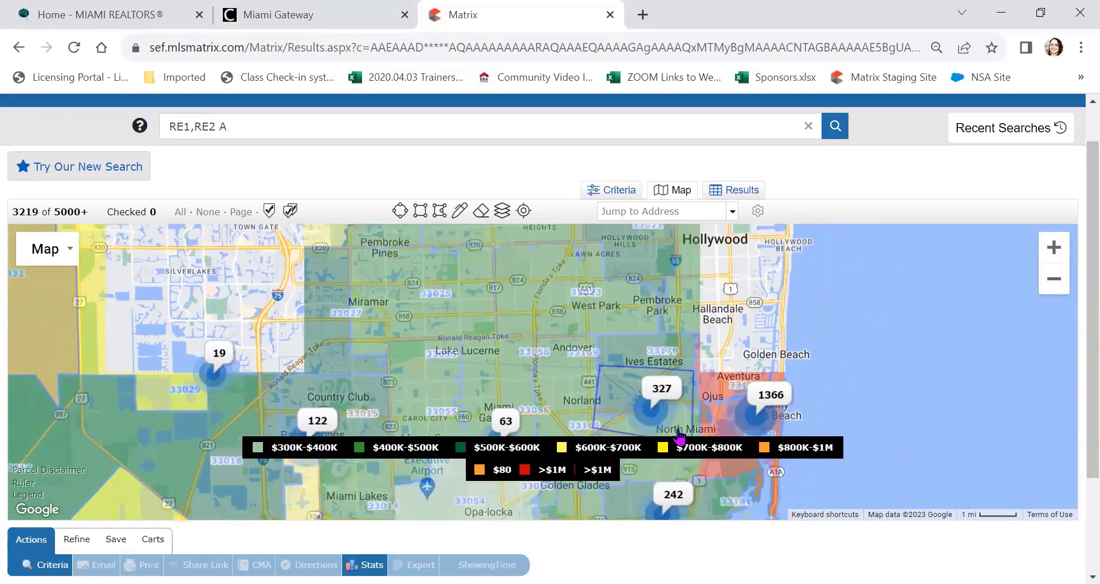
{"action": "scroll", "coordinate": [701, 329], "scroll_direction": "up", "scroll_amount": 2}
{"action": "left_click_drag", "start_coordinate": [699, 307], "coordinate": [826, 477]}
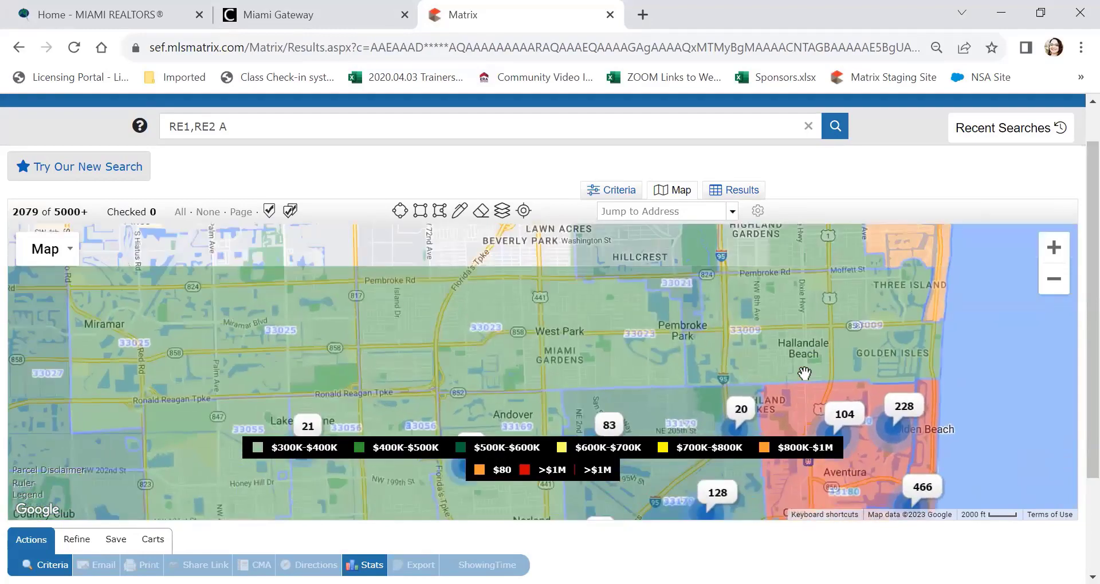
{"action": "left_click", "coordinate": [1057, 289]}
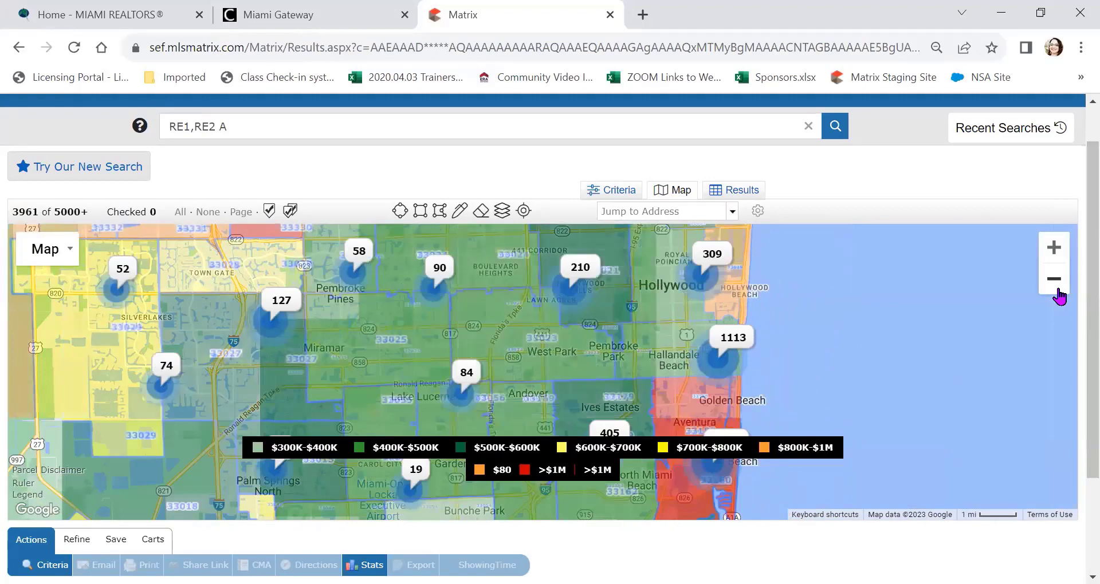
{"action": "left_click", "coordinate": [1056, 290]}
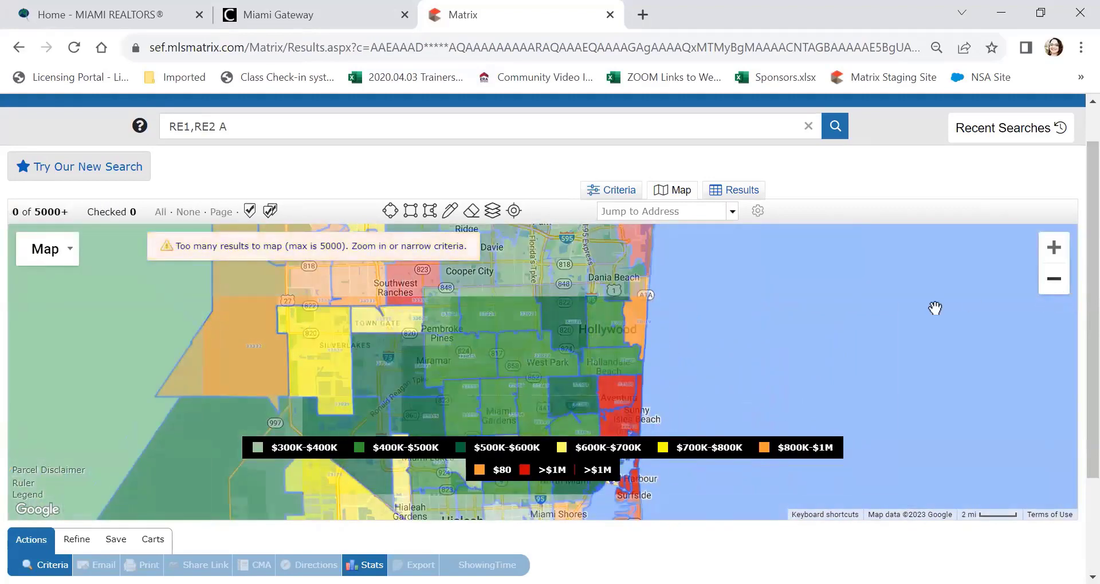
{"action": "left_click_drag", "start_coordinate": [902, 311], "coordinate": [985, 273]}
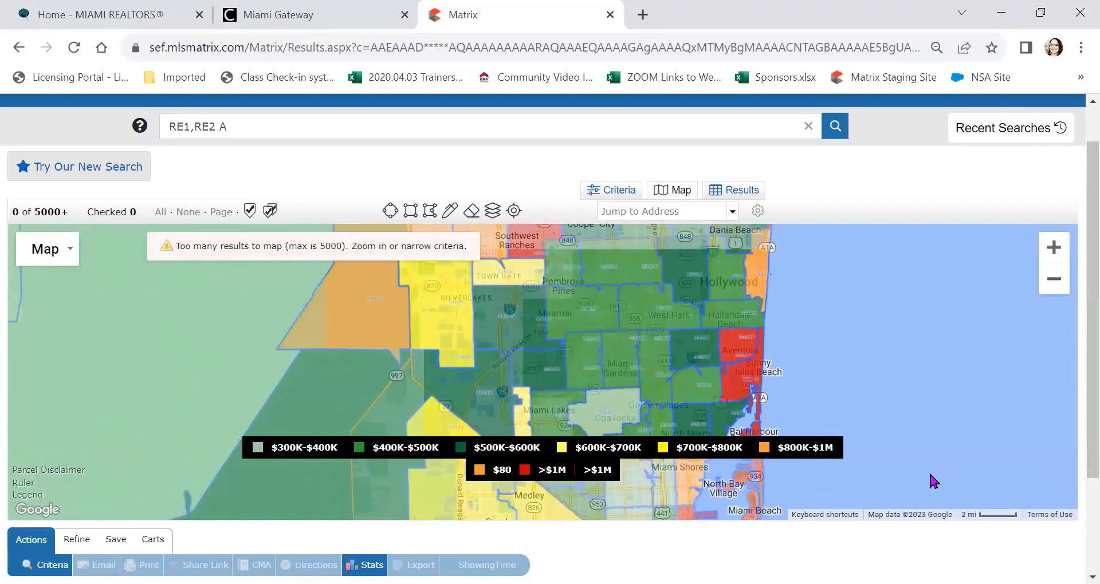
{"action": "left_click_drag", "start_coordinate": [856, 361], "coordinate": [815, 274]}
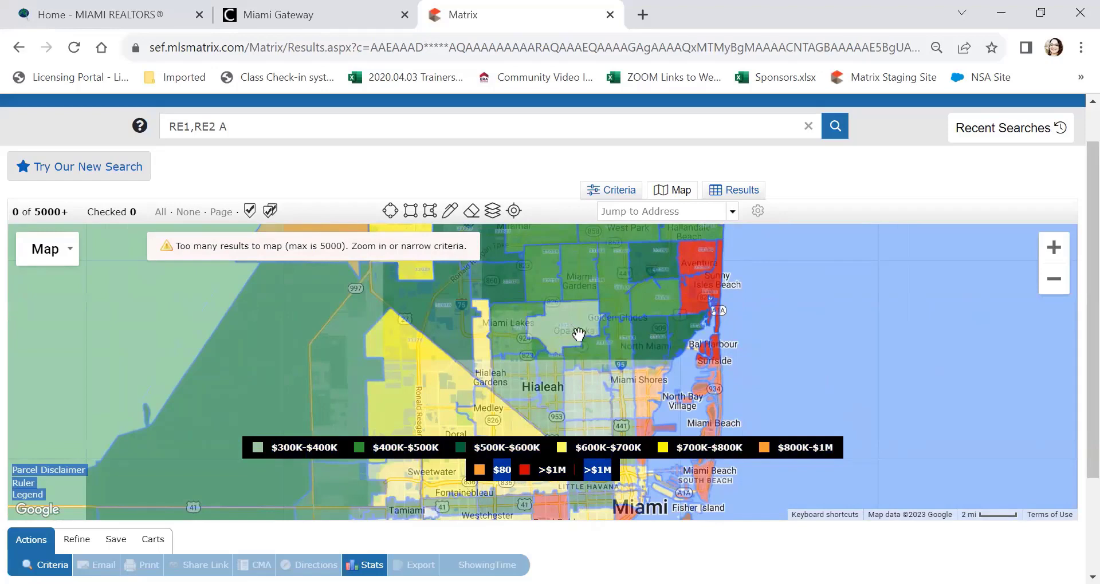
Step: Pan north through Hollywood and Fort Lauderdale up to Boca Raton
{"action": "left_click_drag", "start_coordinate": [576, 335], "coordinate": [564, 373]}
{"action": "left_click_drag", "start_coordinate": [624, 288], "coordinate": [695, 346]}
{"action": "left_click_drag", "start_coordinate": [694, 294], "coordinate": [670, 364]}
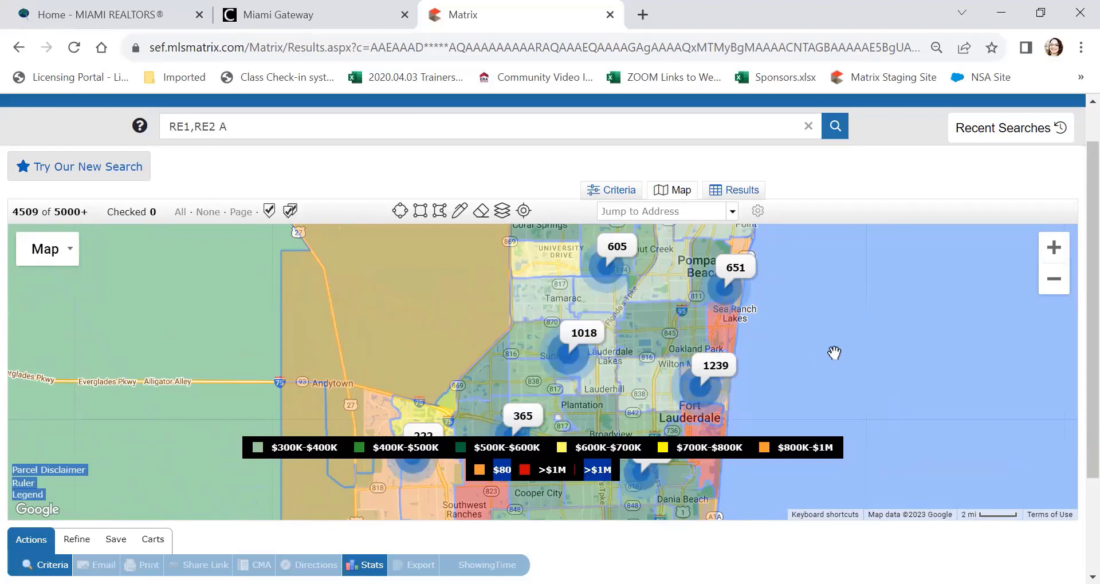
{"action": "left_click_drag", "start_coordinate": [834, 352], "coordinate": [840, 551]}
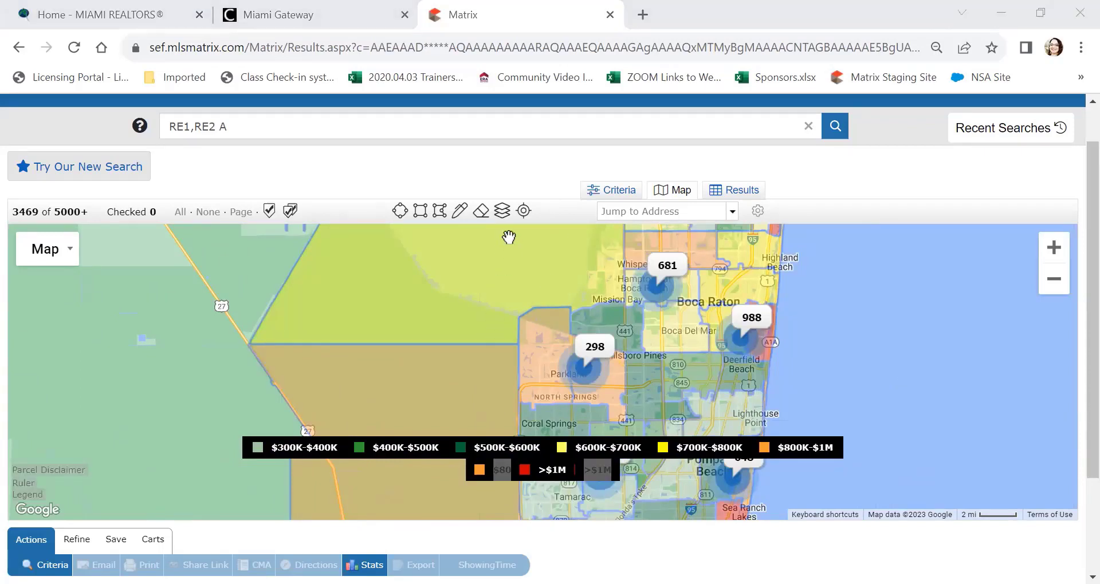
Step: Keep Trends as Median Sale Price by Zip, restrict it to SFR homes, and close Layers
{"action": "left_click", "coordinate": [503, 213]}
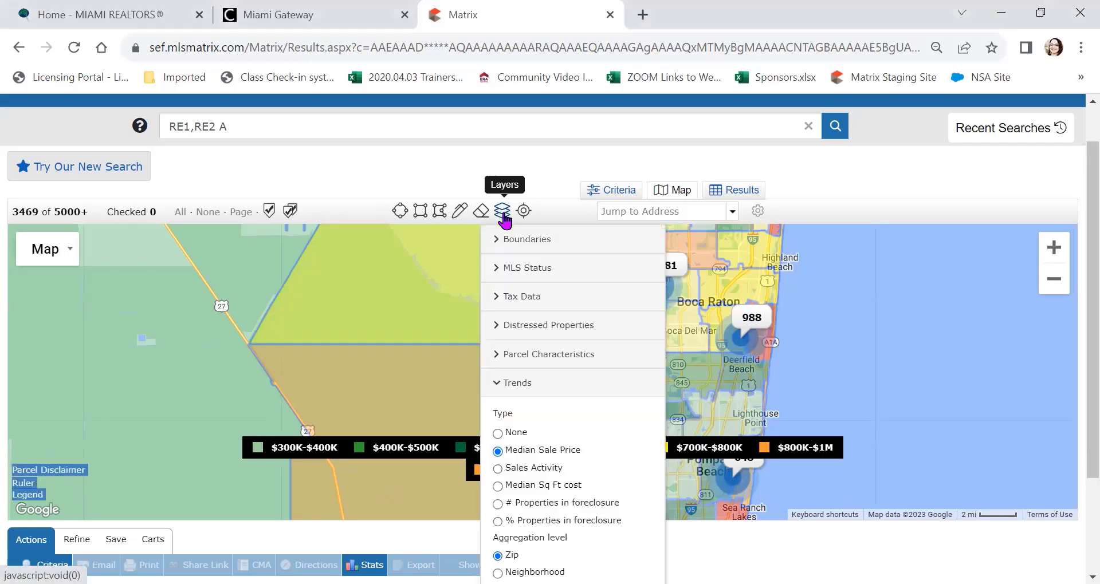
{"action": "left_click", "coordinate": [517, 384]}
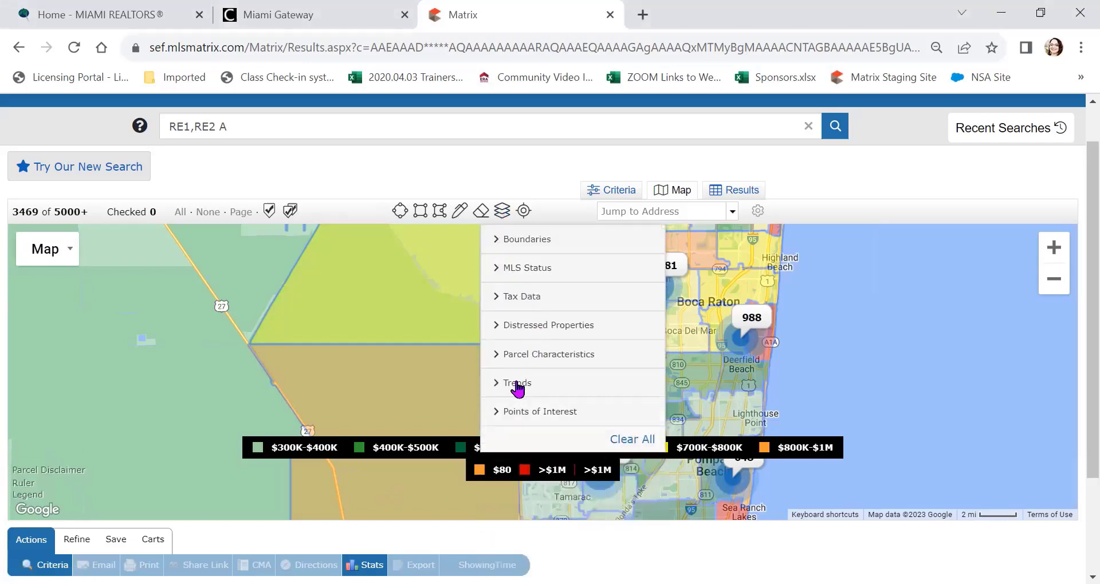
{"action": "left_click", "coordinate": [517, 384]}
{"action": "scroll", "coordinate": [542, 393], "scroll_direction": "down", "scroll_amount": 2}
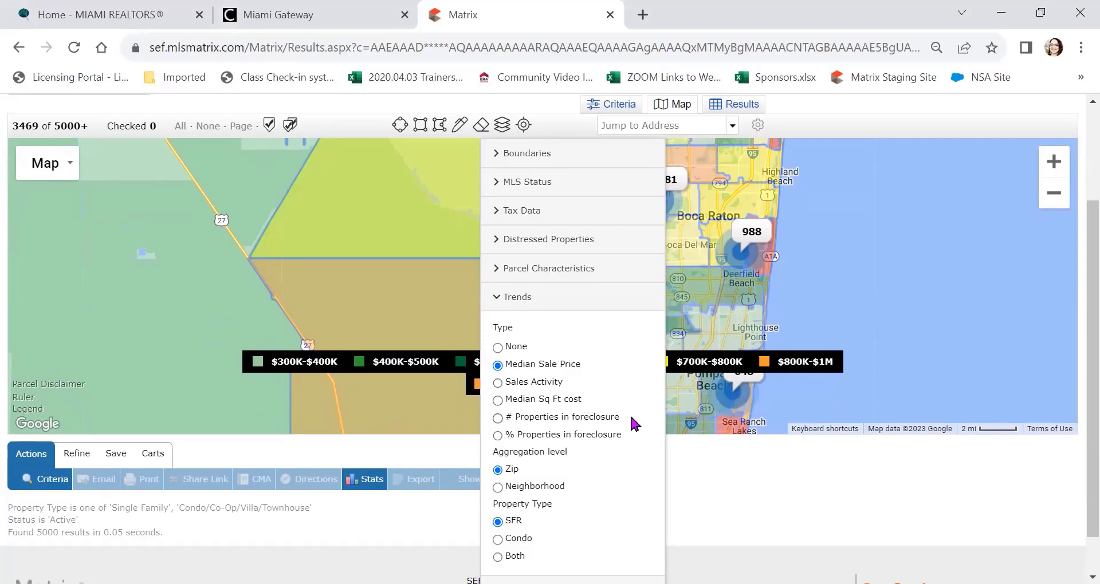
{"action": "scroll", "coordinate": [634, 393], "scroll_direction": "down", "scroll_amount": 1}
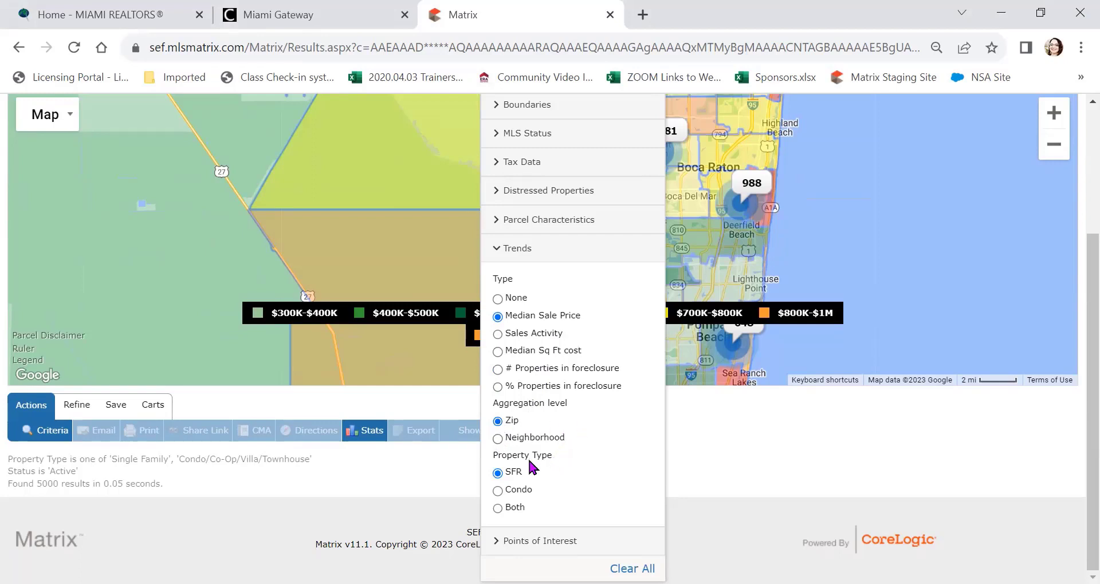
{"action": "left_click", "coordinate": [496, 472]}
{"action": "left_click", "coordinate": [518, 249]}
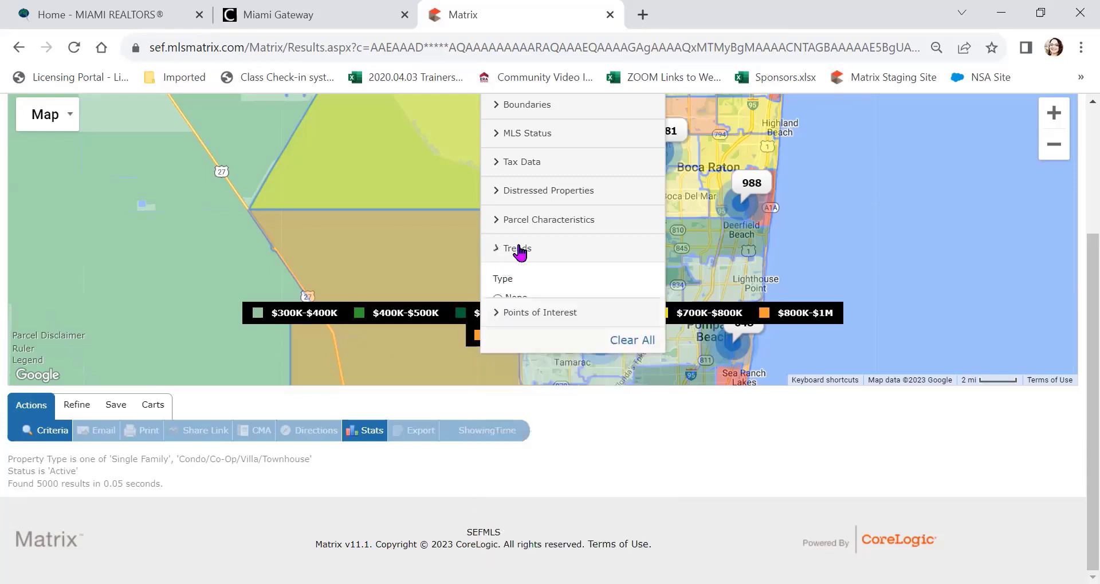
{"action": "left_click", "coordinate": [815, 245]}
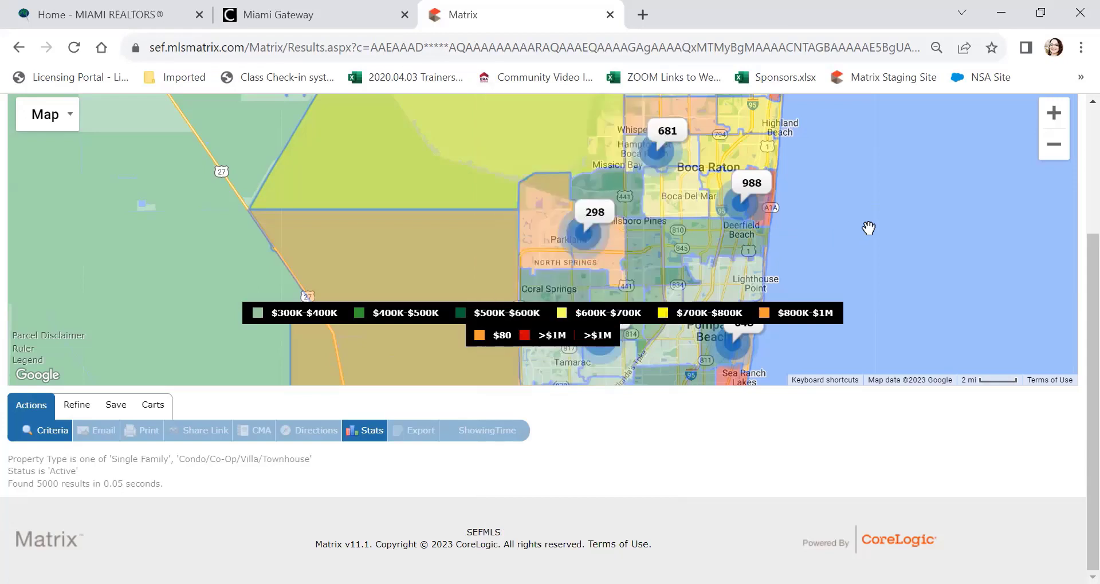
Step: Pan north to Boynton Beach, check the Boundaries layer, and zoom into zip 33437
{"action": "left_click_drag", "start_coordinate": [869, 228], "coordinate": [867, 315]}
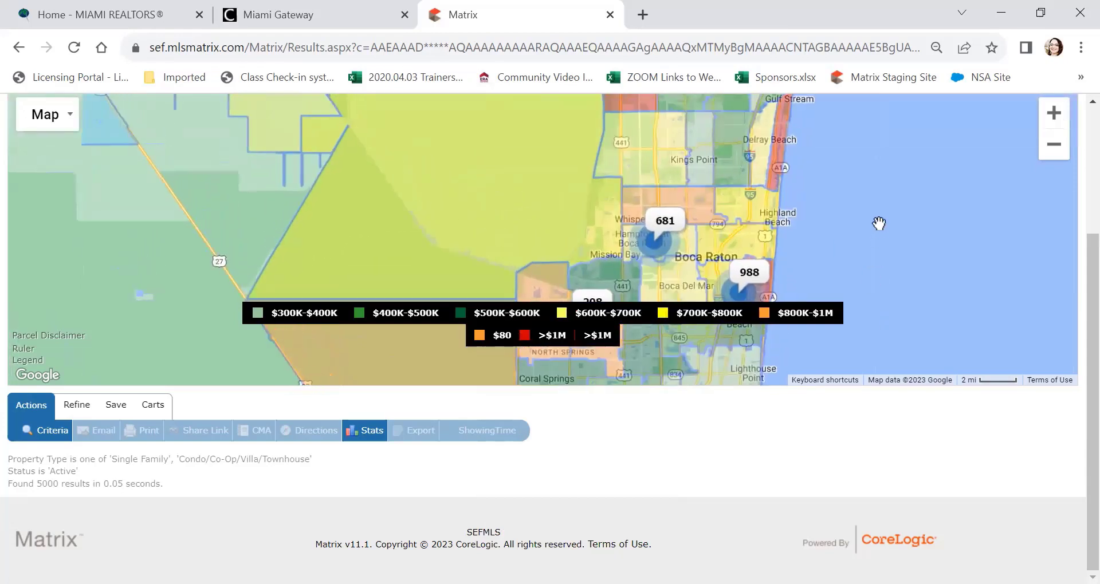
{"action": "left_click_drag", "start_coordinate": [878, 224], "coordinate": [871, 300]}
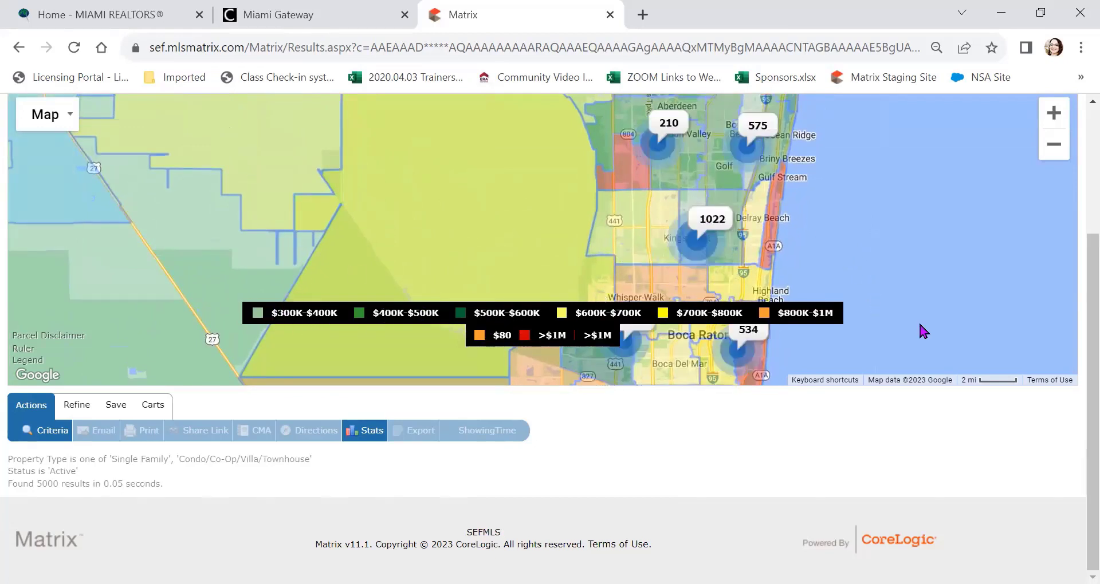
{"action": "left_click_drag", "start_coordinate": [1075, 300], "coordinate": [1073, 204]}
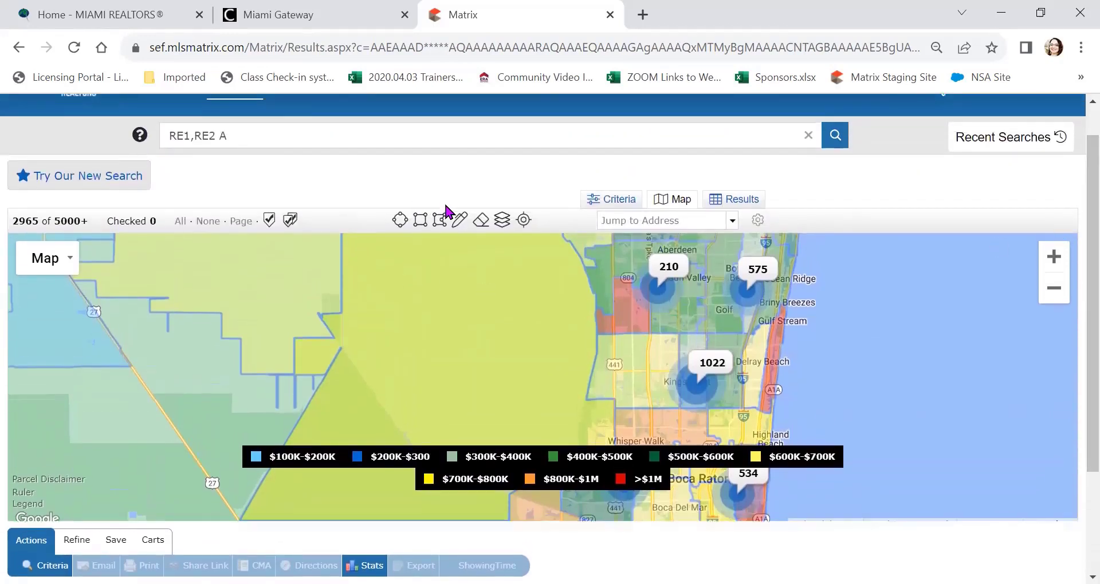
{"action": "left_click", "coordinate": [503, 227]}
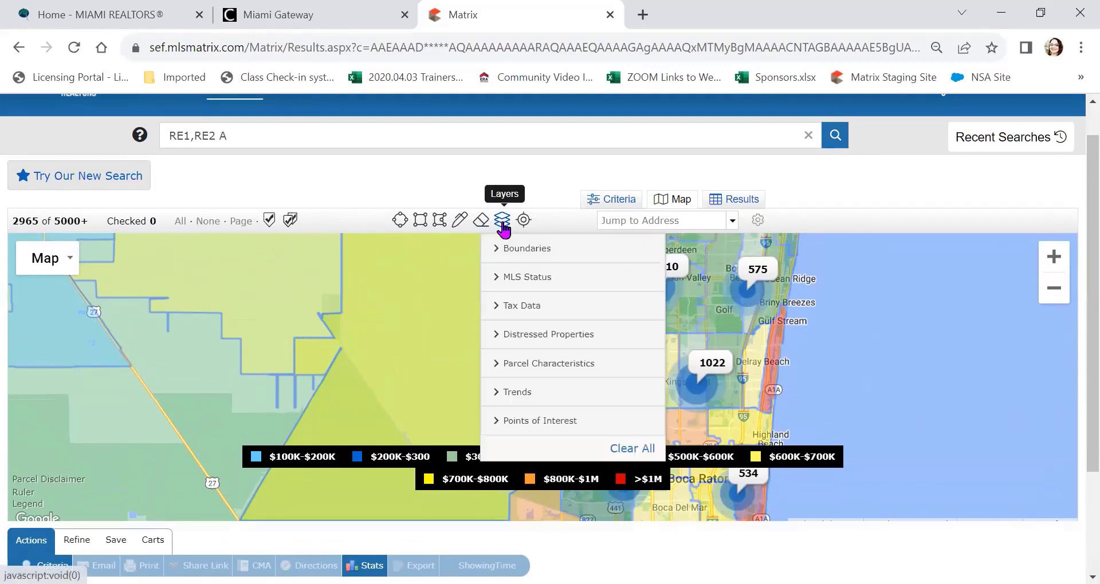
{"action": "left_click", "coordinate": [519, 248]}
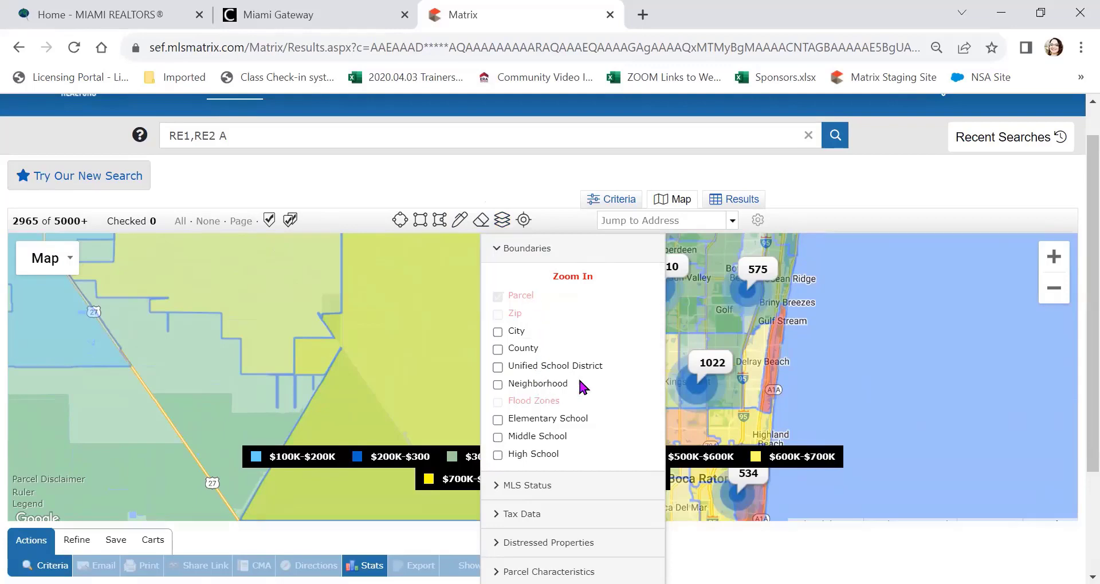
{"action": "left_click", "coordinate": [719, 328]}
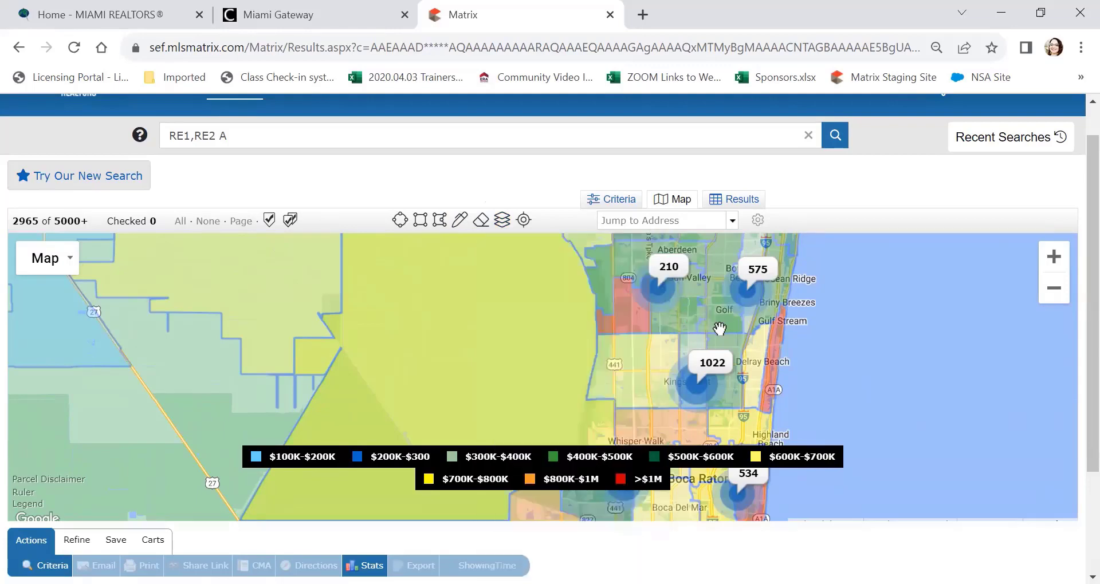
{"action": "scroll", "coordinate": [698, 317], "scroll_direction": "up", "scroll_amount": 4}
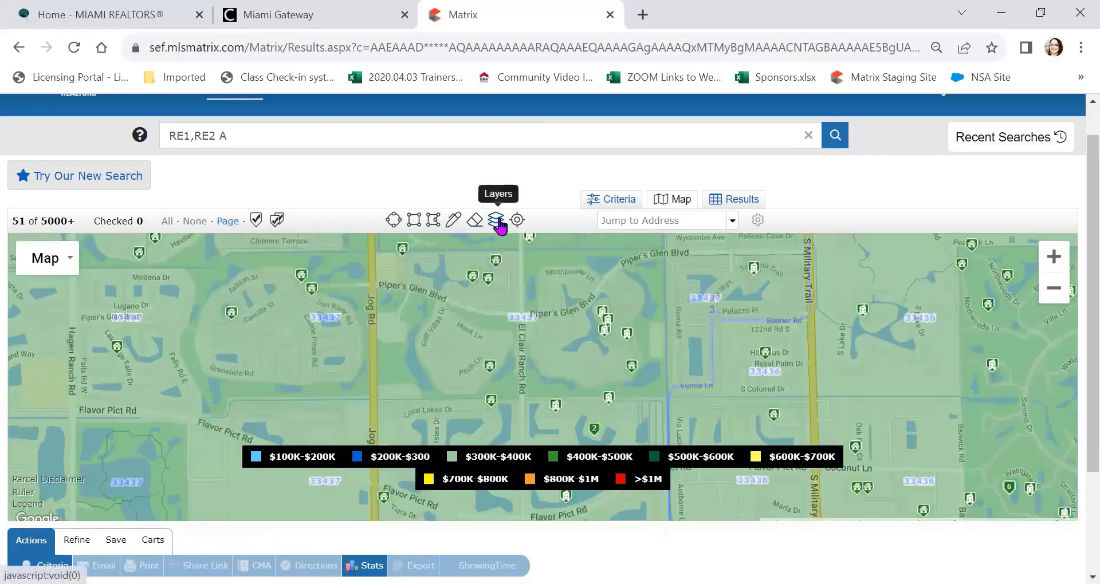
Step: Turn off the trends overlay by setting the Trends type to None
{"action": "left_click", "coordinate": [498, 223]}
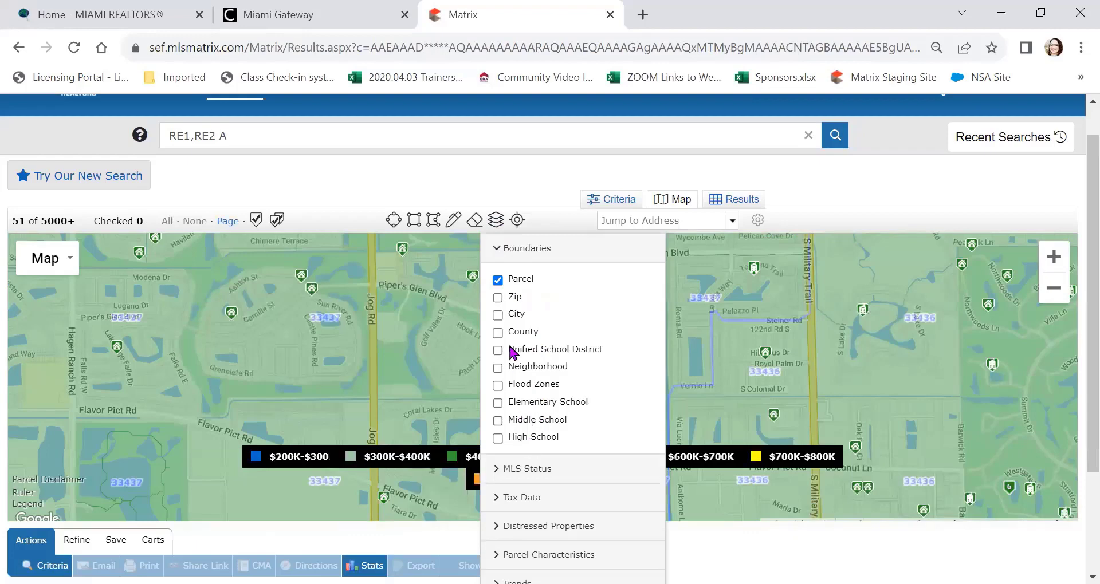
{"action": "left_click", "coordinate": [517, 252]}
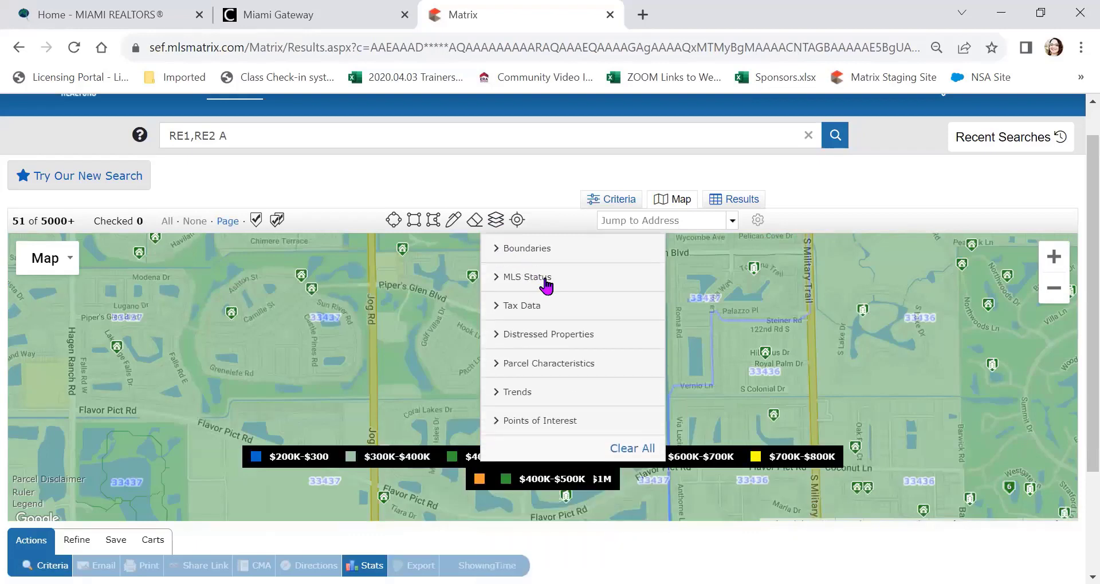
{"action": "left_click", "coordinate": [545, 279]}
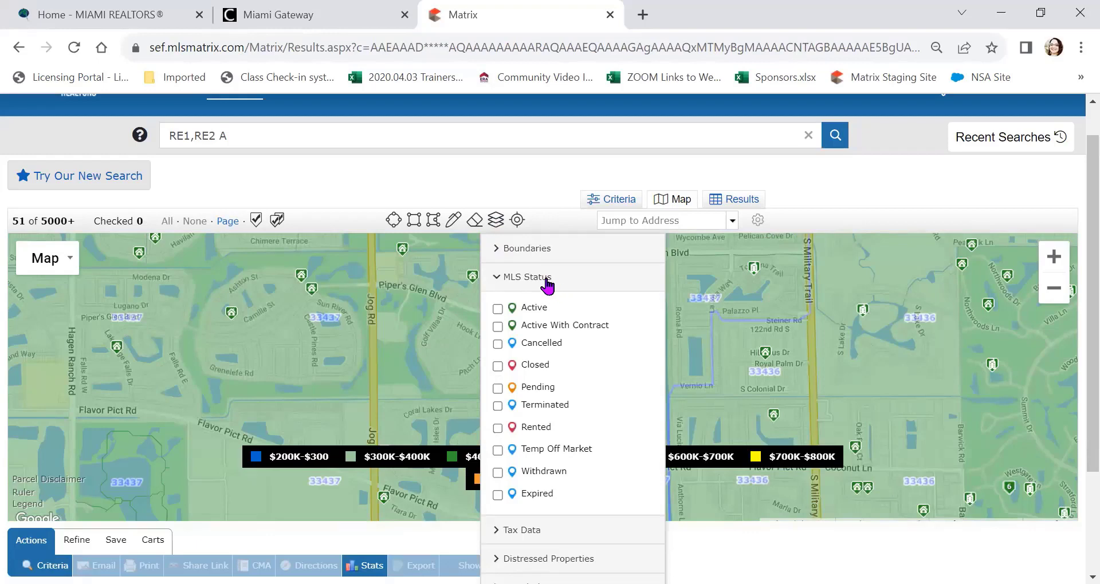
{"action": "left_click", "coordinate": [547, 282]}
{"action": "left_click", "coordinate": [546, 281]}
{"action": "left_click", "coordinate": [530, 277]}
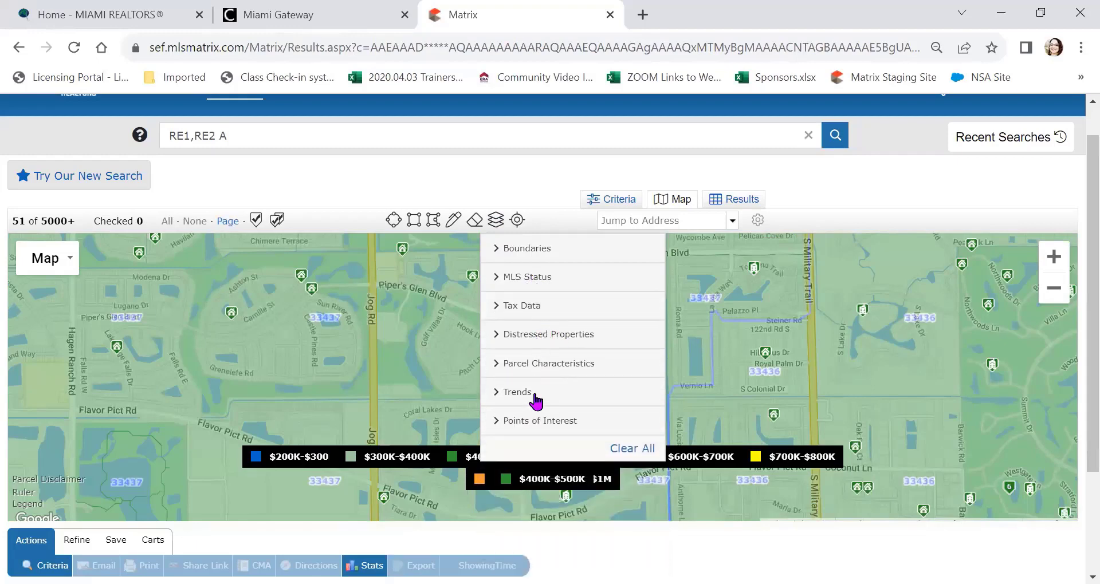
{"action": "left_click", "coordinate": [524, 394]}
{"action": "scroll", "coordinate": [557, 400], "scroll_direction": "down", "scroll_amount": 2}
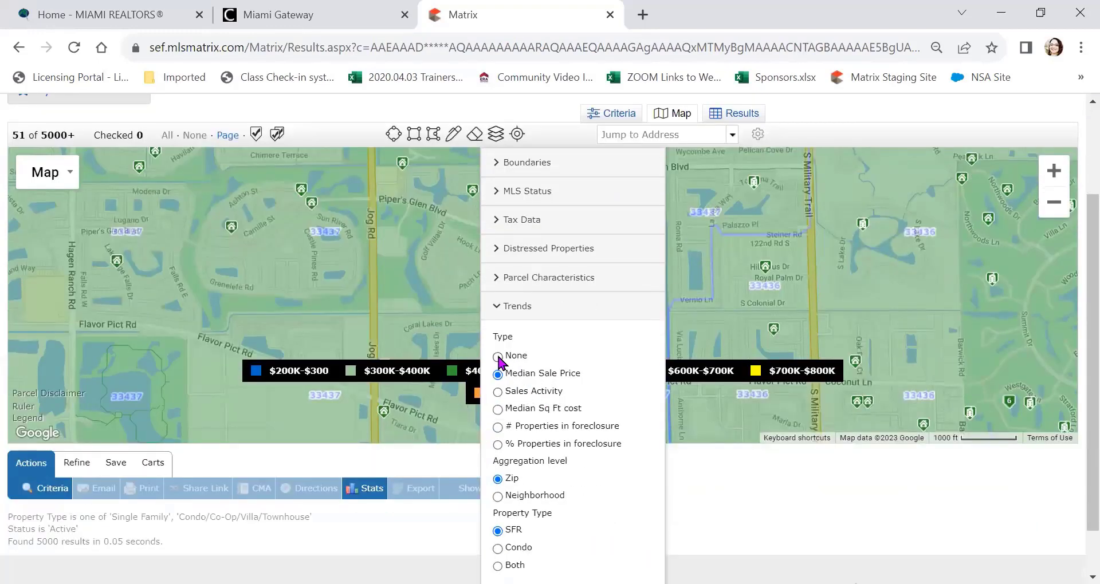
{"action": "left_click", "coordinate": [497, 356]}
{"action": "scroll", "coordinate": [578, 355], "scroll_direction": "down", "scroll_amount": 1}
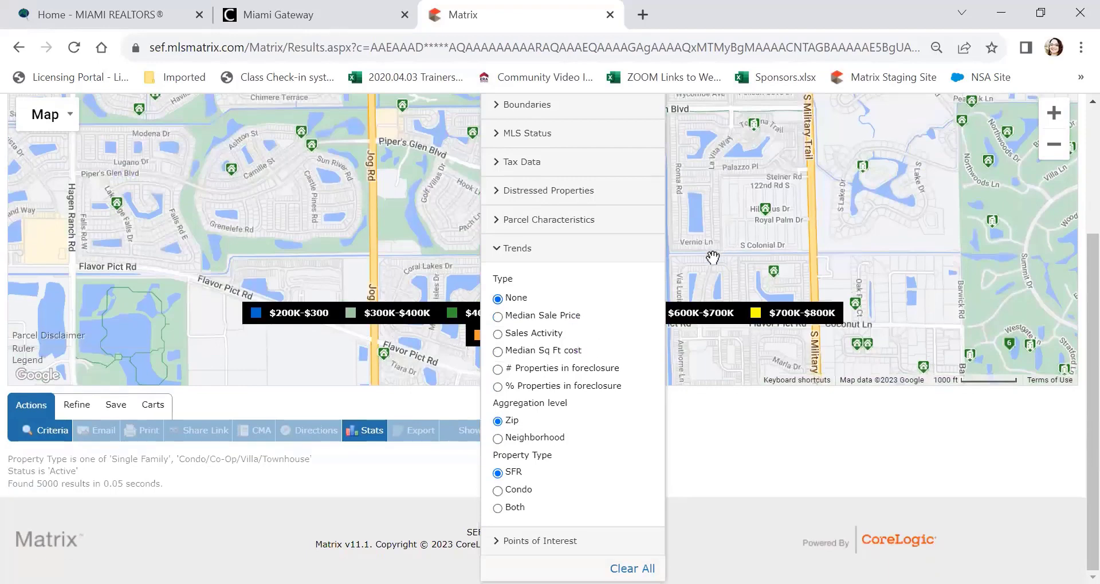
Step: View a parcel's details on the map, then return to the My Matrix dashboard
{"action": "left_click", "coordinate": [745, 247]}
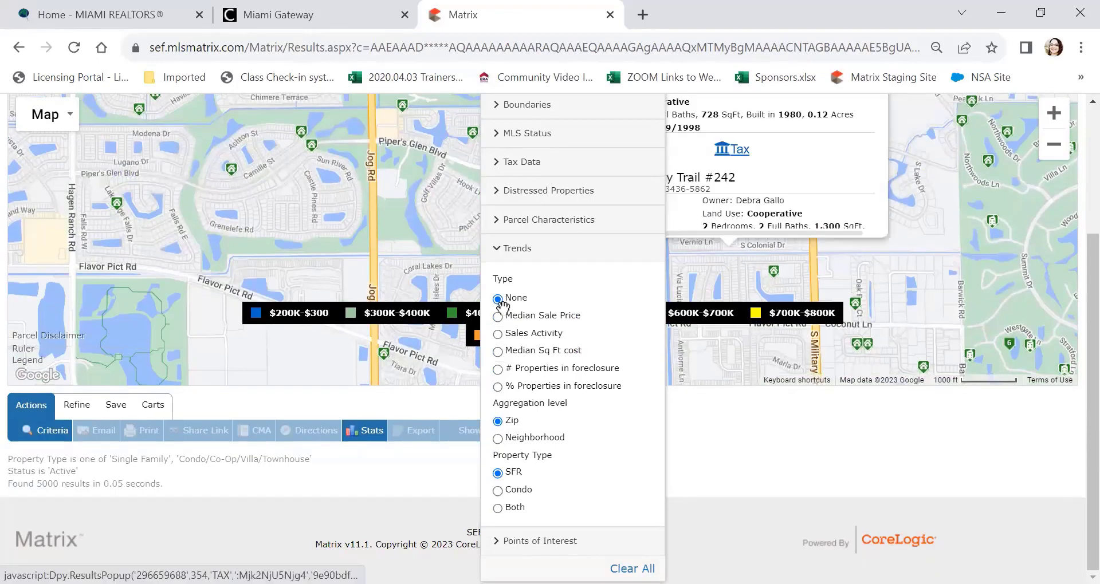
{"action": "left_click", "coordinate": [498, 299]}
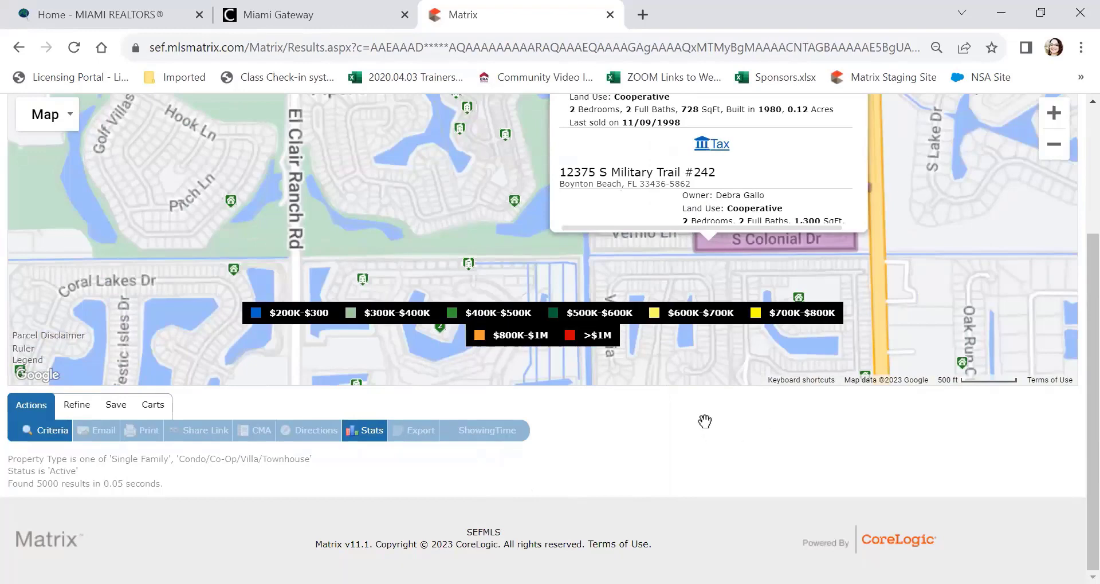
{"action": "scroll", "coordinate": [1074, 309], "scroll_direction": "up", "scroll_amount": 5}
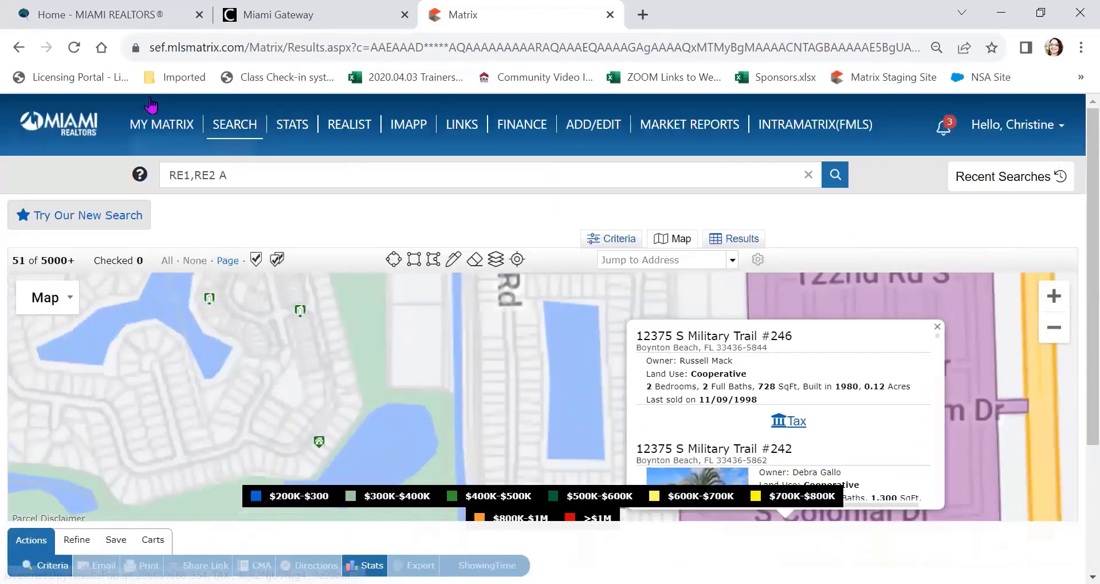
{"action": "left_click", "coordinate": [162, 124]}
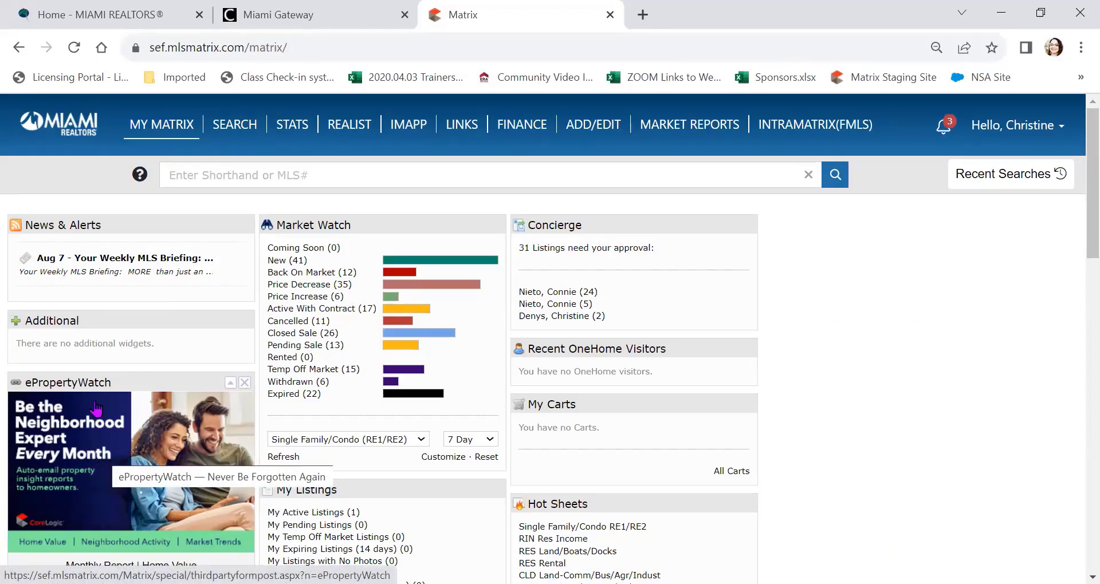
Step: View the MLS section links on the Miami Realtors home page, then switch to Miami Gateway
{"action": "left_click", "coordinate": [107, 17]}
{"action": "scroll", "coordinate": [159, 212], "scroll_direction": "up", "scroll_amount": 5}
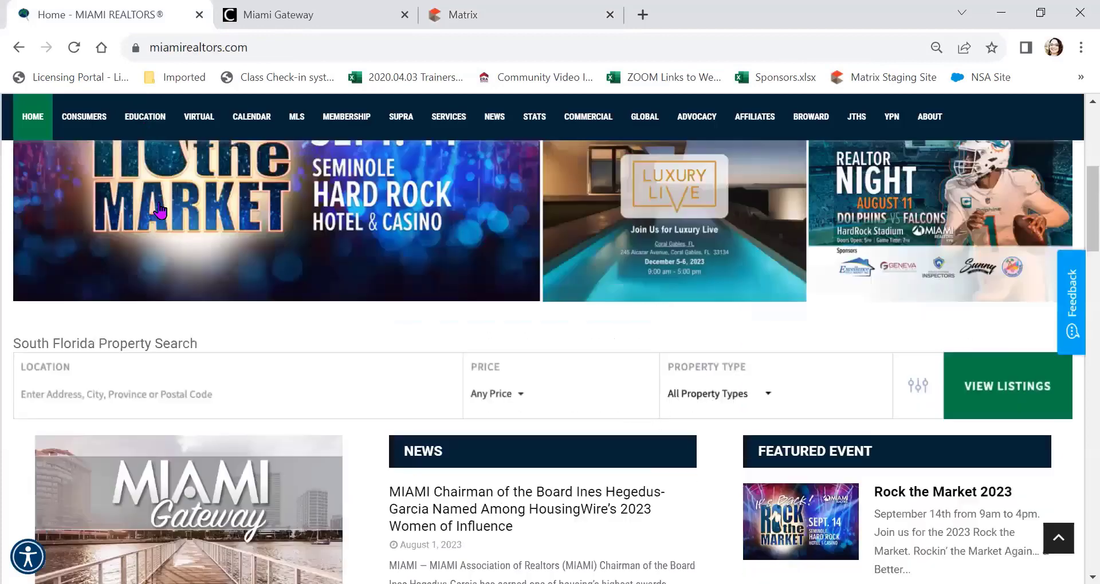
{"action": "scroll", "coordinate": [215, 78], "scroll_direction": "up", "scroll_amount": 3}
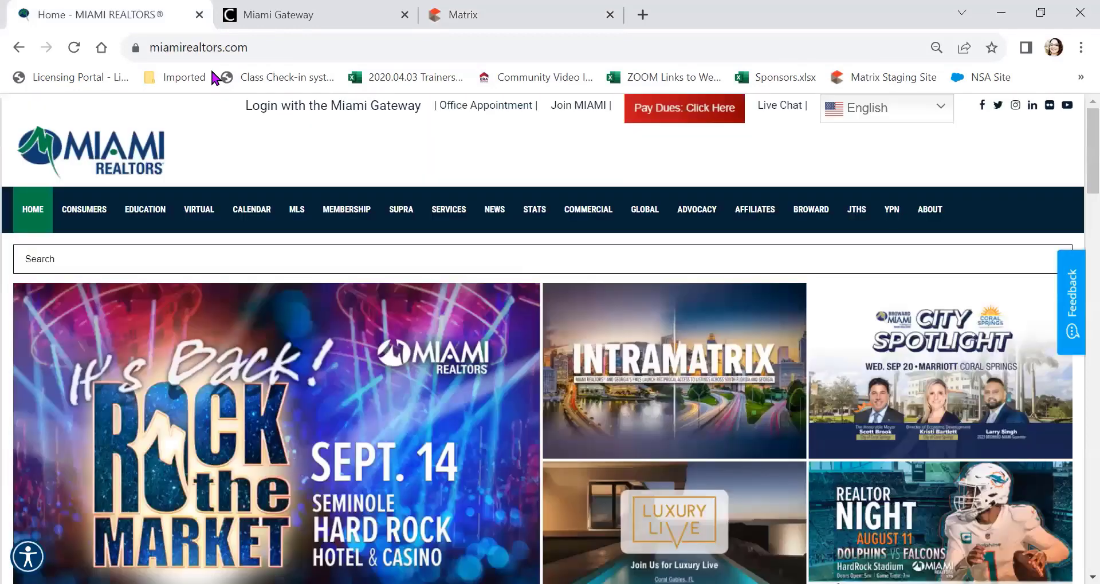
{"action": "mouse_move", "coordinate": [300, 214]}
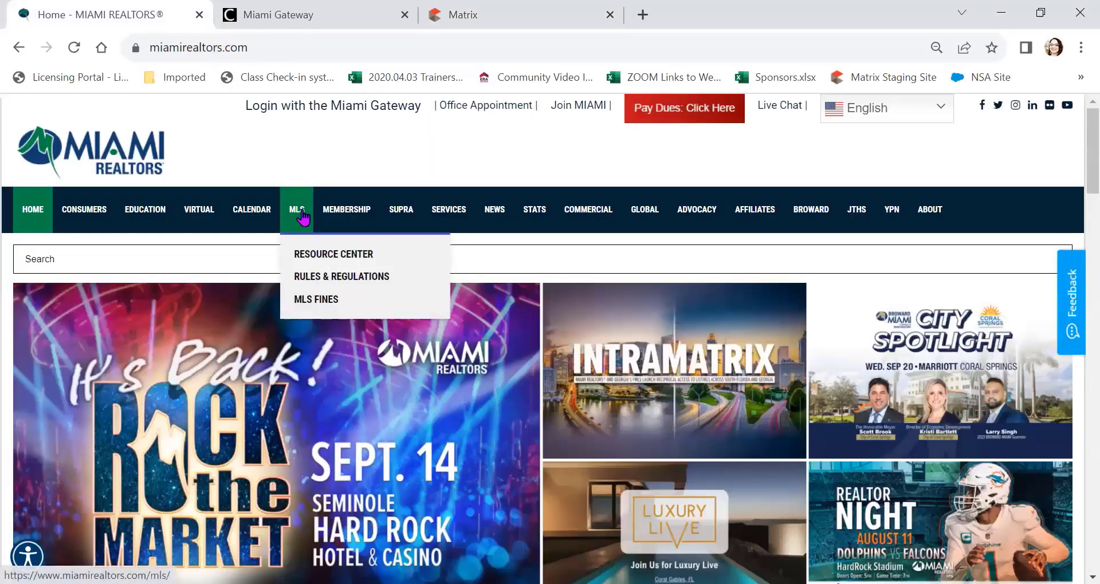
{"action": "left_click", "coordinate": [302, 217]}
{"action": "scroll", "coordinate": [159, 259], "scroll_direction": "down", "scroll_amount": 7}
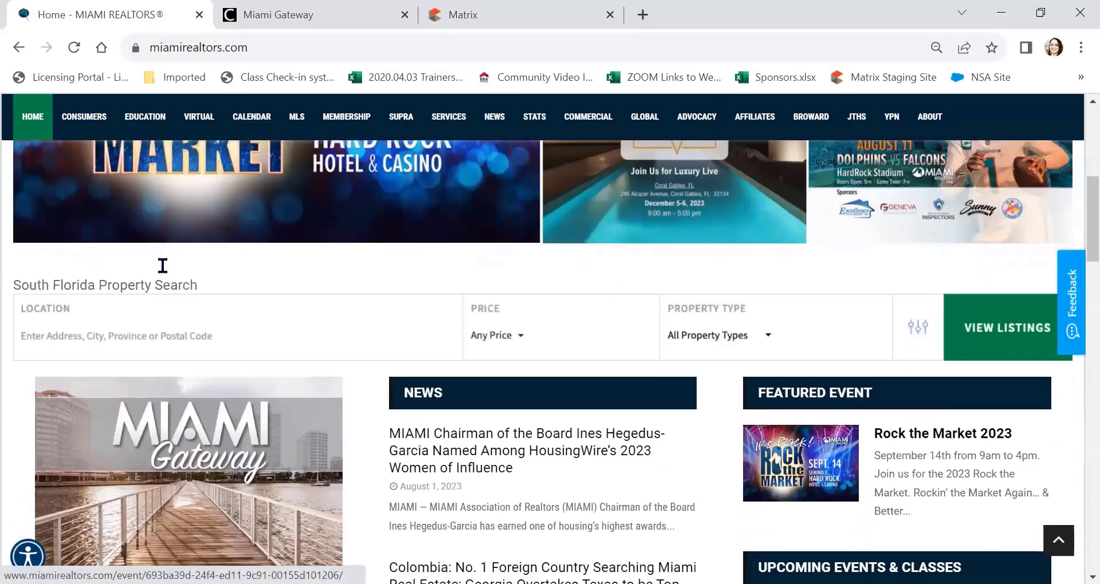
{"action": "left_click", "coordinate": [300, 17]}
{"action": "scroll", "coordinate": [401, 312], "scroll_direction": "up", "scroll_amount": 2}
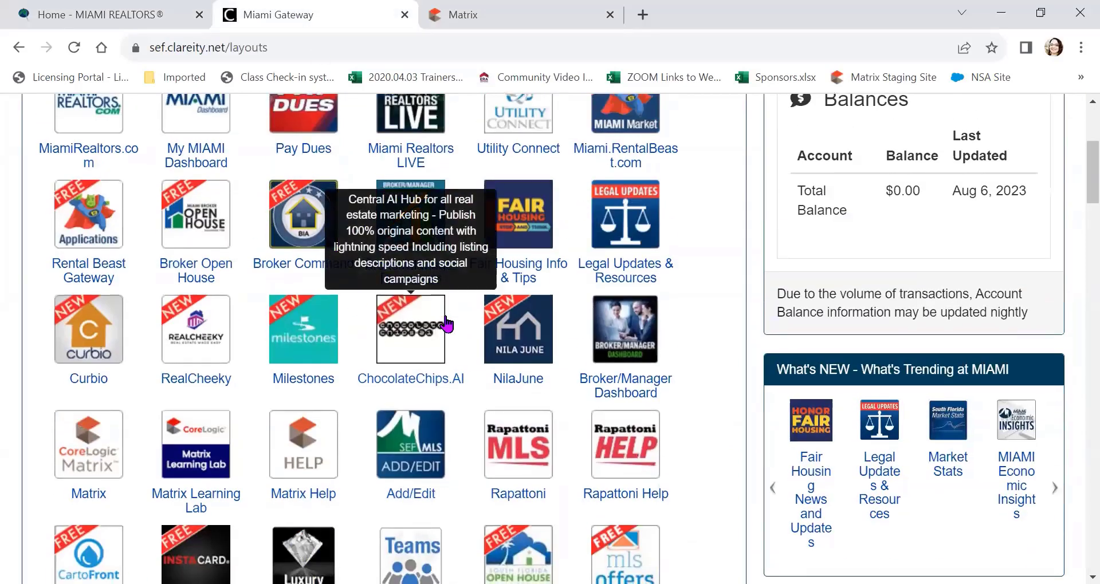
Step: Scroll through the Gateway member app tiles, then go back to the Matrix dashboard
{"action": "scroll", "coordinate": [424, 336], "scroll_direction": "down", "scroll_amount": 2}
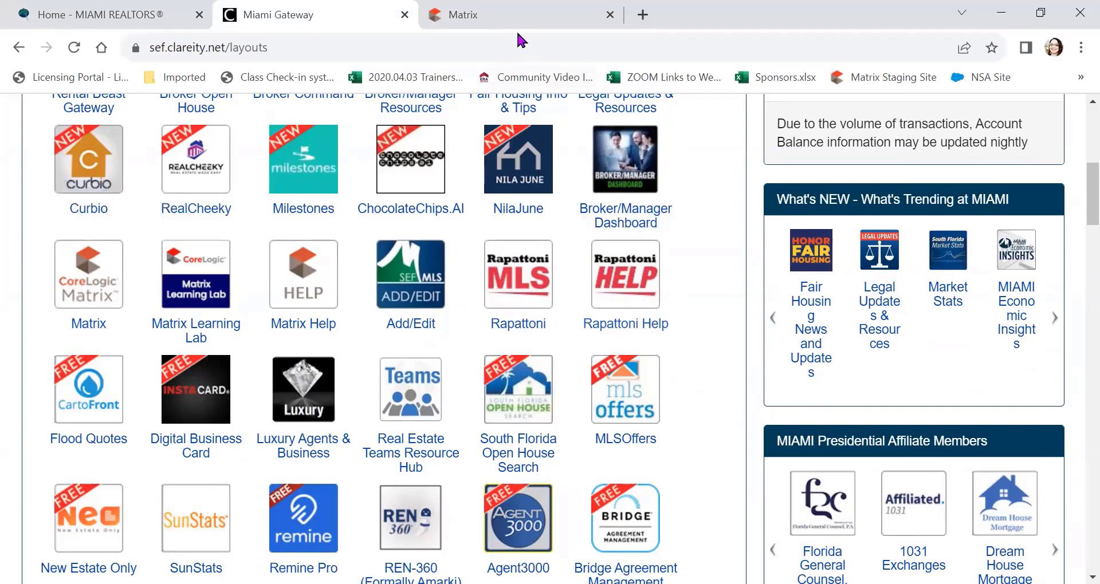
{"action": "left_click", "coordinate": [523, 16]}
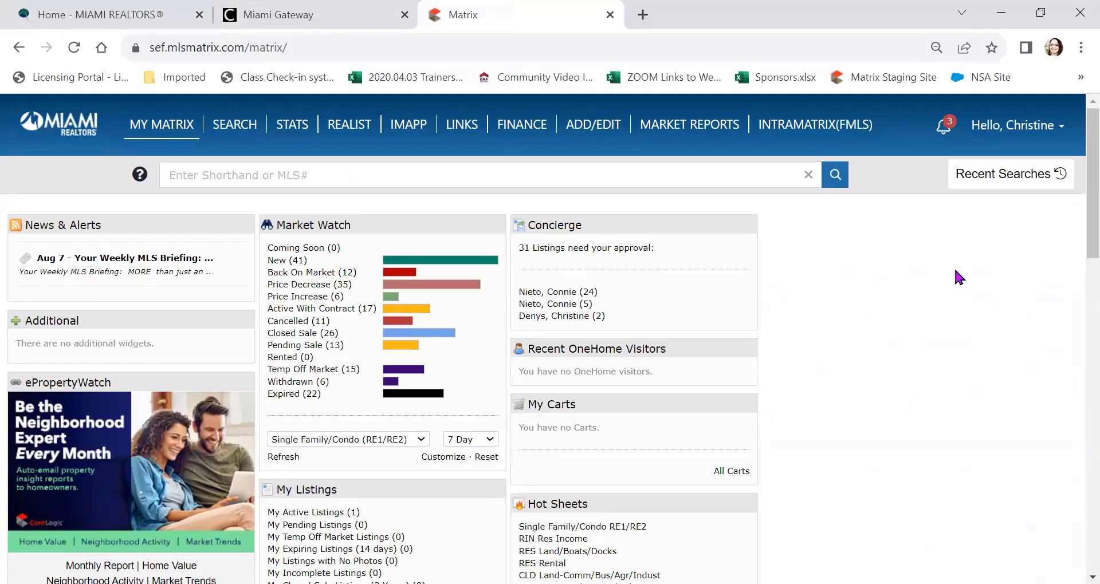
Step: Open Contacts from the MY MATRIX menu
{"action": "mouse_move", "coordinate": [174, 134]}
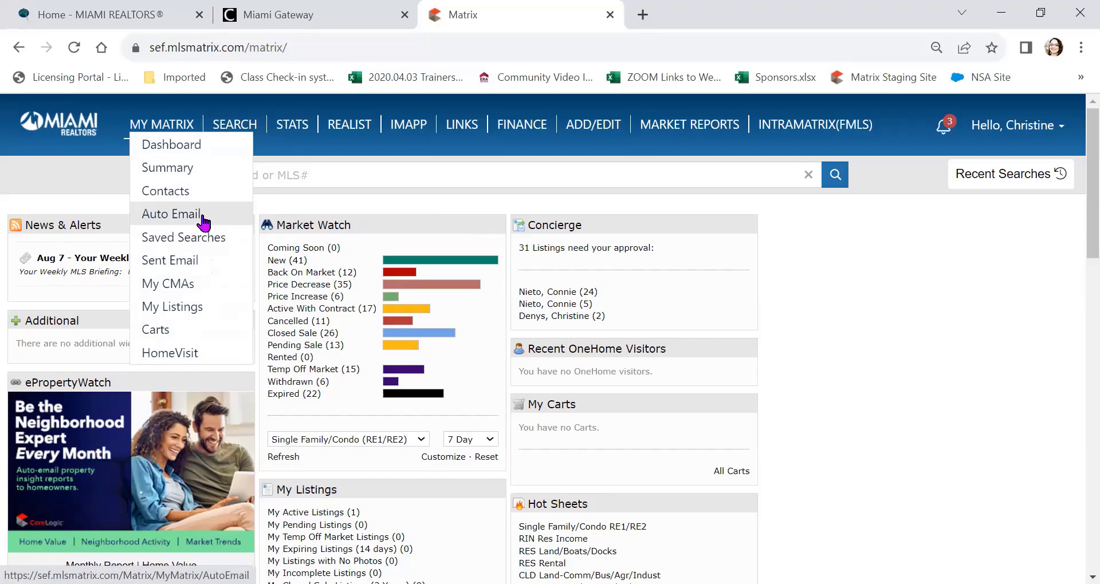
{"action": "left_click", "coordinate": [178, 194]}
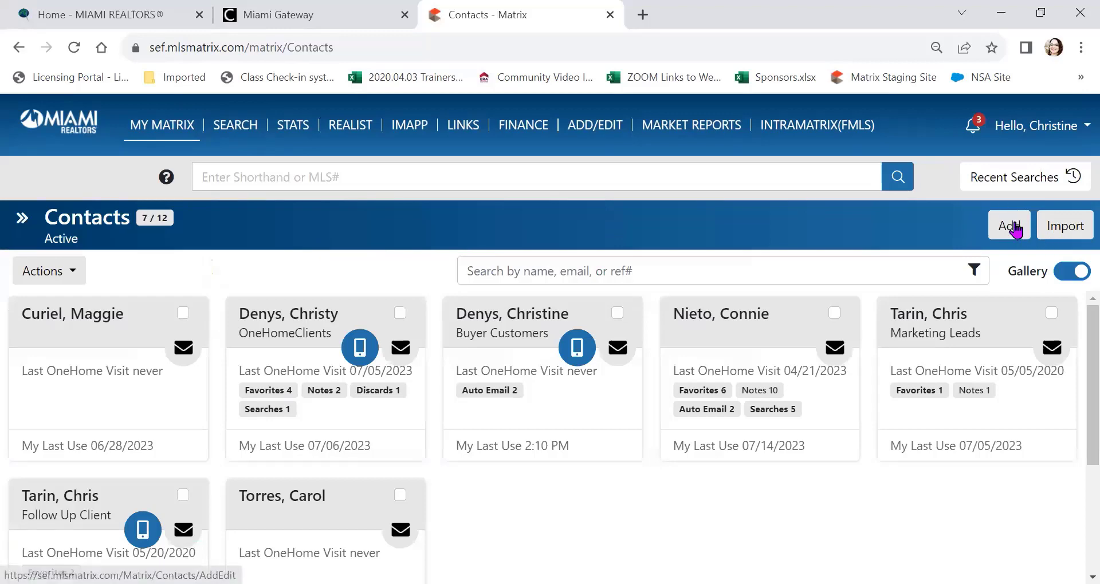
Step: Turn off Gallery to list contacts as a table, and check the bulk Actions dropdown
{"action": "left_click", "coordinate": [1075, 272]}
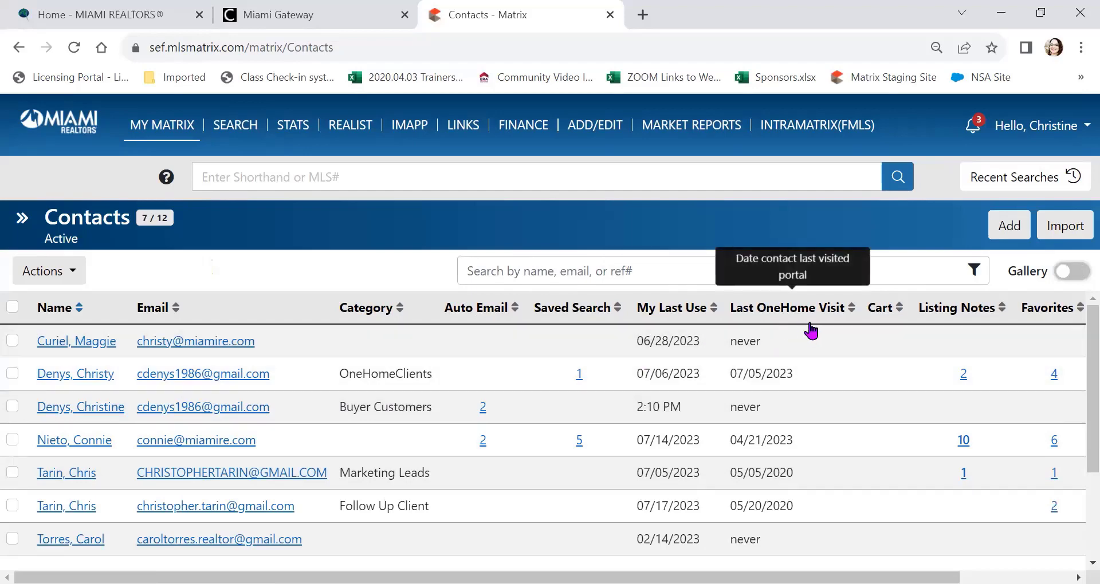
{"action": "left_click", "coordinate": [77, 273]}
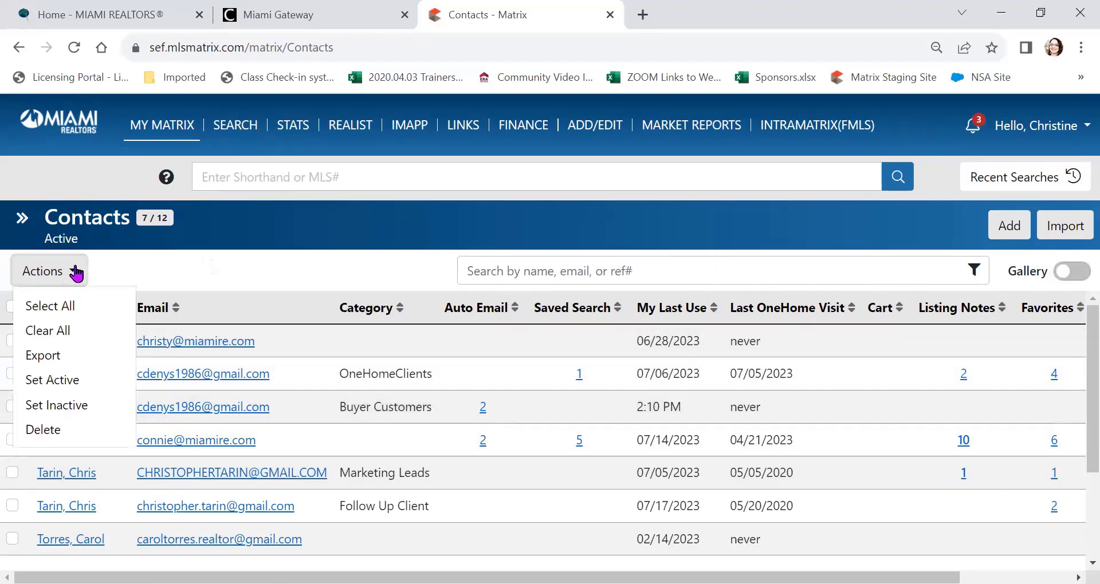
{"action": "left_click", "coordinate": [76, 273]}
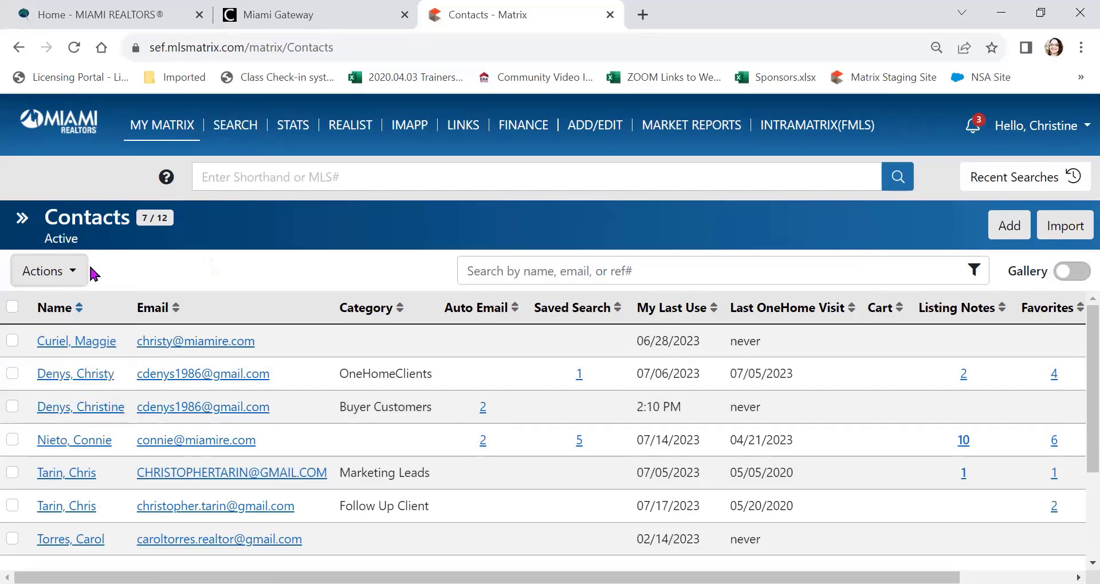
Step: Review the first contact's detail record, then close it to return to the 7 active contacts
{"action": "left_click", "coordinate": [66, 342]}
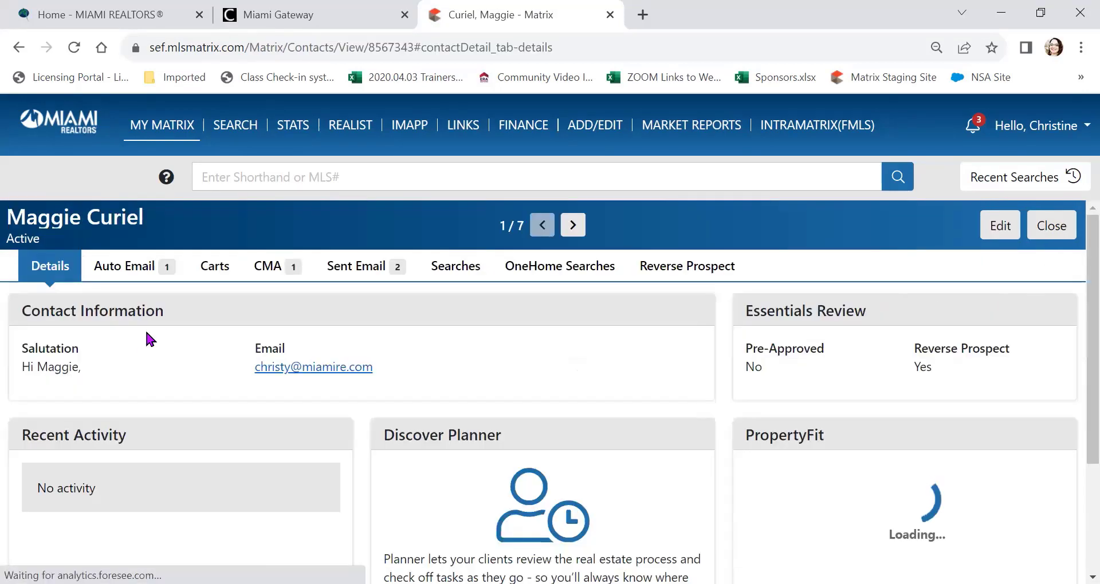
{"action": "scroll", "coordinate": [178, 330], "scroll_direction": "down", "scroll_amount": 3}
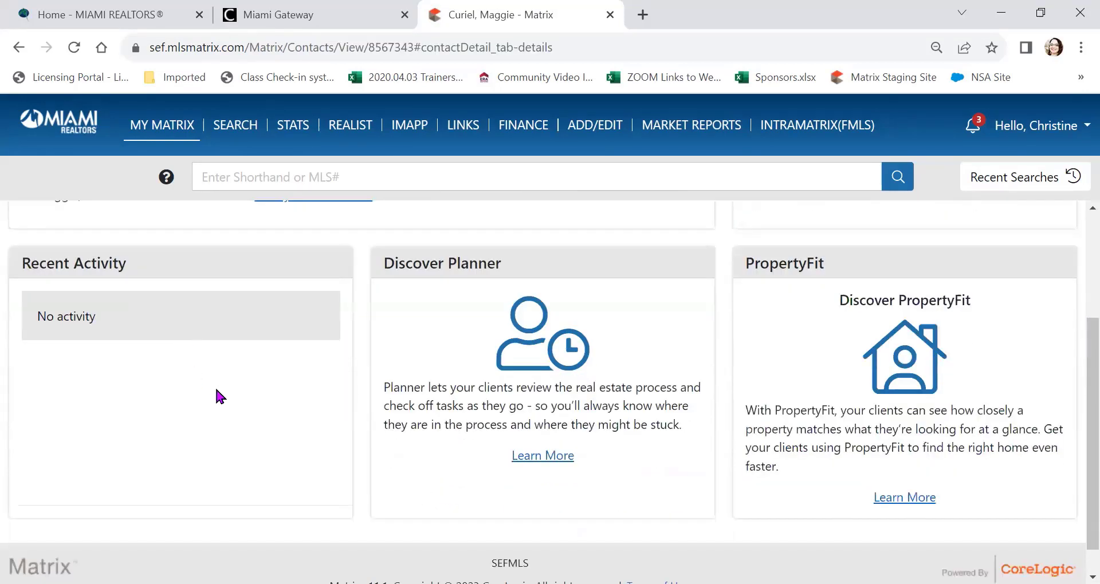
{"action": "scroll", "coordinate": [214, 386], "scroll_direction": "down", "scroll_amount": 1}
{"action": "scroll", "coordinate": [215, 386], "scroll_direction": "up", "scroll_amount": 4}
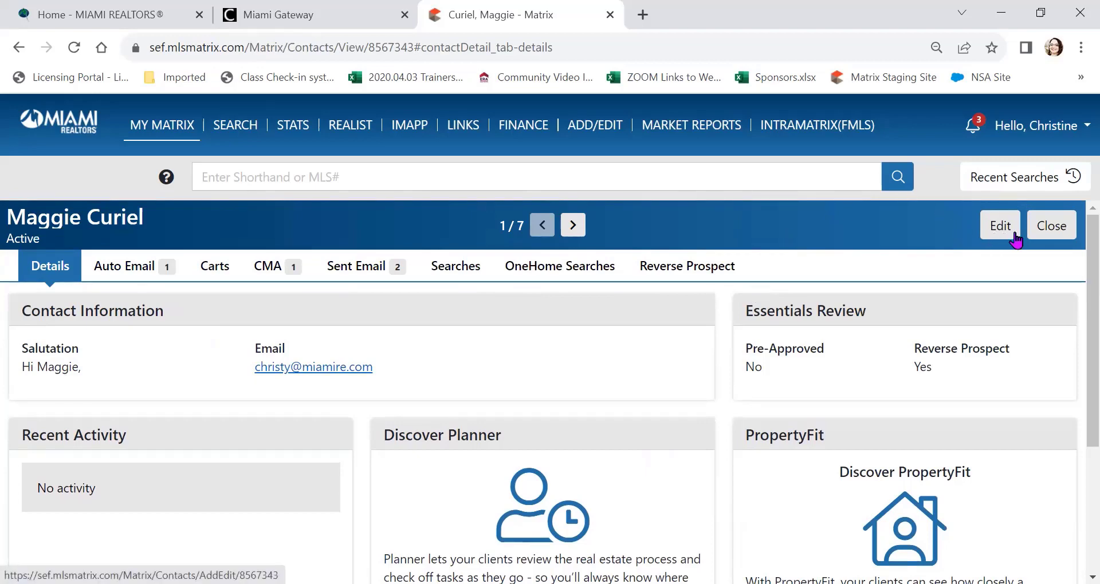
{"action": "left_click", "coordinate": [1052, 235]}
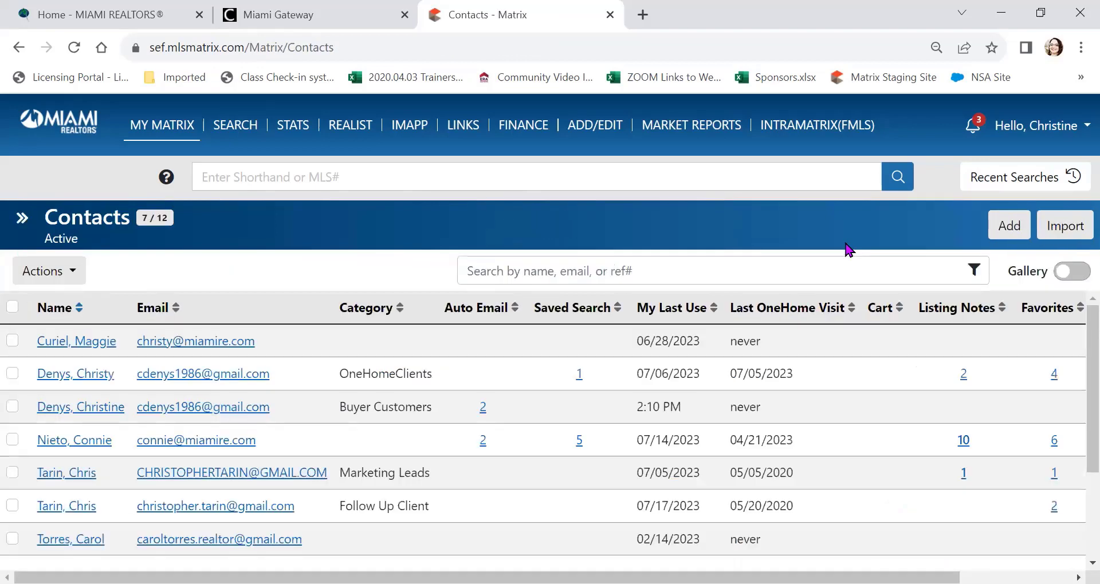
Step: Visit Help, then open Settings > Portal Notification Settings and review the email and text alerts for portal visits
{"action": "left_click", "coordinate": [1079, 133]}
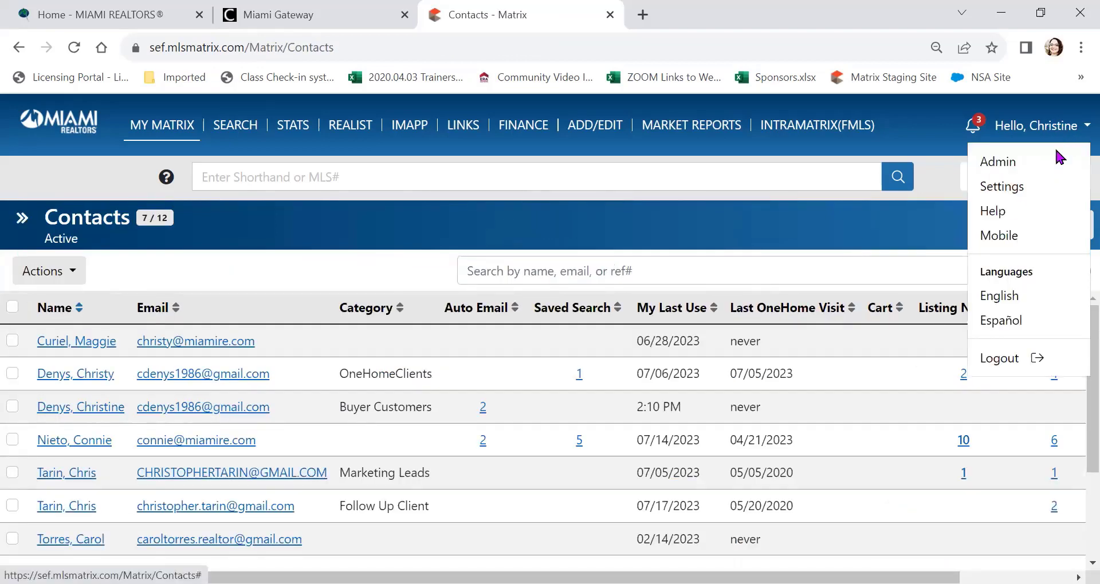
{"action": "left_click", "coordinate": [994, 212]}
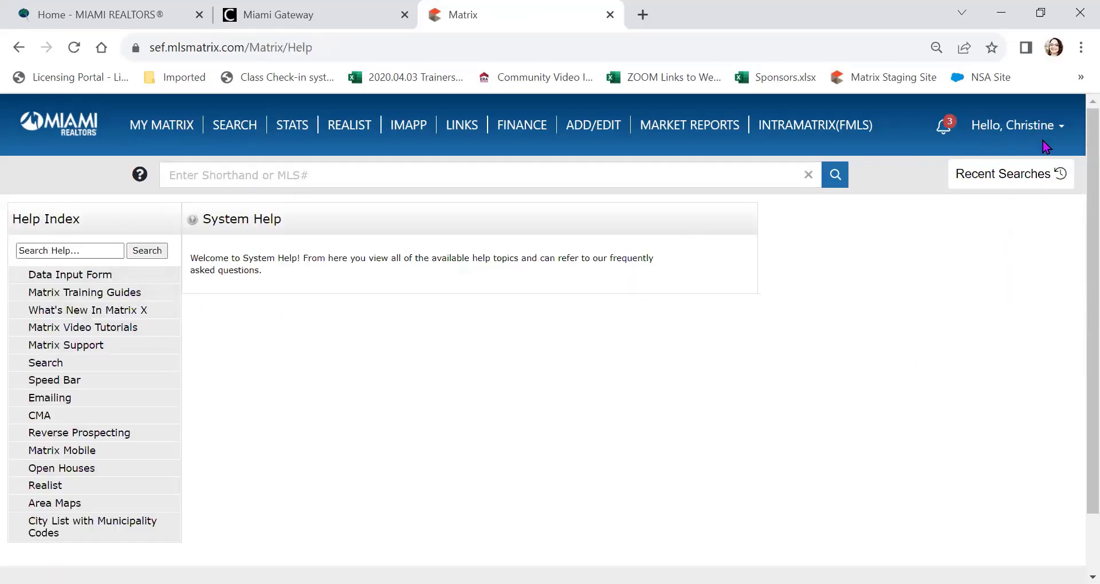
{"action": "left_click", "coordinate": [1064, 128]}
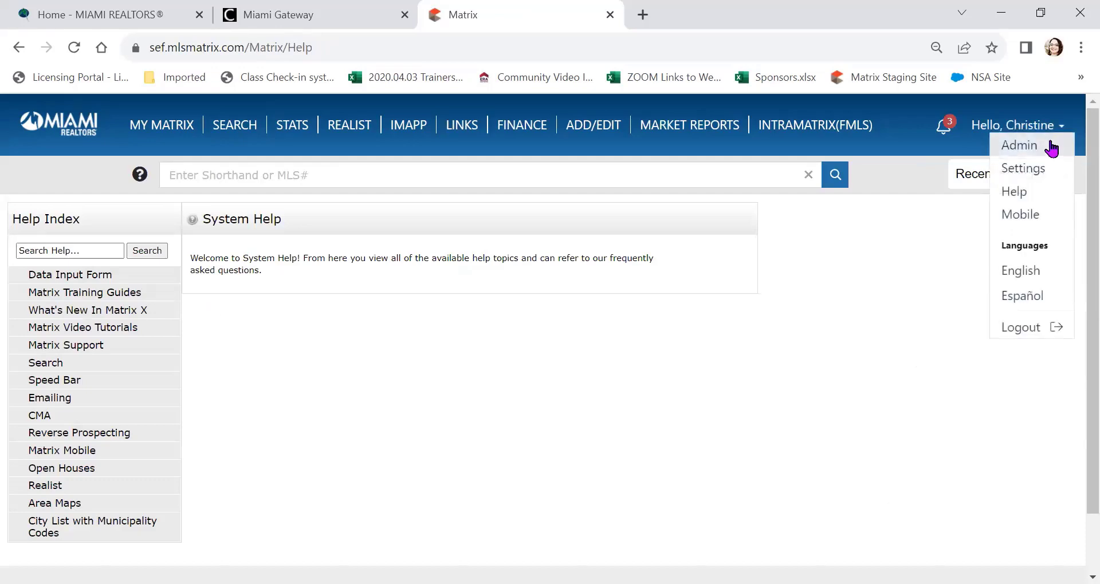
{"action": "left_click", "coordinate": [1043, 171]}
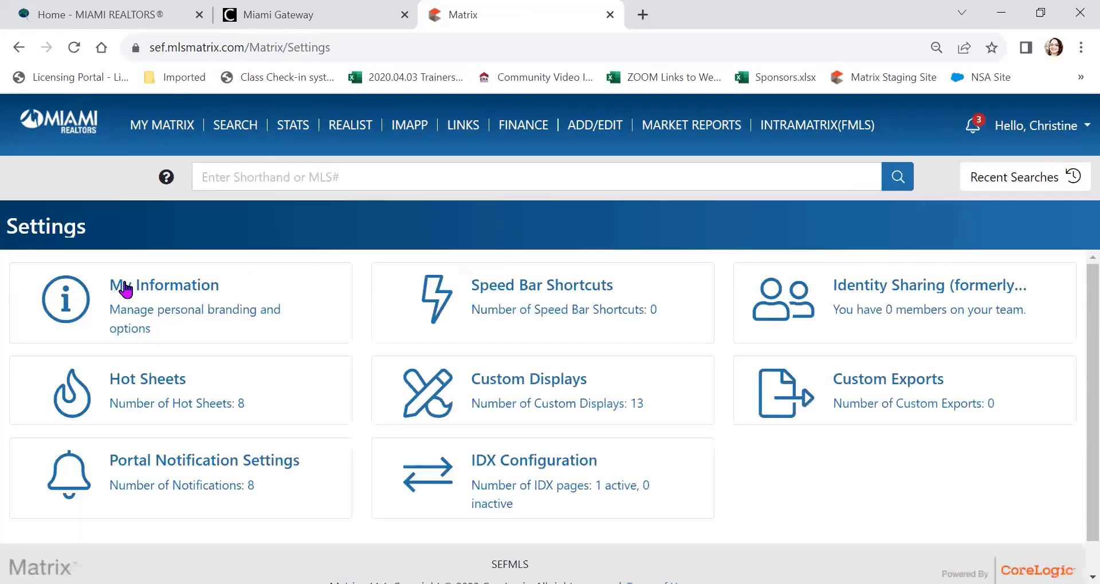
{"action": "scroll", "coordinate": [153, 298], "scroll_direction": "down", "scroll_amount": 1}
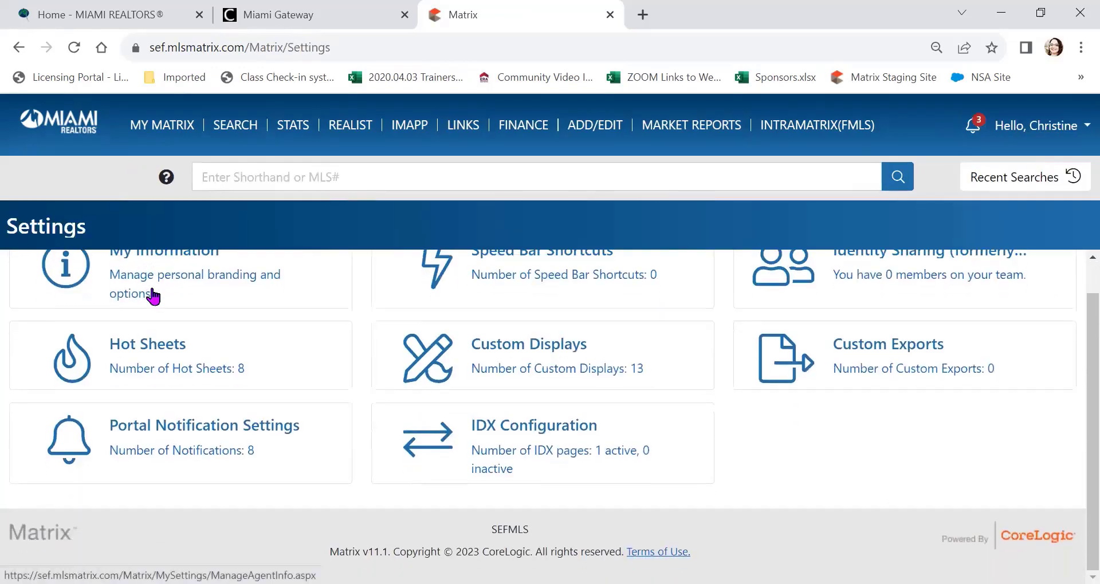
{"action": "left_click", "coordinate": [153, 427]}
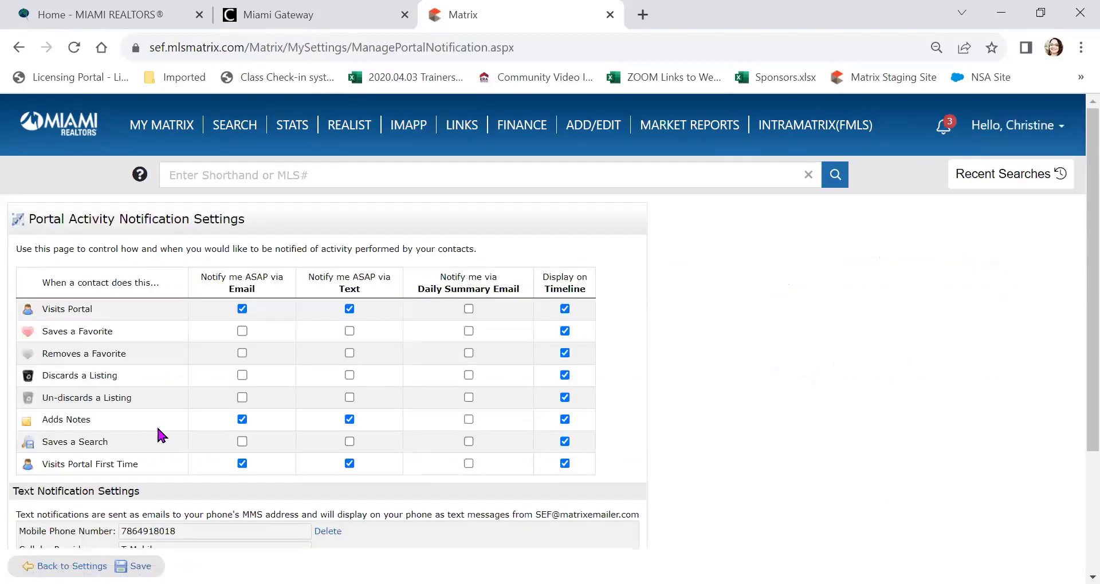
{"action": "scroll", "coordinate": [158, 430], "scroll_direction": "down", "scroll_amount": 3}
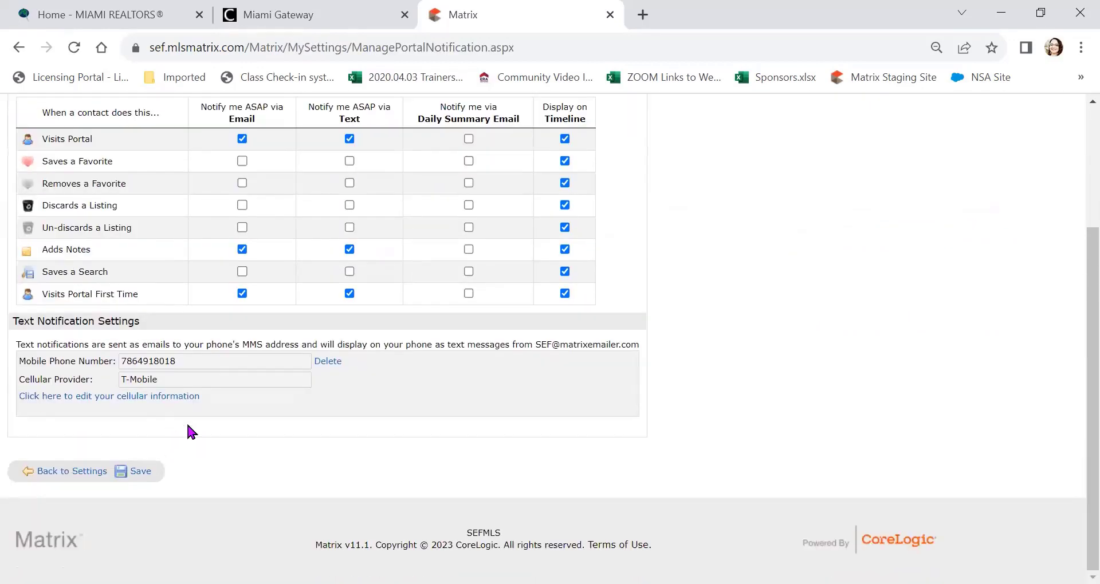
{"action": "scroll", "coordinate": [346, 449], "scroll_direction": "up", "scroll_amount": 3}
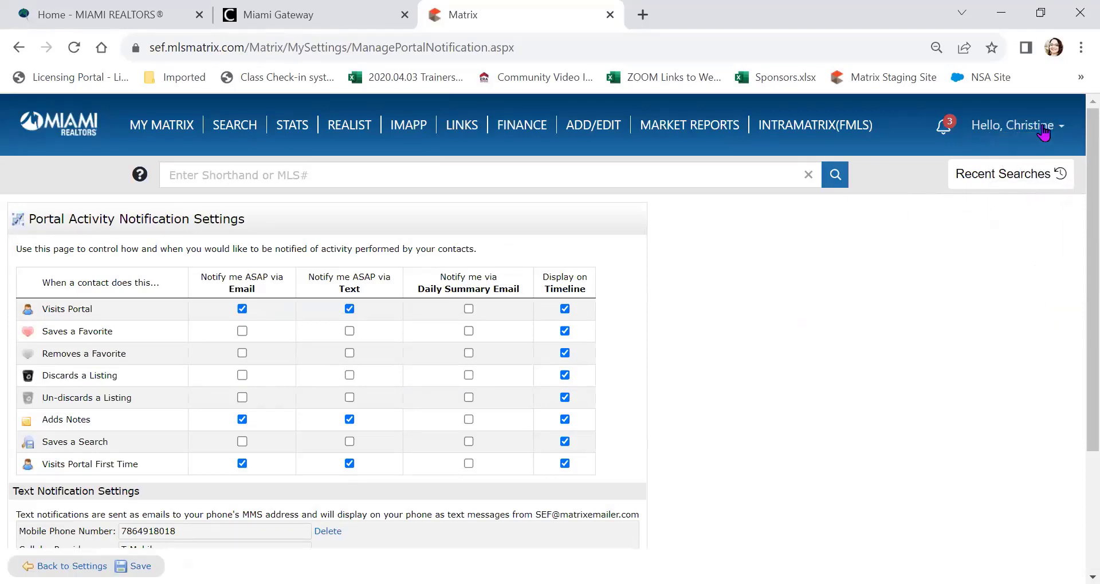
Step: In the Help Index, expand Data Input Form and open Miami Paper Input Forms, showing the RE1, RE2, RIN, RNT forms
{"action": "mouse_move", "coordinate": [1038, 125]}
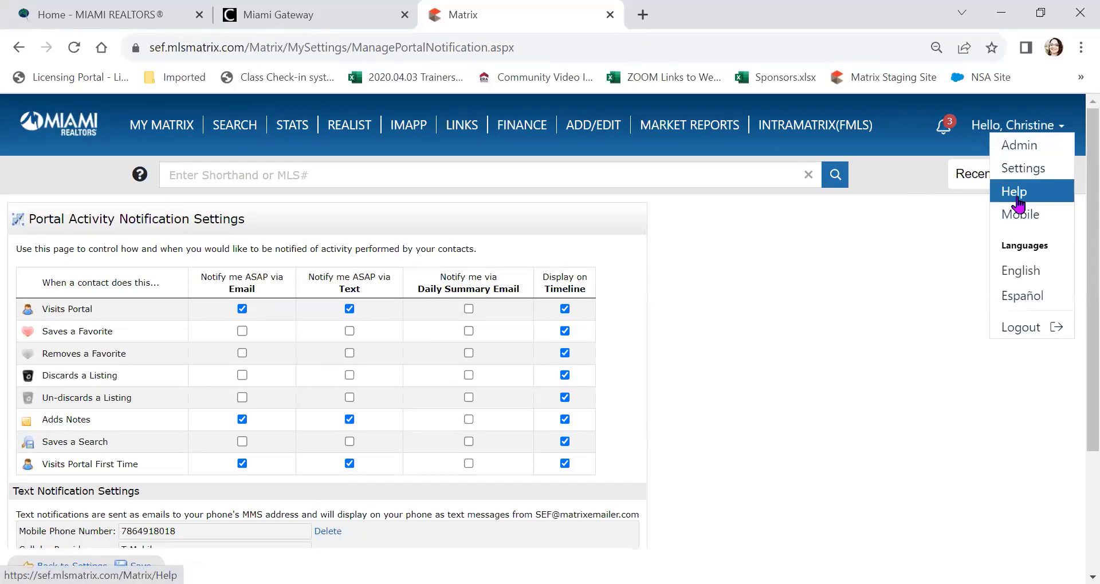
{"action": "left_click", "coordinate": [1017, 204]}
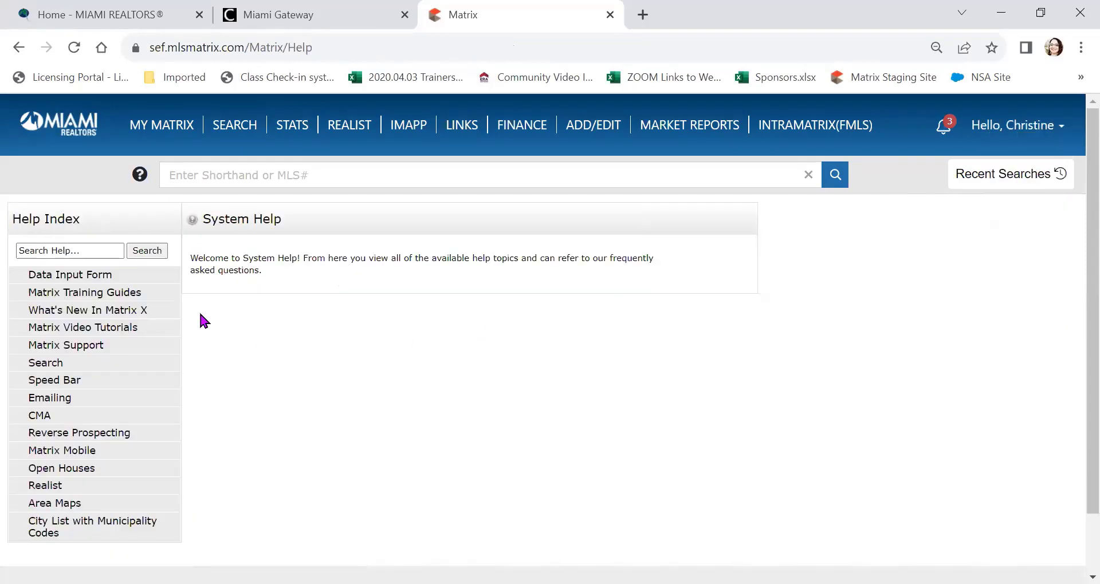
{"action": "left_click", "coordinate": [69, 247]}
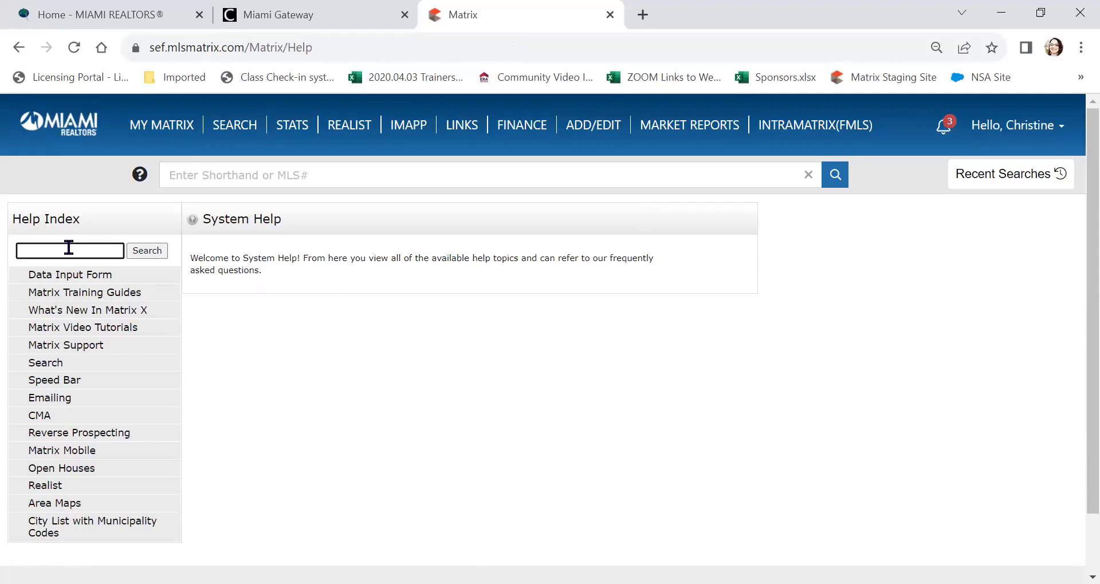
{"action": "left_click", "coordinate": [86, 276]}
{"action": "left_click", "coordinate": [76, 300]}
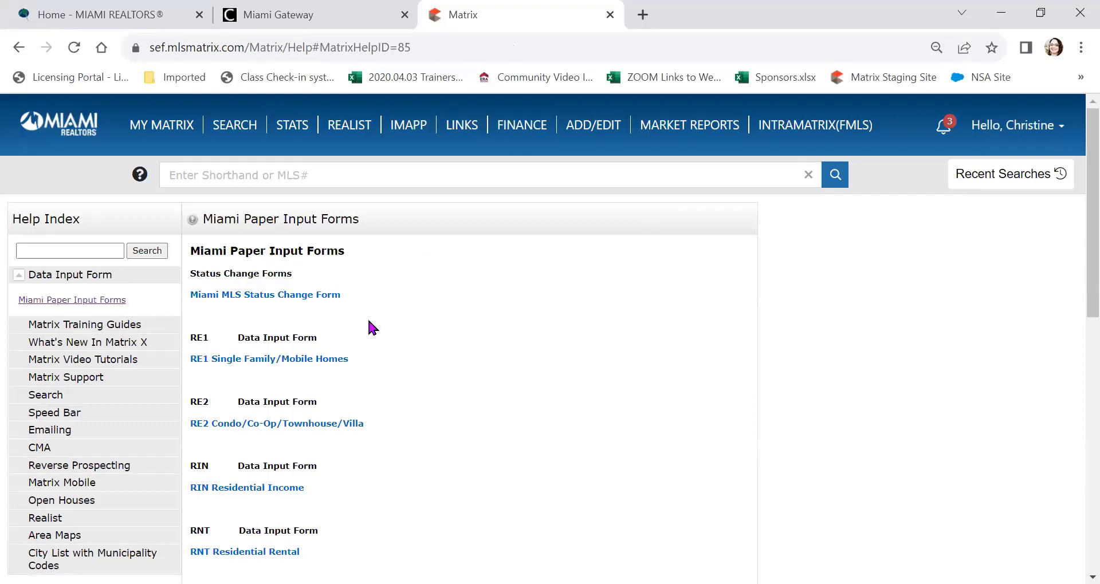
Step: Open the RE1/RE2 Single Family/Condo search form and scroll through its criteria, with Active status checked
{"action": "mouse_move", "coordinate": [243, 129]}
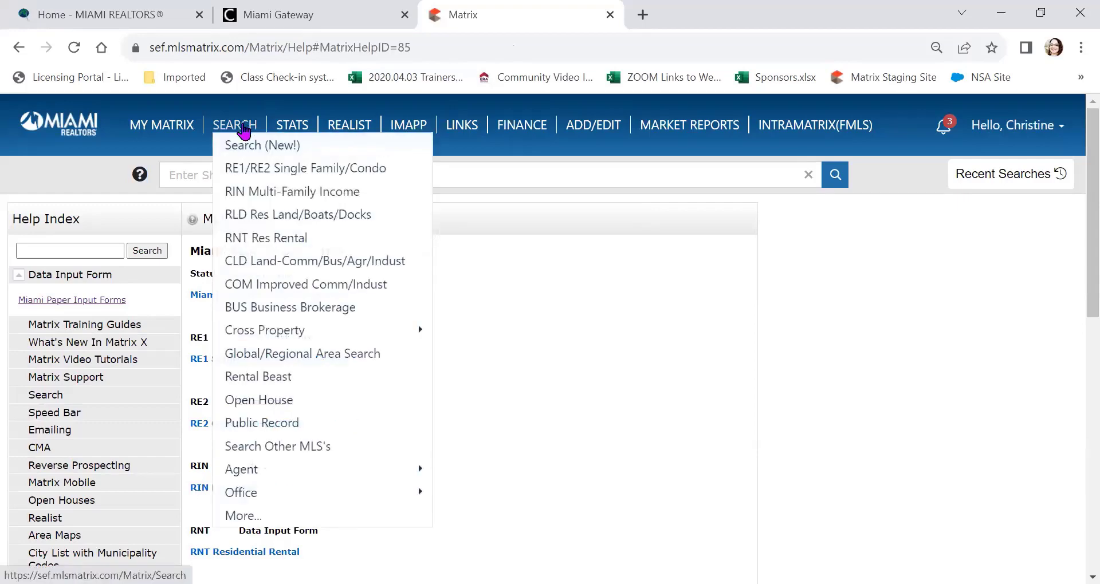
{"action": "left_click", "coordinate": [259, 168]}
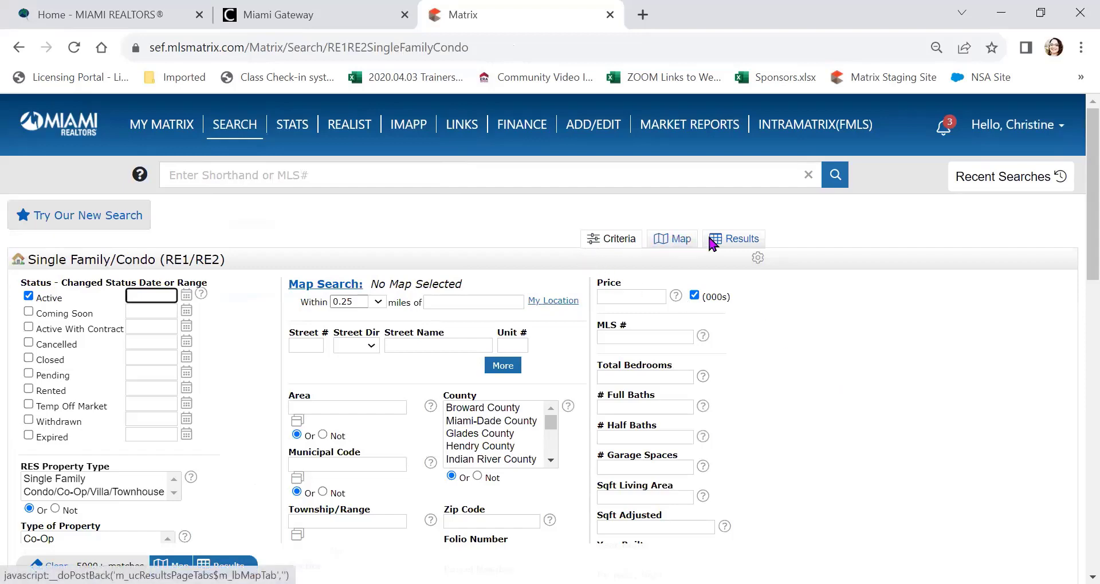
{"action": "scroll", "coordinate": [830, 260], "scroll_direction": "down", "scroll_amount": 10}
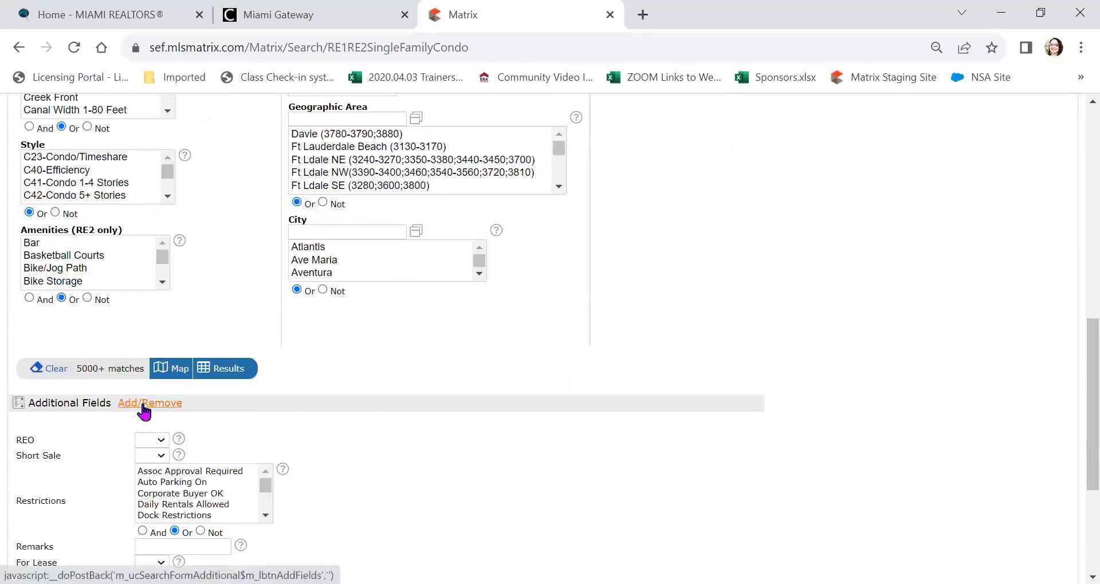
{"action": "scroll", "coordinate": [756, 404], "scroll_direction": "up", "scroll_amount": 10}
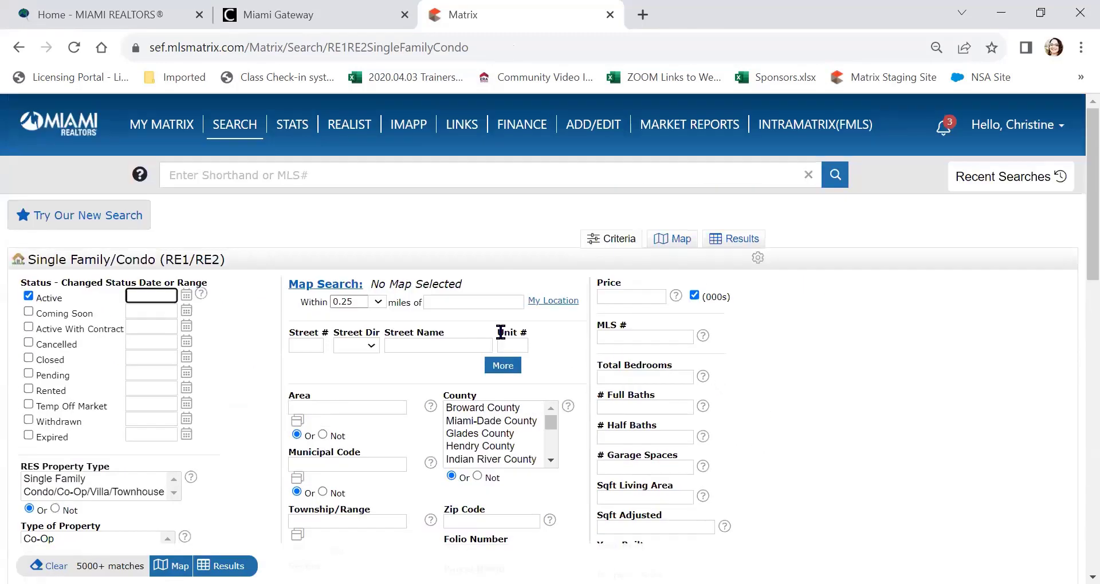
{"action": "mouse_move", "coordinate": [167, 121]}
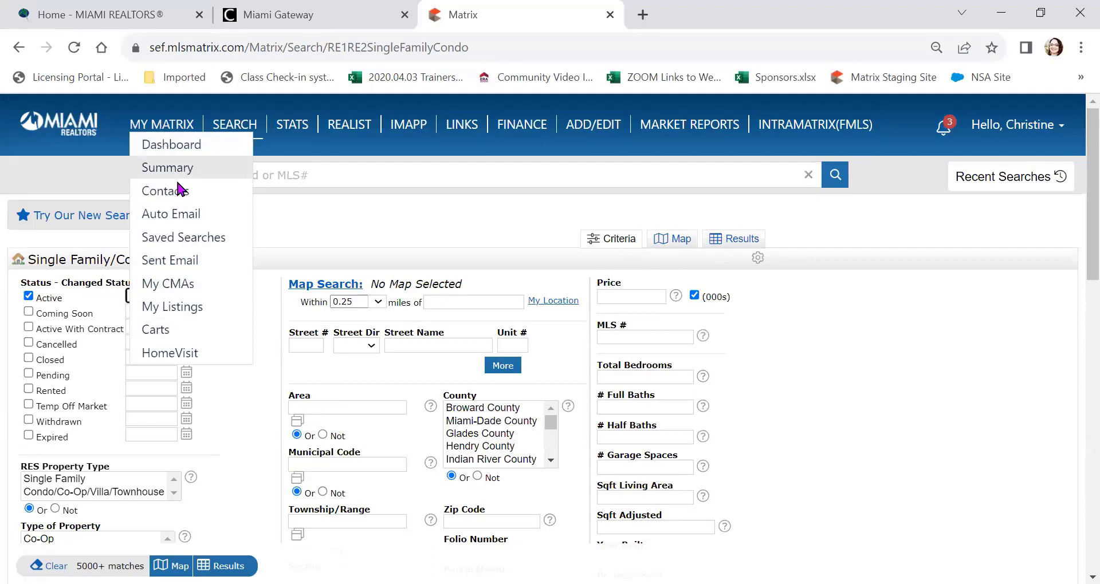
Step: Check the five auto emails, expand and collapse New Homes for Your Consideration, then return to My Matrix
{"action": "left_click", "coordinate": [179, 221]}
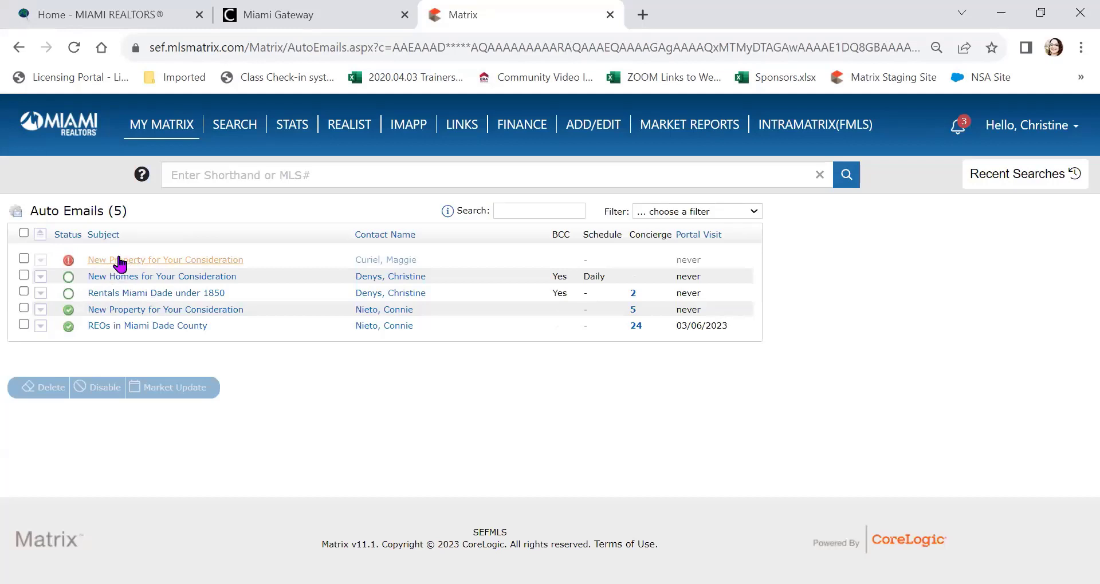
{"action": "left_click", "coordinate": [39, 277]}
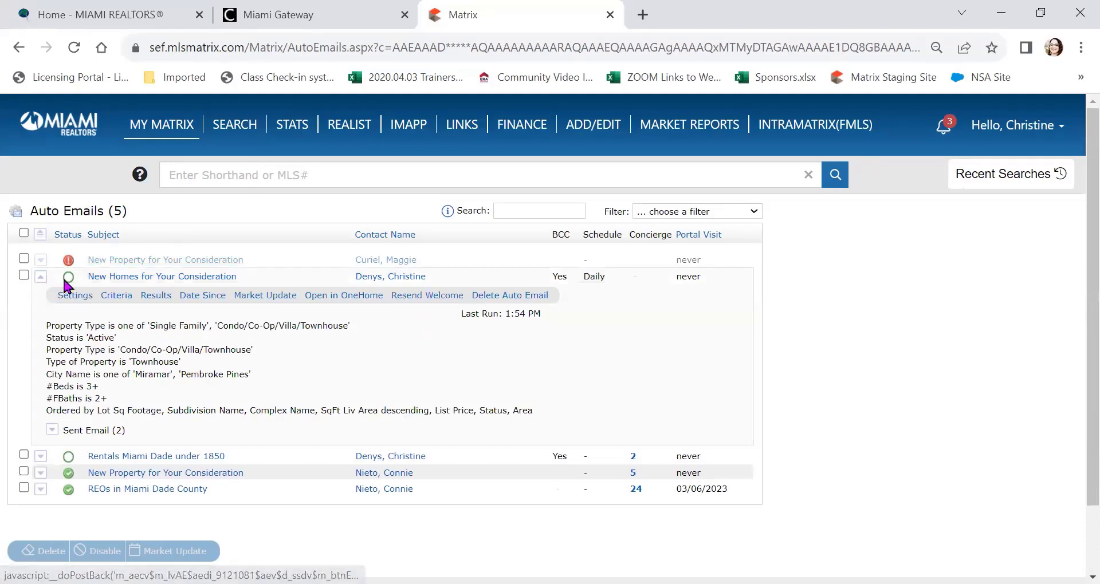
{"action": "left_click", "coordinate": [40, 276]}
{"action": "left_click", "coordinate": [44, 134]}
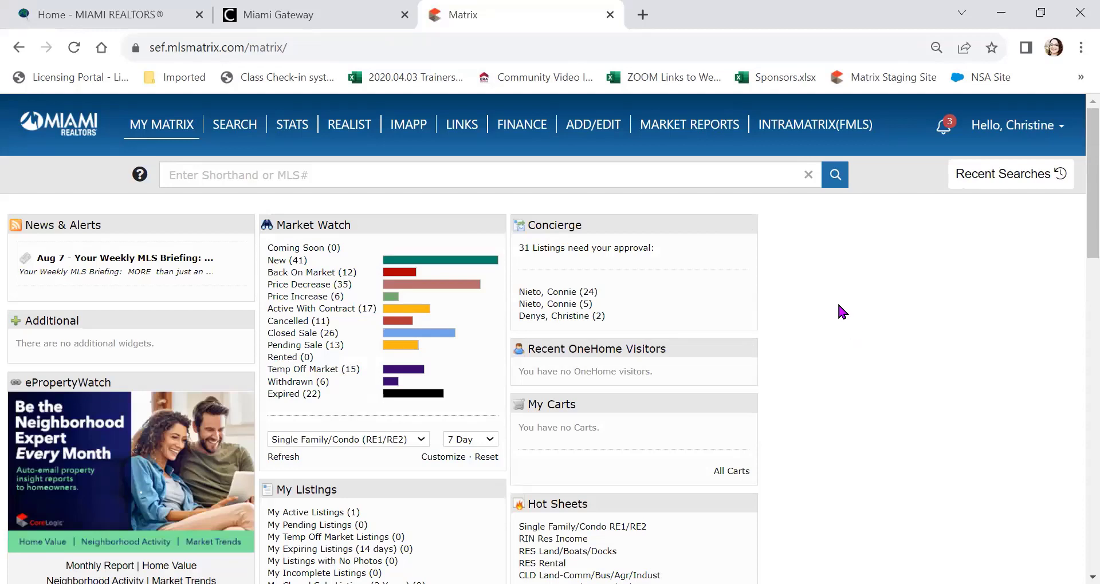
{"action": "left_click", "coordinate": [287, 127]}
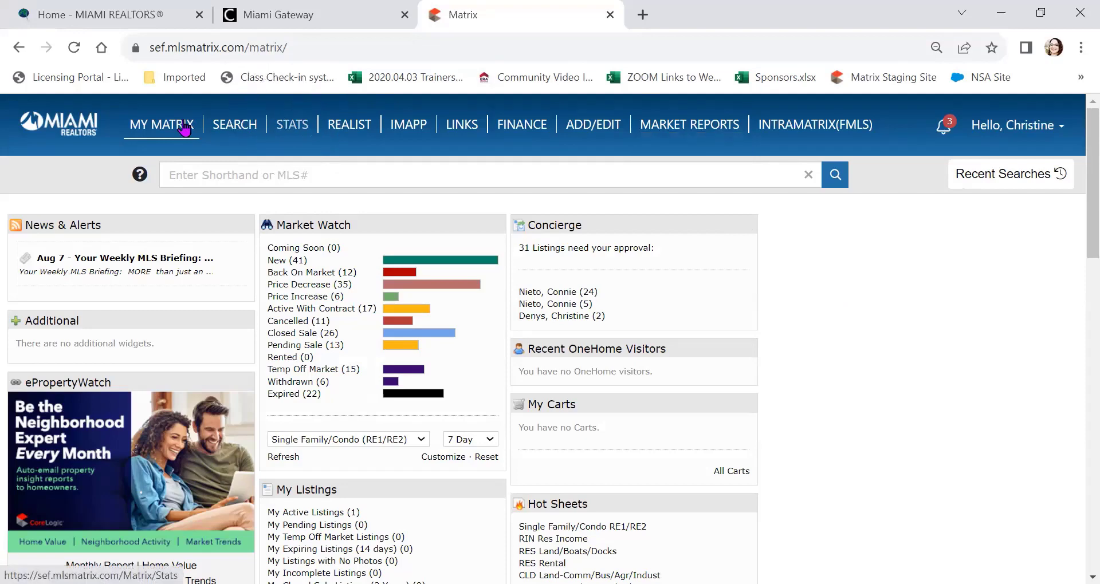
{"action": "mouse_move", "coordinate": [184, 129]}
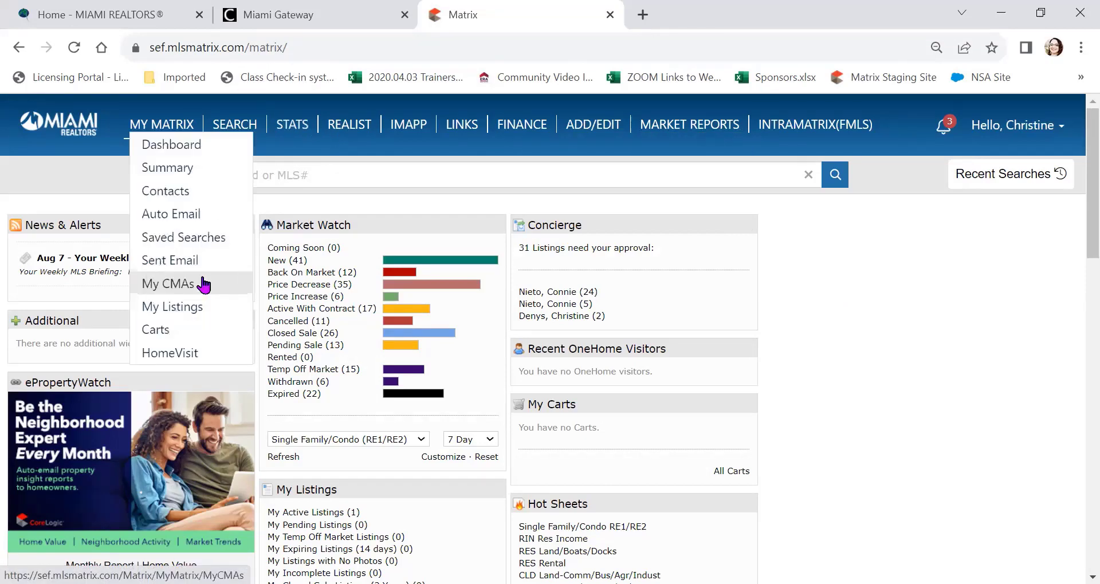